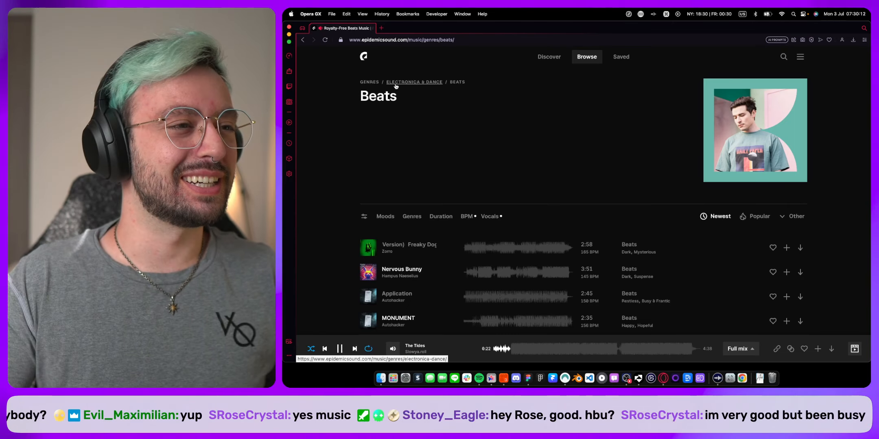
# Open the Drum n Bass genre under Electronica & Dance from the full genre list.
pyautogui.click(369, 82)
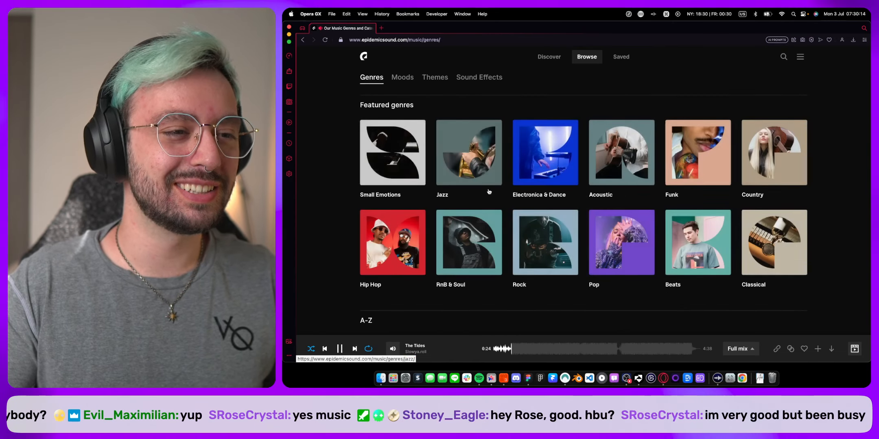
pyautogui.scroll(-5, 489, 192)
pyautogui.scroll(-1, 488, 188)
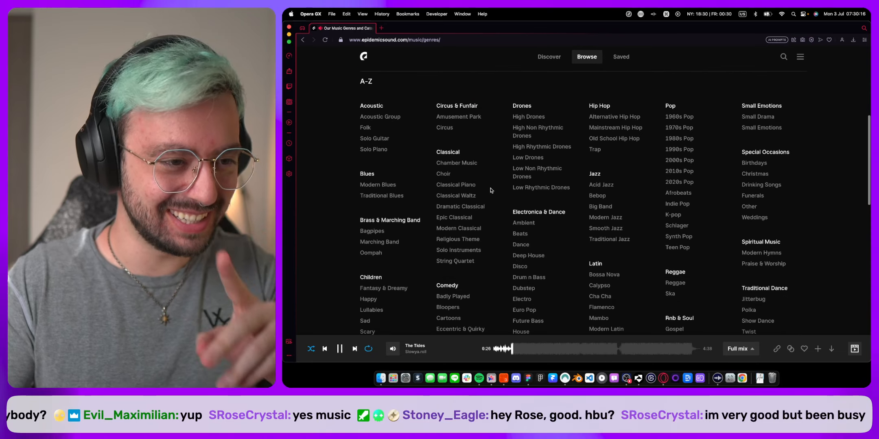
pyautogui.click(542, 279)
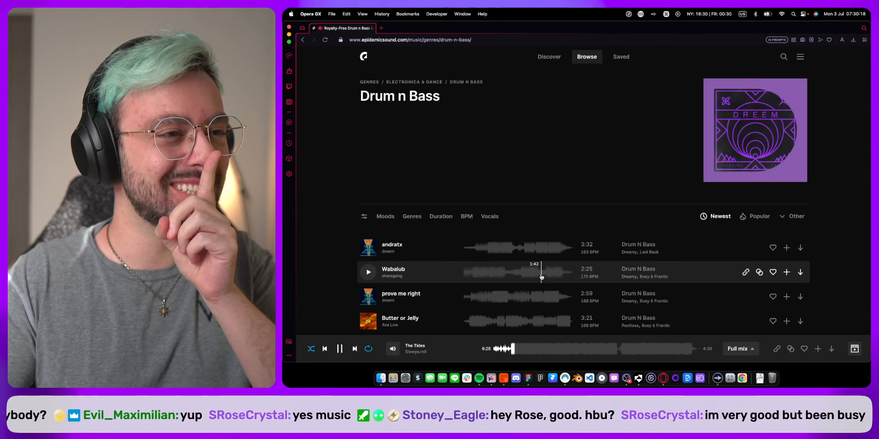
# Filter the Drum n Bass tracks by vocals to show only Instrumentals.
pyautogui.click(488, 221)
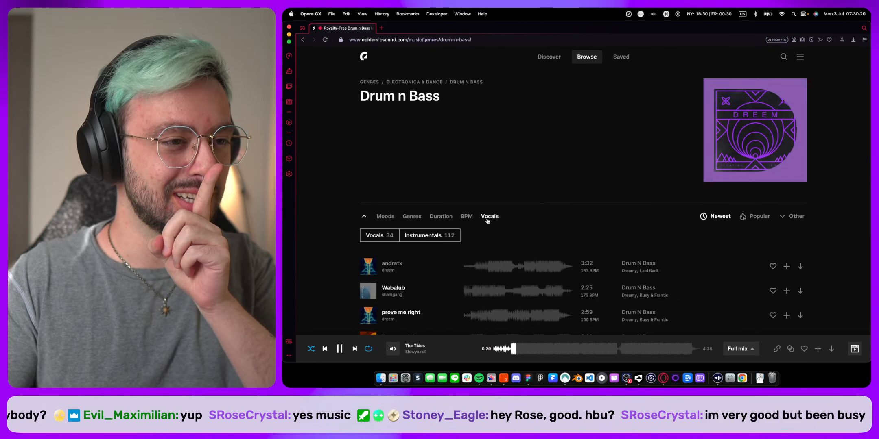
pyautogui.click(420, 238)
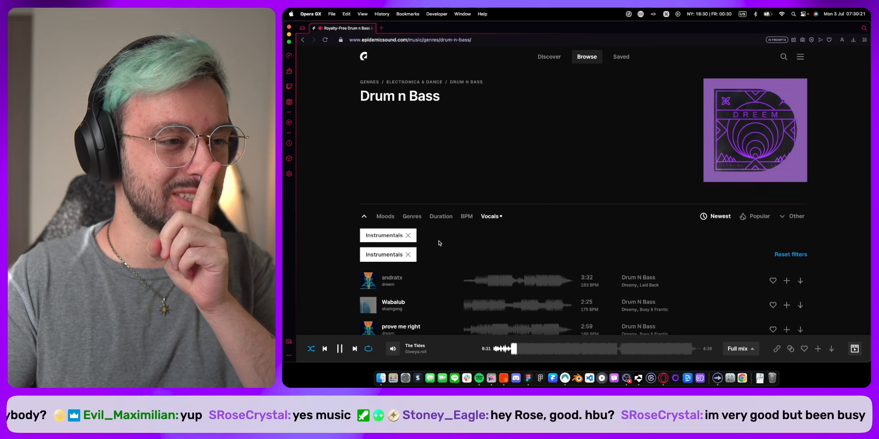
pyautogui.click(490, 217)
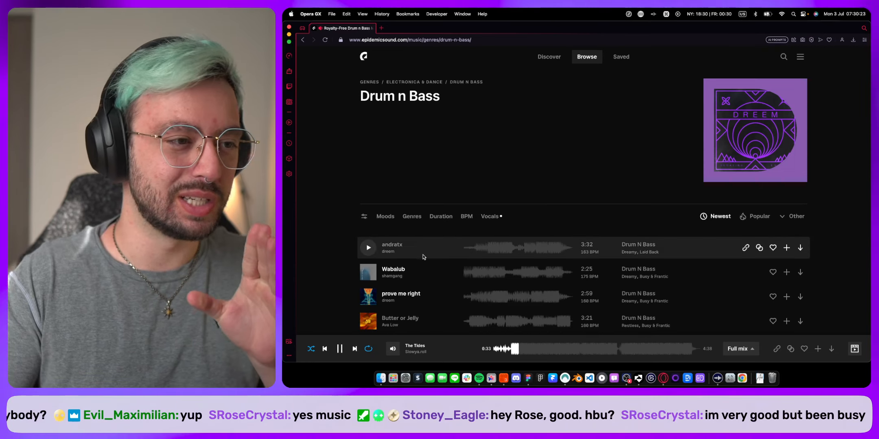
# Play the track andratx and raise the music player's volume to about the middle.
pyautogui.click(369, 248)
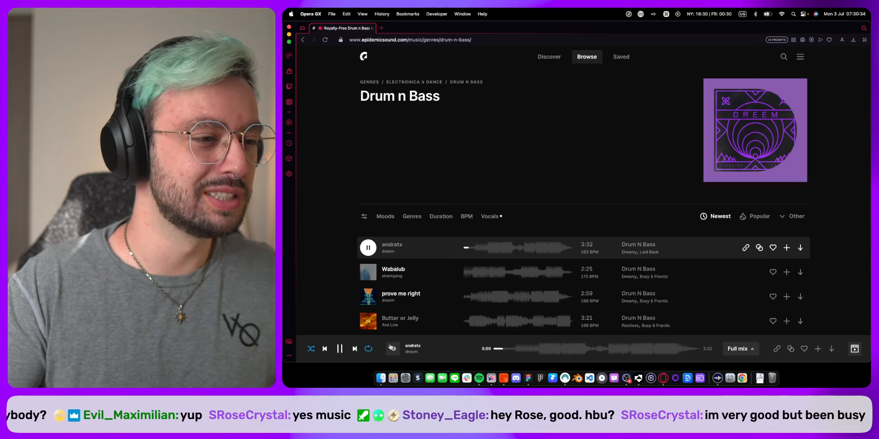
pyautogui.moveTo(393, 348)
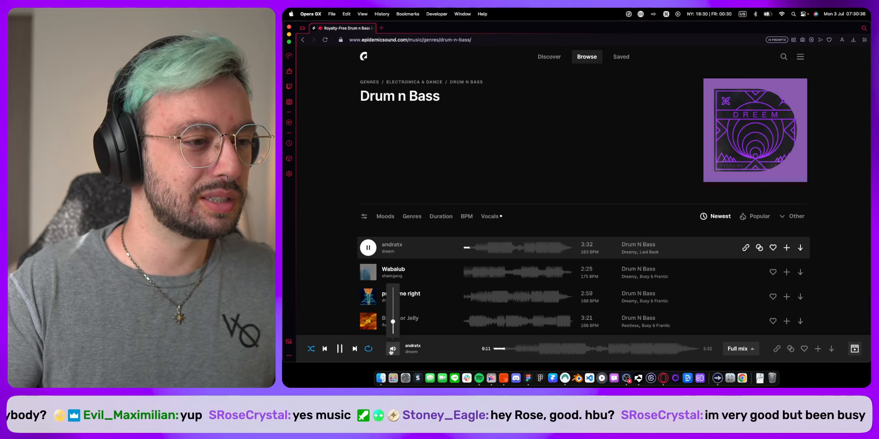
pyautogui.moveTo(393, 320); pyautogui.dragTo(393, 313)
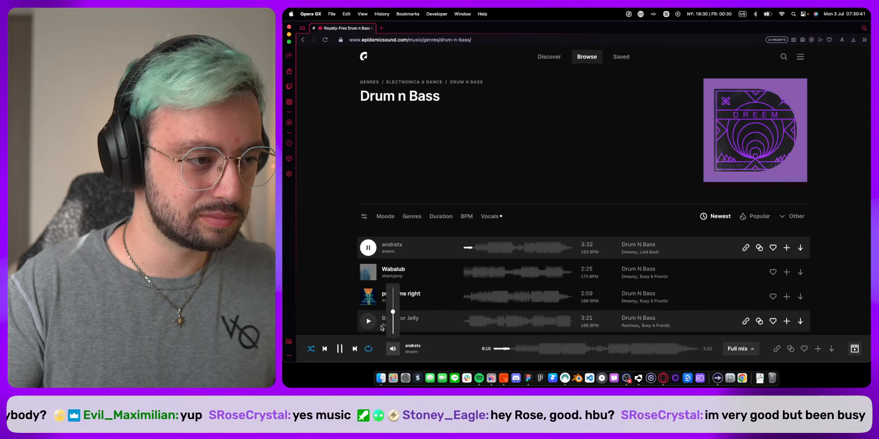
# Switch to OBS Studio and lower the Opera audio source to -13.2 dB in the mixer.
pyautogui.hotkey('ctrl', 'Left')
pyautogui.hotkey('ctrl', 'Left')
pyautogui.hotkey('ctrl', 'Left')
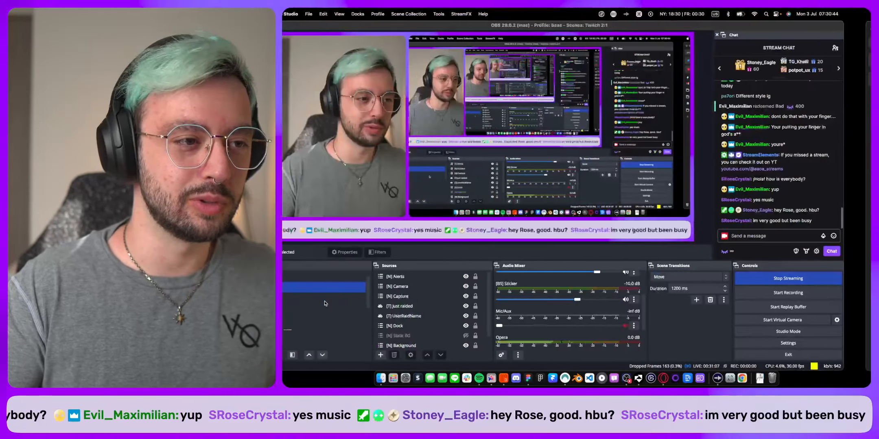
pyautogui.scroll(-2, 645, 337)
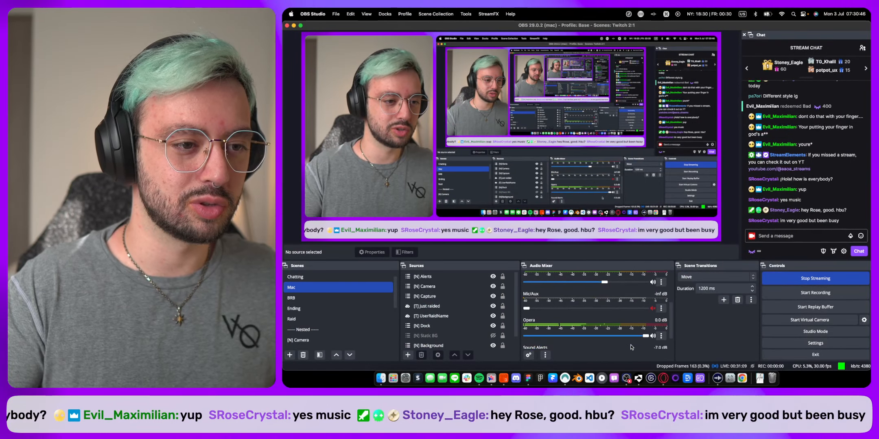
pyautogui.moveTo(644, 338); pyautogui.dragTo(595, 341)
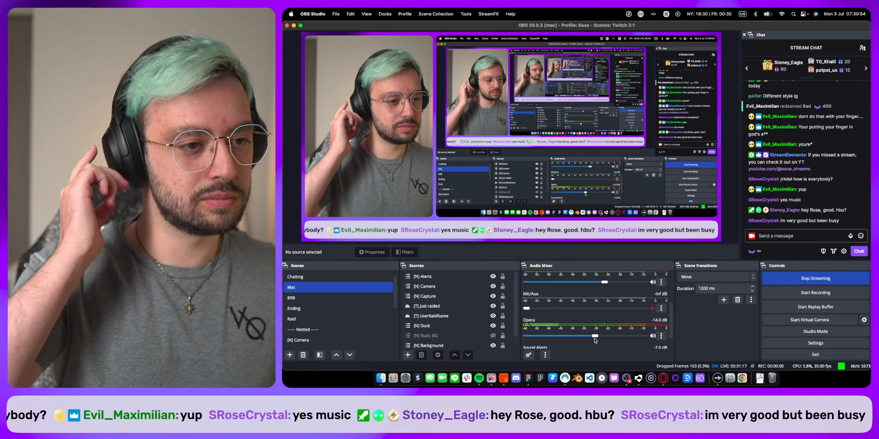
pyautogui.moveTo(595, 339); pyautogui.dragTo(597, 337)
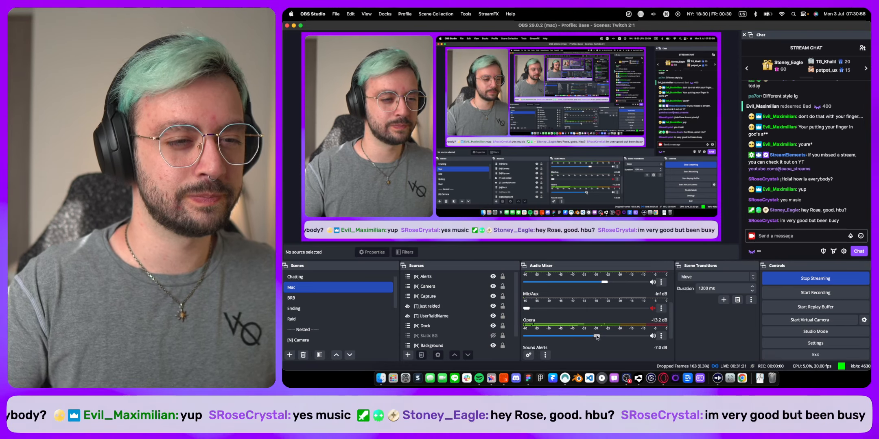
# Switch to Spotify and quit the application.
pyautogui.hotkey('ctrl', 'Left')
pyautogui.hotkey('ctrl', 'Left')
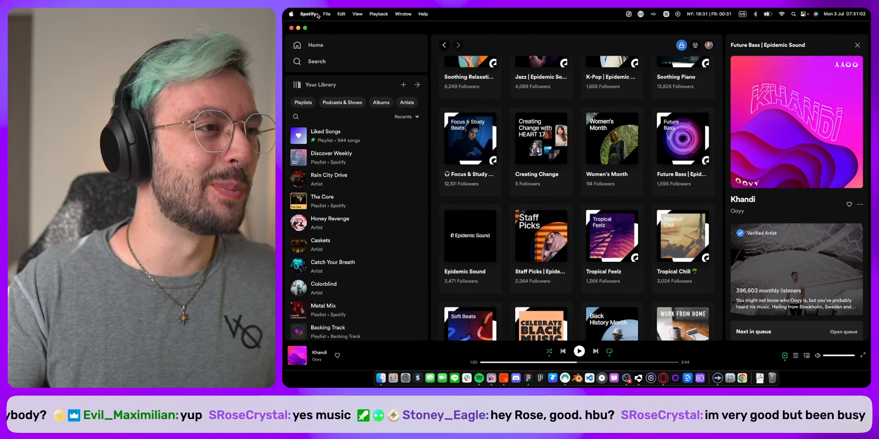
pyautogui.click(308, 14)
pyautogui.click(314, 123)
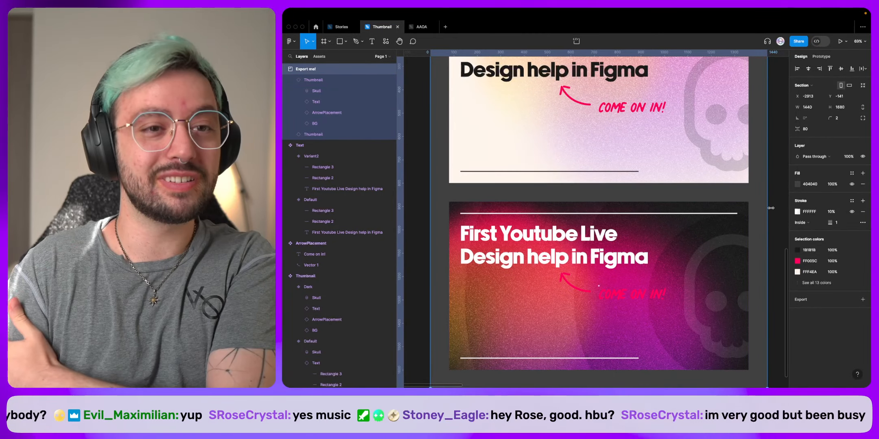
# Deselect the Figma section, switch to YouTube in Arc and browse the recent videos in the Subscriptions feed.
pyautogui.click(781, 213)
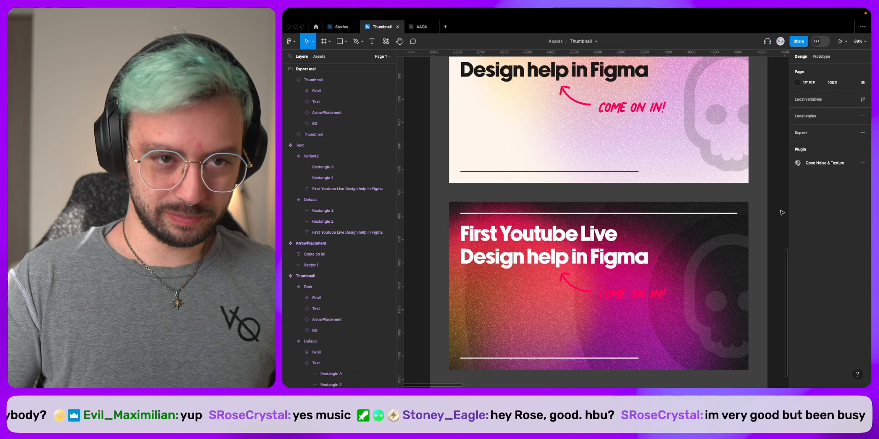
pyautogui.hotkey('ctrl', 'Up')
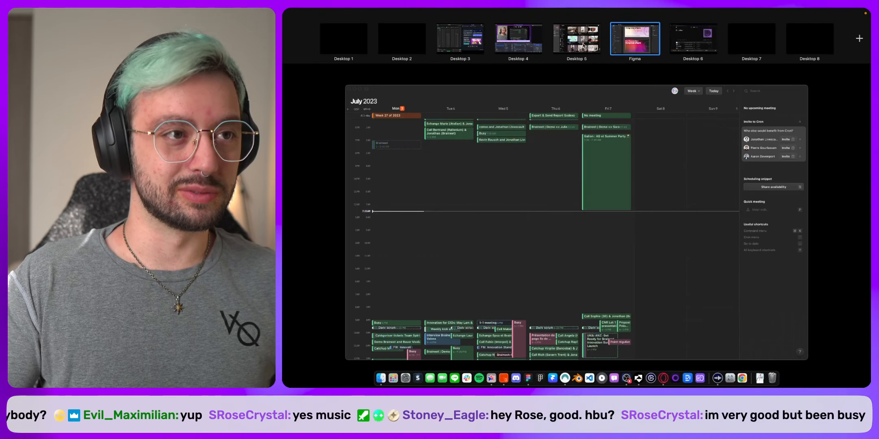
pyautogui.click(584, 45)
pyautogui.scroll(-5, 677, 234)
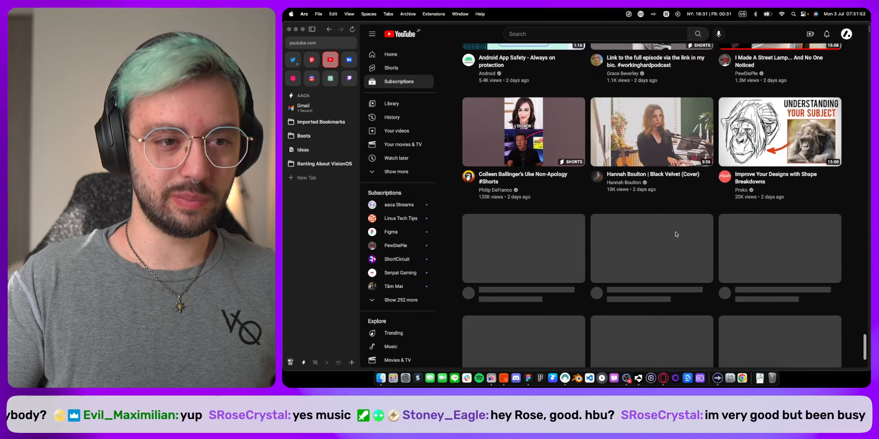
pyautogui.scroll(-2, 676, 235)
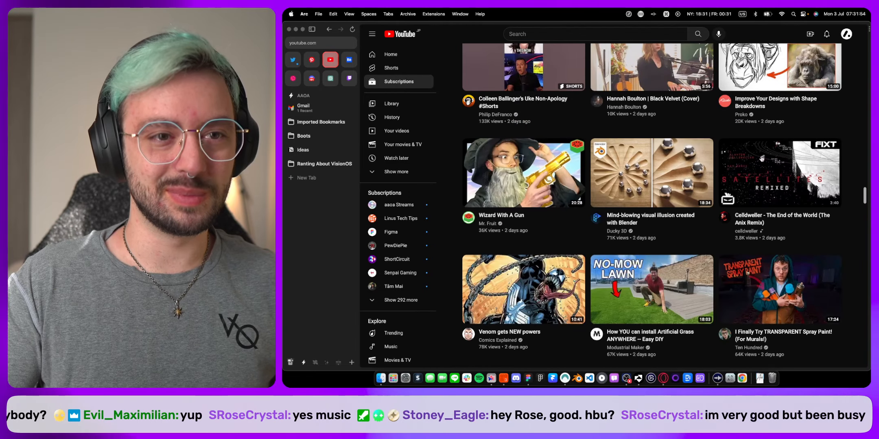
pyautogui.scroll(-4, 761, 158)
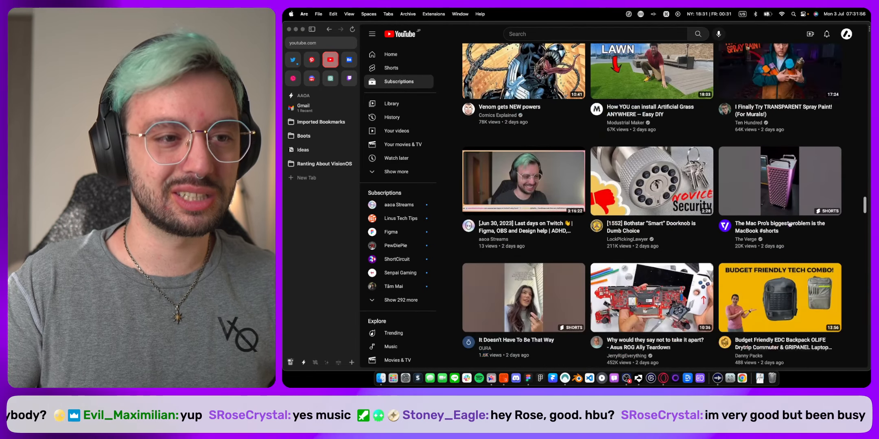
pyautogui.scroll(-4, 407, 248)
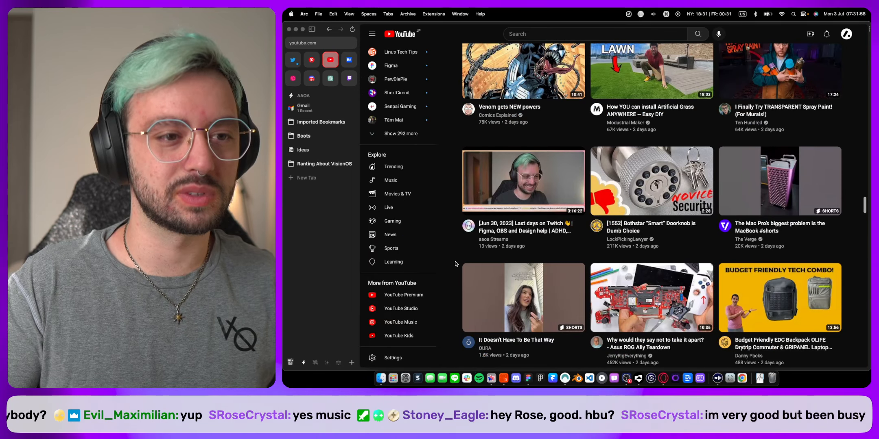
pyautogui.scroll(-6, 455, 262)
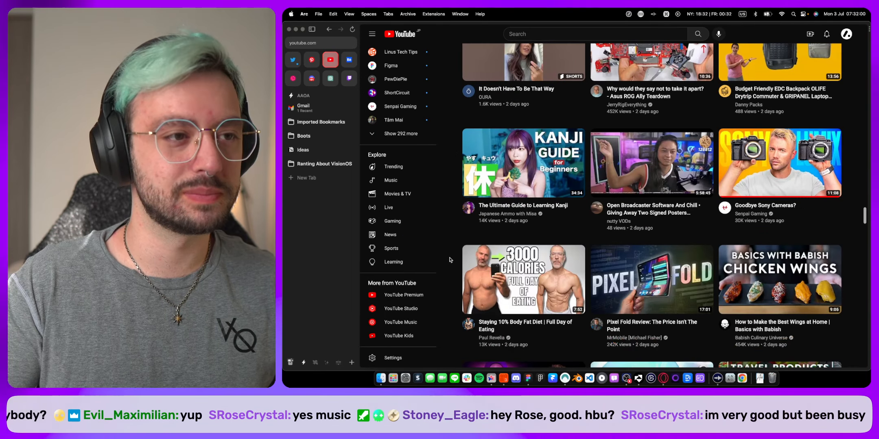
pyautogui.scroll(-2, 451, 260)
pyautogui.scroll(-3, 449, 259)
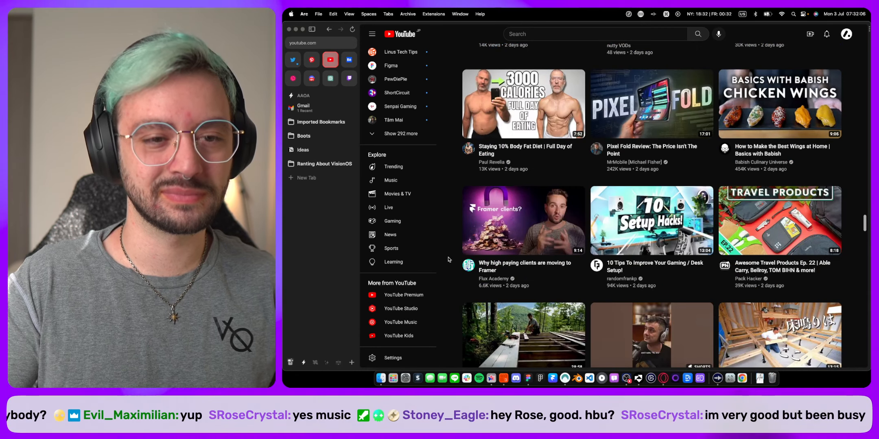
pyautogui.scroll(-3, 449, 259)
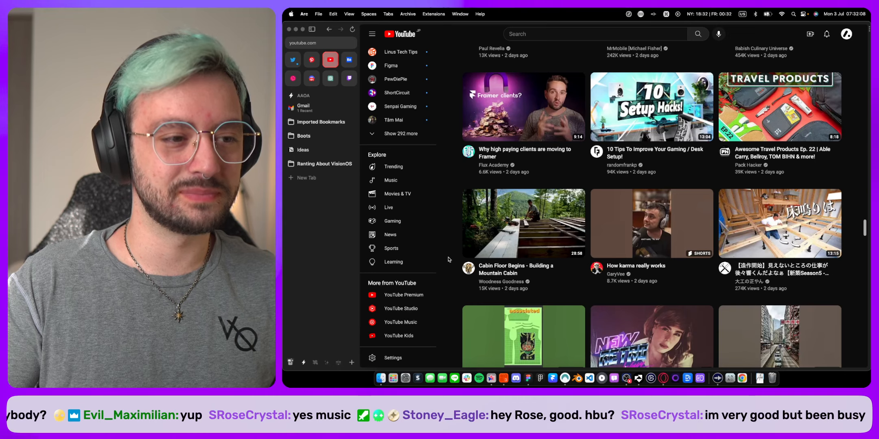
pyautogui.scroll(20, 450, 260)
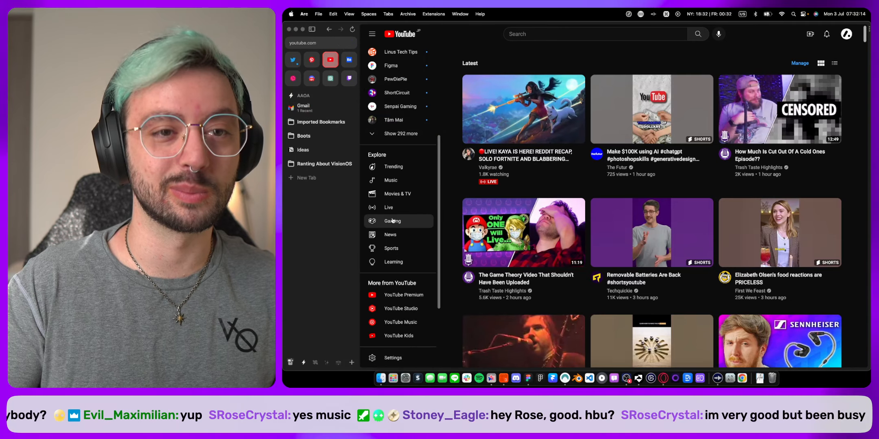
# Return to Figma and examine the exported thumbnails, the BG gradient variants and the whole Thumbnail page.
pyautogui.hotkey('ctrl', 'Right')
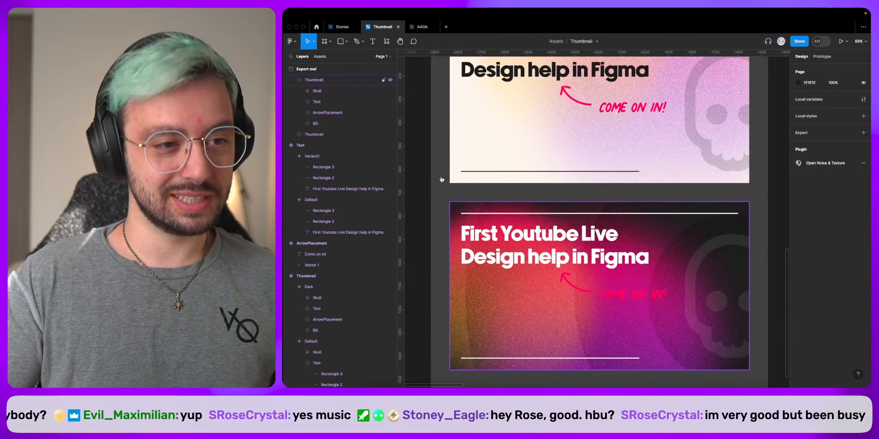
pyautogui.scroll(-5, 419, 219)
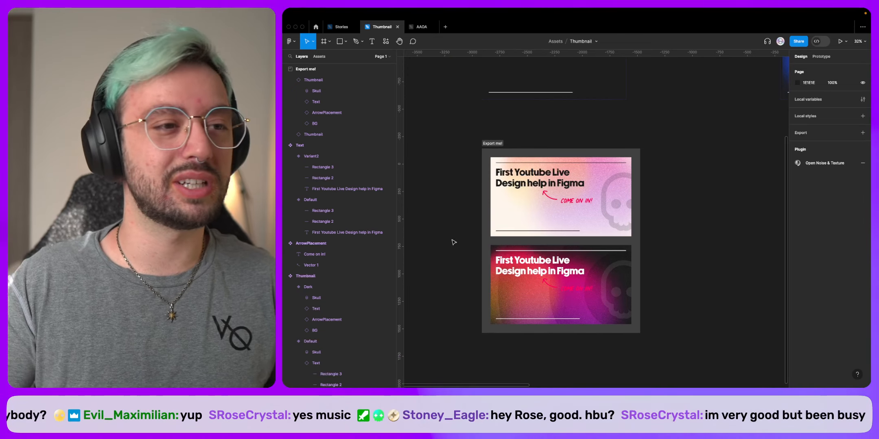
pyautogui.scroll(-5, 453, 242)
pyautogui.hscroll(3, 455, 240)
pyautogui.scroll(4, 577, 259)
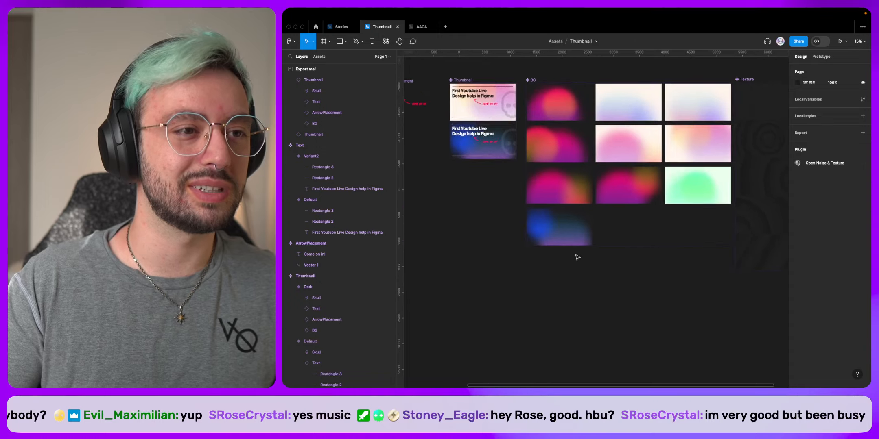
pyautogui.scroll(2, 571, 214)
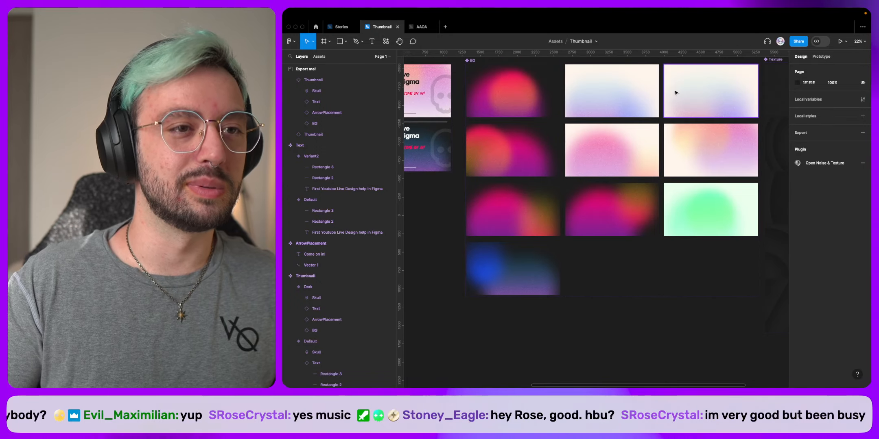
pyautogui.hscroll(2, 618, 261)
pyautogui.scroll(1, 619, 261)
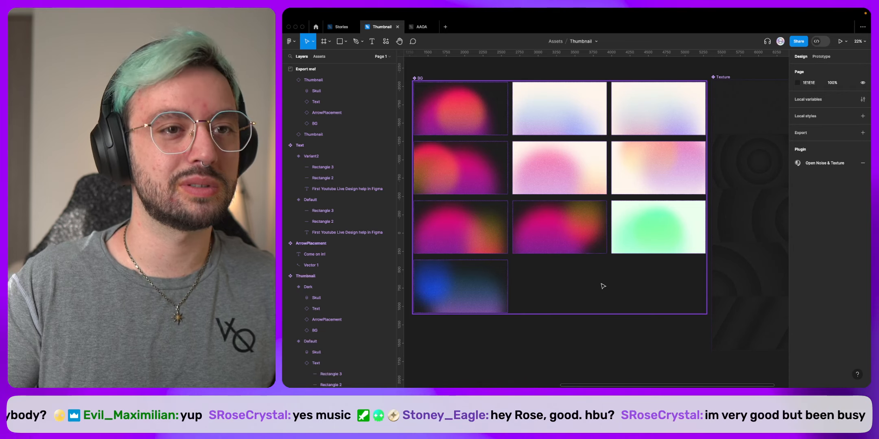
pyautogui.hscroll(-3, 602, 287)
pyautogui.scroll(-1, 602, 287)
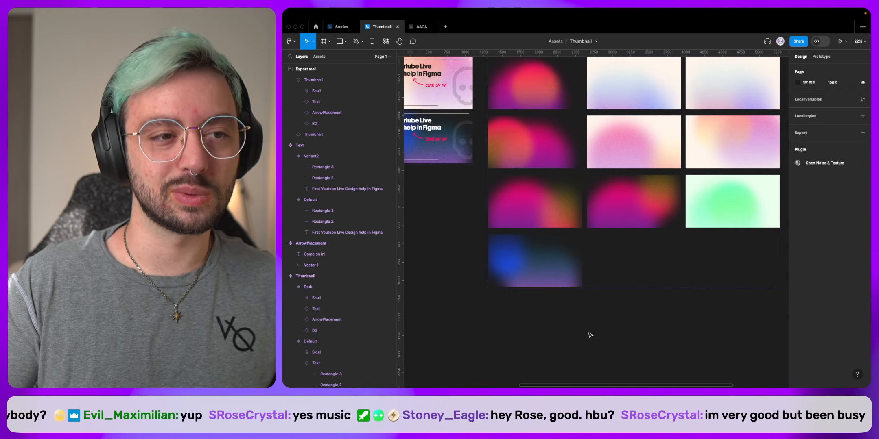
pyautogui.hscroll(1, 591, 335)
pyautogui.scroll(1, 590, 335)
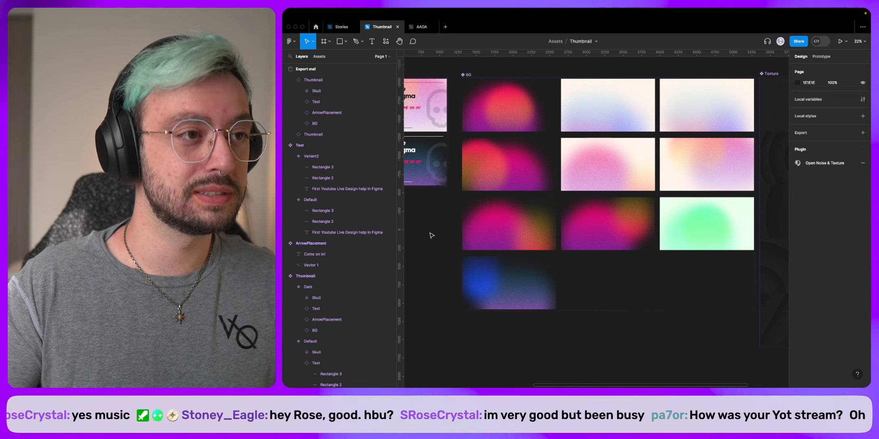
pyautogui.hotkey('shift', '1')
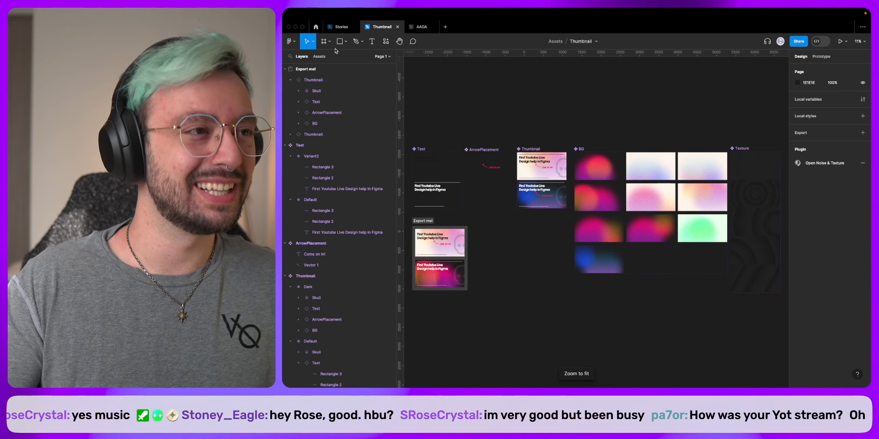
# Close the Thumbnail and Stories files, leaving only the AAOA file open.
pyautogui.middleClick(377, 30)
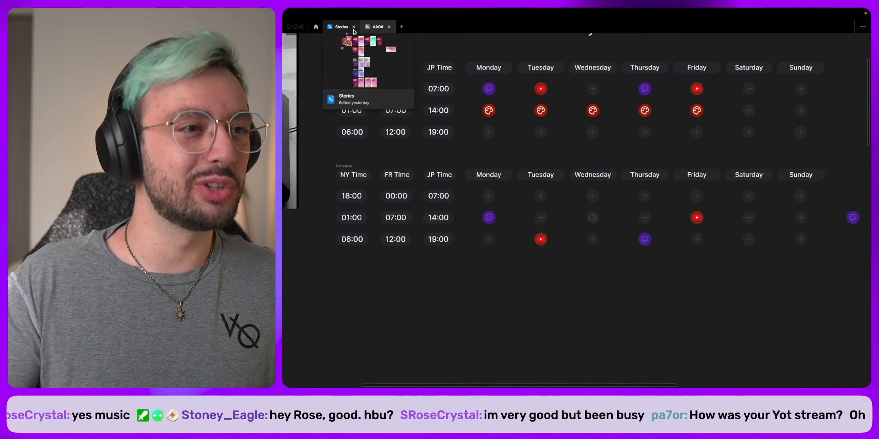
pyautogui.middleClick(340, 28)
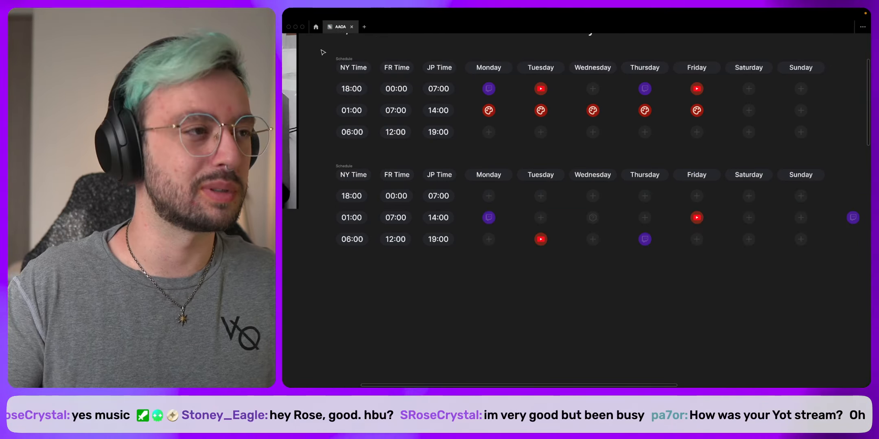
# Open the NoMercyTV file from the favorite files and bring up the Dashboard overview frame on its Layout page.
pyautogui.click(316, 27)
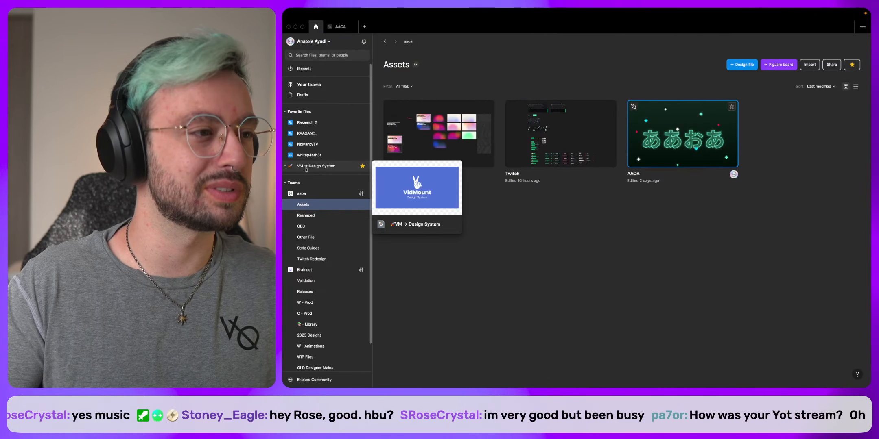
pyautogui.click(307, 144)
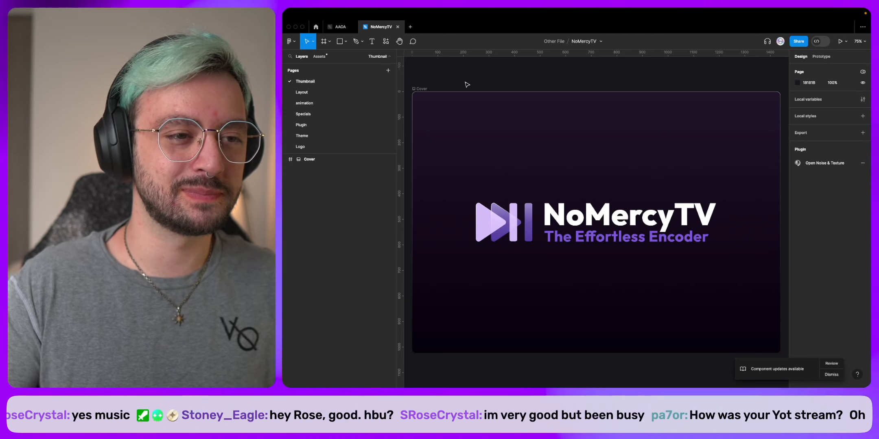
pyautogui.click(319, 96)
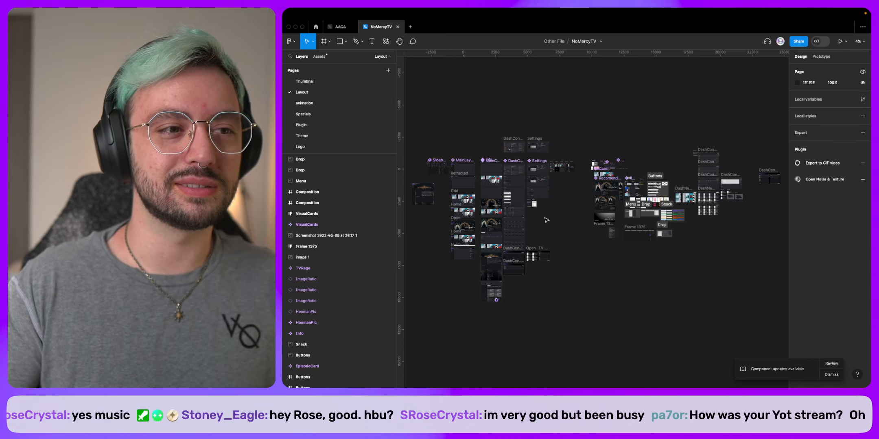
pyautogui.scroll(15, 507, 196)
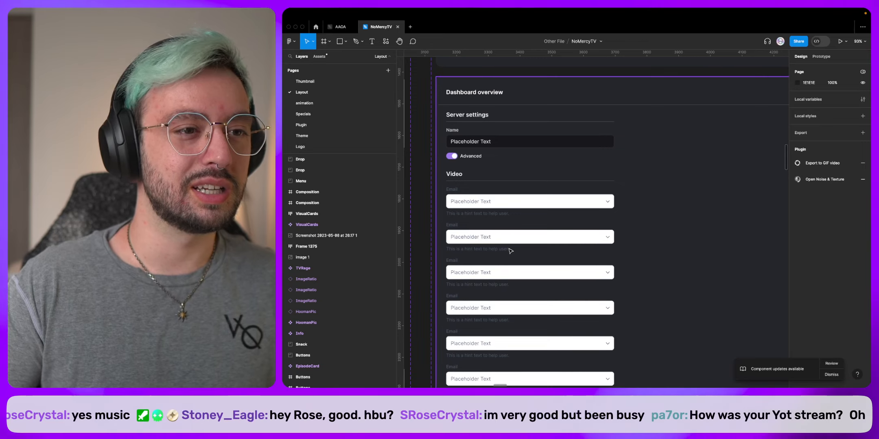
pyautogui.scroll(-5, 510, 251)
pyautogui.scroll(-2, 509, 250)
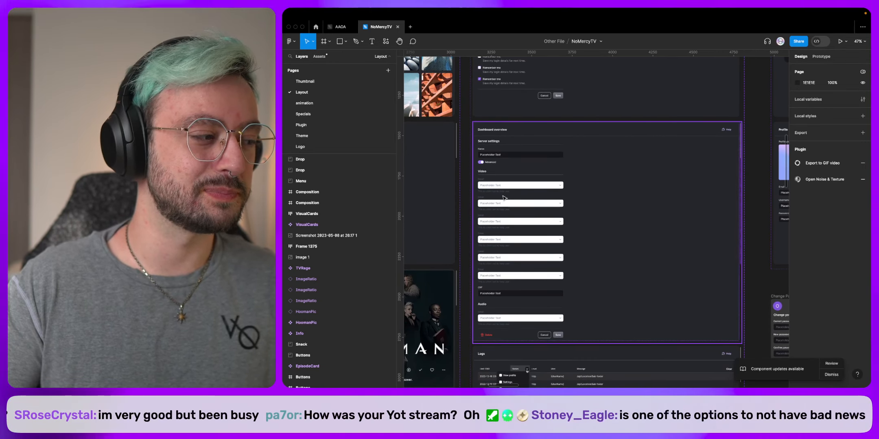
pyautogui.keyDown('super'); pyautogui.click(503, 206); pyautogui.keyUp('super')
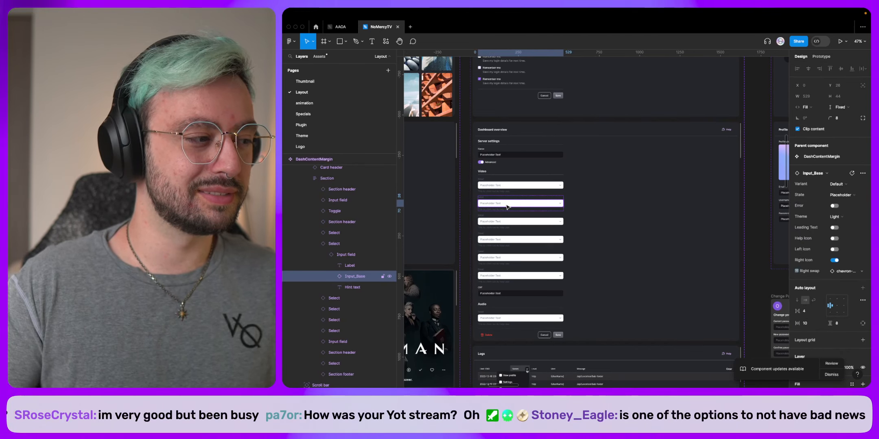
pyautogui.click(501, 191)
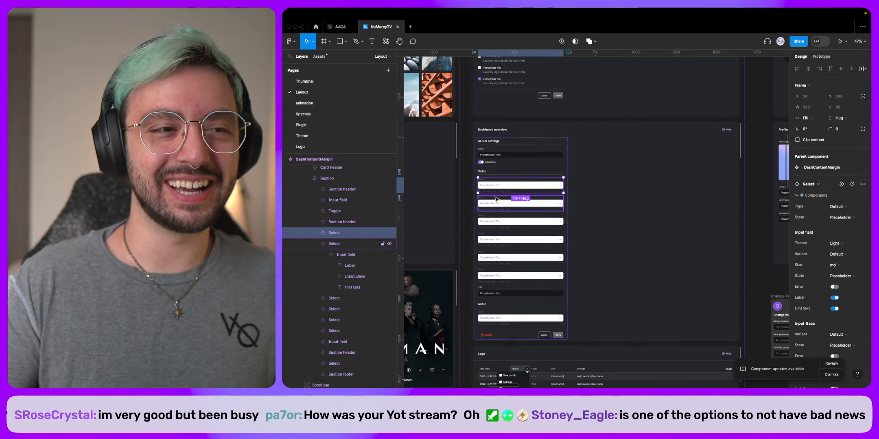
pyautogui.keyDown('shift'); pyautogui.click(496, 204); pyautogui.keyUp('shift')
pyautogui.keyDown('shift'); pyautogui.click(496, 222); pyautogui.keyUp('shift')
pyautogui.keyDown('shift'); pyautogui.click(496, 240); pyautogui.keyUp('shift')
pyautogui.keyDown('shift'); pyautogui.click(497, 260); pyautogui.keyUp('shift')
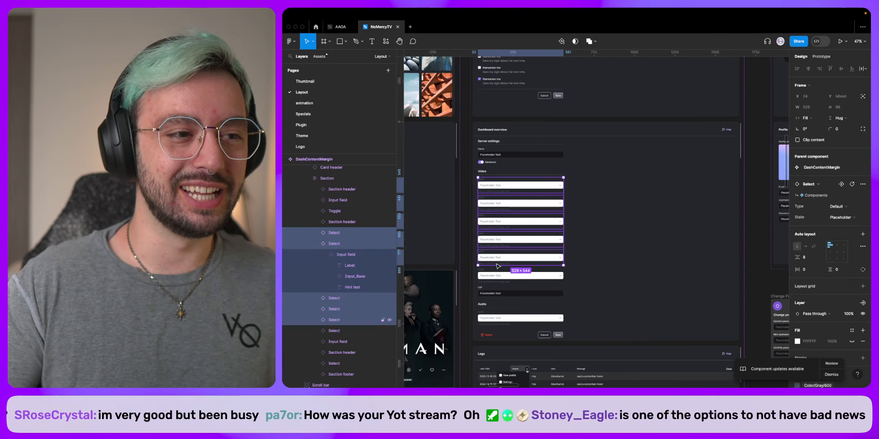
pyautogui.keyDown('shift'); pyautogui.click(497, 276); pyautogui.keyUp('shift')
pyautogui.keyDown('shift'); pyautogui.click(497, 318); pyautogui.keyUp('shift')
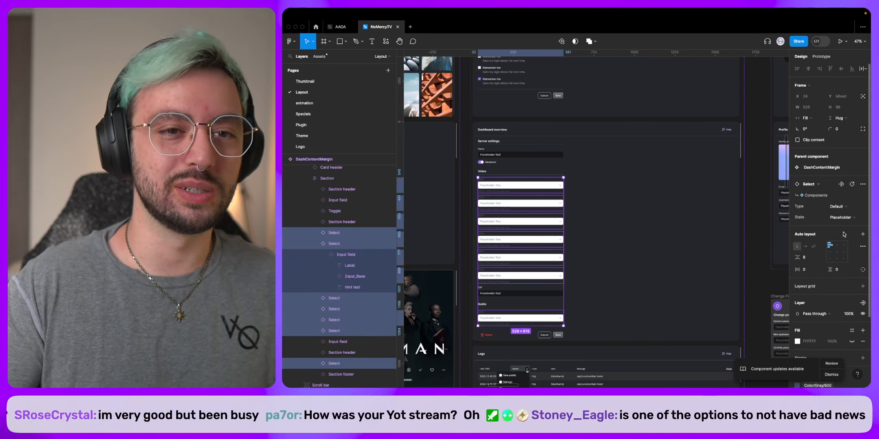
# Set the input field theme to Dark for the first three select fields in the Dashboard overview's Video section.
pyautogui.click(499, 186)
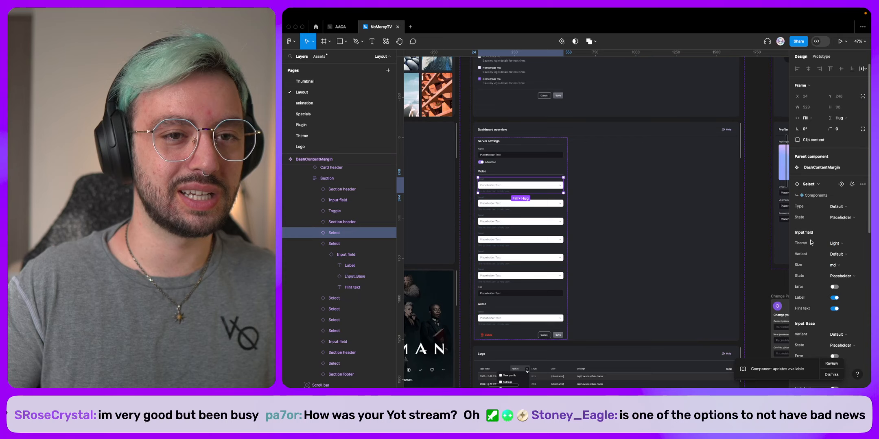
pyautogui.click(833, 246)
pyautogui.click(833, 251)
pyautogui.click(547, 204)
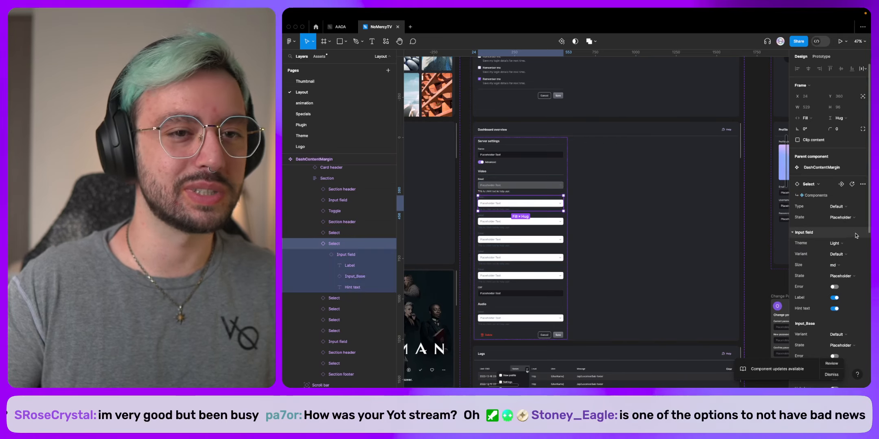
pyautogui.click(835, 243)
pyautogui.click(833, 252)
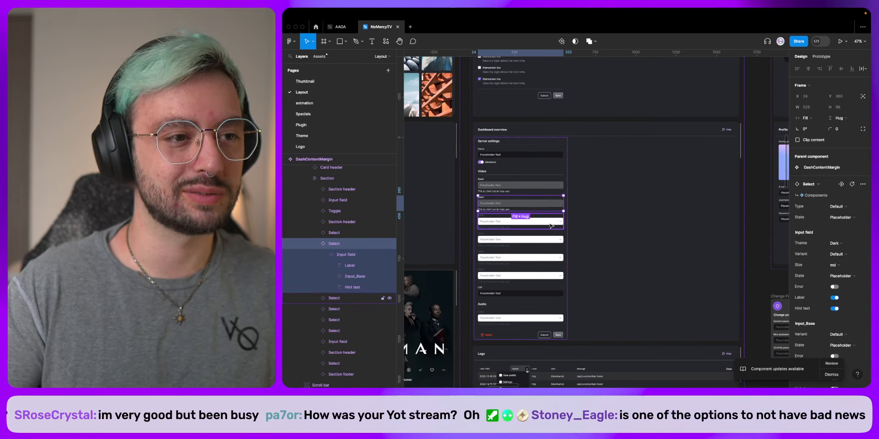
pyautogui.click(529, 221)
pyautogui.click(835, 244)
pyautogui.click(833, 252)
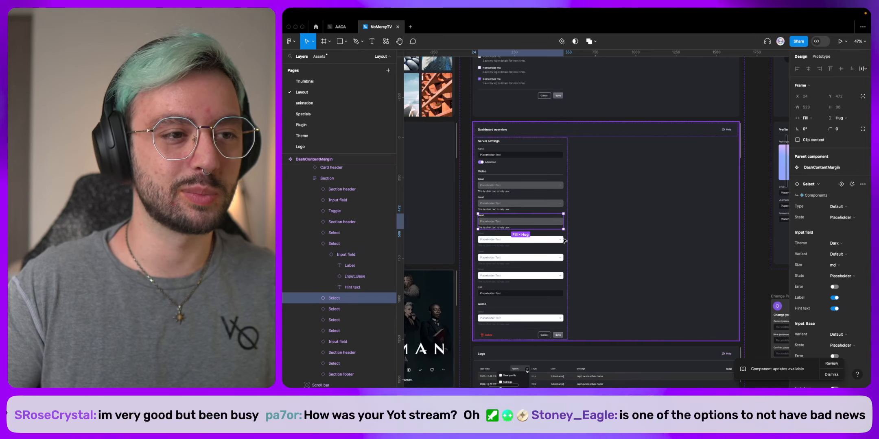
# Set the input field theme to Dark for the fourth, fifth and sixth select fields in the Video section.
pyautogui.click(529, 240)
pyautogui.click(835, 244)
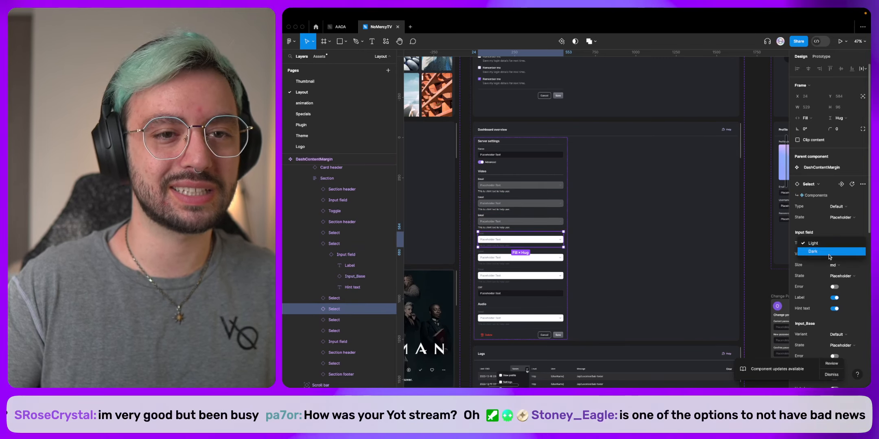
pyautogui.click(833, 252)
pyautogui.click(529, 258)
pyautogui.click(835, 243)
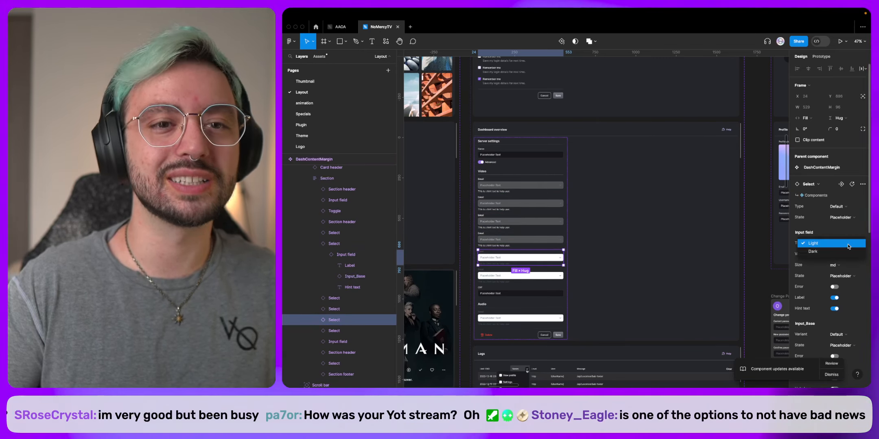
pyautogui.click(821, 253)
pyautogui.click(529, 276)
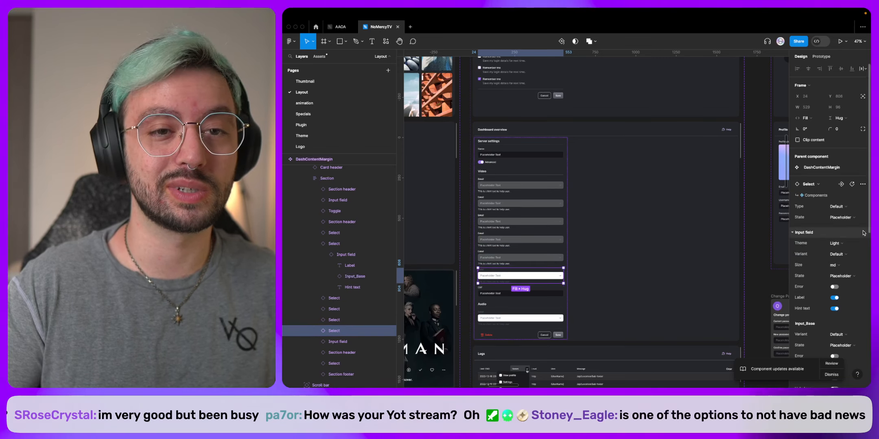
pyautogui.click(839, 244)
pyautogui.click(822, 251)
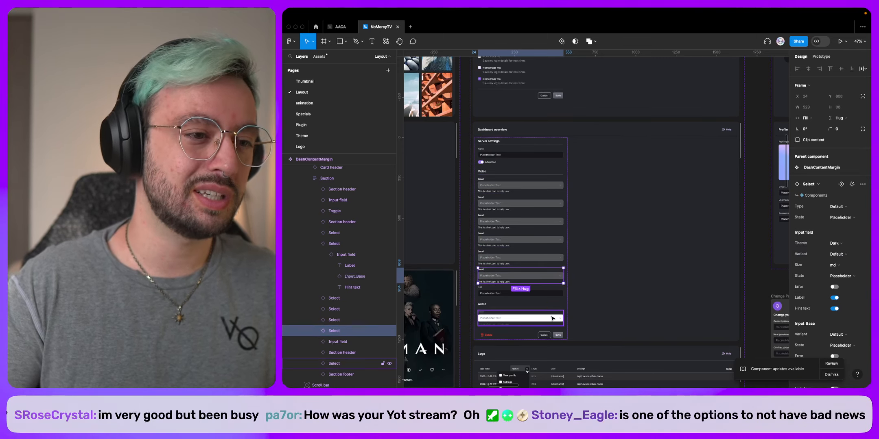
# Set the Audio section's select field to the Dark input field theme, deselect it and check the restyled Dashboard overview.
pyautogui.click(529, 318)
pyautogui.click(835, 243)
pyautogui.click(822, 252)
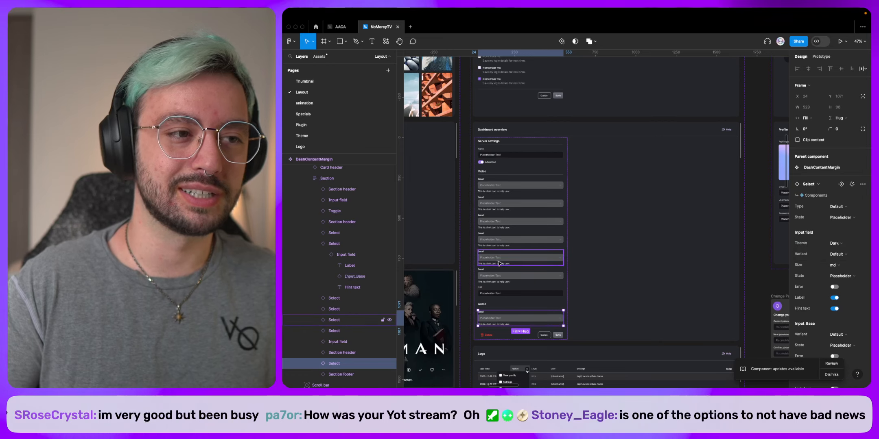
pyautogui.click(464, 261)
pyautogui.scroll(10, 482, 172)
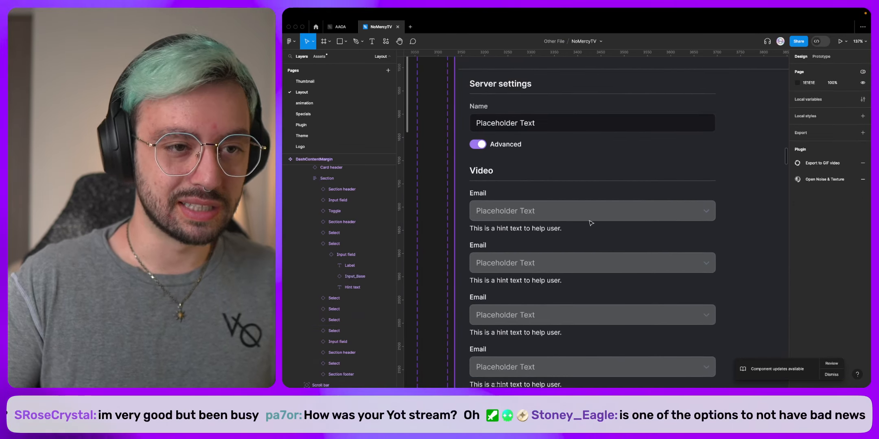
pyautogui.scroll(-10, 571, 238)
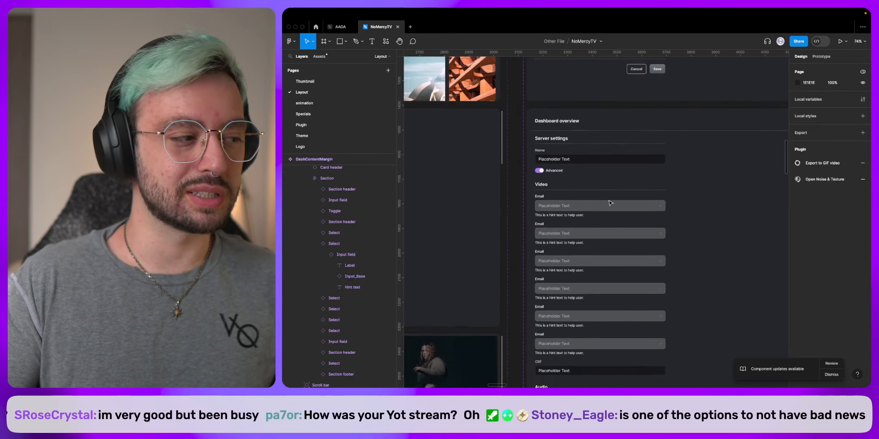
pyautogui.scroll(-4, 610, 202)
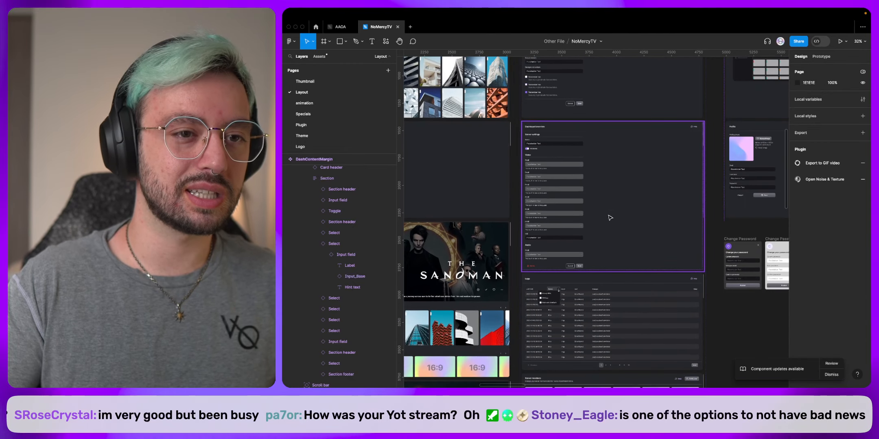
pyautogui.hscroll(3, 696, 318)
pyautogui.scroll(-2, 696, 319)
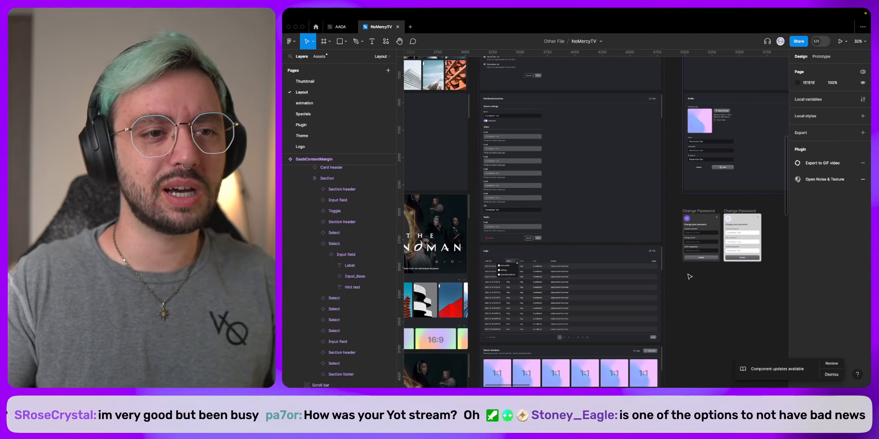
# Open the aaoa team's Reshaped project in the Figma file browser, and switch to Arc to load reshaped.so in a new tab.
pyautogui.click(315, 26)
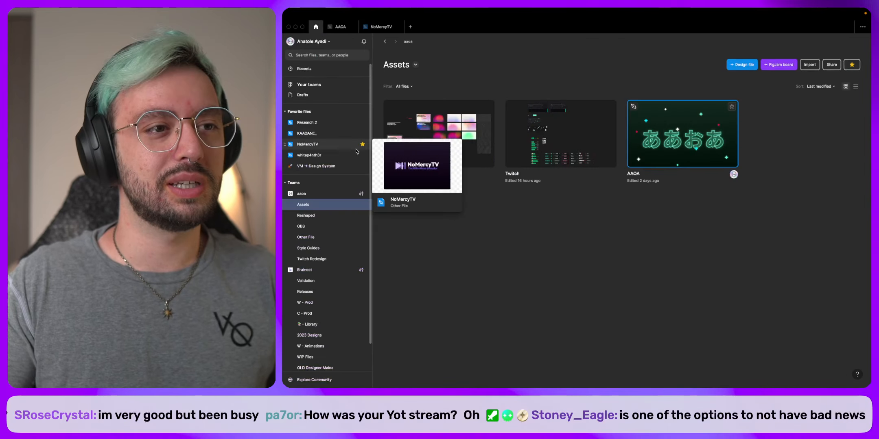
pyautogui.click(317, 218)
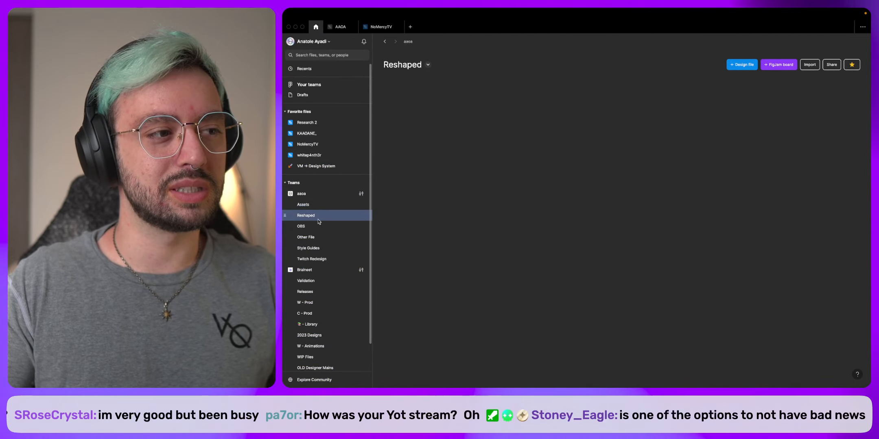
pyautogui.hotkey('ctrl', 'Left')
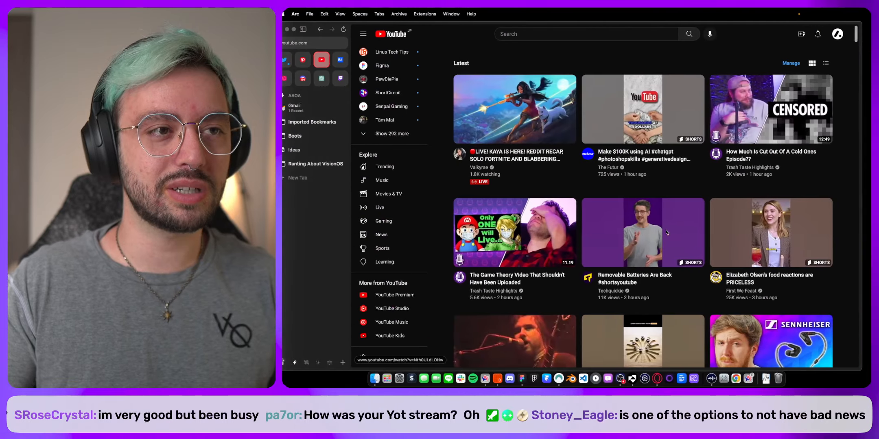
pyautogui.press('super+t')
pyautogui.write('reshape')
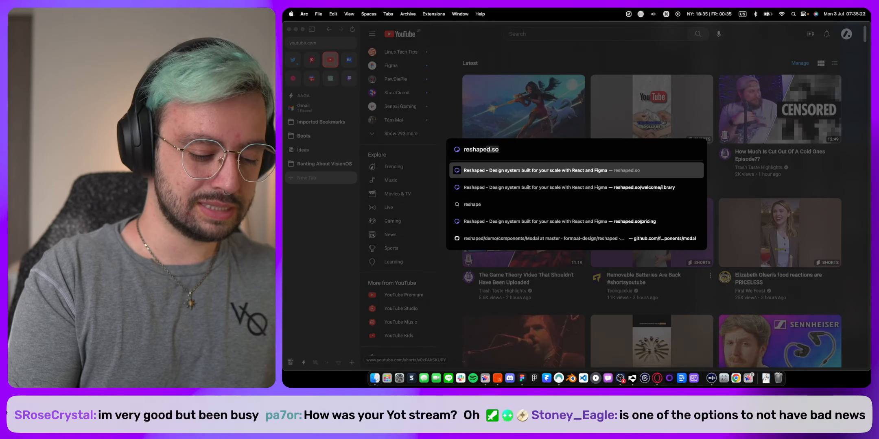
pyautogui.press('Return')
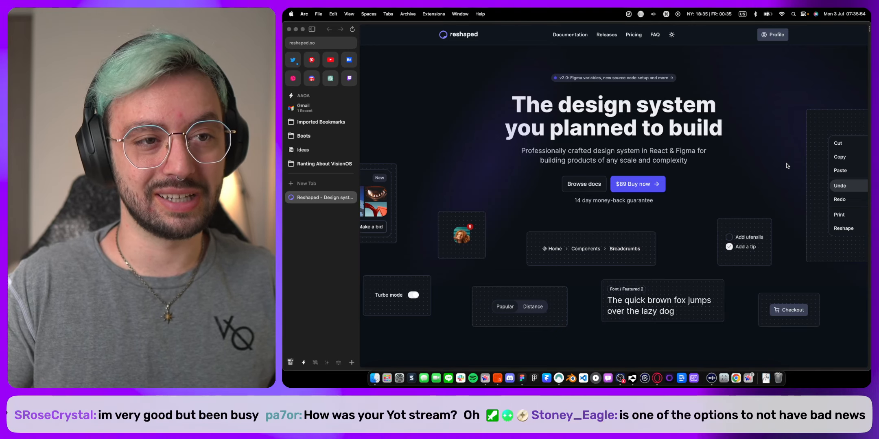
# Examine the Reshaped homepage from its Figma library preview through its feature sections, and return to the Reshaped project in Figma.
pyautogui.scroll(-5, 714, 204)
pyautogui.scroll(-9, 714, 203)
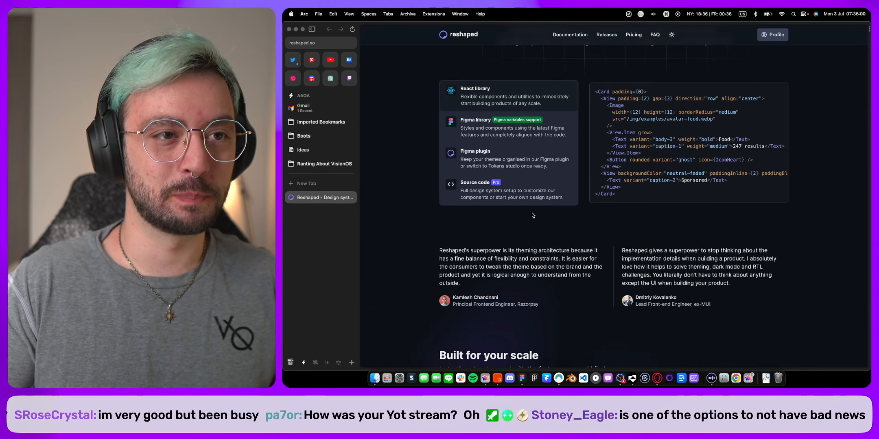
pyautogui.click(510, 129)
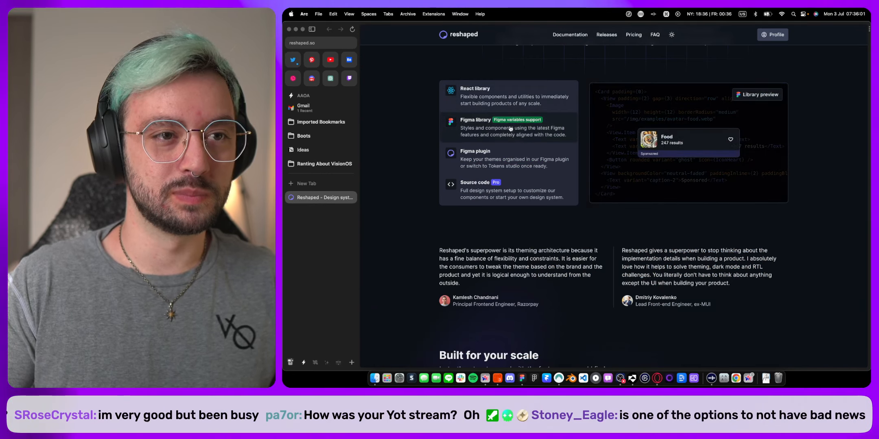
pyautogui.click(505, 103)
pyautogui.click(515, 131)
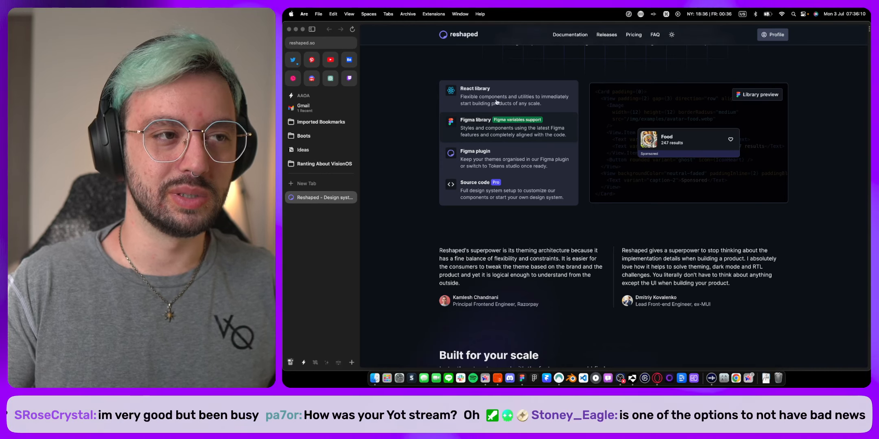
pyautogui.scroll(-5, 513, 193)
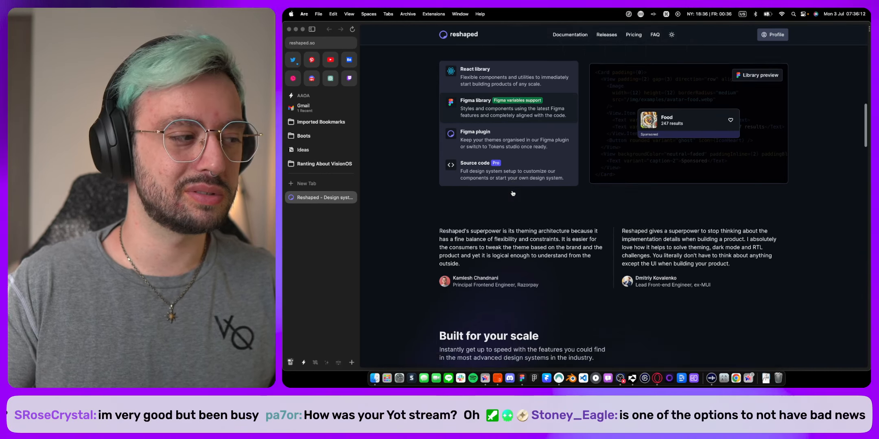
pyautogui.scroll(-10, 514, 193)
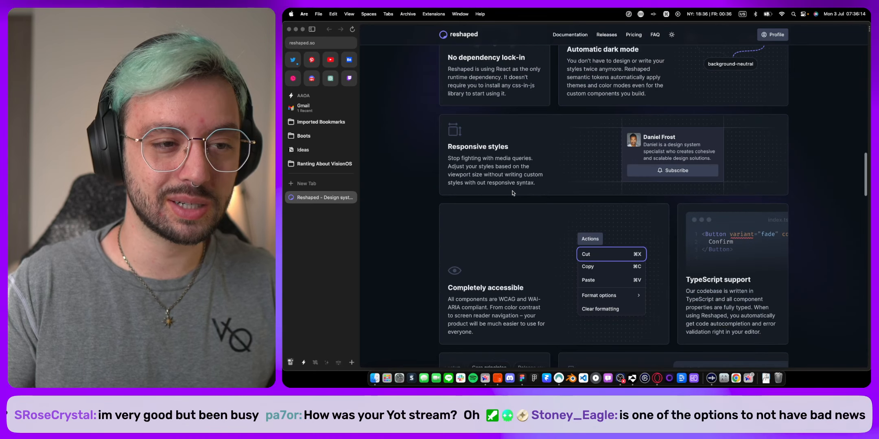
pyautogui.scroll(-6, 513, 193)
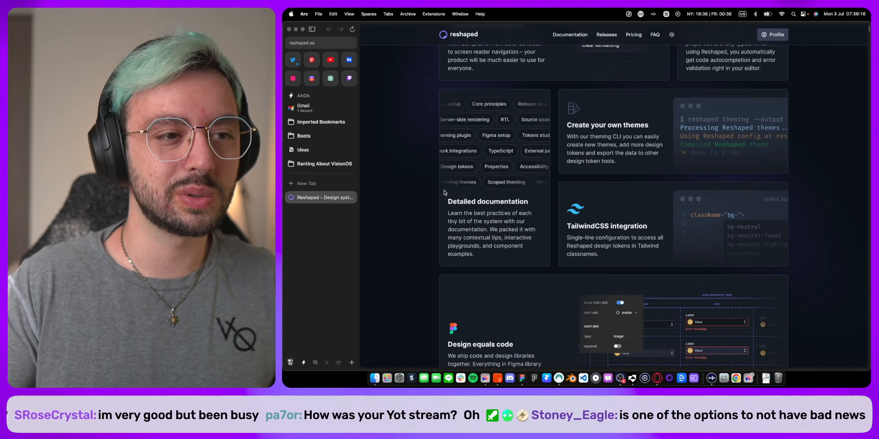
pyautogui.scroll(-5, 444, 182)
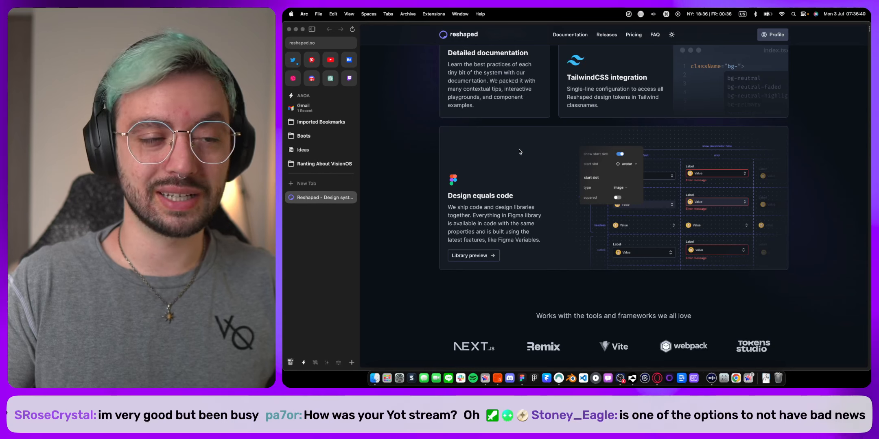
pyautogui.hotkey('ctrl', 'Right')
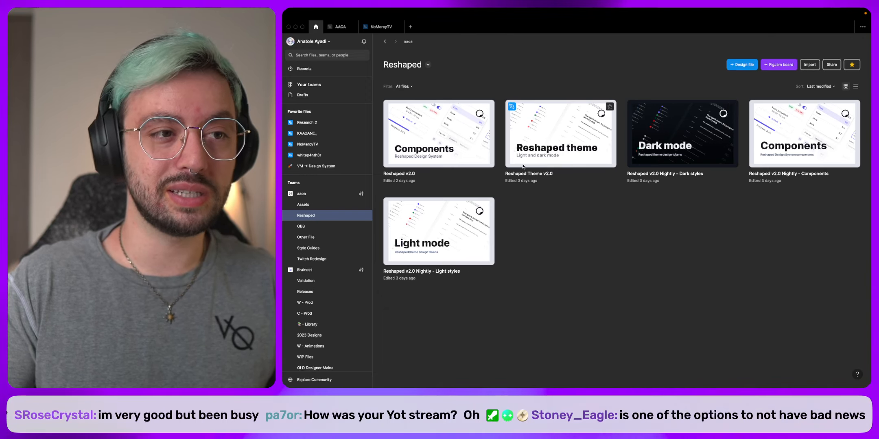
# Open the Reshaped Theme v2.0 file and show its file options.
pyautogui.doubleClick(525, 147)
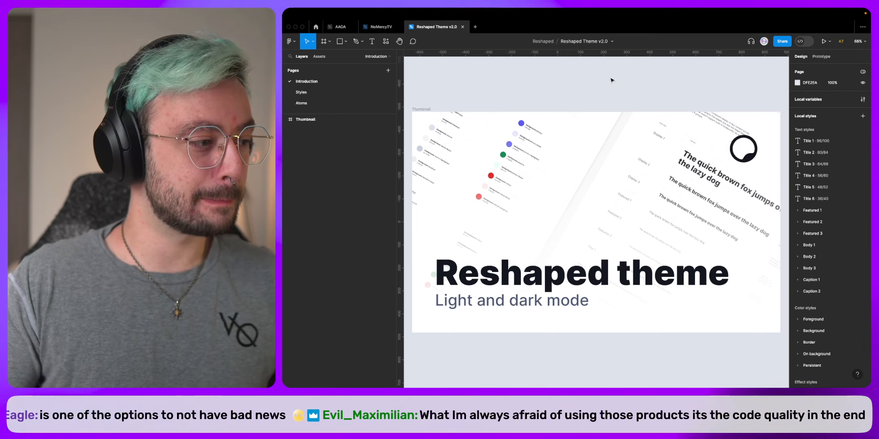
pyautogui.click(611, 41)
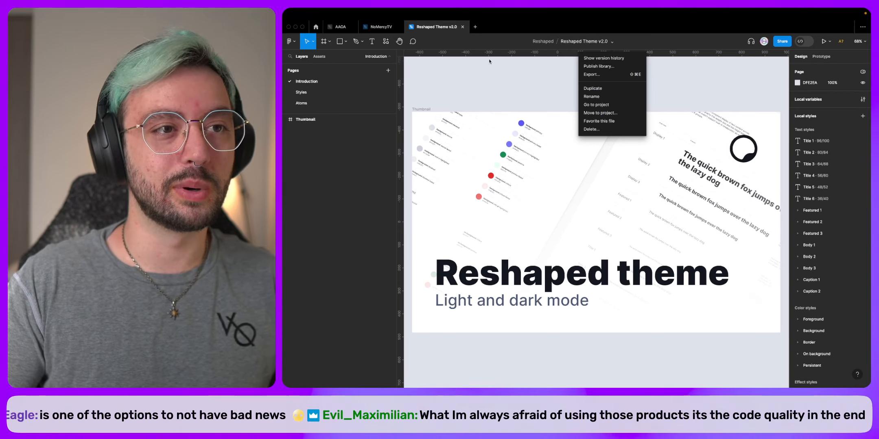
# Switch to the NoMercyTV file, select the Video section's first select field and examine its component properties.
pyautogui.click(364, 30)
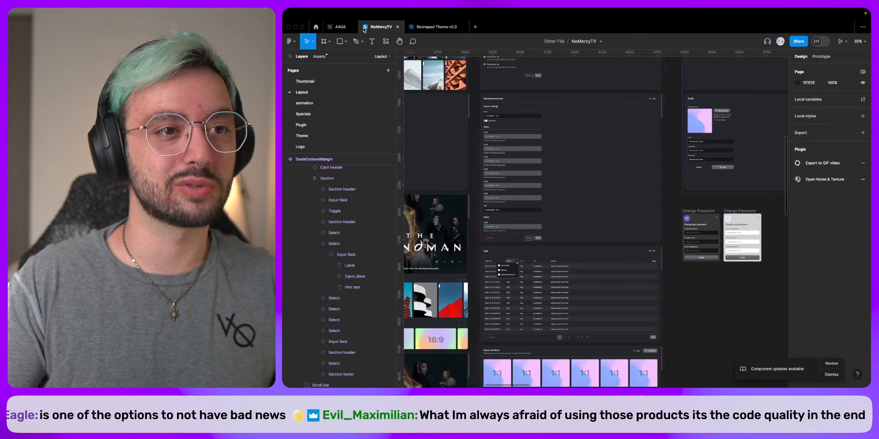
pyautogui.scroll(5, 505, 135)
pyautogui.hscroll(-3, 505, 135)
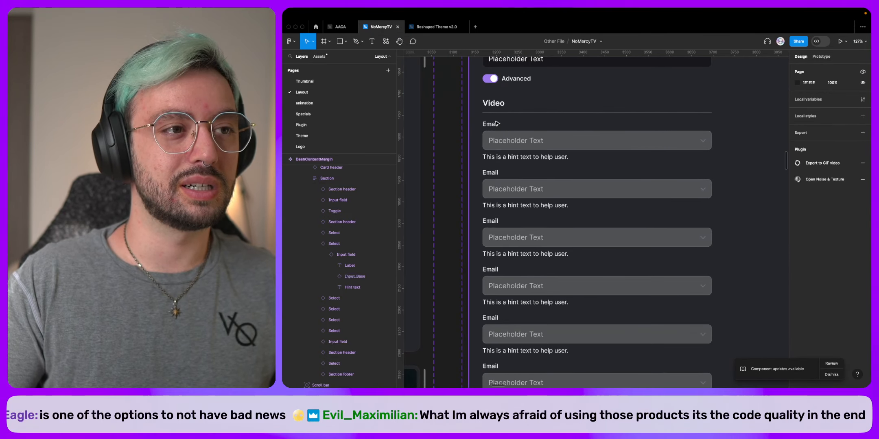
pyautogui.keyDown('super'); pyautogui.click(498, 107); pyautogui.keyUp('super')
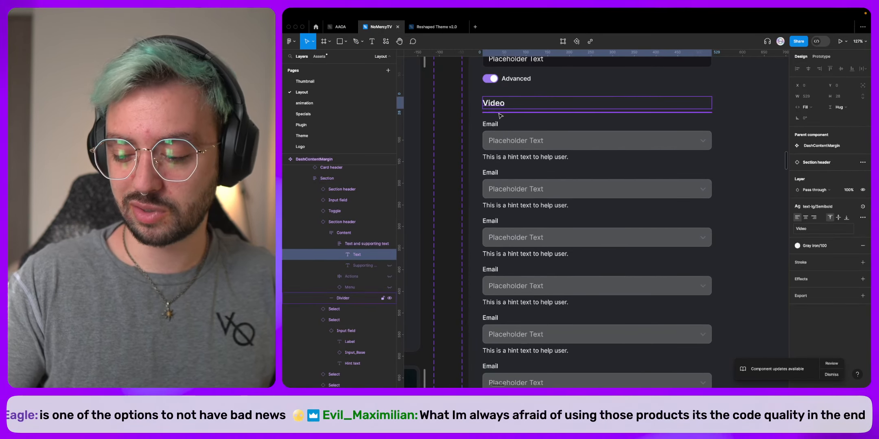
pyautogui.click(499, 121)
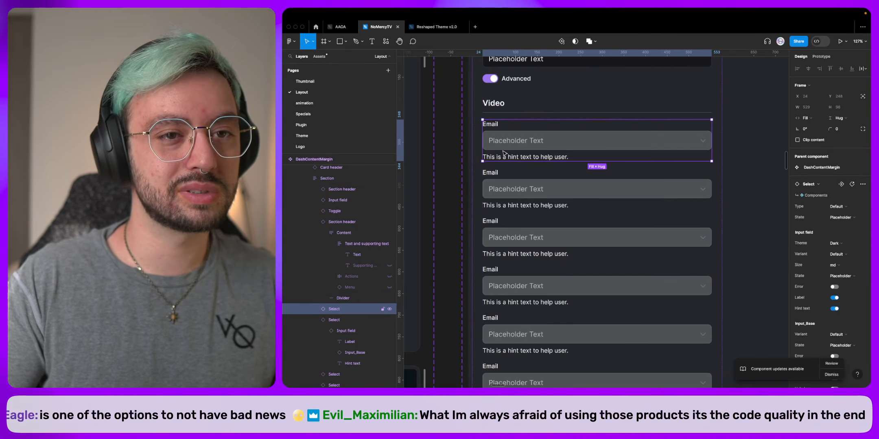
pyautogui.scroll(-3, 848, 245)
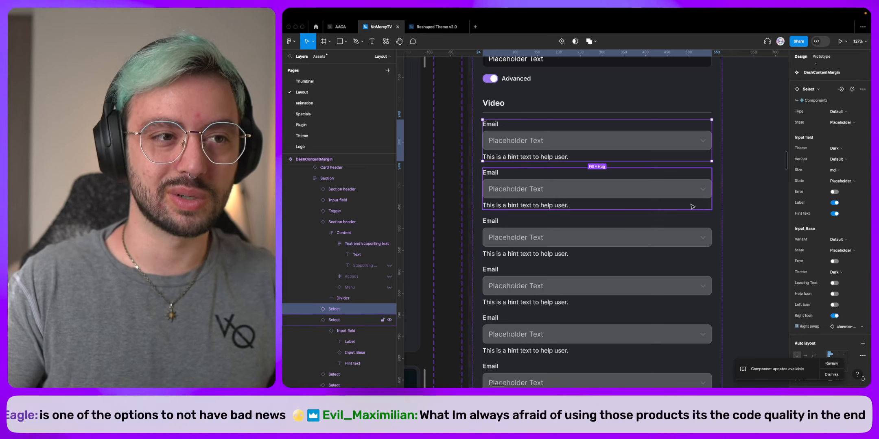
# Switch to Arc to read the Design equals code section on the Reshaped homepage, and return to the NoMercyTV dashboard in Figma.
pyautogui.hotkey('ctrl', 'Left')
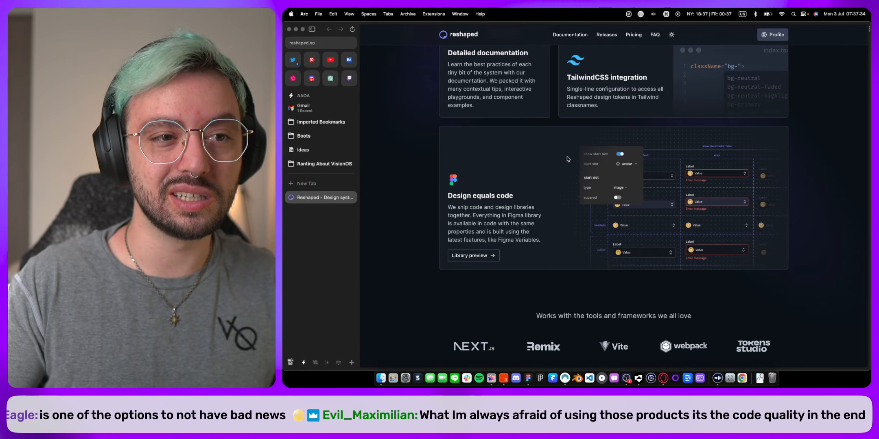
pyautogui.scroll(5, 445, 244)
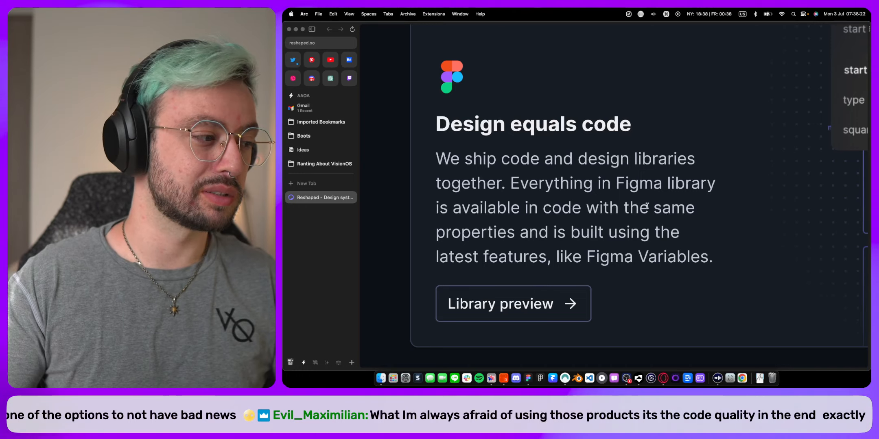
pyautogui.hotkey('ctrl', 'Right')
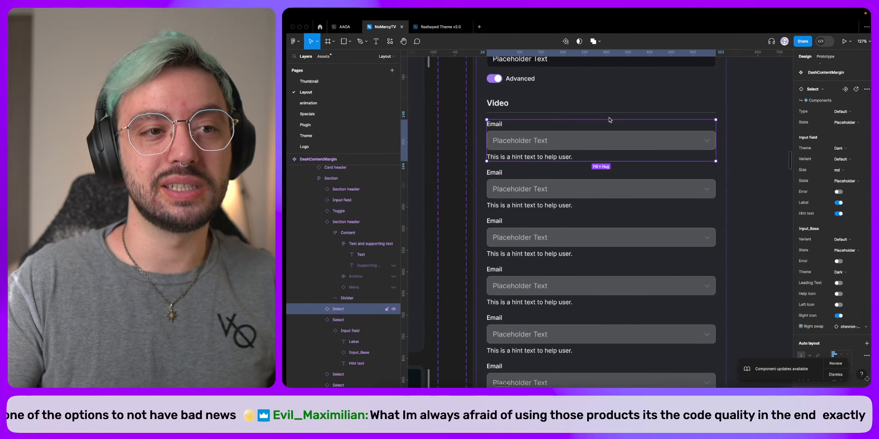
pyautogui.scroll(-6, 548, 178)
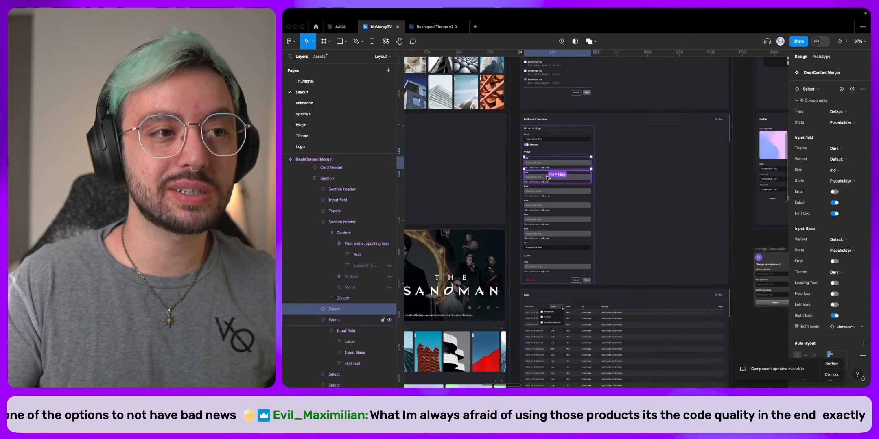
pyautogui.hscroll(-3, 547, 178)
pyautogui.scroll(2, 548, 178)
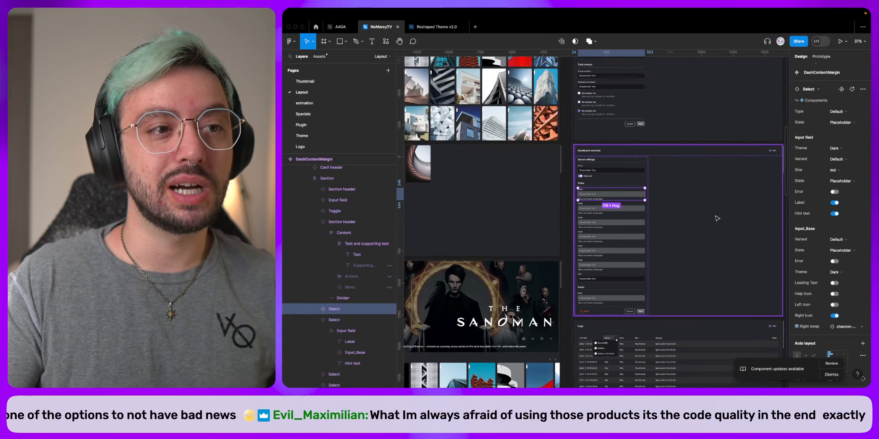
# Try to publish the Reshaped Theme v2.0 file as a library.
pyautogui.click(428, 25)
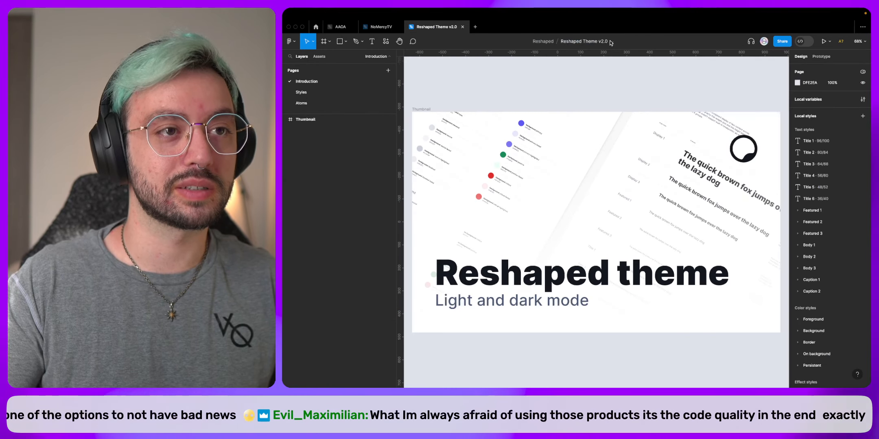
pyautogui.click(611, 43)
pyautogui.click(610, 69)
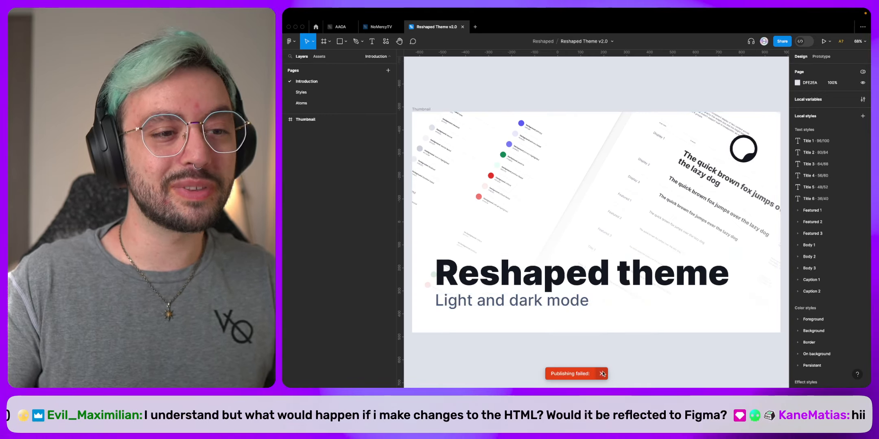
# Examine the light and dark color tokens, Playground swatches and grayscale combinations on the Styles page of Reshaped Theme v2.0.
pyautogui.click(301, 92)
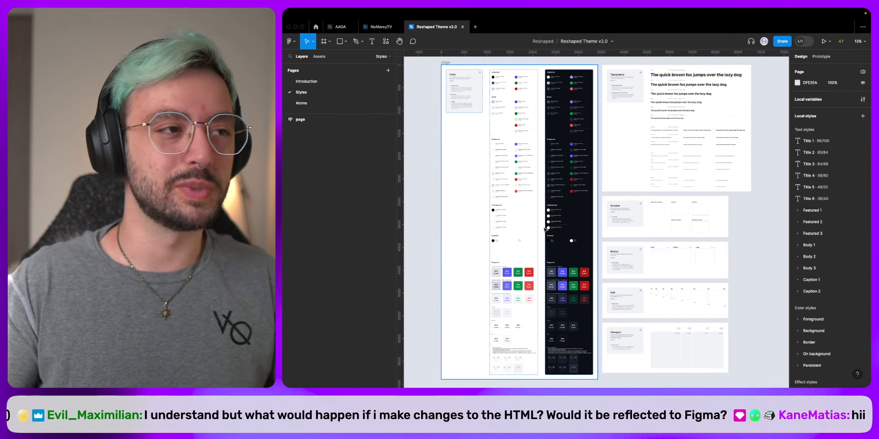
pyautogui.scroll(5, 519, 81)
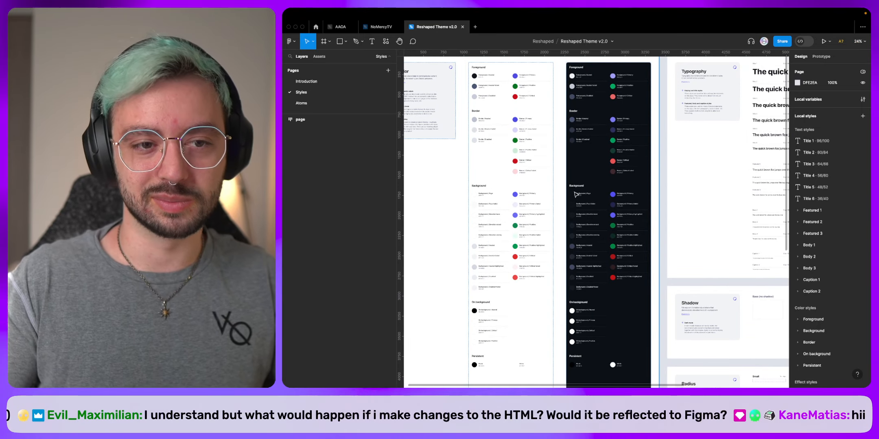
pyautogui.scroll(-10, 576, 194)
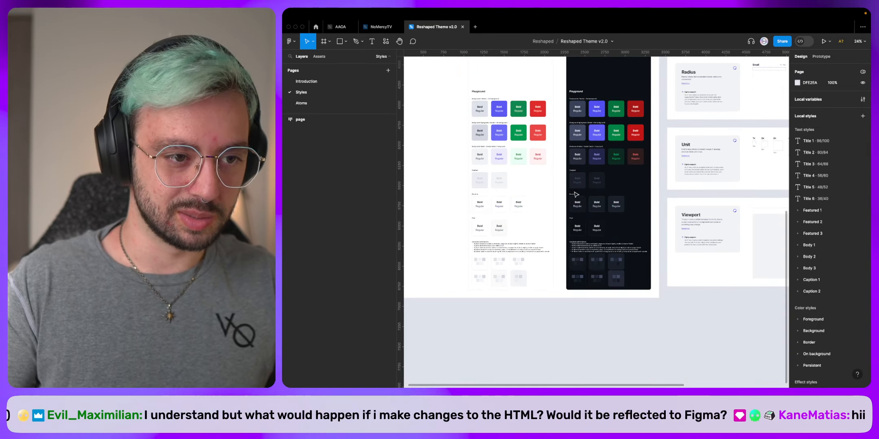
pyautogui.scroll(3, 500, 288)
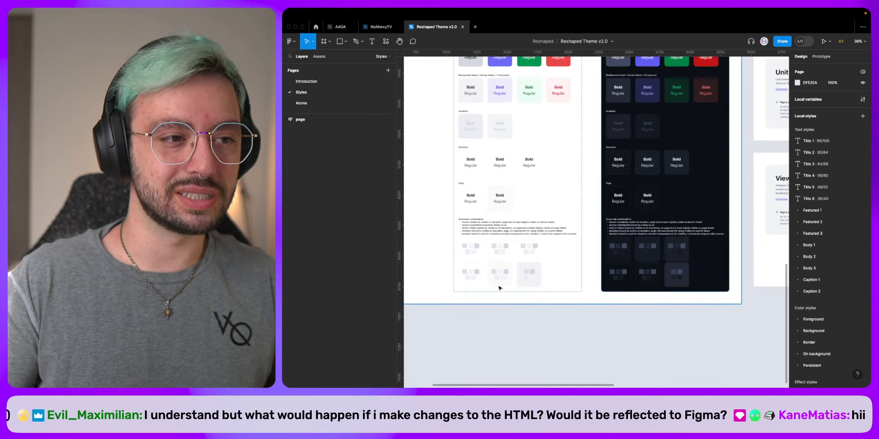
pyautogui.scroll(4, 500, 288)
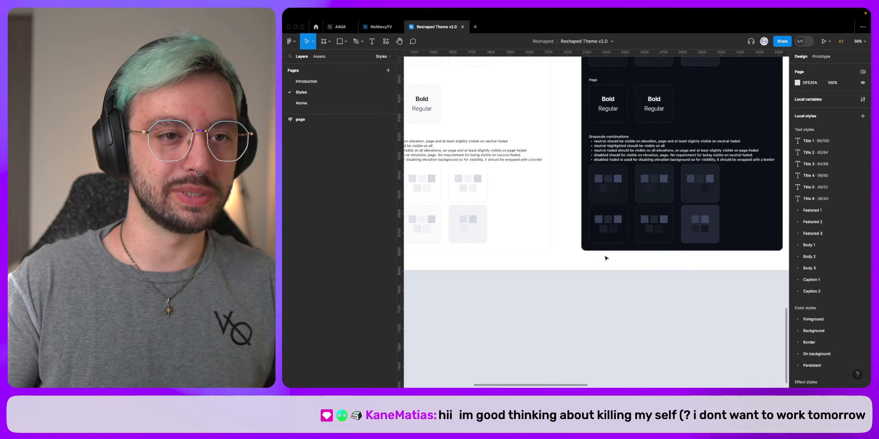
pyautogui.scroll(2, 608, 259)
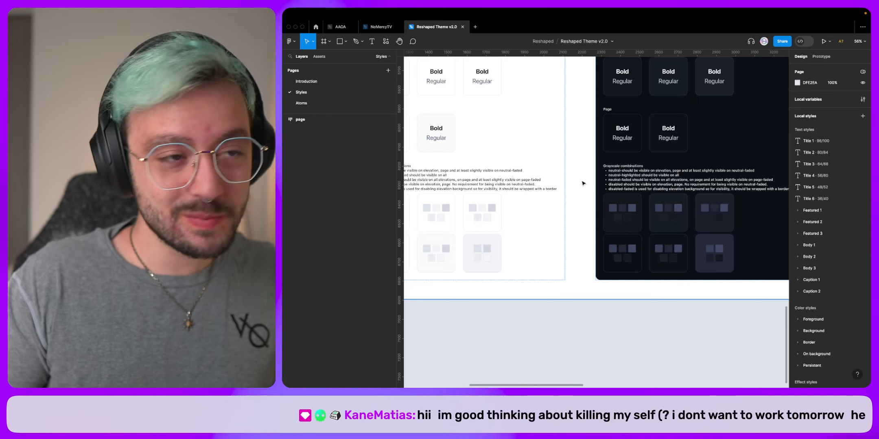
pyautogui.scroll(-5, 566, 260)
pyautogui.scroll(5, 582, 244)
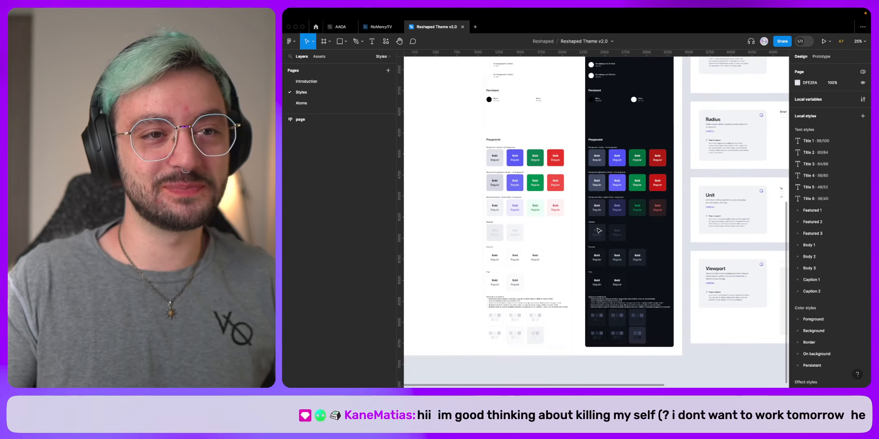
pyautogui.scroll(3, 598, 230)
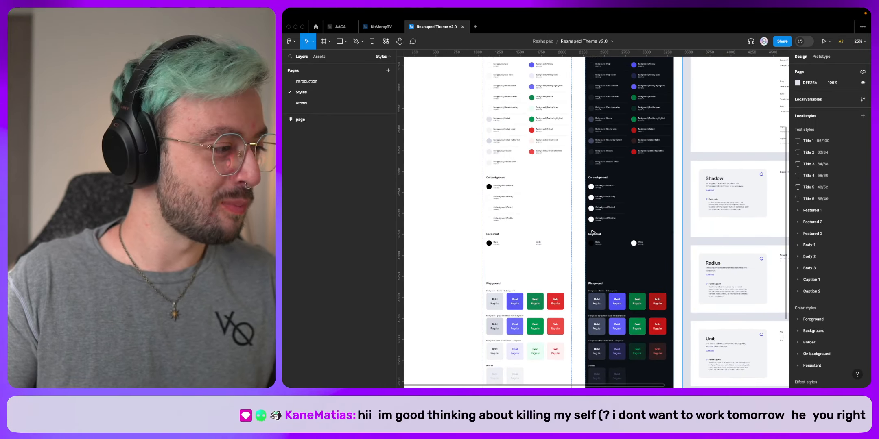
# View the token component on the Atoms page and return to the Introduction page of Reshaped Theme v2.0.
pyautogui.click(324, 104)
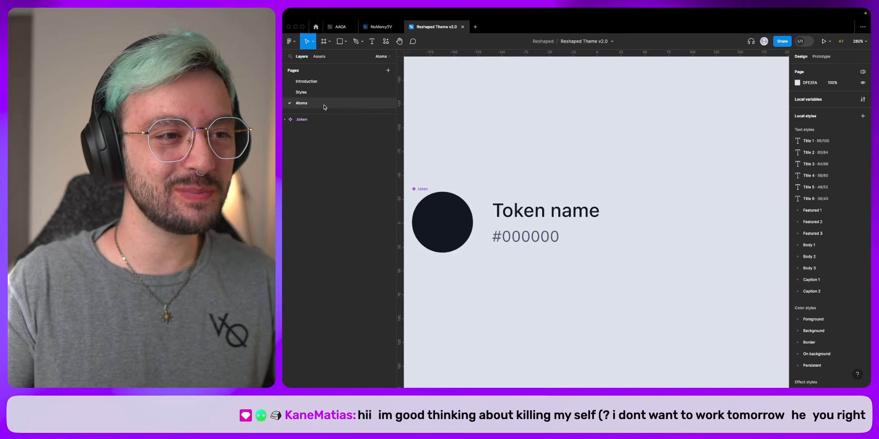
pyautogui.click(321, 81)
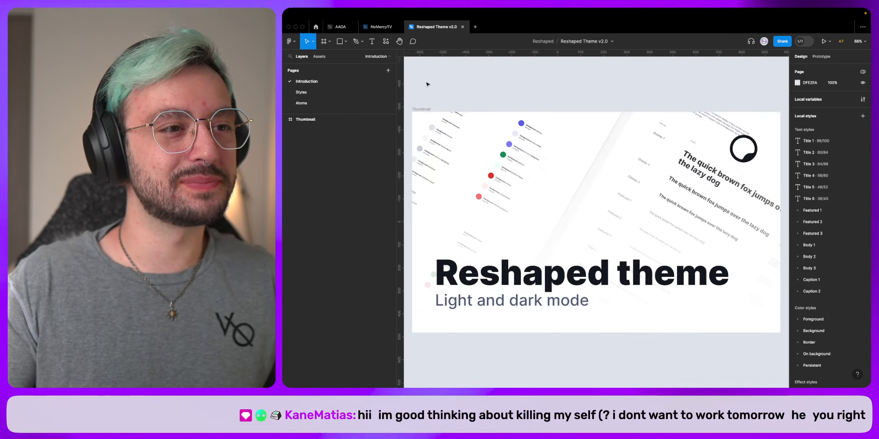
pyautogui.click(321, 102)
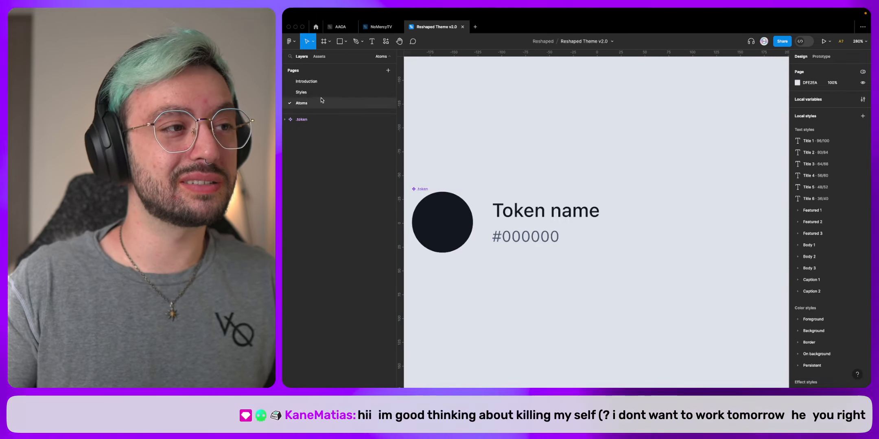
pyautogui.click(320, 81)
# Open the Reshaped v2.0 components file from the Reshaped project and view its Utilities and Icons pages.
pyautogui.click(316, 27)
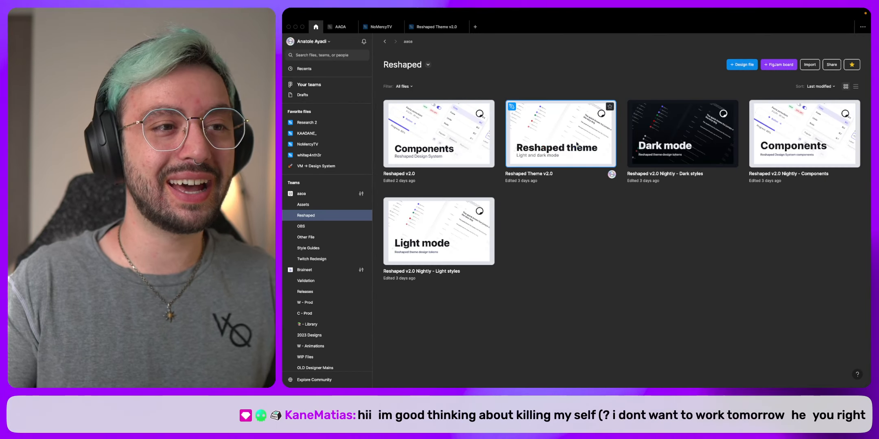
pyautogui.doubleClick(479, 145)
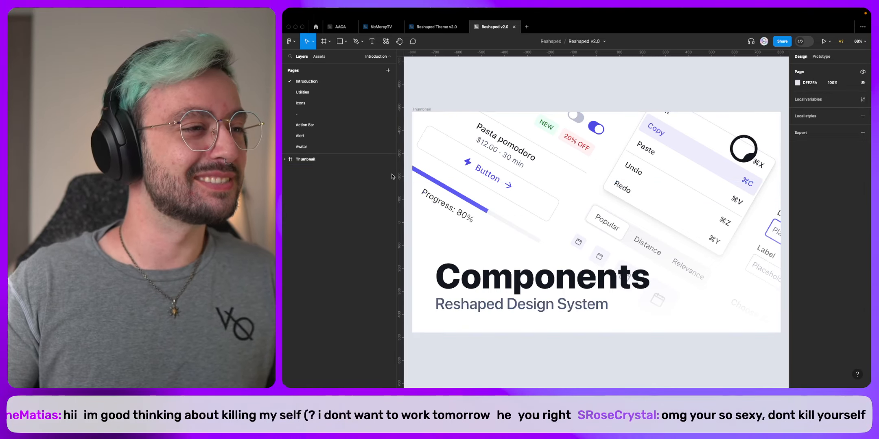
pyautogui.click(318, 94)
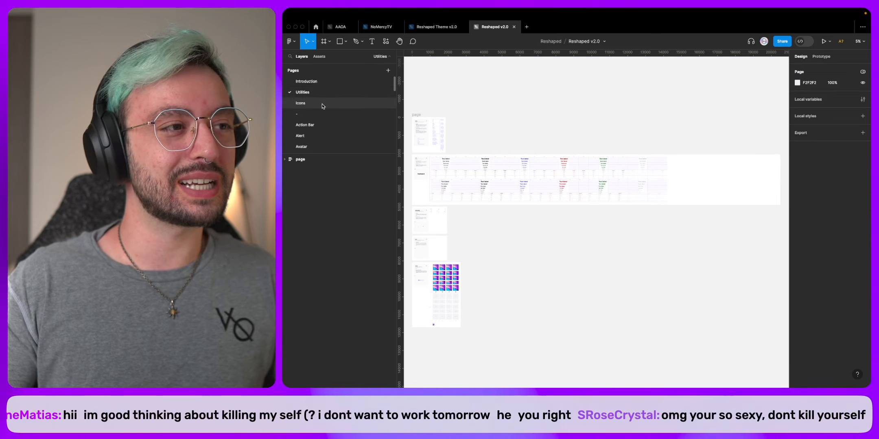
pyautogui.click(322, 103)
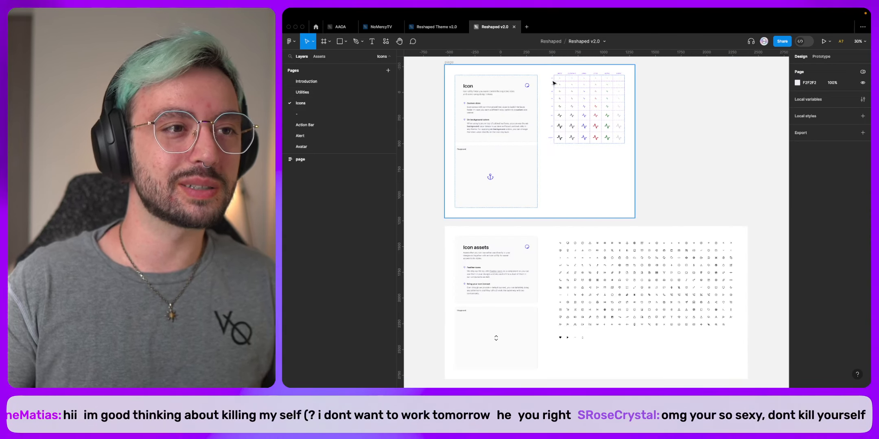
# Examine the icon size and color variants, inspecting the x16 and custom positive icon vectors, and view the icon assets grid.
pyautogui.scroll(5, 553, 83)
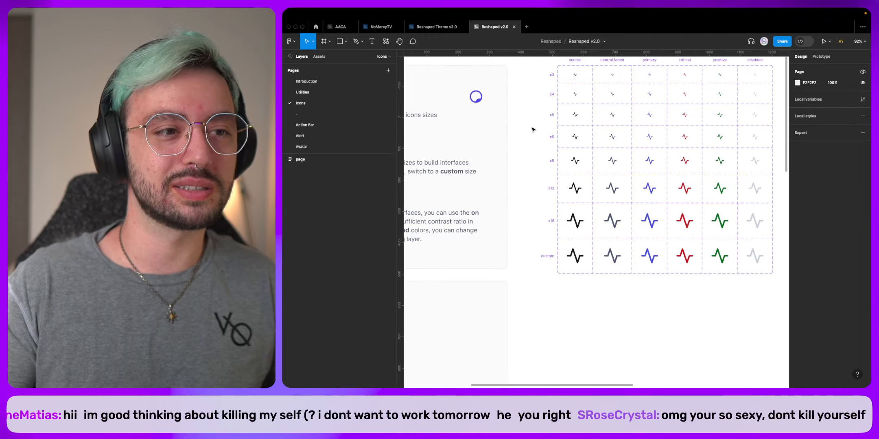
pyautogui.scroll(-3, 532, 129)
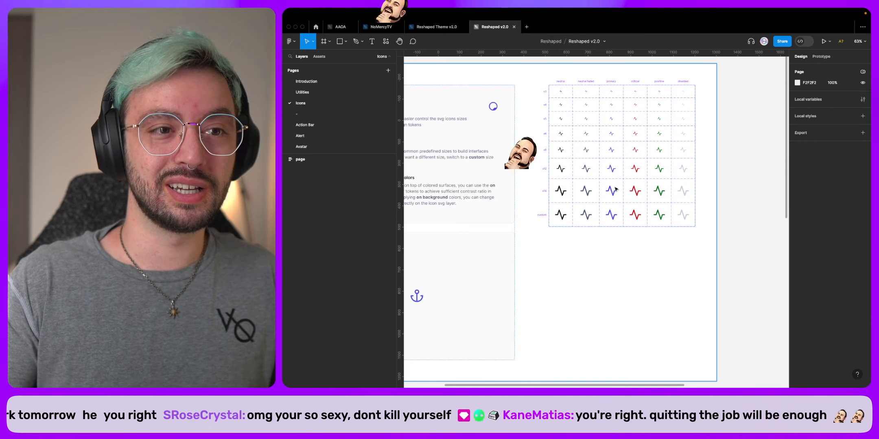
pyautogui.keyDown('super'); pyautogui.click(659, 191); pyautogui.keyUp('super')
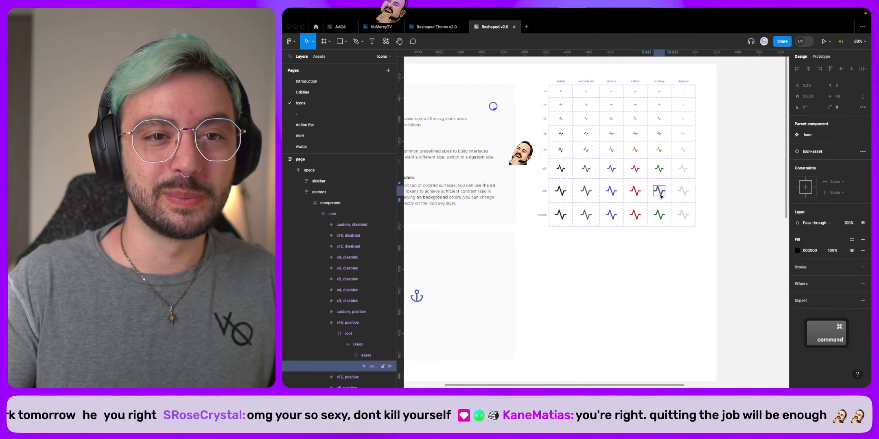
pyautogui.keyDown('super'); pyautogui.click(659, 214); pyautogui.keyUp('super')
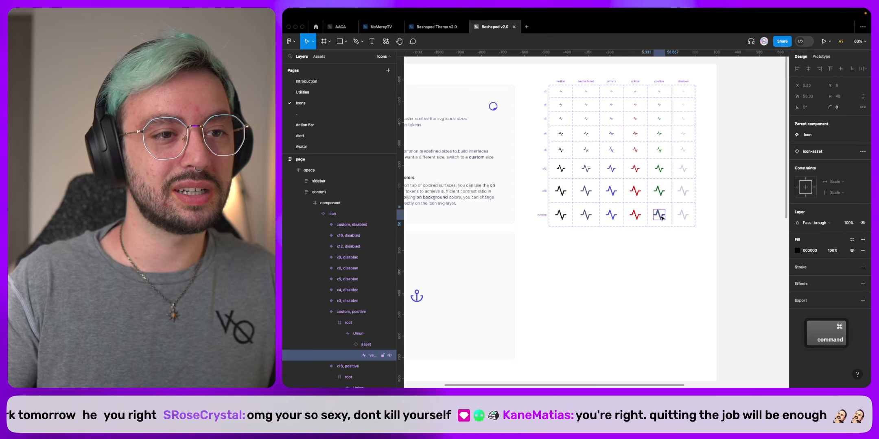
pyautogui.click(745, 223)
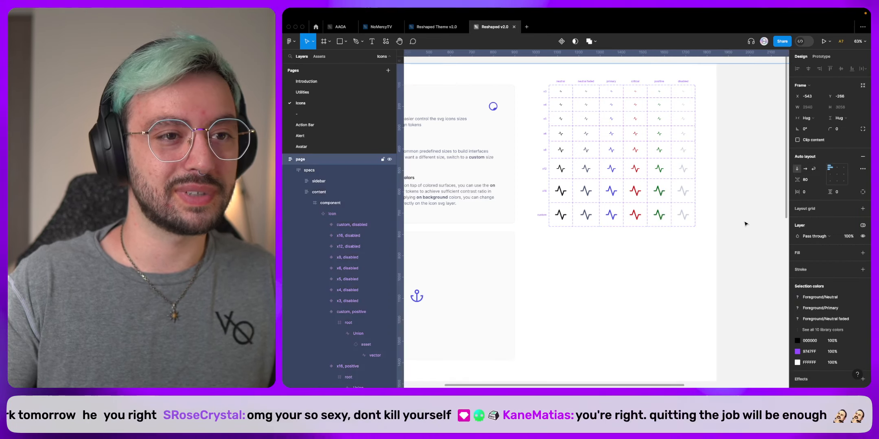
pyautogui.scroll(-6, 593, 215)
pyautogui.hscroll(3, 592, 214)
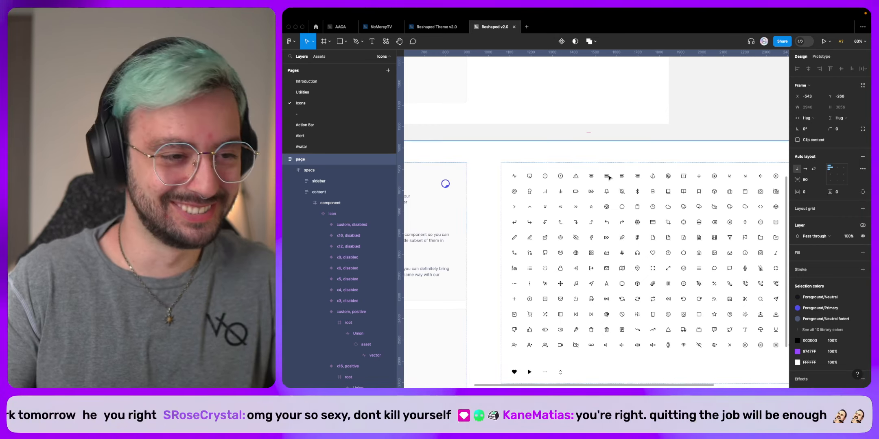
# View the rest of the icon assets grid, then the Action Bar and Alert pages of the Reshaped v2.0 components file.
pyautogui.scroll(-3, 515, 198)
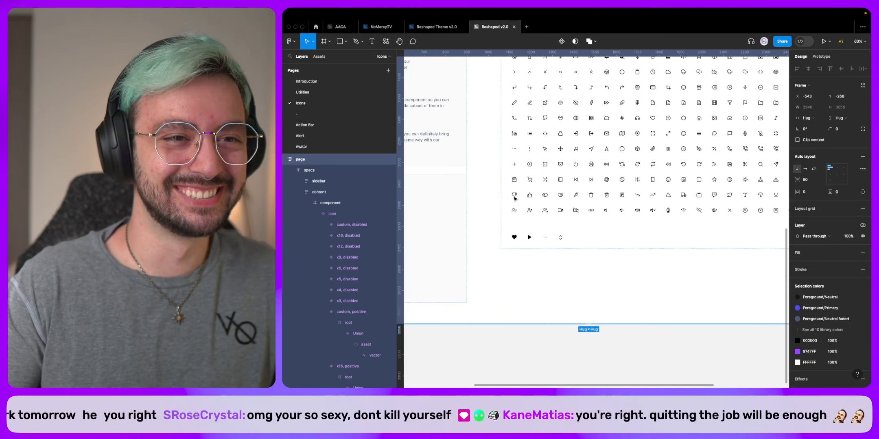
pyautogui.scroll(-5, 514, 198)
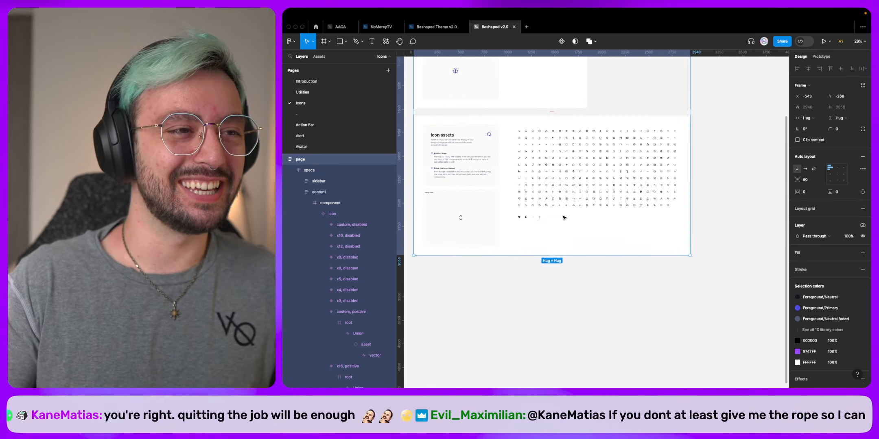
pyautogui.click(321, 126)
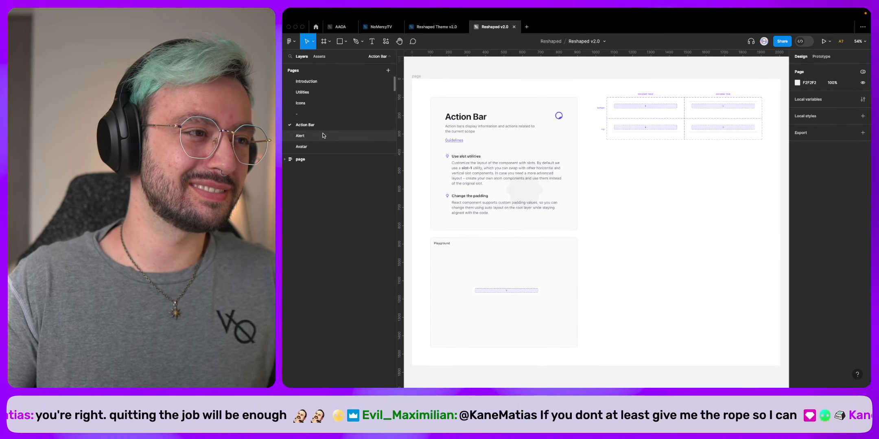
pyautogui.click(322, 136)
pyautogui.scroll(-1, 323, 135)
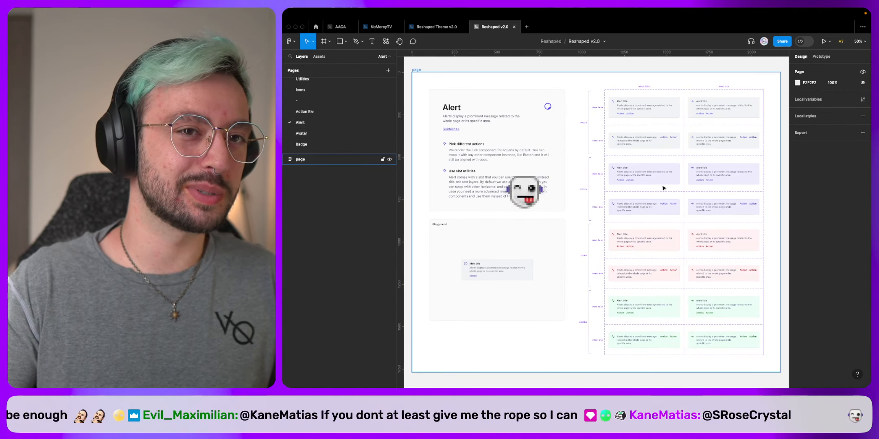
# Check the Themes and Components collections in the local variables of the Reshaped v2.0 file.
pyautogui.click(862, 100)
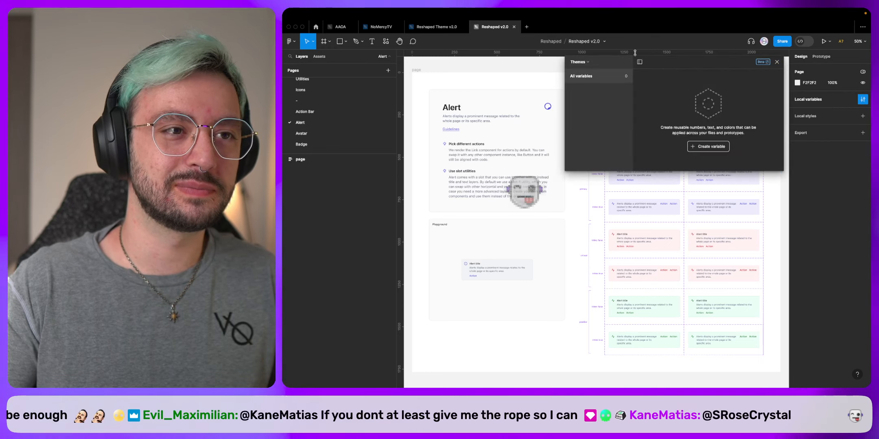
pyautogui.click(581, 62)
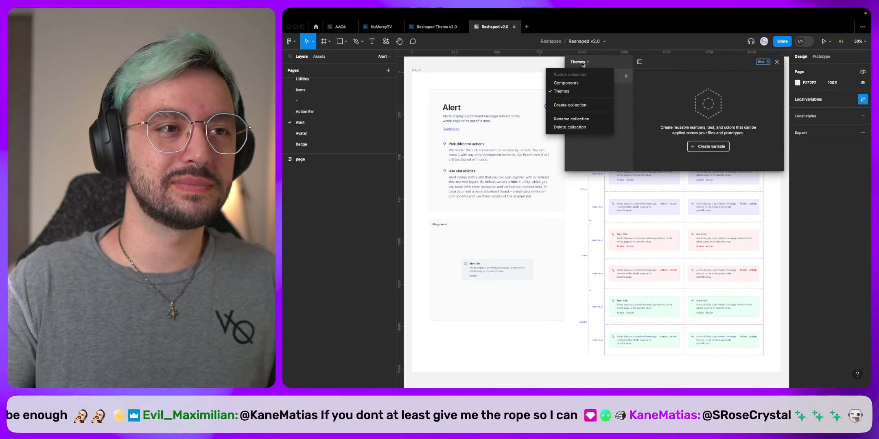
pyautogui.click(567, 83)
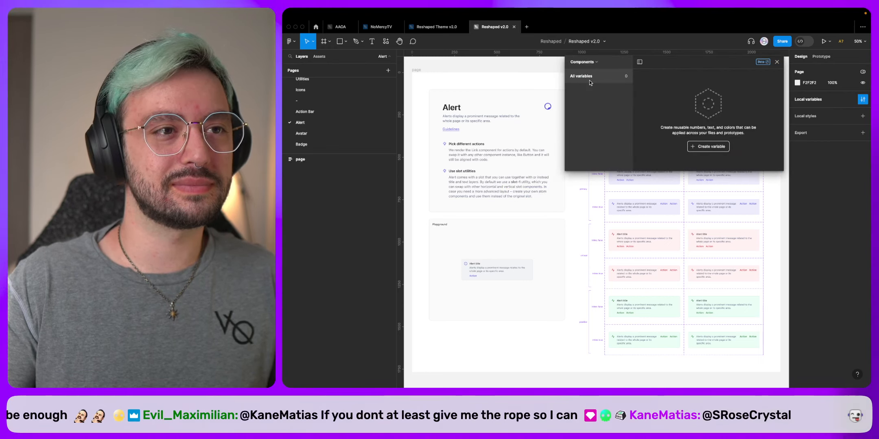
pyautogui.click(582, 62)
pyautogui.click(578, 76)
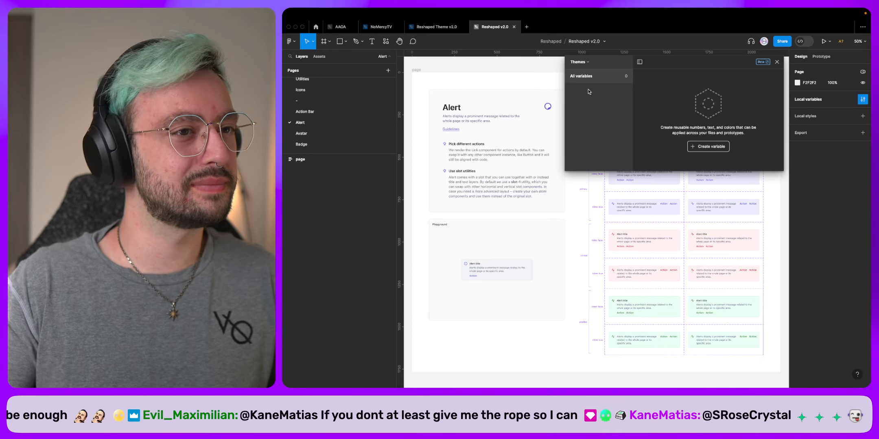
pyautogui.click(777, 63)
# Examine Reshaped Theme v2.0's local variables: the Foreground, Border, Background, On background and Persistent colors, plus the Radius and Unit groups.
pyautogui.click(441, 27)
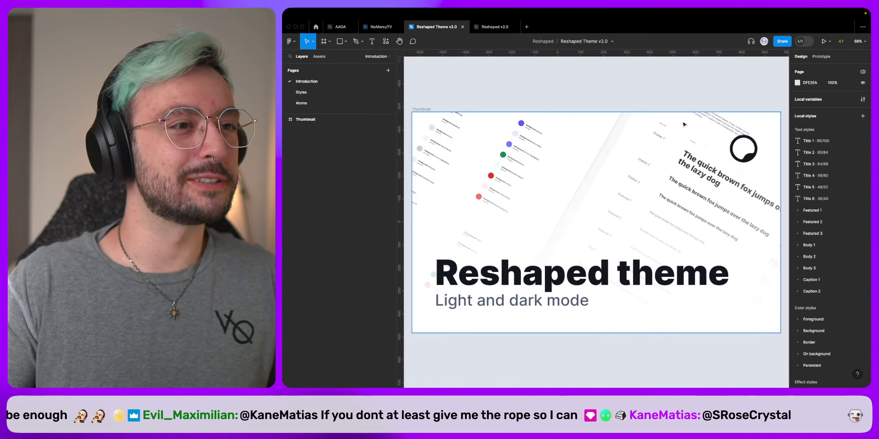
pyautogui.click(863, 99)
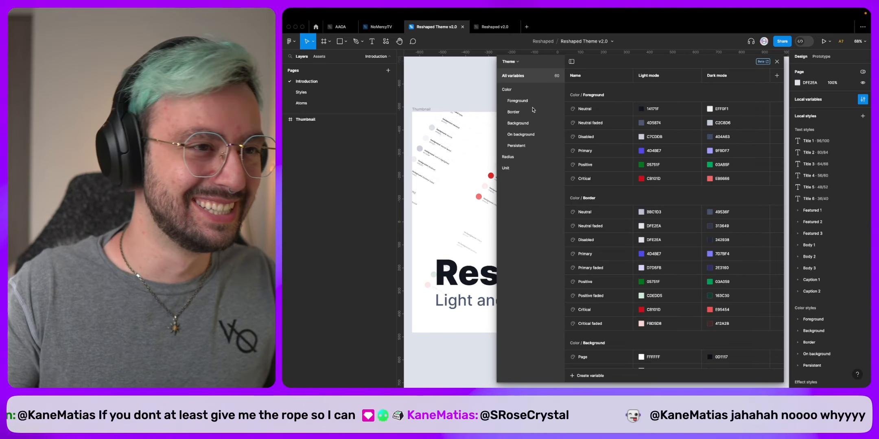
pyautogui.click(521, 103)
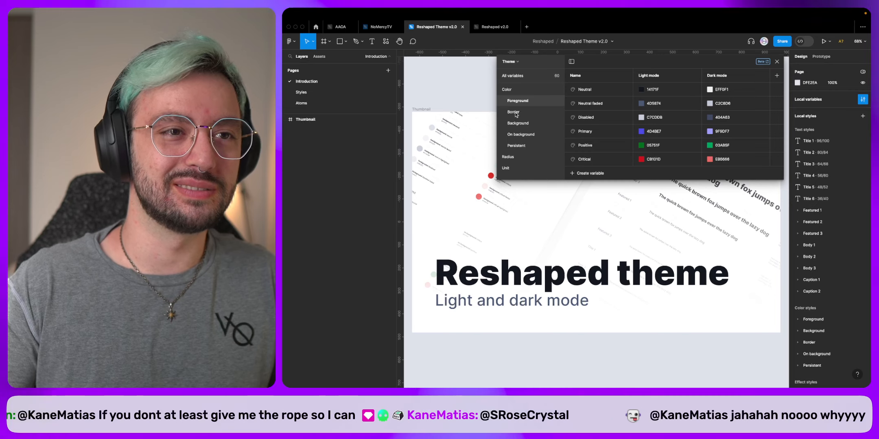
pyautogui.click(515, 115)
pyautogui.click(520, 123)
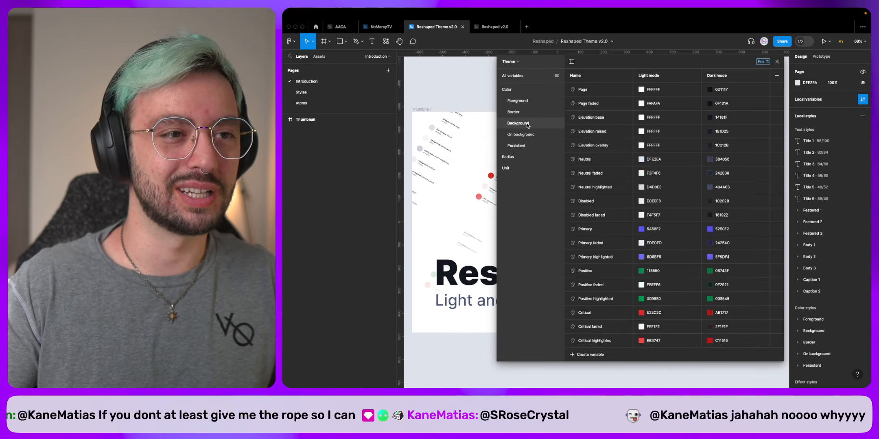
pyautogui.click(526, 136)
pyautogui.click(519, 144)
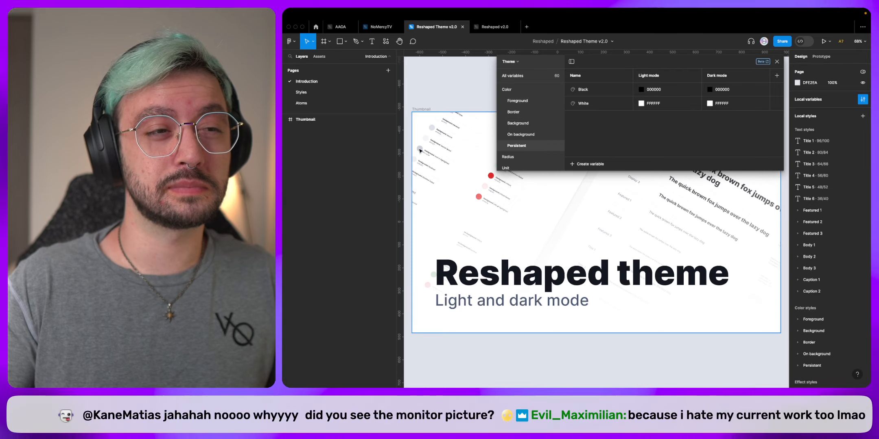
pyautogui.click(533, 159)
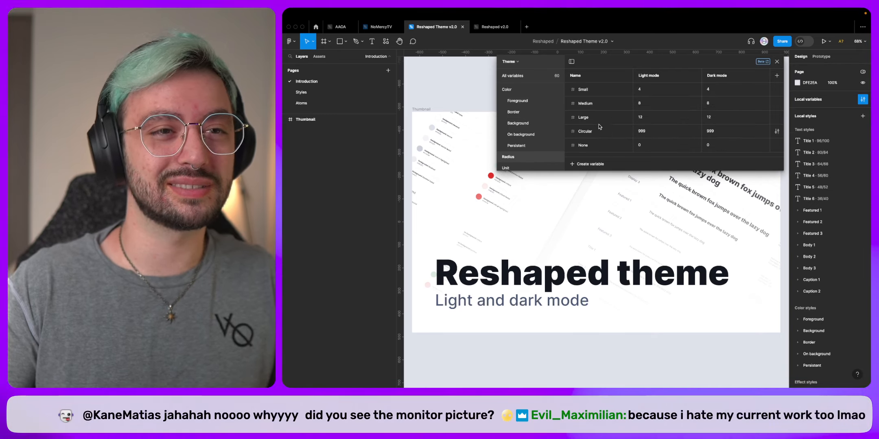
pyautogui.click(516, 166)
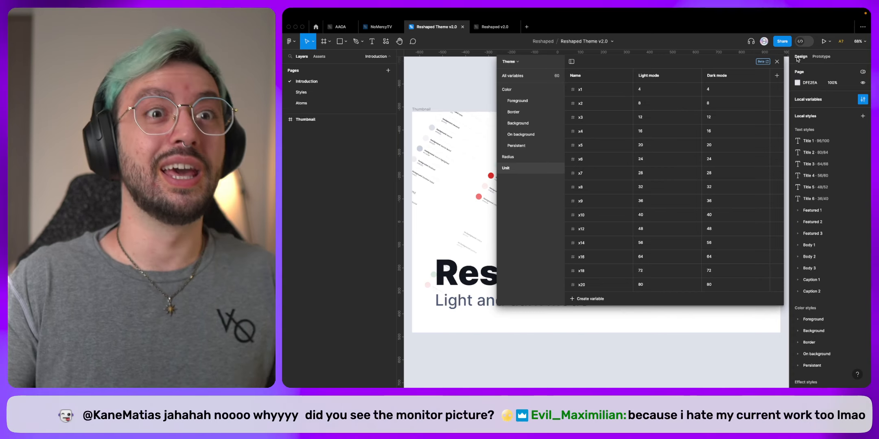
pyautogui.click(777, 62)
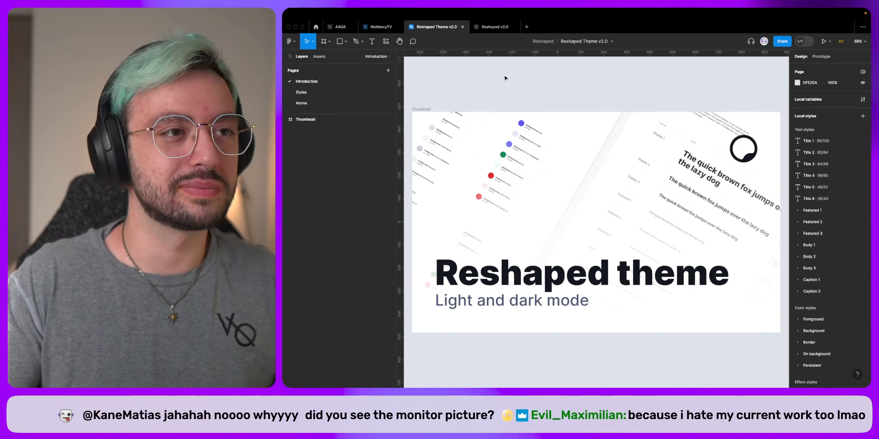
# Return to the Reshaped v2.0 file and inspect the header text and hint layers in the Alert page's sidebar, leaving nothing selected.
pyautogui.click(502, 27)
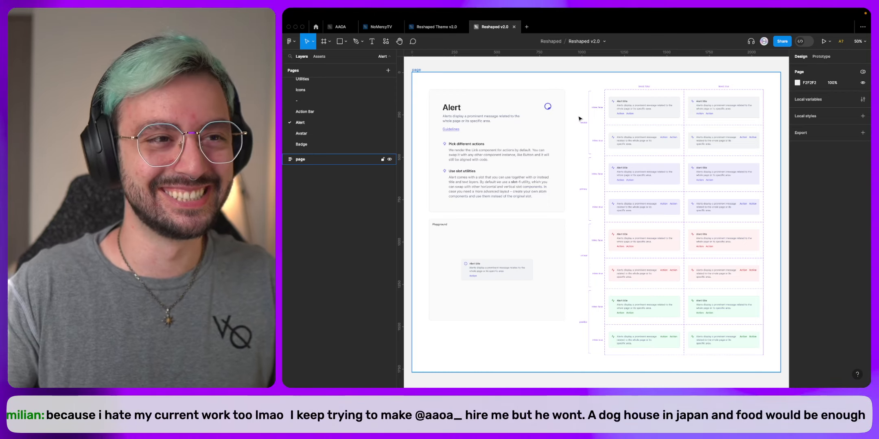
pyautogui.click(488, 71)
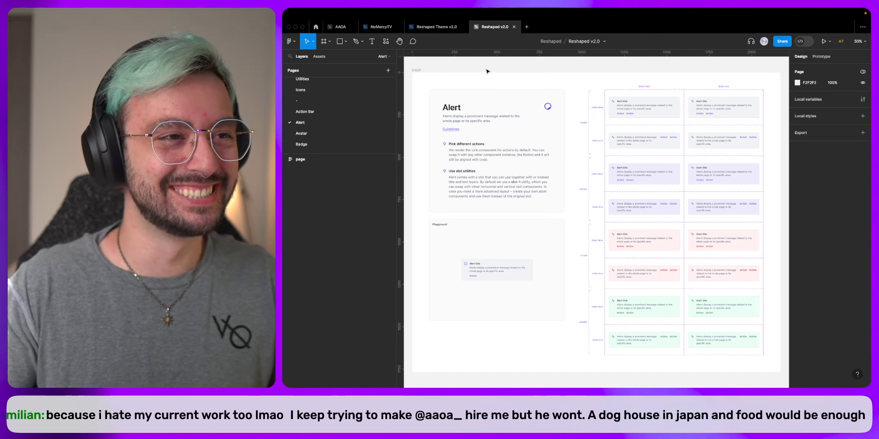
pyautogui.keyDown('super'); pyautogui.click(454, 109); pyautogui.keyUp('super')
pyautogui.keyDown('super'); pyautogui.click(546, 110); pyautogui.keyUp('super')
pyautogui.click(500, 116)
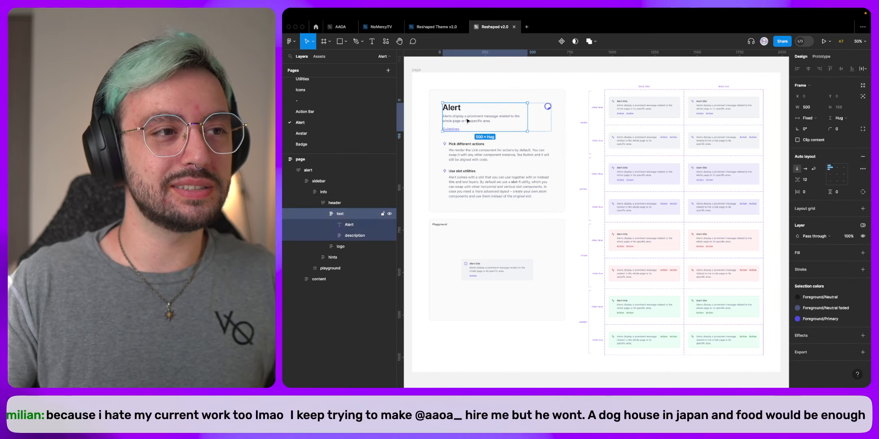
pyautogui.keyDown('super'); pyautogui.click(531, 159); pyautogui.keyUp('super')
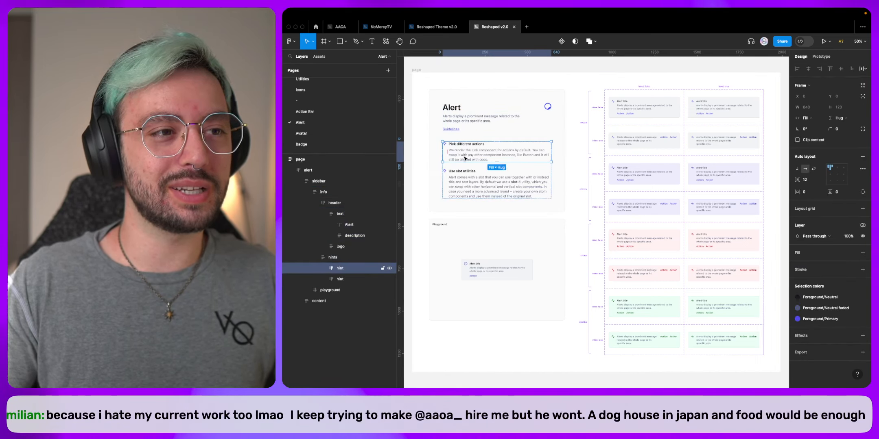
pyautogui.keyDown('super'); pyautogui.click(470, 175); pyautogui.keyUp('super')
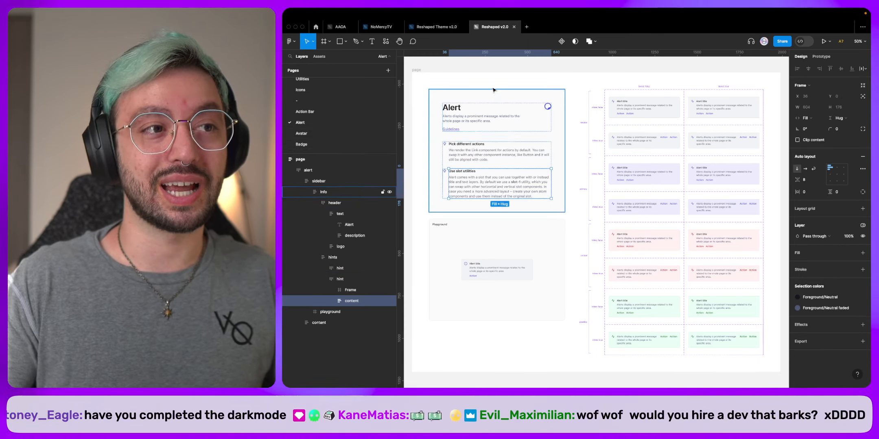
pyautogui.click(473, 70)
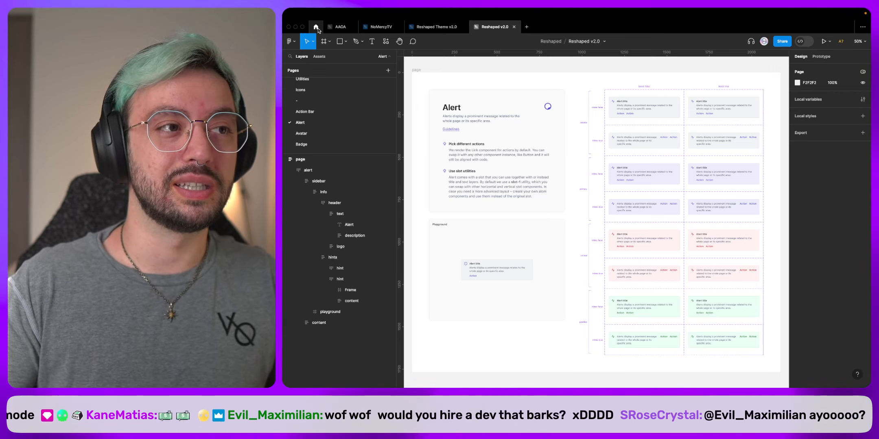
# Open the All Components file from the Style Guides project.
pyautogui.click(315, 27)
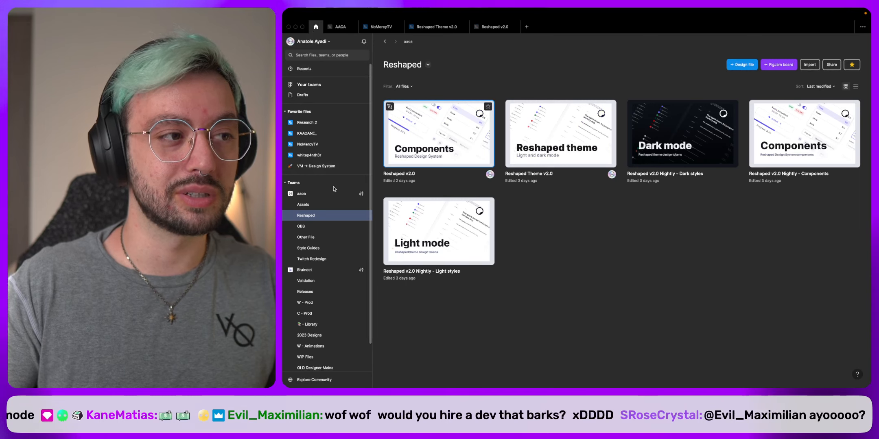
pyautogui.click(319, 251)
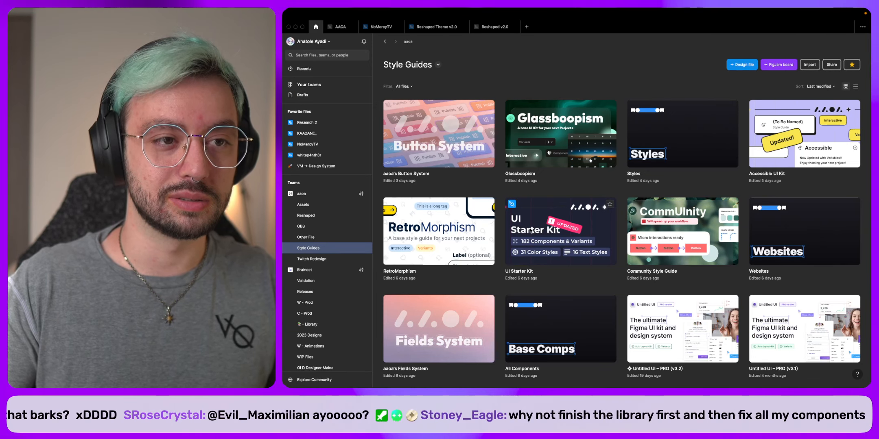
pyautogui.click(575, 322)
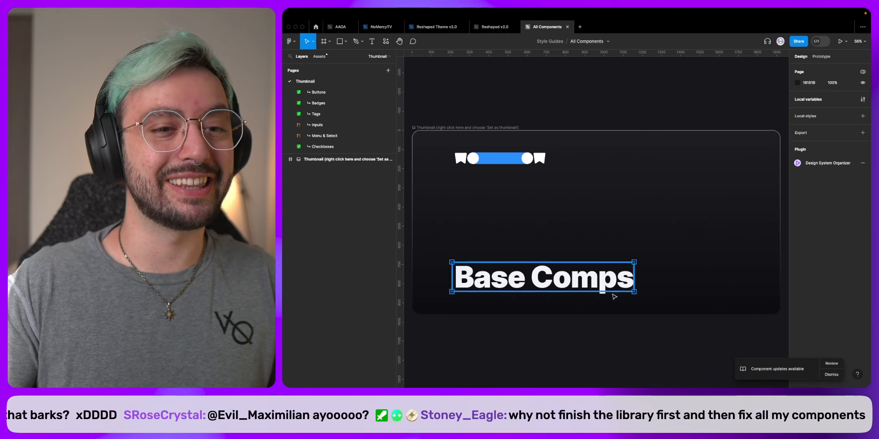
# Review the _Play button library update and delete its first instance from the Image, Mobile variant of the Inline CTA component.
pyautogui.click(831, 363)
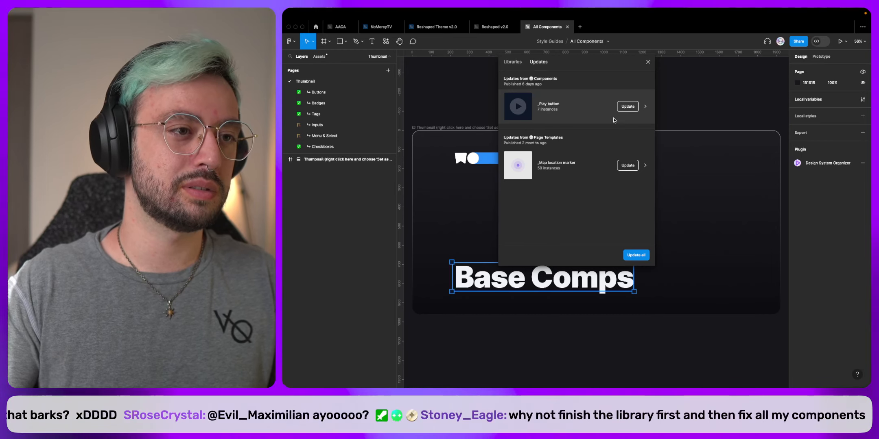
pyautogui.click(646, 107)
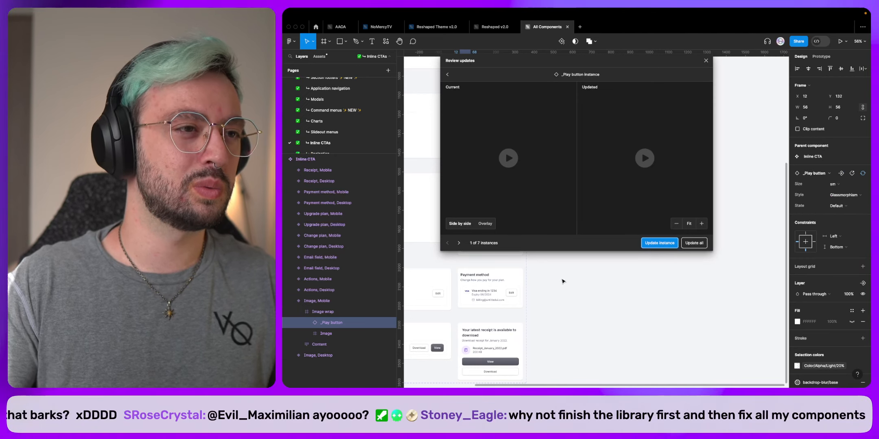
pyautogui.scroll(10, 563, 281)
pyautogui.hscroll(-5, 563, 280)
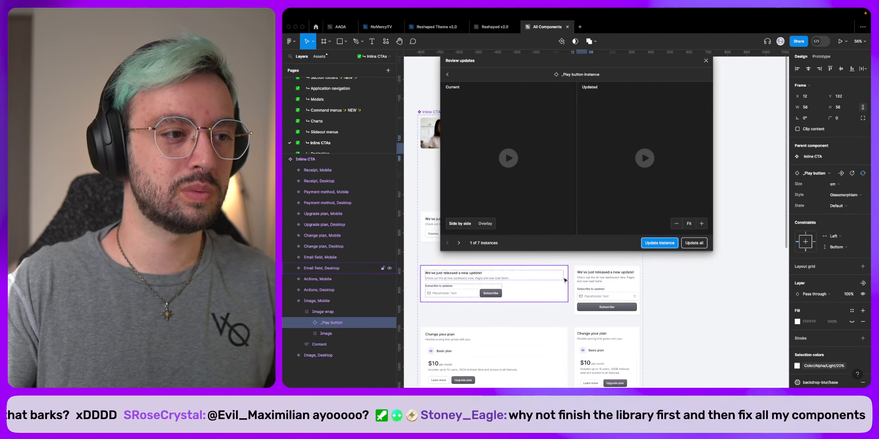
pyautogui.scroll(5, 565, 280)
pyautogui.hscroll(-2, 564, 281)
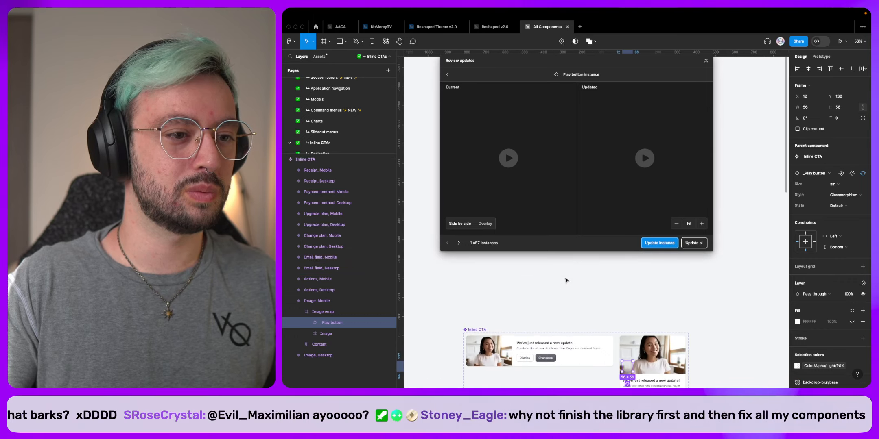
pyautogui.scroll(5, 586, 291)
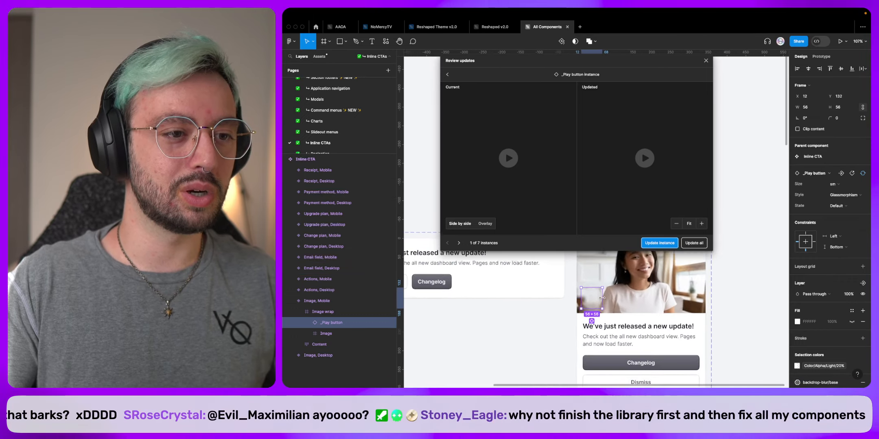
pyautogui.scroll(8, 602, 298)
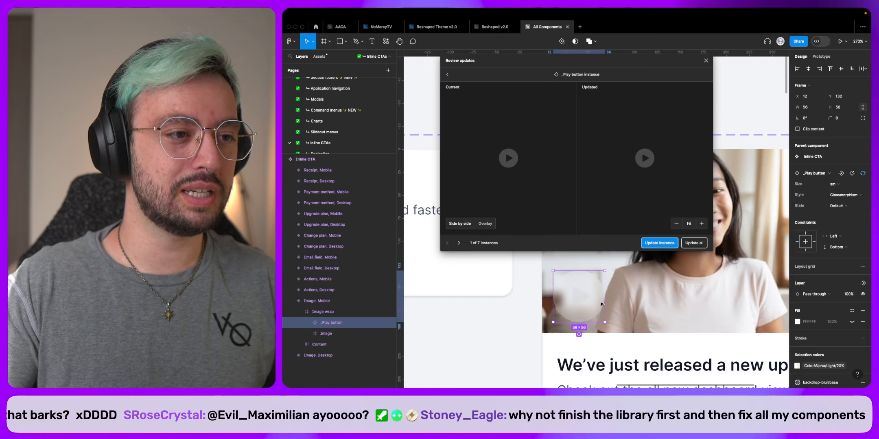
pyautogui.click(579, 335)
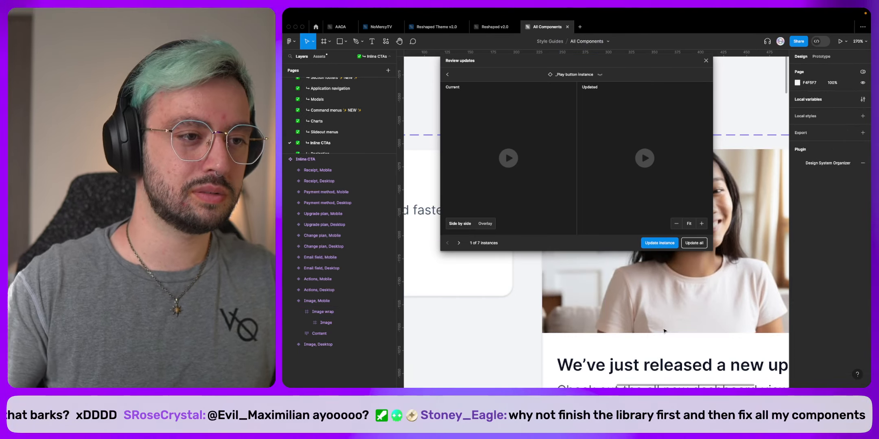
# Advance to the third _Play button instance under review and delete it from the Notification component's Image, Mobile variant.
pyautogui.click(458, 242)
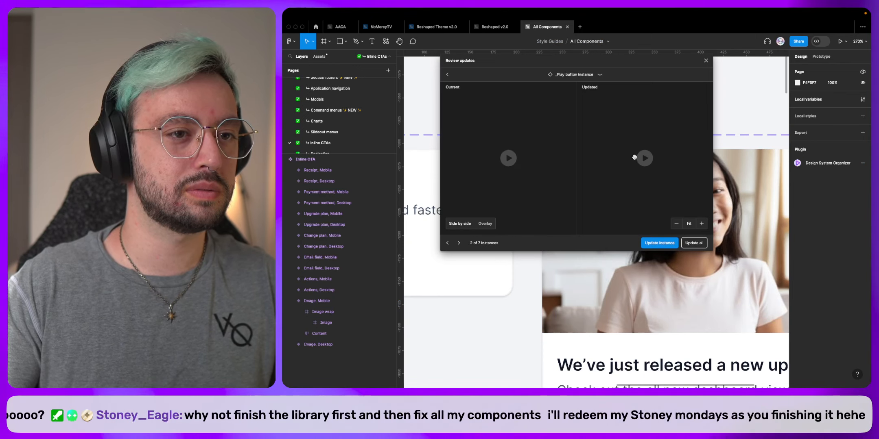
pyautogui.click(459, 243)
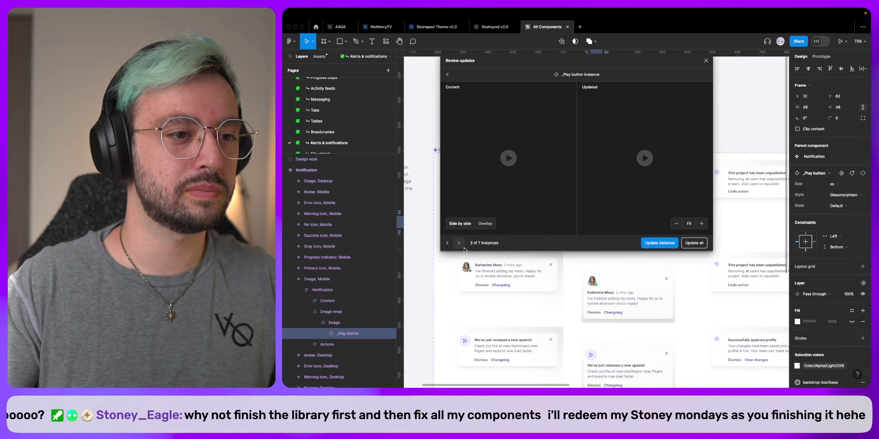
pyautogui.hscroll(-3, 711, 313)
pyautogui.scroll(2, 710, 313)
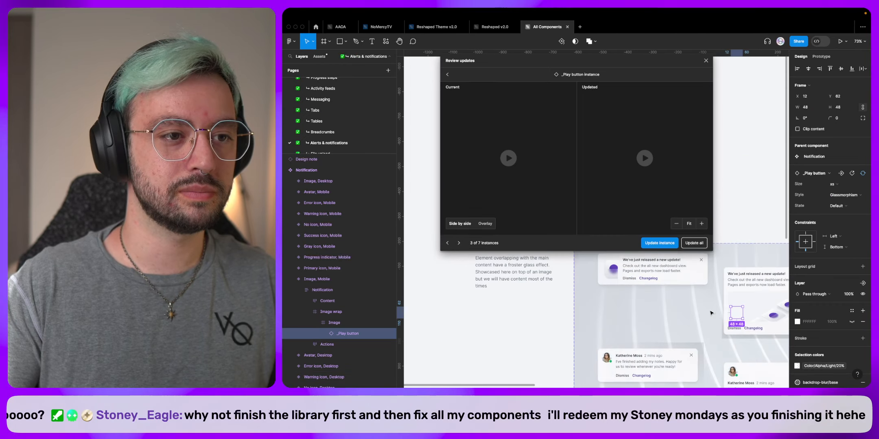
pyautogui.scroll(10, 711, 313)
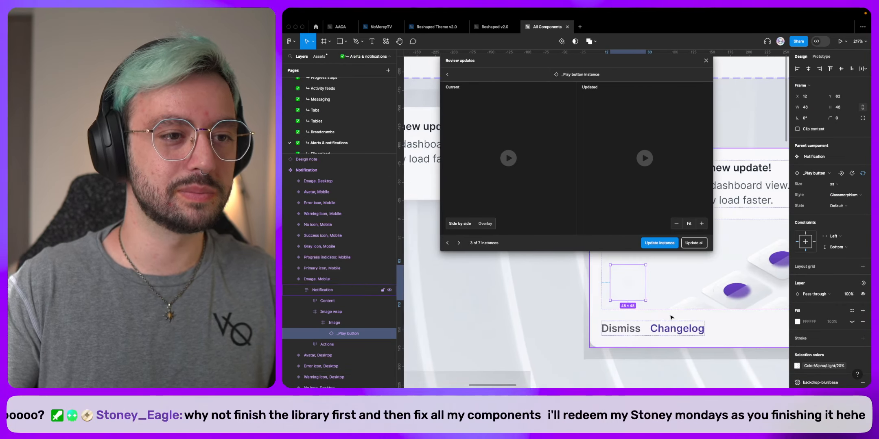
pyautogui.scroll(2, 671, 317)
pyautogui.click(690, 298)
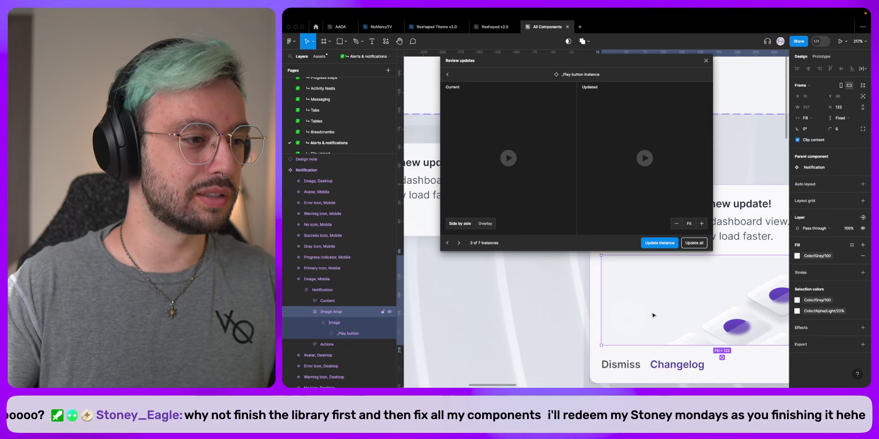
pyautogui.click(625, 328)
pyautogui.click(629, 322)
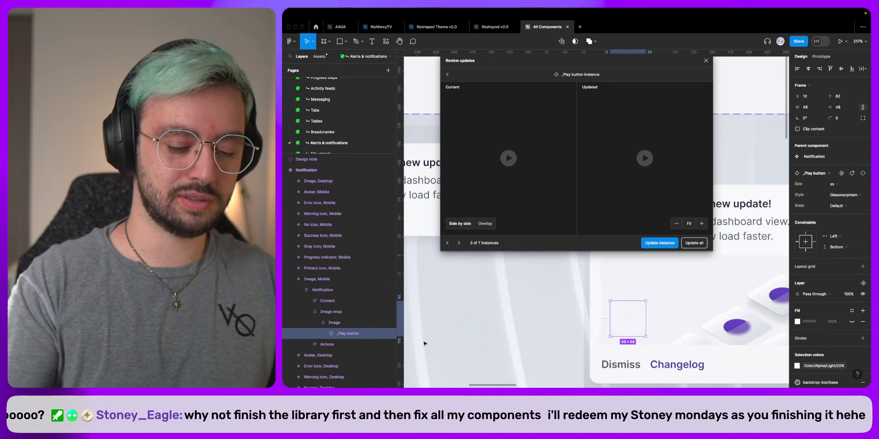
pyautogui.press('Delete')
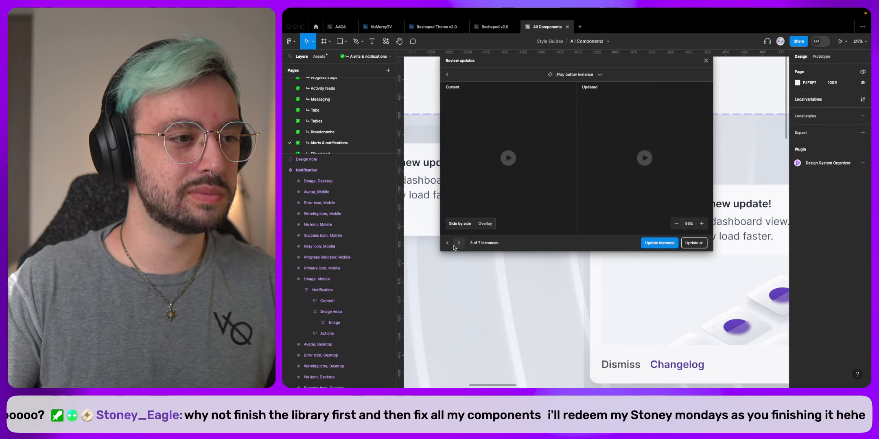
# Delete the _Play button from the Nav featured card's Image, Gray, Light variant, and check the remaining instances before returning to the updates list.
pyautogui.click(453, 245)
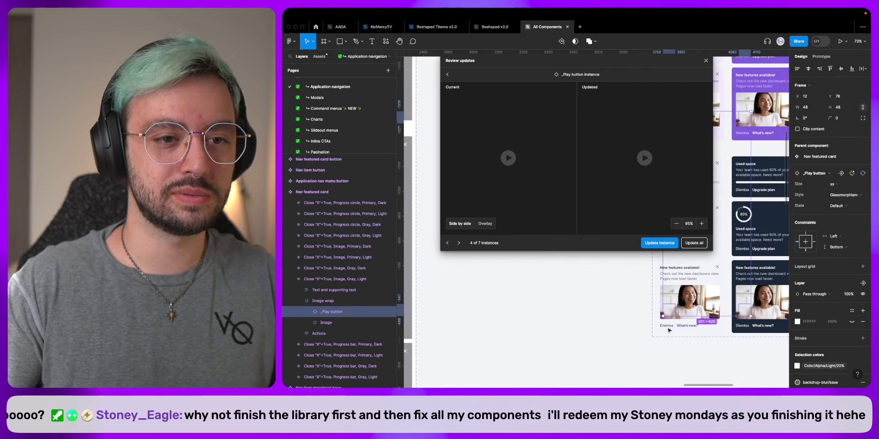
pyautogui.press('Delete')
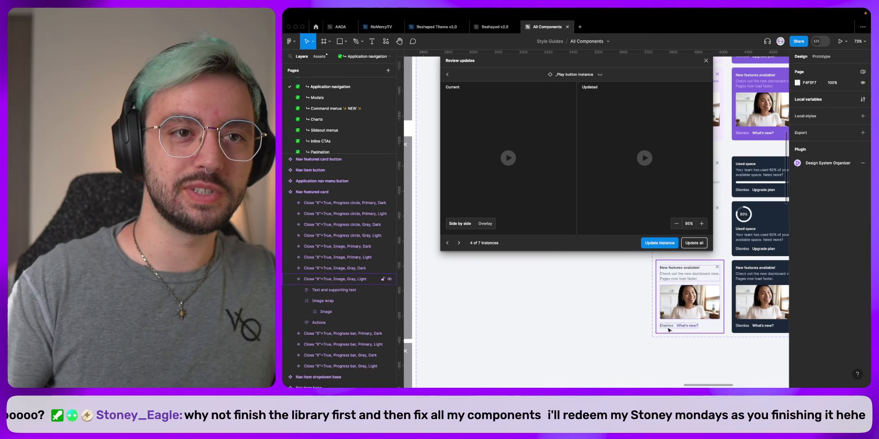
pyautogui.click(458, 243)
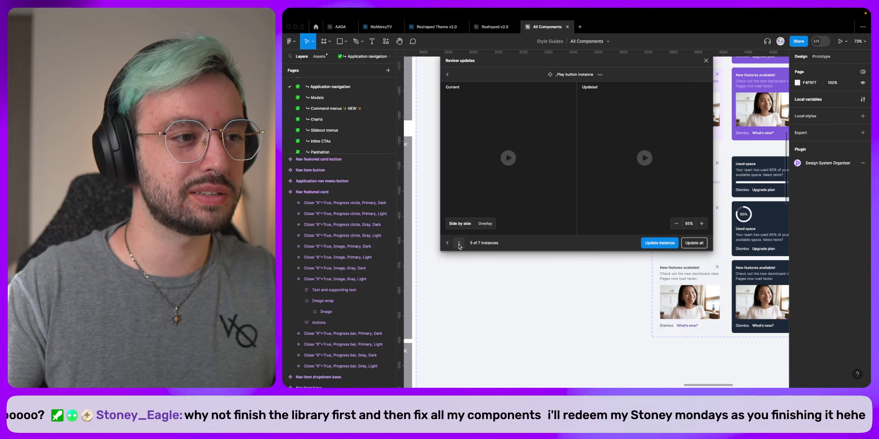
pyautogui.click(458, 243)
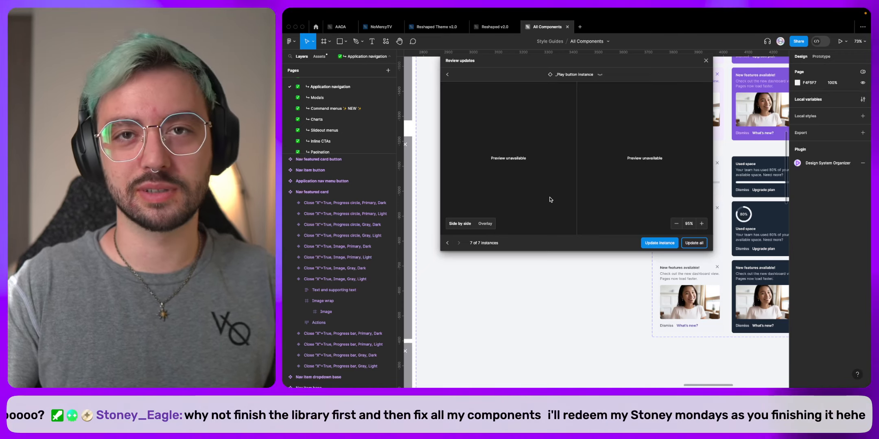
pyautogui.click(448, 75)
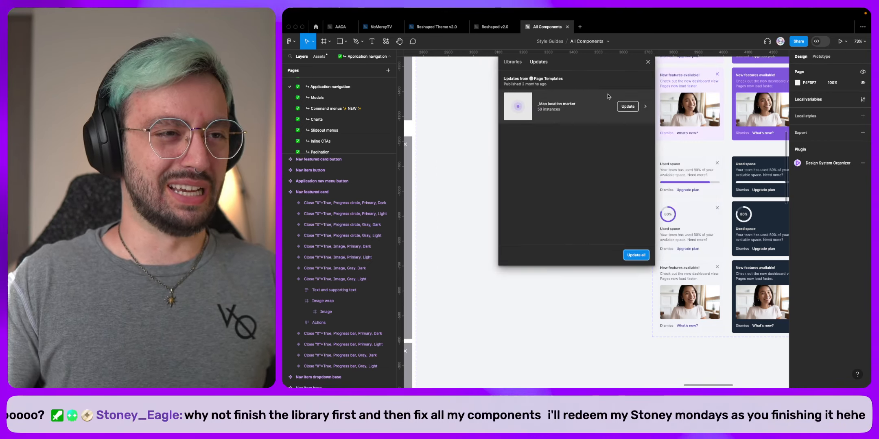
# Review the _Map location marker update and detach the marker instances on the second instance's Mobile page map from their component.
pyautogui.click(644, 108)
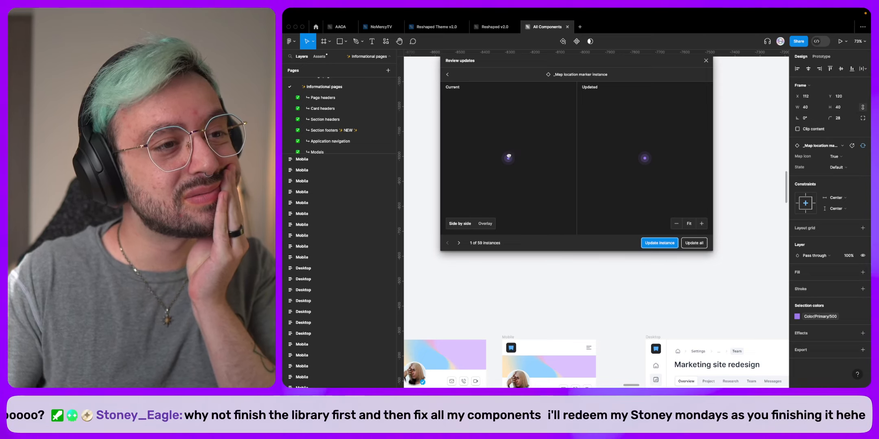
pyautogui.click(458, 243)
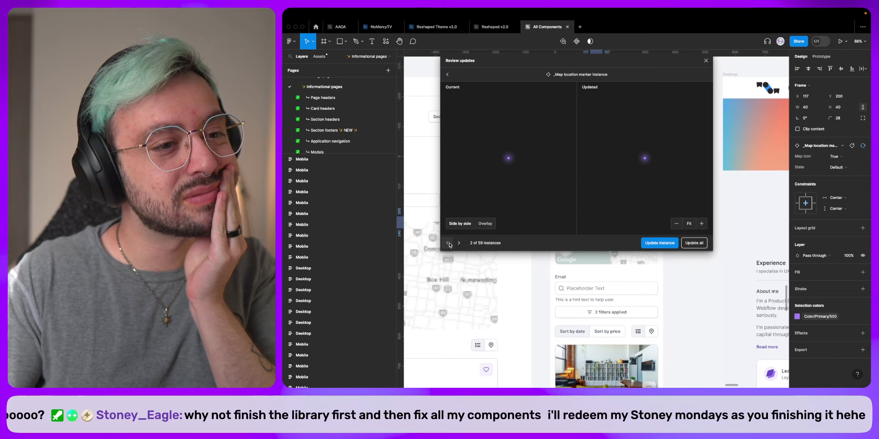
pyautogui.scroll(5, 595, 326)
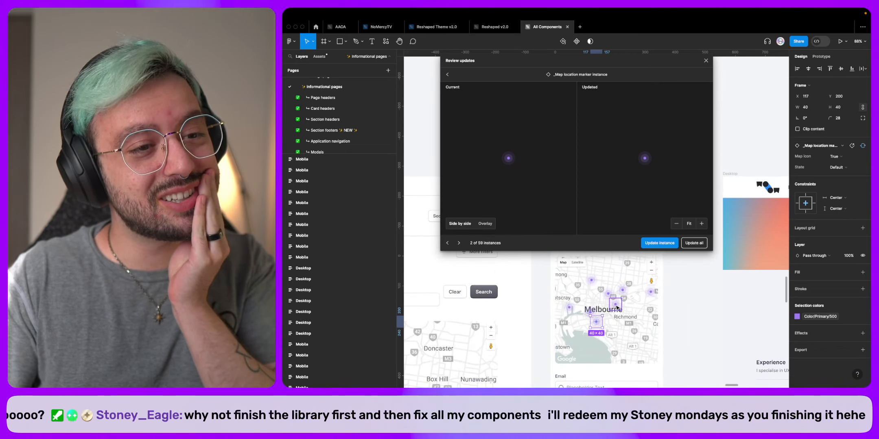
pyautogui.click(570, 288)
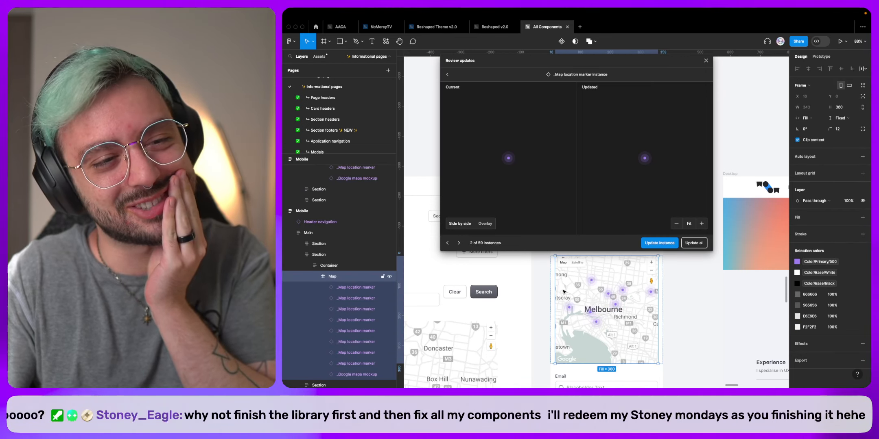
pyautogui.click(361, 295)
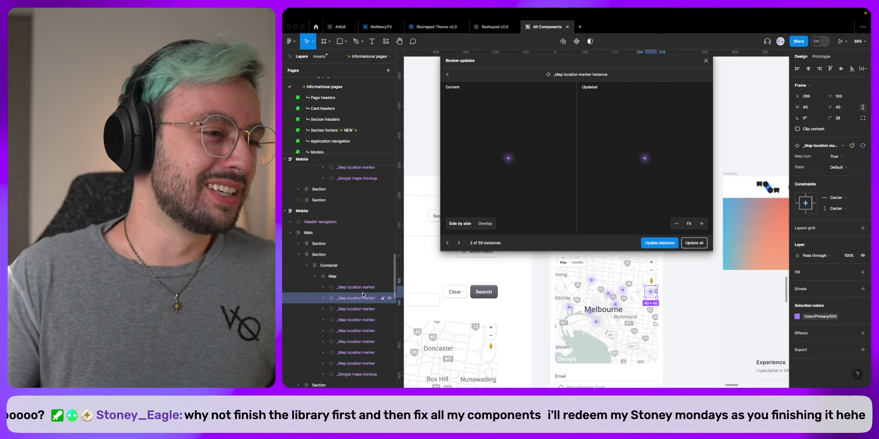
pyautogui.click(362, 289)
pyautogui.keyDown('shift'); pyautogui.click(353, 322); pyautogui.keyUp('shift')
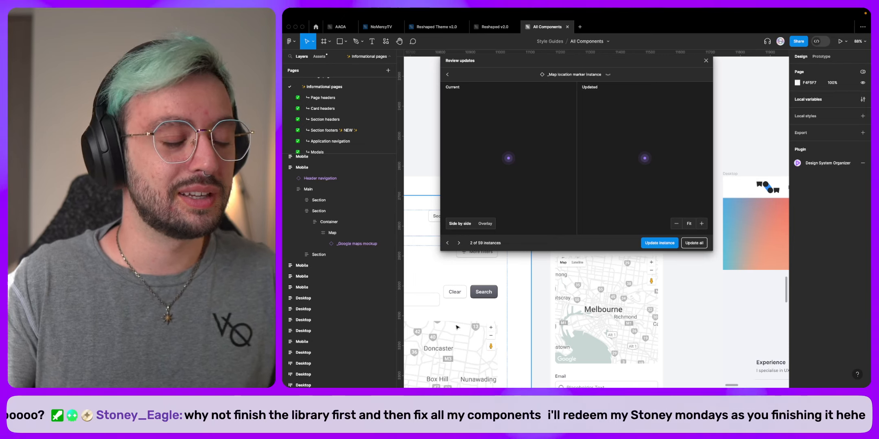
pyautogui.press('super+z')
pyautogui.press('alt+super+b')
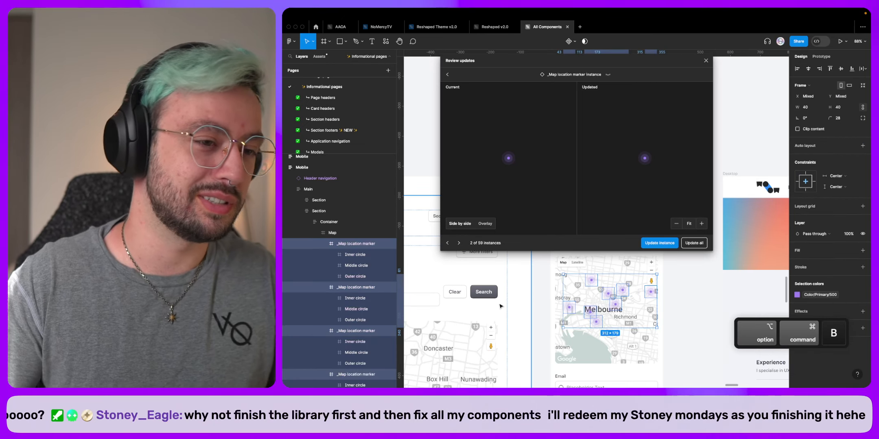
# Select all location markers on the neighbouring Desktop page's Melbourne map and detach them from their component.
pyautogui.scroll(-4, 500, 307)
pyautogui.hscroll(-4, 529, 309)
pyautogui.scroll(6, 562, 313)
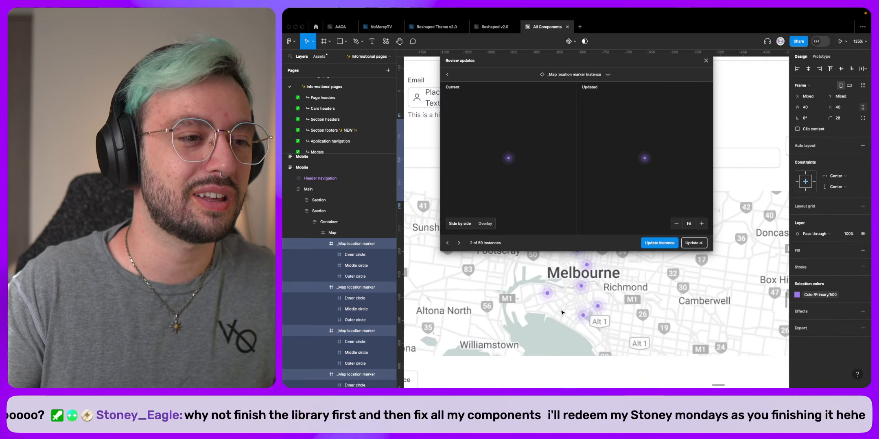
pyautogui.click(585, 317)
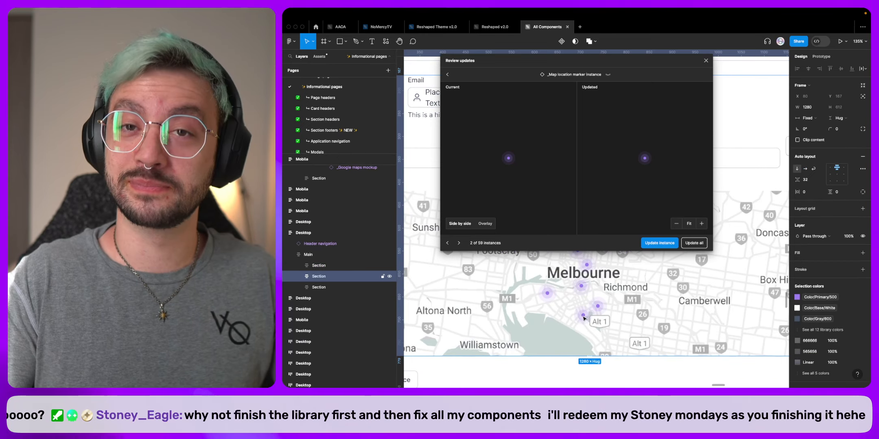
pyautogui.keyDown('super'); pyautogui.click(583, 317); pyautogui.keyUp('super')
pyautogui.click(597, 309)
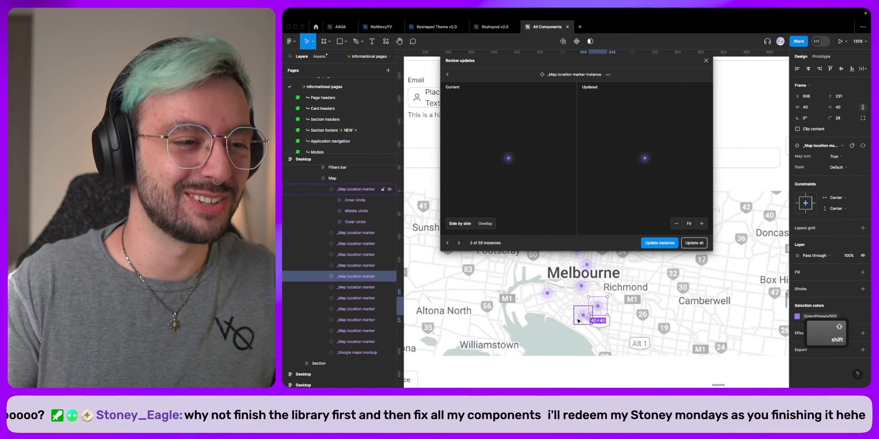
pyautogui.keyDown('shift'); pyautogui.click(578, 321); pyautogui.keyUp('shift')
pyautogui.keyDown('shift'); pyautogui.click(549, 294); pyautogui.keyUp('shift')
pyautogui.keyDown('shift'); pyautogui.click(582, 287); pyautogui.keyUp('shift')
pyautogui.keyDown('shift'); pyautogui.click(589, 266); pyautogui.keyUp('shift')
pyautogui.scroll(3, 592, 301)
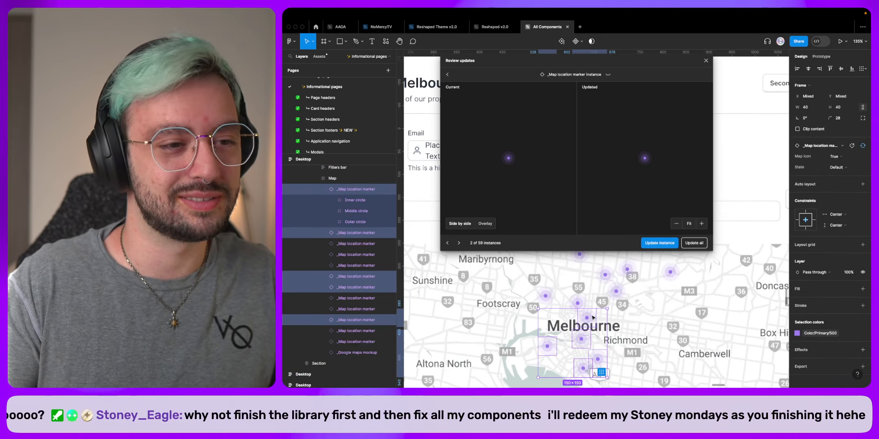
pyautogui.keyDown('shift'); pyautogui.click(578, 303); pyautogui.keyUp('shift')
pyautogui.keyDown('shift'); pyautogui.click(546, 296); pyautogui.keyUp('shift')
pyautogui.keyDown('shift'); pyautogui.click(579, 254); pyautogui.keyUp('shift')
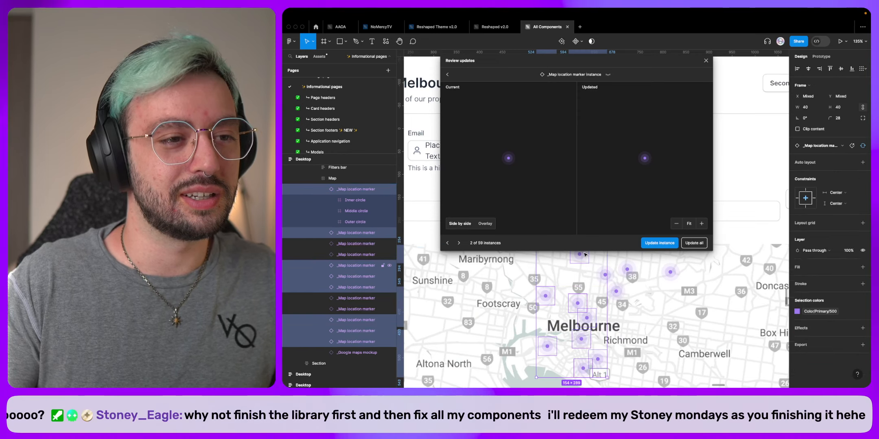
pyautogui.keyDown('shift'); pyautogui.click(605, 275); pyautogui.keyUp('shift')
pyautogui.keyDown('shift'); pyautogui.click(616, 291); pyautogui.keyUp('shift')
pyautogui.keyDown('shift'); pyautogui.click(627, 269); pyautogui.keyUp('shift')
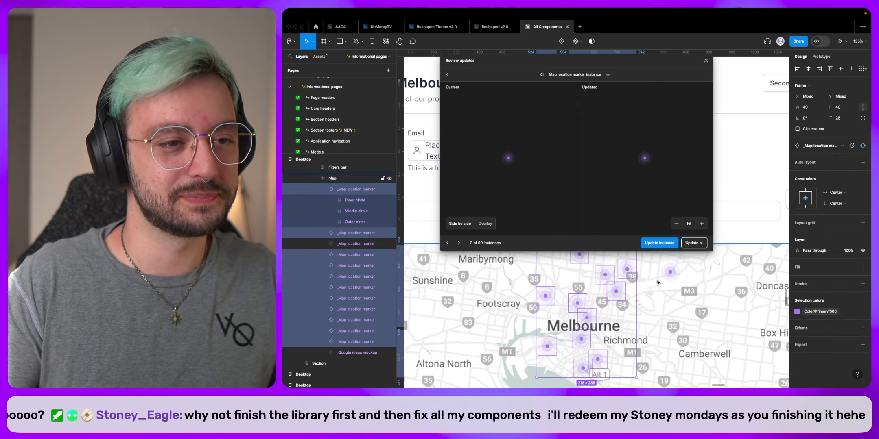
pyautogui.keyDown('shift'); pyautogui.click(658, 274); pyautogui.keyUp('shift')
pyautogui.press('alt+super+b')
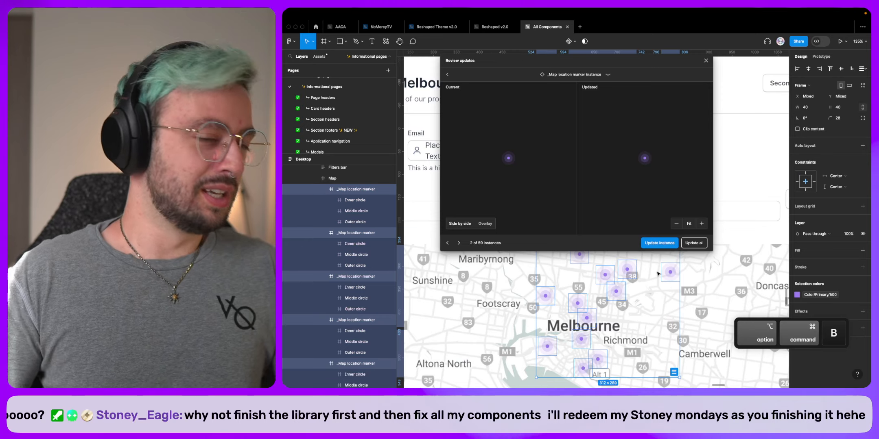
# Go to the fourth _Map location marker instance under review and detach all markers on that Desktop page's map from their component.
pyautogui.scroll(-10, 657, 274)
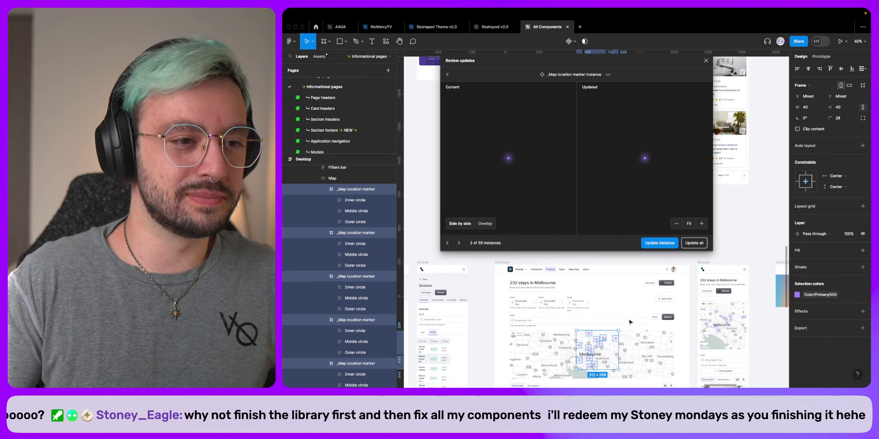
pyautogui.scroll(-6, 630, 323)
pyautogui.hscroll(5, 629, 323)
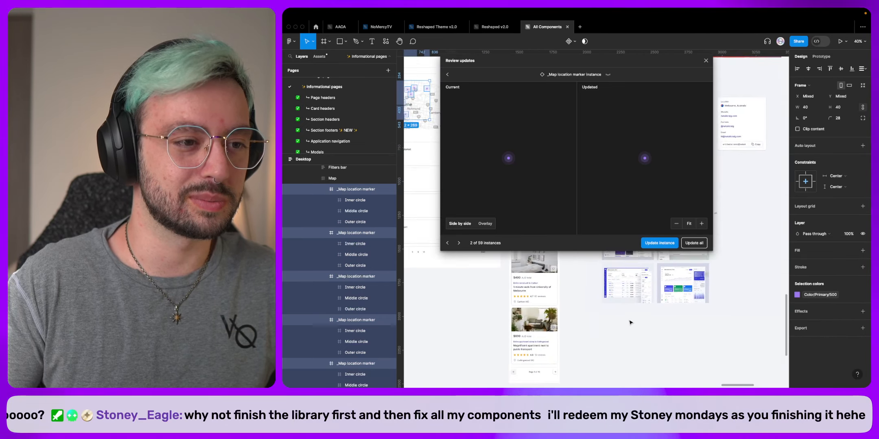
pyautogui.scroll(-6, 630, 323)
pyautogui.hscroll(-1, 630, 322)
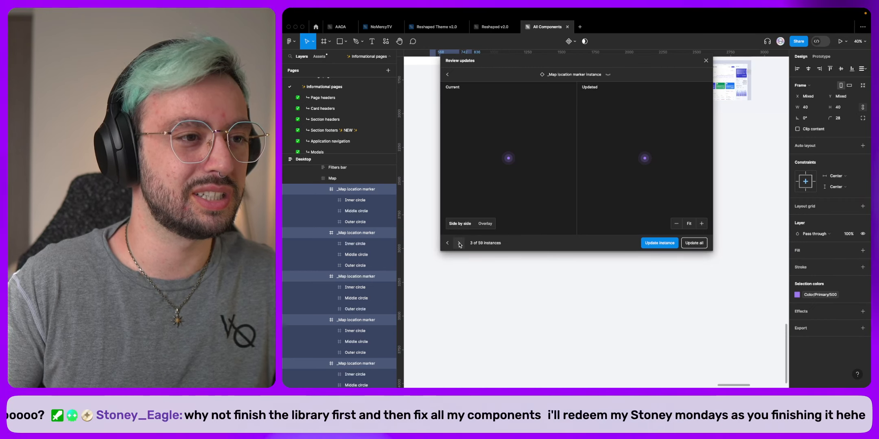
pyautogui.click(459, 243)
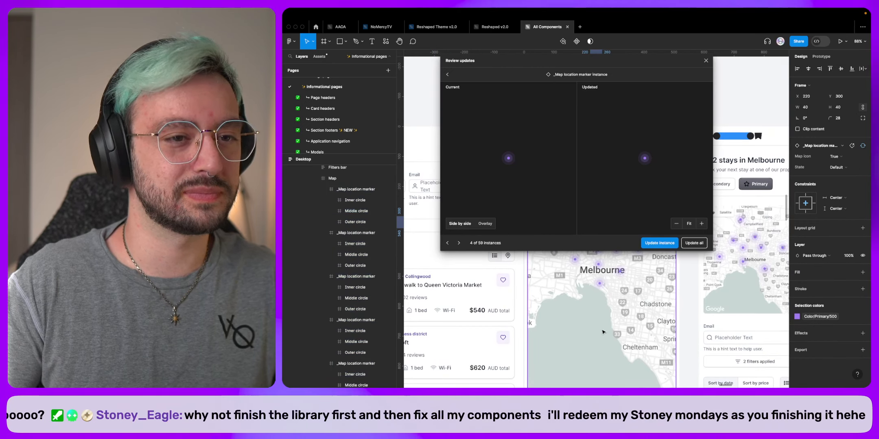
pyautogui.scroll(3, 586, 305)
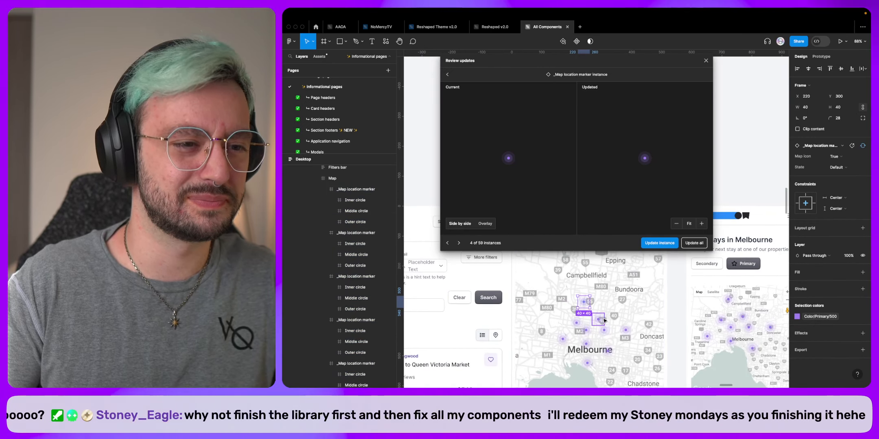
pyautogui.keyDown('shift'); pyautogui.click(603, 320); pyautogui.keyUp('shift')
pyautogui.keyDown('shift'); pyautogui.click(626, 331); pyautogui.keyUp('shift')
pyautogui.keyDown('shift'); pyautogui.click(605, 331); pyautogui.keyUp('shift')
pyautogui.keyDown('shift'); pyautogui.click(577, 324); pyautogui.keyUp('shift')
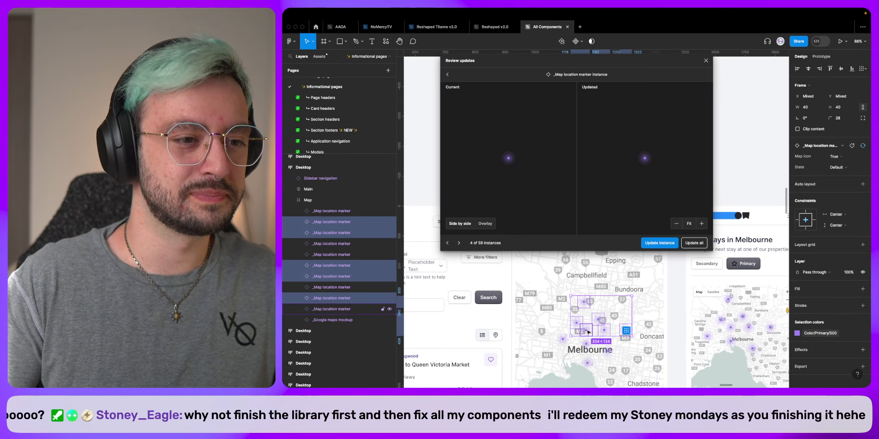
pyautogui.keyDown('shift'); pyautogui.click(586, 330); pyautogui.keyUp('shift')
pyautogui.keyDown('shift'); pyautogui.click(585, 343); pyautogui.keyUp('shift')
pyautogui.keyDown('shift'); pyautogui.click(607, 351); pyautogui.keyUp('shift')
pyautogui.keyDown('shift'); pyautogui.click(587, 363); pyautogui.keyUp('shift')
pyautogui.keyDown('shift'); pyautogui.click(562, 339); pyautogui.keyUp('shift')
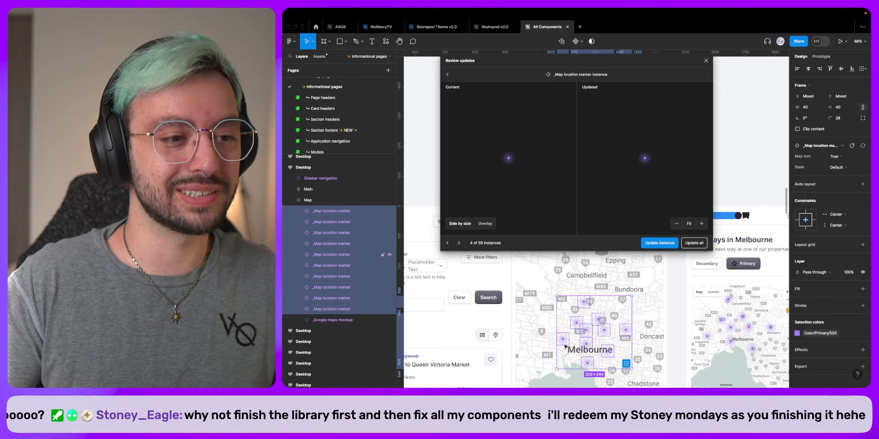
pyautogui.press('alt+super+b')
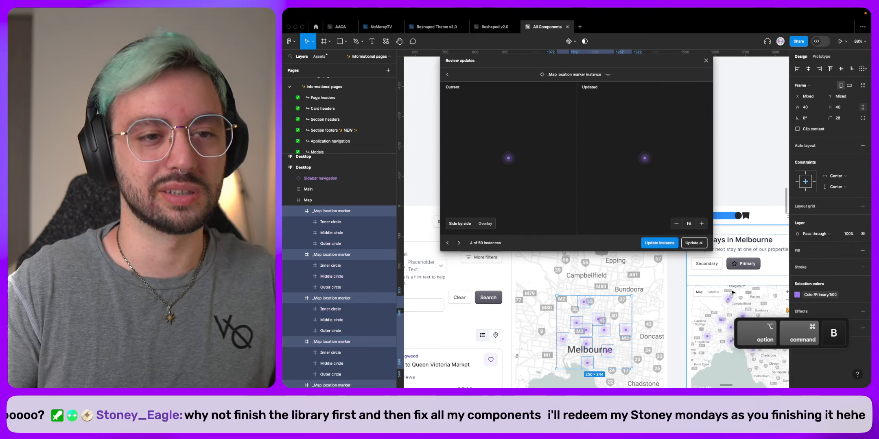
# Select all location markers on the neighbouring Mobile page's Melbourne map and detach them from their component.
pyautogui.hscroll(3, 733, 293)
pyautogui.click(644, 326)
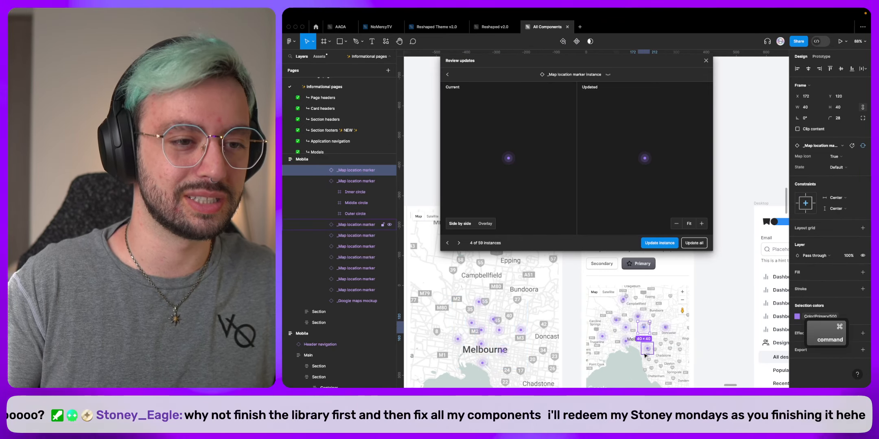
pyautogui.keyDown('shift'); pyautogui.click(647, 349); pyautogui.keyUp('shift')
pyautogui.keyDown('shift'); pyautogui.click(626, 341); pyautogui.keyUp('shift')
pyautogui.keyDown('shift'); pyautogui.click(637, 317); pyautogui.keyUp('shift')
pyautogui.keyDown('shift'); pyautogui.click(665, 327); pyautogui.keyUp('shift')
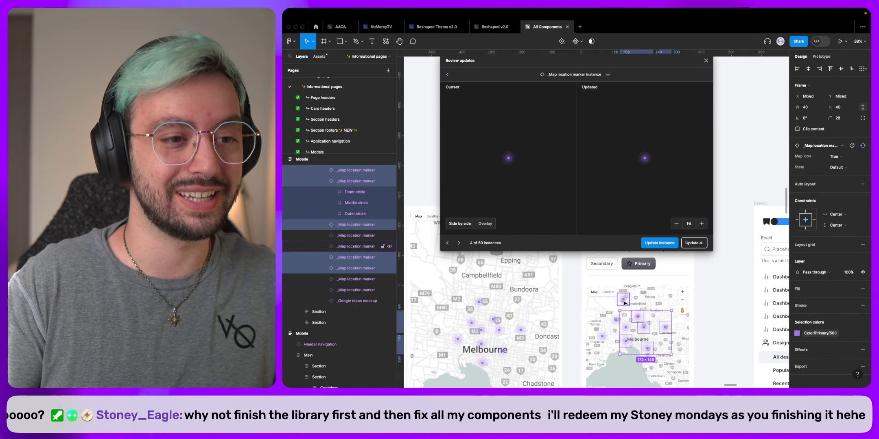
pyautogui.keyDown('shift'); pyautogui.click(623, 300); pyautogui.keyUp('shift')
pyautogui.keyDown('shift'); pyautogui.click(626, 329); pyautogui.keyUp('shift')
pyautogui.keyDown('shift'); pyautogui.click(615, 320); pyautogui.keyUp('shift')
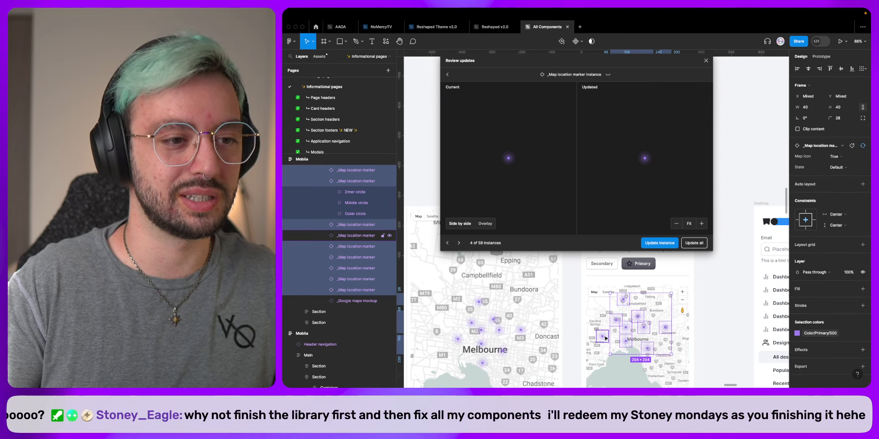
pyautogui.keyDown('shift'); pyautogui.click(602, 336); pyautogui.keyUp('shift')
pyautogui.press('alt+super+b')
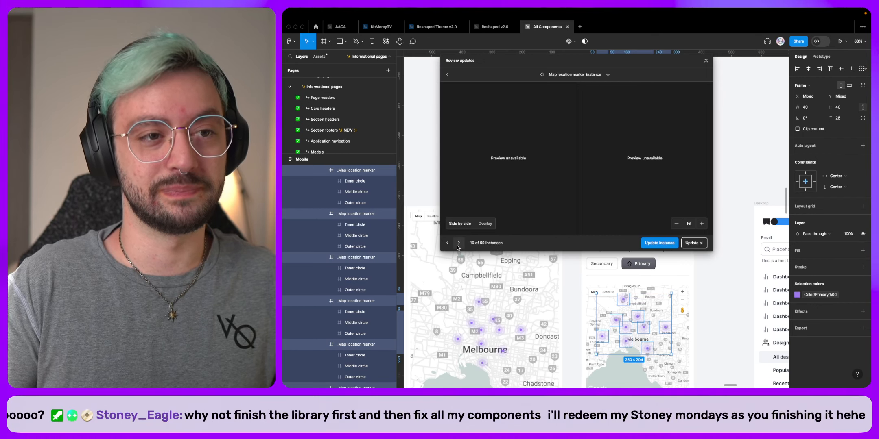
# Go through the following _Map location marker instances under review up to the 40th, on the Dashboards page.
pyautogui.click(458, 247)
pyautogui.click(457, 247)
pyautogui.click(457, 246)
pyautogui.click(457, 246)
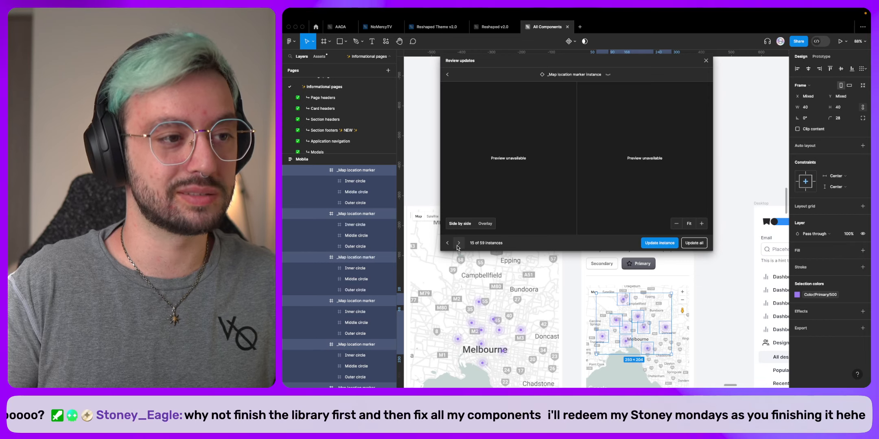
pyautogui.click(457, 247)
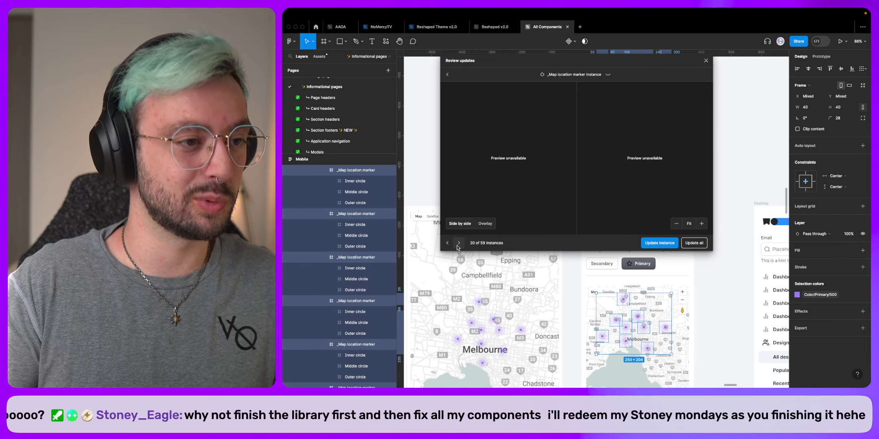
pyautogui.click(458, 243)
pyautogui.click(457, 243)
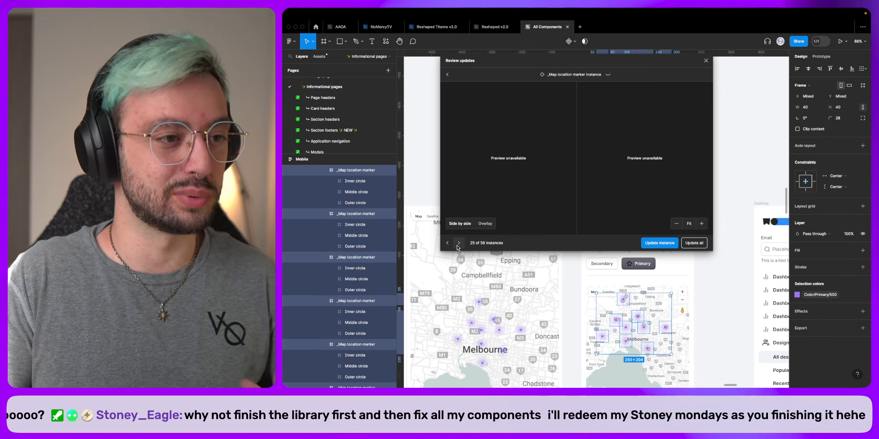
pyautogui.click(457, 243)
pyautogui.click(457, 243)
pyautogui.click(457, 243)
pyautogui.click(457, 245)
pyautogui.click(457, 246)
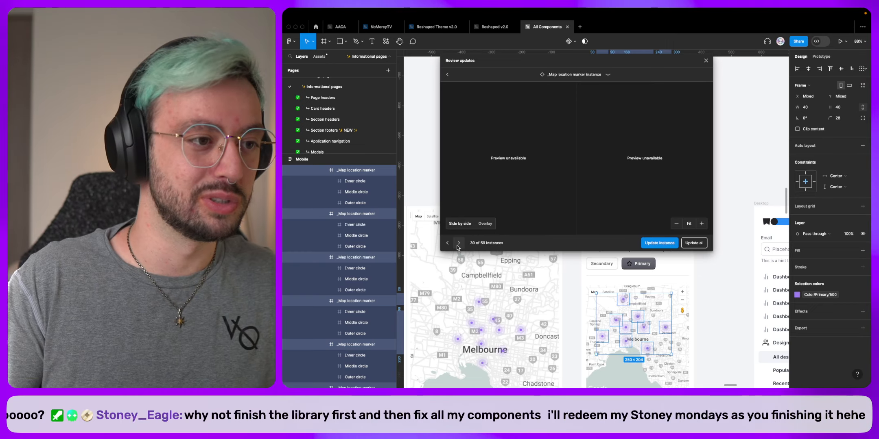
pyautogui.click(457, 245)
pyautogui.click(457, 246)
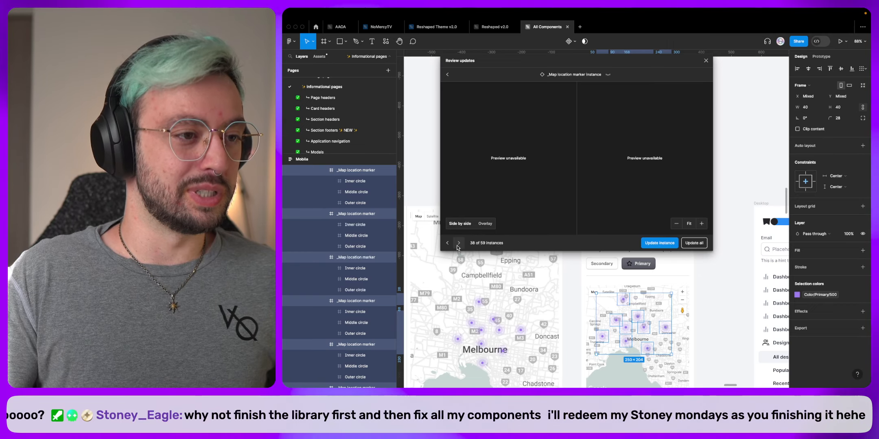
pyautogui.click(458, 246)
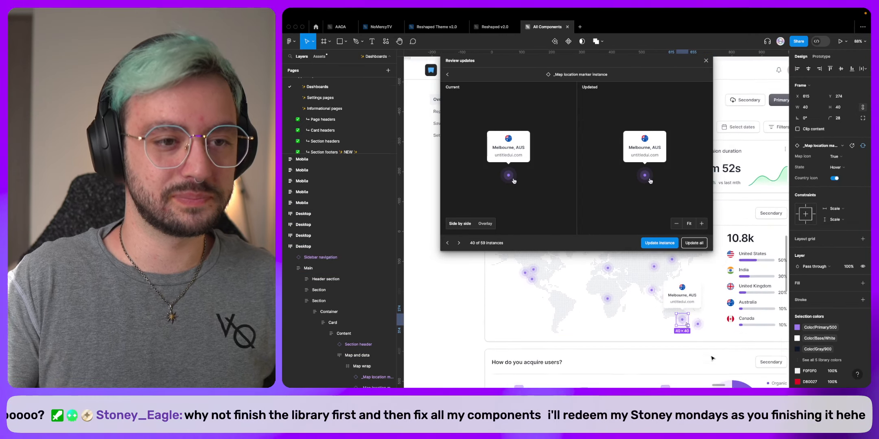
# Select all location markers on the Desktop dashboard's world map and detach them from their component.
pyautogui.keyDown('shift'); pyautogui.click(691, 319); pyautogui.keyUp('shift')
pyautogui.keyDown('shift'); pyautogui.click(643, 283); pyautogui.keyUp('shift')
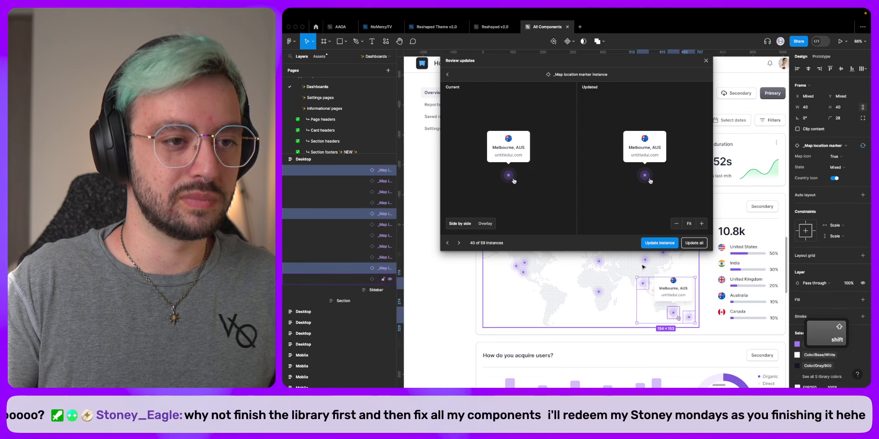
pyautogui.keyDown('shift'); pyautogui.click(645, 260); pyautogui.keyUp('shift')
pyautogui.keyDown('shift'); pyautogui.click(661, 258); pyautogui.keyUp('shift')
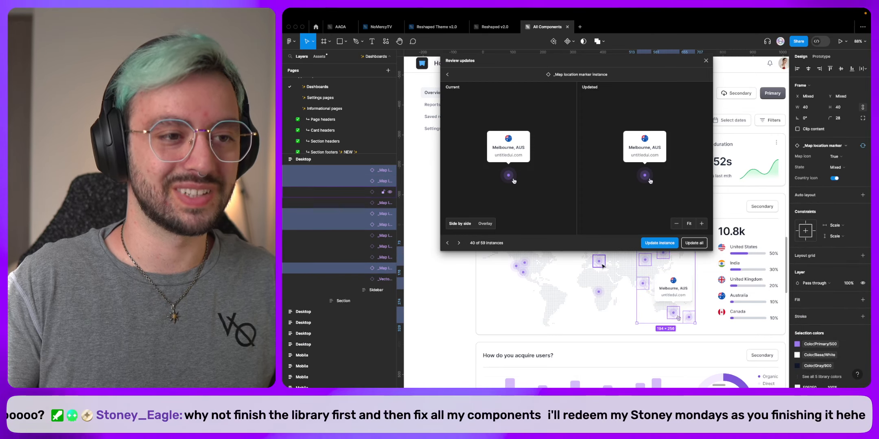
pyautogui.keyDown('shift'); pyautogui.click(600, 263); pyautogui.keyUp('shift')
pyautogui.keyDown('shift'); pyautogui.click(599, 293); pyautogui.keyUp('shift')
pyautogui.keyDown('shift'); pyautogui.click(523, 267); pyautogui.keyUp('shift')
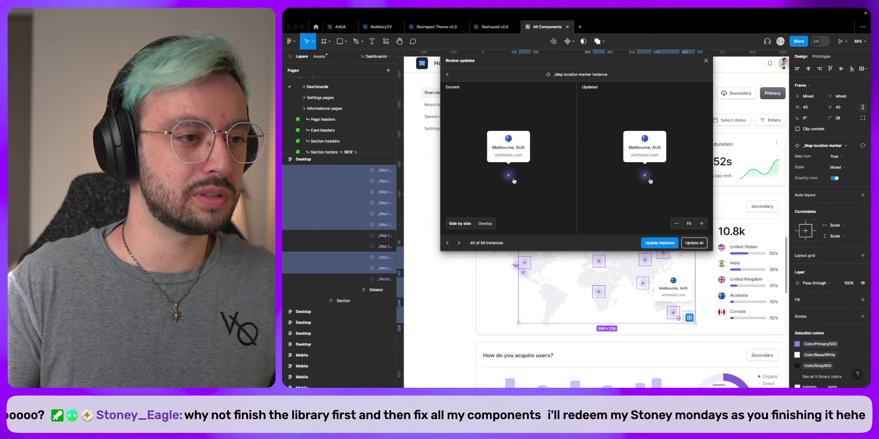
pyautogui.keyDown('shift'); pyautogui.click(516, 265); pyautogui.keyUp('shift')
pyautogui.keyDown('shift'); pyautogui.click(524, 273); pyautogui.keyUp('shift')
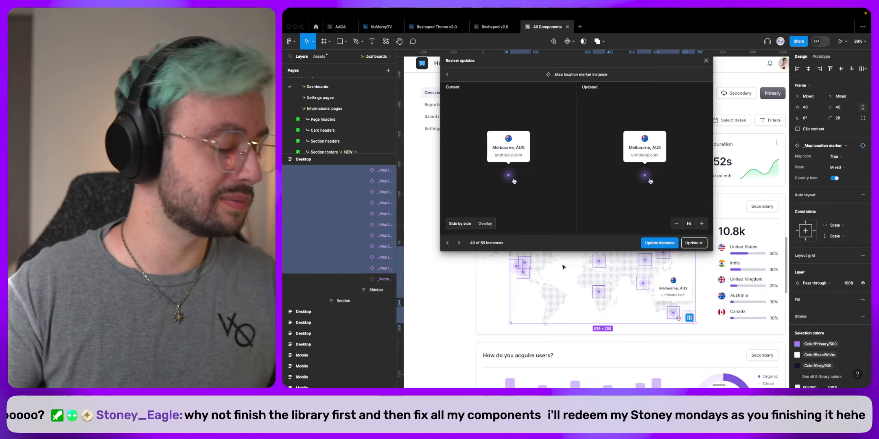
pyautogui.scroll(2, 599, 288)
pyautogui.scroll(10, 598, 287)
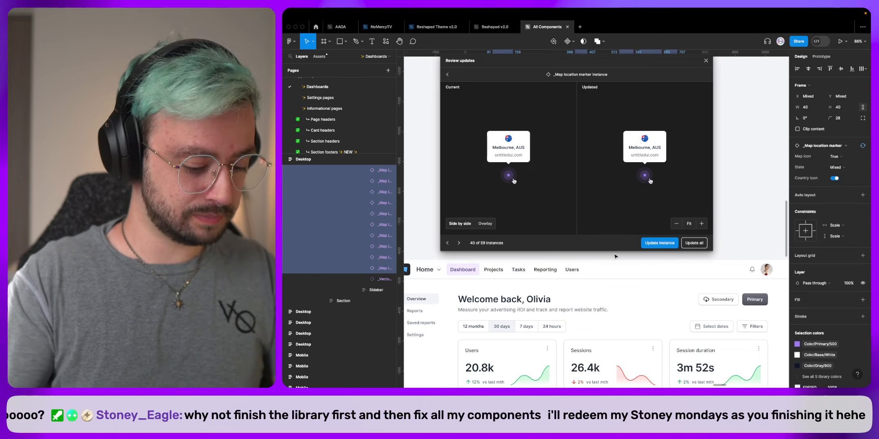
pyautogui.press('alt+super+b')
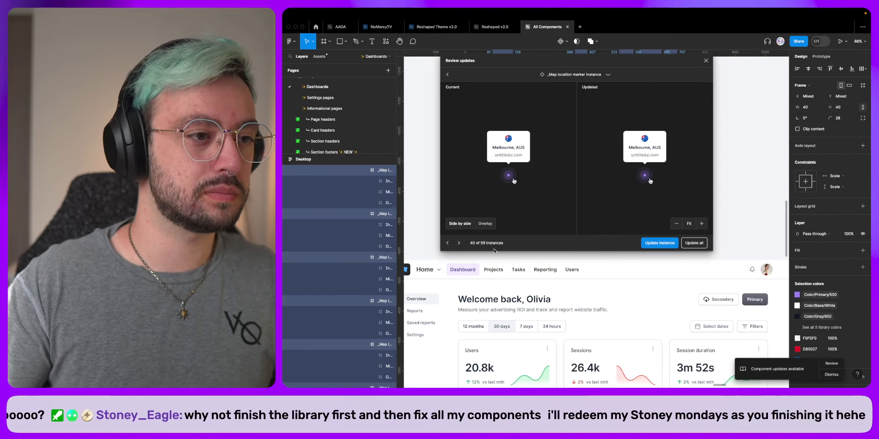
# Go to the 41st _Map location marker instance and detach all markers on that Desktop dashboard's world map from their component.
pyautogui.click(459, 243)
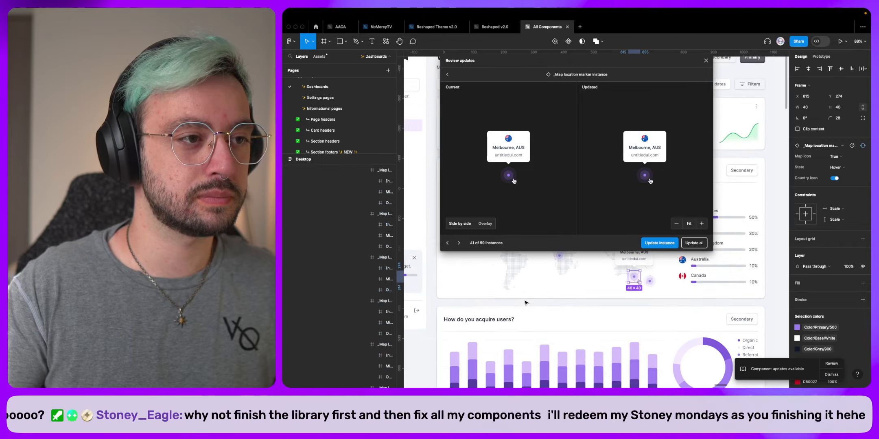
pyautogui.keyDown('shift'); pyautogui.click(688, 335); pyautogui.keyUp('shift')
pyautogui.keyDown('shift'); pyautogui.click(641, 301); pyautogui.keyUp('shift')
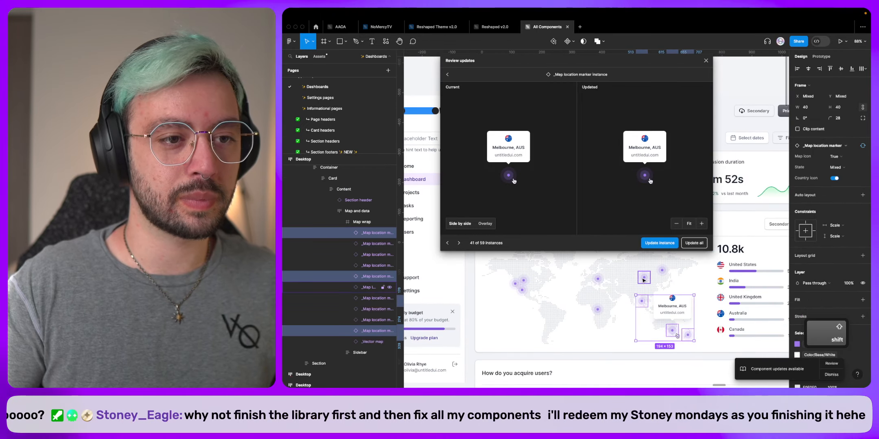
pyautogui.keyDown('shift'); pyautogui.click(644, 278); pyautogui.keyUp('shift')
pyautogui.keyDown('shift'); pyautogui.click(664, 270); pyautogui.keyUp('shift')
pyautogui.keyDown('shift'); pyautogui.click(600, 279); pyautogui.keyUp('shift')
pyautogui.keyDown('shift'); pyautogui.click(598, 310); pyautogui.keyUp('shift')
pyautogui.keyDown('shift'); pyautogui.click(523, 291); pyautogui.keyUp('shift')
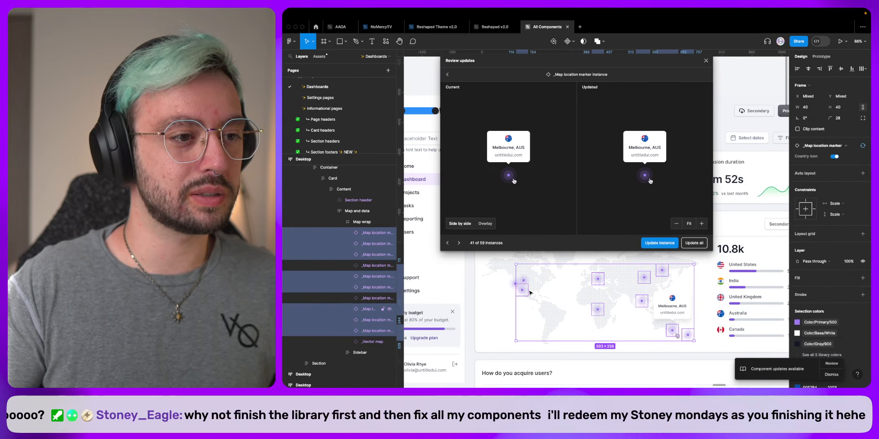
pyautogui.keyDown('shift'); pyautogui.click(514, 283); pyautogui.keyUp('shift')
pyautogui.press('alt+super+b')
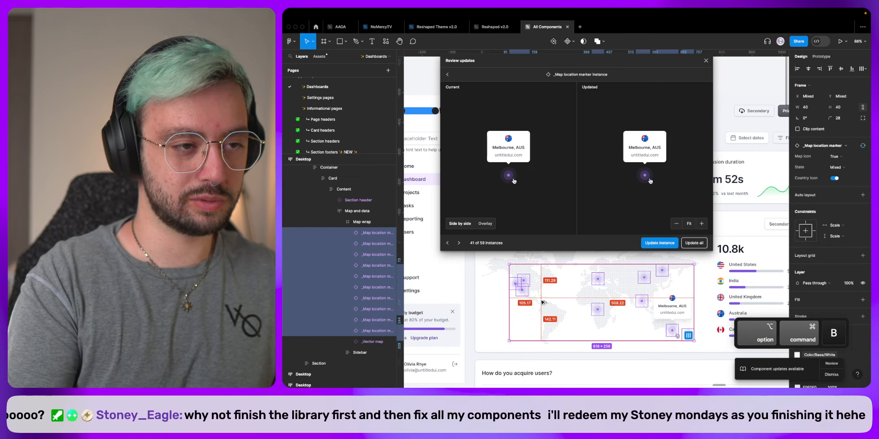
# Check the remaining _Map location marker instances through to the last one and return to the updates list.
pyautogui.click(459, 243)
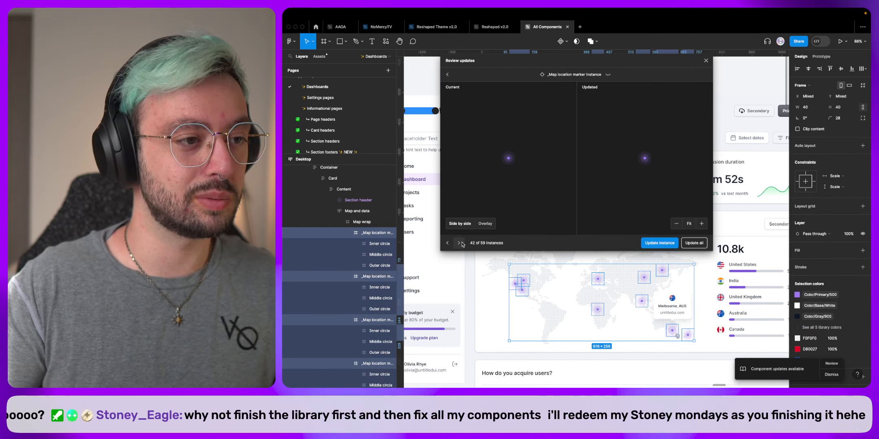
pyautogui.click(459, 243)
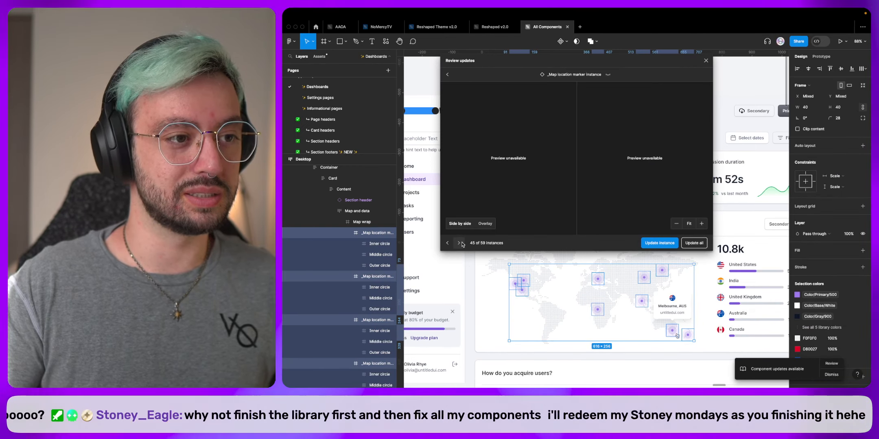
pyautogui.click(462, 243)
pyautogui.click(461, 244)
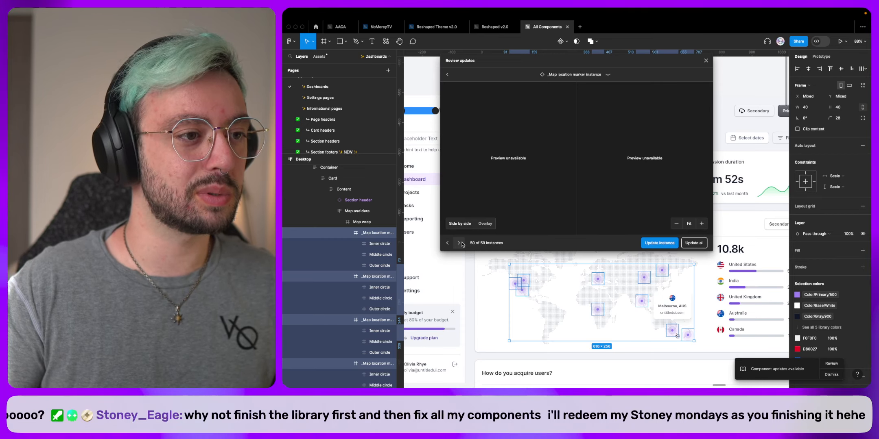
pyautogui.click(462, 244)
pyautogui.click(462, 243)
pyautogui.click(461, 243)
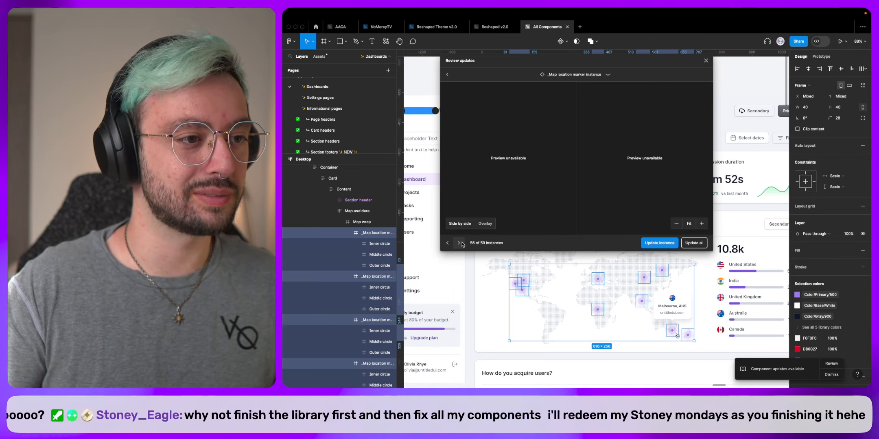
pyautogui.click(460, 243)
pyautogui.click(459, 243)
pyautogui.click(459, 243)
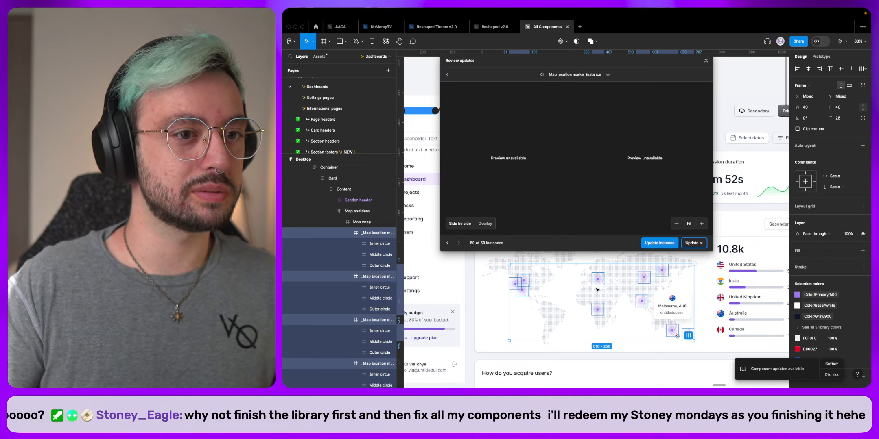
pyautogui.click(448, 75)
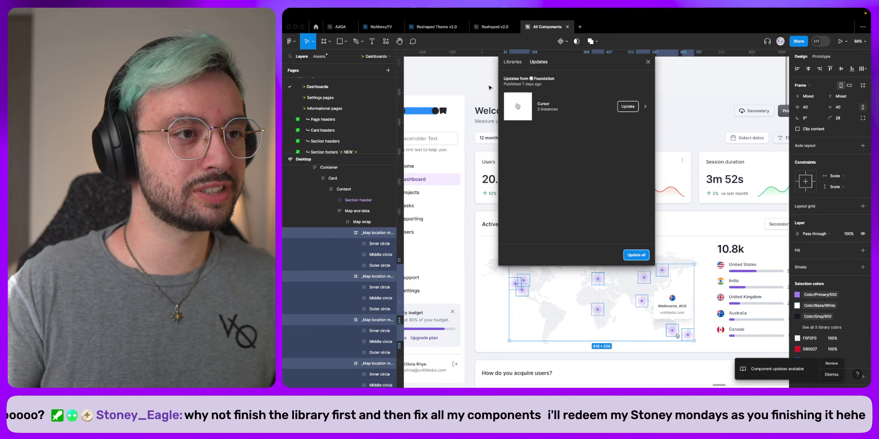
# Review the Cursor update and detach its first instance, beside the Melbourne marker on the dashboard map, from its component.
pyautogui.click(608, 117)
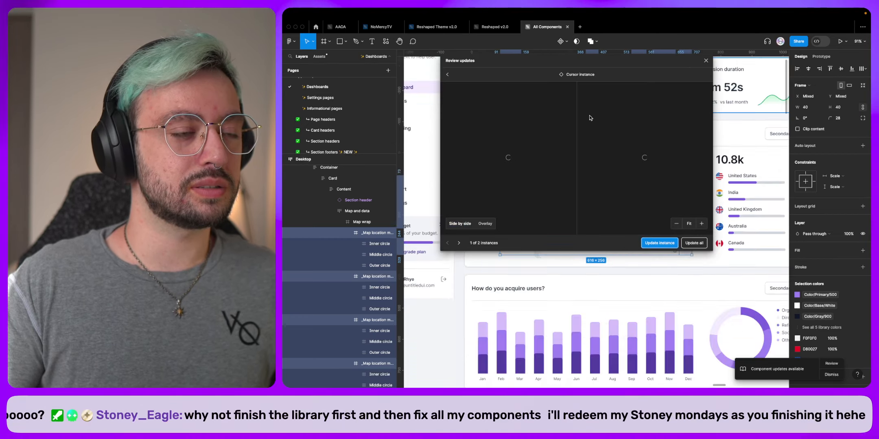
pyautogui.scroll(2, 597, 288)
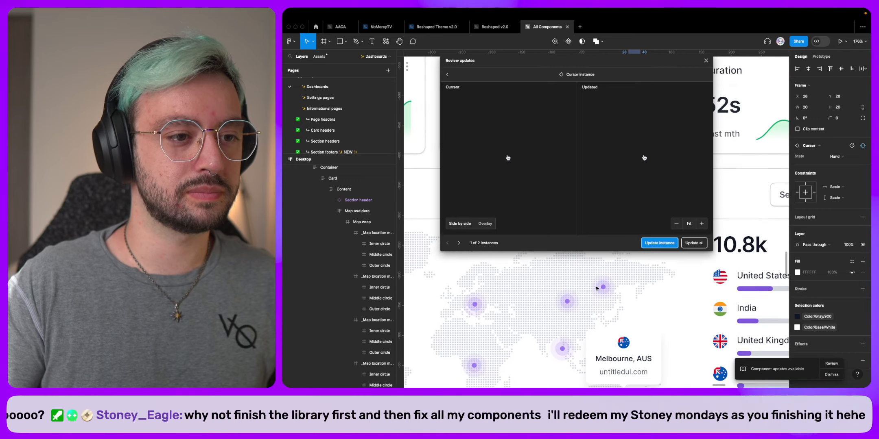
pyautogui.scroll(-3, 596, 288)
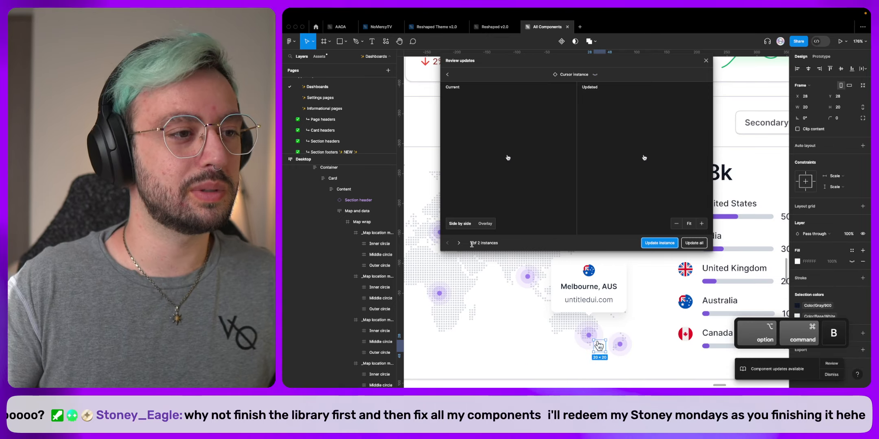
# Detach the second Cursor instance on the other dashboard's map from its component, check the updates list and close it.
pyautogui.click(459, 243)
pyautogui.scroll(-3, 495, 296)
pyautogui.scroll(3, 565, 322)
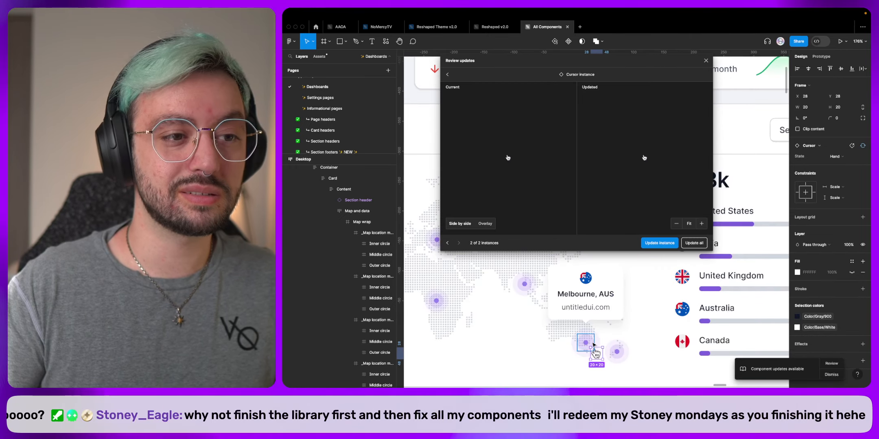
pyautogui.press('alt+super+b')
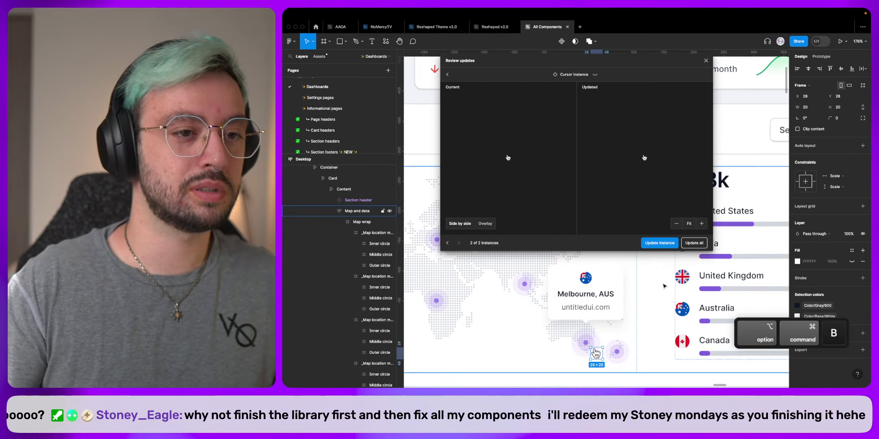
pyautogui.click(446, 76)
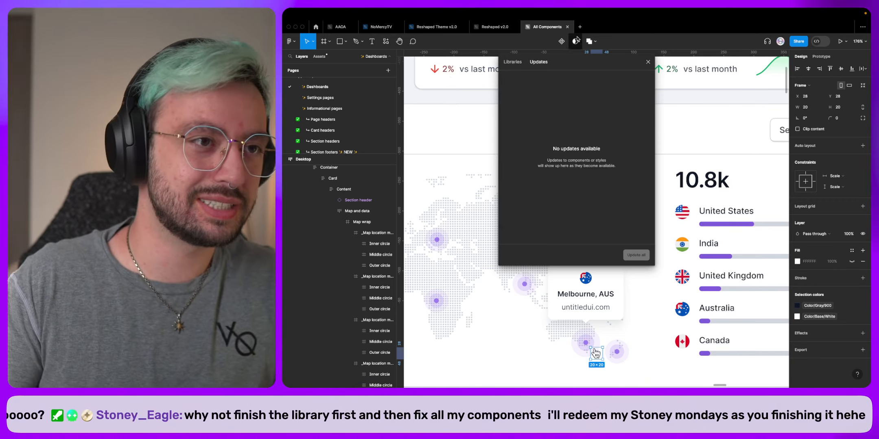
pyautogui.click(646, 63)
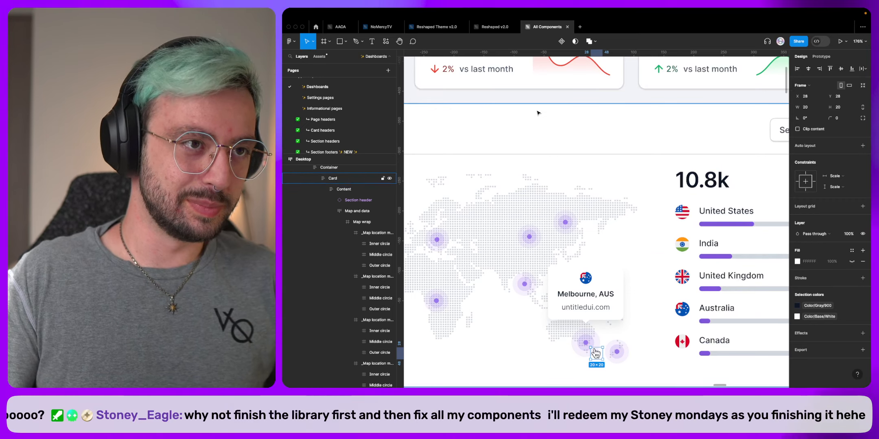
# Fit the whole Dashboards page in view and switch to the Buttons page.
pyautogui.hotkey('shift', '1')
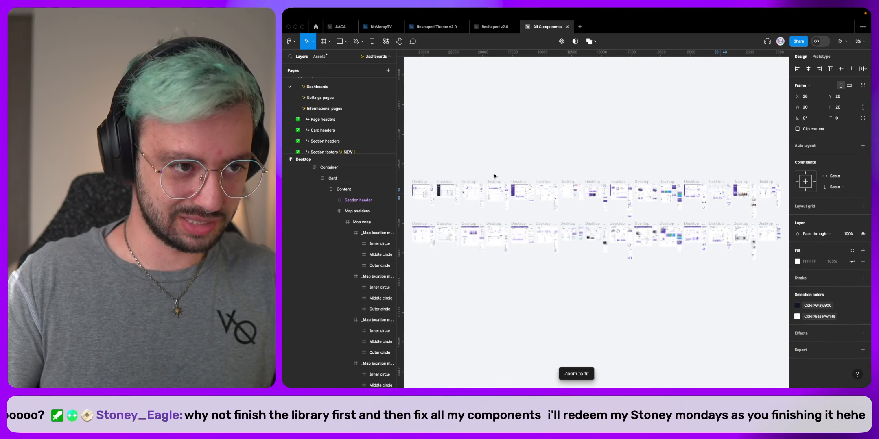
pyautogui.scroll(-5, 317, 108)
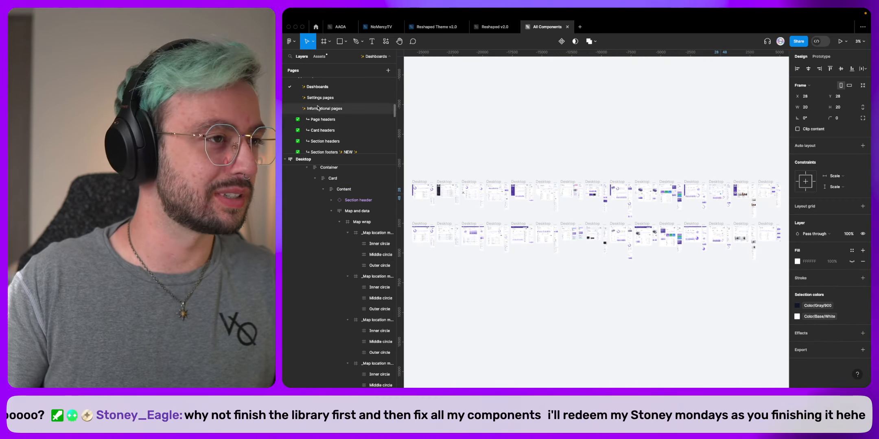
pyautogui.scroll(3, 325, 111)
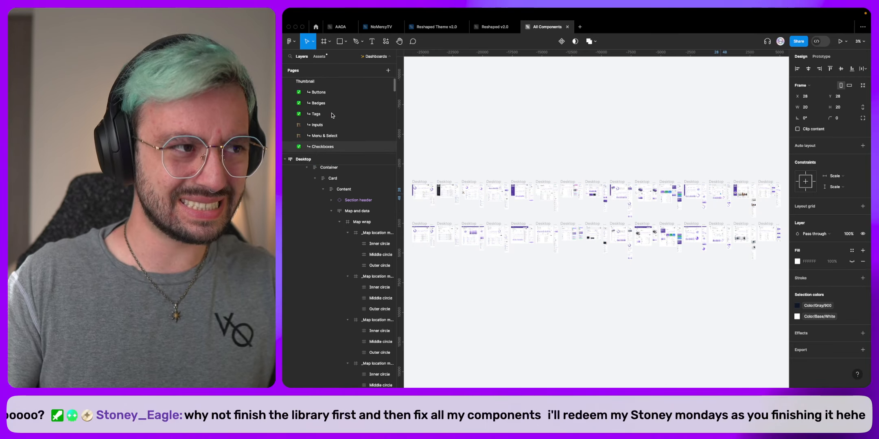
pyautogui.click(339, 93)
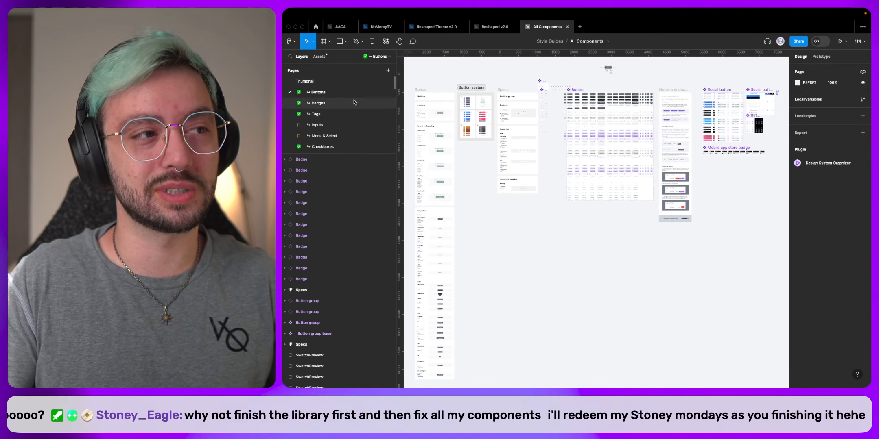
# Open the local variables and look through the color and size variables of the Badges collection.
pyautogui.click(865, 99)
pyautogui.click(578, 61)
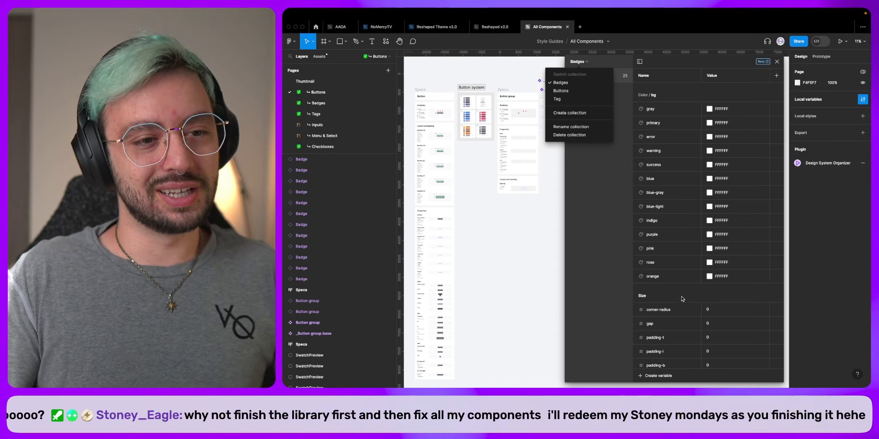
pyautogui.click(710, 274)
pyautogui.scroll(-3, 727, 273)
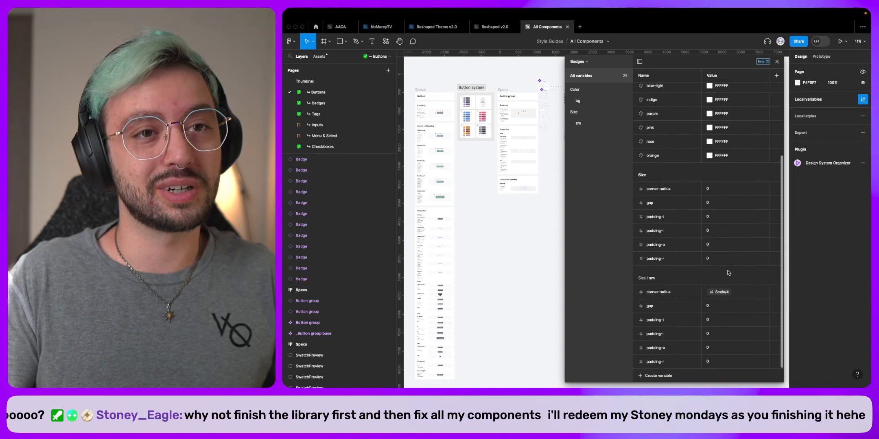
pyautogui.scroll(3, 651, 228)
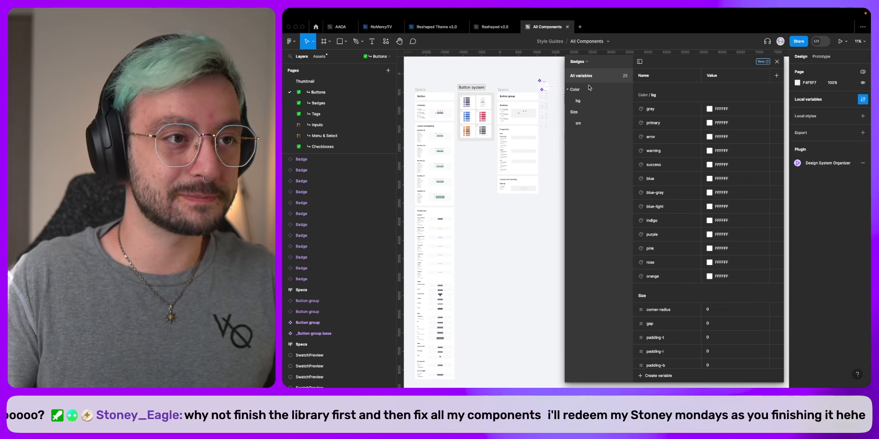
# Go to the Badges page and look over its component sets and the list of component pages.
pyautogui.click(318, 103)
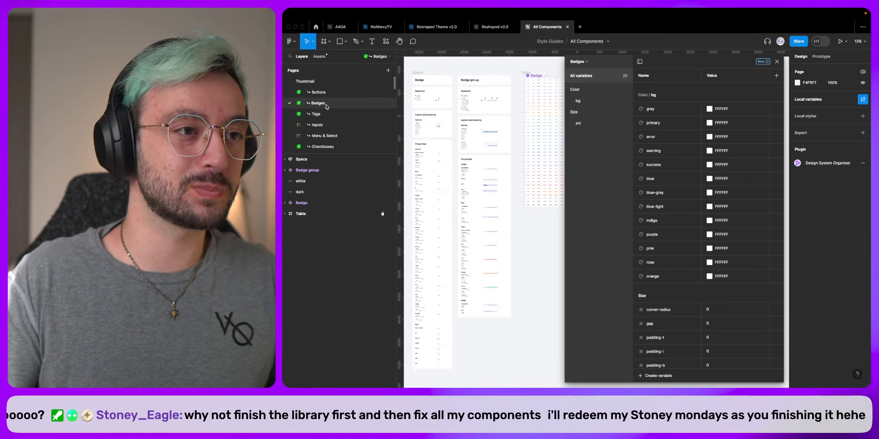
pyautogui.hscroll(5, 532, 199)
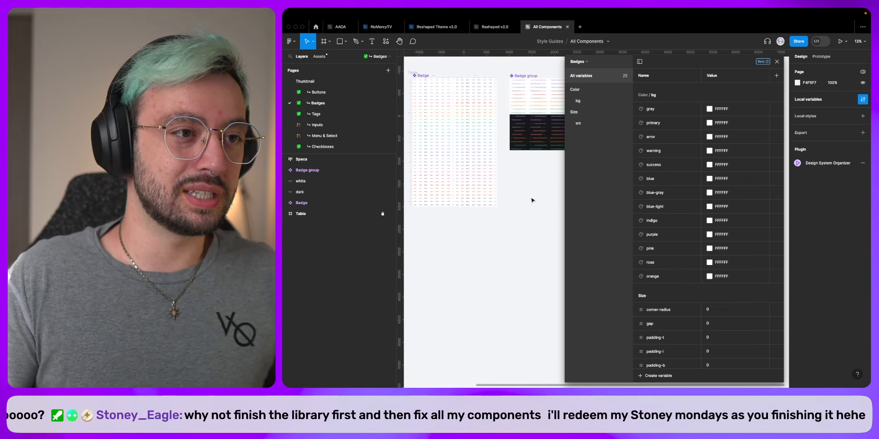
pyautogui.hscroll(-2, 532, 200)
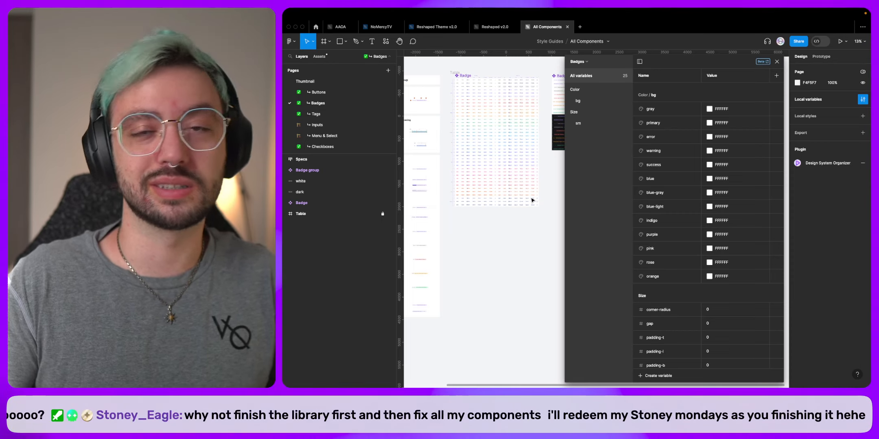
pyautogui.scroll(-3, 303, 120)
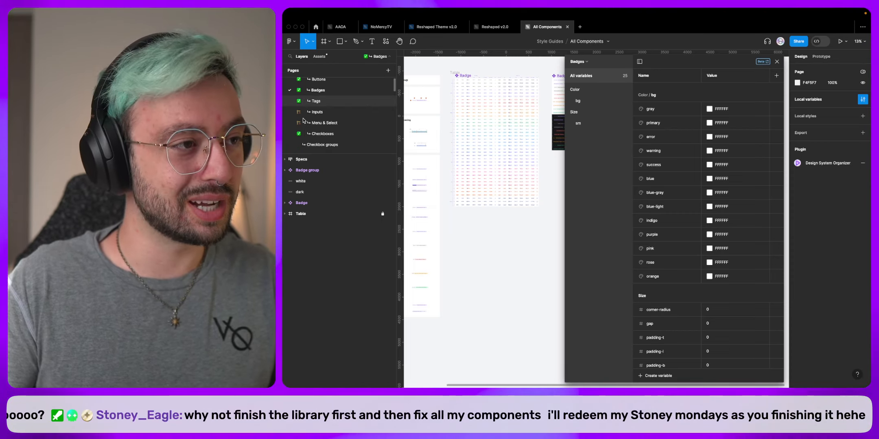
pyautogui.scroll(-2, 309, 124)
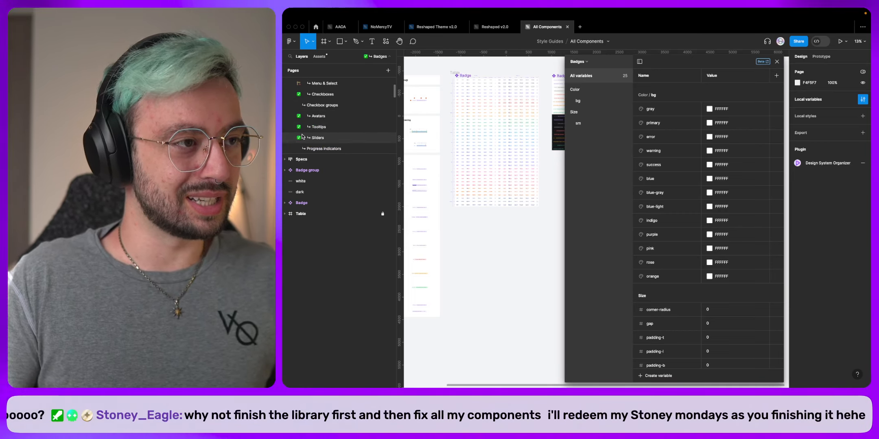
pyautogui.scroll(3, 302, 136)
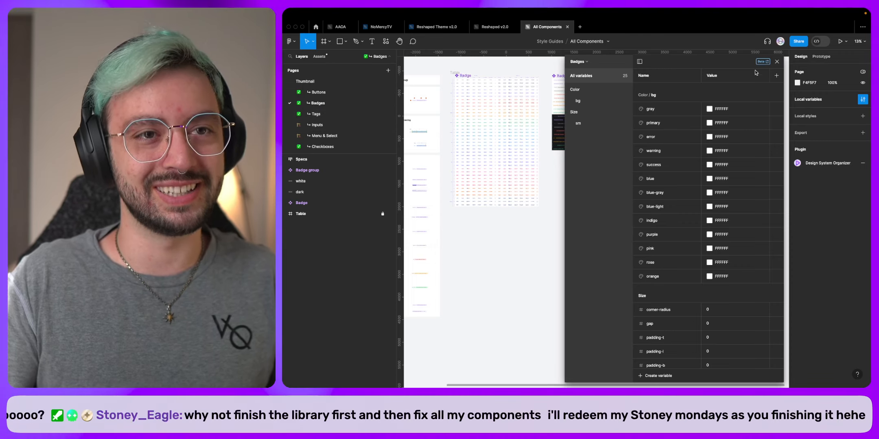
# Close the local variables and examine the Badge group and Badge component sets up close.
pyautogui.click(777, 63)
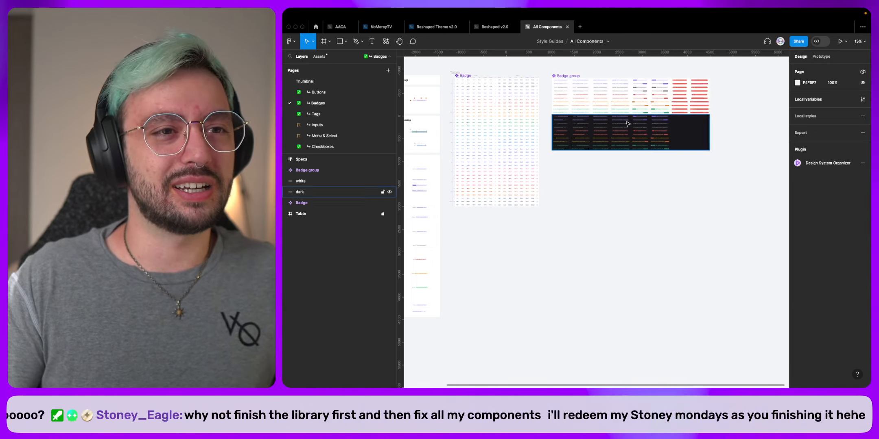
pyautogui.scroll(5, 661, 90)
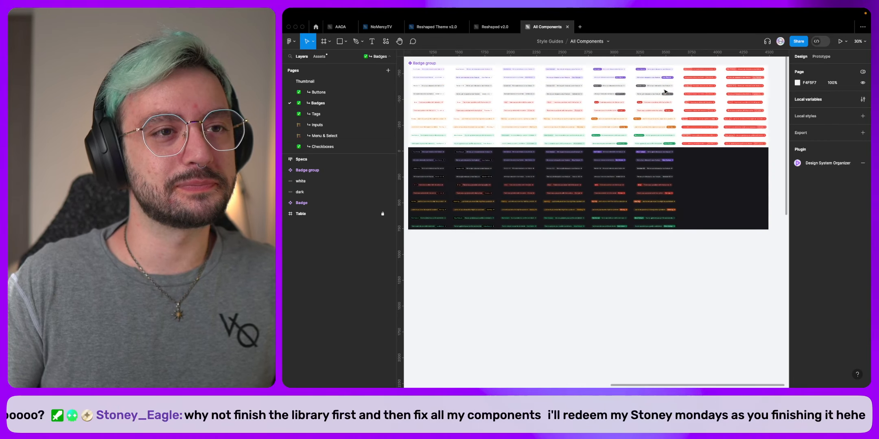
pyautogui.hscroll(-5, 664, 91)
pyautogui.hscroll(-3, 665, 91)
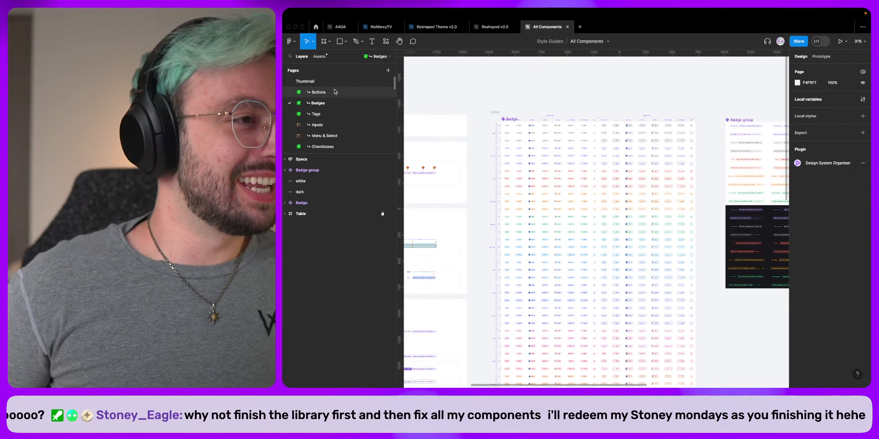
# Return to the Buttons page and show the Buttons collection in the local variables.
pyautogui.click(318, 92)
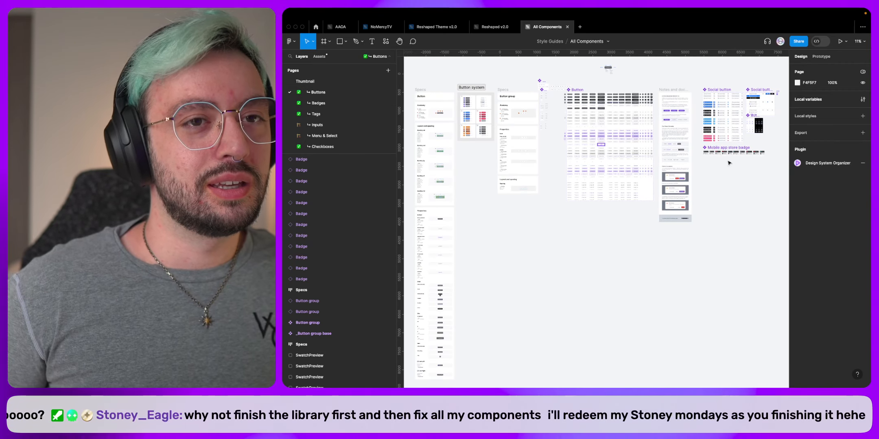
pyautogui.click(863, 99)
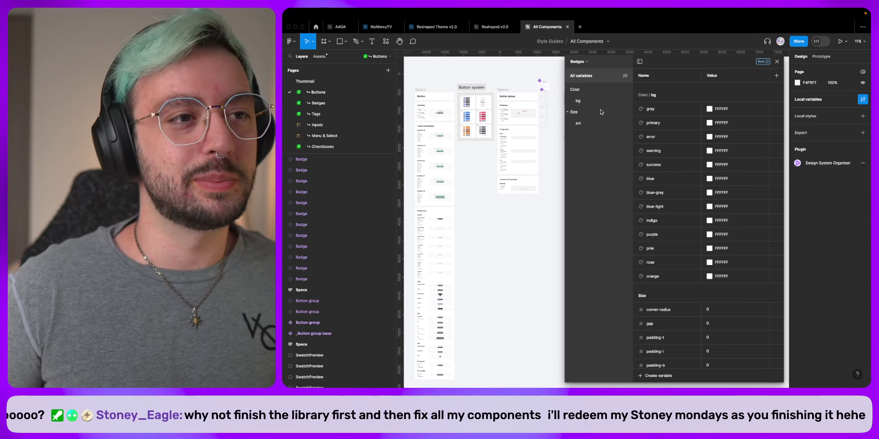
pyautogui.click(588, 62)
pyautogui.click(573, 93)
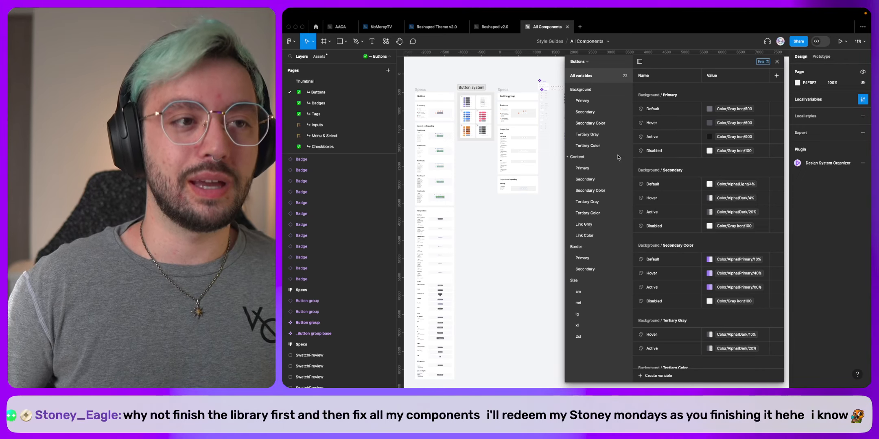
# Review the Content, Border and Size variable groups of the Buttons collection in turn.
pyautogui.click(576, 157)
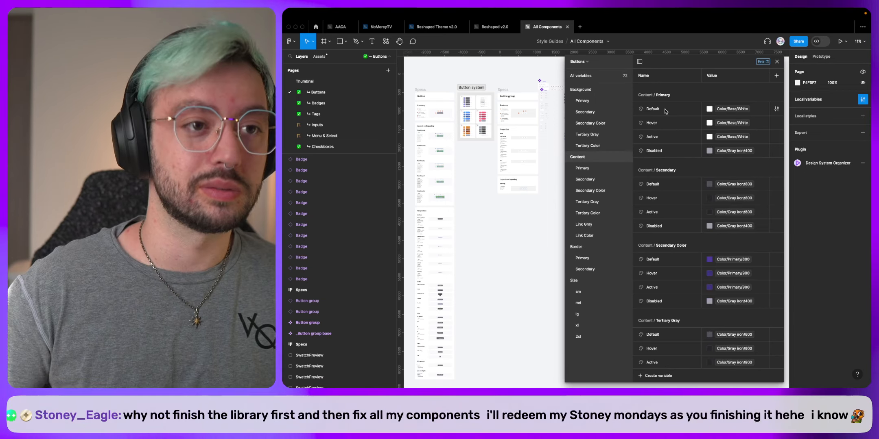
pyautogui.click(587, 247)
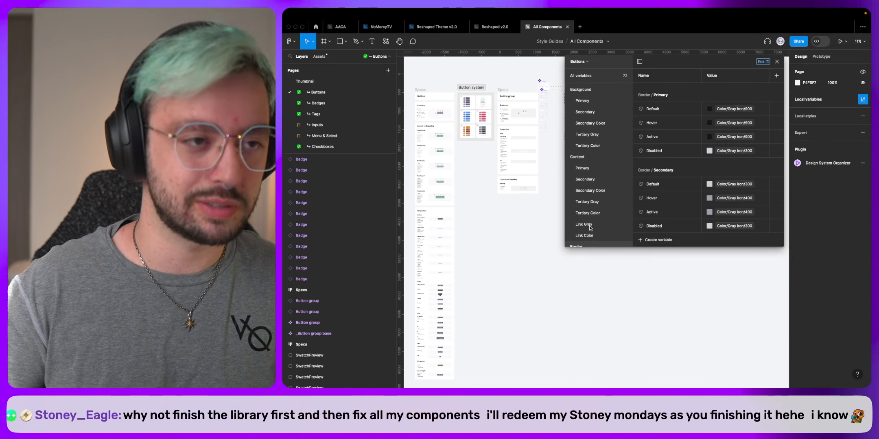
pyautogui.scroll(-3, 589, 225)
pyautogui.click(581, 185)
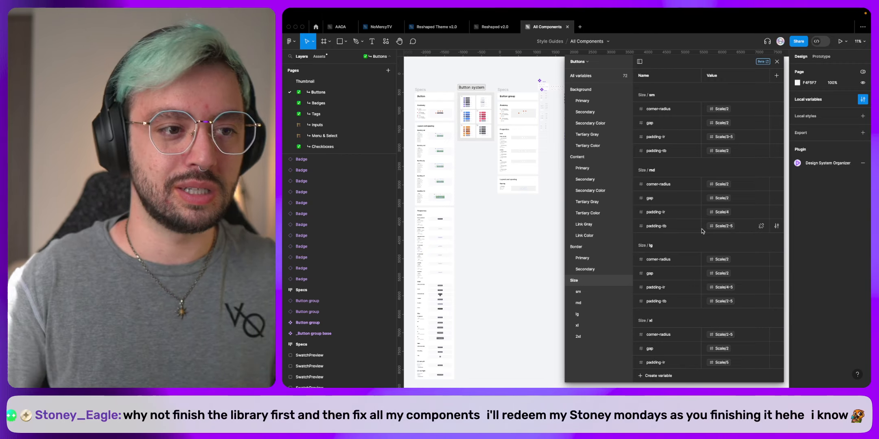
# Find the Button component set and select its Primary, sm, Default variant to check the auto layout values.
pyautogui.hscroll(4, 515, 211)
pyautogui.scroll(1, 514, 212)
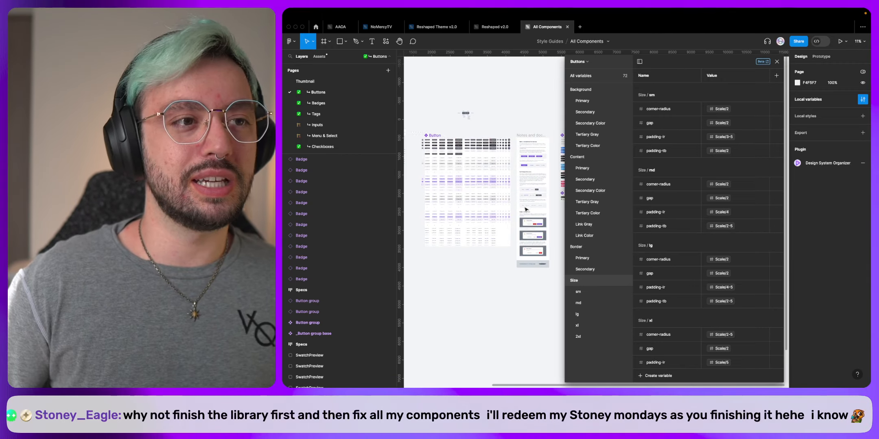
pyautogui.scroll(10, 429, 150)
pyautogui.scroll(4, 430, 149)
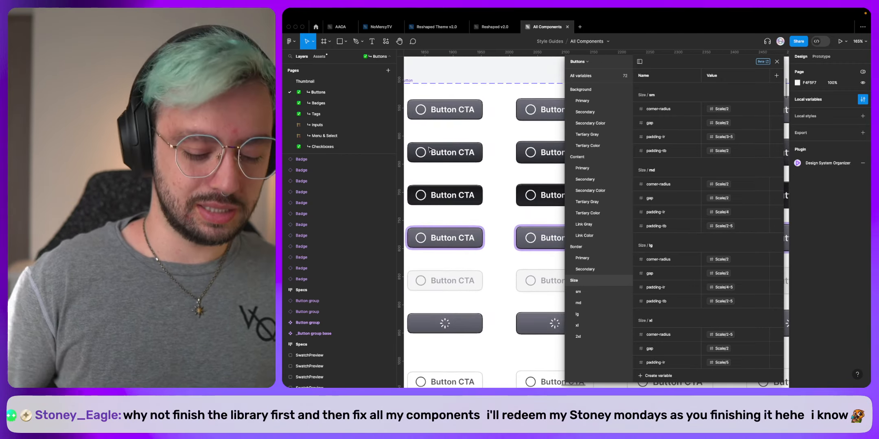
pyautogui.click(469, 116)
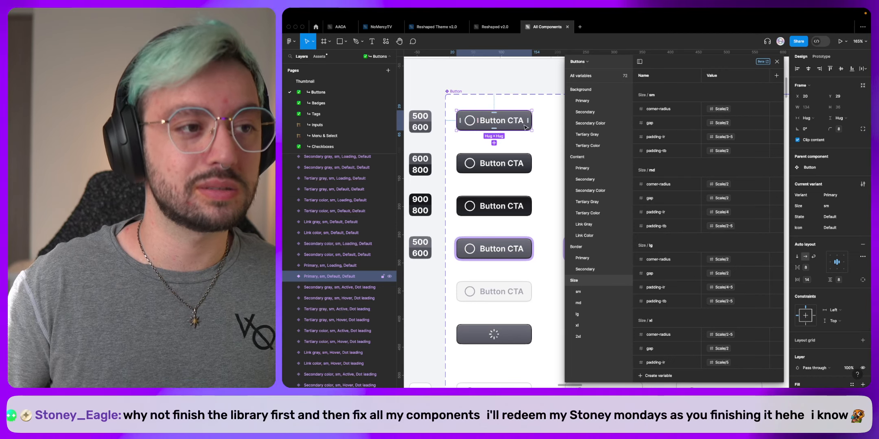
# Select the label text inside the Primary, sm, Default button to check its text style and fill variable.
pyautogui.hscroll(5, 496, 128)
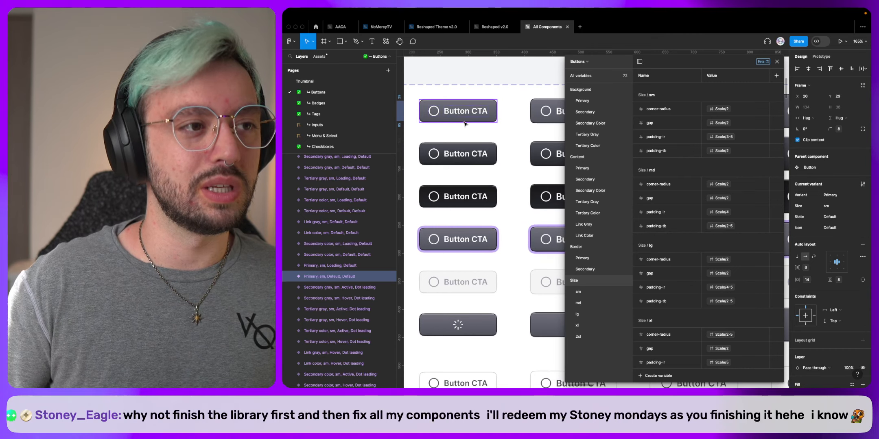
pyautogui.scroll(1, 466, 124)
pyautogui.hscroll(-2, 460, 124)
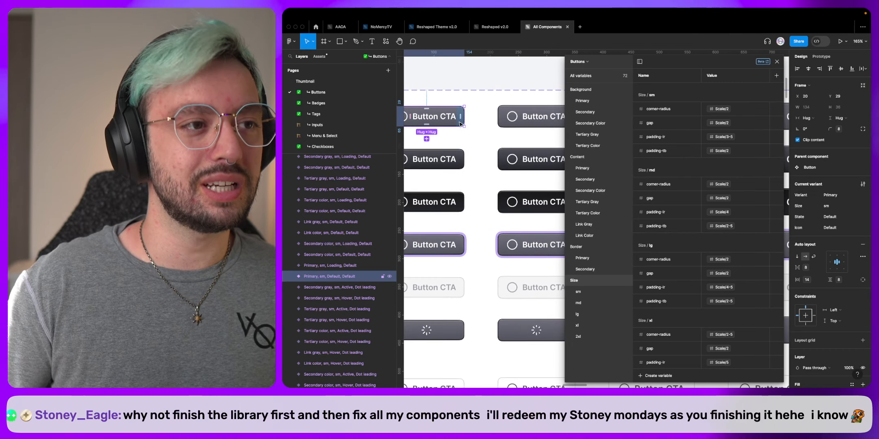
pyautogui.keyDown('super'); pyautogui.click(447, 117); pyautogui.keyUp('super')
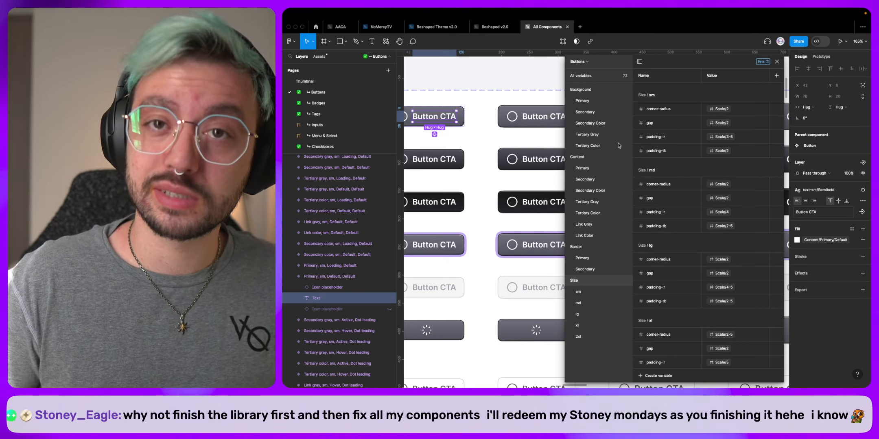
# Select the Primary md and then the Primary lg default button to compare their auto layout spacing.
pyautogui.hscroll(2, 521, 125)
pyautogui.click(520, 124)
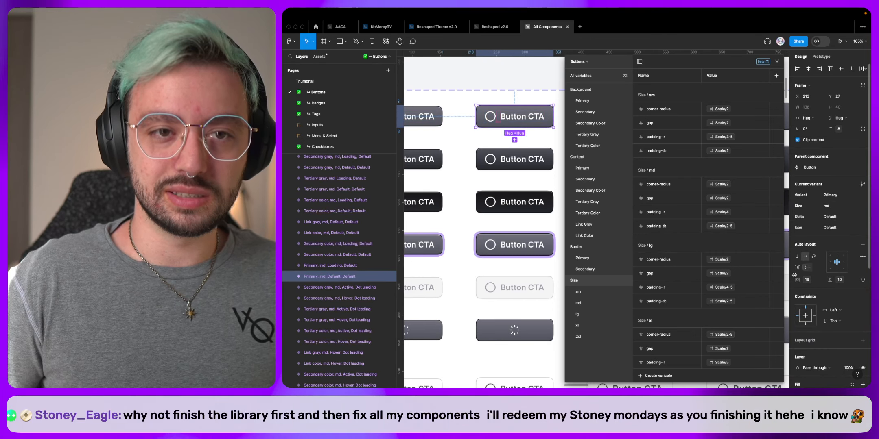
pyautogui.hscroll(8, 507, 127)
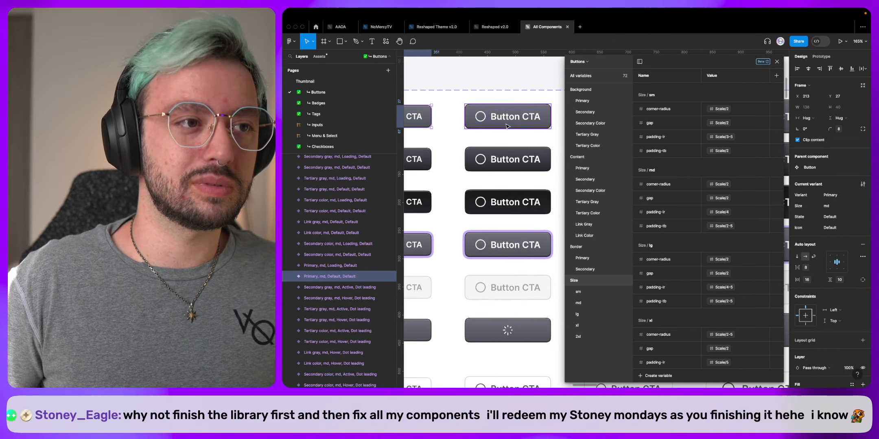
pyautogui.click(507, 126)
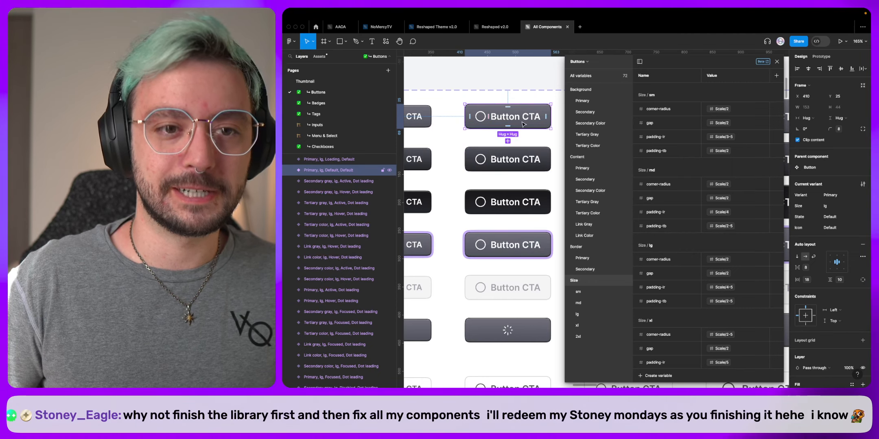
# Compare the text styles of the label layers inside the Primary md and lg default buttons.
pyautogui.keyDown('super'); pyautogui.click(415, 117); pyautogui.keyUp('super')
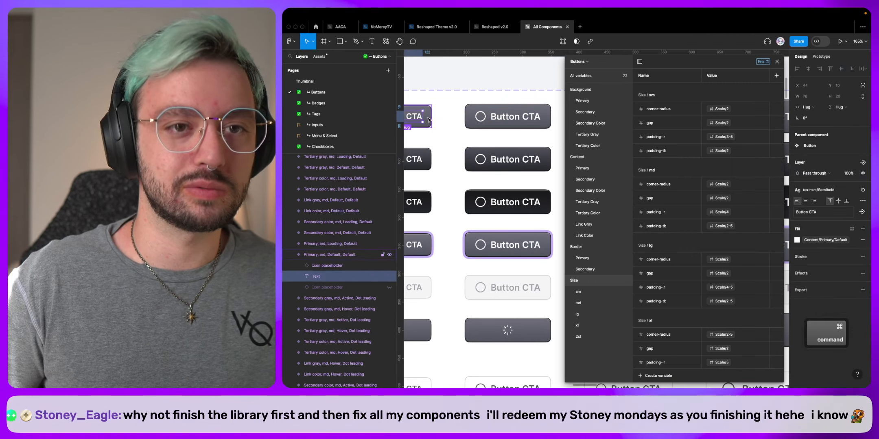
pyautogui.keyDown('super'); pyautogui.click(517, 120); pyautogui.keyUp('super')
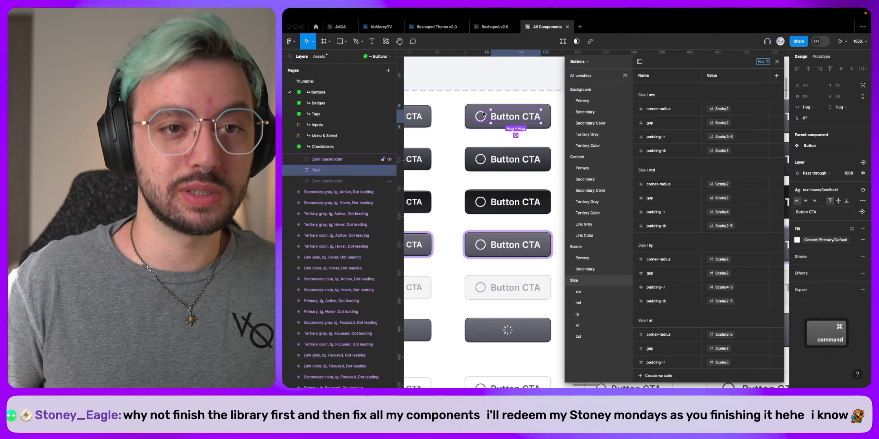
pyautogui.keyDown('super'); pyautogui.click(426, 117); pyautogui.keyUp('super')
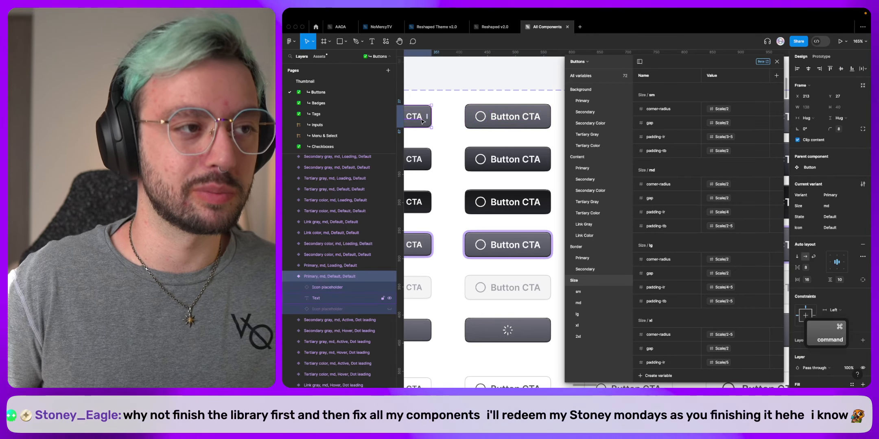
pyautogui.keyDown('super'); pyautogui.click(537, 122); pyautogui.keyUp('super')
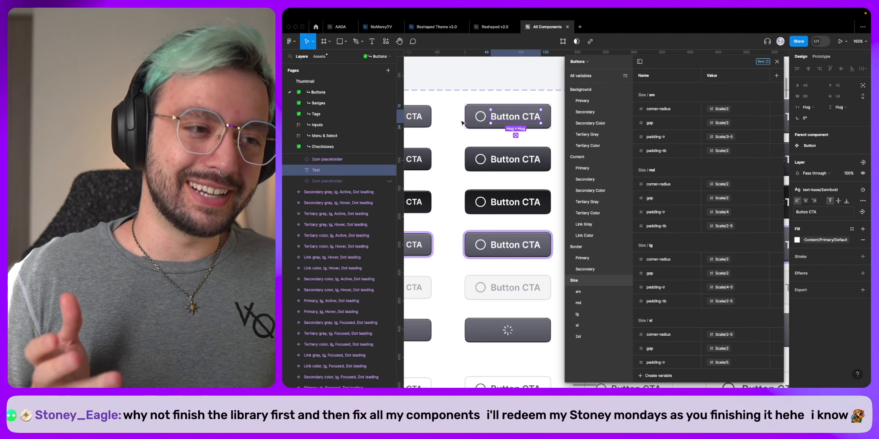
pyautogui.click(524, 81)
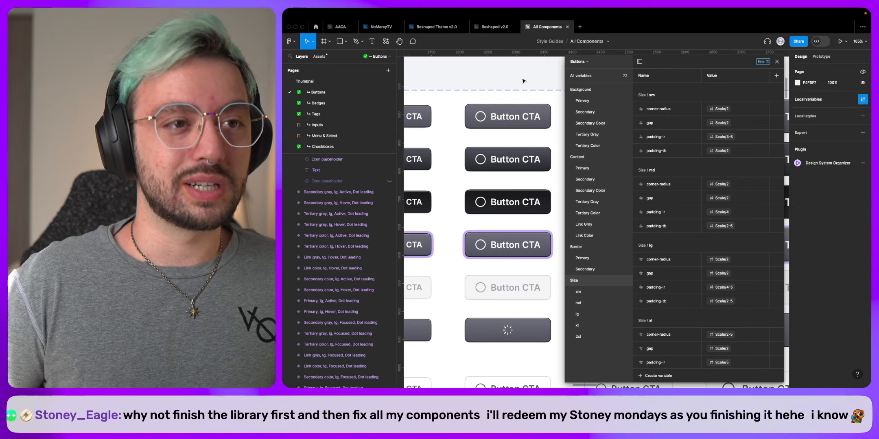
pyautogui.click(587, 65)
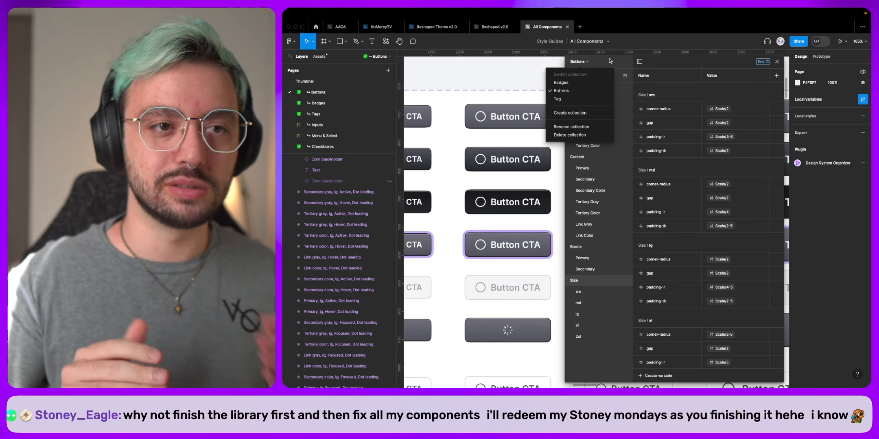
pyautogui.click(608, 63)
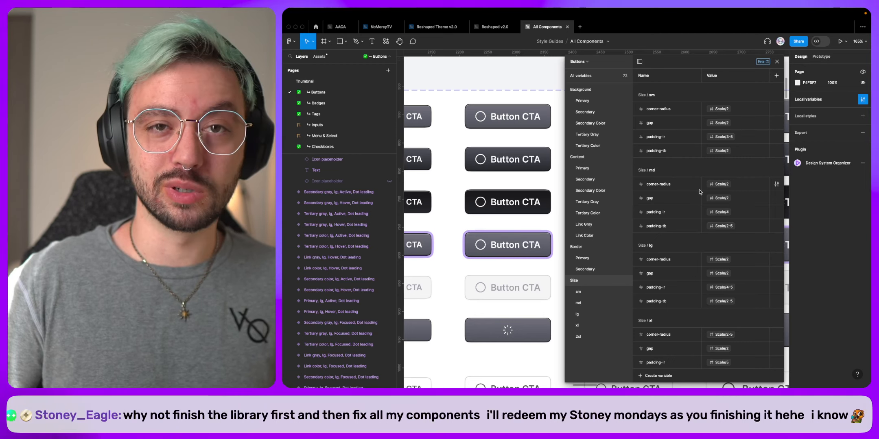
pyautogui.rightClick(578, 281)
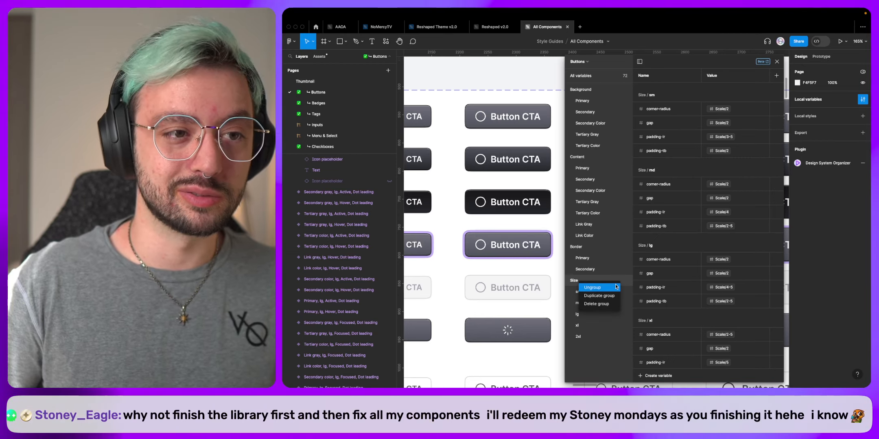
pyautogui.click(672, 170)
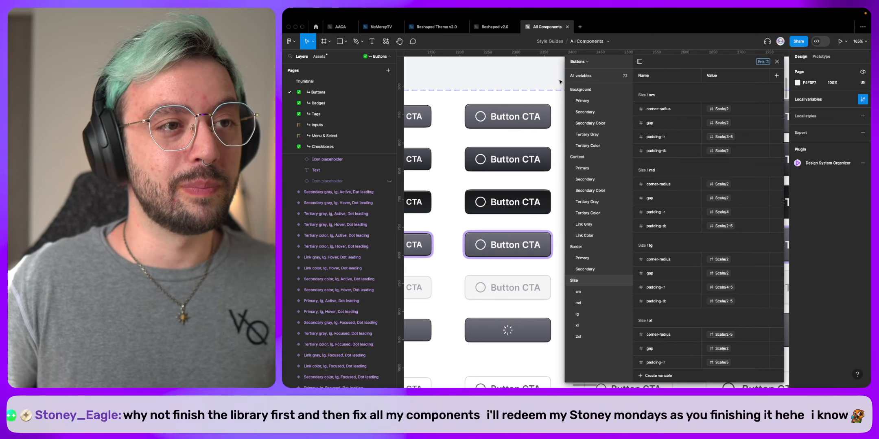
# Switch the local variables to the Badges collection and list all of its variables.
pyautogui.click(588, 61)
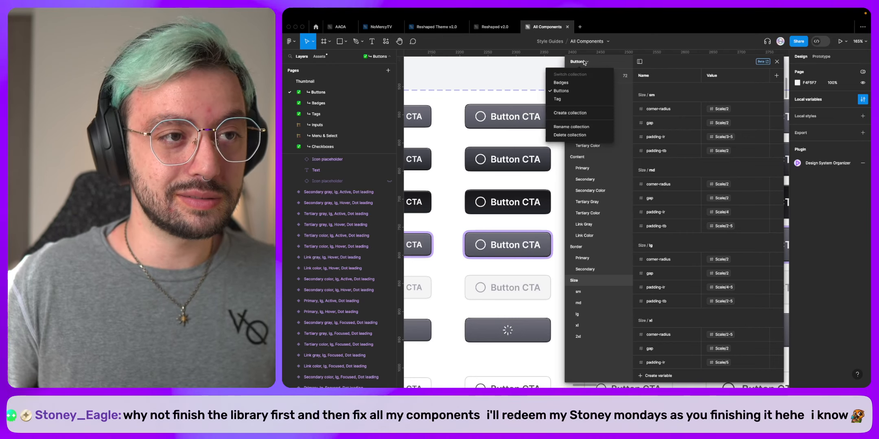
pyautogui.click(578, 84)
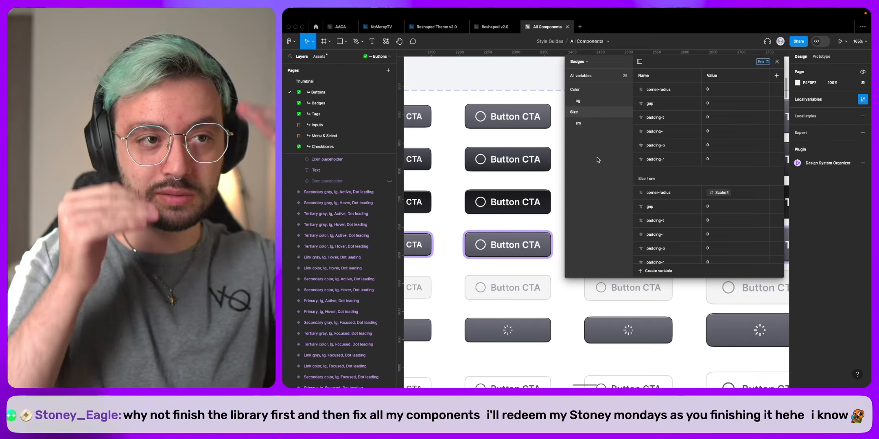
pyautogui.click(591, 75)
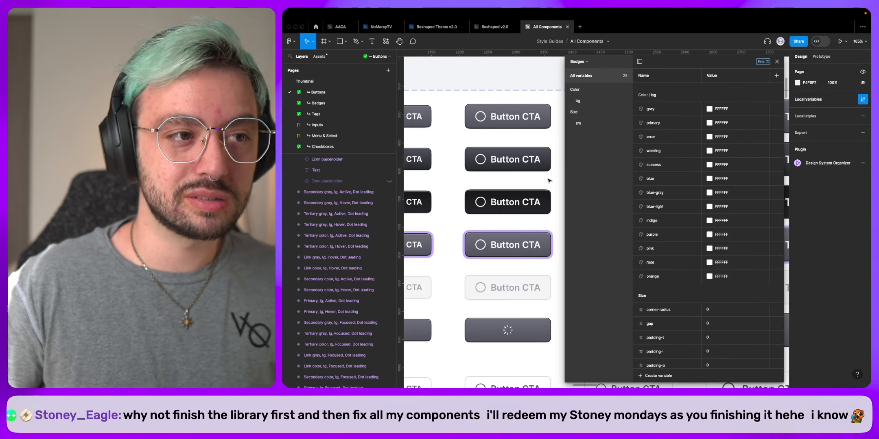
# Open the Badges page and look through the color and Size variables of the Badges collection.
pyautogui.click(318, 103)
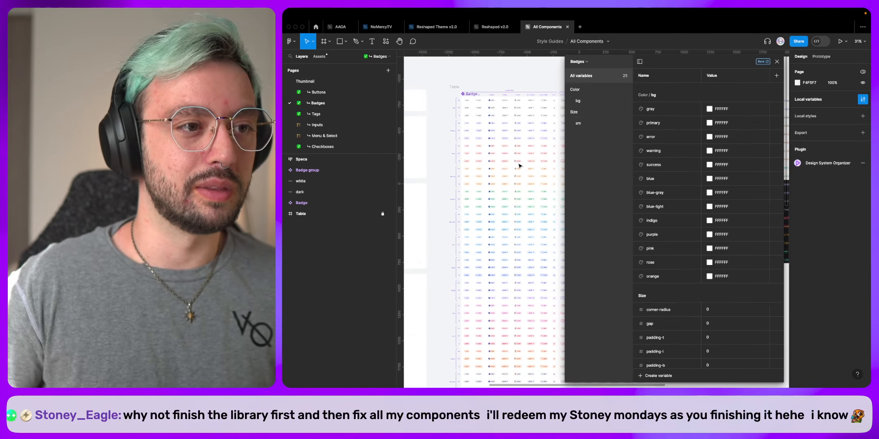
pyautogui.scroll(8, 519, 165)
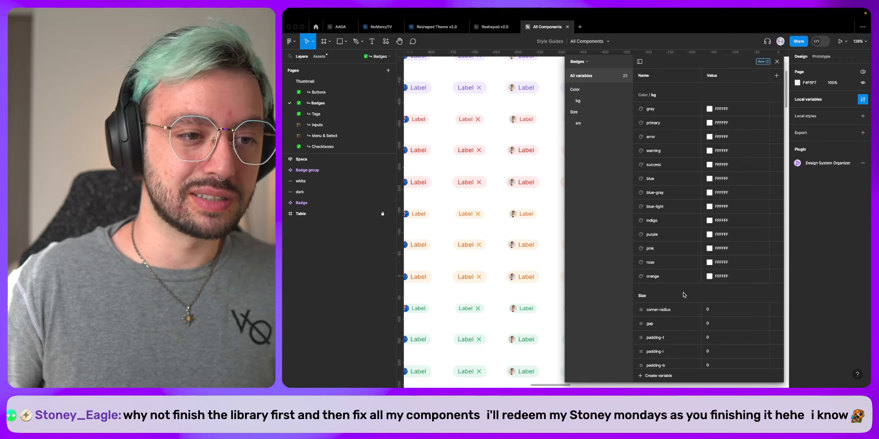
pyautogui.scroll(-2, 683, 295)
pyautogui.scroll(-3, 683, 295)
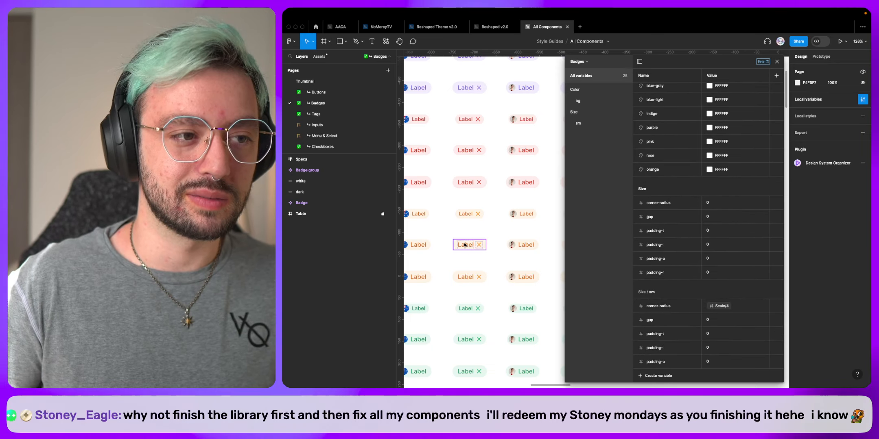
# Compare the auto layout spacing of the Subtle Warning avatar badges in sizes sm, md and lg.
pyautogui.click(522, 213)
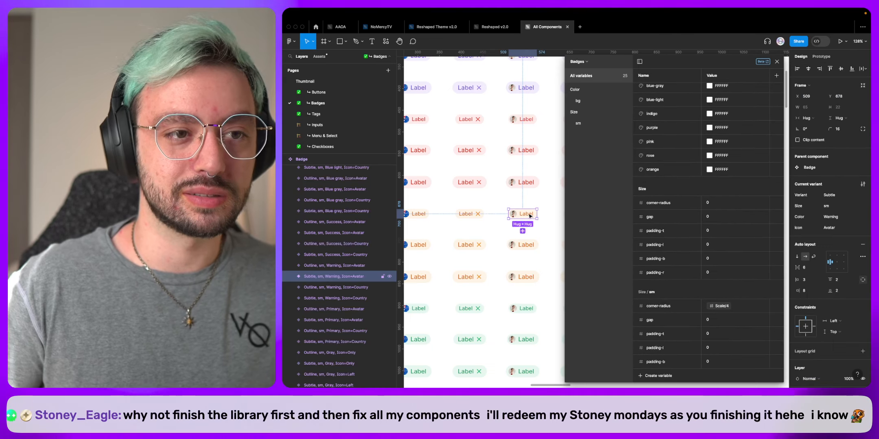
pyautogui.click(521, 247)
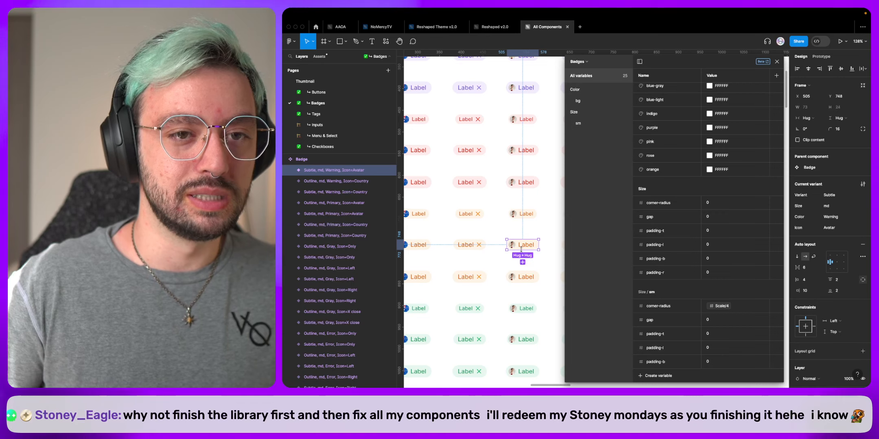
pyautogui.click(527, 275)
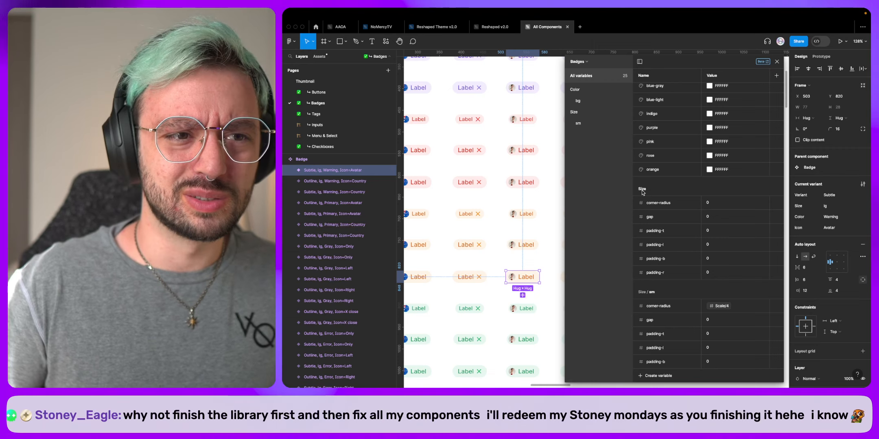
pyautogui.click(515, 217)
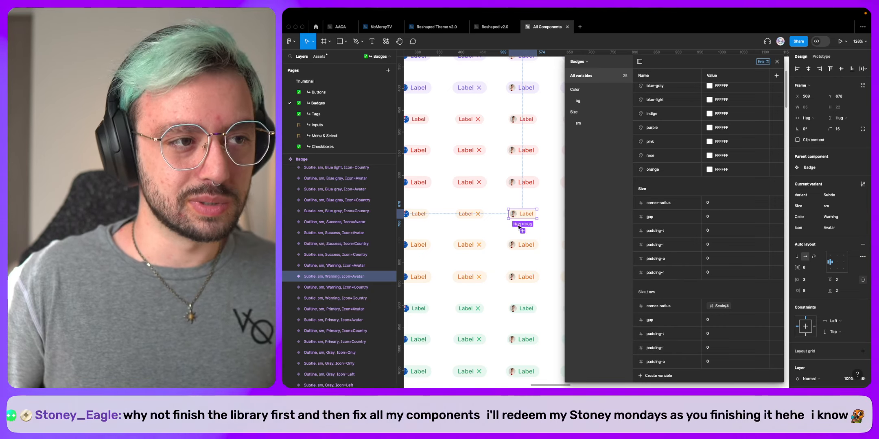
# Compare the text styles of the label layers inside the sm, md and lg Subtle Warning avatar badges.
pyautogui.press('super')
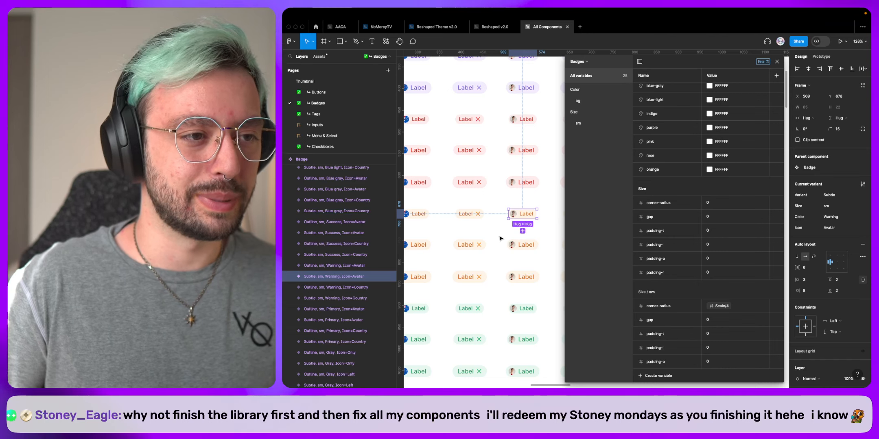
pyautogui.keyDown('super'); pyautogui.click(530, 214); pyautogui.keyUp('super')
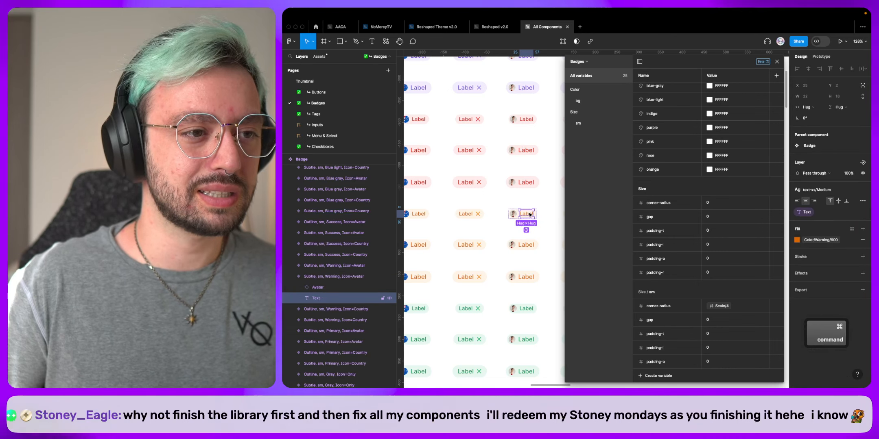
pyautogui.keyDown('super'); pyautogui.click(525, 247); pyautogui.keyUp('super')
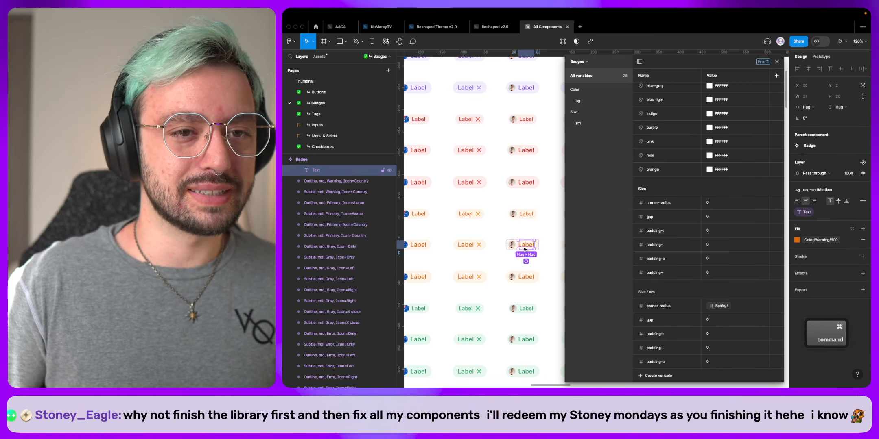
pyautogui.keyDown('super'); pyautogui.click(530, 280); pyautogui.keyUp('super')
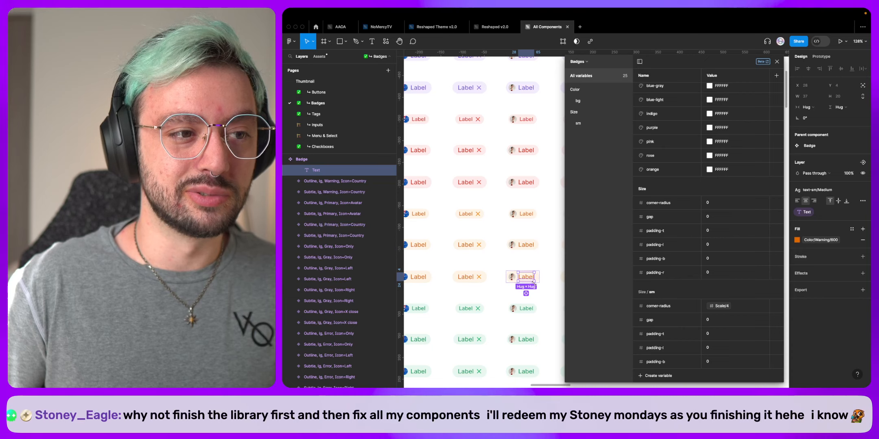
# Check the md Subtle Warning avatar badge's spacing and the avatar instance inside the sm badge.
pyautogui.click(513, 277)
pyautogui.click(514, 246)
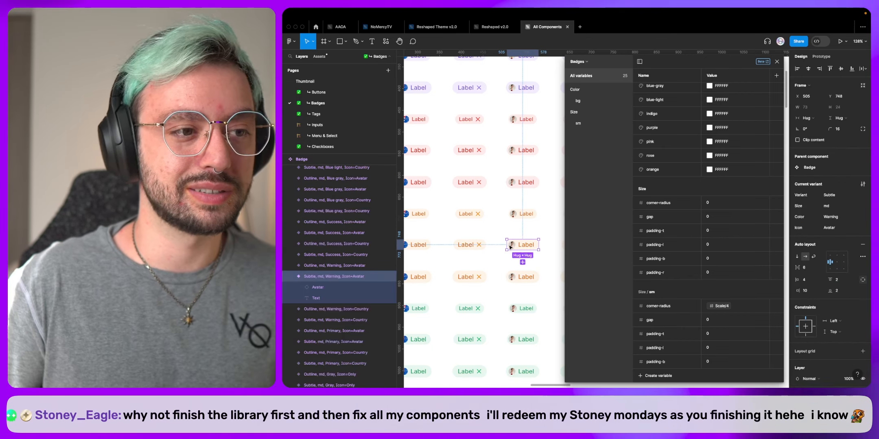
pyautogui.click(513, 214)
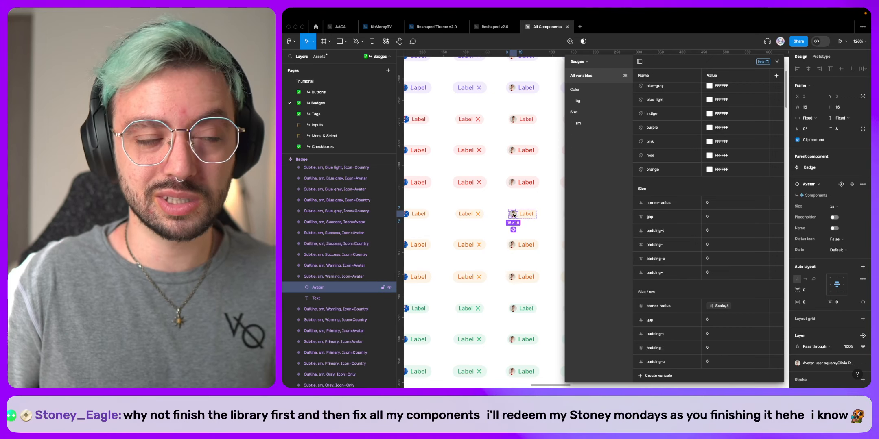
# Recheck the label text styles across the lg, md and sm Subtle Warning avatar badges.
pyautogui.keyDown('super'); pyautogui.click(528, 273); pyautogui.keyUp('super')
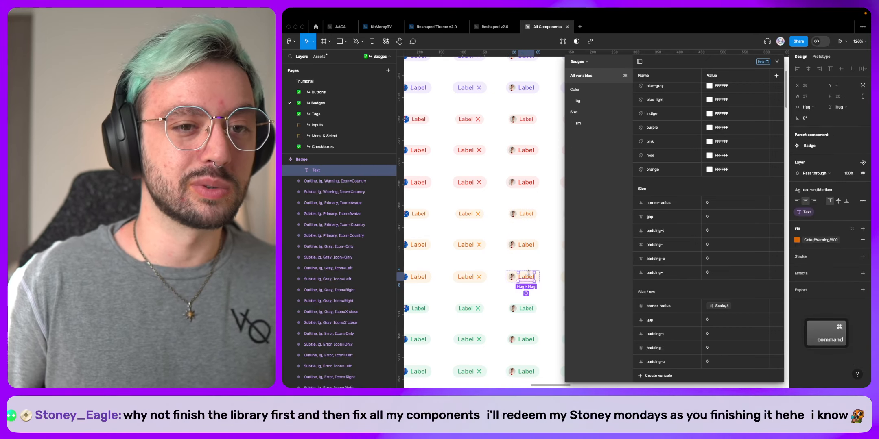
pyautogui.keyDown('super'); pyautogui.click(526, 245); pyautogui.keyUp('super')
pyautogui.keyDown('super'); pyautogui.click(527, 214); pyautogui.keyUp('super')
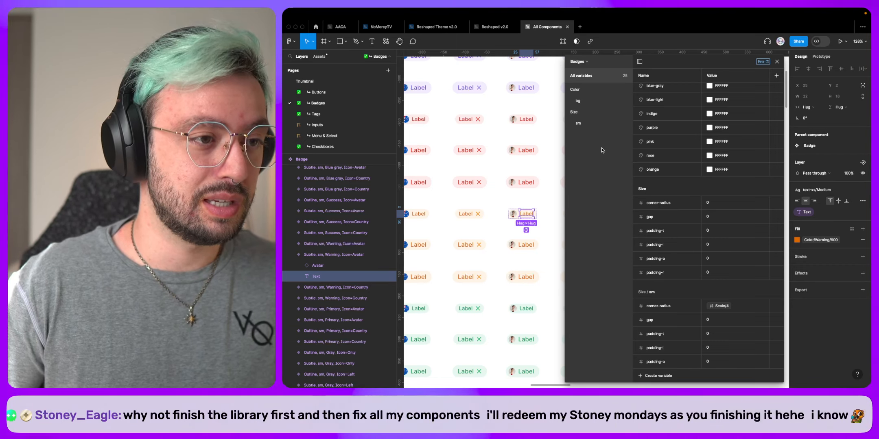
pyautogui.press('super')
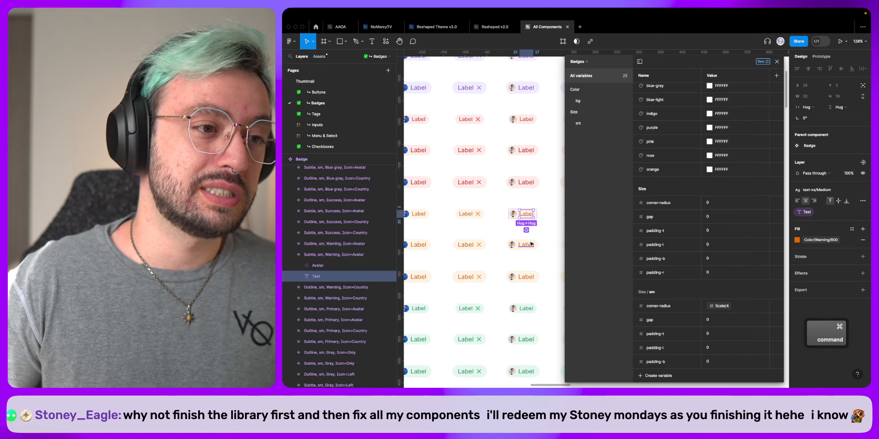
pyautogui.keyDown('super'); pyautogui.click(530, 245); pyautogui.keyUp('super')
pyautogui.keyDown('super'); pyautogui.click(526, 277); pyautogui.keyUp('super')
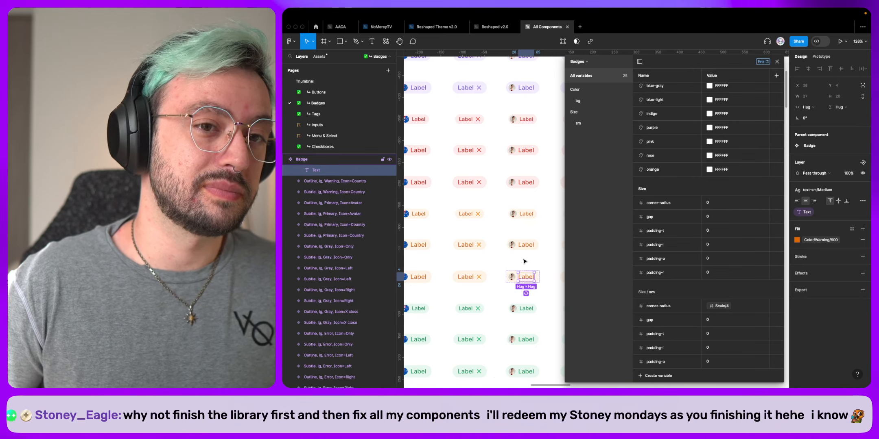
pyautogui.keyDown('super'); pyautogui.click(525, 247); pyautogui.keyUp('super')
pyautogui.keyDown('super'); pyautogui.click(526, 214); pyautogui.keyUp('super')
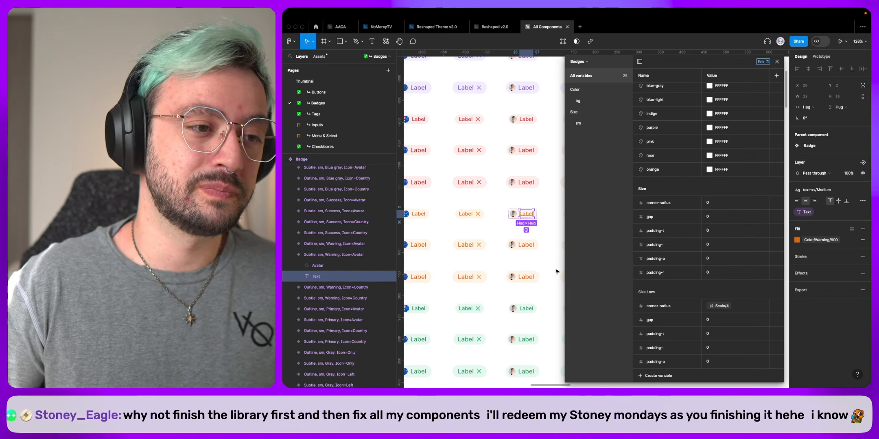
# Compare the auto layout padding of the md and lg Subtle Warning avatar badges.
pyautogui.click(535, 243)
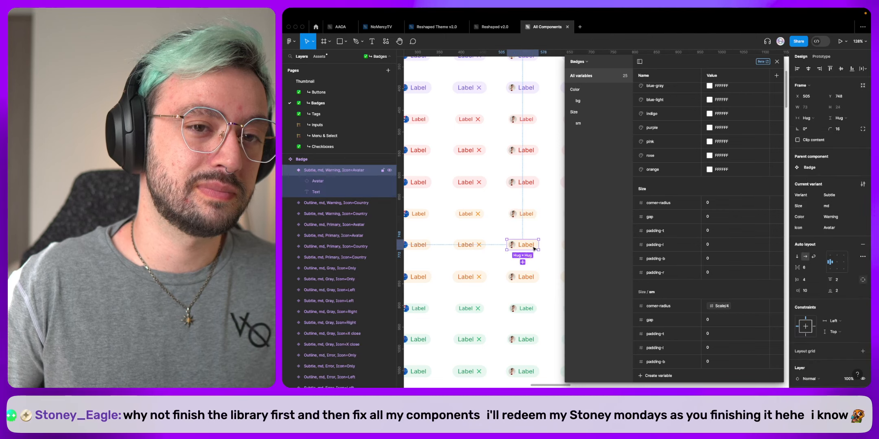
pyautogui.click(530, 271)
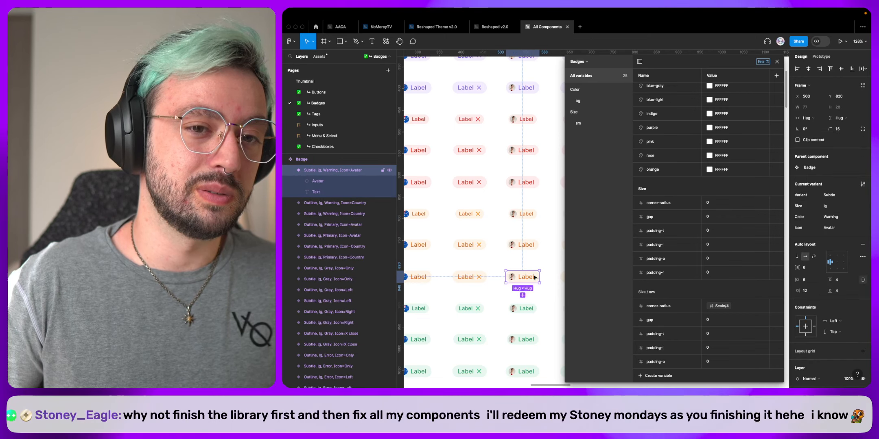
pyautogui.click(530, 248)
pyautogui.click(529, 280)
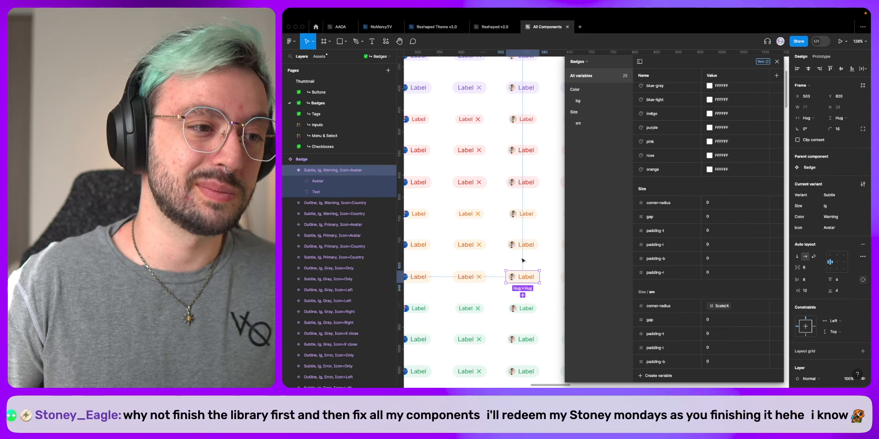
pyautogui.click(530, 247)
# Check the auto layout spacing of the Subtle Warning X close badges in sizes md, lg and sm.
pyautogui.click(466, 246)
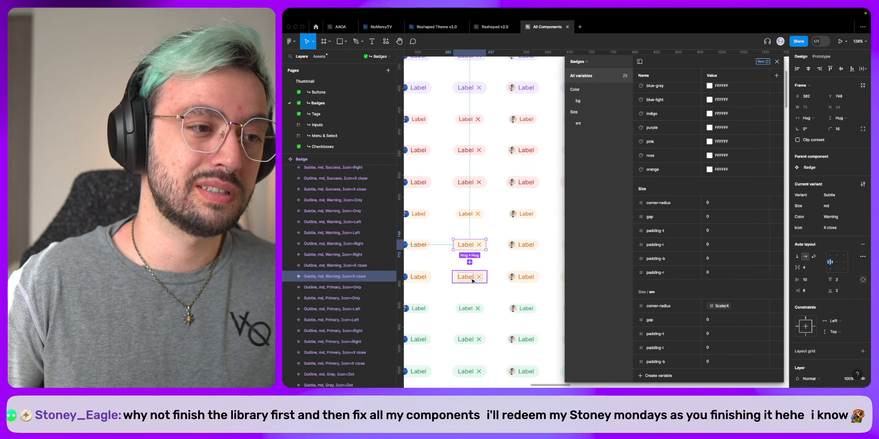
pyautogui.click(472, 280)
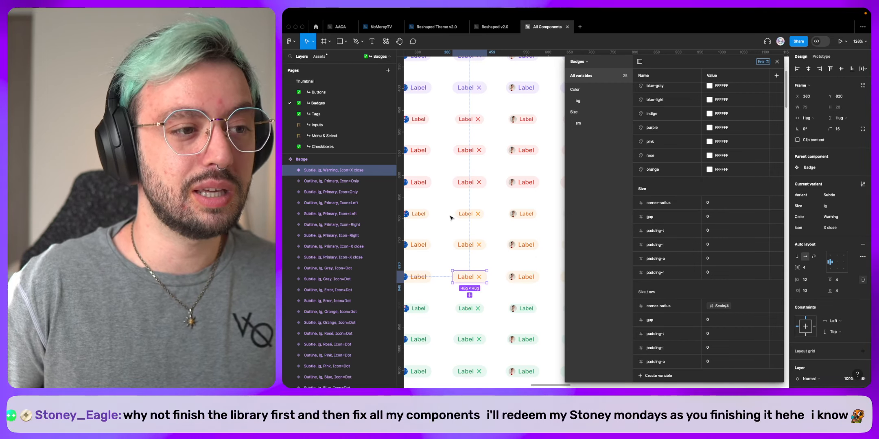
pyautogui.click(469, 214)
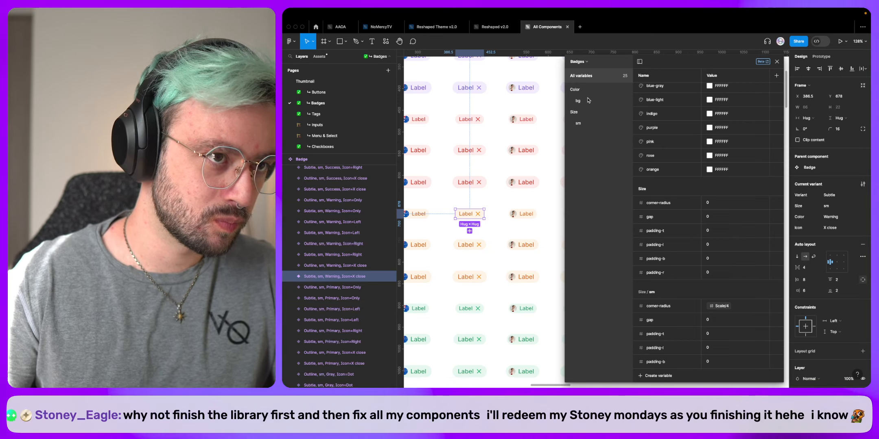
# Leave the Badges collection unchanged and return to the file browser with the Style Guides project.
pyautogui.click(586, 67)
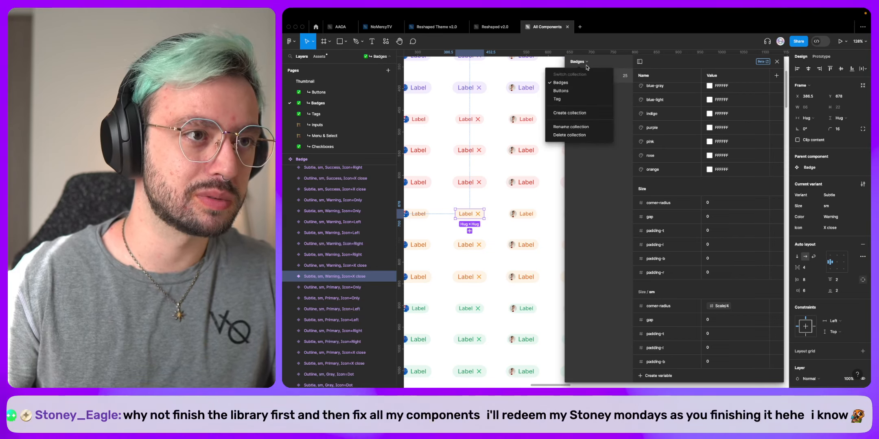
pyautogui.click(614, 42)
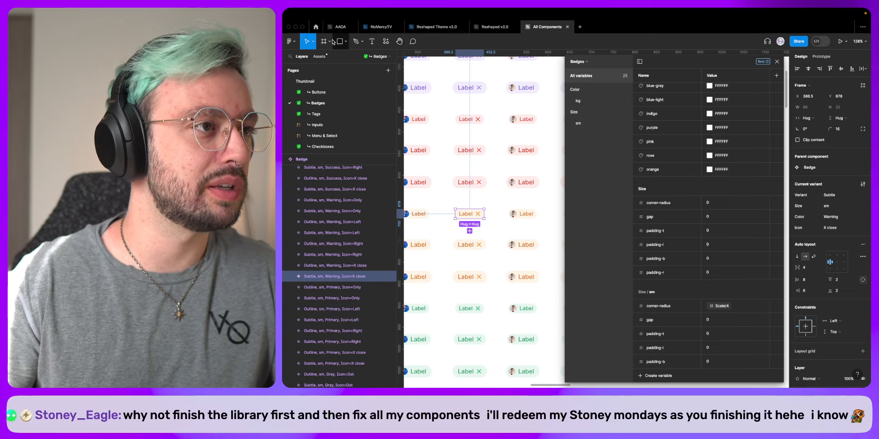
pyautogui.click(316, 27)
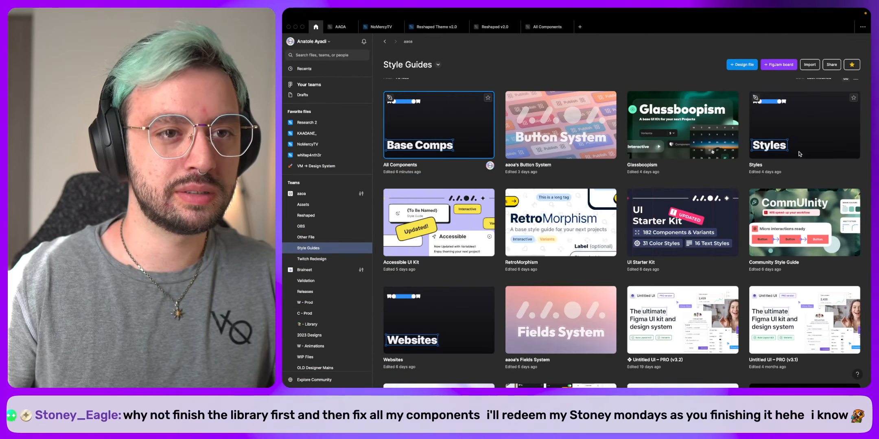
# Open the Styles file and bring up its Primitives variable collection with the Color group collapsed.
pyautogui.doubleClick(799, 154)
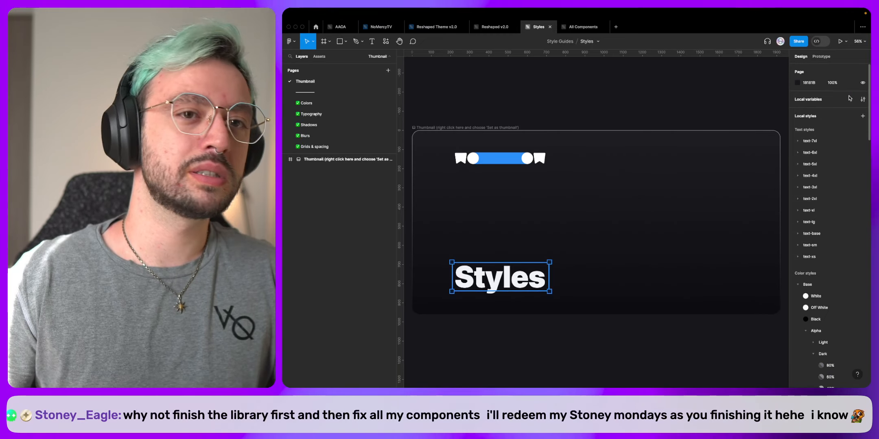
pyautogui.click(861, 100)
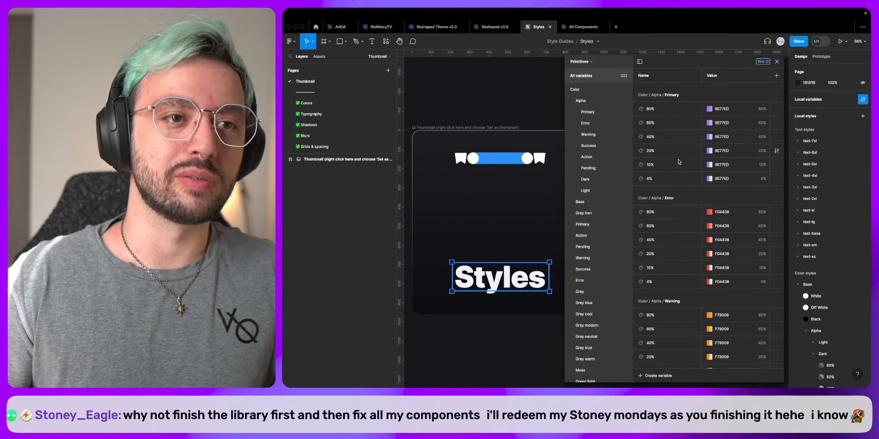
pyautogui.click(585, 62)
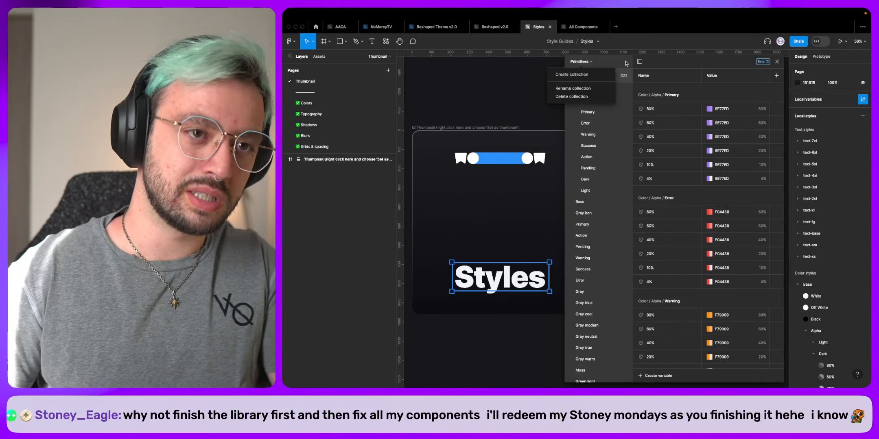
pyautogui.click(626, 64)
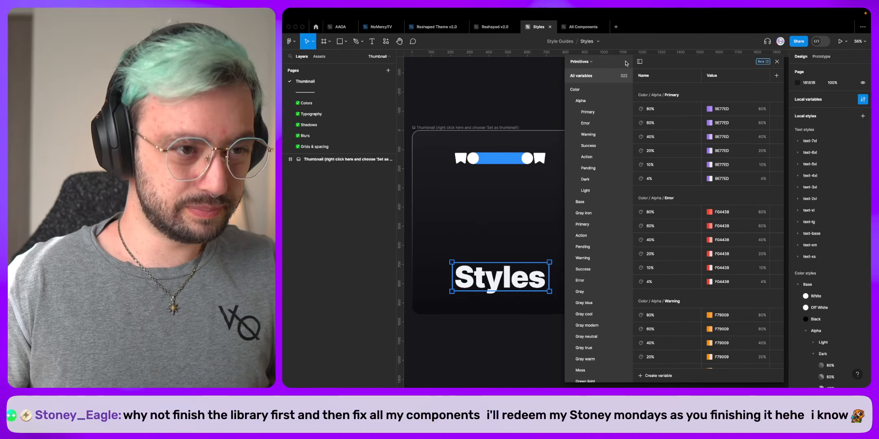
pyautogui.click(569, 90)
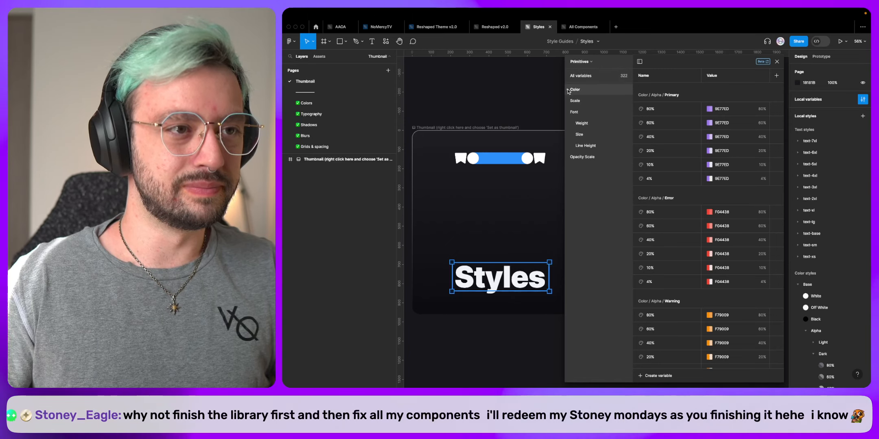
# Review the Font weight, size and line height variables and the Opacity Scale variables in Primitives.
pyautogui.click(568, 113)
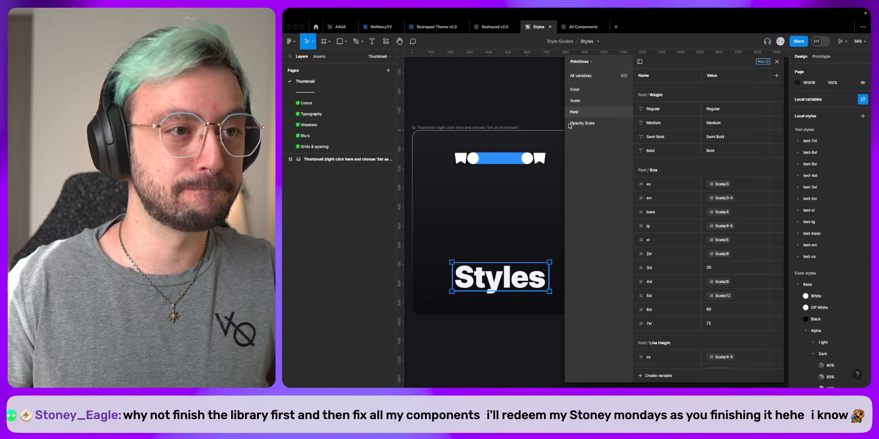
pyautogui.click(578, 124)
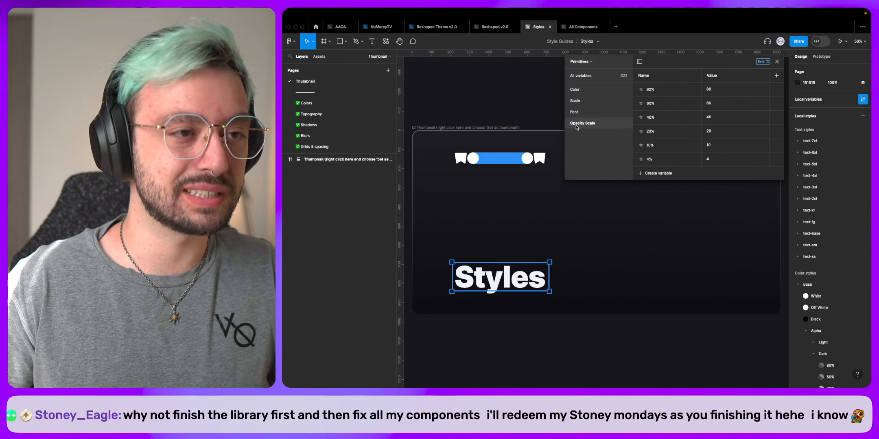
pyautogui.click(574, 114)
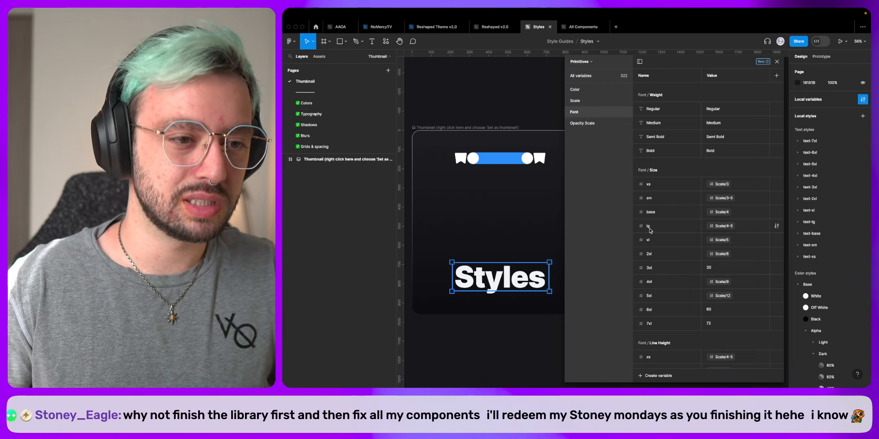
pyautogui.scroll(-3, 650, 231)
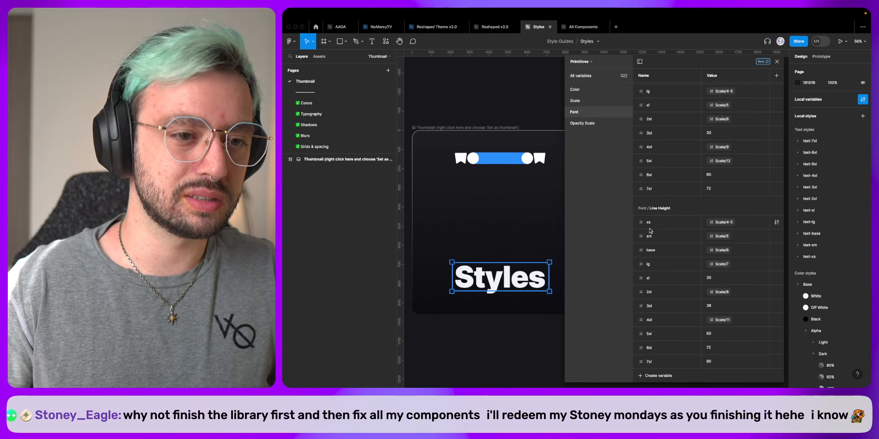
pyautogui.scroll(3, 650, 231)
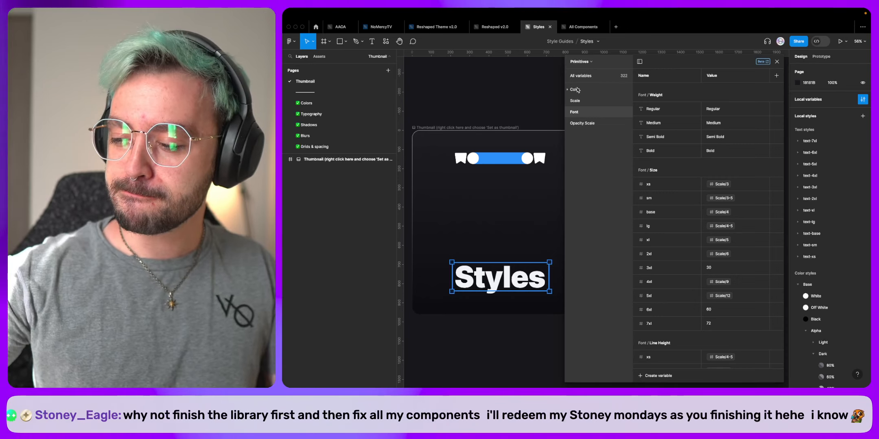
pyautogui.click(777, 61)
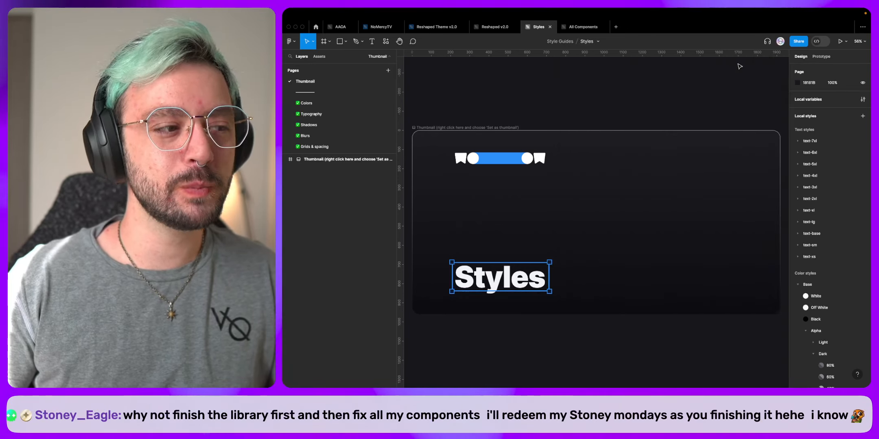
# Return to All Components, dismiss the Badges variables, and look over the Badge and Badge group sets with nothing selected.
pyautogui.click(576, 26)
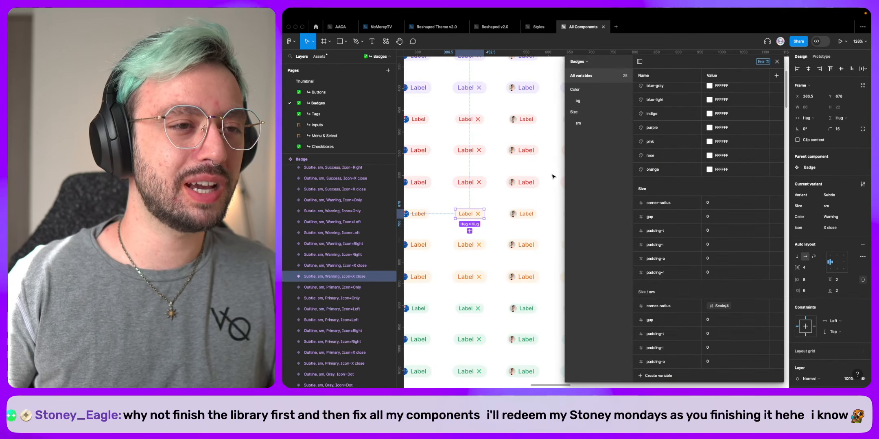
pyautogui.click(777, 61)
pyautogui.scroll(-5, 504, 209)
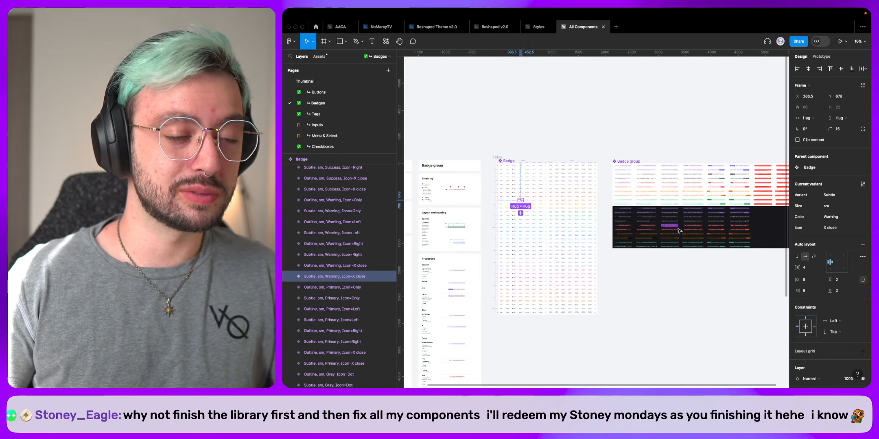
pyautogui.scroll(5, 671, 235)
pyautogui.scroll(-4, 617, 232)
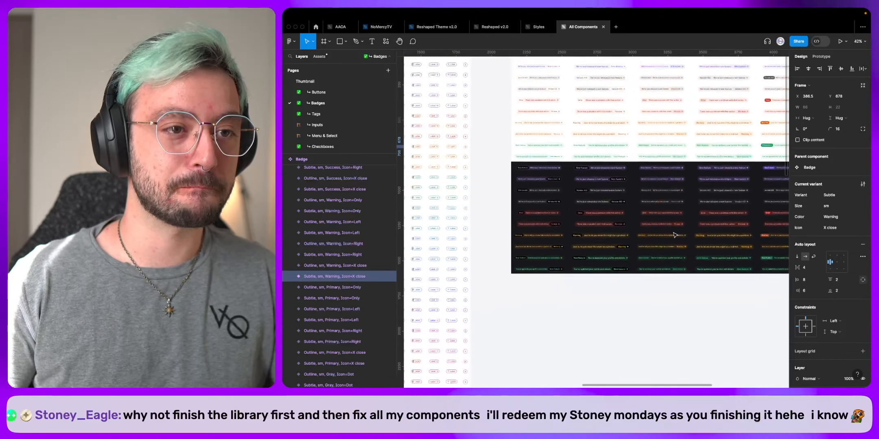
pyautogui.hscroll(-4, 618, 232)
pyautogui.scroll(1, 617, 232)
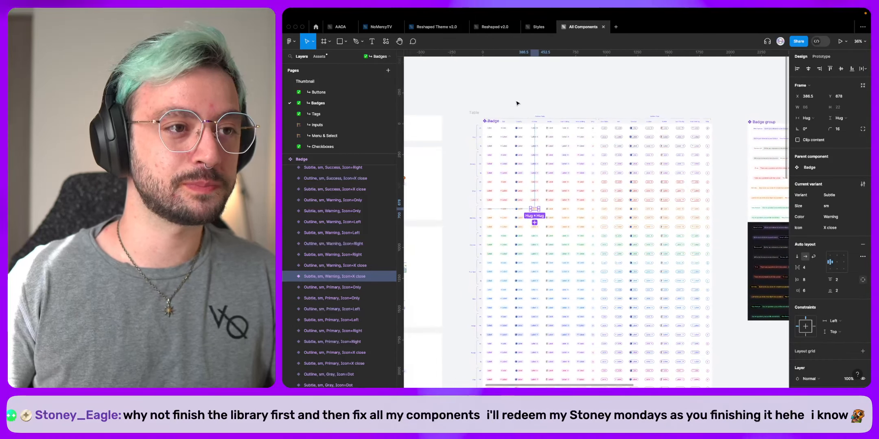
pyautogui.click(515, 100)
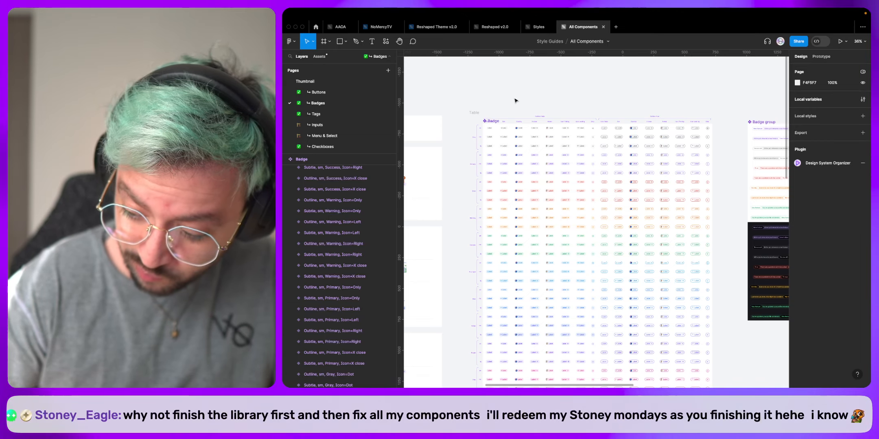
pyautogui.moveTo(481, 14)
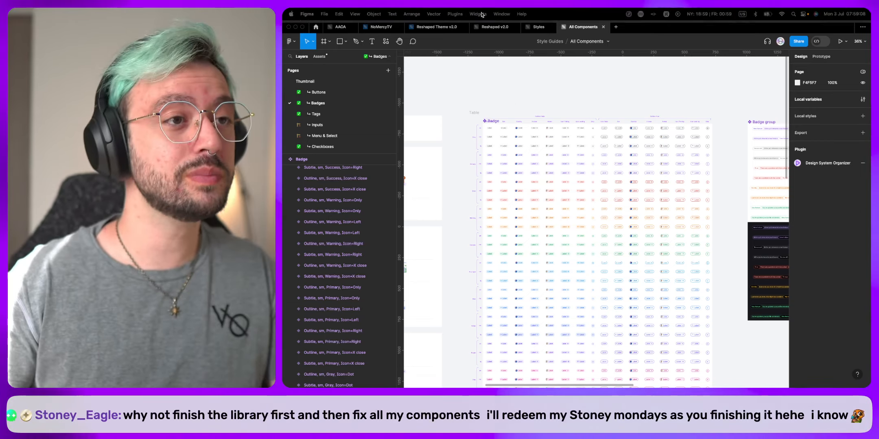
# Create a new variable collection named Communication in the Styles file.
pyautogui.click(539, 27)
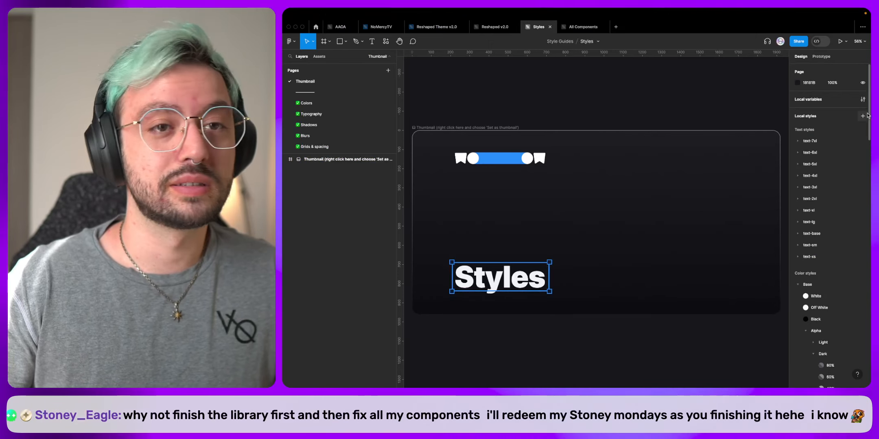
pyautogui.click(863, 100)
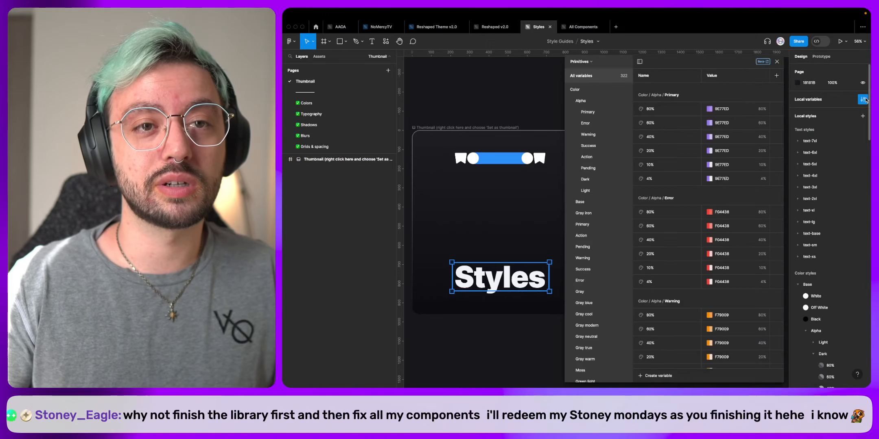
pyautogui.click(591, 62)
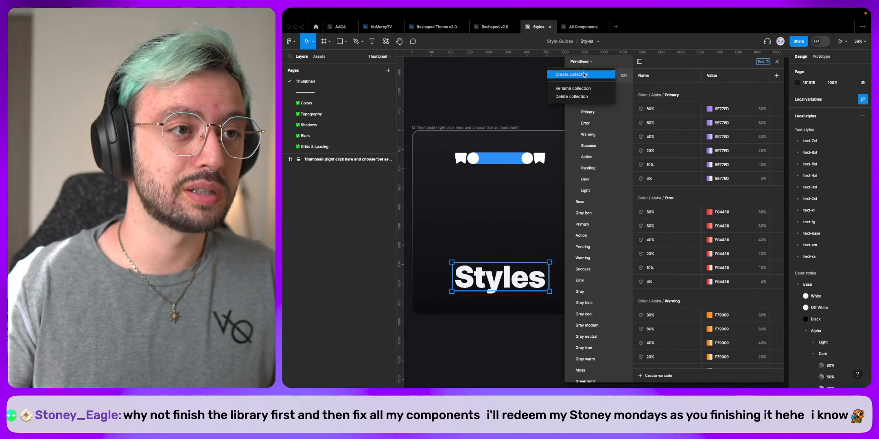
pyautogui.click(584, 74)
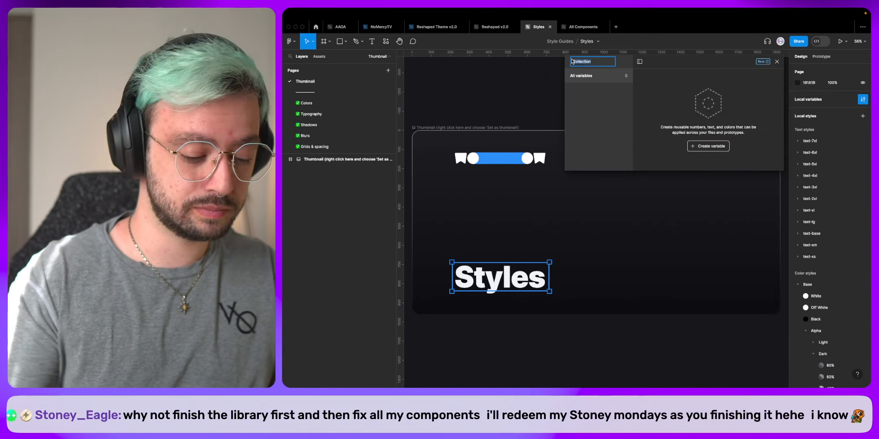
pyautogui.write('Communication')
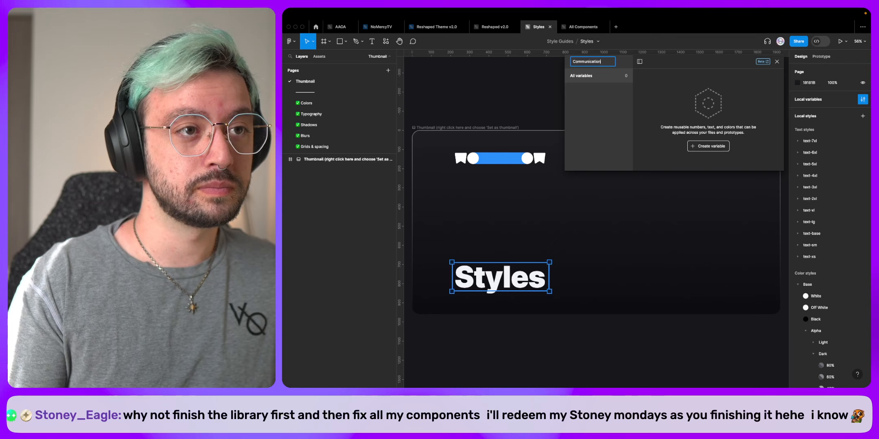
pyautogui.press('Return')
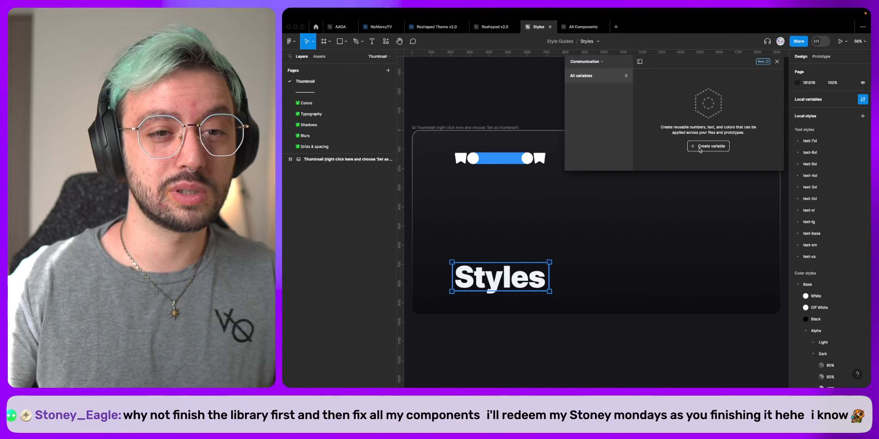
# Add two color variables named 100 and 300 to the Communication collection, following the Gray iron shade numbers.
pyautogui.scroll(-10, 845, 269)
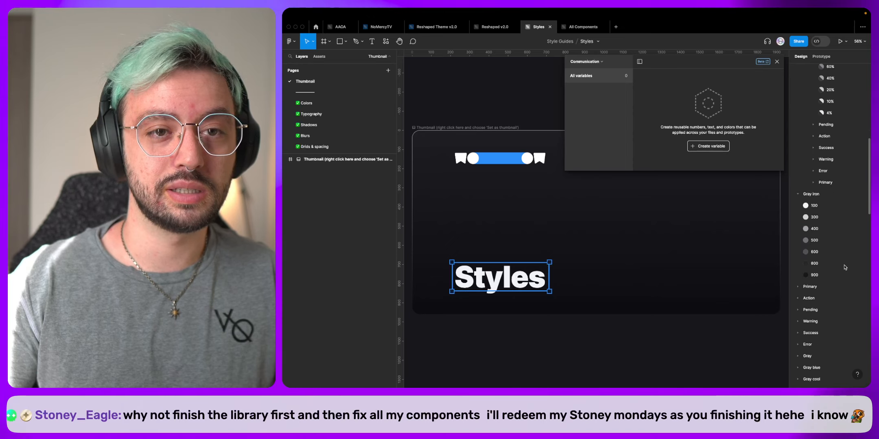
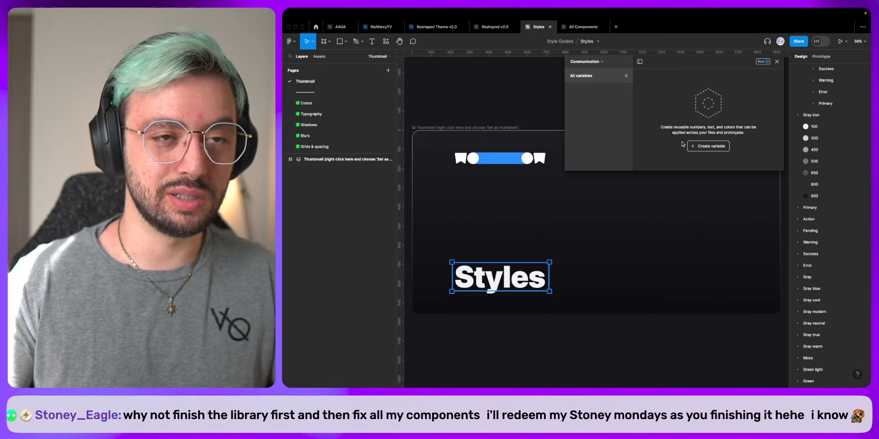
pyautogui.click(704, 150)
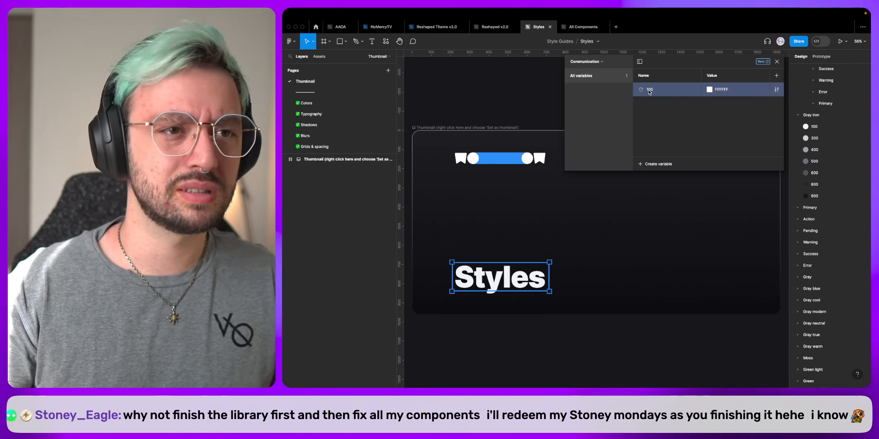
pyautogui.hotkey('shift', 'Return')
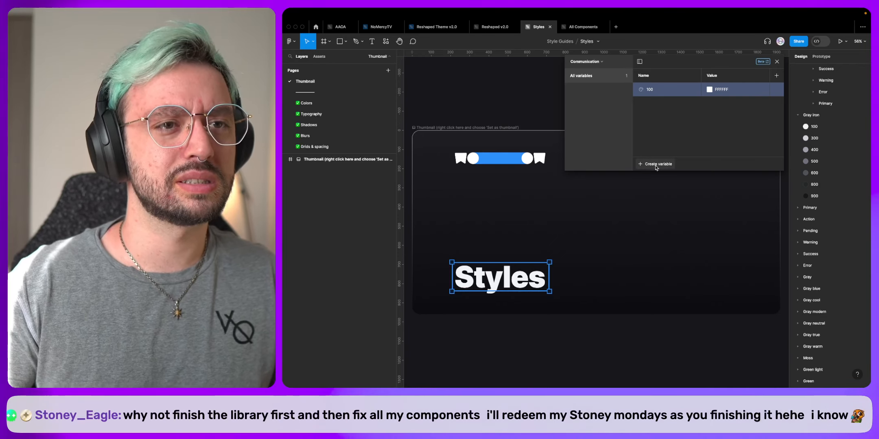
pyautogui.click(655, 178)
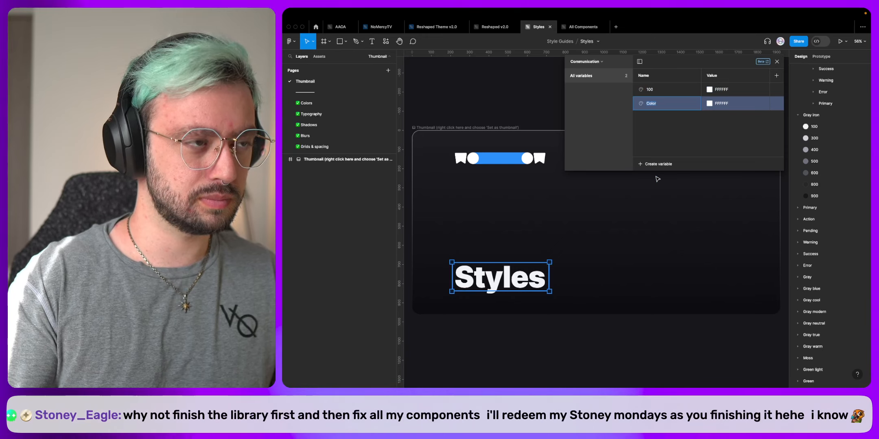
pyautogui.write('300')
# Add color variables named 400 and 500 to the Communication collection.
pyautogui.click(656, 164)
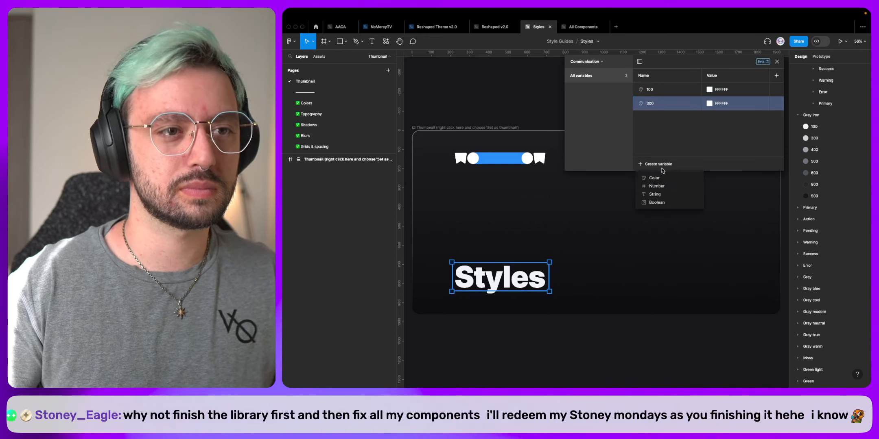
pyautogui.click(655, 179)
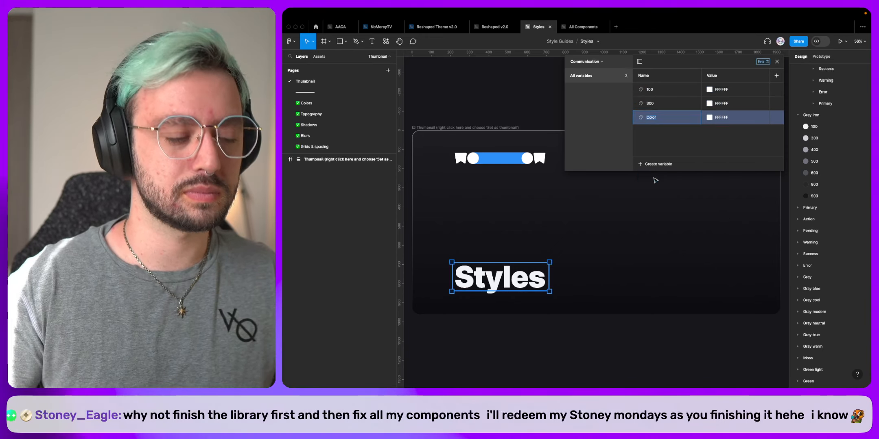
pyautogui.click(672, 167)
pyautogui.click(647, 178)
pyautogui.write('500')
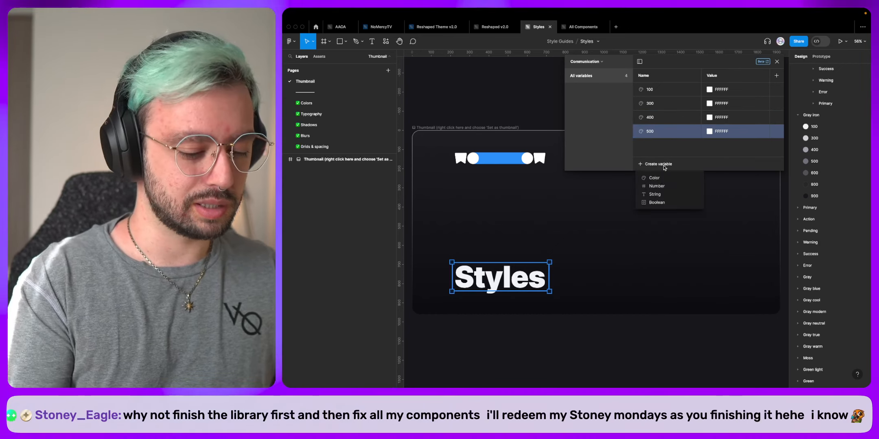
# Add color variables named 600, 800 and 900 to the Communication collection, in ascending order.
pyautogui.click(667, 178)
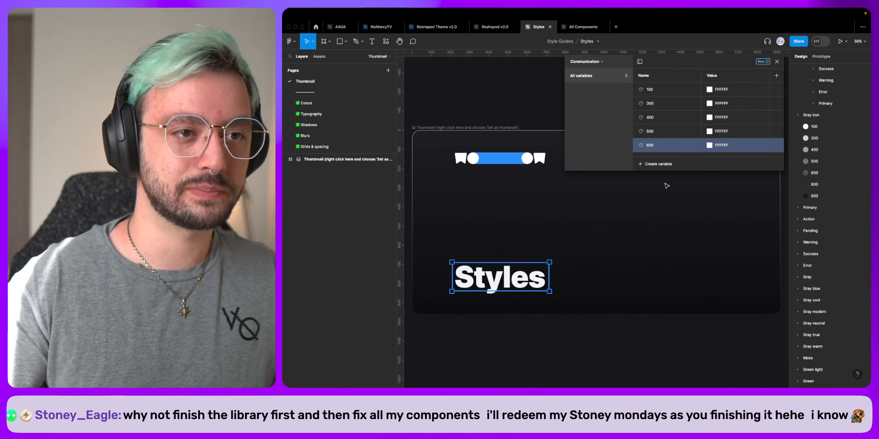
pyautogui.click(658, 165)
pyautogui.click(660, 178)
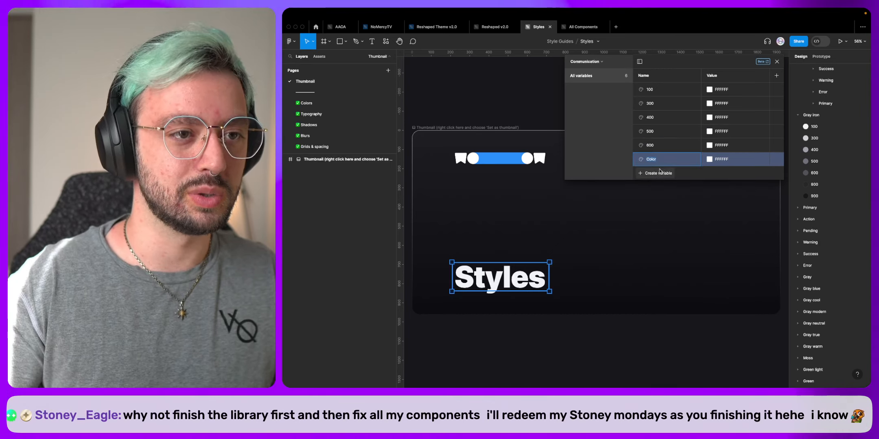
pyautogui.click(654, 186)
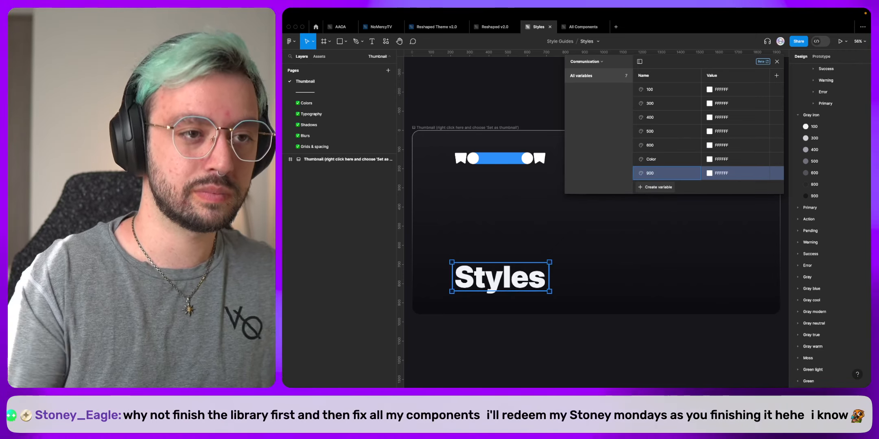
pyautogui.click(653, 160)
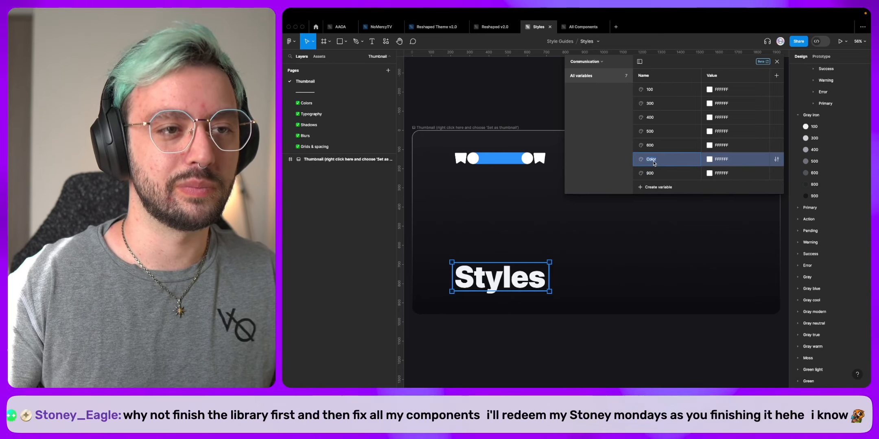
pyautogui.write('800')
pyautogui.press('Return')
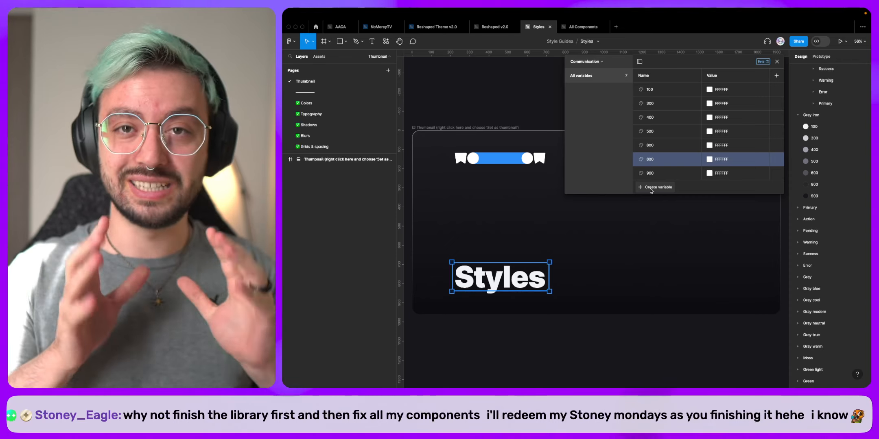
# Add a color variable named Depracated/25 to the Communication collection, placing shade 25 in a Depracated group.
pyautogui.click(655, 187)
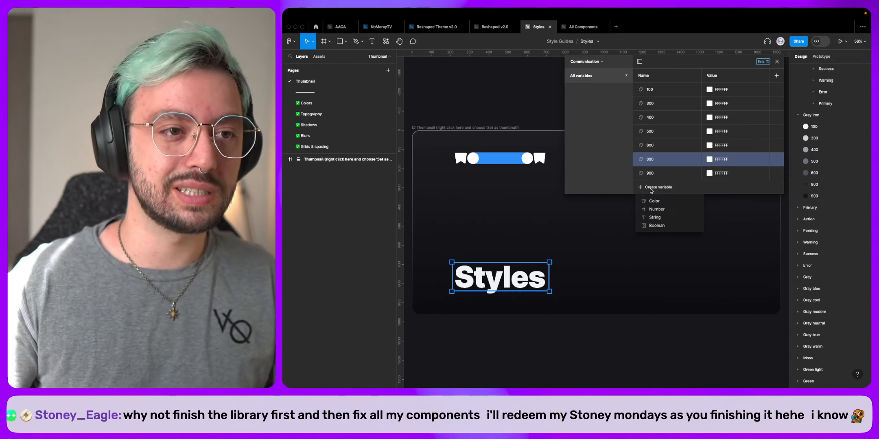
pyautogui.click(655, 198)
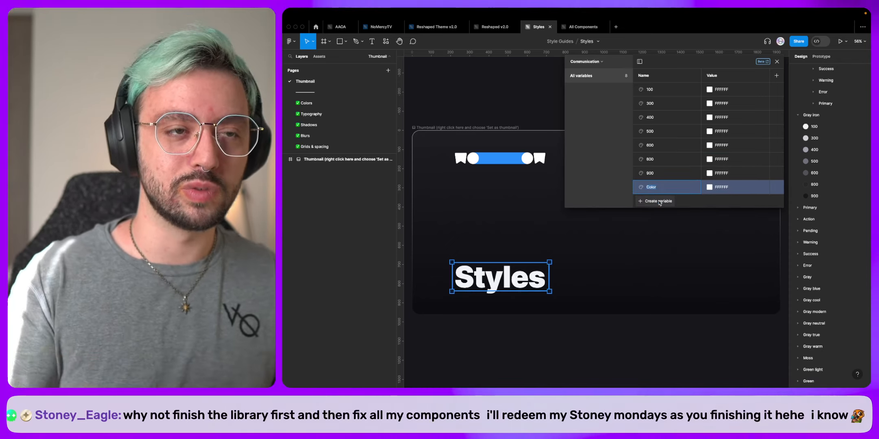
pyautogui.write('De')
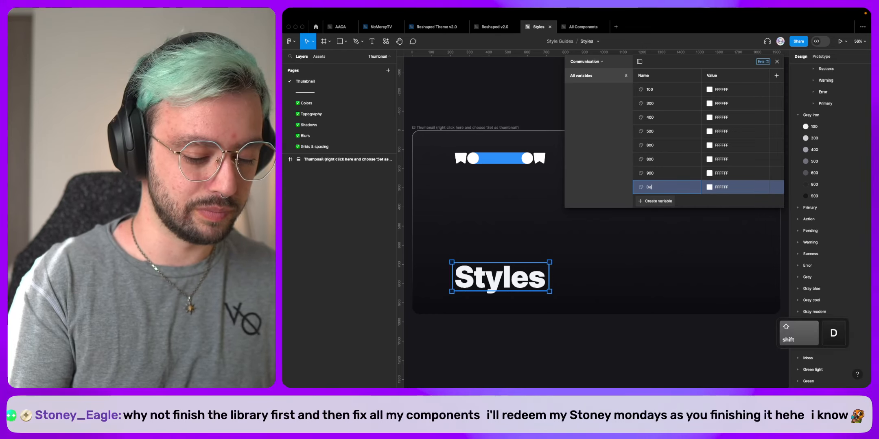
pyautogui.write('pracated')
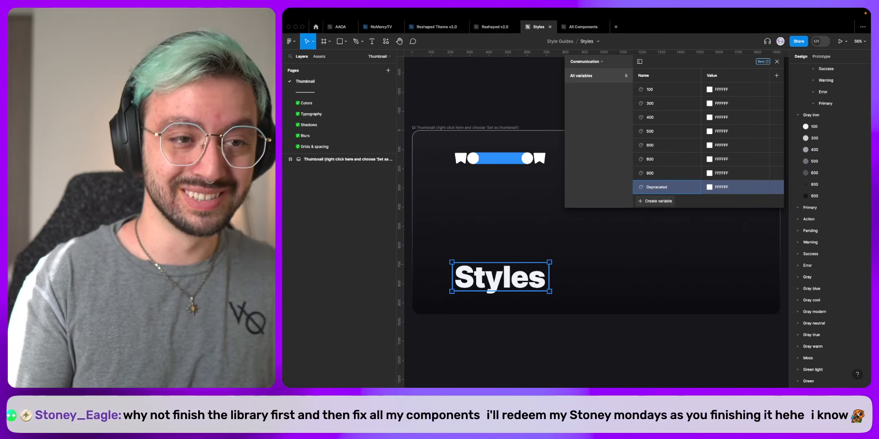
pyautogui.write('/25')
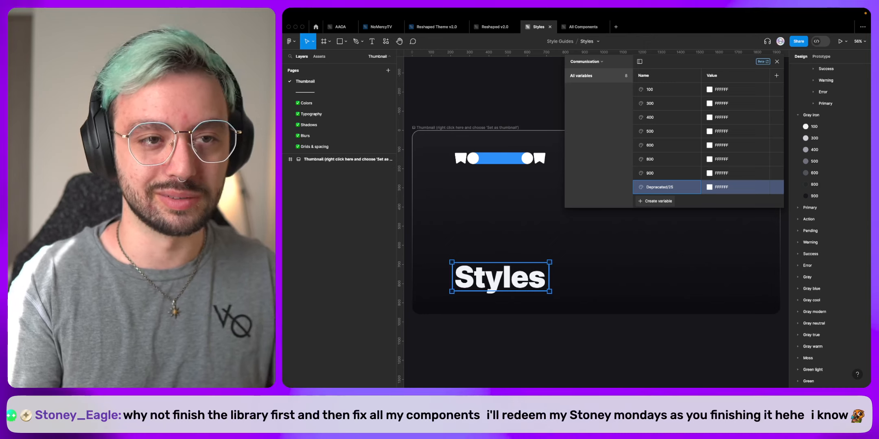
pyautogui.press('Return')
# Add color variables named 50 and 200 inside the Depracated group.
pyautogui.click(580, 89)
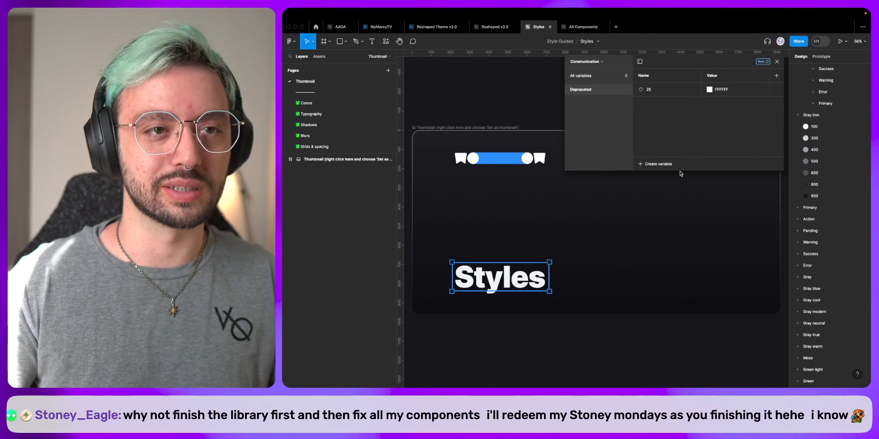
pyautogui.click(658, 164)
pyautogui.click(661, 179)
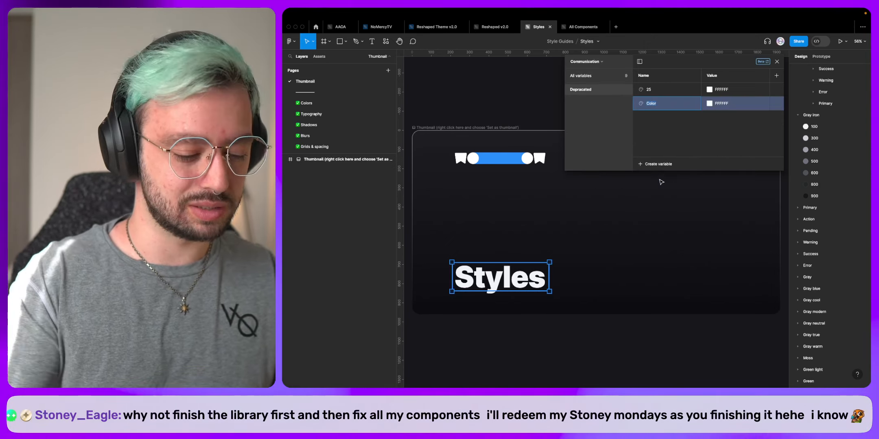
pyautogui.write('50')
pyautogui.click(659, 164)
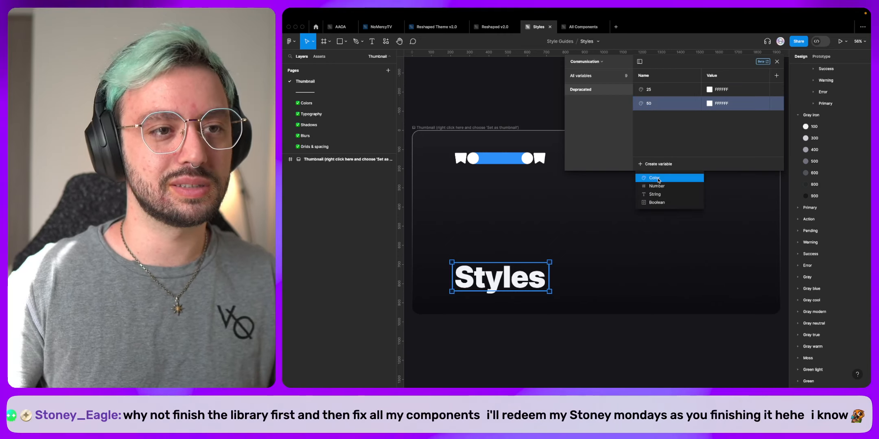
pyautogui.click(658, 178)
pyautogui.write('200')
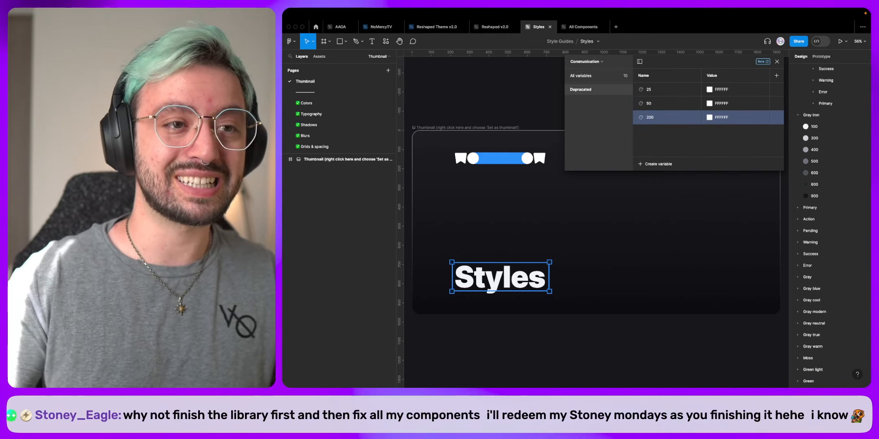
# Add color variables named 700 and 950 to the Depracated group and return to the list of all variables.
pyautogui.click(658, 164)
pyautogui.click(660, 179)
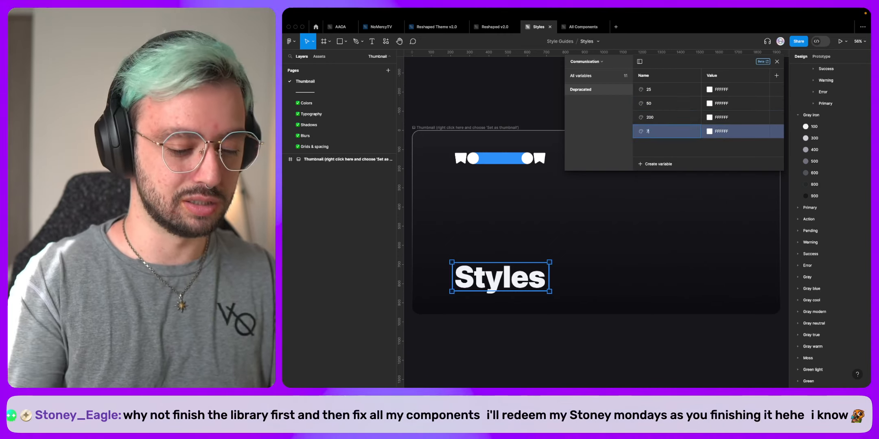
pyautogui.click(660, 163)
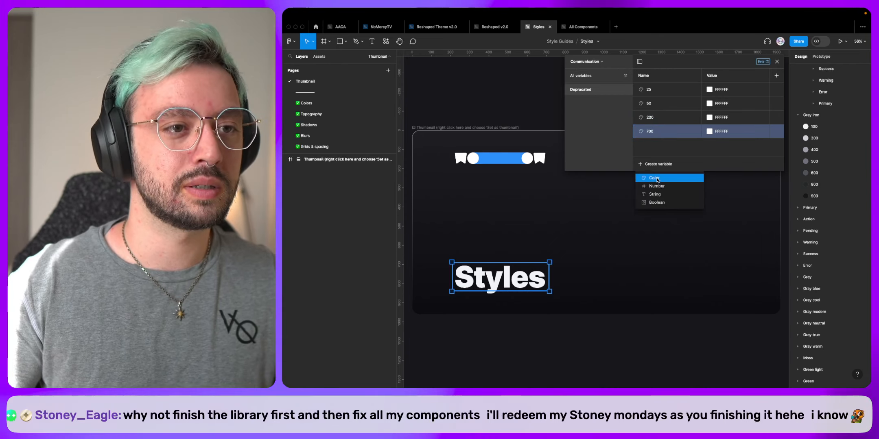
pyautogui.click(659, 179)
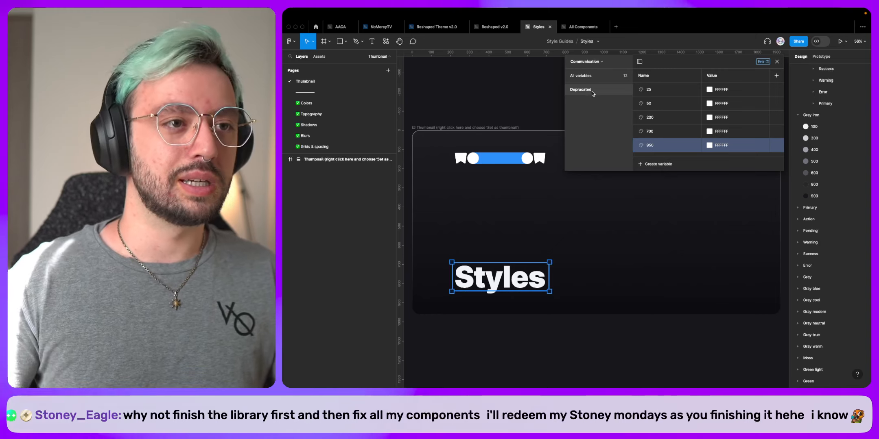
pyautogui.click(589, 76)
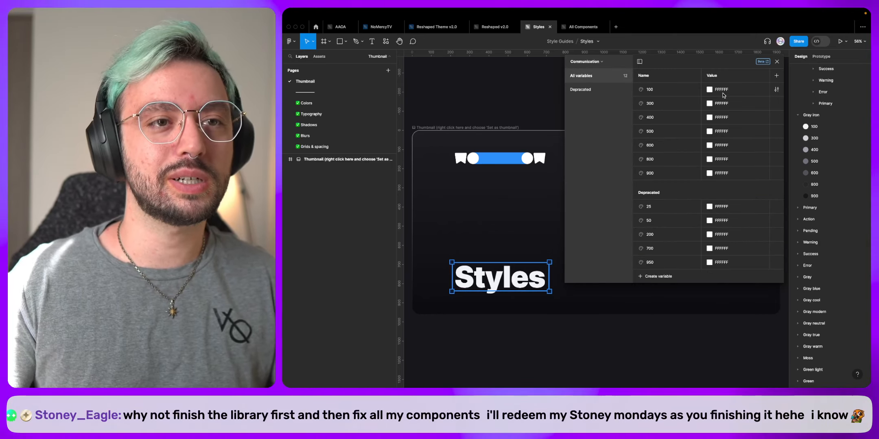
# Link the ungrouped color variable 100 in the Communication collection to the library color Color/Error/100.
pyautogui.click(710, 89)
pyautogui.click(738, 100)
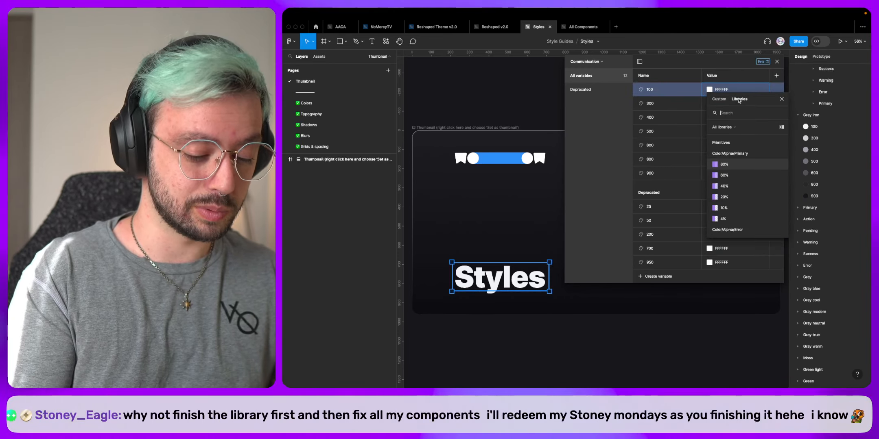
pyautogui.write('er')
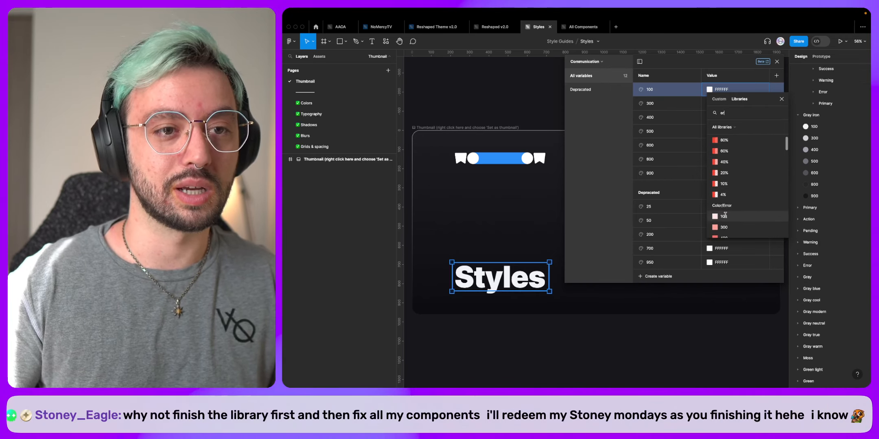
pyautogui.click(725, 229)
# Link the value of color variable 300 to the library color Color/Error/300, searching the libraries for "erro".
pyautogui.click(709, 103)
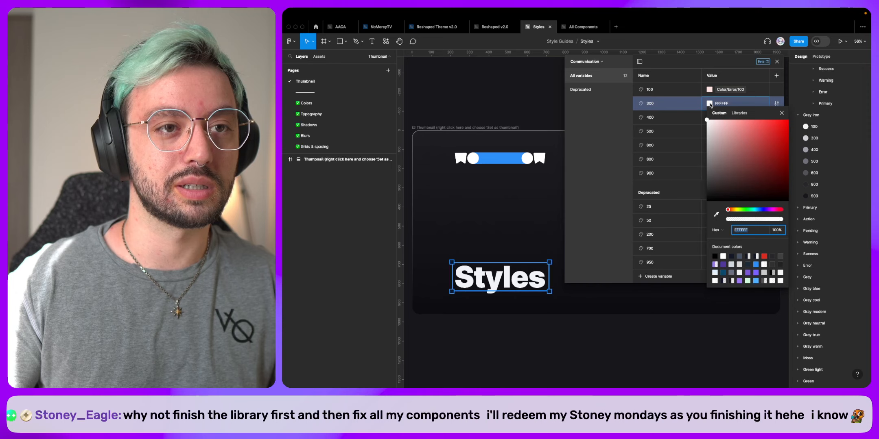
pyautogui.click(739, 113)
pyautogui.write('erro')
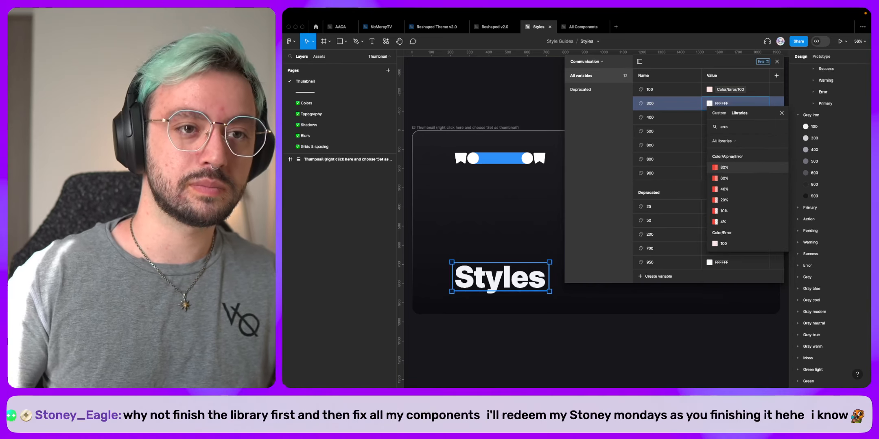
pyautogui.scroll(-3, 750, 236)
pyautogui.click(733, 189)
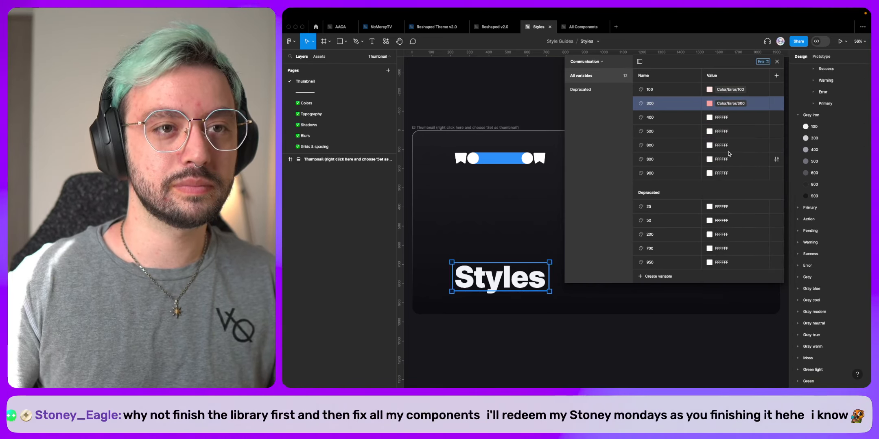
# Link the value of color variable 400 to the library color Color/Error/400, searching the libraries for "erro".
pyautogui.click(710, 118)
pyautogui.click(741, 127)
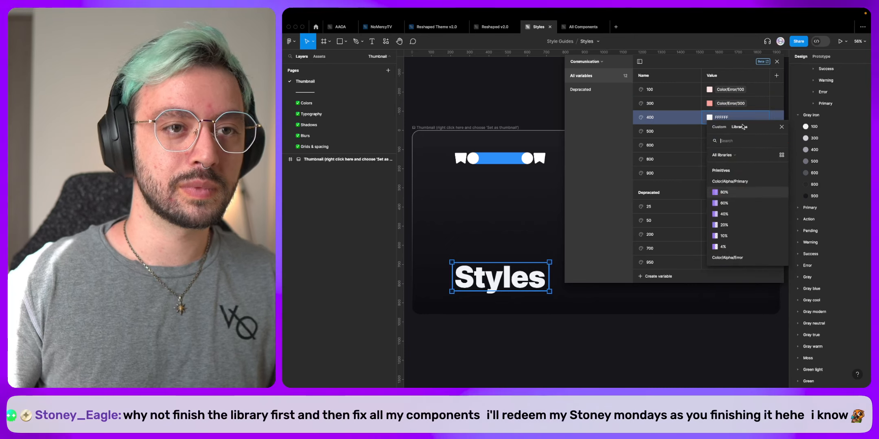
pyautogui.write('erro')
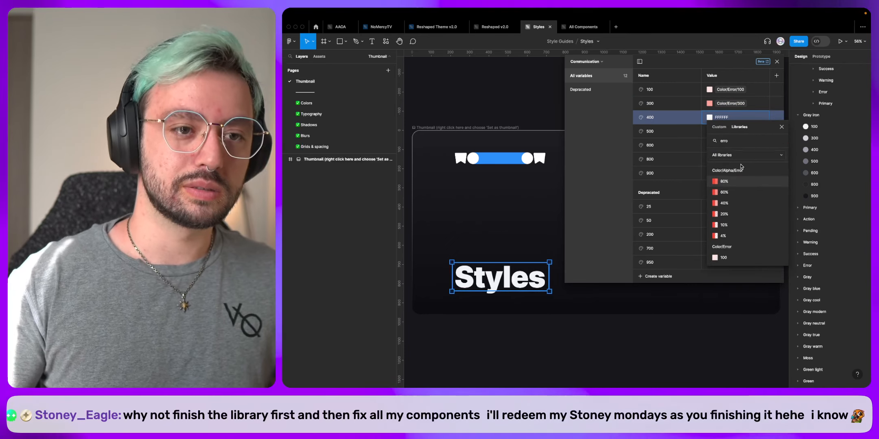
pyautogui.scroll(-2, 729, 228)
pyautogui.click(729, 257)
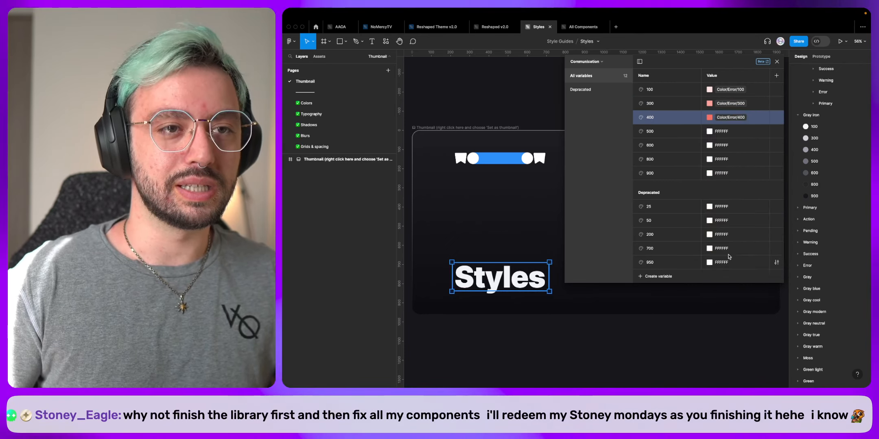
# Link the value of color variable 500 to the library color Color/Error/500, searching the libraries for "erro".
pyautogui.click(709, 132)
pyautogui.click(738, 141)
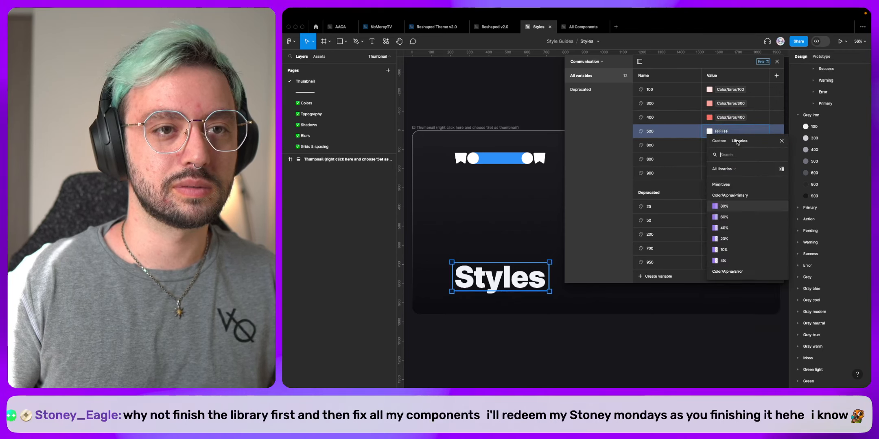
pyautogui.scroll(-10, 724, 204)
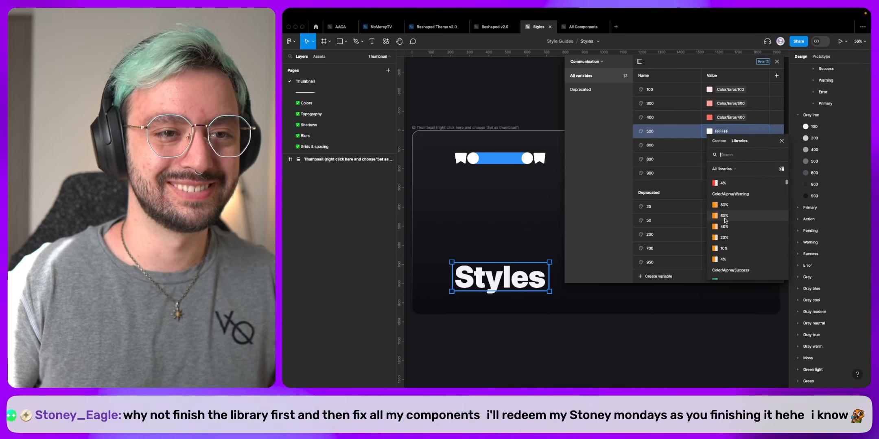
pyautogui.write('erro')
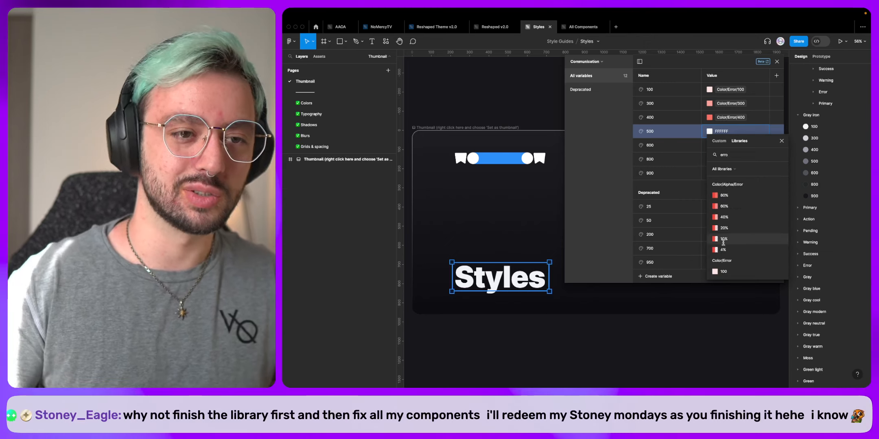
pyautogui.click(724, 273)
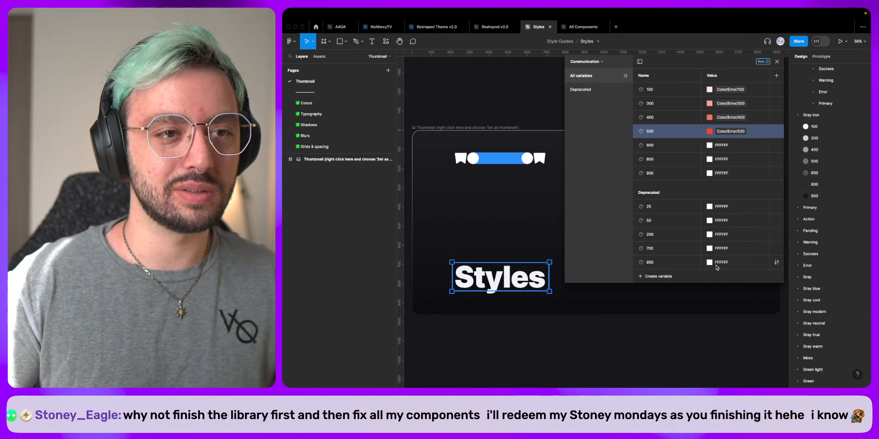
# Link the value of color variable 600 to the library color Color/Error/600, searching the libraries for "erro".
pyautogui.click(709, 146)
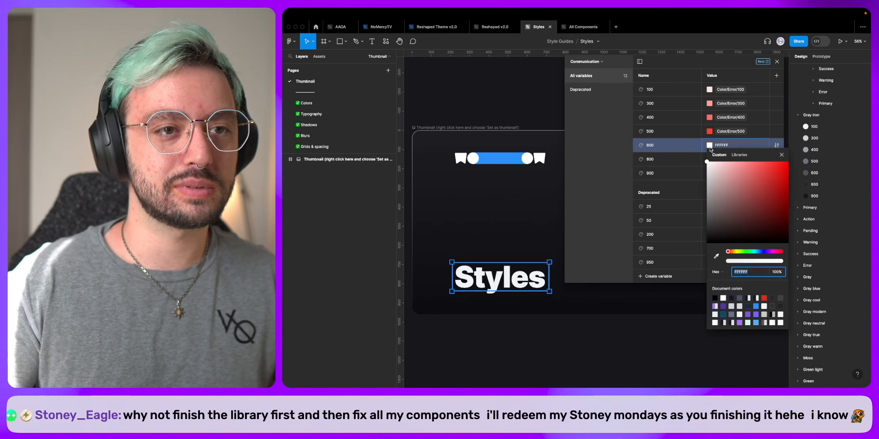
pyautogui.click(739, 155)
pyautogui.write('erro')
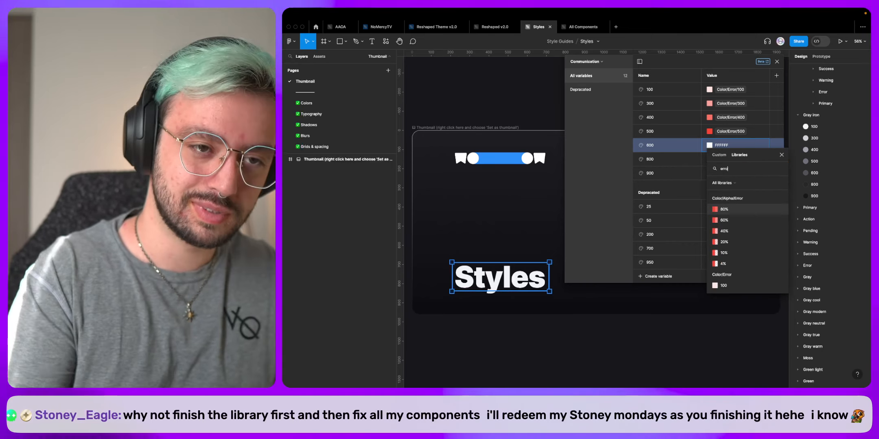
pyautogui.scroll(-3, 744, 246)
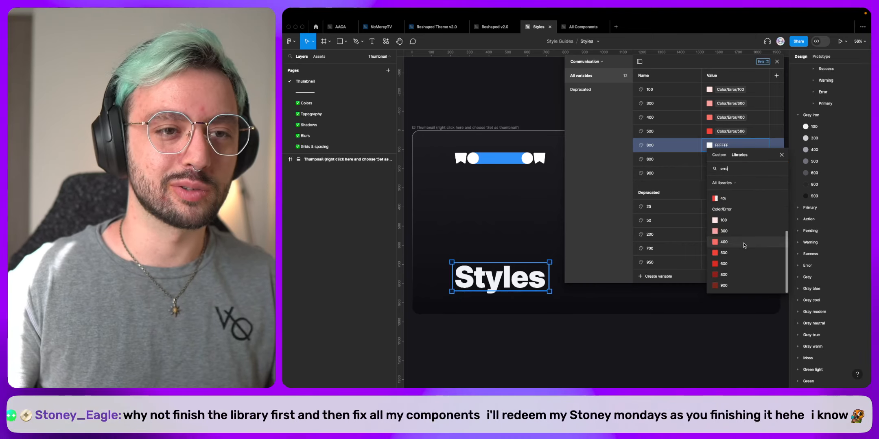
pyautogui.click(724, 263)
# Link the value of color variable 800 to the library color Color/Error/800, searching the libraries for "erro".
pyautogui.click(710, 160)
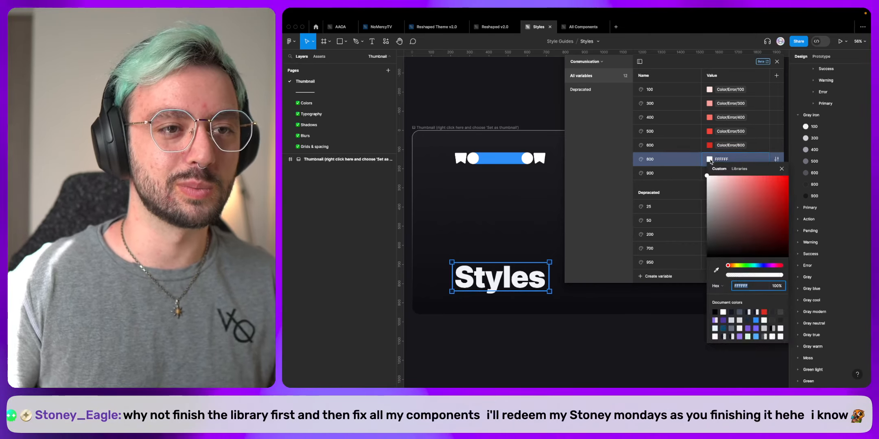
pyautogui.click(732, 170)
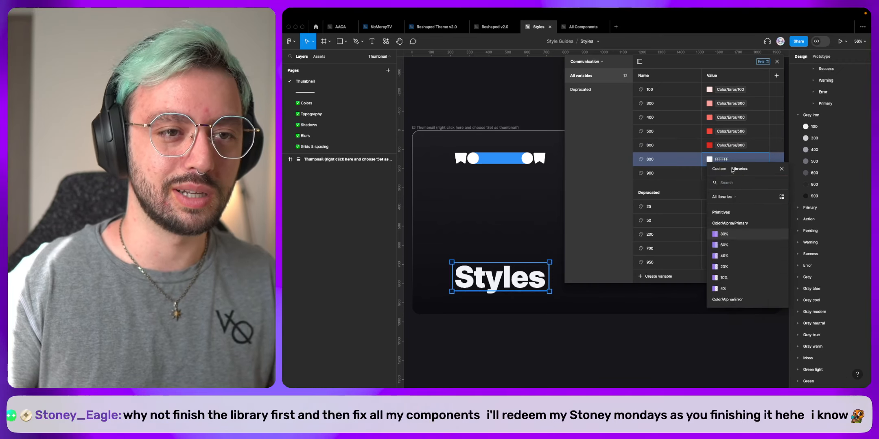
pyautogui.write('erro')
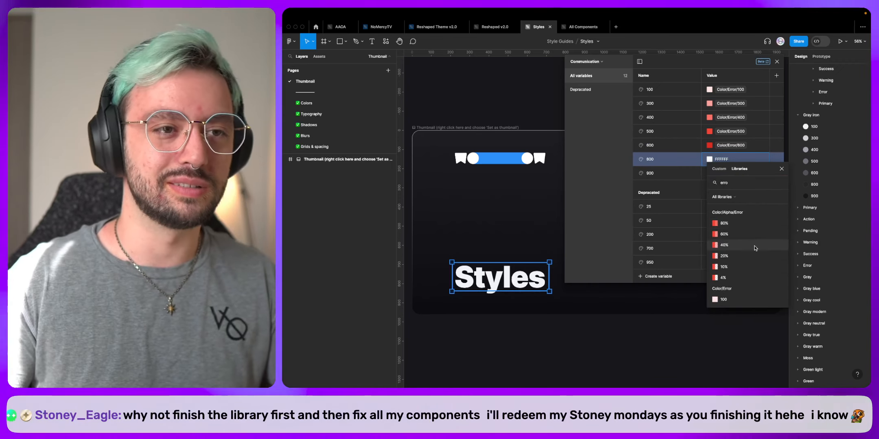
pyautogui.scroll(-3, 755, 248)
pyautogui.click(727, 289)
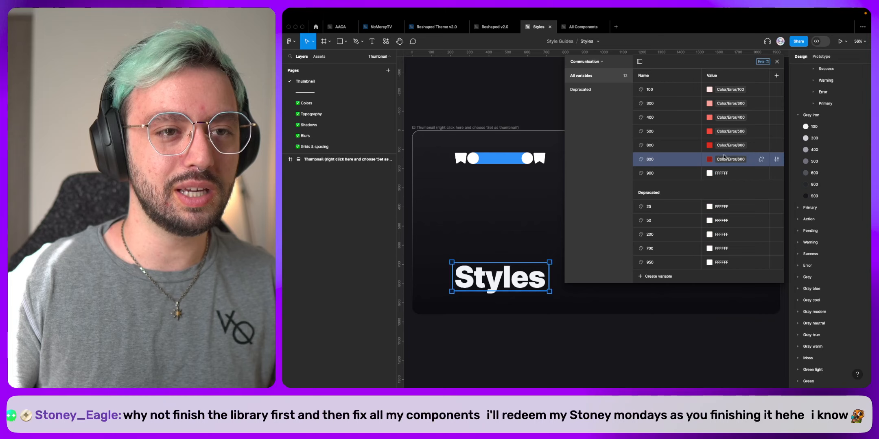
# Link the value of color variable 900 to the library color Color/Error/900, searching the libraries for "erro".
pyautogui.click(709, 173)
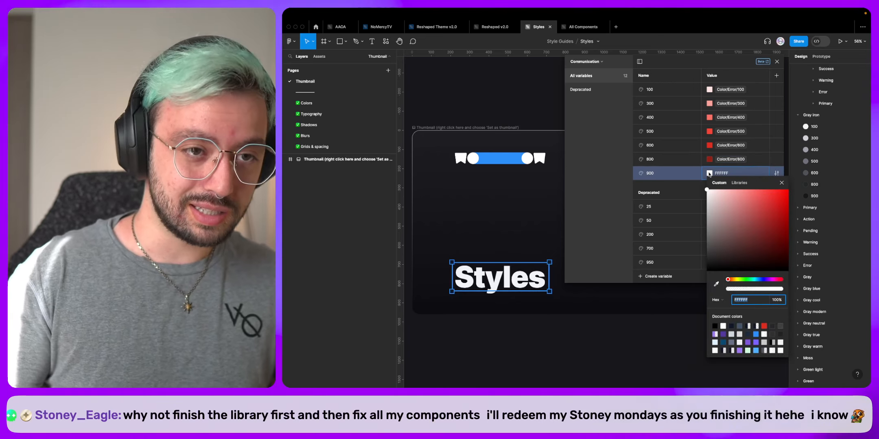
pyautogui.click(738, 183)
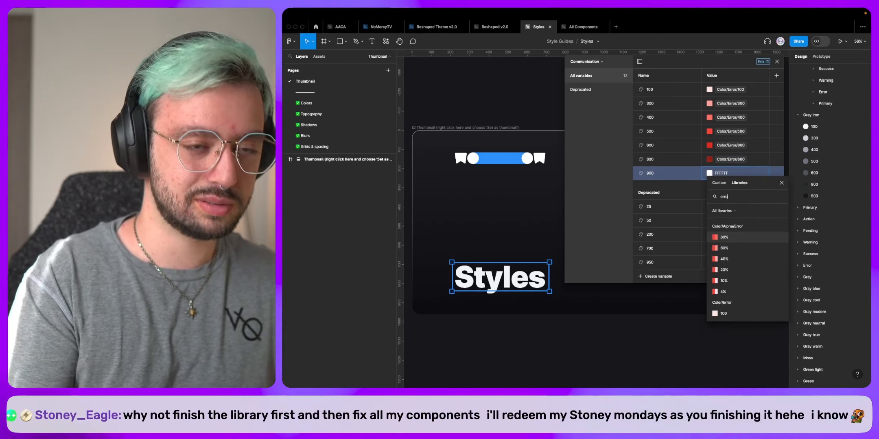
pyautogui.scroll(-5, 732, 265)
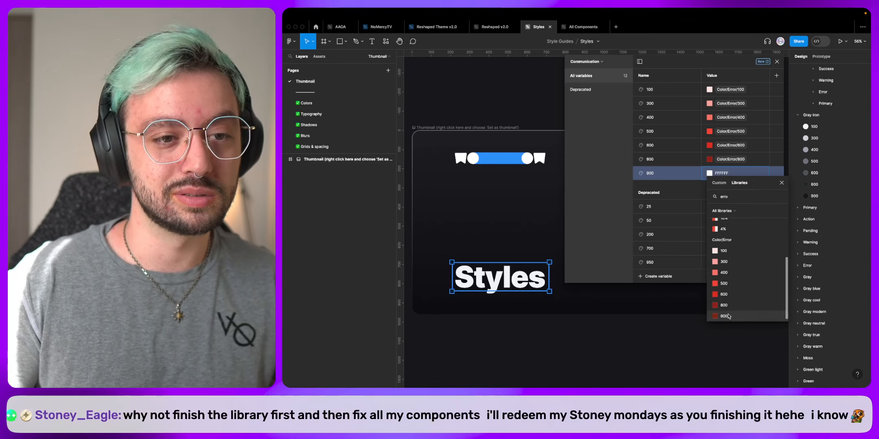
pyautogui.click(710, 235)
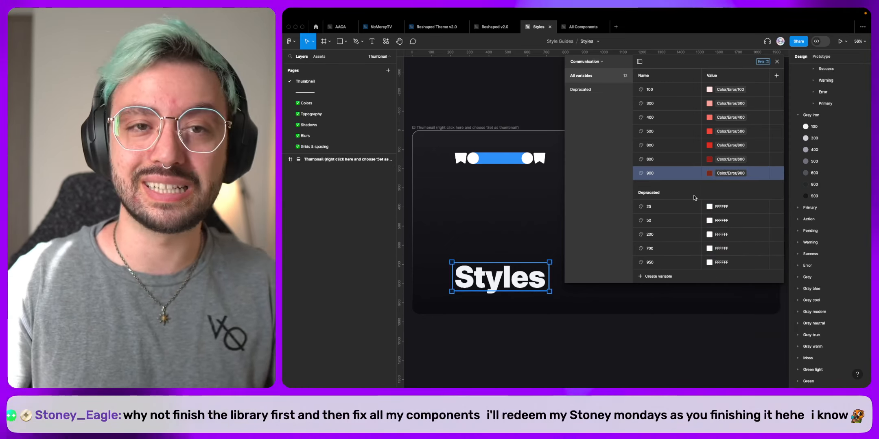
pyautogui.click(728, 159)
pyautogui.click(694, 195)
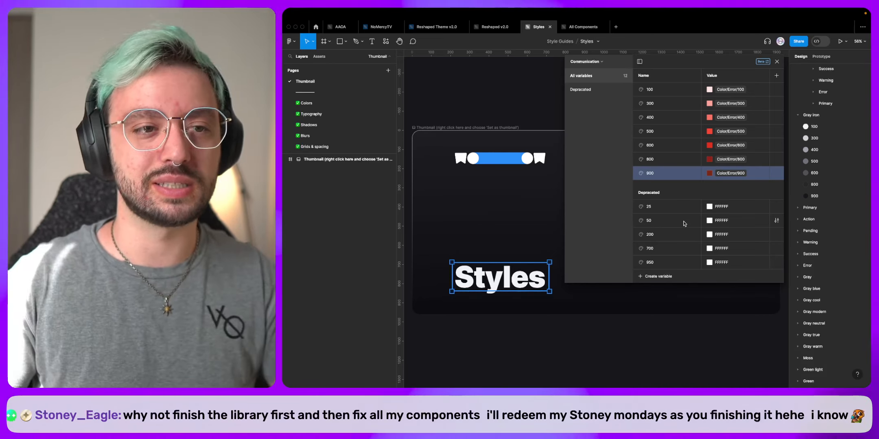
# Link variable 25 in the Deprecated group to the library color Color/Error/100, searching the libraries for "100".
pyautogui.click(709, 207)
pyautogui.click(745, 208)
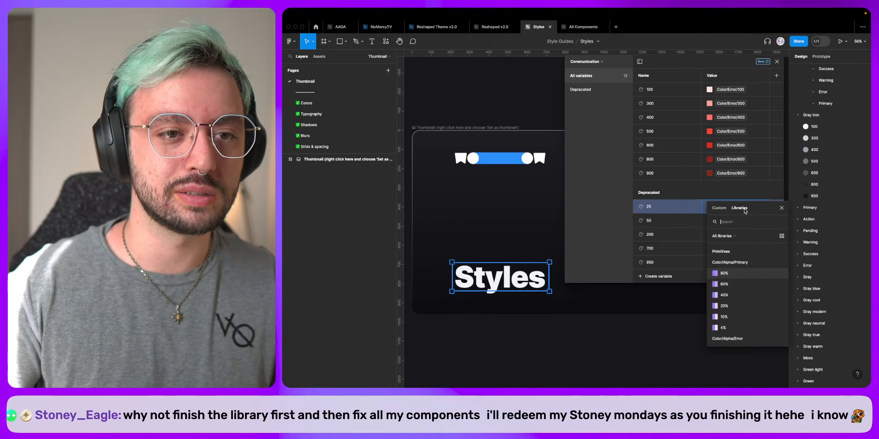
pyautogui.write('100')
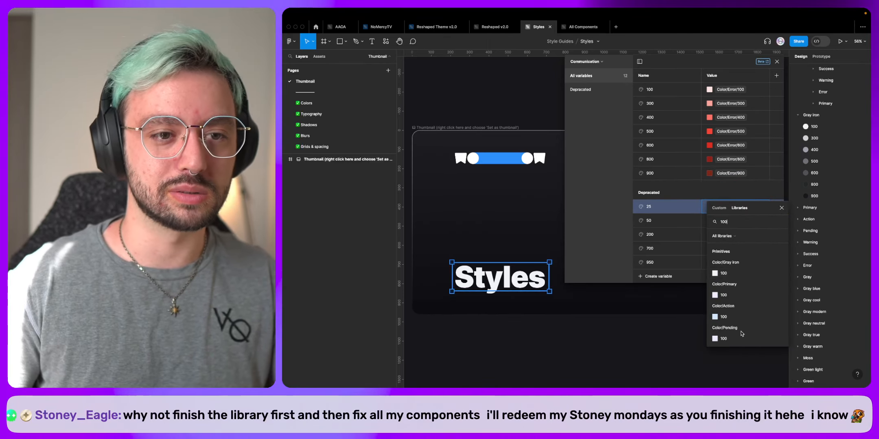
pyautogui.scroll(-2, 741, 320)
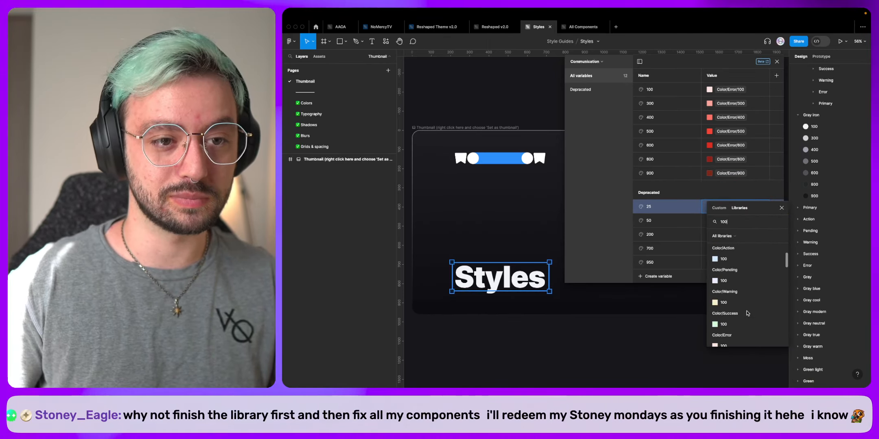
pyautogui.click(745, 333)
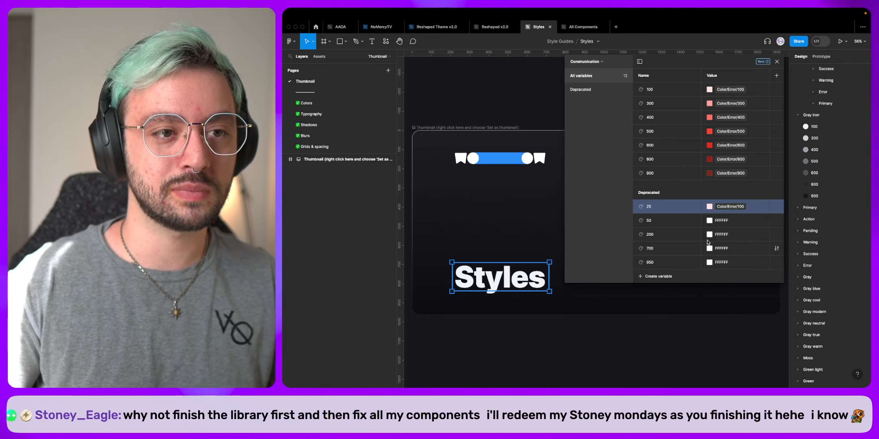
# Link variable 50 in the Deprecated group to the library color Color/Error/100, searching the libraries for "100".
pyautogui.click(709, 221)
pyautogui.click(740, 208)
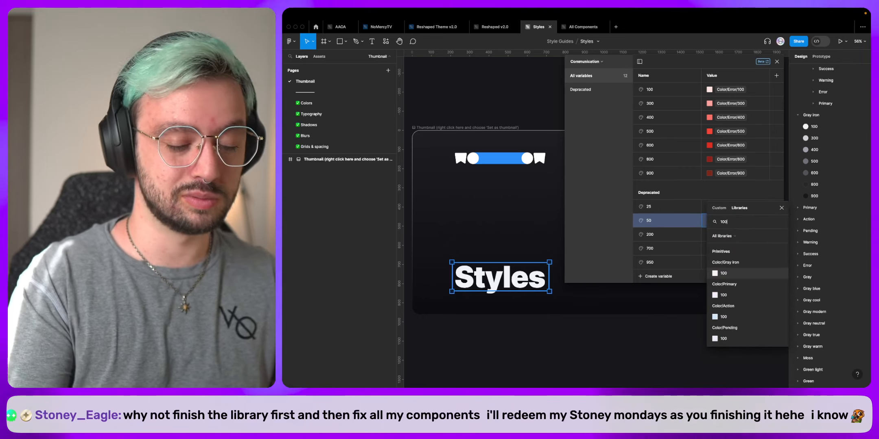
pyautogui.write('100')
pyautogui.scroll(-2, 753, 291)
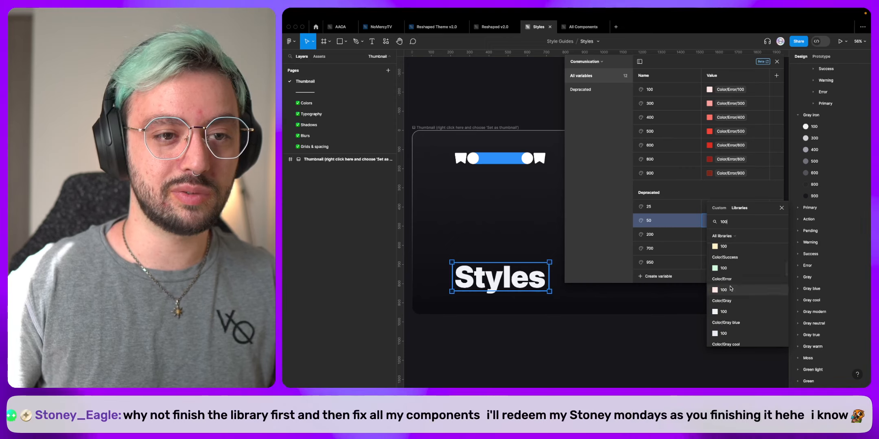
pyautogui.click(751, 290)
# Link variable 200 in the Deprecated group to the library color Color/Error/300, searching the libraries for "300".
pyautogui.click(709, 235)
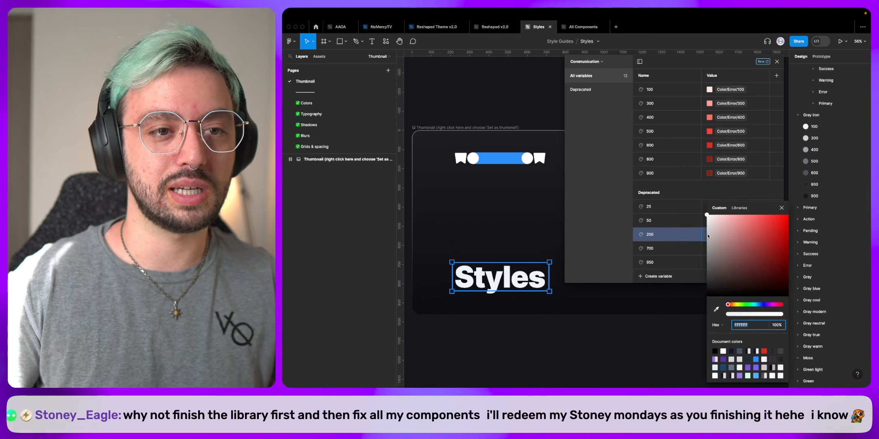
pyautogui.click(739, 208)
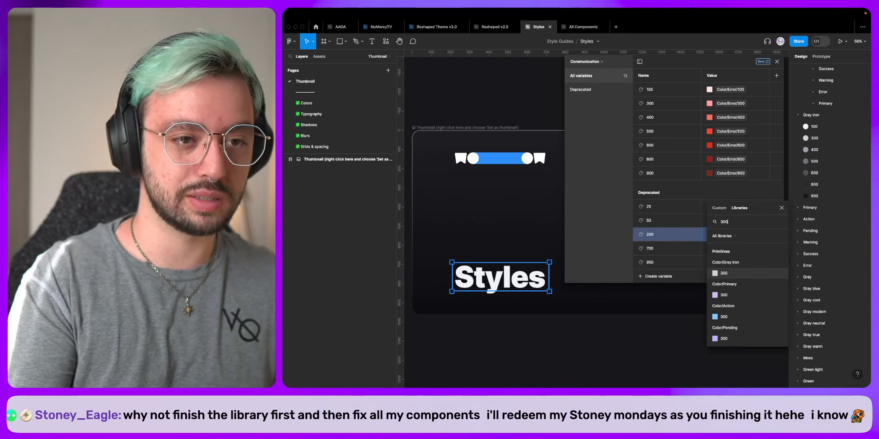
pyautogui.write('300')
pyautogui.scroll(-3, 739, 295)
pyautogui.scroll(-2, 739, 295)
pyautogui.click(729, 312)
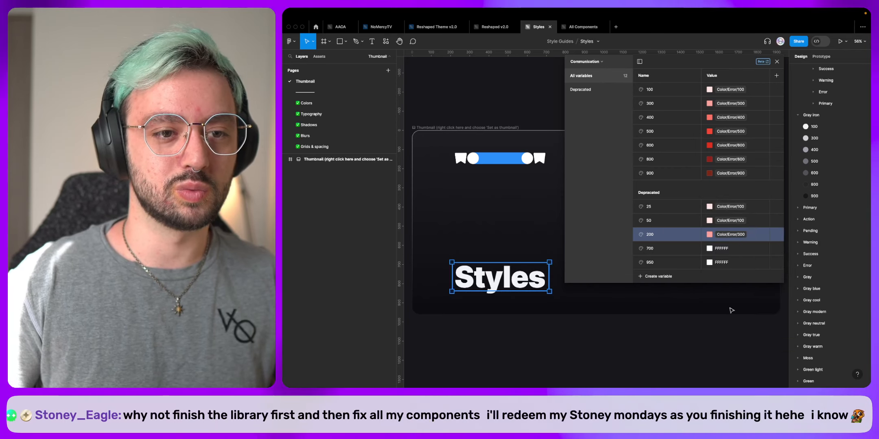
# Link variable 700 in the Deprecated group to the library color Color/Error/600, searching the libraries for "600".
pyautogui.click(709, 249)
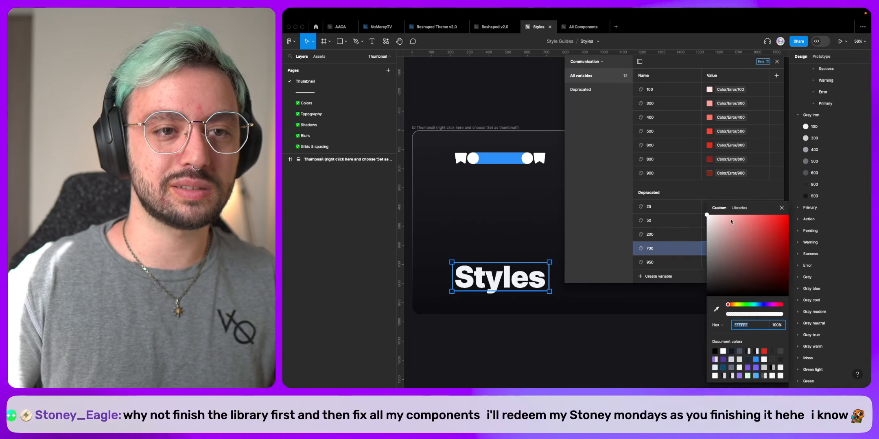
pyautogui.click(738, 208)
pyautogui.write('600')
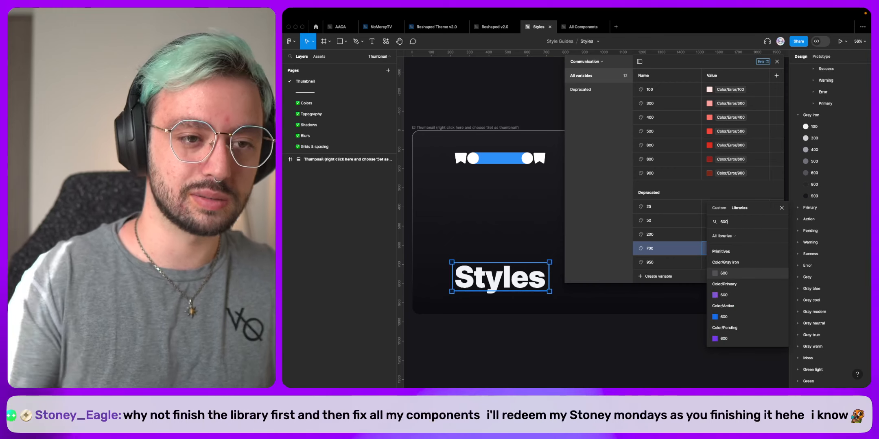
pyautogui.scroll(-3, 726, 290)
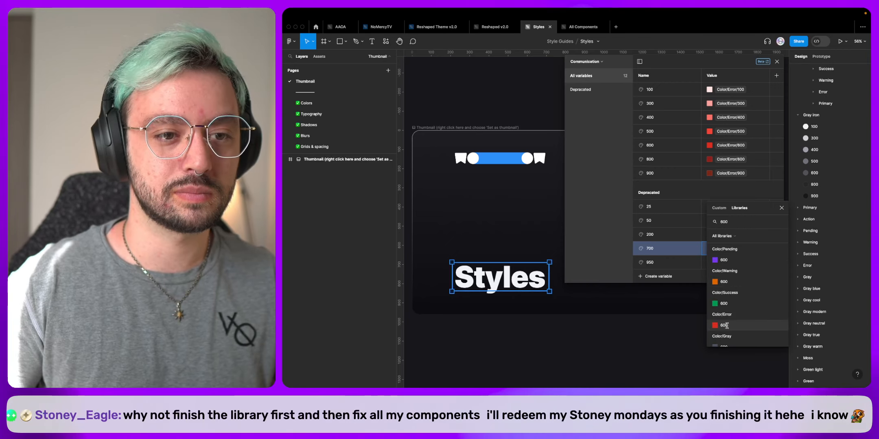
pyautogui.click(724, 326)
# Link variable 950 in the Deprecated group to the library color Color/Error/900, searching the libraries for "900".
pyautogui.click(709, 262)
pyautogui.click(742, 208)
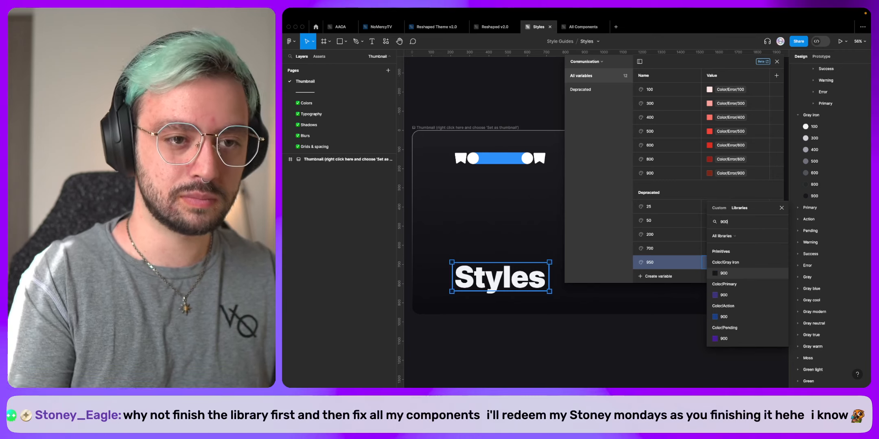
pyautogui.write('900')
pyautogui.scroll(-2, 719, 308)
pyautogui.click(724, 322)
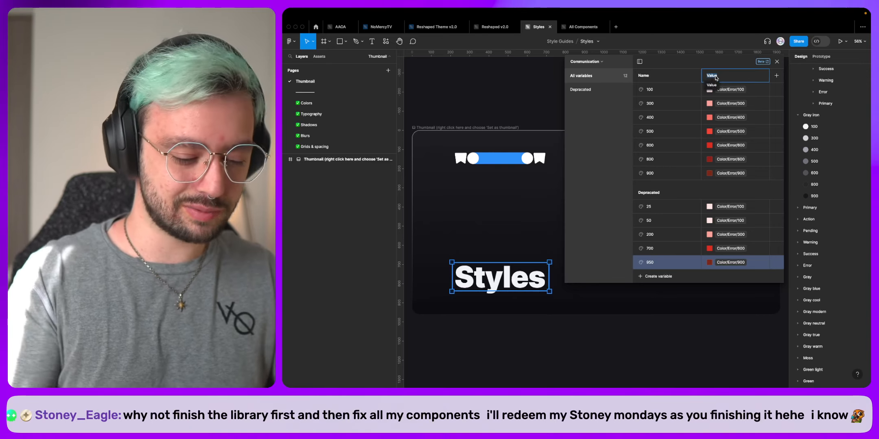
# Rename the existing Value mode to Error and add a second variable mode named Success.
pyautogui.write('Error')
pyautogui.press('Return')
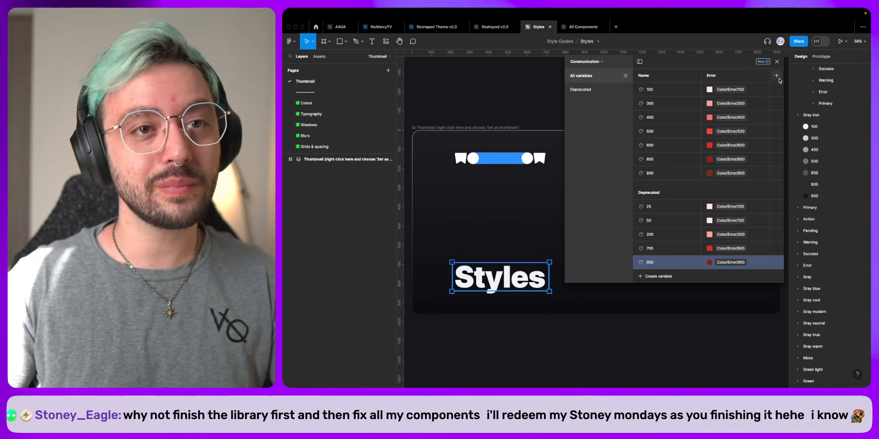
pyautogui.click(776, 75)
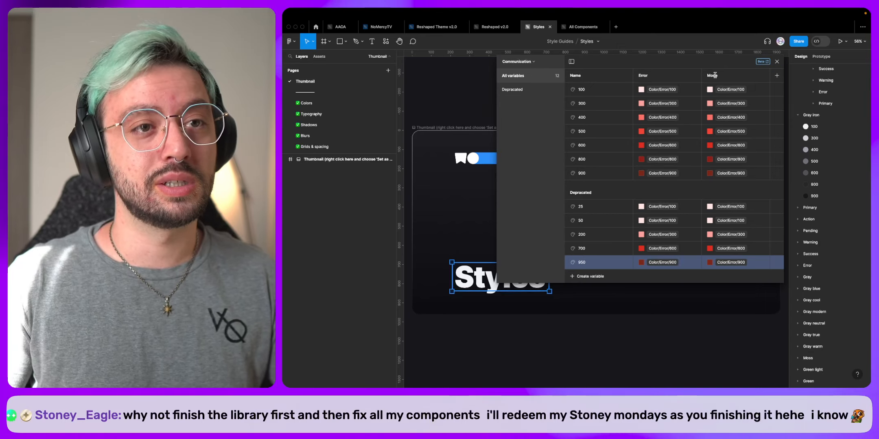
pyautogui.write('Succes')
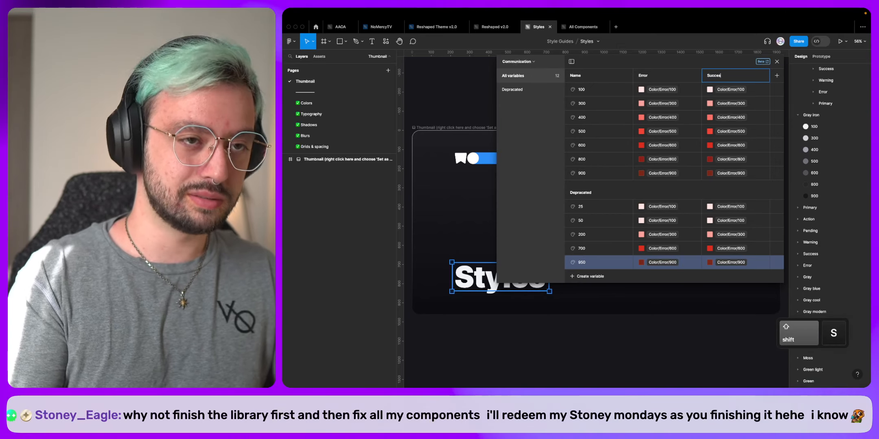
pyautogui.write('s')
# Link variables 100 and 300 in the Success mode to the local colors Color/Success/100 and Color/Success/300.
pyautogui.click(709, 89)
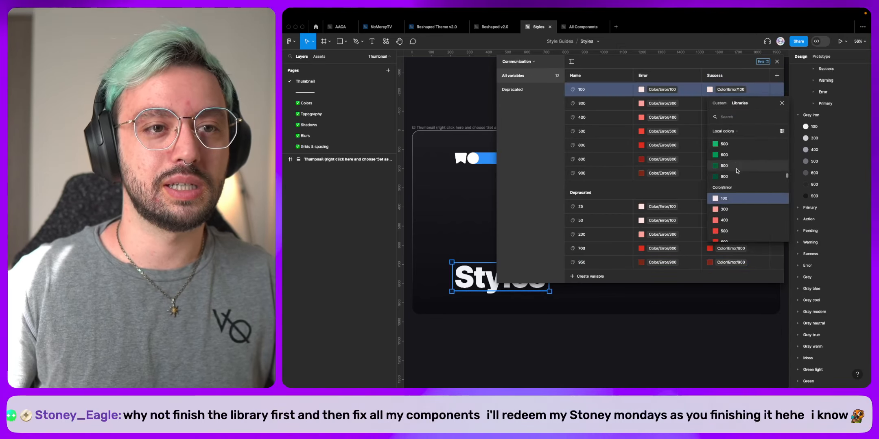
pyautogui.scroll(1, 736, 164)
pyautogui.click(728, 144)
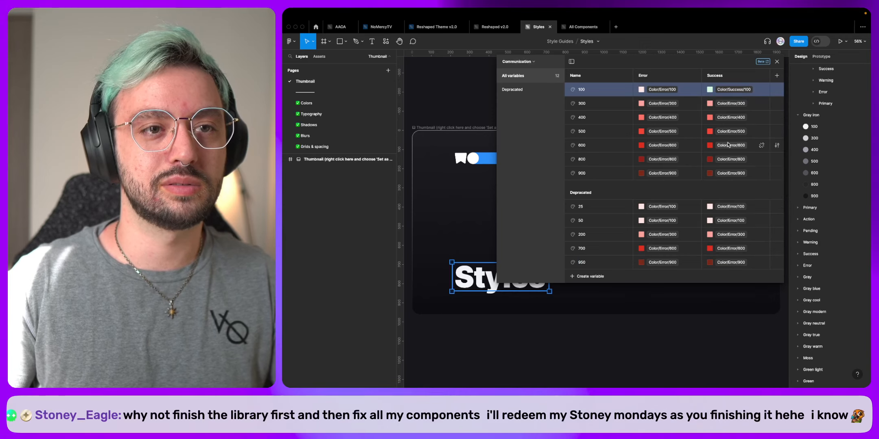
pyautogui.click(729, 104)
pyautogui.scroll(5, 725, 215)
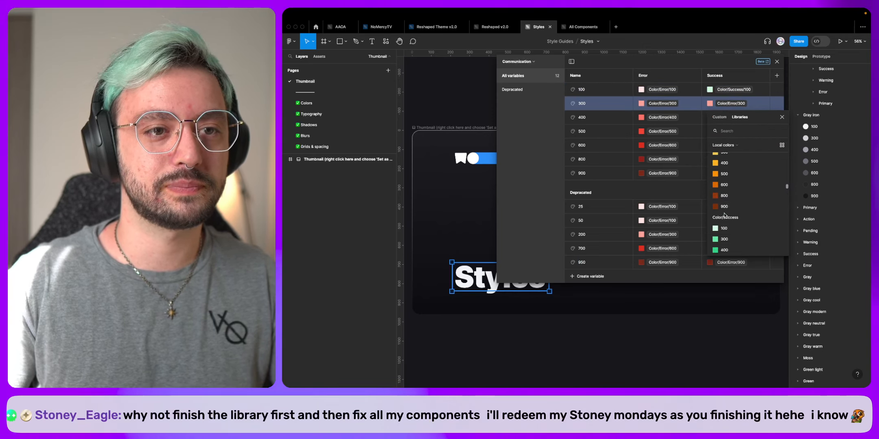
pyautogui.click(724, 240)
# Link variables 400 and 500 in the Success mode to the local colors Color/Success/400 and Color/Success/500.
pyautogui.click(726, 118)
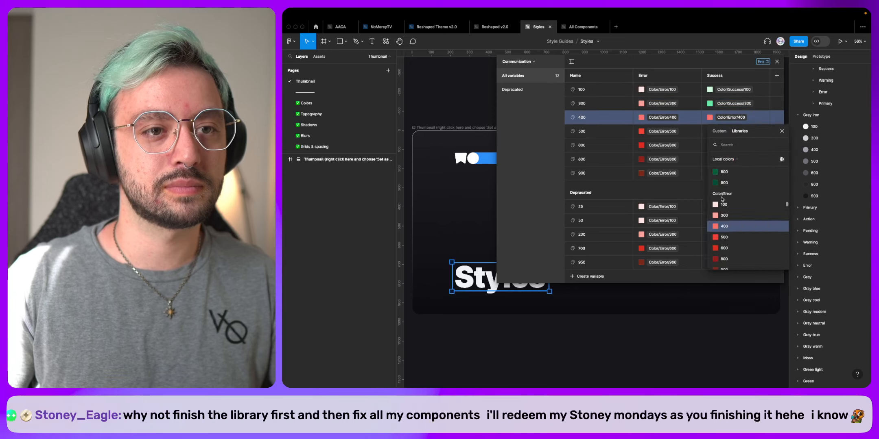
pyautogui.scroll(2, 721, 197)
pyautogui.click(721, 171)
pyautogui.click(728, 131)
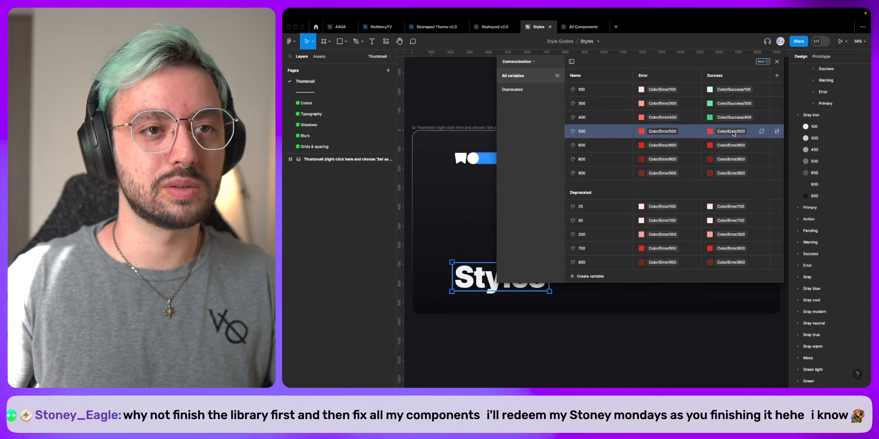
pyautogui.scroll(2, 731, 229)
pyautogui.scroll(2, 732, 229)
pyautogui.click(730, 227)
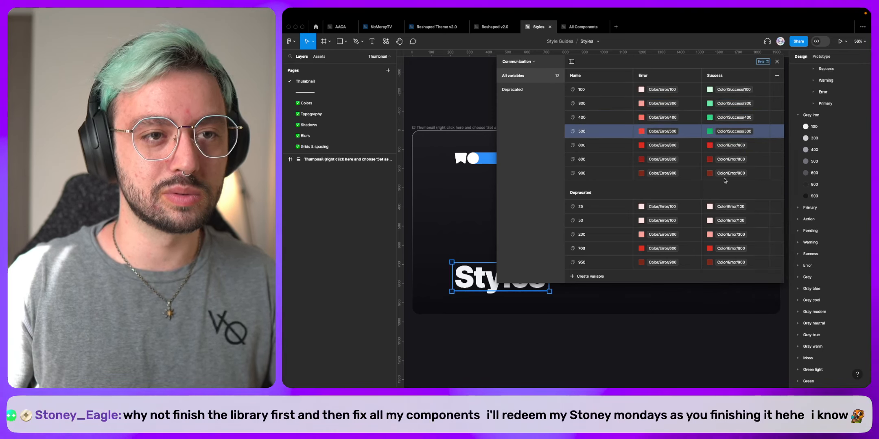
# Link variables 600 and 800 in the Success mode to the local colors Color/Success/600 and Color/Success/800.
pyautogui.click(728, 145)
pyautogui.scroll(3, 737, 242)
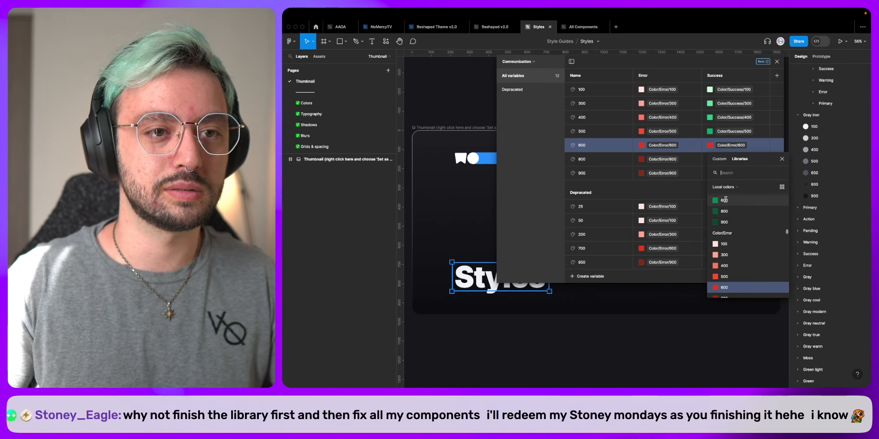
pyautogui.click(733, 244)
pyautogui.click(728, 159)
pyautogui.scroll(3, 732, 245)
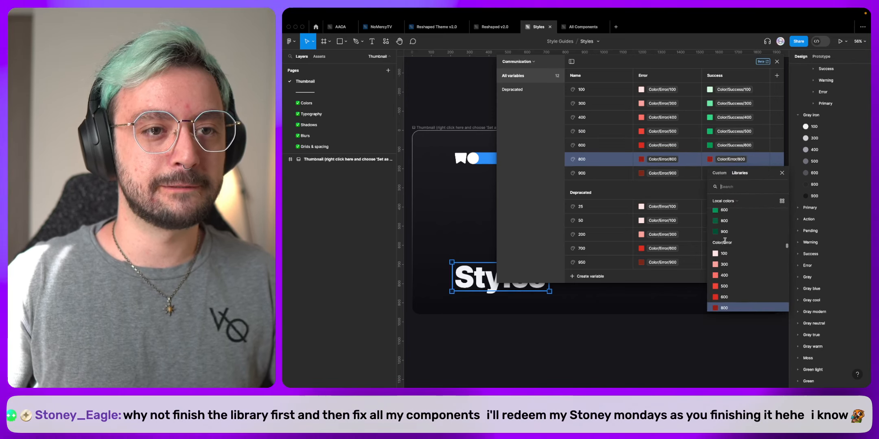
pyautogui.click(732, 244)
# Link variable 900 in the Success mode to the local color Color/Success/900.
pyautogui.click(729, 173)
pyautogui.scroll(3, 736, 236)
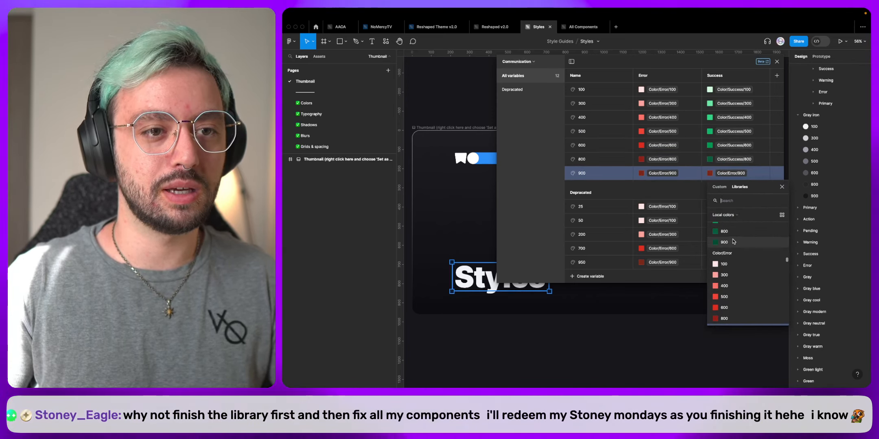
pyautogui.click(733, 242)
# Link the Success values of variables 25 and 50 in the Deprecated group to the local color Color/Success/100.
pyautogui.click(730, 208)
pyautogui.scroll(-5, 732, 285)
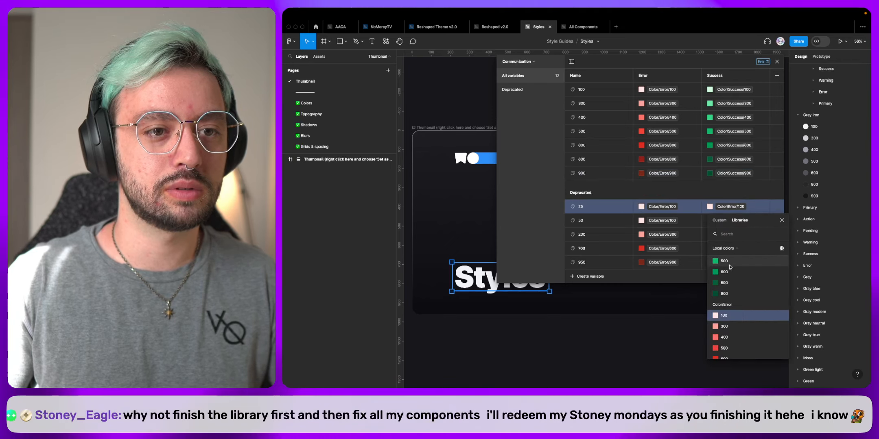
pyautogui.click(731, 299)
pyautogui.click(730, 221)
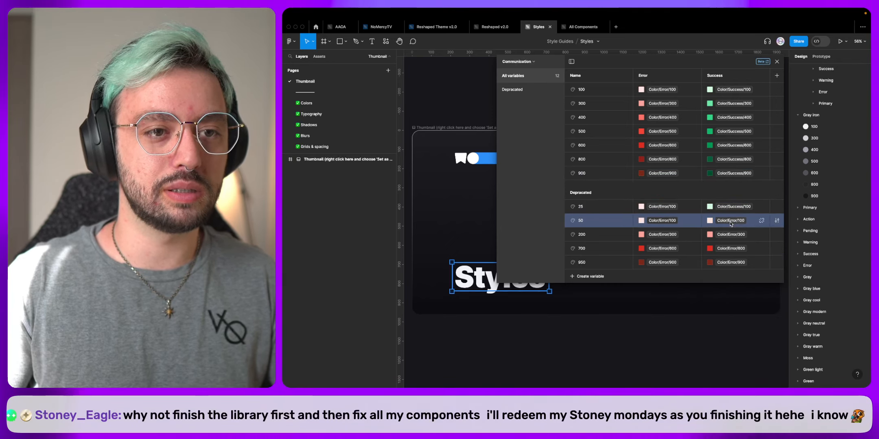
pyautogui.scroll(-5, 732, 305)
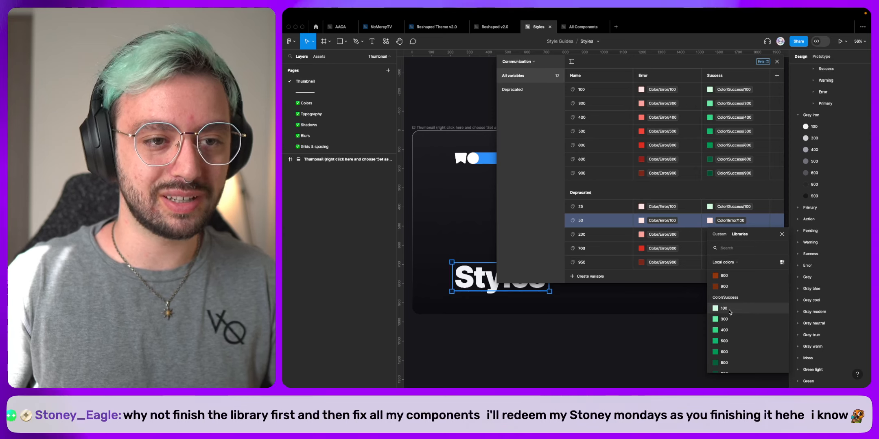
pyautogui.click(729, 310)
# Link the Success values of deprecated variables 200 and 700 to the local colors Color/Success/300 and Color/Success/600.
pyautogui.click(731, 234)
pyautogui.scroll(-5, 730, 326)
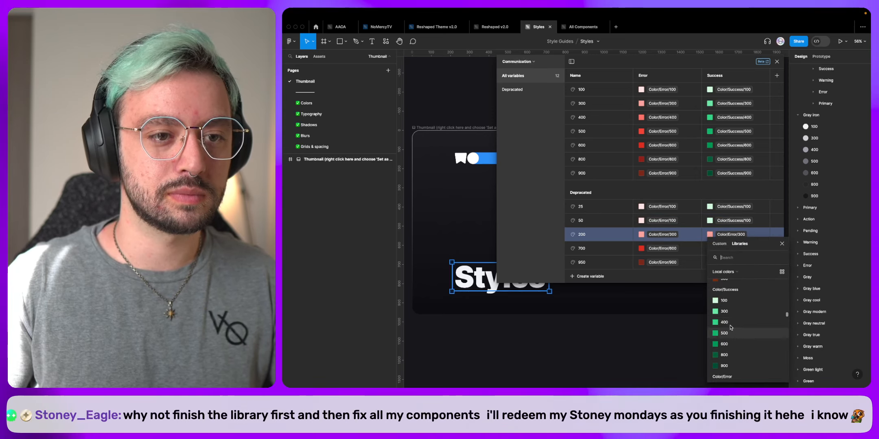
pyautogui.click(726, 312)
pyautogui.click(730, 248)
pyautogui.scroll(-3, 728, 335)
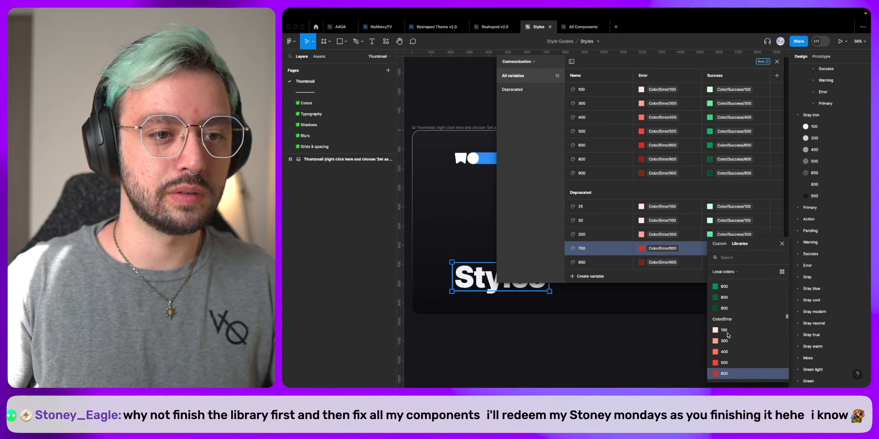
pyautogui.scroll(1, 727, 328)
pyautogui.click(726, 292)
# Link the Success value of deprecated variable 950 to the local color Color/Success/900.
pyautogui.click(730, 262)
pyautogui.scroll(2, 730, 309)
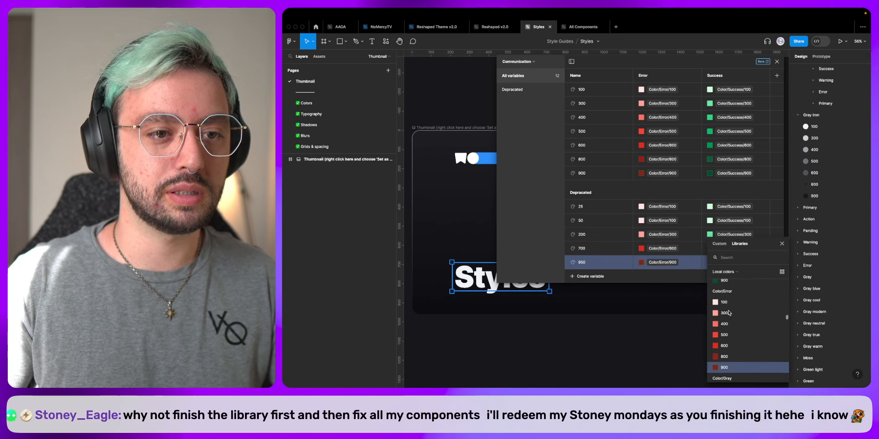
pyautogui.scroll(1, 729, 313)
pyautogui.click(728, 291)
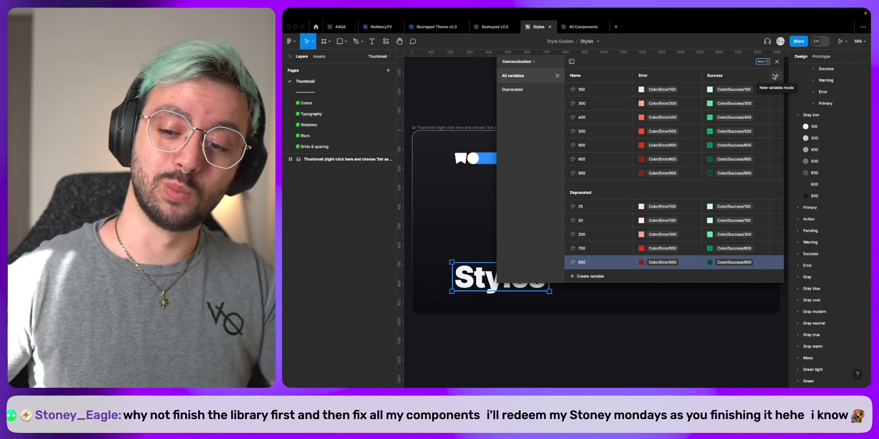
# Add a third variable mode to the Communication collection and name it Warning.
pyautogui.click(775, 76)
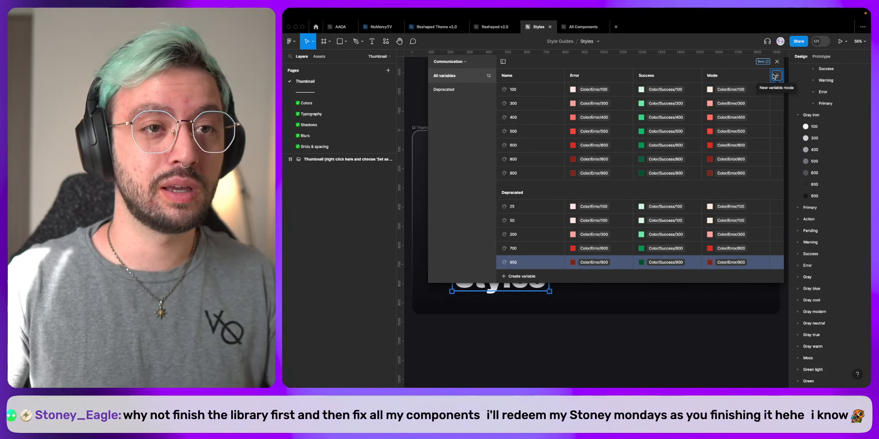
pyautogui.doubleClick(712, 75)
pyautogui.write('W')
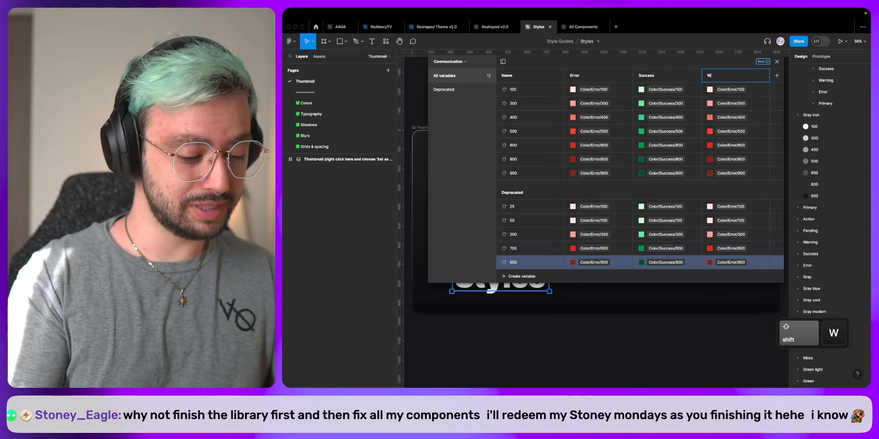
pyautogui.write('arning')
pyautogui.press('Return')
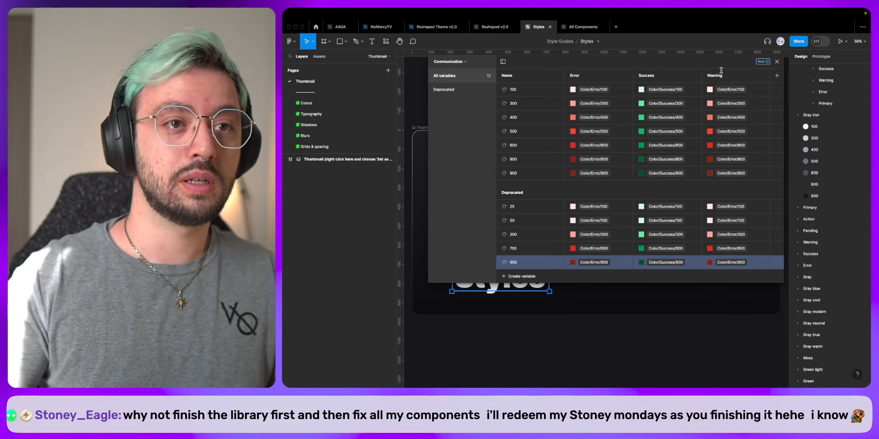
# Link variables 100 and 300 in the Warning mode to the local colors Color/Warning/100 and Color/Warning/300.
pyautogui.click(717, 90)
pyautogui.scroll(-3, 732, 198)
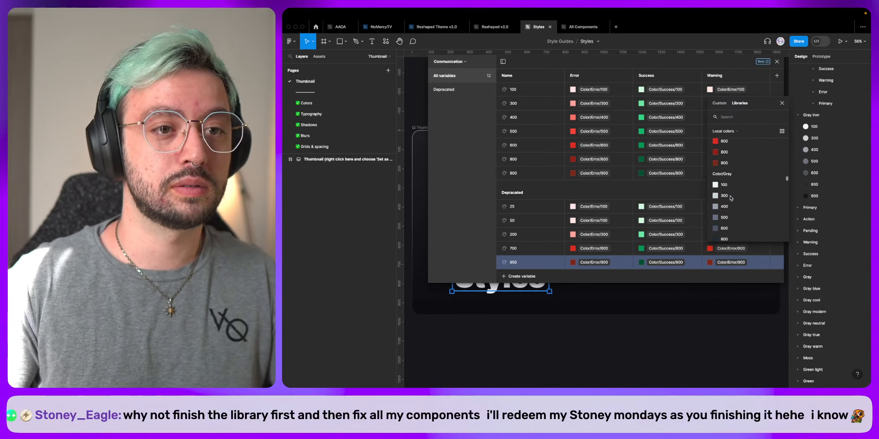
pyautogui.scroll(5, 732, 191)
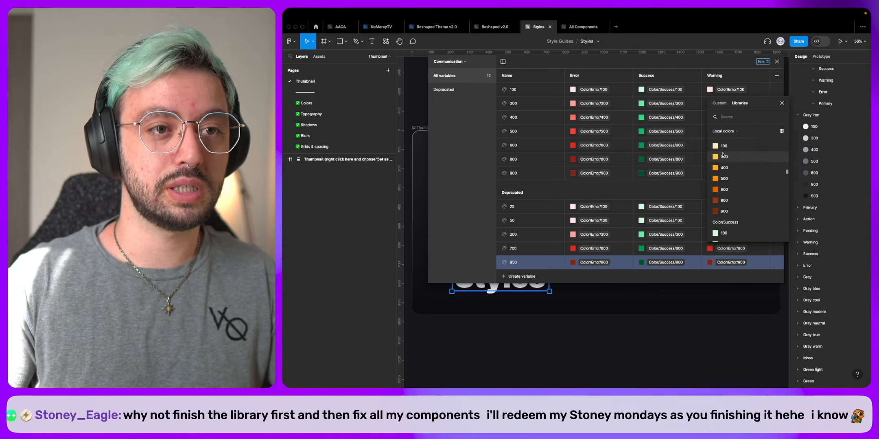
pyautogui.click(724, 142)
pyautogui.click(709, 104)
pyautogui.scroll(3, 733, 212)
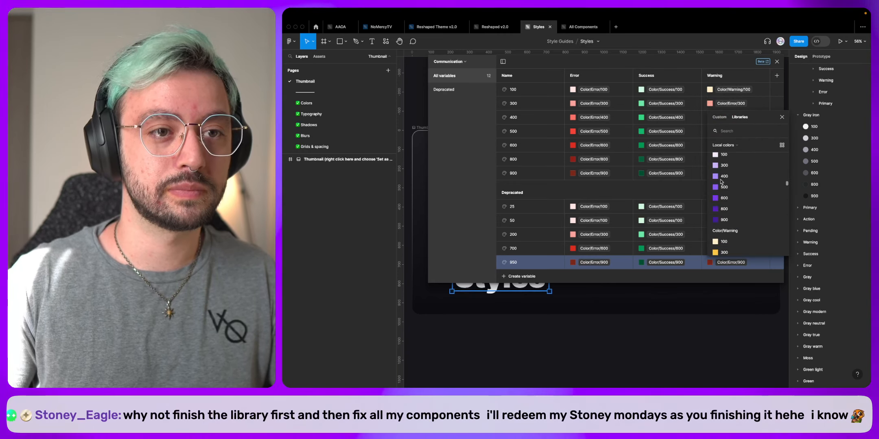
pyautogui.click(724, 244)
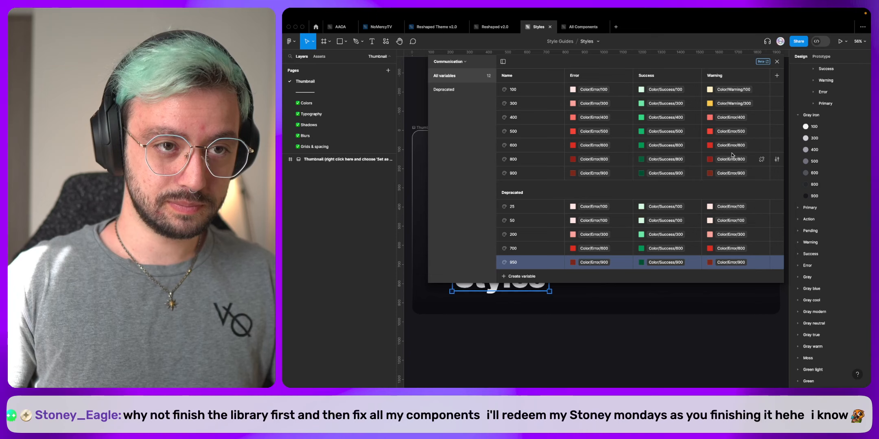
# Link variables 400 and 500 in the Warning mode to the local colors Color/Warning/400 and Color/Warning/500.
pyautogui.click(708, 120)
pyautogui.scroll(3, 732, 204)
pyautogui.click(728, 182)
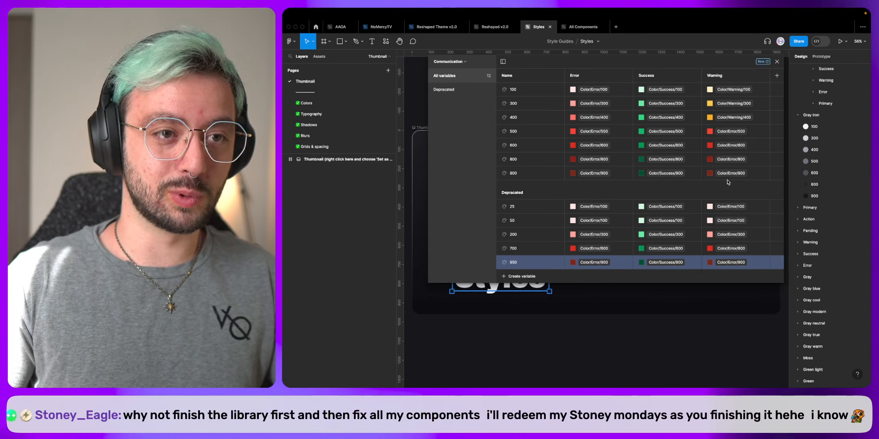
pyautogui.click(710, 131)
pyautogui.scroll(-3, 729, 204)
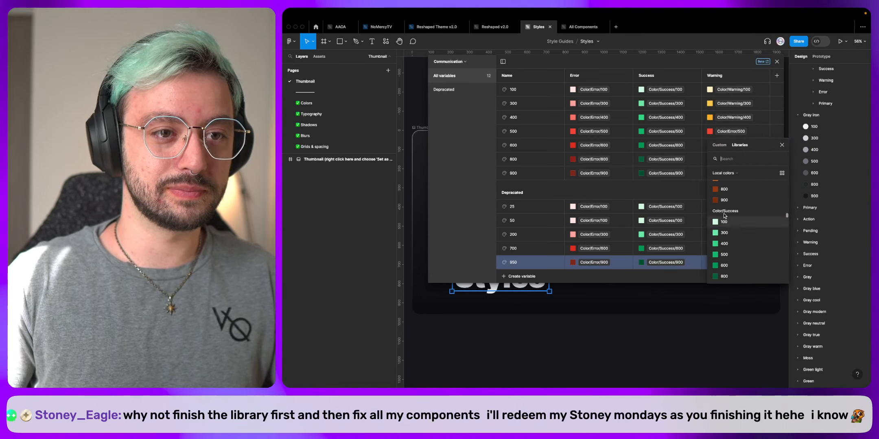
pyautogui.scroll(1, 724, 197)
pyautogui.click(724, 190)
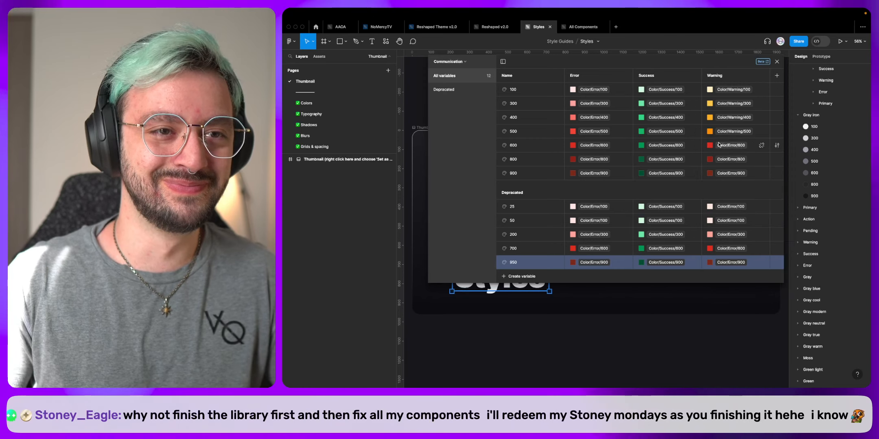
# Link variables 600 and 800 in the Warning mode to the local colors Color/Warning/600 and Color/Warning/800.
pyautogui.click(710, 145)
pyautogui.scroll(-3, 730, 236)
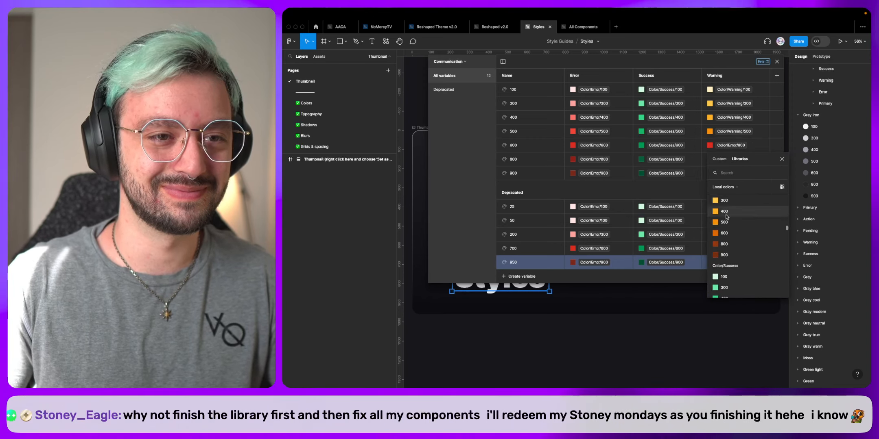
pyautogui.click(732, 236)
pyautogui.click(712, 160)
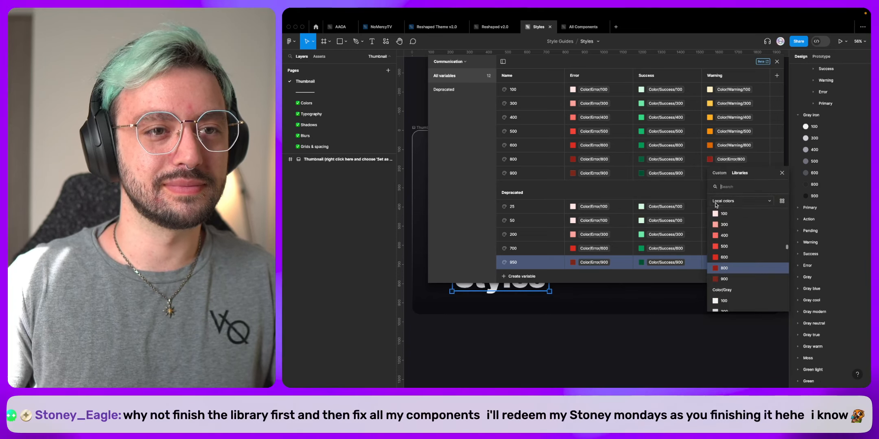
pyautogui.scroll(-3, 729, 248)
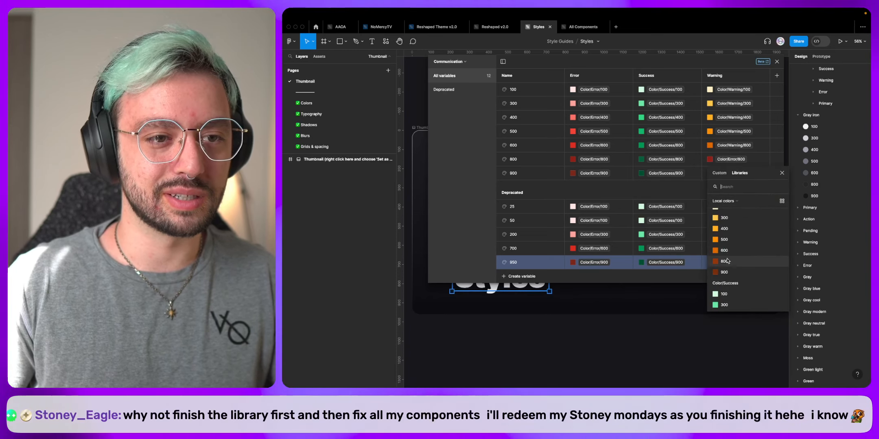
pyautogui.click(726, 261)
# Link the Warning values of variable 900 and deprecated variable 25 to the local colors Color/Warning/900 and Color/Warning/100.
pyautogui.click(710, 174)
pyautogui.scroll(5, 733, 269)
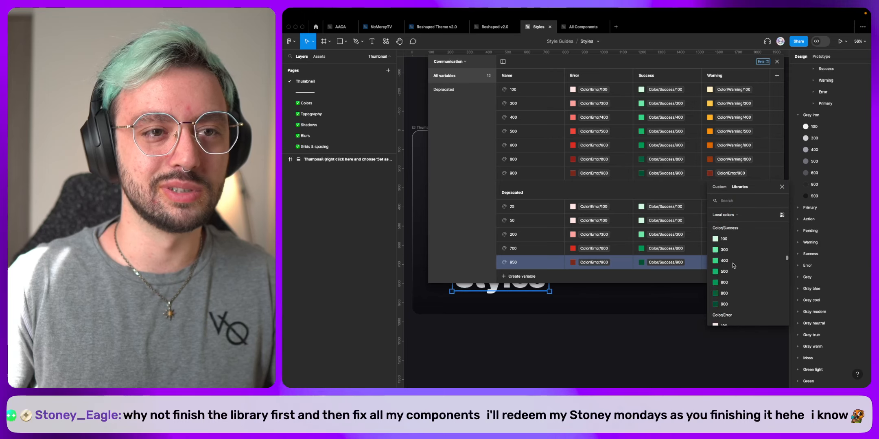
pyautogui.click(725, 289)
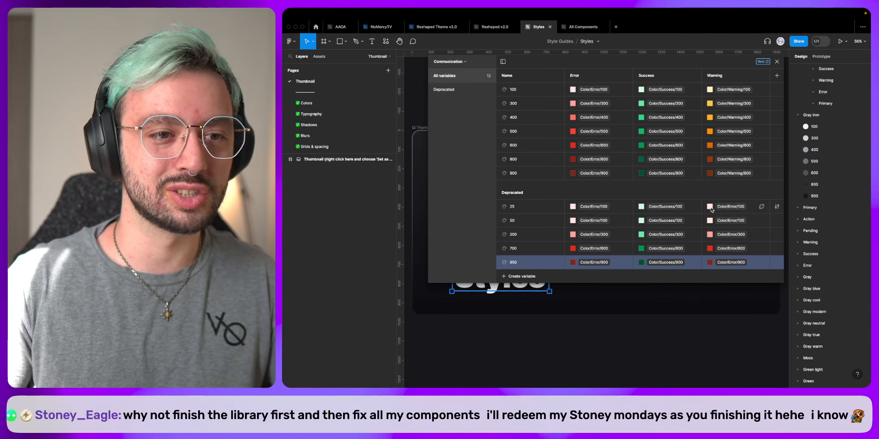
pyautogui.click(710, 208)
pyautogui.scroll(5, 729, 288)
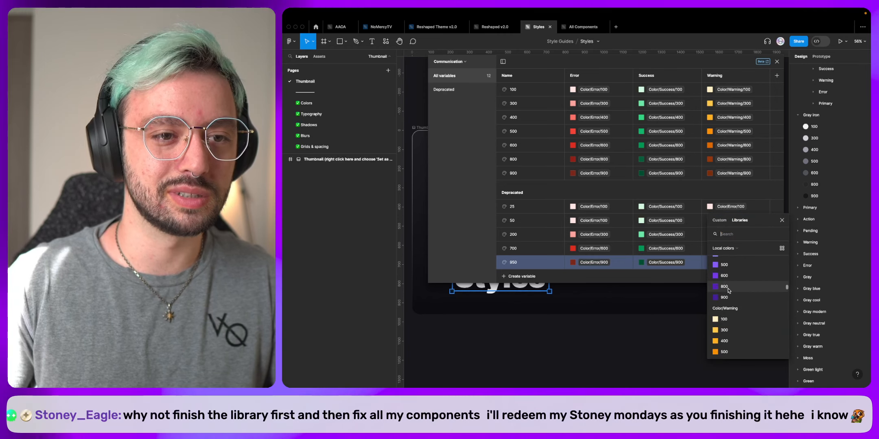
pyautogui.click(730, 320)
# Link the Warning value of deprecated variable 50 to the local color Color/Warning/300.
pyautogui.click(710, 220)
pyautogui.scroll(5, 728, 293)
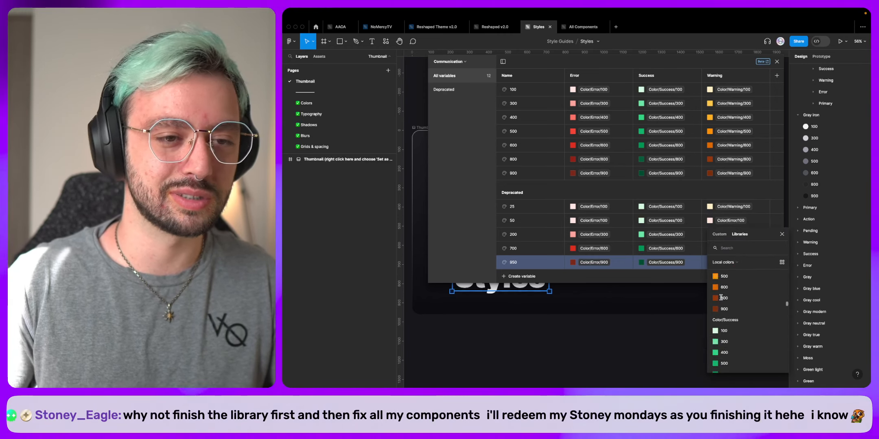
pyautogui.click(727, 298)
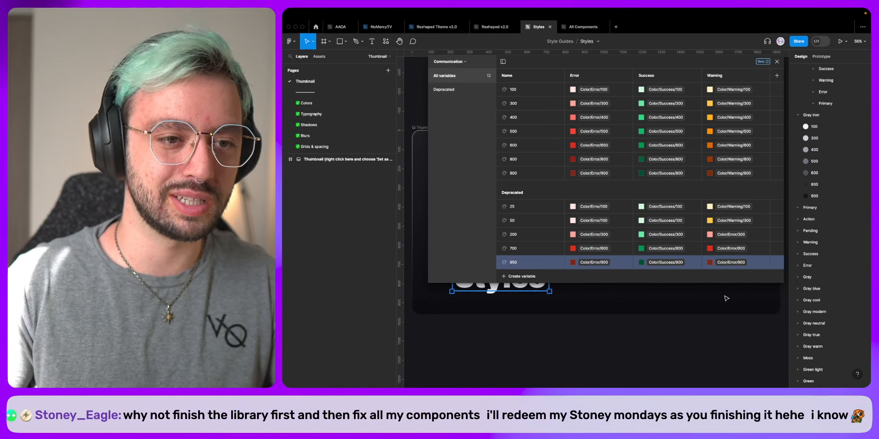
# Link the Warning value of deprecated variable 200 to Color/Warning/300 and that of deprecated variable 50 to Color/Warning/100.
pyautogui.click(709, 235)
pyautogui.scroll(5, 726, 297)
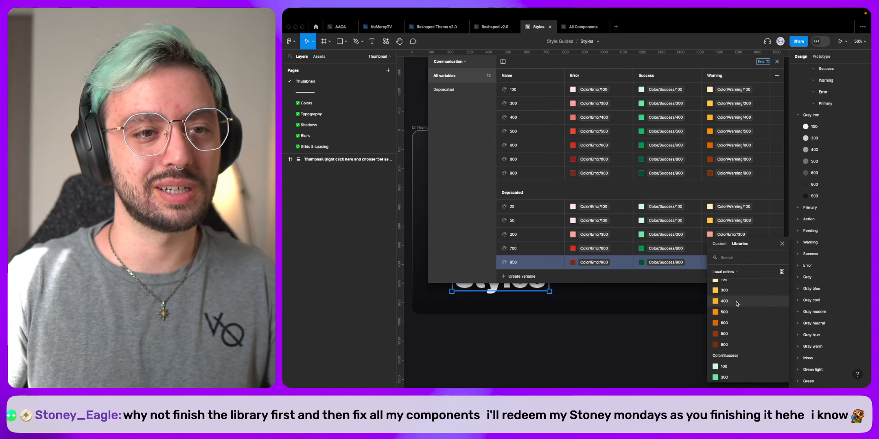
pyautogui.click(727, 290)
pyautogui.click(711, 221)
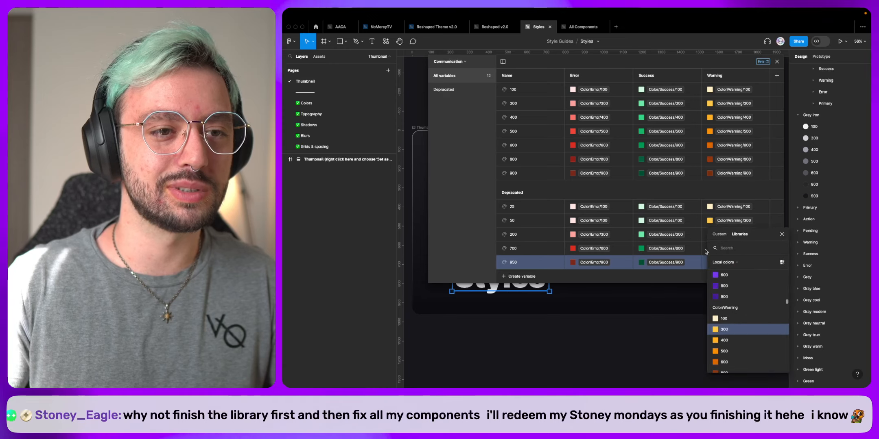
pyautogui.click(723, 318)
# Link deprecated variables 700 and 950 in the Warning mode to the local colors Color/Warning/600 and Color/Warning/900.
pyautogui.click(710, 234)
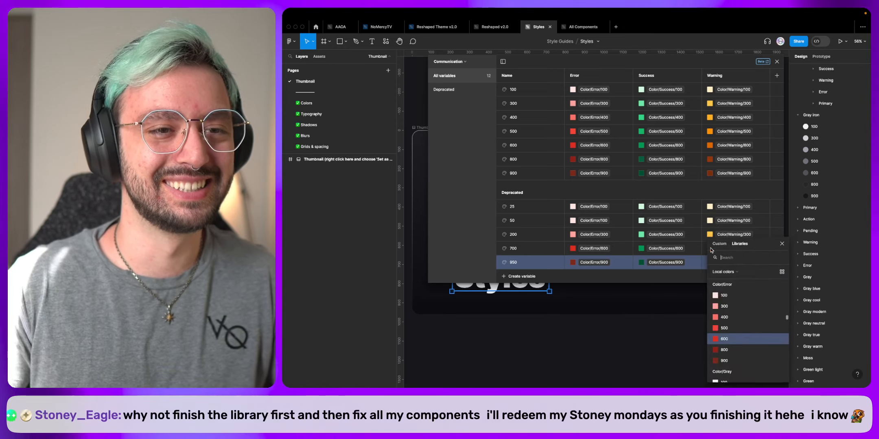
pyautogui.scroll(-3, 730, 325)
pyautogui.scroll(-3, 730, 325)
pyautogui.click(728, 322)
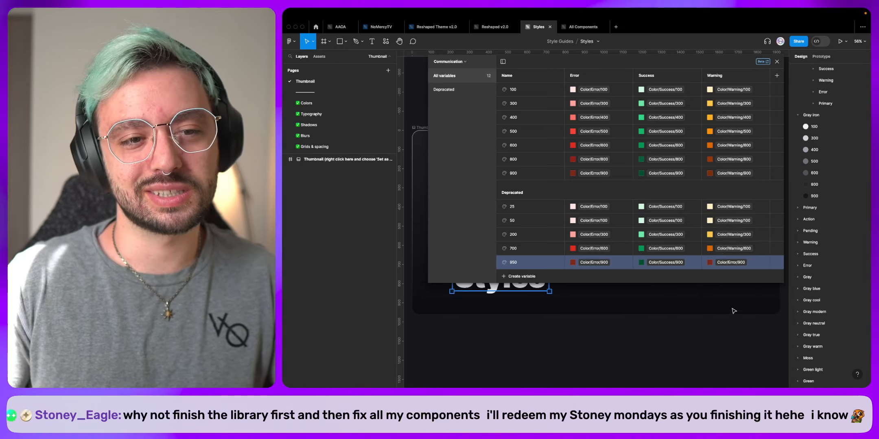
pyautogui.click(711, 261)
pyautogui.scroll(5, 722, 313)
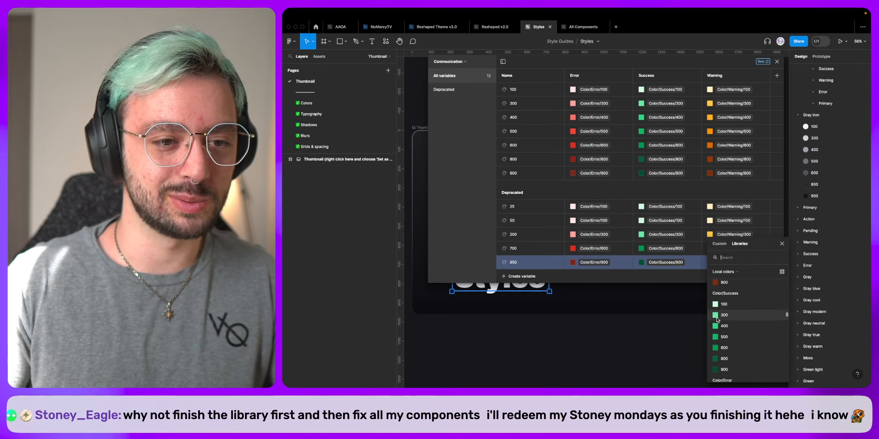
pyautogui.click(726, 306)
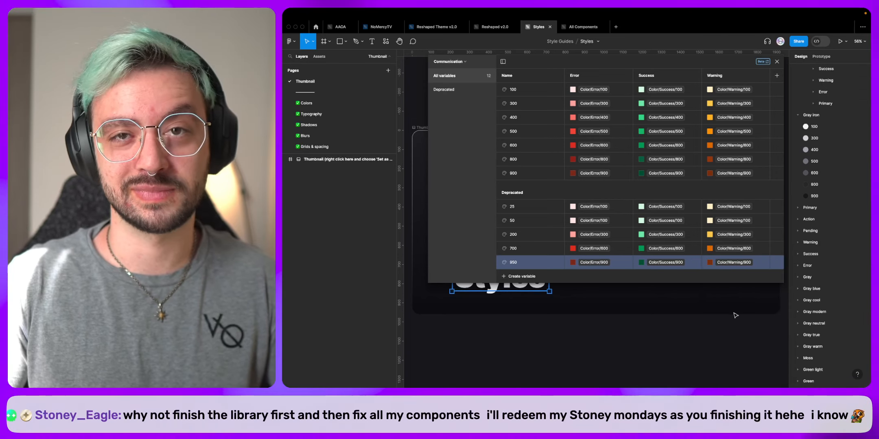
# Add a fourth variable mode named Action to the Communication collection and link its variable 100 to the local color Color/Action/100.
pyautogui.click(777, 76)
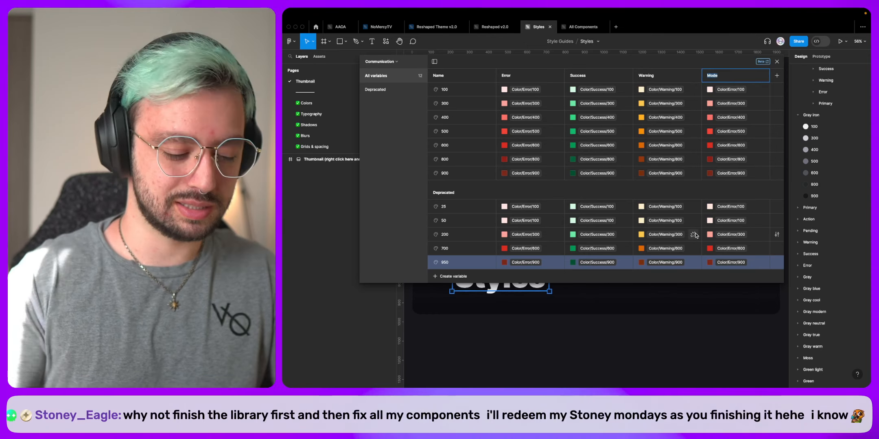
pyautogui.write('Action')
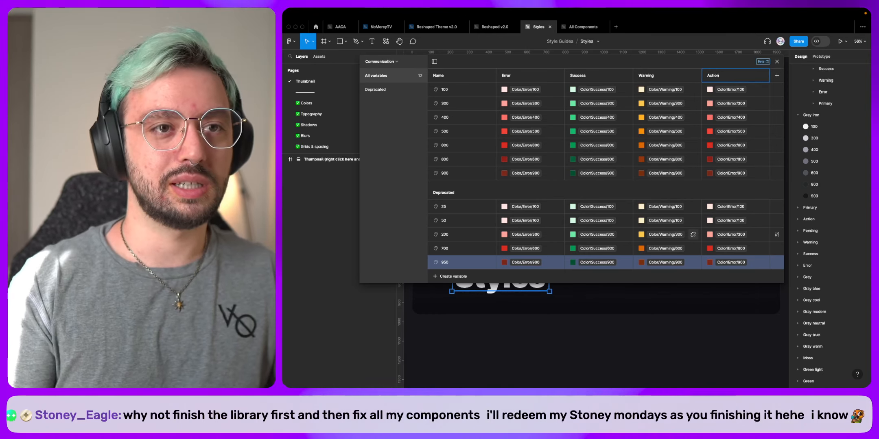
pyautogui.click(709, 89)
pyautogui.scroll(-2, 743, 216)
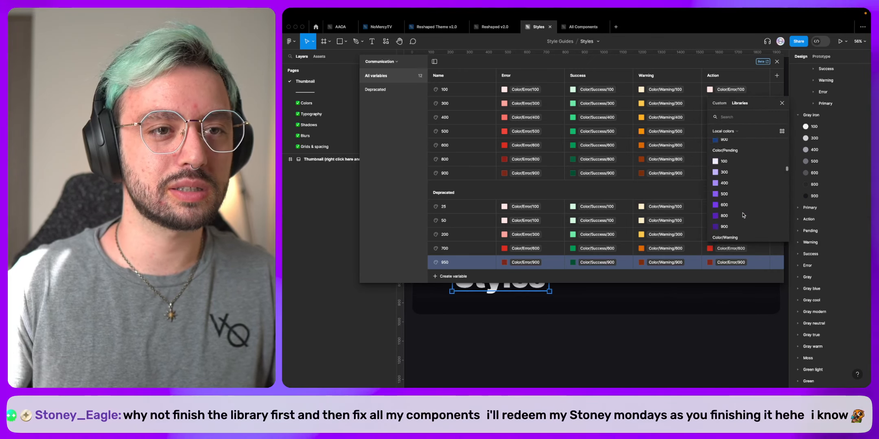
pyautogui.scroll(-1, 720, 215)
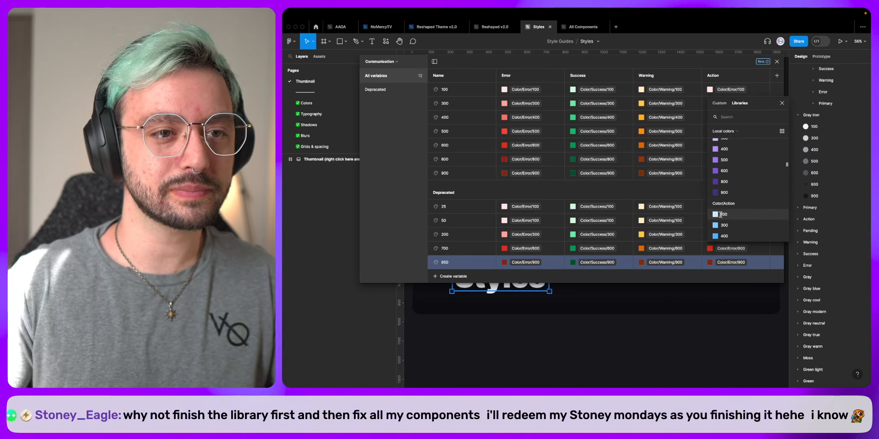
pyautogui.click(720, 215)
# Link variables 300 and 400 in the Action mode to the local colors Color/Action/300 and Color/Action/400.
pyautogui.click(708, 104)
pyautogui.scroll(-3, 726, 211)
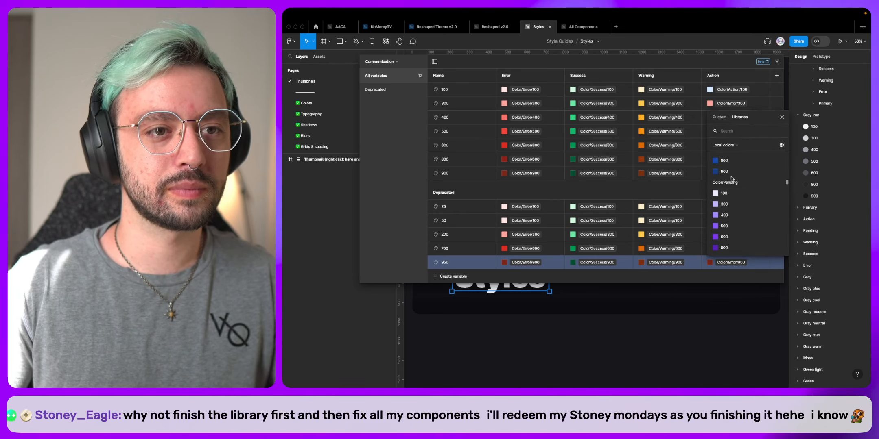
pyautogui.click(724, 193)
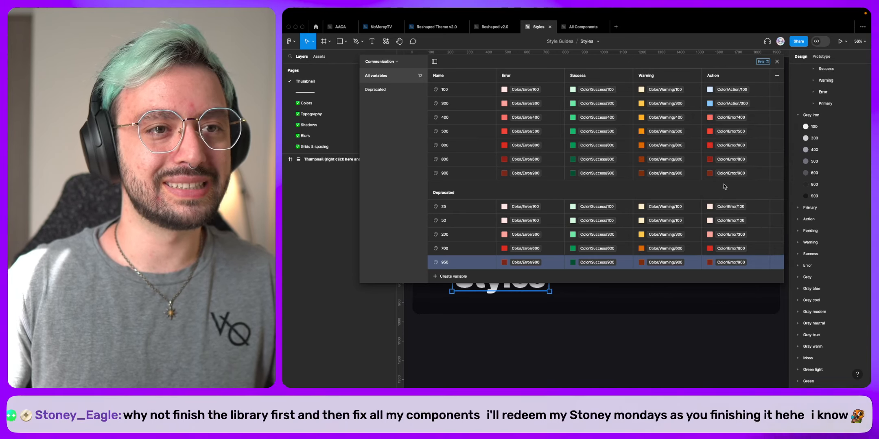
pyautogui.click(710, 118)
pyautogui.scroll(-5, 725, 171)
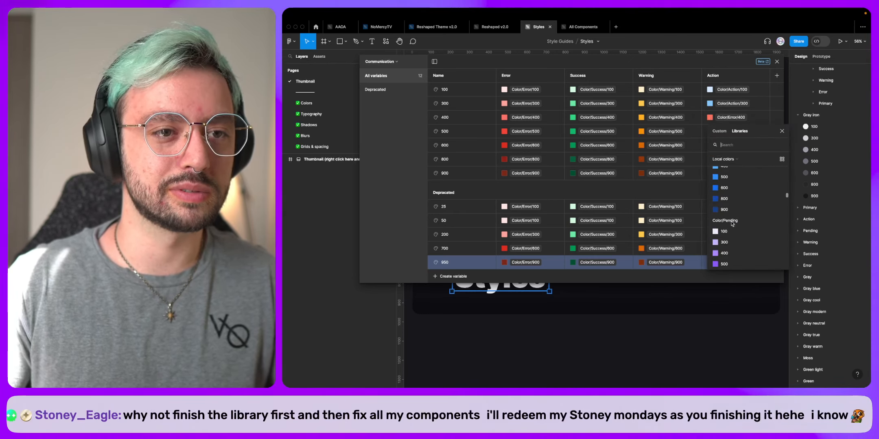
pyautogui.click(725, 178)
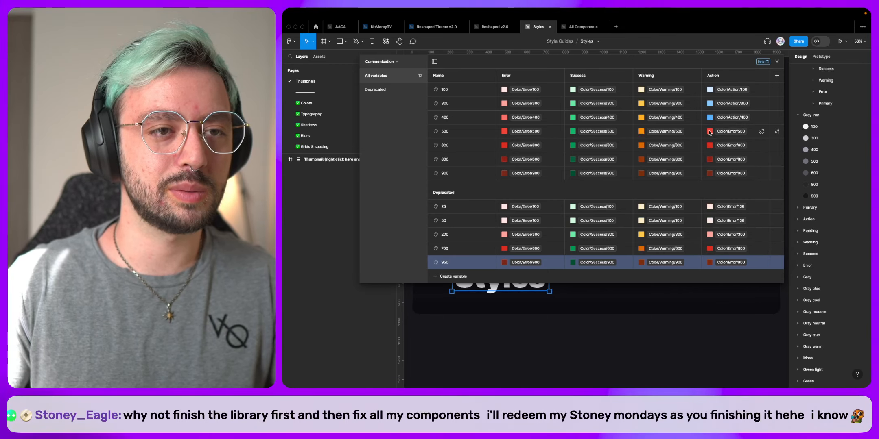
# Link variables 500 and 600 in the Action mode to the local colors Color/Action/500 and Color/Action/600.
pyautogui.click(710, 132)
pyautogui.scroll(-5, 737, 228)
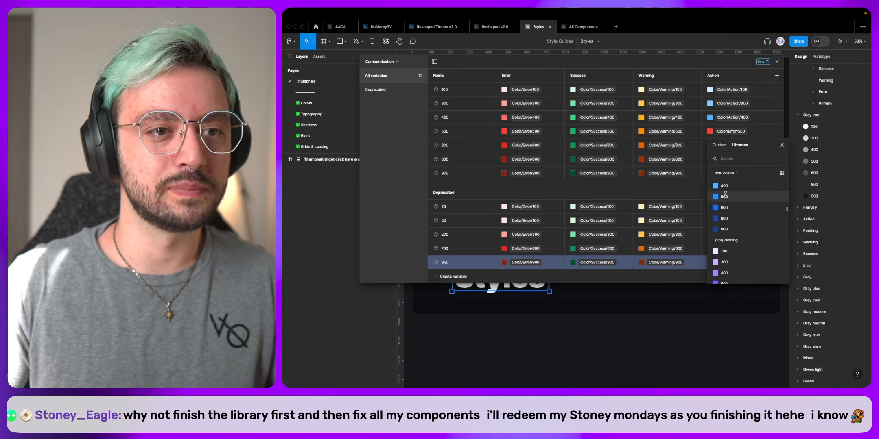
pyautogui.click(724, 188)
pyautogui.click(709, 145)
pyautogui.scroll(4, 738, 220)
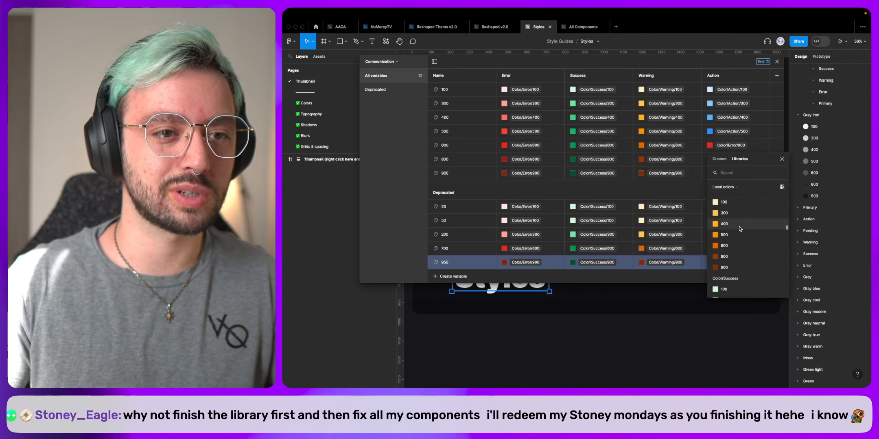
pyautogui.scroll(-5, 740, 240)
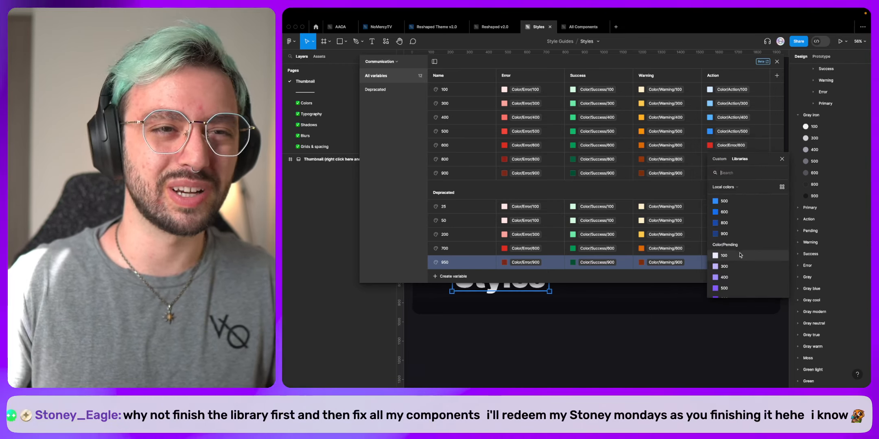
pyautogui.click(724, 212)
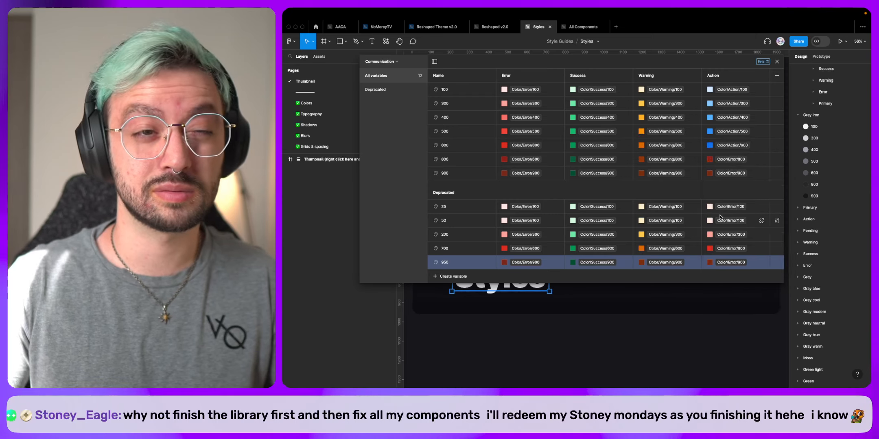
# Link variables 800 and 900 in the Action mode to the local colors Color/Action/800 and Color/Action/900.
pyautogui.click(710, 159)
pyautogui.scroll(-5, 739, 244)
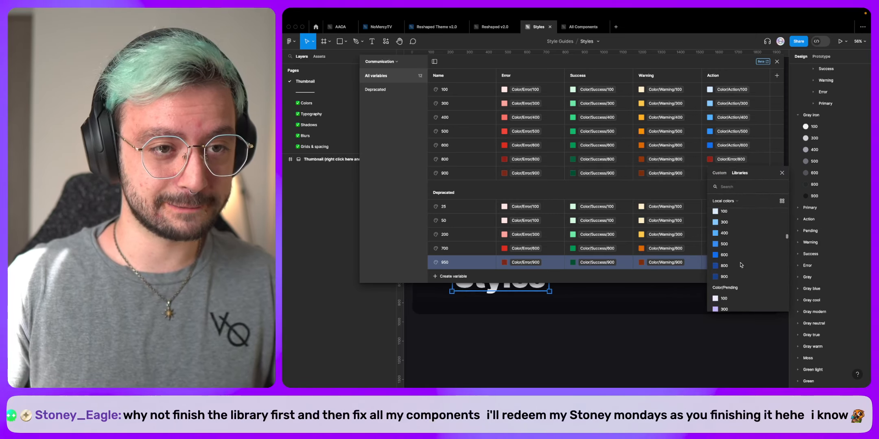
pyautogui.click(734, 266)
pyautogui.click(710, 173)
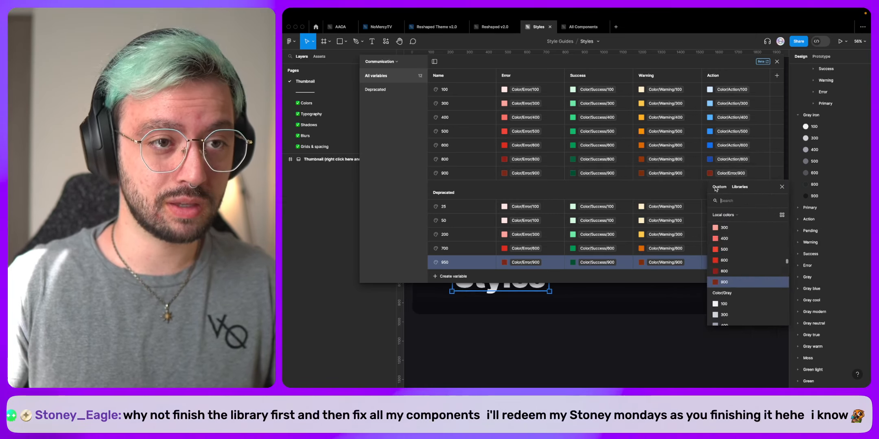
pyautogui.scroll(-5, 732, 257)
pyautogui.scroll(-5, 732, 256)
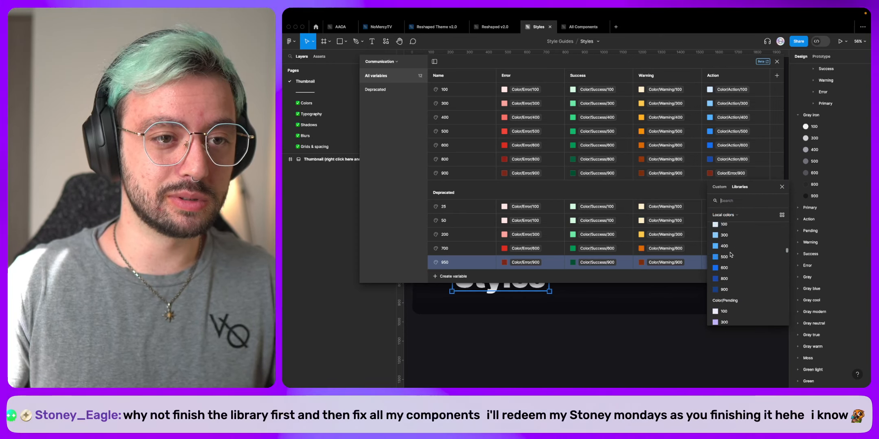
pyautogui.click(729, 260)
# Link deprecated variables 25 and 50 in the Action mode to the local color Color/Action/100.
pyautogui.click(719, 220)
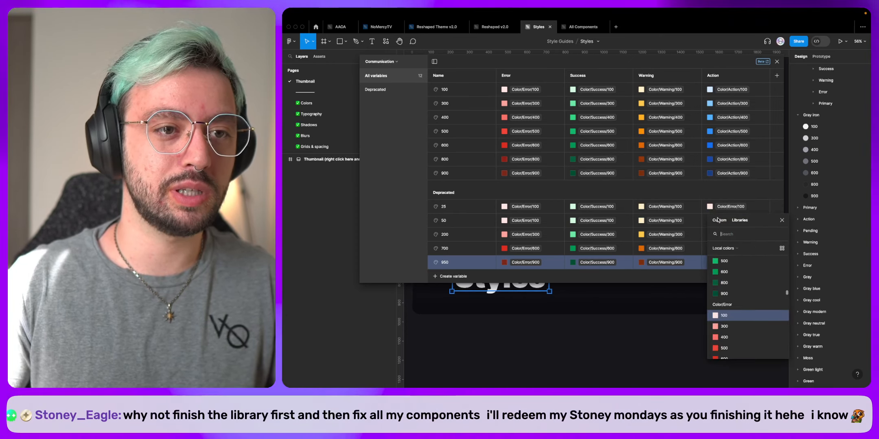
pyautogui.scroll(-10, 732, 291)
pyautogui.scroll(3, 732, 285)
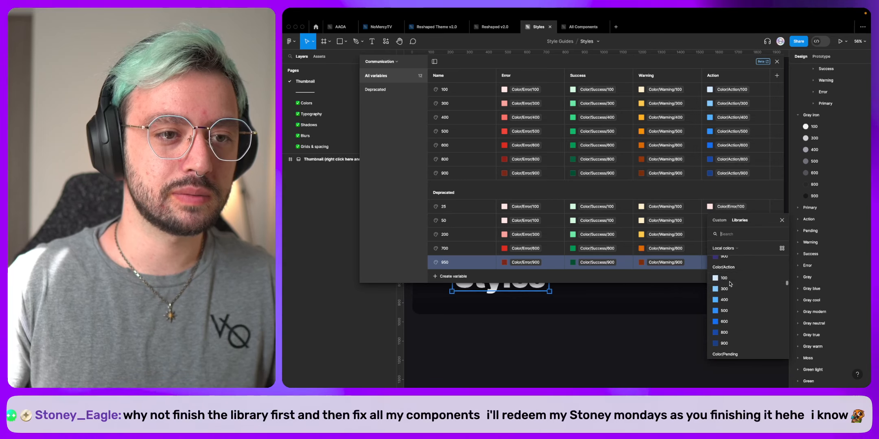
pyautogui.click(729, 280)
pyautogui.click(710, 220)
pyautogui.scroll(-8, 731, 318)
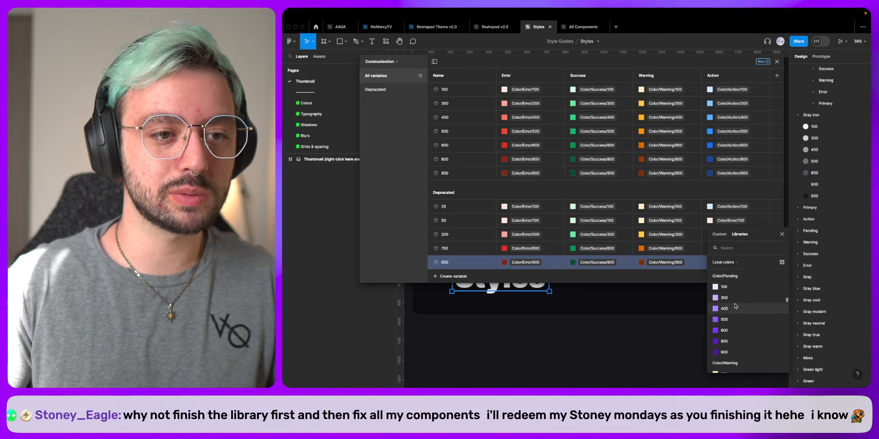
pyautogui.click(726, 327)
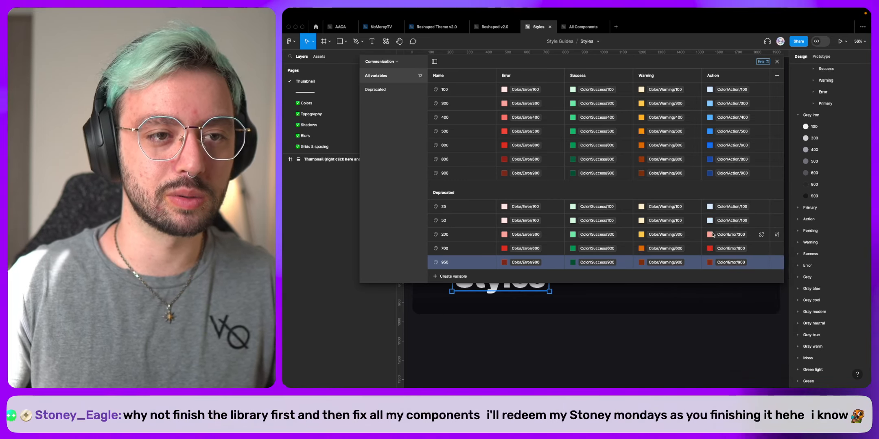
# Link deprecated variables 200 and 700 in the Action mode to the local colors Color/Action/300 and Color/Action/600.
pyautogui.click(710, 235)
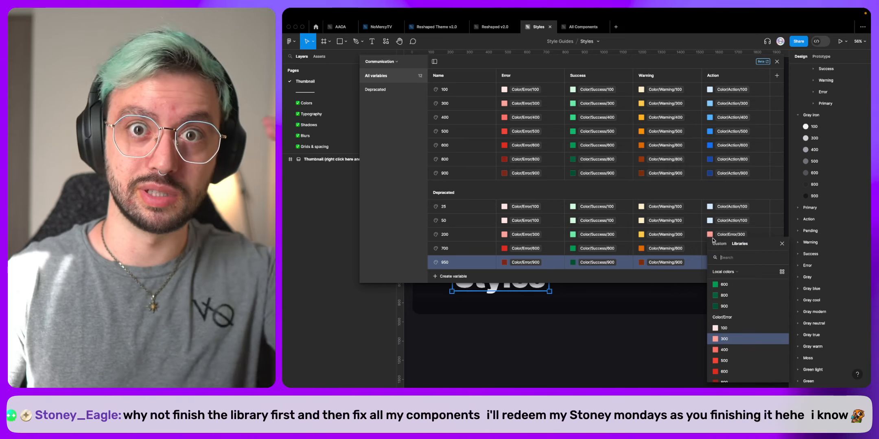
pyautogui.scroll(-5, 729, 308)
pyautogui.scroll(-5, 726, 299)
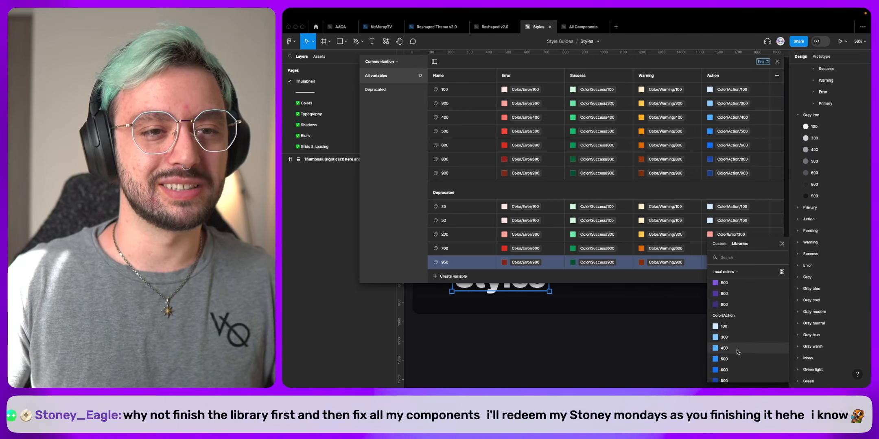
pyautogui.click(740, 338)
pyautogui.click(711, 261)
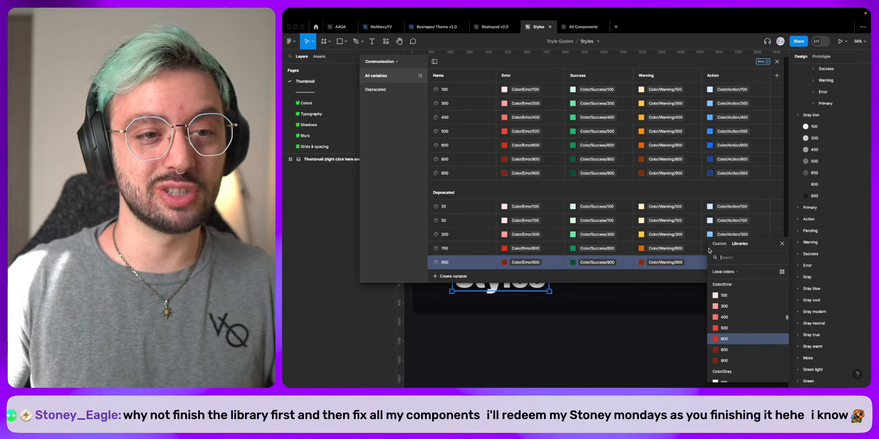
pyautogui.scroll(-1, 728, 367)
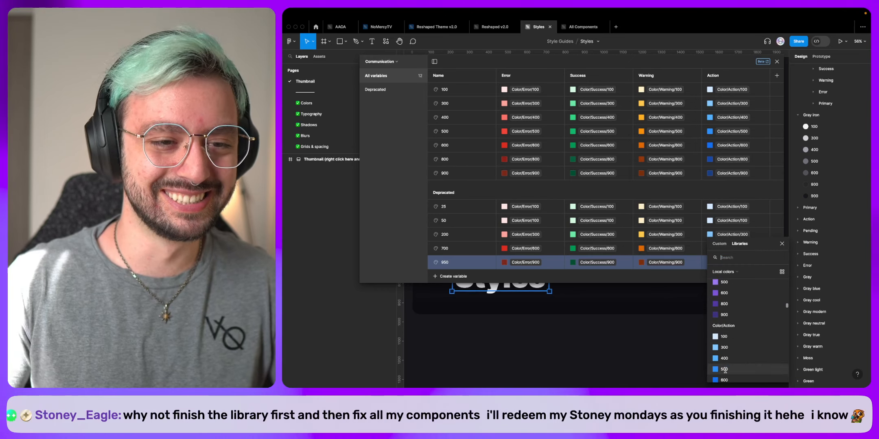
pyautogui.scroll(-2, 725, 371)
pyautogui.click(725, 375)
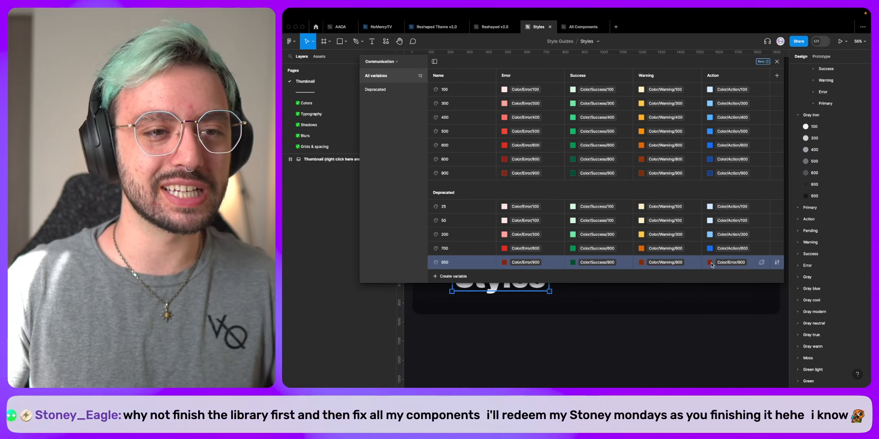
# Link deprecated variable 950 in the Action mode to the local color Color/Action/900.
pyautogui.click(728, 263)
pyautogui.scroll(-3, 736, 342)
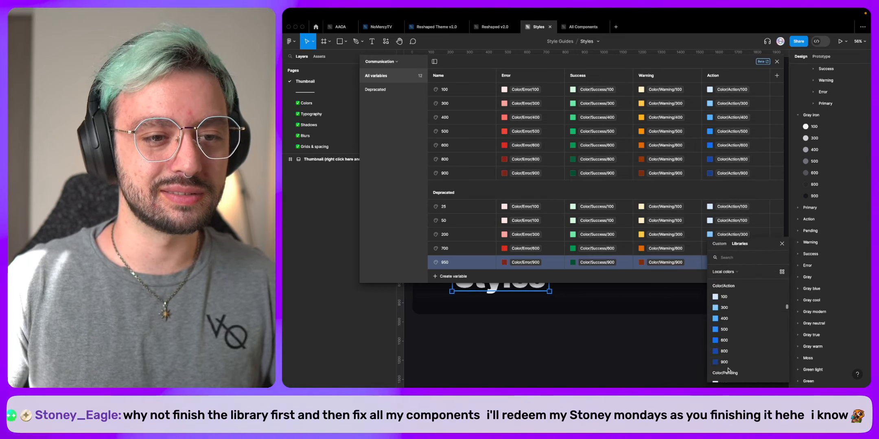
pyautogui.click(730, 358)
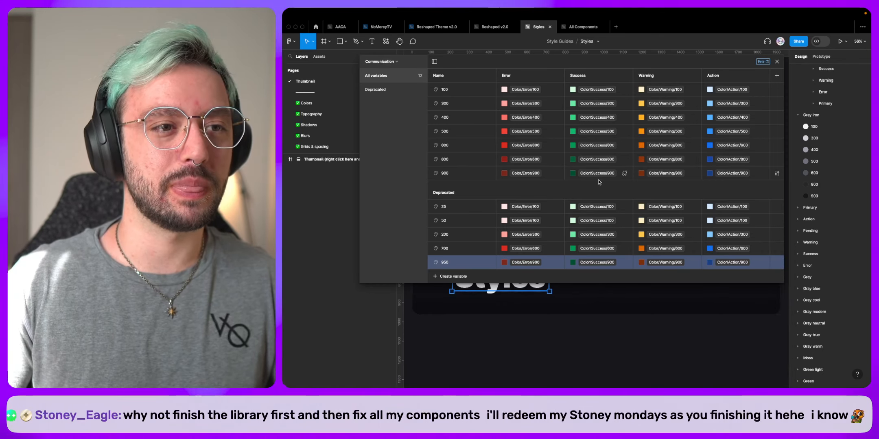
# Try to add a fifth mode to the Communication collection.
pyautogui.click(776, 76)
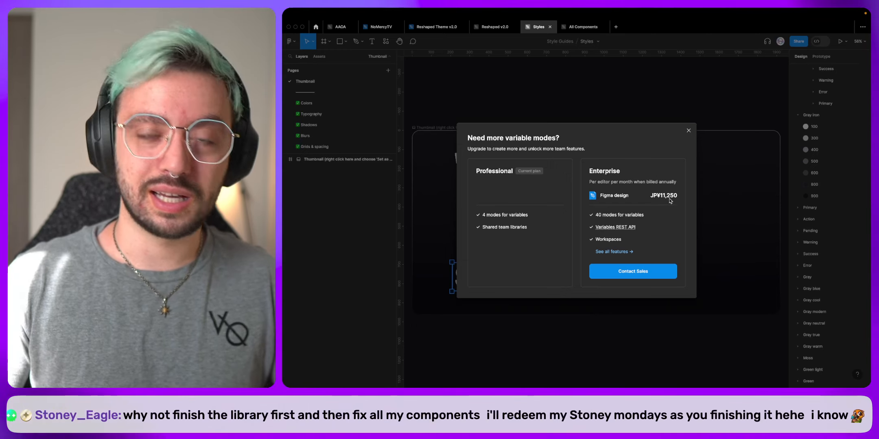
pyautogui.click(689, 132)
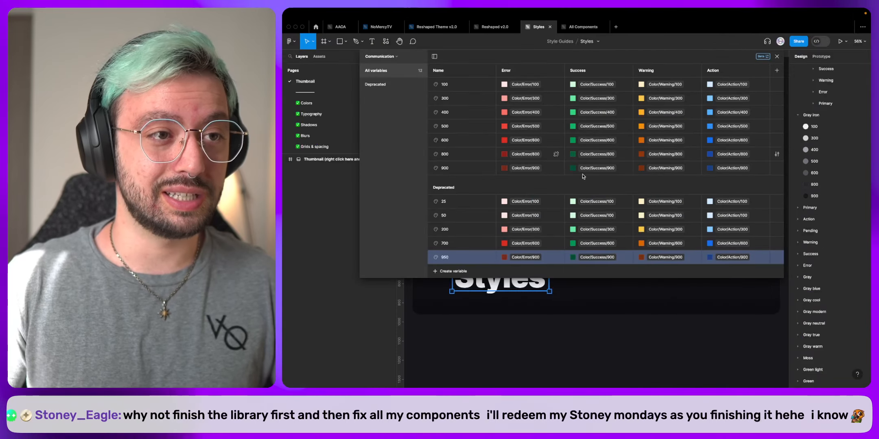
# Publish the added Communication variable collection to the Styles library.
pyautogui.click(776, 57)
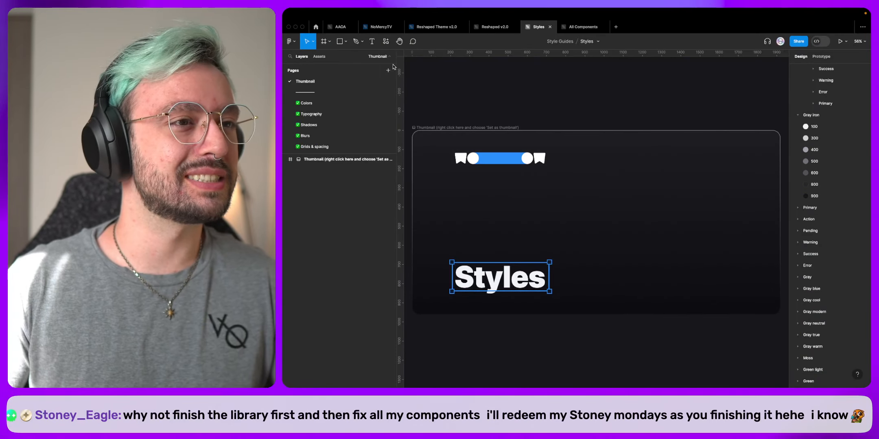
pyautogui.click(319, 56)
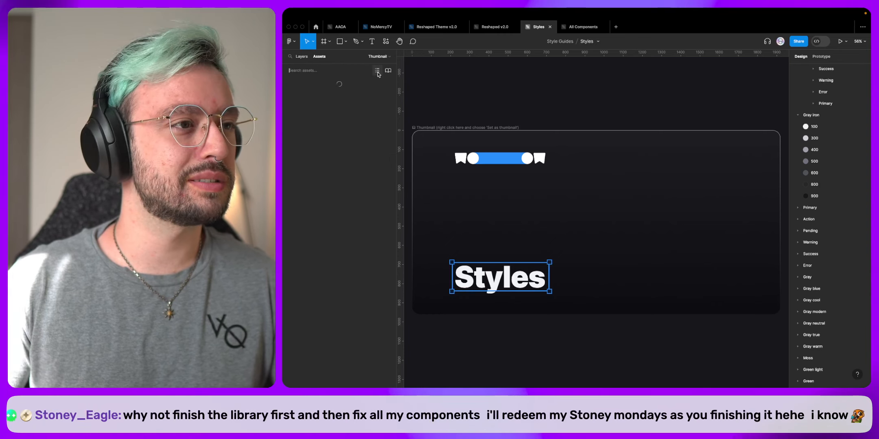
pyautogui.click(388, 71)
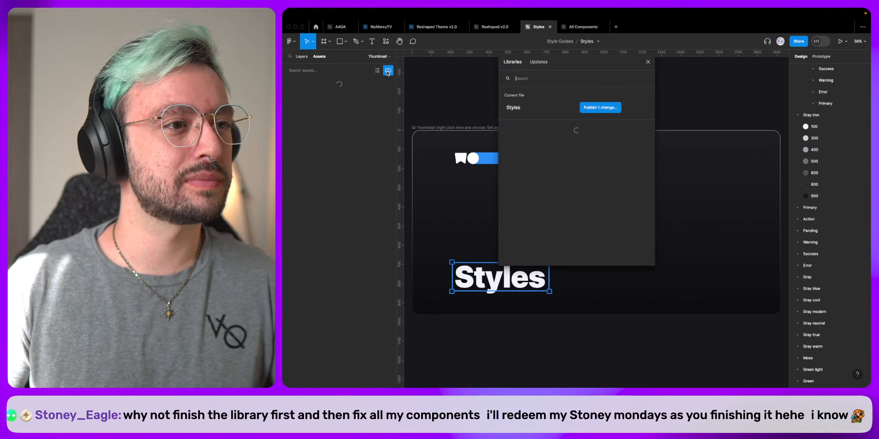
pyautogui.click(601, 107)
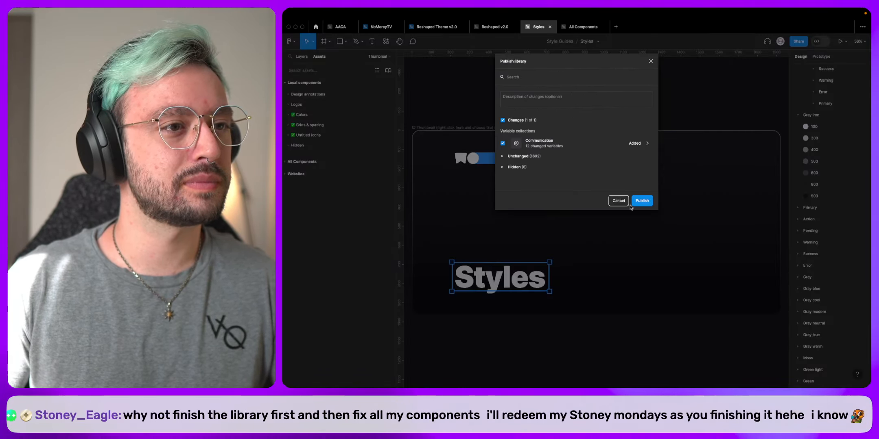
pyautogui.click(643, 201)
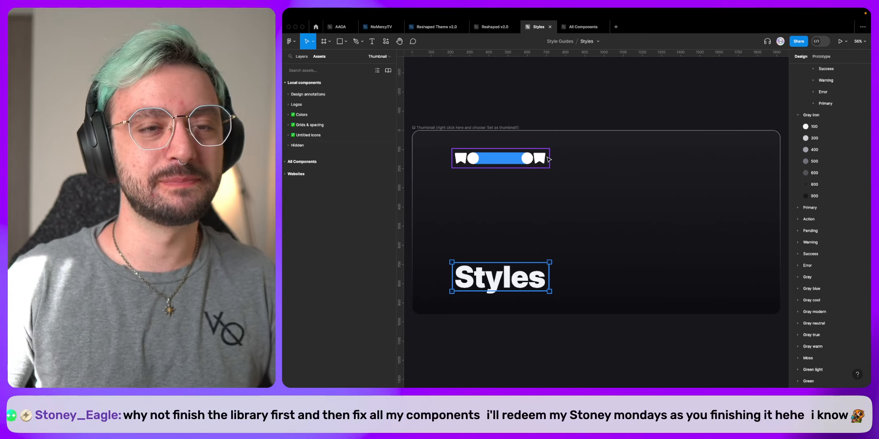
# Check the All Components file for available library updates.
pyautogui.click(576, 30)
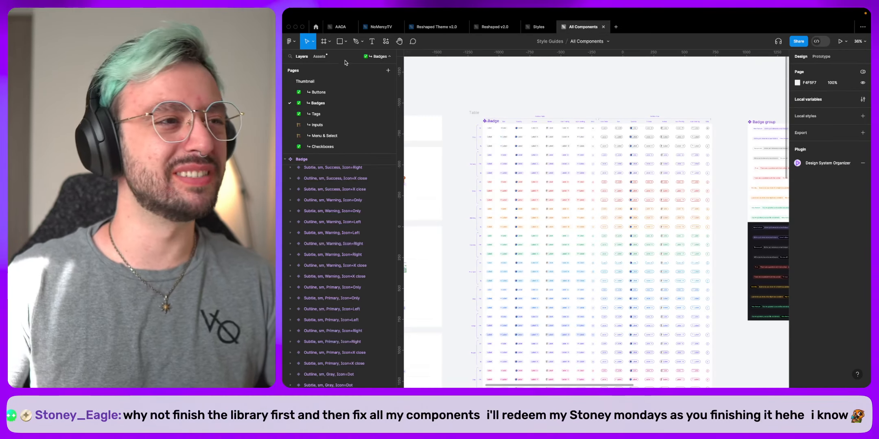
pyautogui.click(319, 56)
pyautogui.click(388, 70)
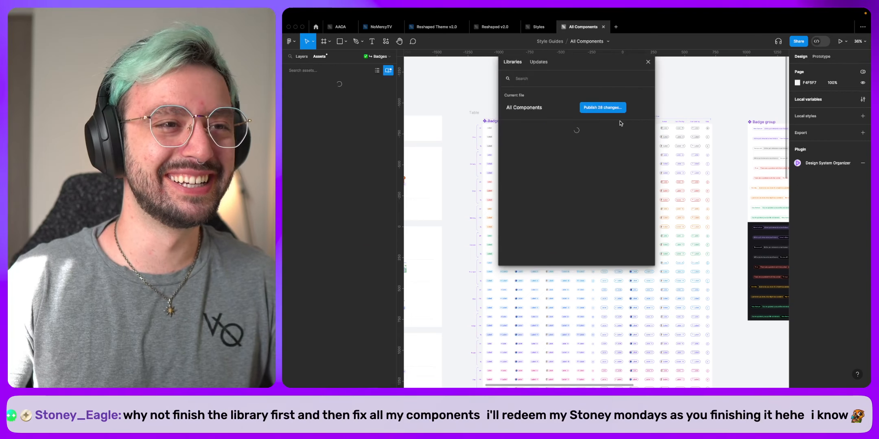
pyautogui.click(534, 63)
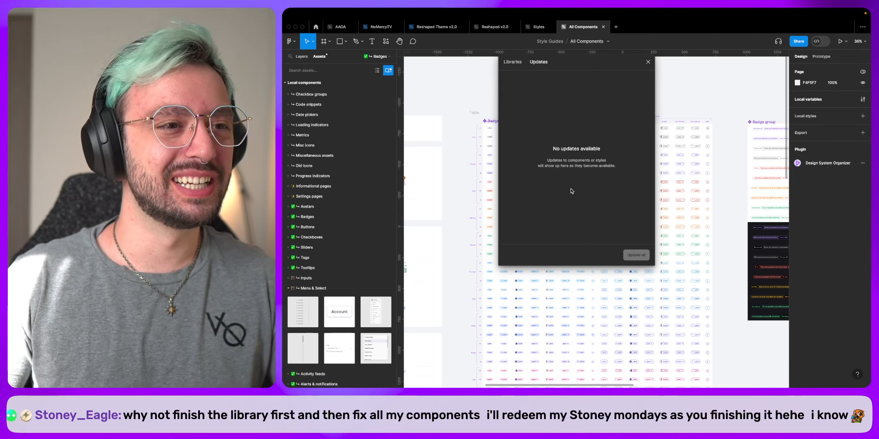
pyautogui.click(648, 62)
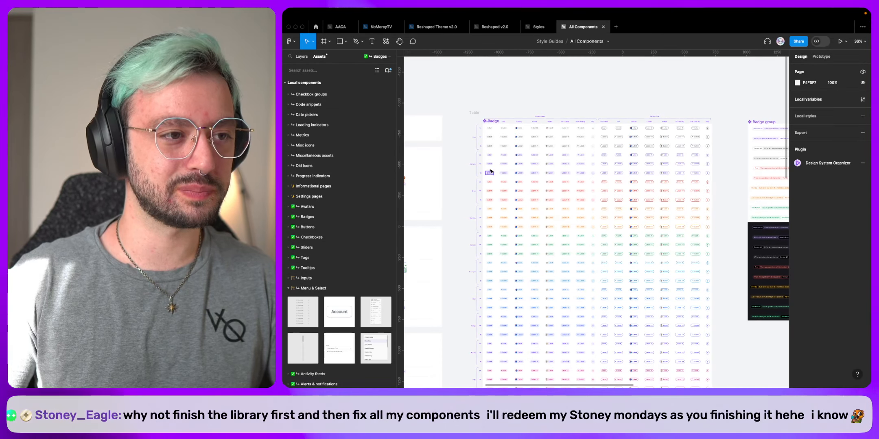
# Delete all Warning, Success and Blue variants of every size from the Badge component, keeping the Error variants.
pyautogui.moveTo(467, 181); pyautogui.dragTo(719, 260)
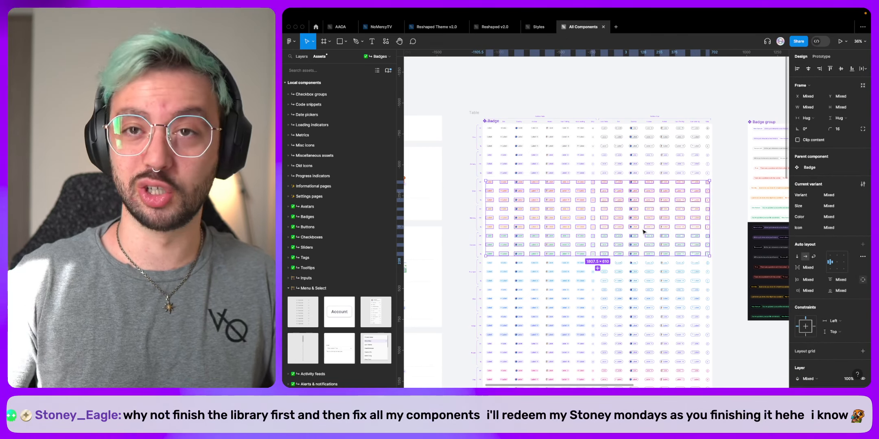
pyautogui.click(489, 290)
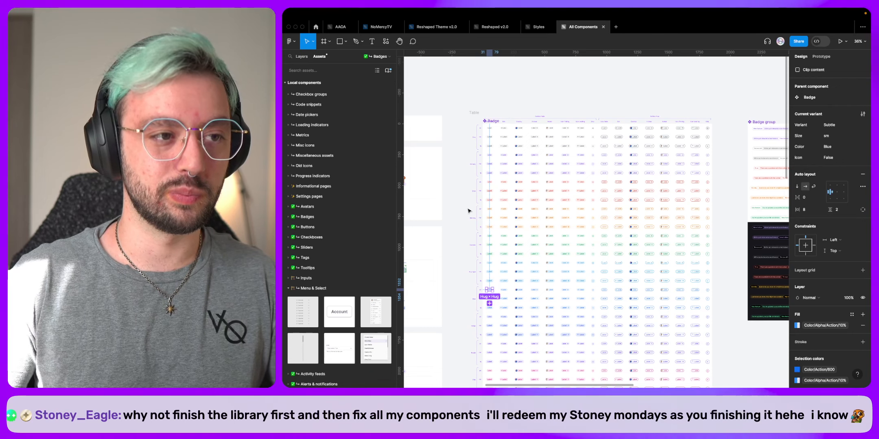
pyautogui.moveTo(458, 205); pyautogui.dragTo(720, 260)
pyautogui.moveTo(494, 296); pyautogui.dragTo(723, 311)
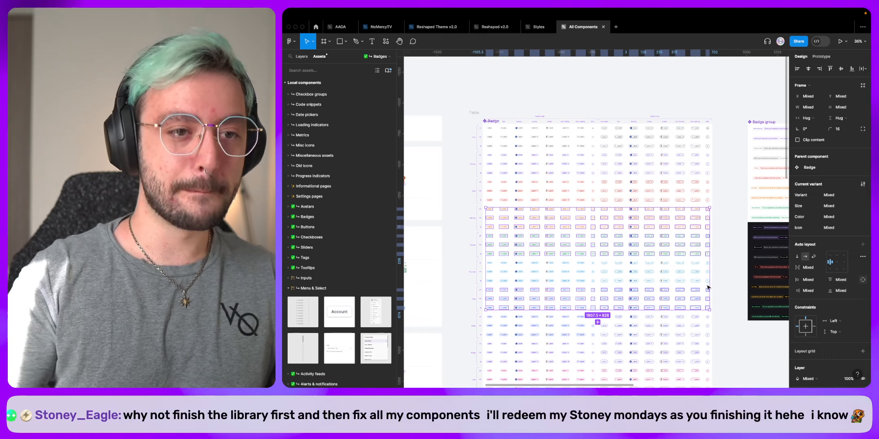
pyautogui.press('Delete')
pyautogui.scroll(5, 519, 205)
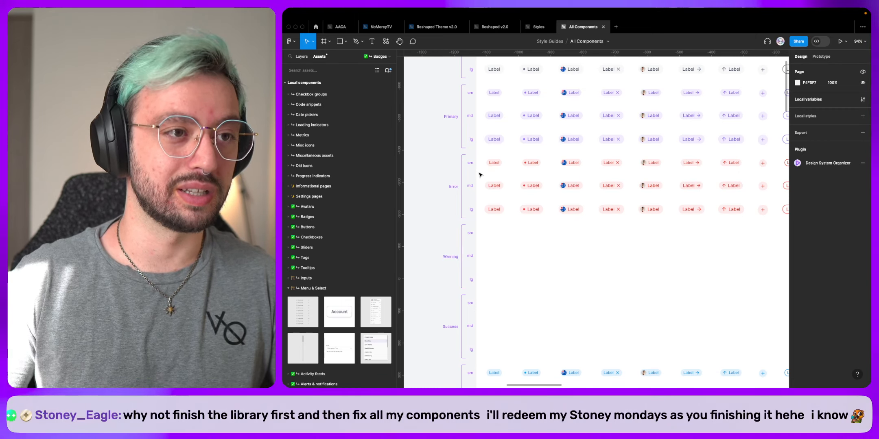
# Create a new variable collection named Primary in the Styles file.
pyautogui.click(538, 26)
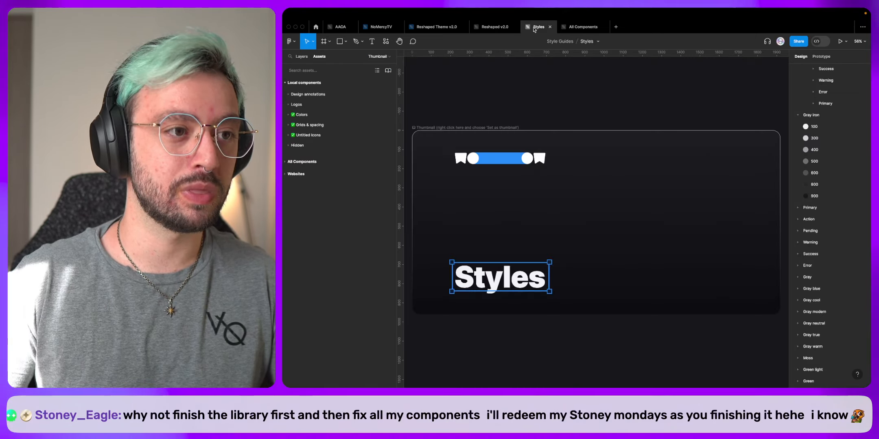
pyautogui.scroll(10, 834, 122)
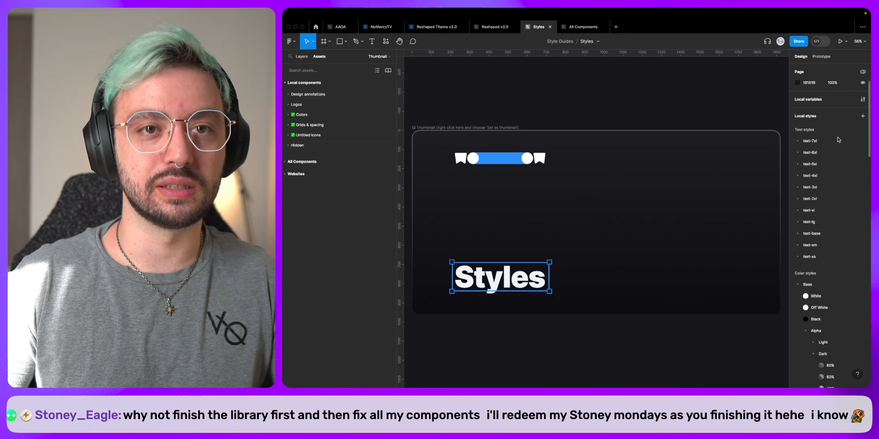
pyautogui.click(863, 99)
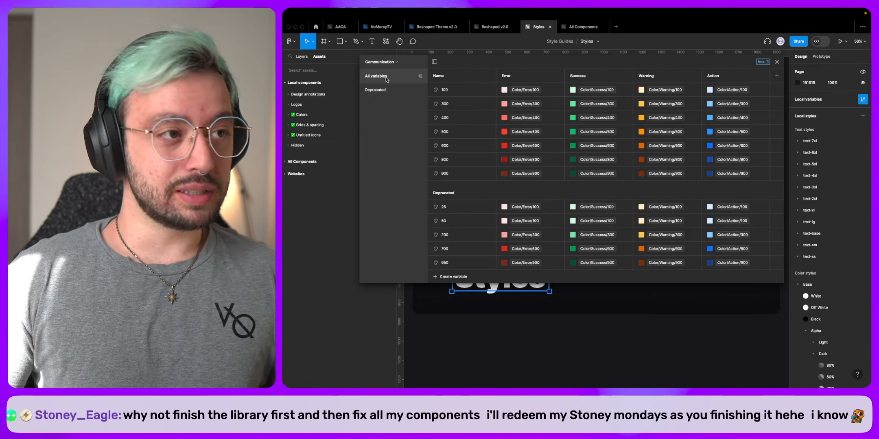
pyautogui.click(381, 61)
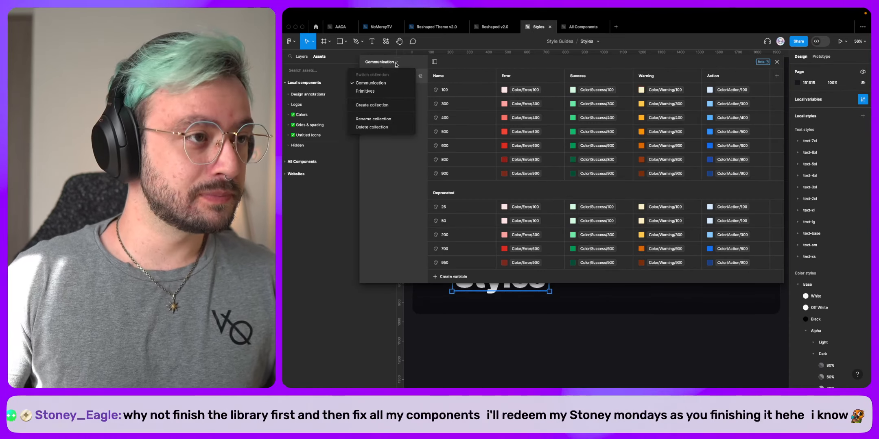
pyautogui.click(384, 106)
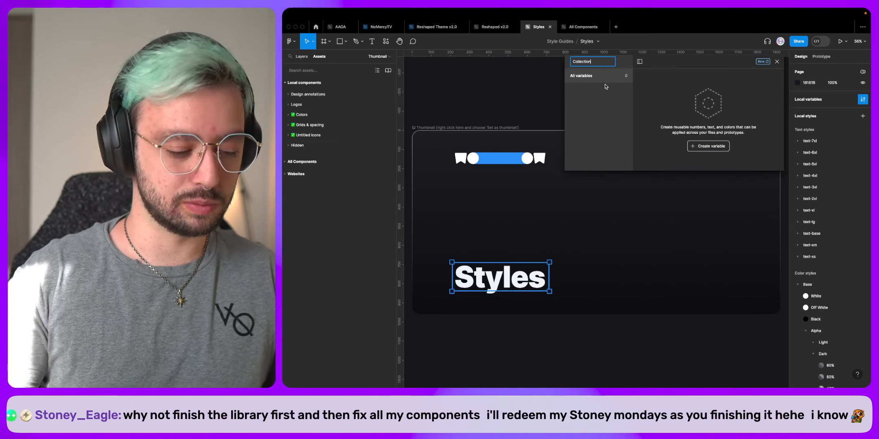
pyautogui.press('super+a')
pyautogui.write('Pri')
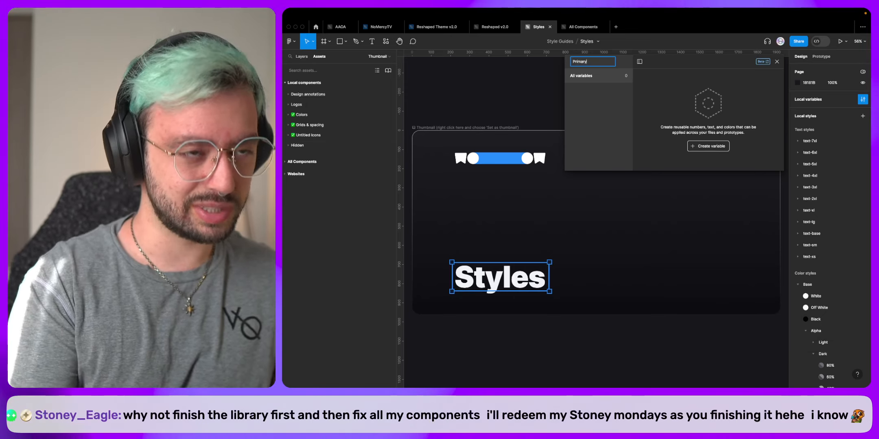
pyautogui.write('mary')
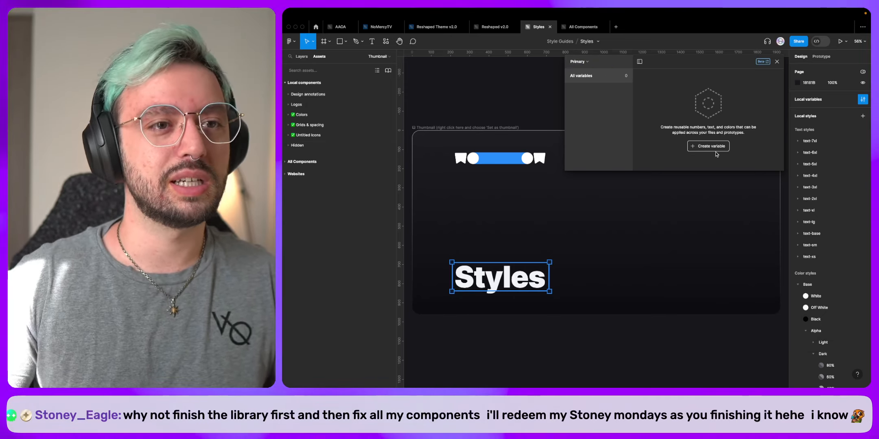
# Add a color variable named primary-100 to the Primary collection.
pyautogui.click(708, 146)
pyautogui.click(706, 159)
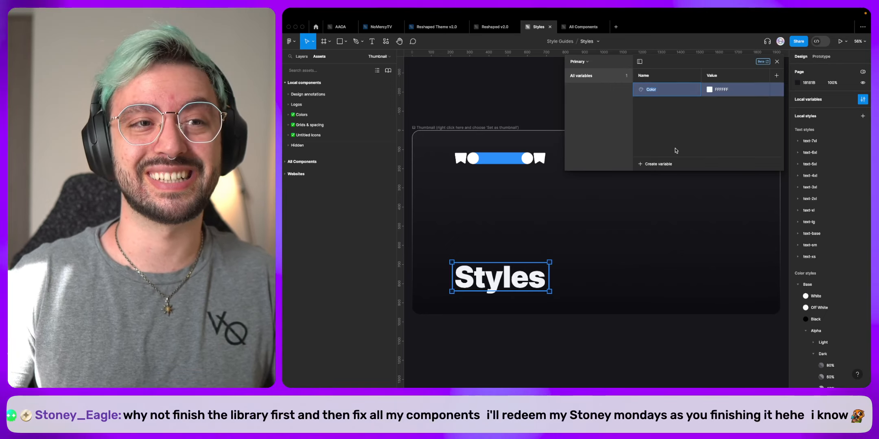
pyautogui.write('10')
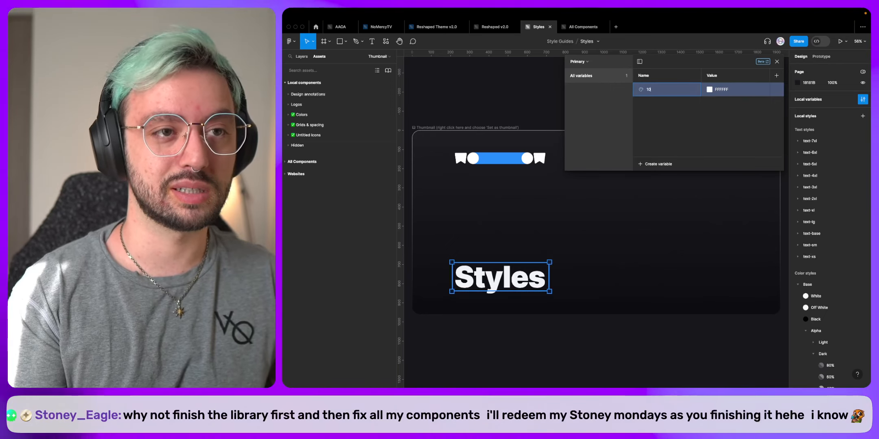
pyautogui.write('0')
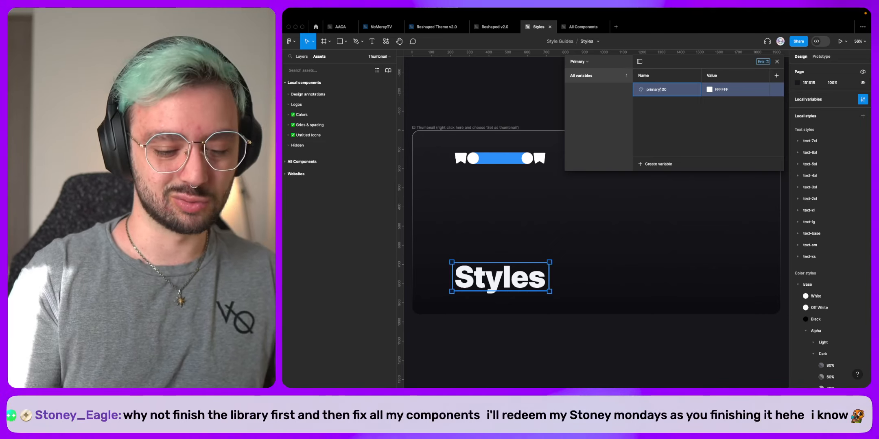
# Copy the "primary-" prefix and add a color variable named primary-300 to the Primary collection.
pyautogui.hotkey('shift', 'Up')
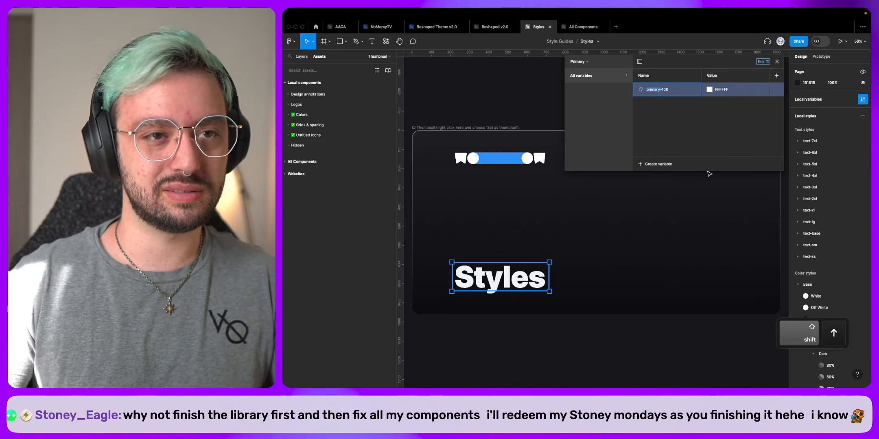
pyautogui.press('super+c')
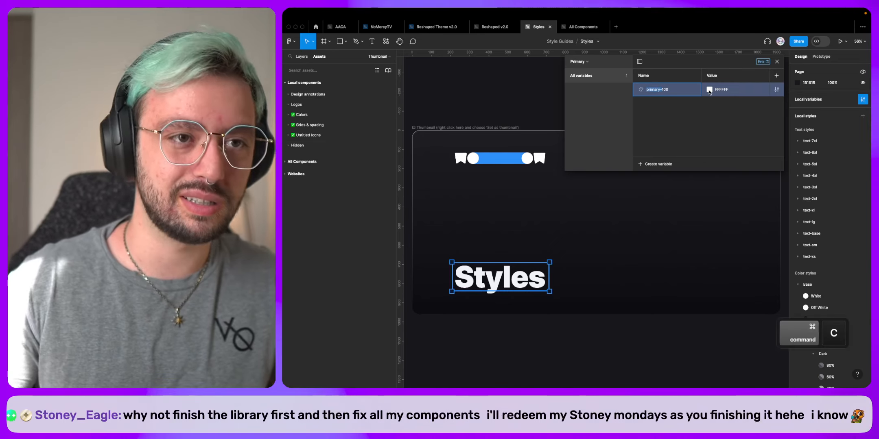
pyautogui.click(656, 164)
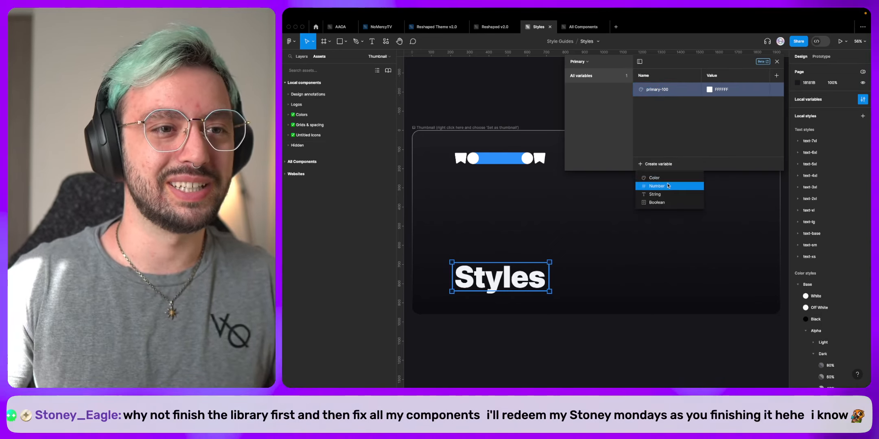
pyautogui.click(667, 178)
pyautogui.press('super+v')
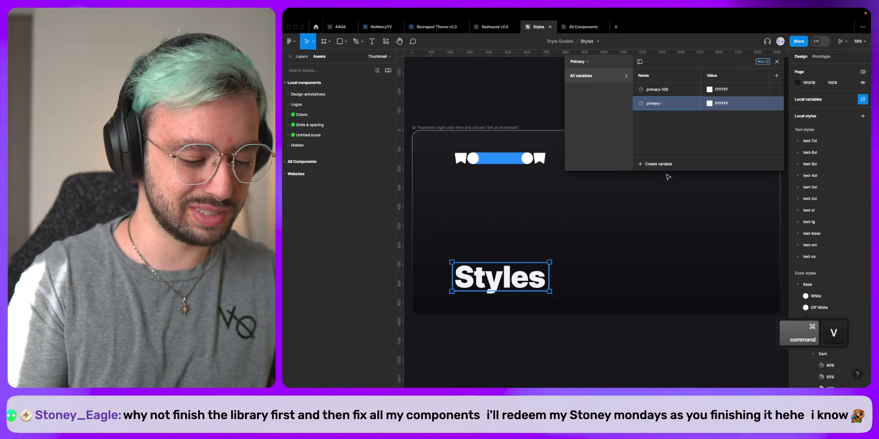
pyautogui.write('300')
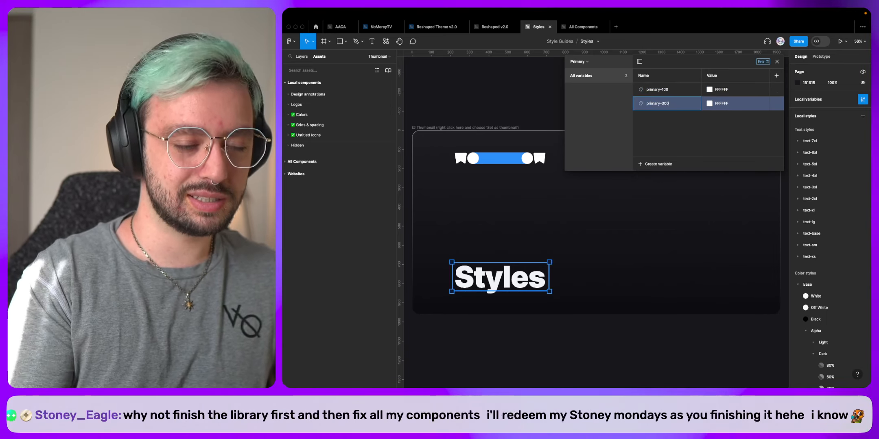
# Add two color variables named primary-400 and primary-500 to the Primary collection.
pyautogui.click(651, 163)
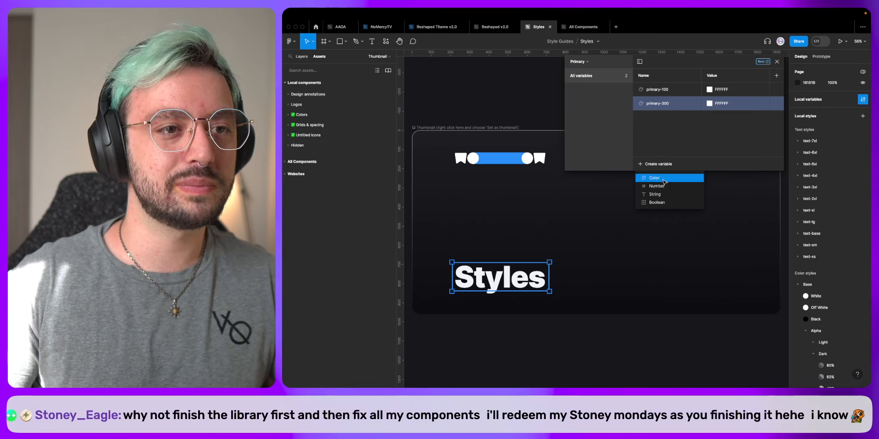
pyautogui.click(664, 181)
pyautogui.press('super+v')
pyautogui.write('4')
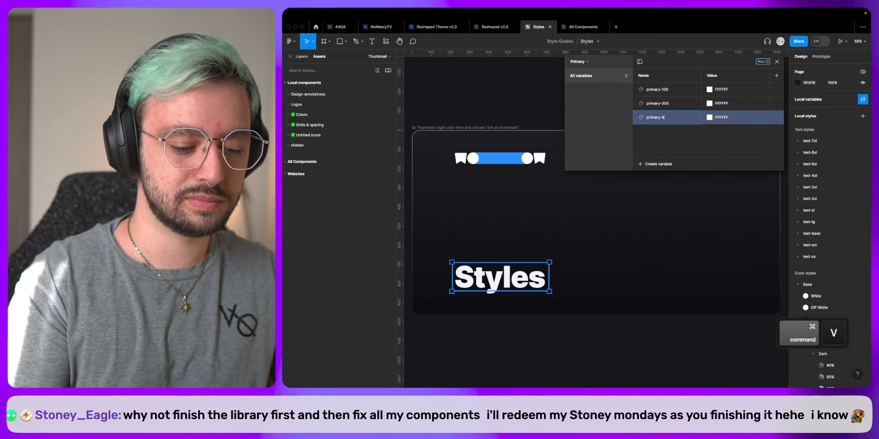
pyautogui.write('00')
pyautogui.click(664, 166)
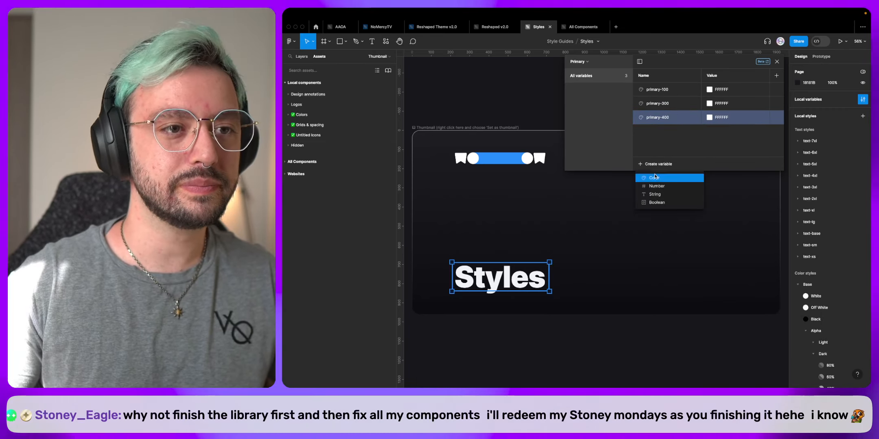
pyautogui.click(654, 174)
pyautogui.write('primary-')
pyautogui.write('500')
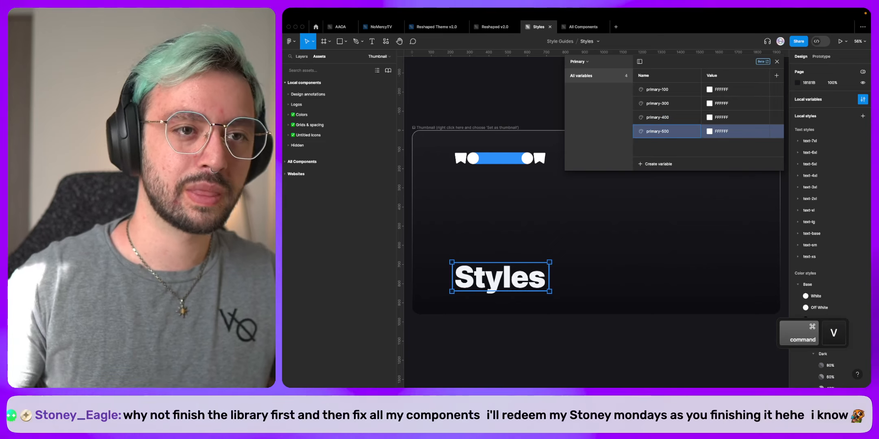
# Add two color variables named primary-600 and primary-800 to the Primary collection.
pyautogui.click(658, 164)
pyautogui.click(667, 175)
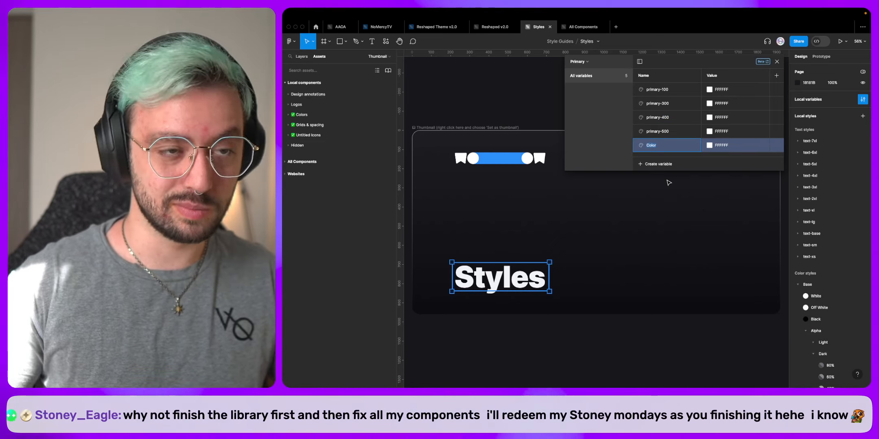
pyautogui.write('primary-')
pyautogui.write('600')
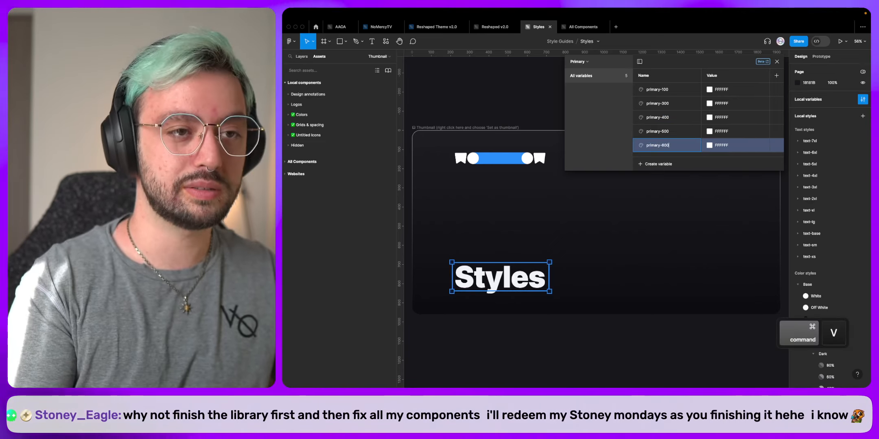
pyautogui.click(666, 164)
pyautogui.click(664, 174)
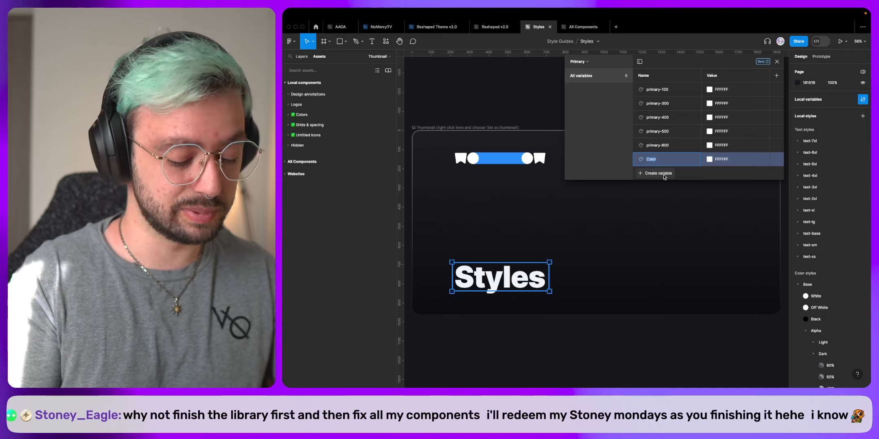
pyautogui.write('primary-')
pyautogui.write('800')
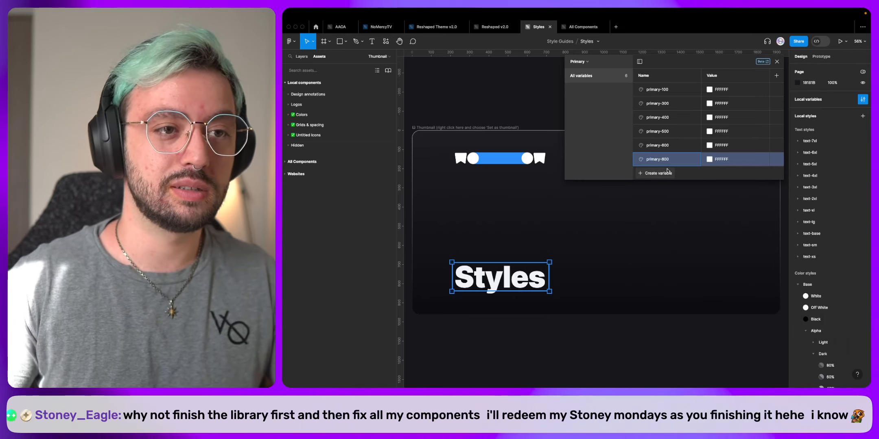
# Add two color variables named primary-900 and primary-25 to the Primary collection.
pyautogui.click(666, 173)
pyautogui.click(664, 183)
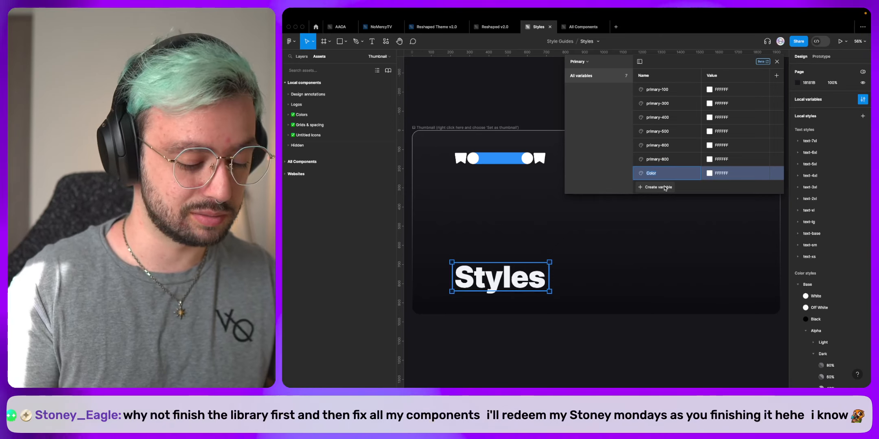
pyautogui.write('primary-')
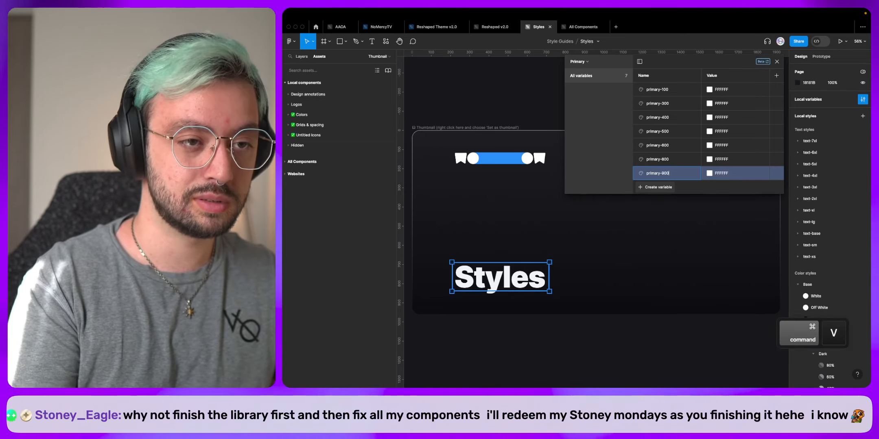
pyautogui.write('900')
pyautogui.click(665, 190)
pyautogui.click(665, 201)
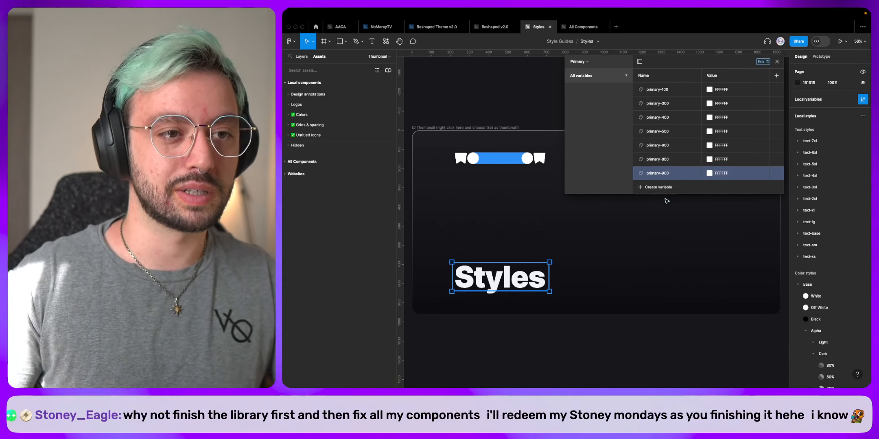
pyautogui.write('primary-')
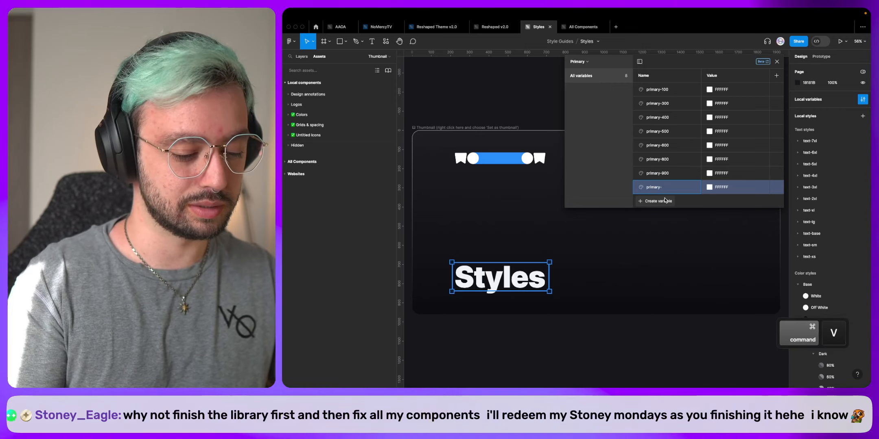
# Add two color variables named primary-50 and primary-200 to the Primary collection.
pyautogui.click(665, 201)
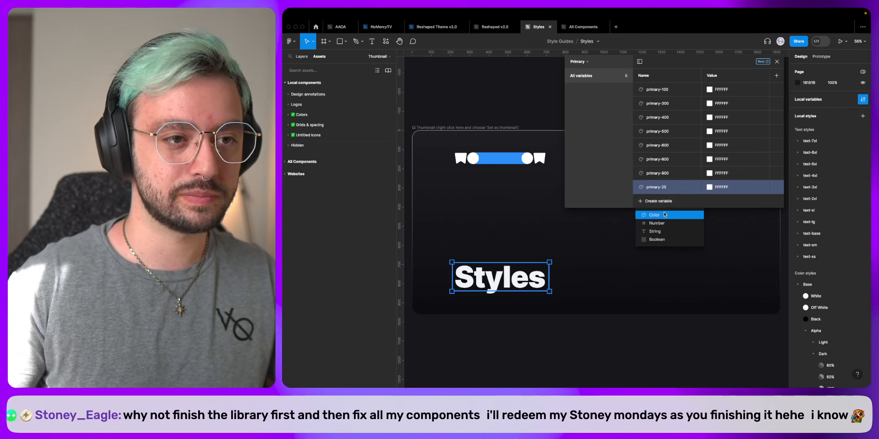
pyautogui.click(664, 214)
pyautogui.write('primary-')
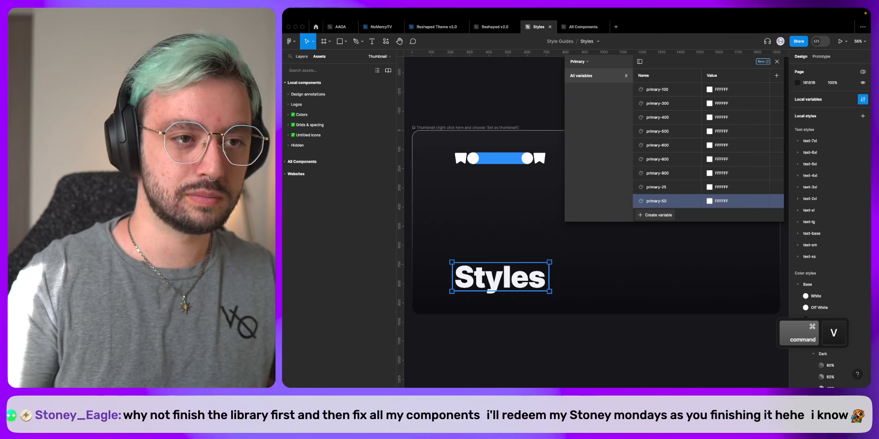
pyautogui.click(665, 215)
pyautogui.click(664, 229)
pyautogui.write('primary-')
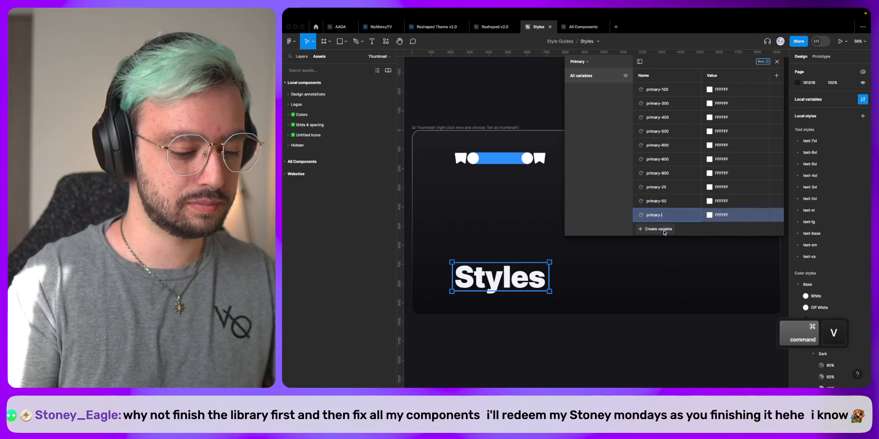
pyautogui.write('200')
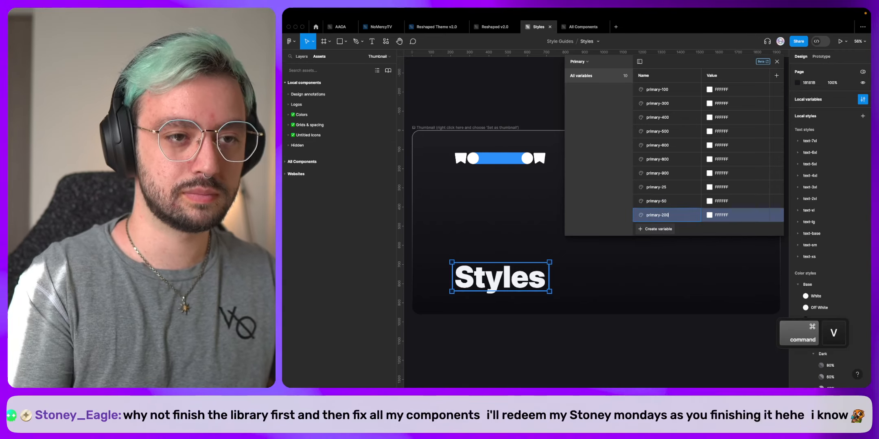
# Add two color variables named primary-700 and primary-950 to the Primary collection.
pyautogui.click(664, 229)
pyautogui.click(665, 245)
pyautogui.write('primary-')
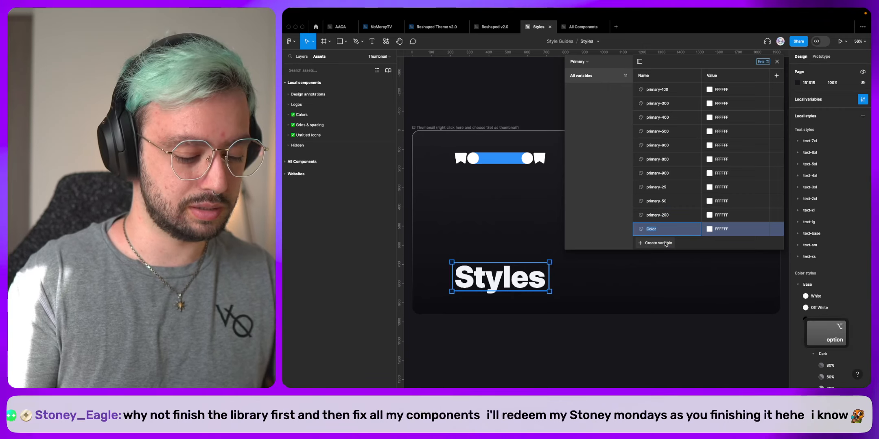
pyautogui.write('700')
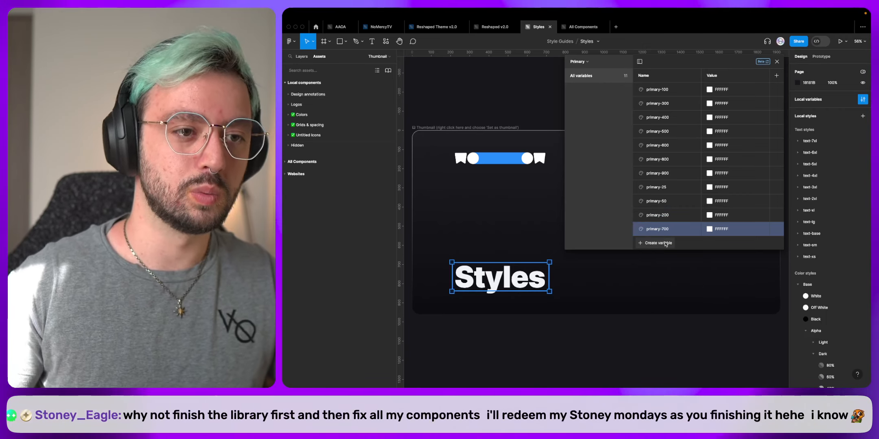
pyautogui.click(665, 243)
pyautogui.click(667, 258)
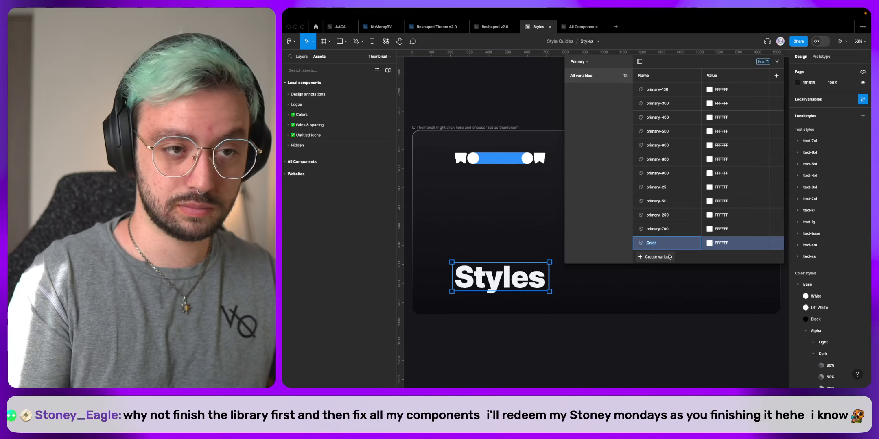
pyautogui.write('primary-')
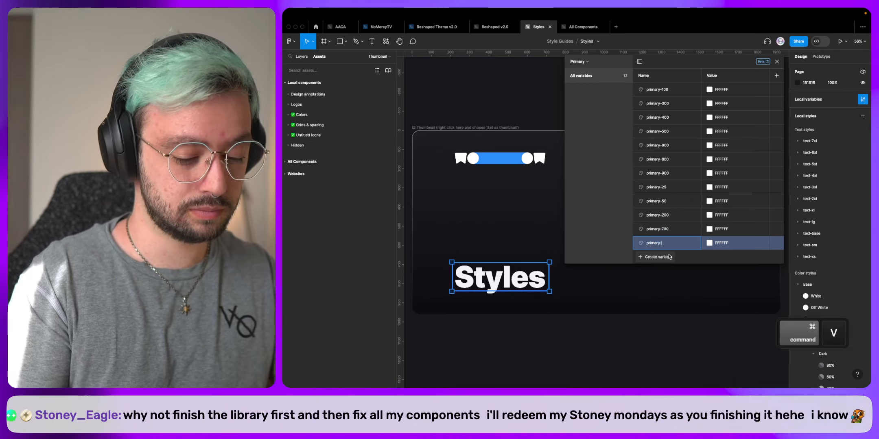
pyautogui.write('950')
pyautogui.press('Return')
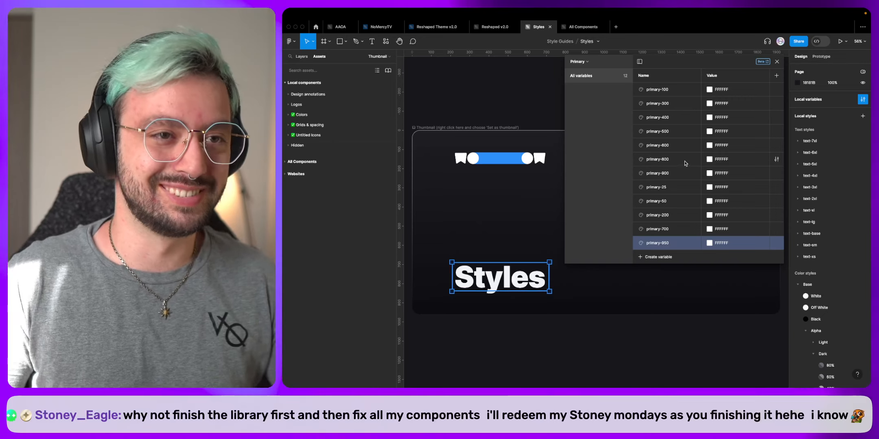
# Group the primary-25, primary-50, primary-200, primary-700 and primary-950 variables into a new group named Deprecated.
pyautogui.click(682, 190)
pyautogui.keyDown('shift'); pyautogui.click(682, 243); pyautogui.keyUp('shift')
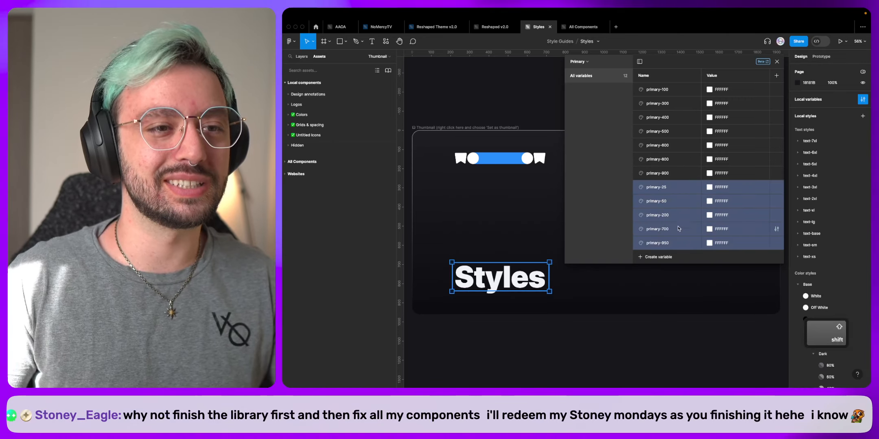
pyautogui.rightClick(680, 225)
pyautogui.click(697, 229)
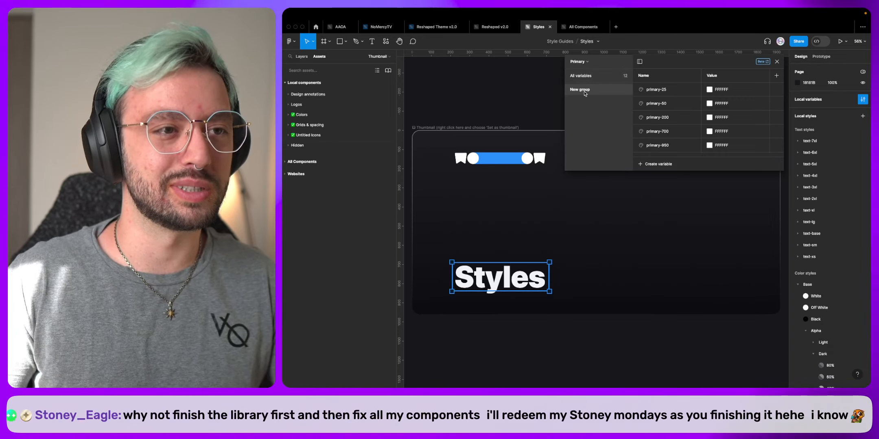
pyautogui.write('De')
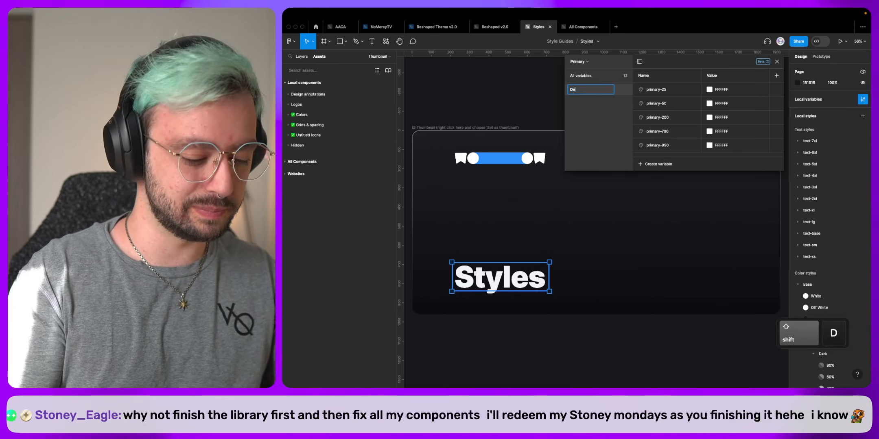
pyautogui.write('precated')
pyautogui.press('Return')
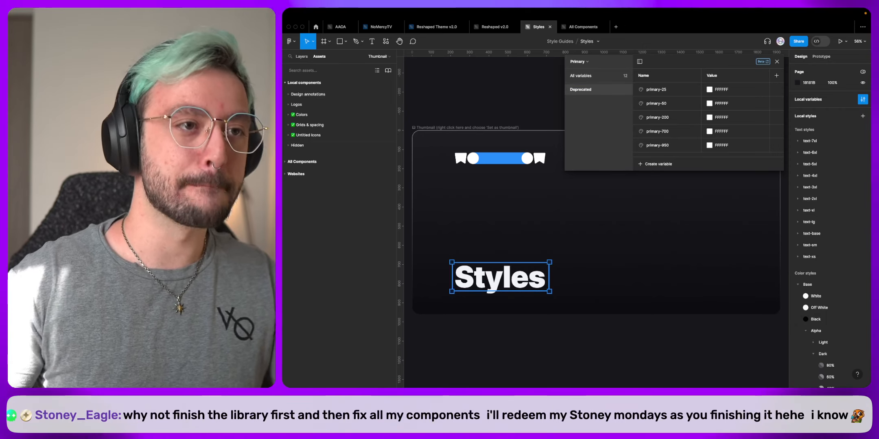
# Show all variables of the Primary collection and link primary-100 to the library color Color/Primary/100.
pyautogui.click(586, 77)
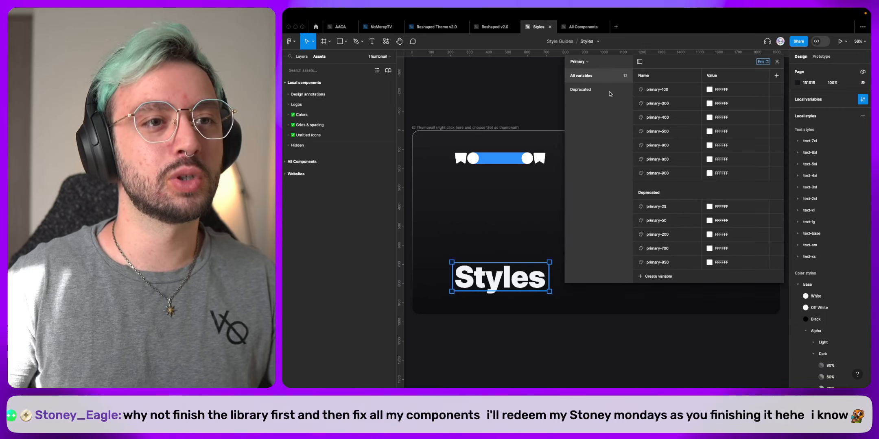
pyautogui.click(708, 89)
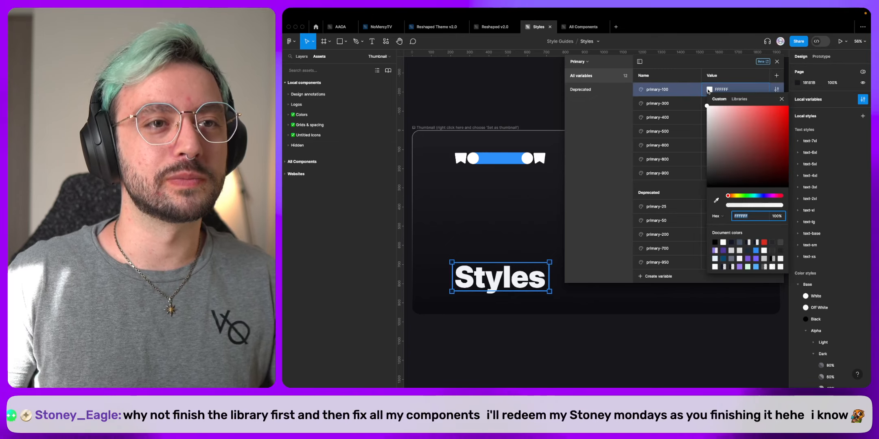
pyautogui.click(739, 99)
pyautogui.scroll(-2, 738, 163)
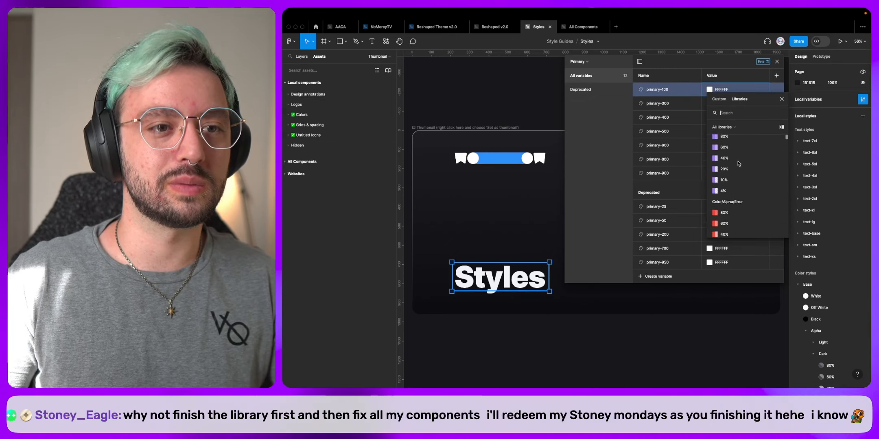
pyautogui.write('pri')
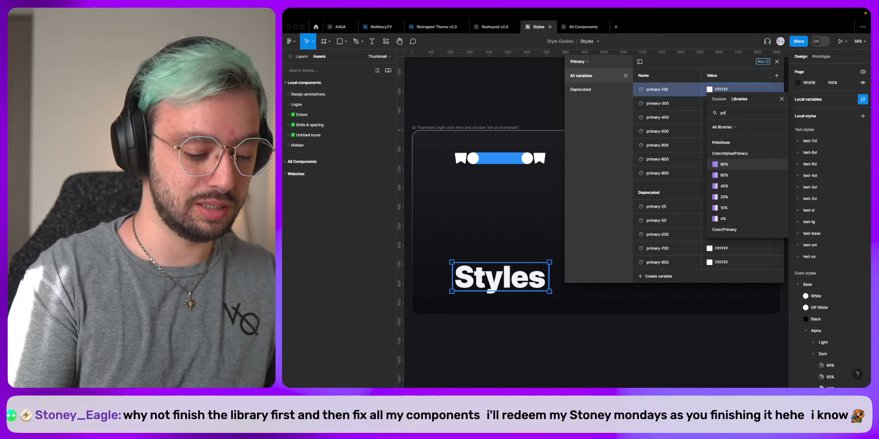
pyautogui.write('mary')
pyautogui.scroll(-3, 745, 198)
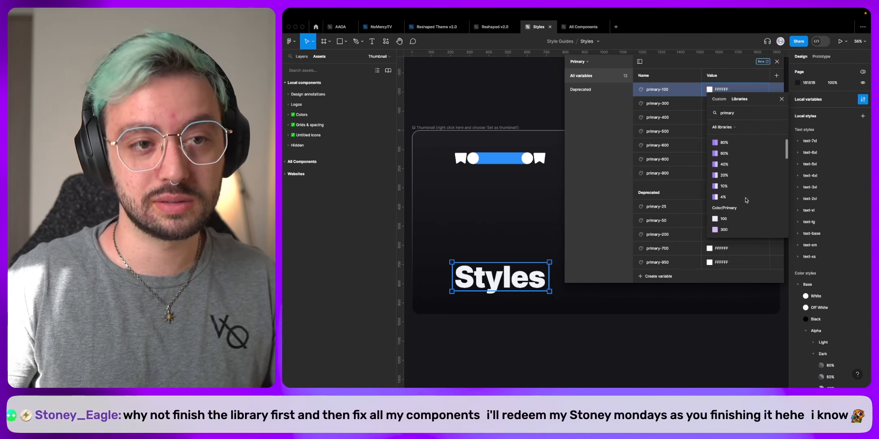
pyautogui.click(745, 195)
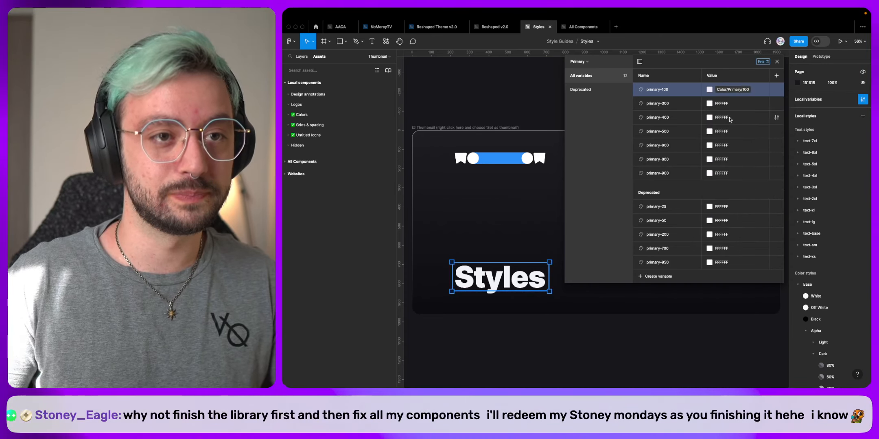
# Link the deprecated primary-25 and primary-50 variables to the library color Color/Primary/100.
pyautogui.click(714, 205)
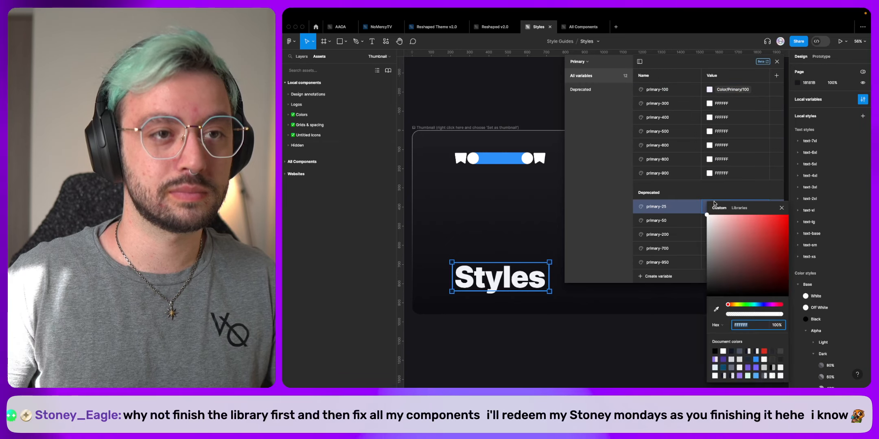
pyautogui.click(740, 208)
pyautogui.write('prima')
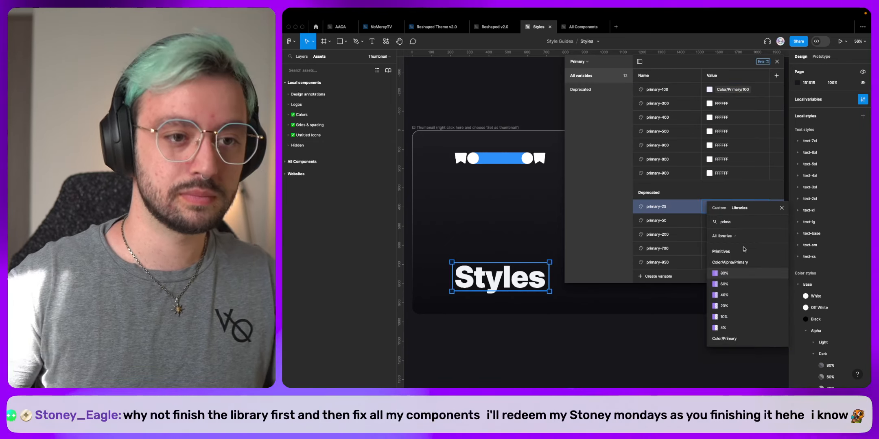
pyautogui.scroll(-3, 744, 249)
pyautogui.click(724, 326)
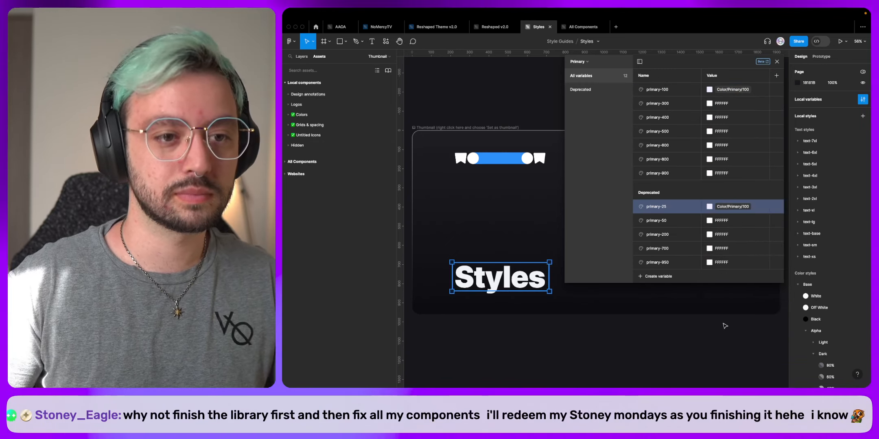
pyautogui.click(710, 222)
pyautogui.click(741, 208)
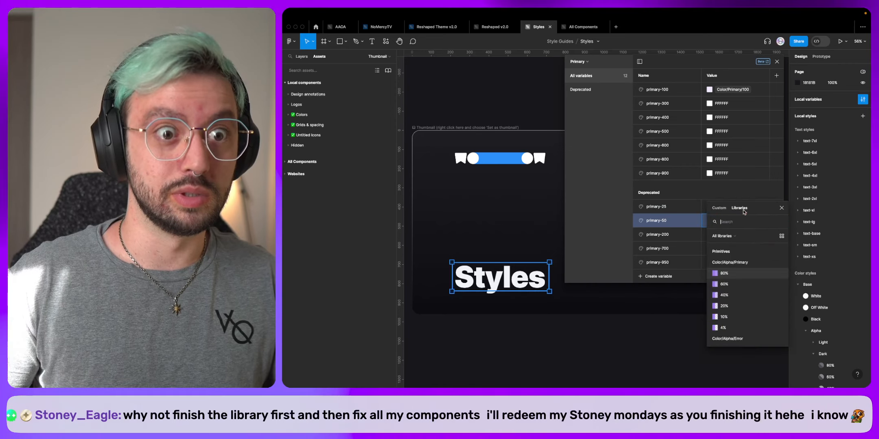
pyautogui.write('100')
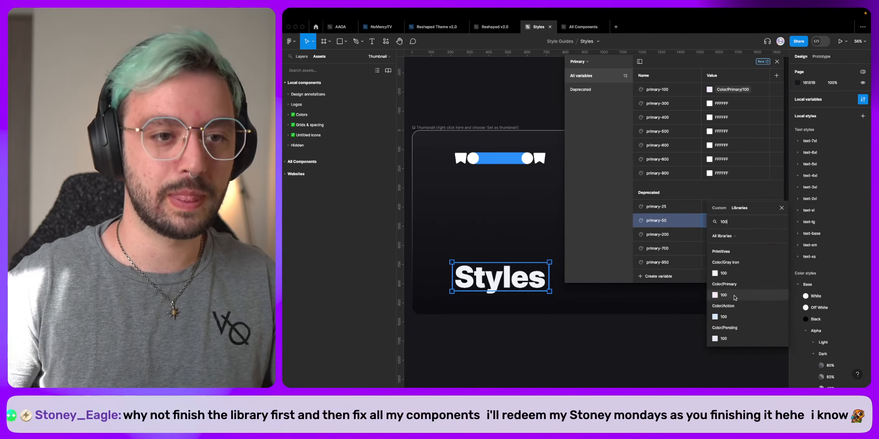
pyautogui.click(723, 295)
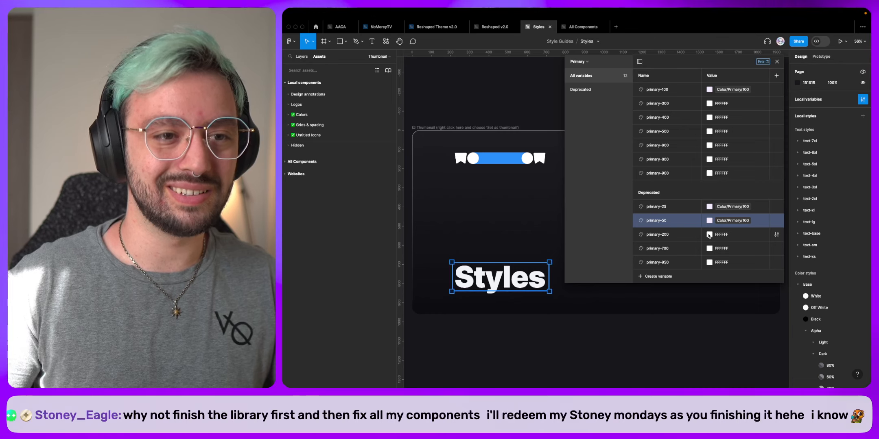
# Link the primary-300 and deprecated primary-200 variables to the library color Color/Primary/300.
pyautogui.click(710, 236)
pyautogui.click(706, 104)
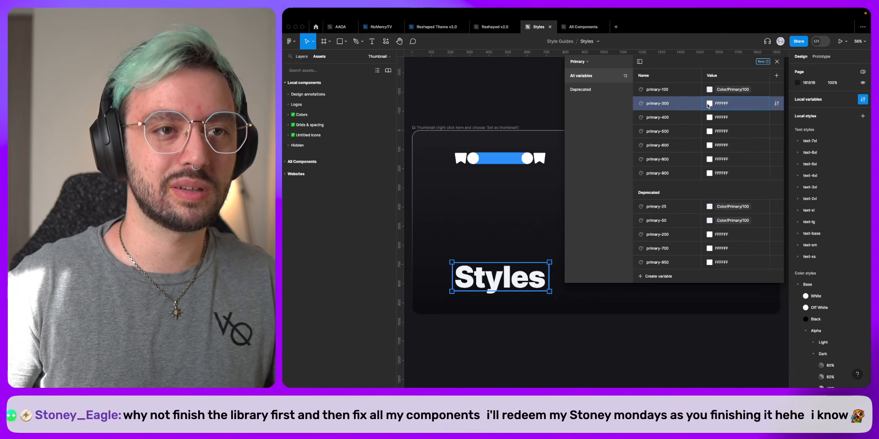
pyautogui.click(707, 105)
pyautogui.click(739, 113)
pyautogui.write('300')
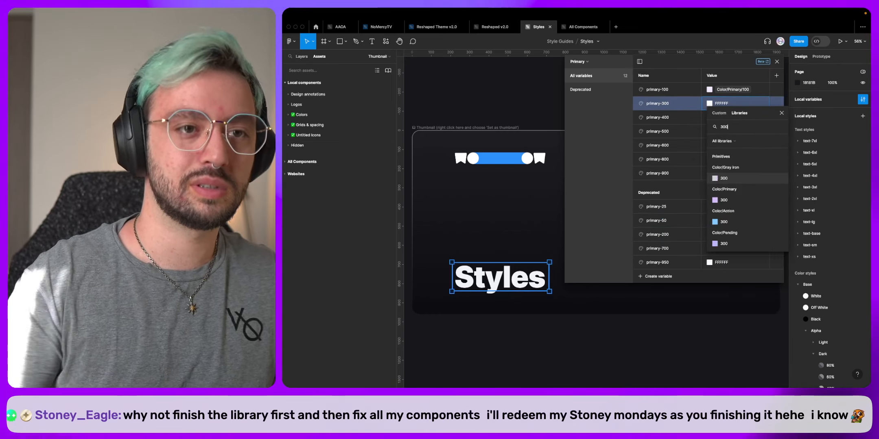
pyautogui.click(738, 202)
pyautogui.click(710, 235)
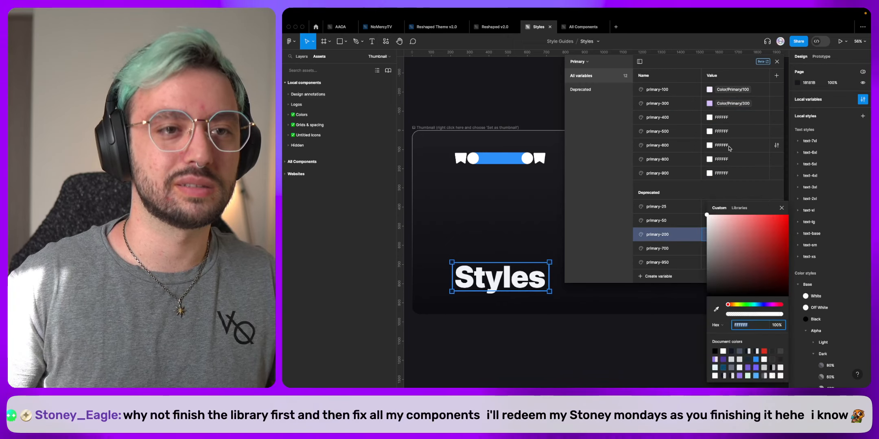
pyautogui.click(738, 208)
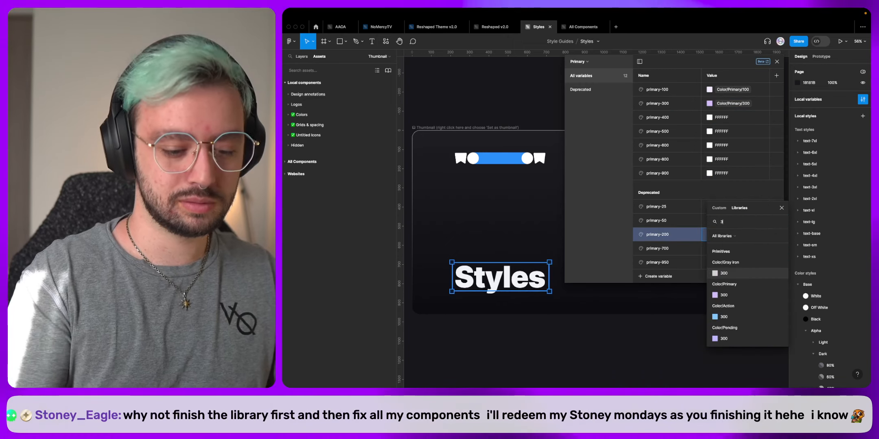
pyautogui.click(724, 295)
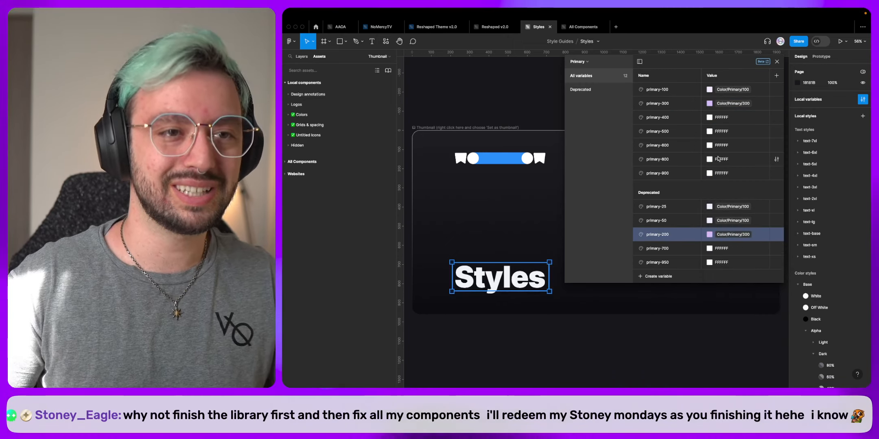
# Link primary-400 to Color/Primary/400 and primary-500 to Color/Primary/500 from the library.
pyautogui.click(709, 118)
pyautogui.click(739, 127)
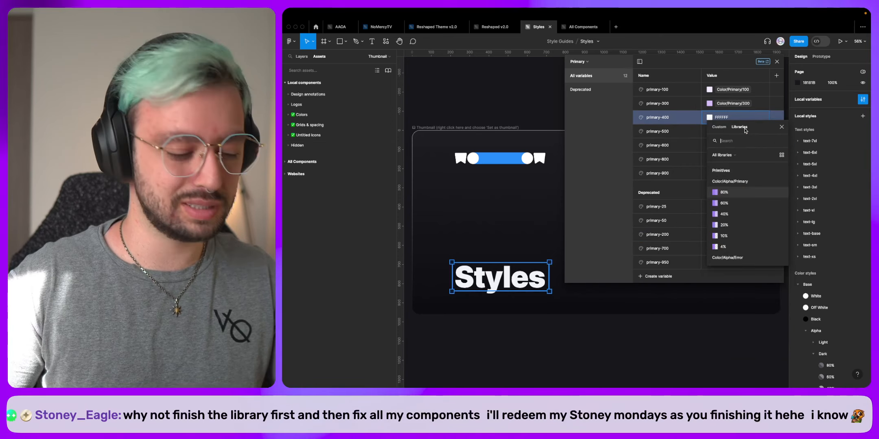
pyautogui.click(724, 214)
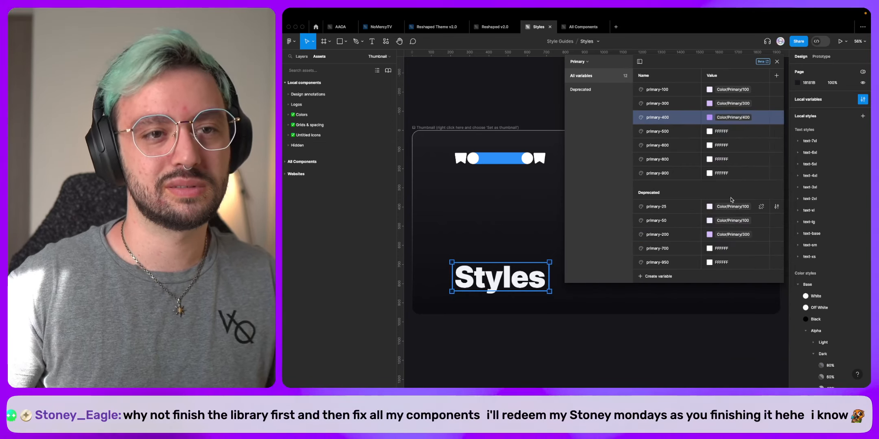
pyautogui.click(709, 132)
pyautogui.click(740, 141)
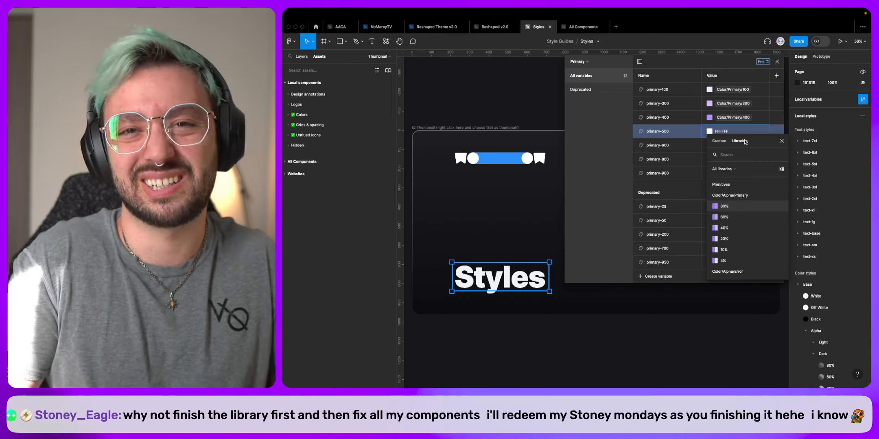
pyautogui.write('500')
pyautogui.click(724, 228)
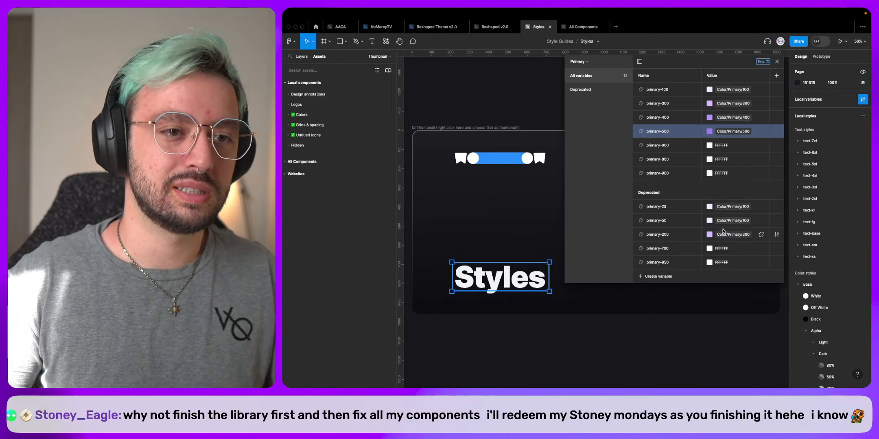
# Link primary-600 to Color/Primary/600 and primary-800 to Color/Primary/800 from the library.
pyautogui.click(736, 145)
pyautogui.click(739, 155)
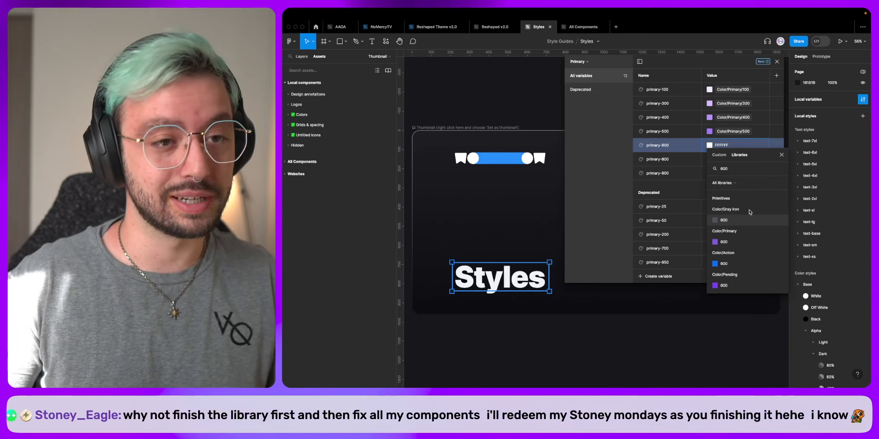
pyautogui.click(737, 242)
pyautogui.click(709, 160)
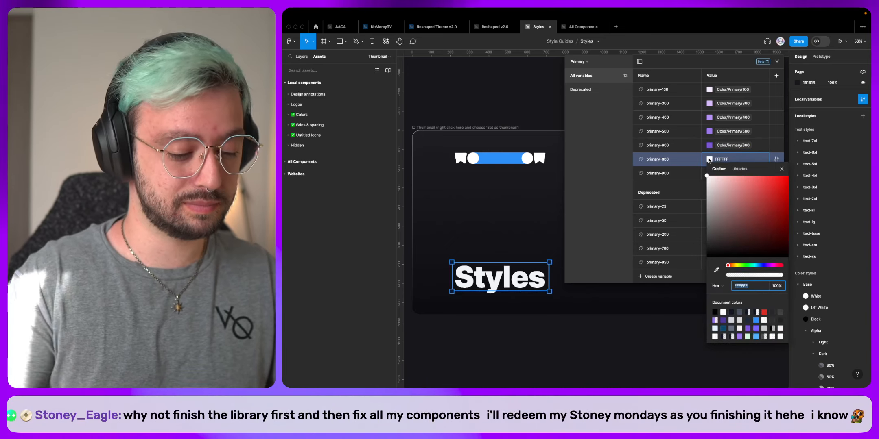
pyautogui.click(735, 170)
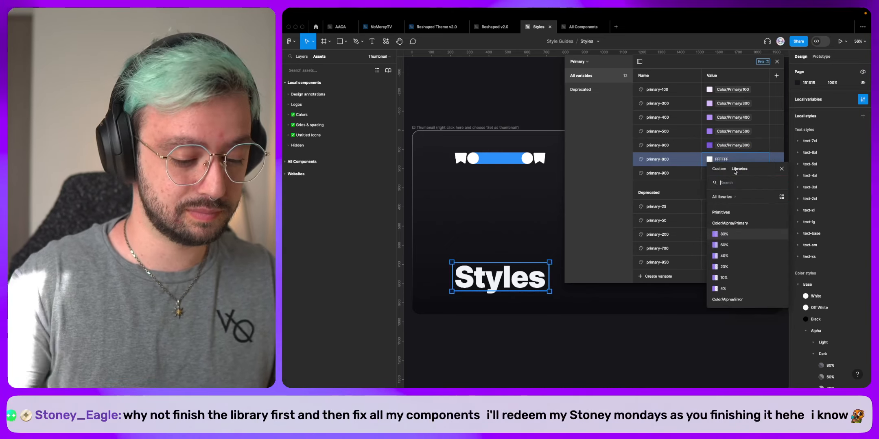
pyautogui.click(724, 256)
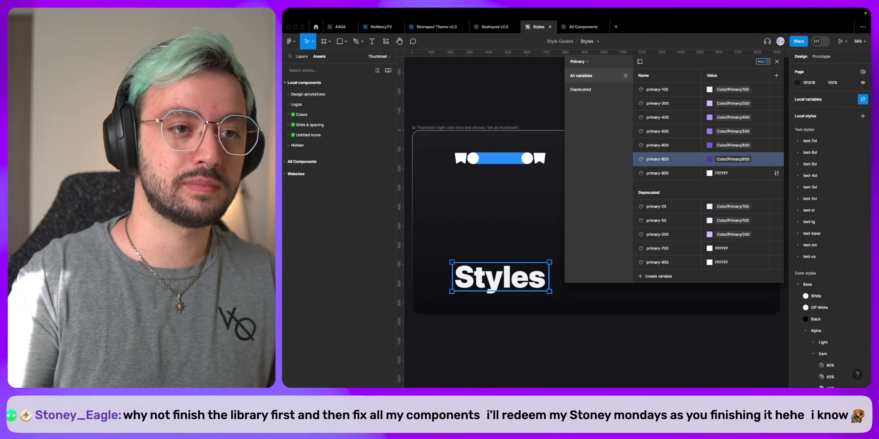
# Link the primary-900 variable to the library color Color/Primary/900.
pyautogui.click(709, 173)
pyautogui.click(734, 183)
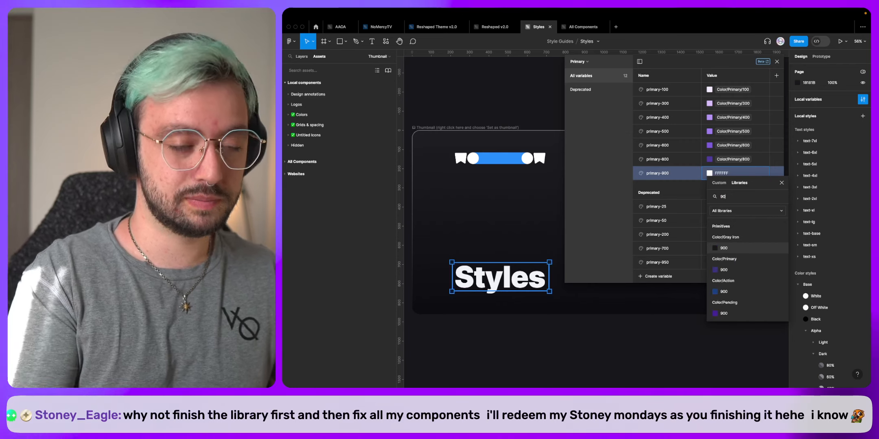
pyautogui.click(714, 251)
# Link the deprecated primary-700 to Color/Primary/600 and the deprecated primary-950 to Color/Primary/900.
pyautogui.click(709, 248)
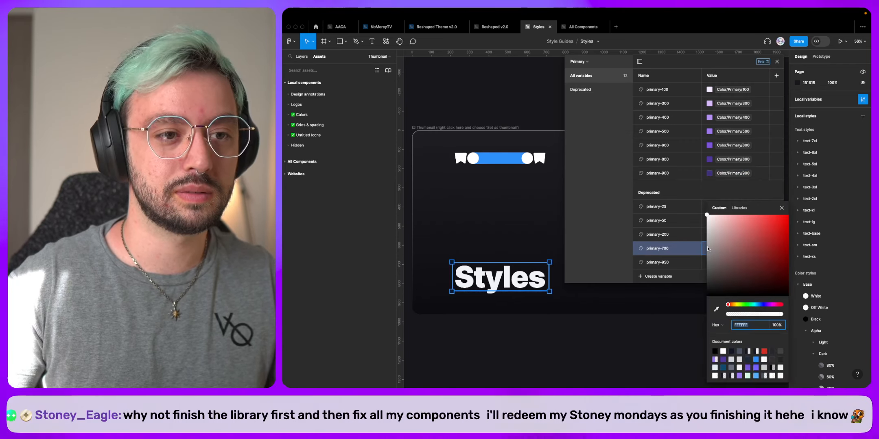
pyautogui.click(739, 207)
pyautogui.write('600')
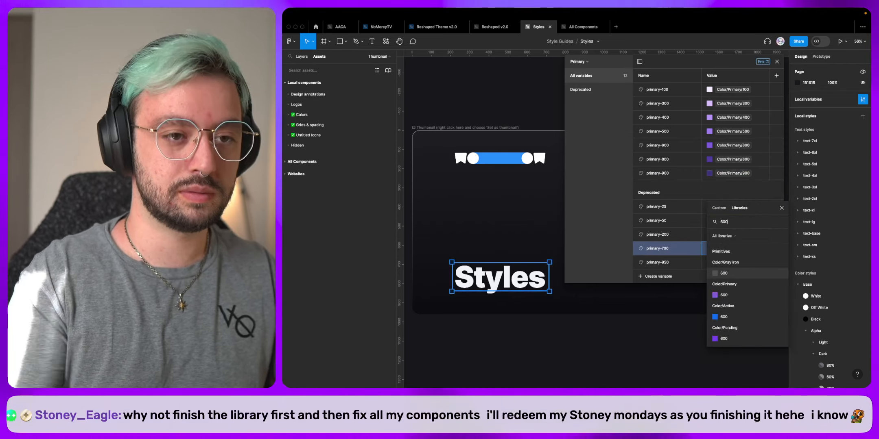
pyautogui.click(741, 295)
pyautogui.click(709, 263)
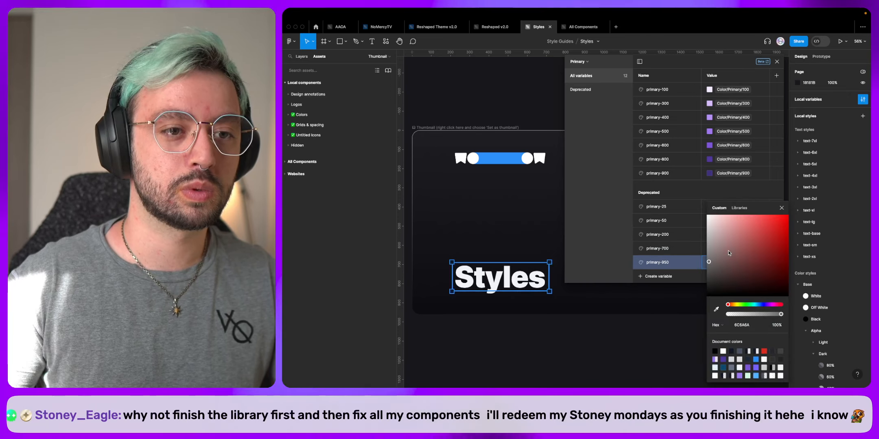
pyautogui.click(740, 208)
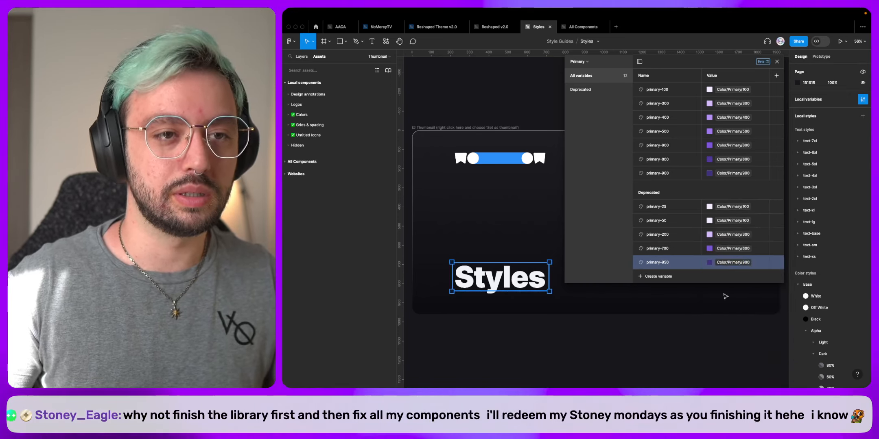
pyautogui.click(724, 295)
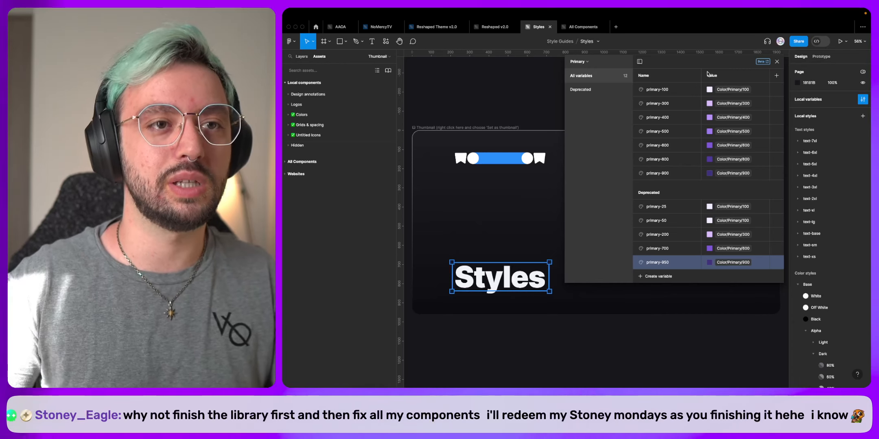
# Rename the Primary collection's value mode to Default and close the variables window.
pyautogui.write('D')
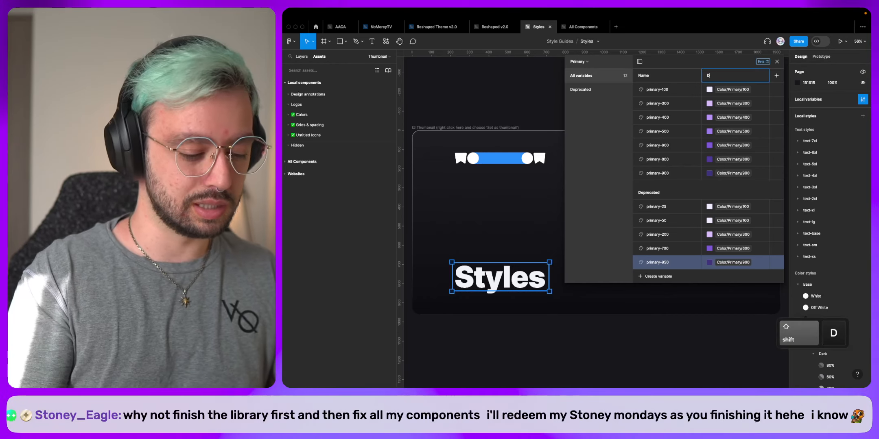
pyautogui.write('efault')
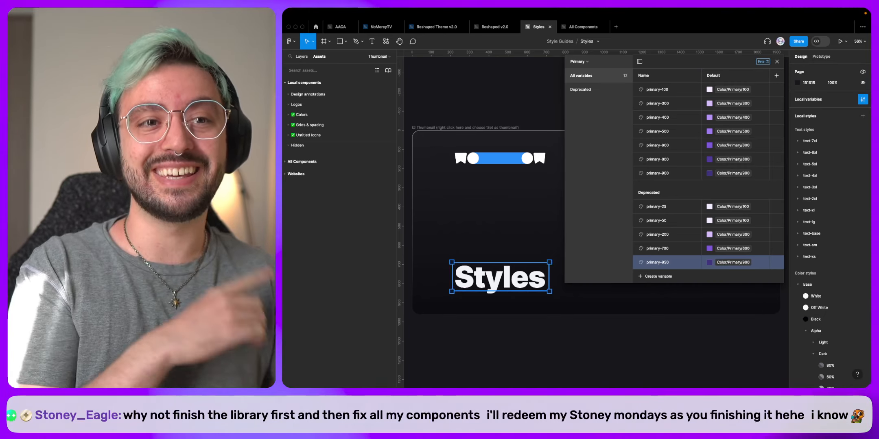
pyautogui.click(777, 62)
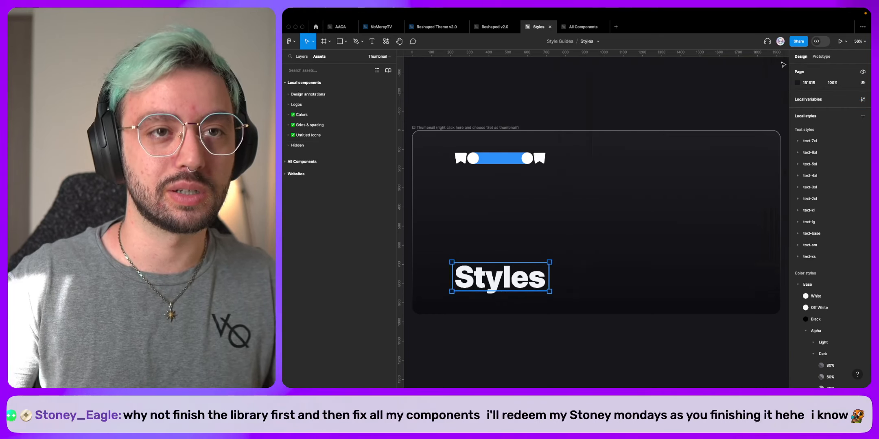
# Publish the variable changes of the Styles library.
pyautogui.click(388, 71)
pyautogui.click(642, 200)
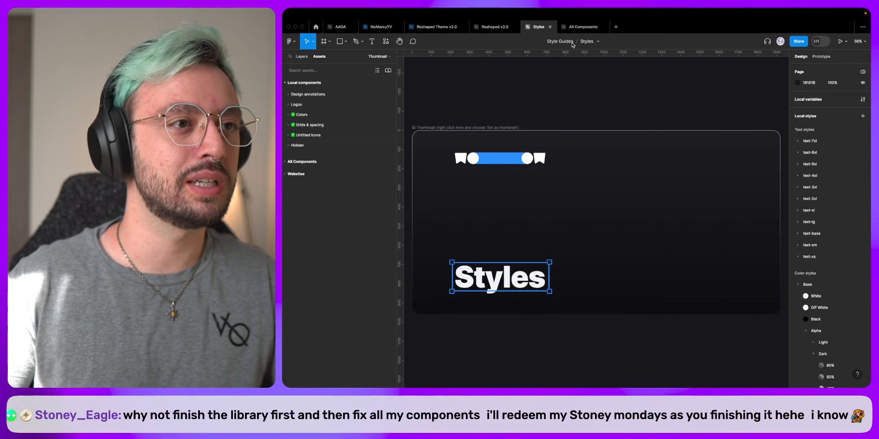
# Switch to the All Components file and check its libraries for available updates.
pyautogui.click(583, 27)
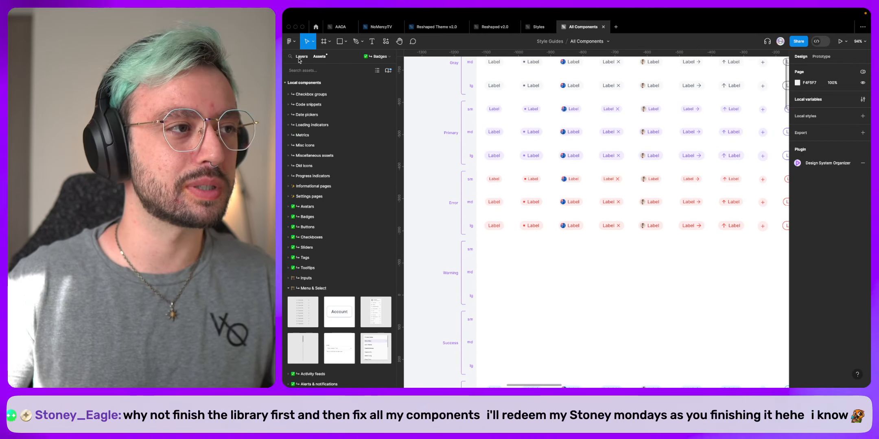
pyautogui.click(388, 70)
pyautogui.click(538, 62)
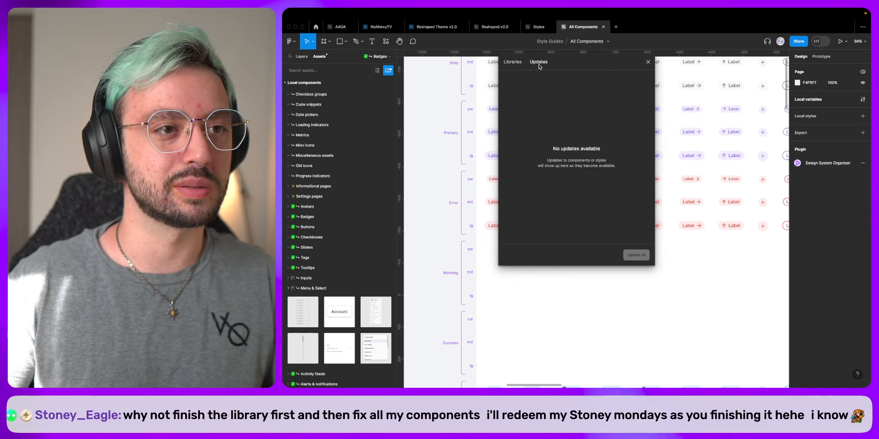
pyautogui.click(512, 62)
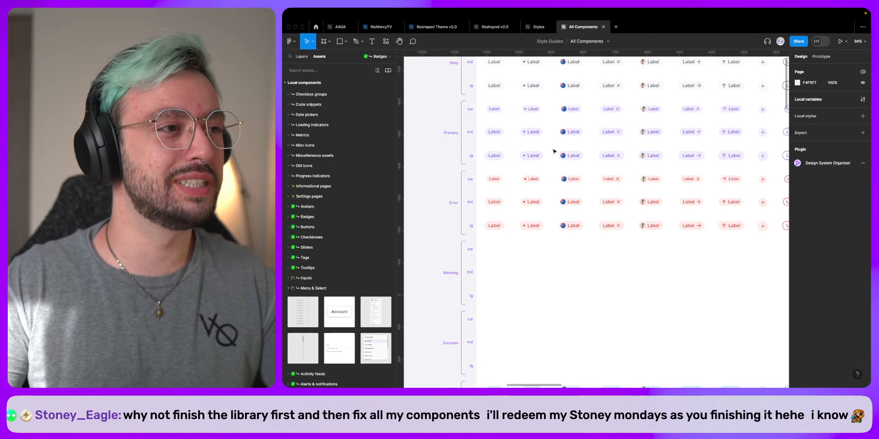
# Examine the color variant rows of the Badge component, from Gray down to Blue gray.
pyautogui.scroll(-10, 531, 87)
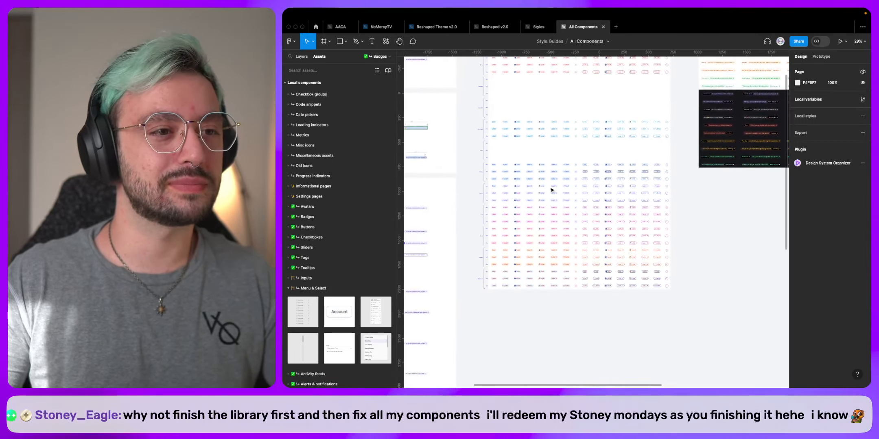
pyautogui.scroll(5, 545, 204)
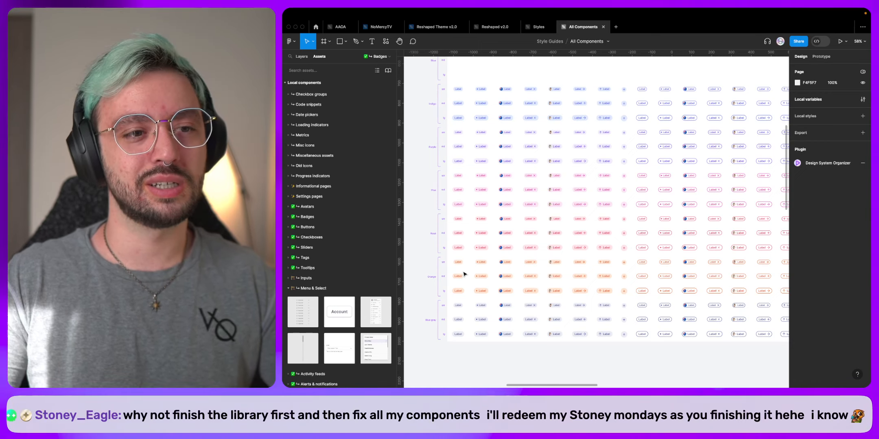
pyautogui.scroll(10, 491, 271)
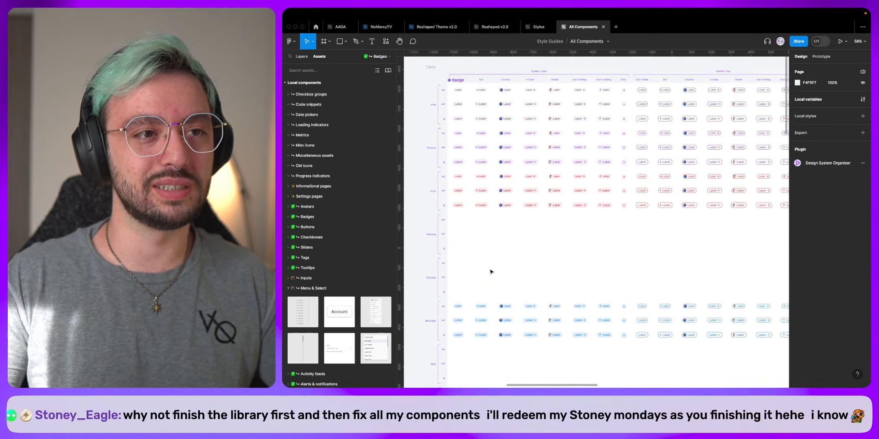
pyautogui.scroll(-15, 491, 272)
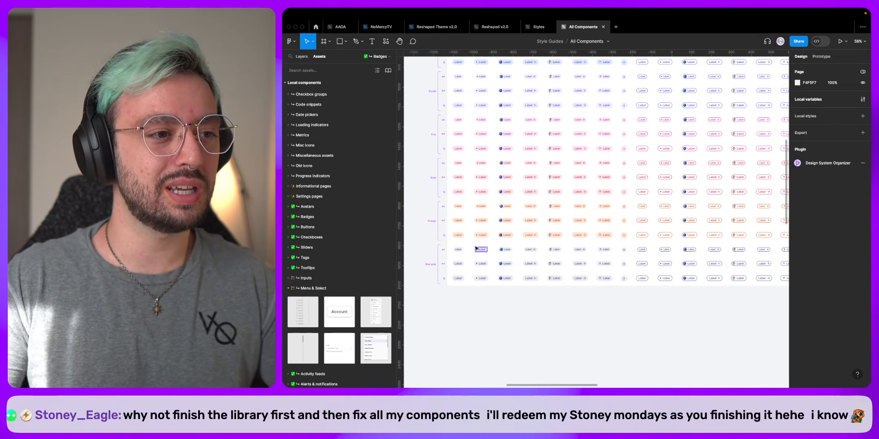
pyautogui.scroll(15, 479, 219)
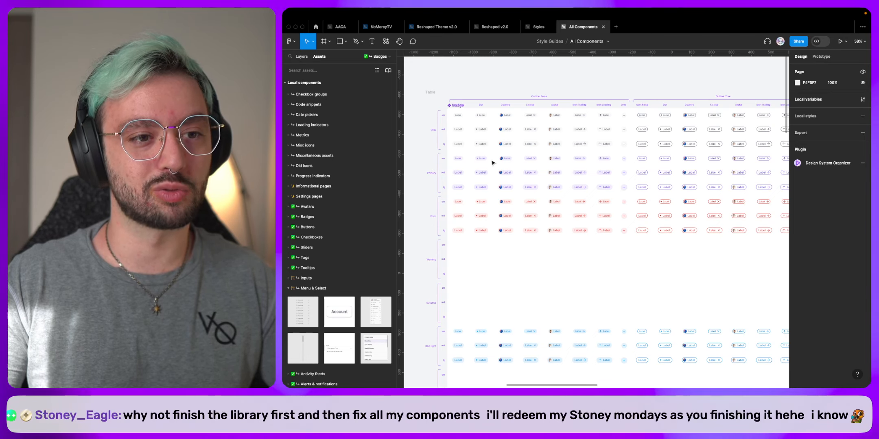
pyautogui.scroll(-10, 492, 162)
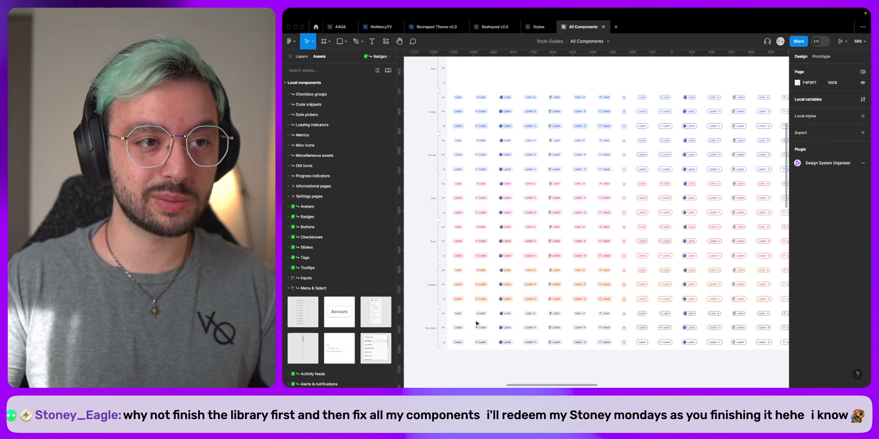
pyautogui.scroll(3, 472, 321)
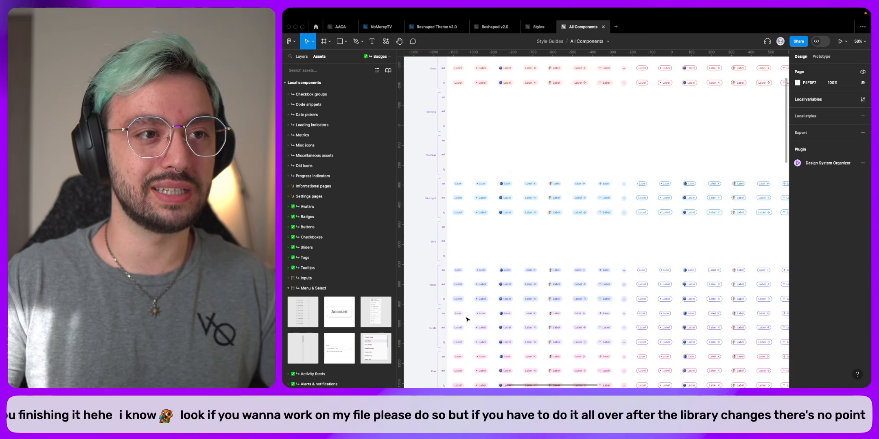
pyautogui.scroll(6, 468, 317)
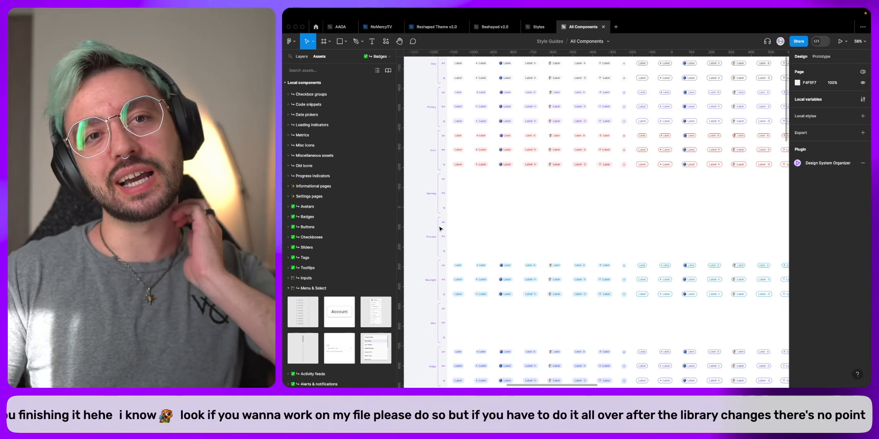
# Switch to the NoMercyTV file and examine the select and input fields in its server settings forms.
pyautogui.click(382, 28)
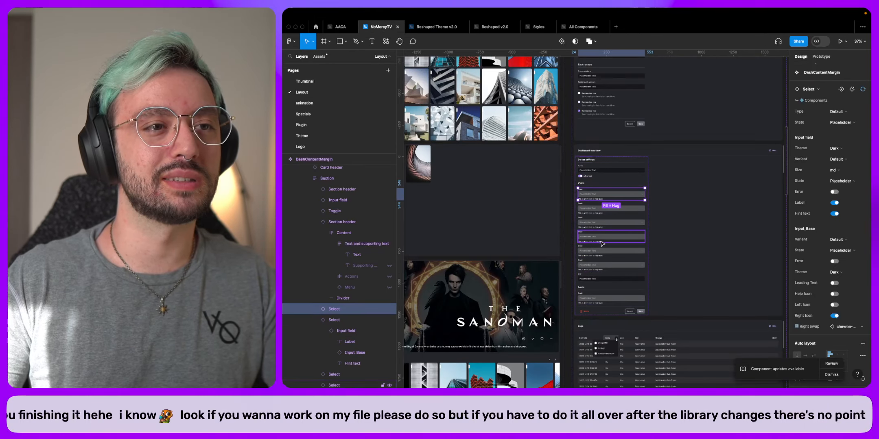
pyautogui.scroll(5, 594, 228)
pyautogui.scroll(-1, 577, 230)
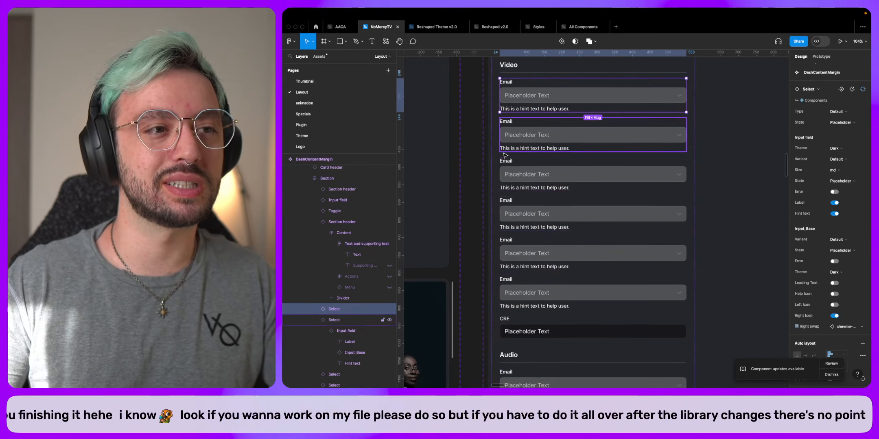
pyautogui.scroll(3, 504, 155)
pyautogui.click(469, 185)
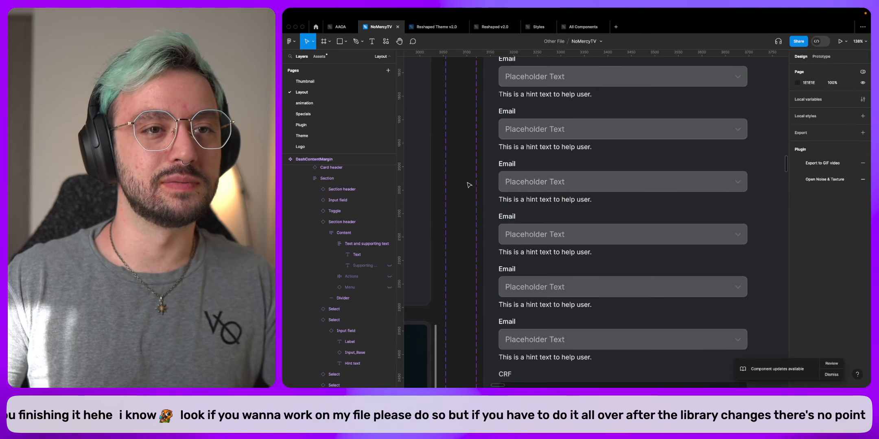
pyautogui.scroll(-6, 469, 185)
pyautogui.scroll(6, 469, 185)
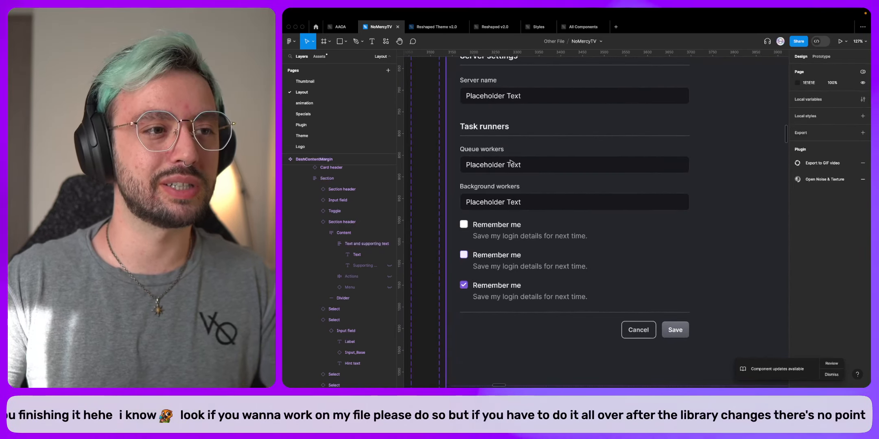
# Inspect the Background workers input field and the text layers of the first Remember me checkbox.
pyautogui.keyDown('super'); pyautogui.click(569, 170); pyautogui.keyUp('super')
pyautogui.click(523, 205)
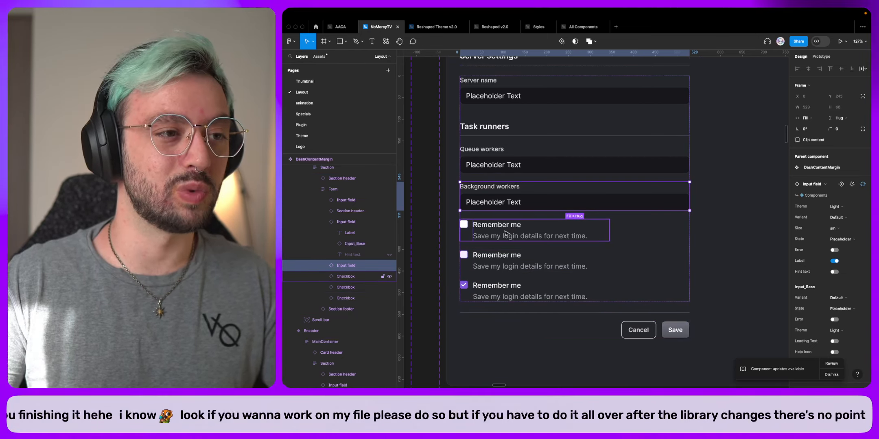
pyautogui.doubleClick(485, 239)
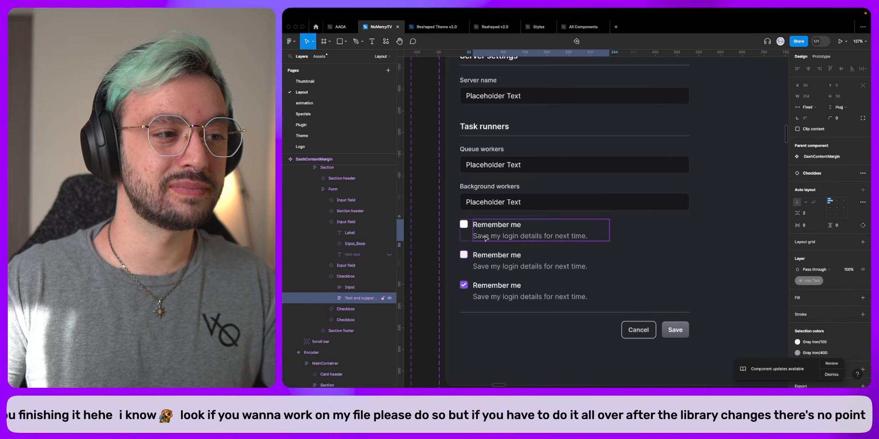
pyautogui.doubleClick(486, 238)
pyautogui.click(484, 228)
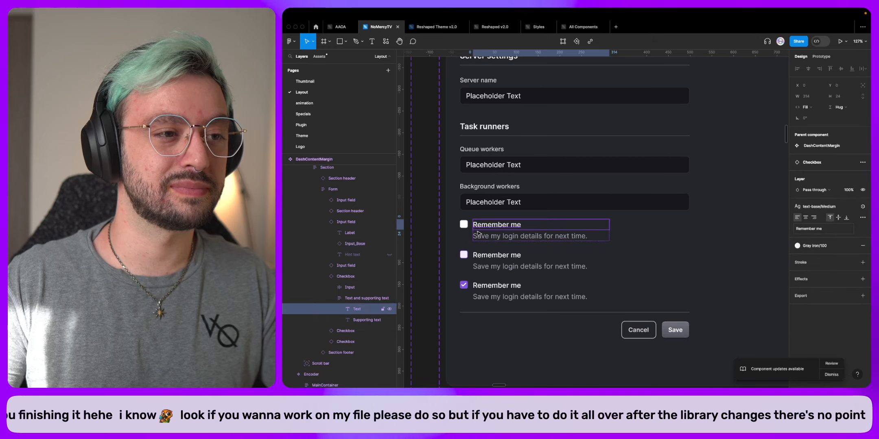
pyautogui.click(439, 242)
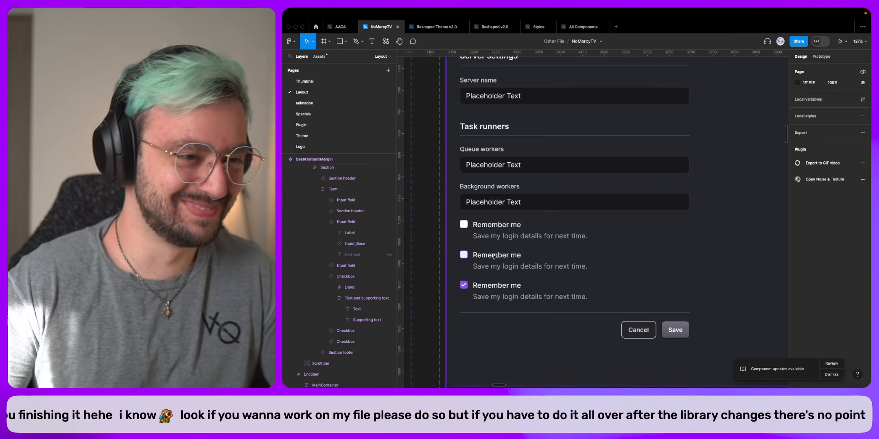
# Close the Reshaped v2.0 and Reshaped Theme v2.0 files and return to the Badge component in All Components.
pyautogui.middleClick(484, 32)
pyautogui.middleClick(425, 27)
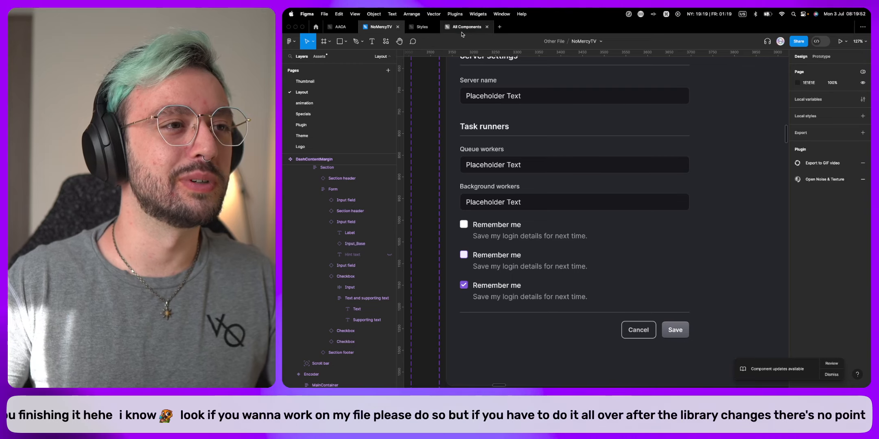
pyautogui.click(462, 29)
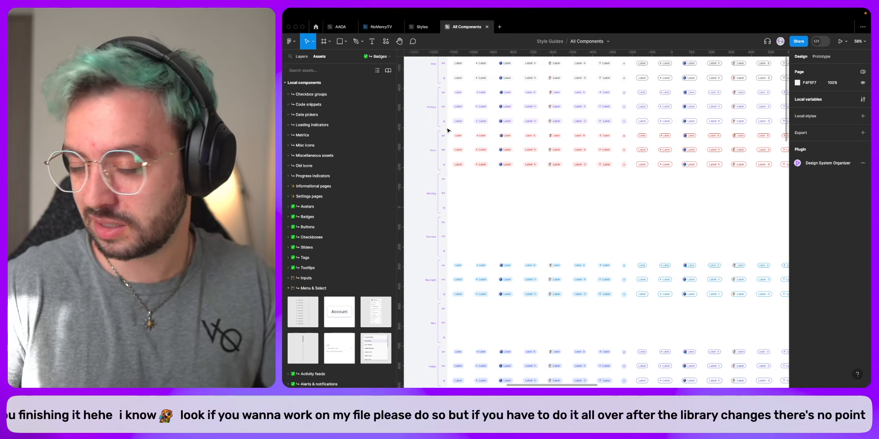
pyautogui.scroll(-5, 513, 98)
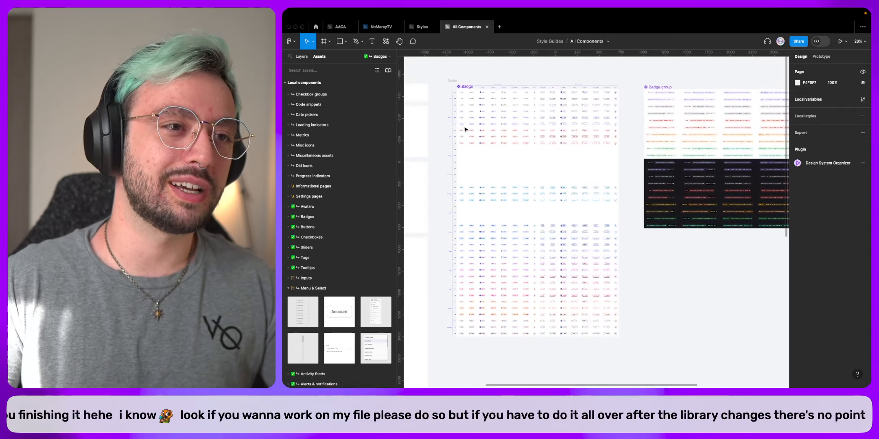
pyautogui.scroll(5, 511, 94)
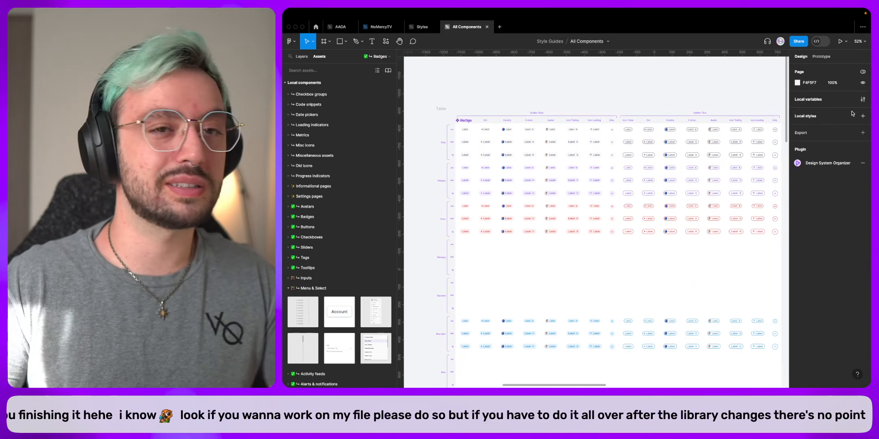
# Open the local variables, look at the Badges collection and switch to the Buttons collection.
pyautogui.click(863, 99)
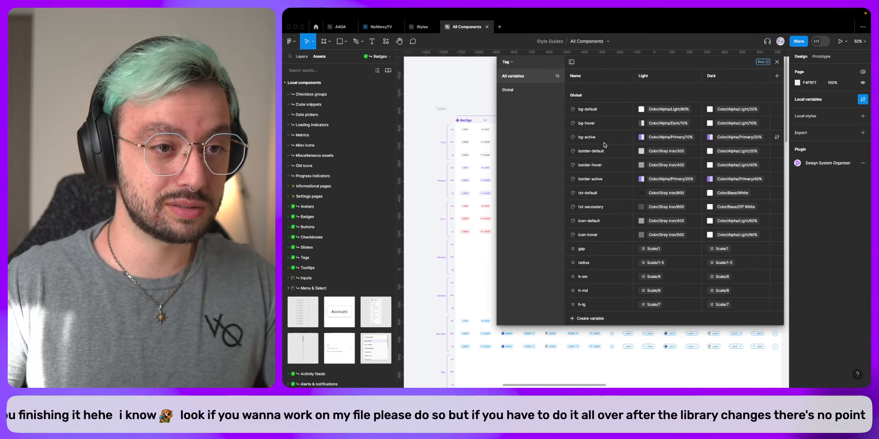
pyautogui.click(508, 62)
pyautogui.click(503, 85)
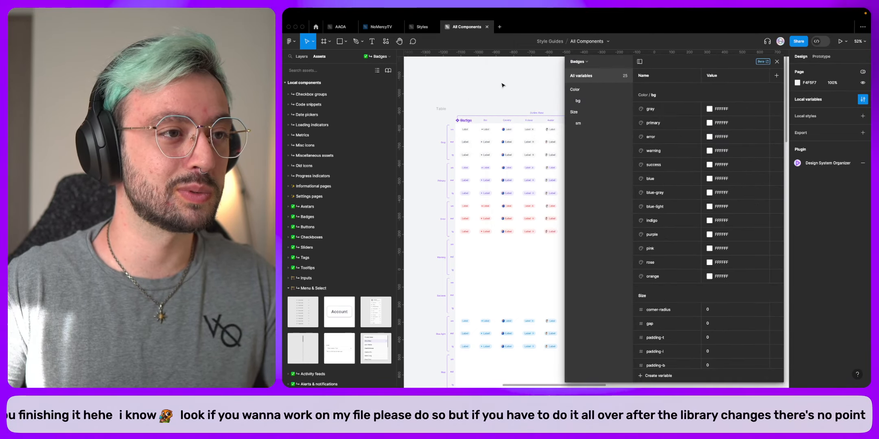
pyautogui.click(582, 62)
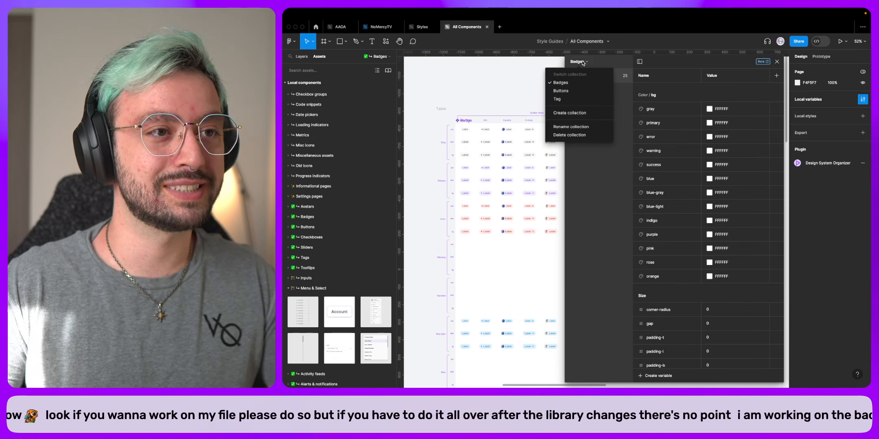
pyautogui.click(570, 90)
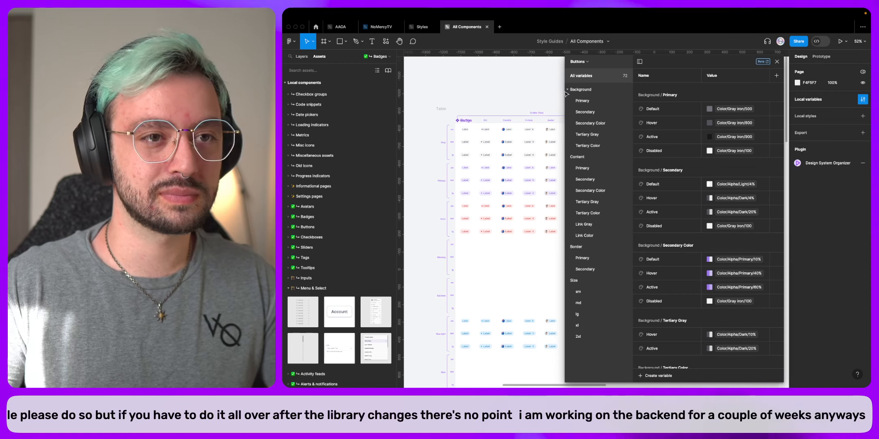
# In the Buttons collection, relink the Default variable of Content/Secondary Color to primary-800 from the Styles library.
pyautogui.scroll(-4, 681, 184)
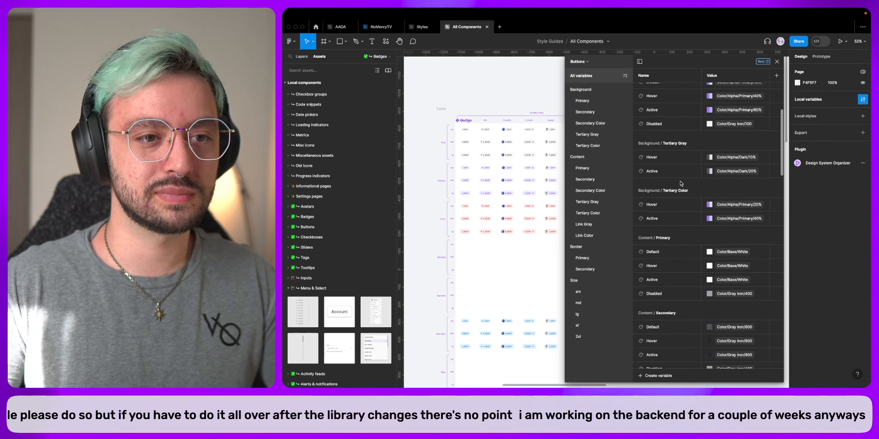
pyautogui.scroll(-4, 681, 184)
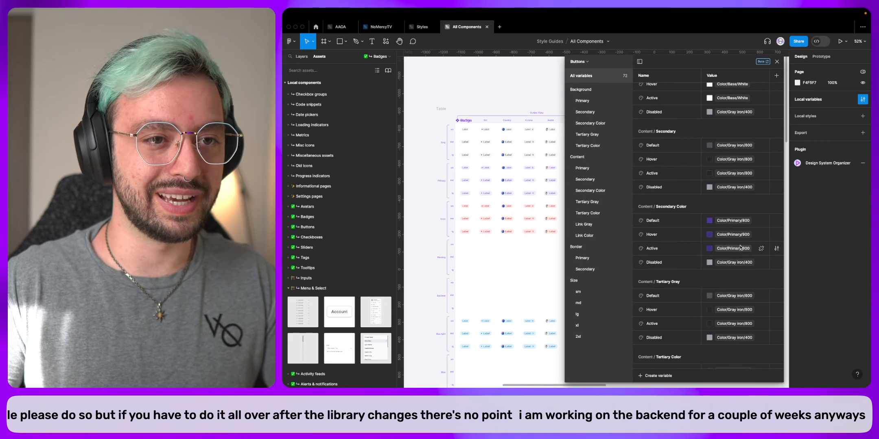
pyautogui.click(721, 222)
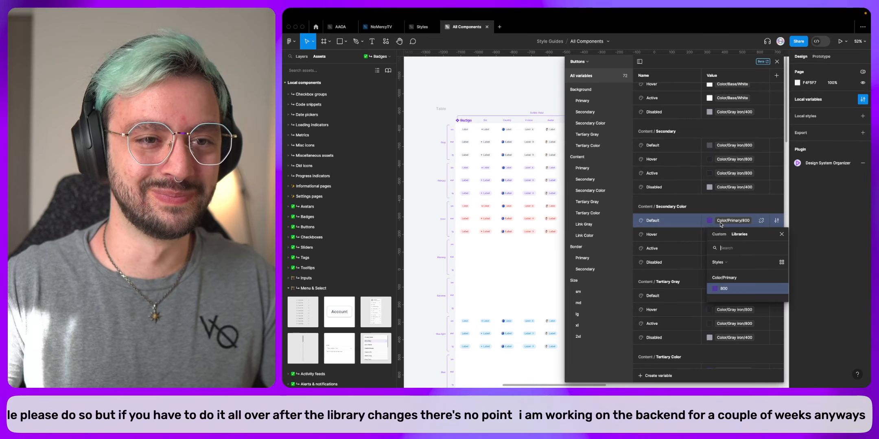
pyautogui.click(721, 262)
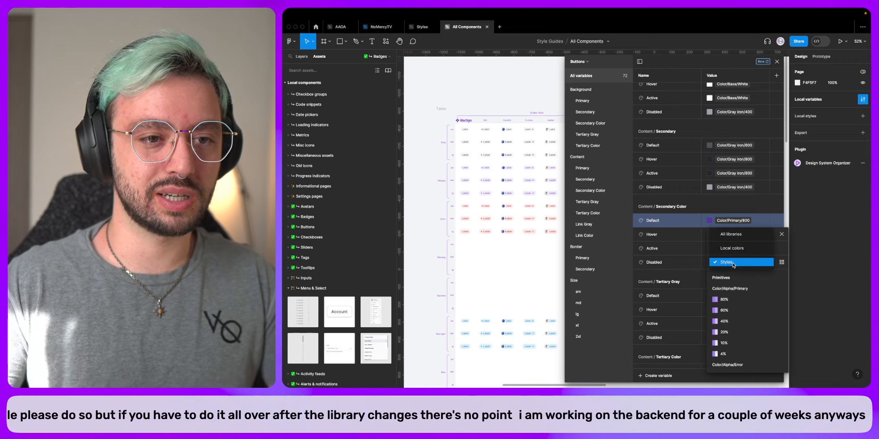
pyautogui.click(733, 263)
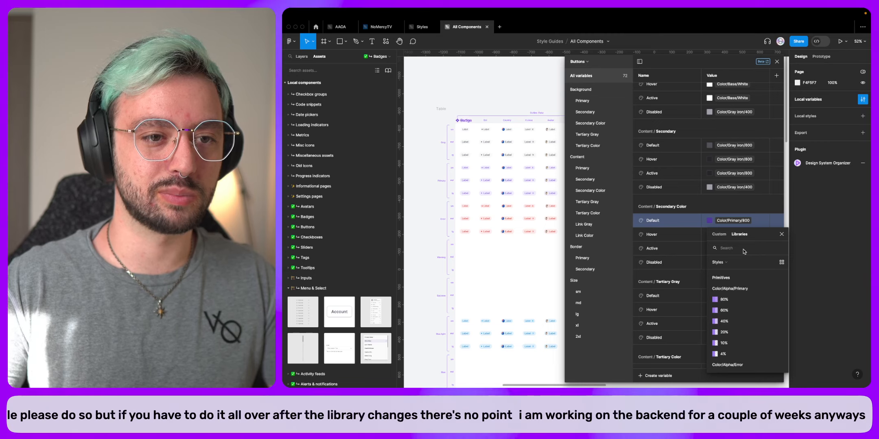
pyautogui.write('pr')
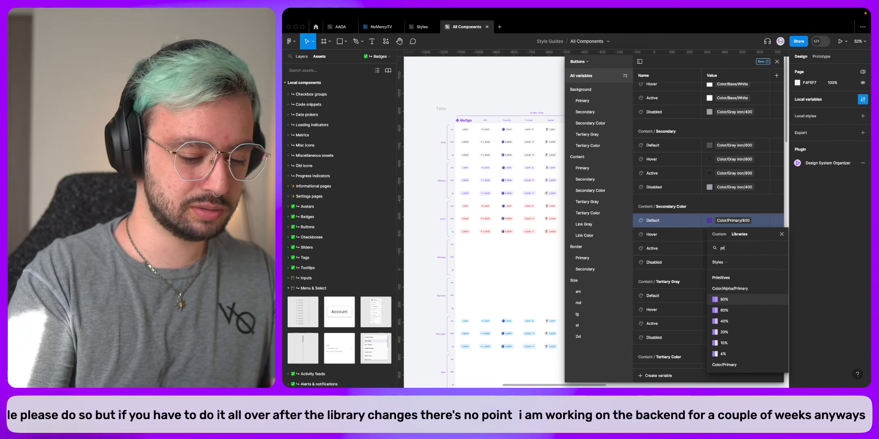
pyautogui.write('imary')
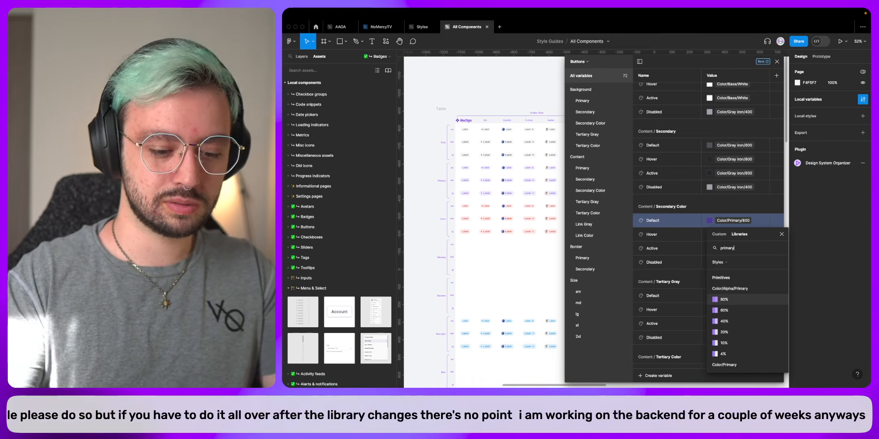
pyautogui.write('-')
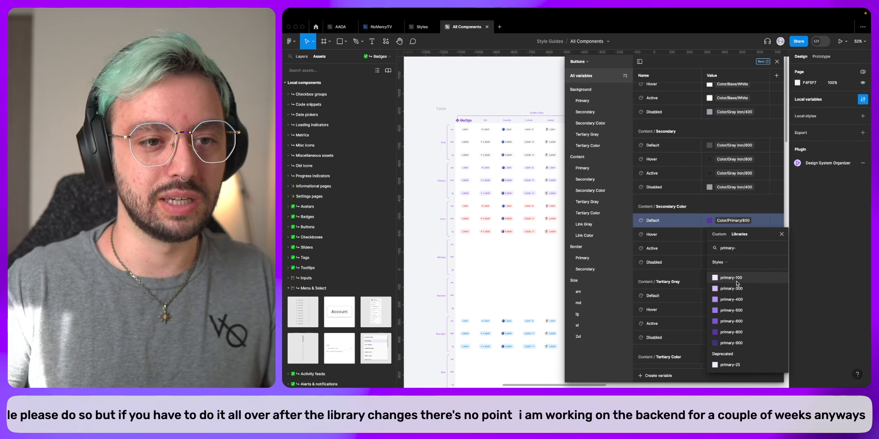
pyautogui.click(731, 343)
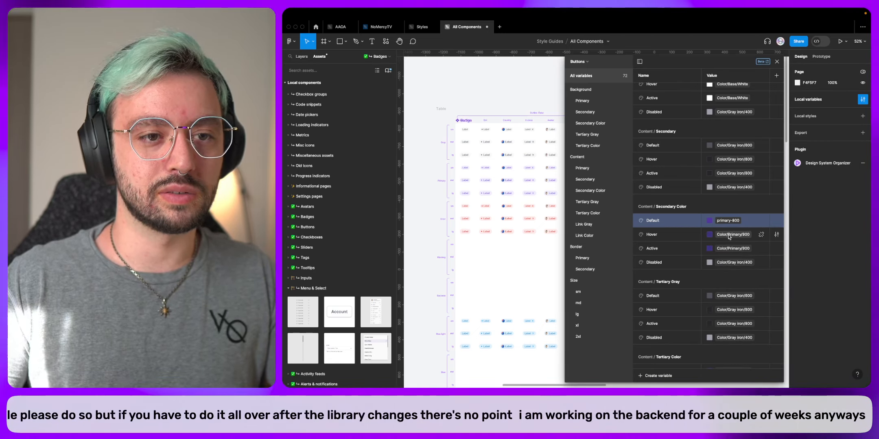
# Relink the Hover and Active variables of Content/Secondary Color to primary-900 from the Styles library.
pyautogui.click(728, 235)
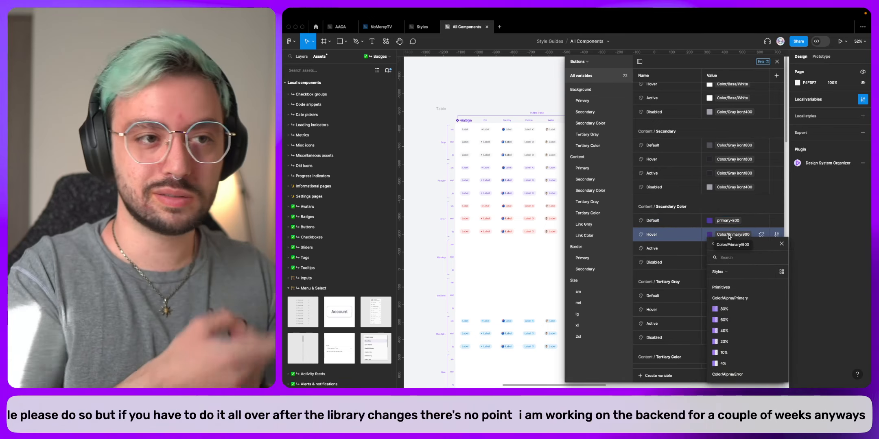
pyautogui.write('pr')
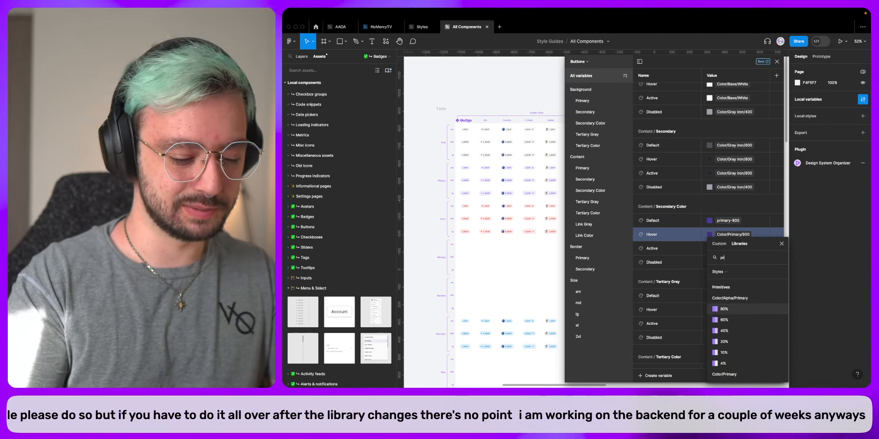
pyautogui.write('imary-')
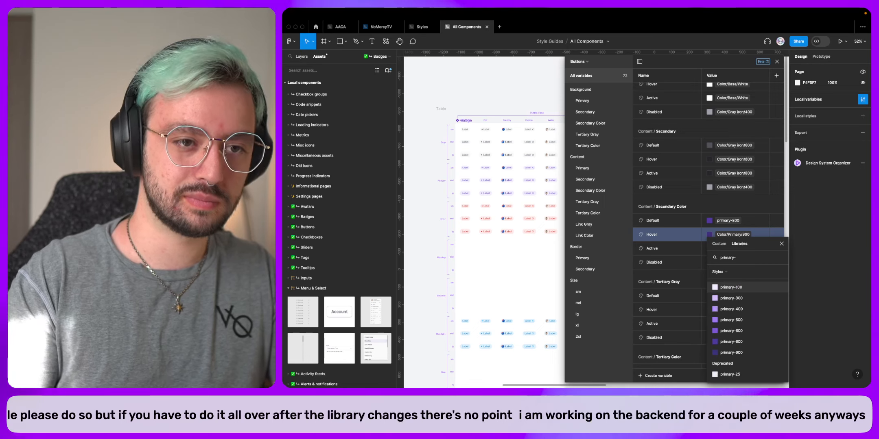
pyautogui.hotkey('shift', 'Up')
pyautogui.press('super+a')
pyautogui.press('super+c')
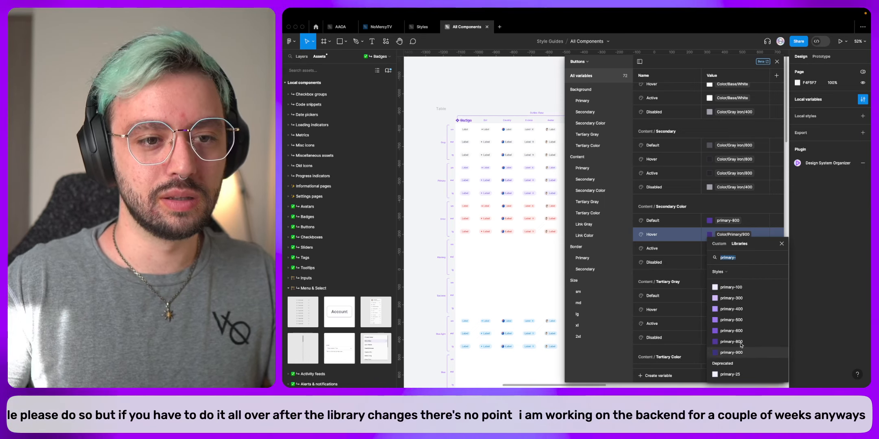
pyautogui.click(731, 352)
pyautogui.click(725, 250)
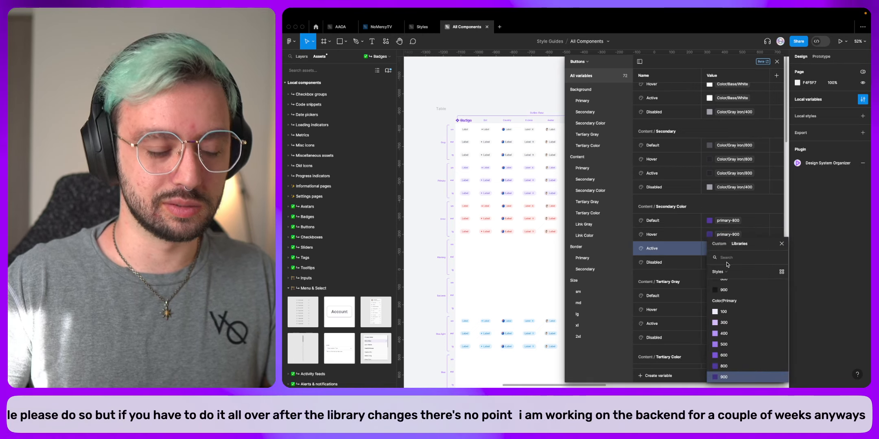
pyautogui.press('super+v')
pyautogui.click(731, 351)
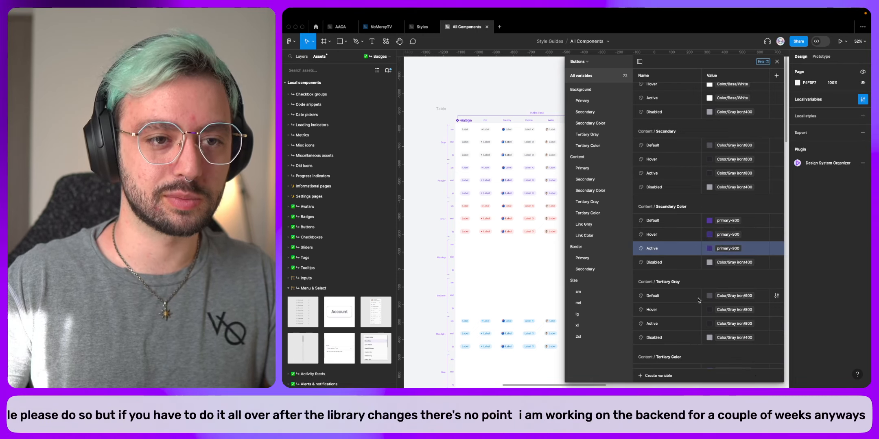
# Relink the Content/Tertiary Color variables to the Styles library: Default to primary-800, Hover and Active to primary-900.
pyautogui.scroll(-3, 720, 237)
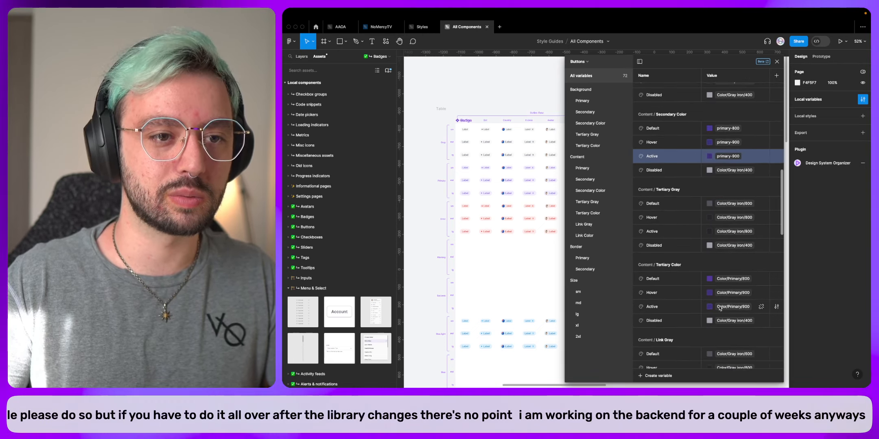
pyautogui.click(716, 278)
pyautogui.press('super+v')
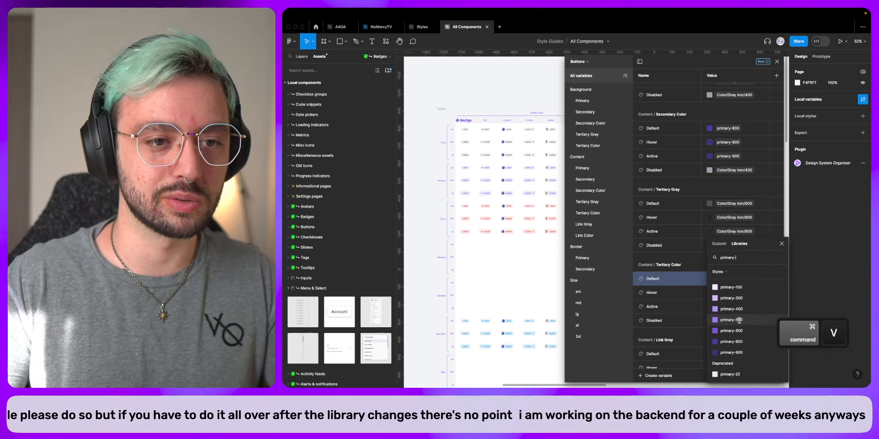
pyautogui.click(738, 340)
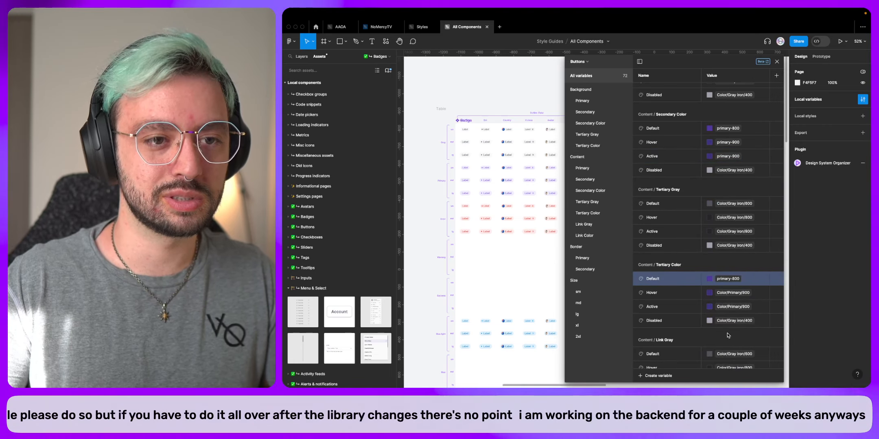
pyautogui.scroll(-2, 722, 322)
pyautogui.click(710, 213)
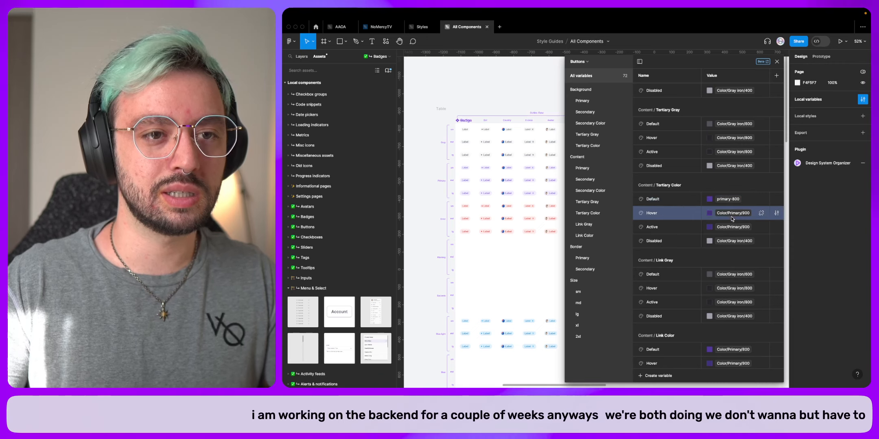
pyautogui.press('super+v')
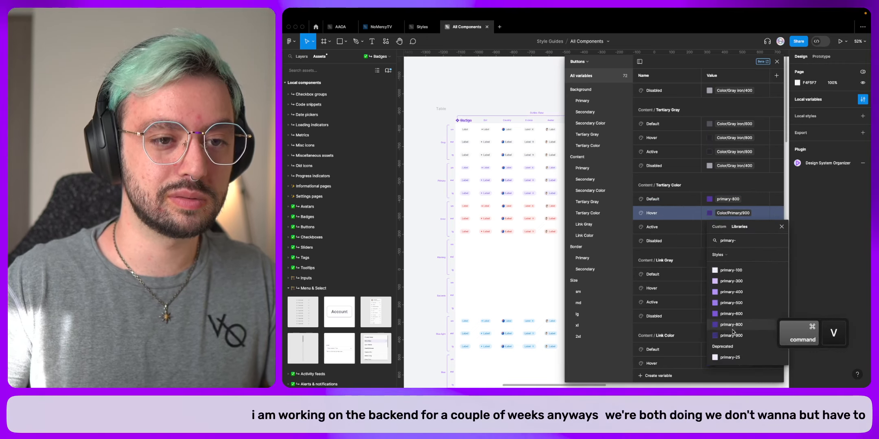
pyautogui.click(732, 330)
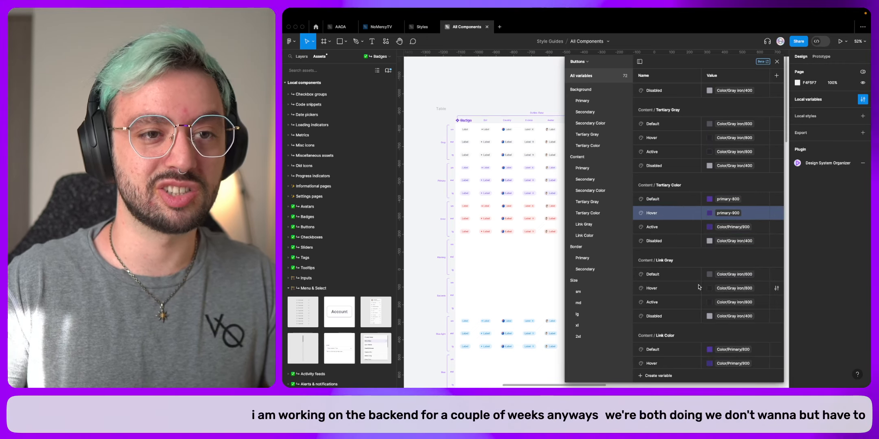
pyautogui.click(726, 228)
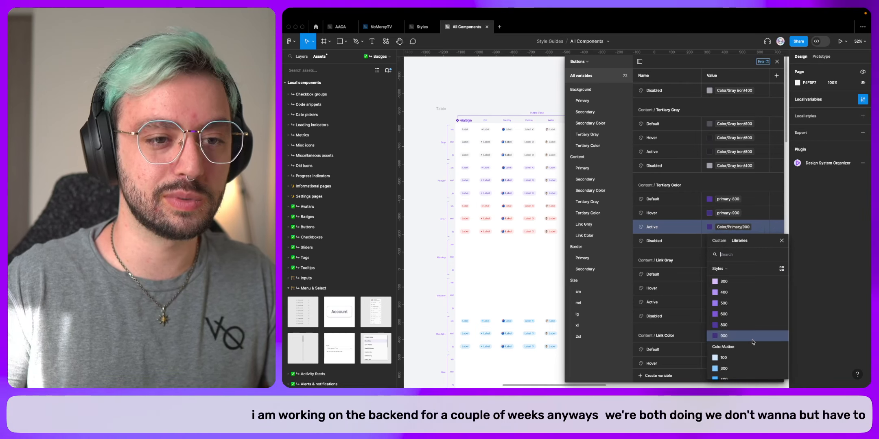
pyautogui.write('primary-')
pyautogui.click(732, 349)
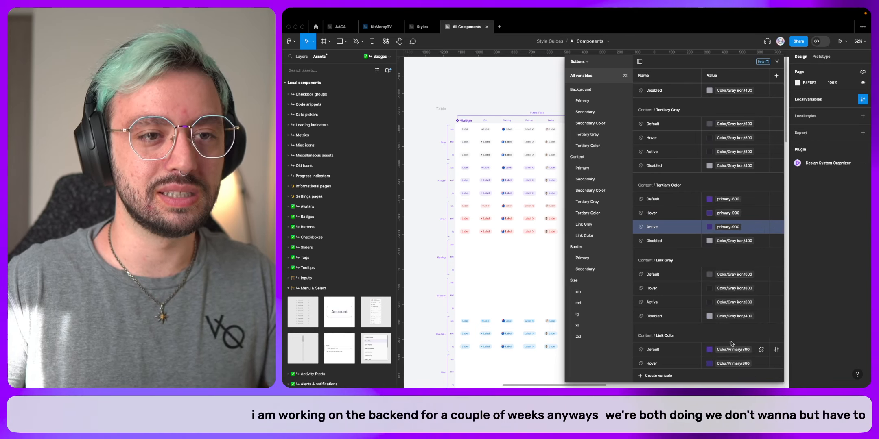
# Relink the Content/Link Color variables to the Styles library: Default to primary-800, Hover and Active to primary-900.
pyautogui.scroll(-5, 700, 267)
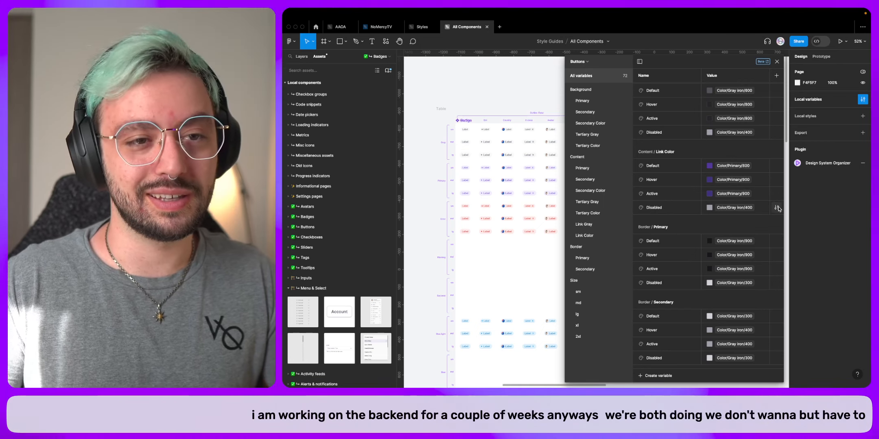
pyautogui.scroll(-1, 744, 172)
pyautogui.click(730, 151)
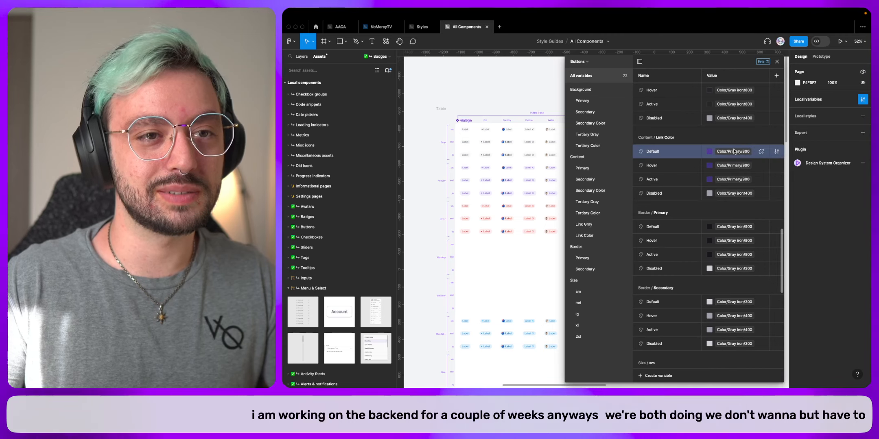
pyautogui.write('primary-')
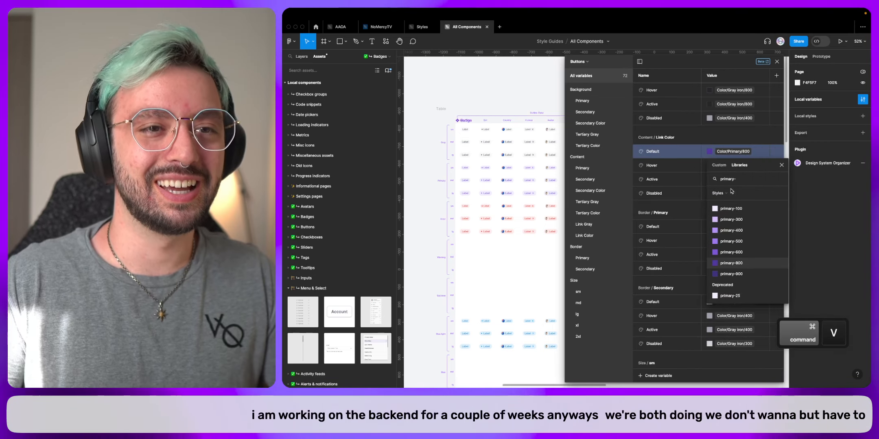
pyautogui.click(731, 263)
pyautogui.click(728, 165)
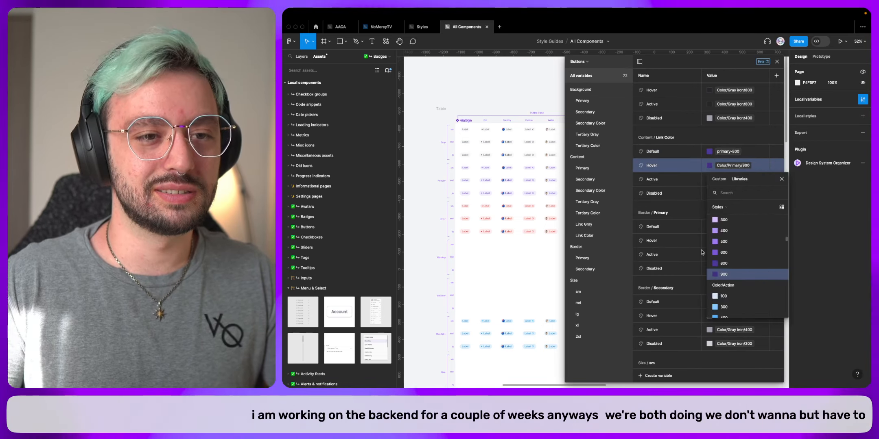
pyautogui.write('primary-')
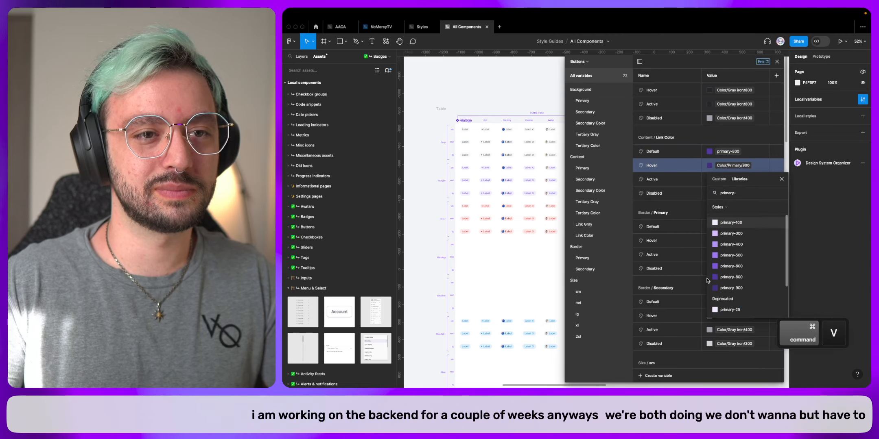
pyautogui.click(730, 288)
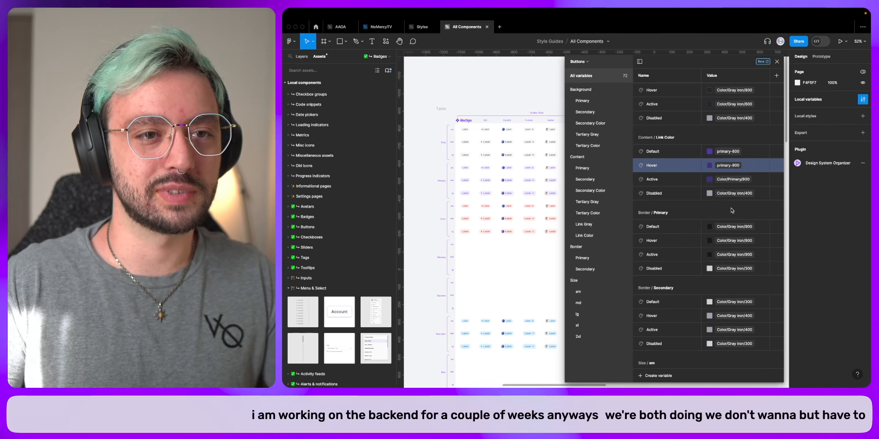
pyautogui.click(729, 179)
pyautogui.write('primary-')
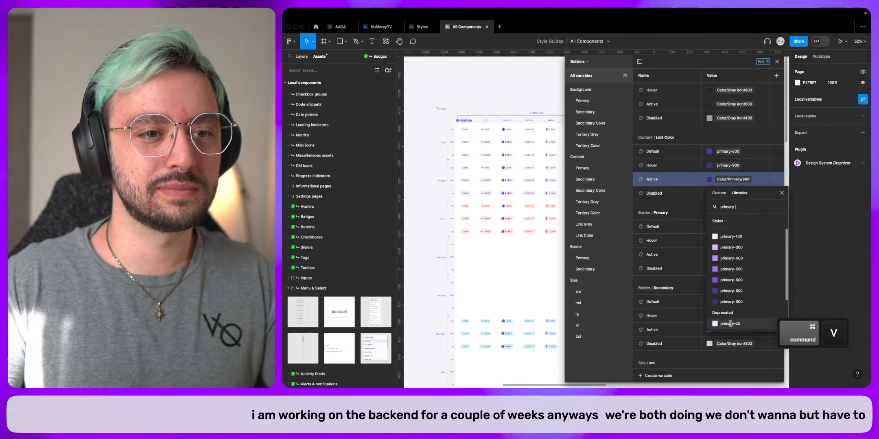
pyautogui.click(731, 302)
# Check the remaining Buttons size variables, then the Tag collection and the color and size variables of the Badges collection.
pyautogui.scroll(-10, 731, 260)
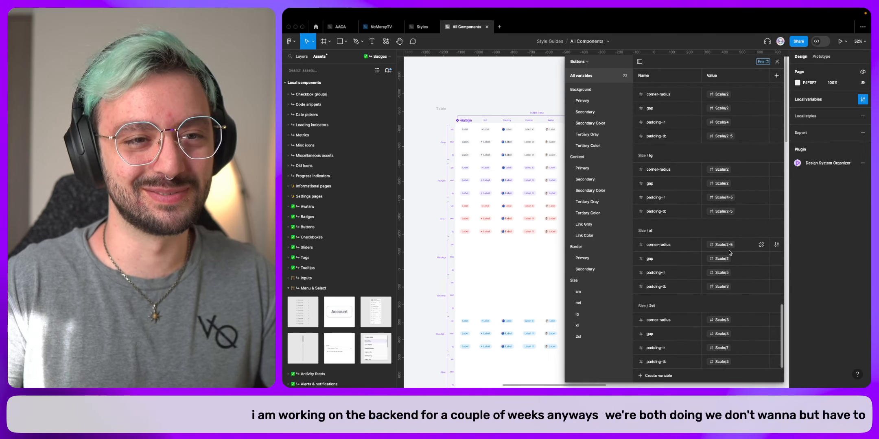
pyautogui.click(579, 62)
pyautogui.click(586, 101)
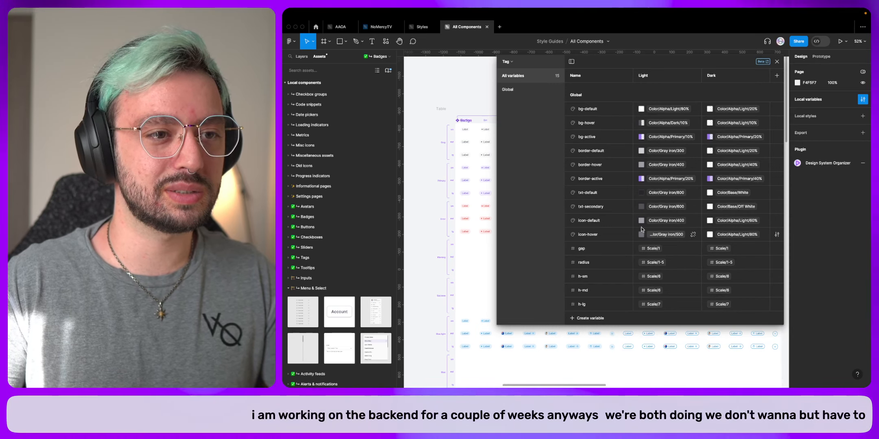
pyautogui.click(507, 62)
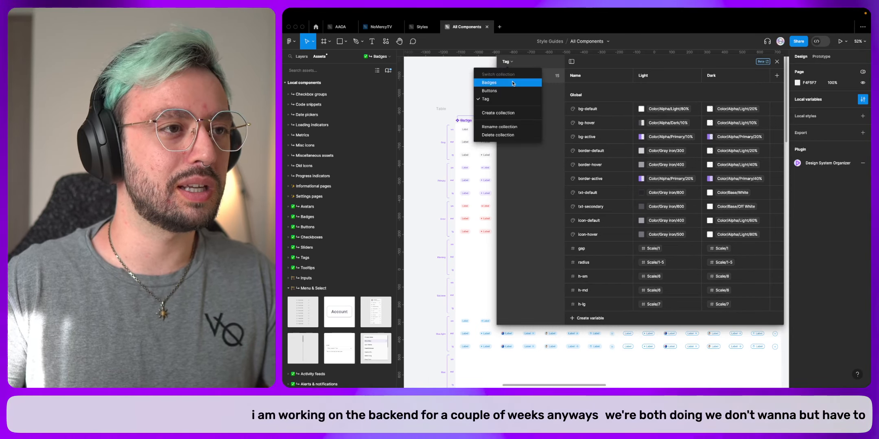
pyautogui.click(512, 84)
pyautogui.scroll(-5, 731, 275)
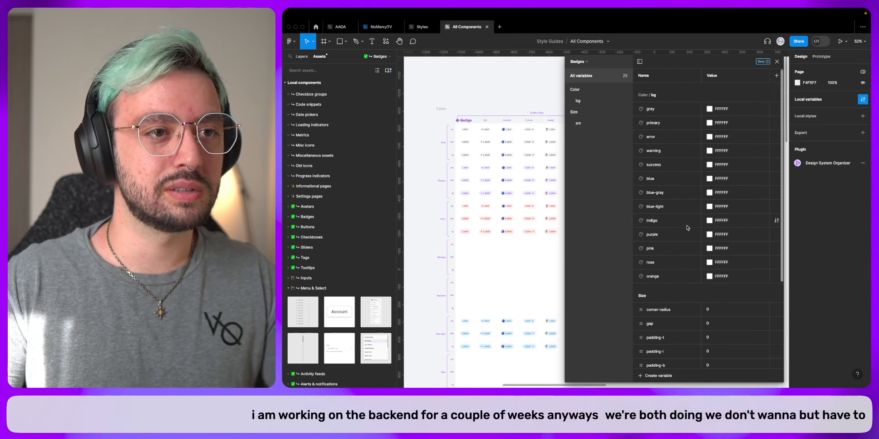
pyautogui.scroll(3, 687, 225)
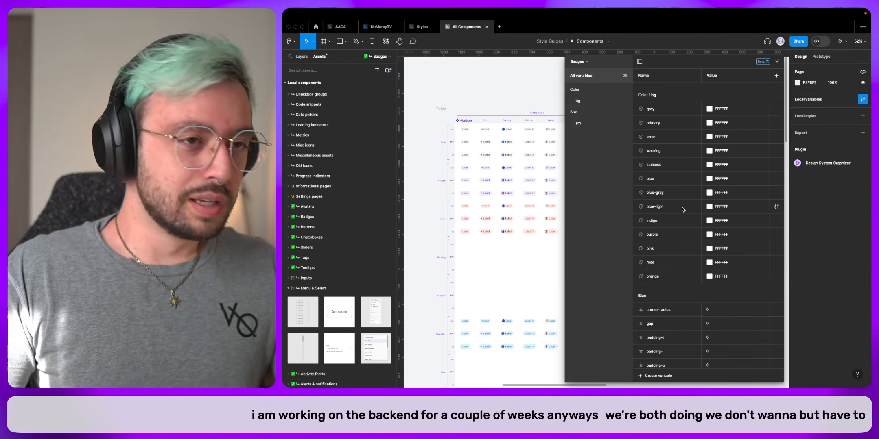
# Delete the warning, success and blue-light variables from the Badges collection's Color/bg group.
pyautogui.click(693, 151)
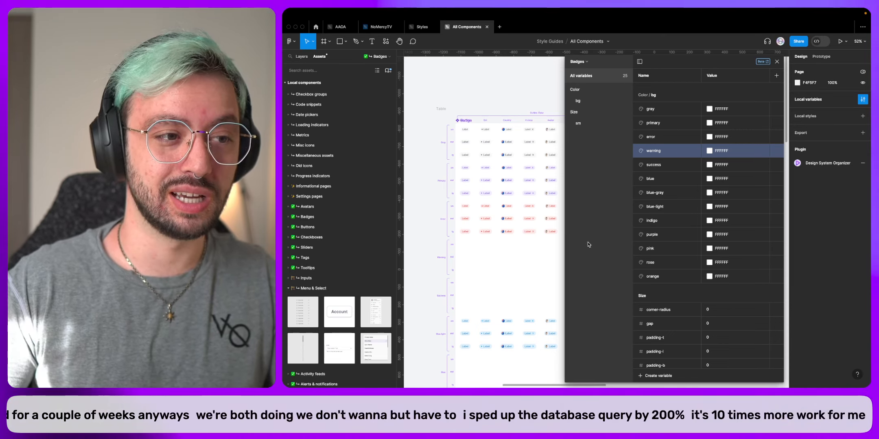
pyautogui.keyDown('super'); pyautogui.click(673, 166); pyautogui.keyUp('super')
pyautogui.keyDown('super'); pyautogui.click(680, 208); pyautogui.keyUp('super')
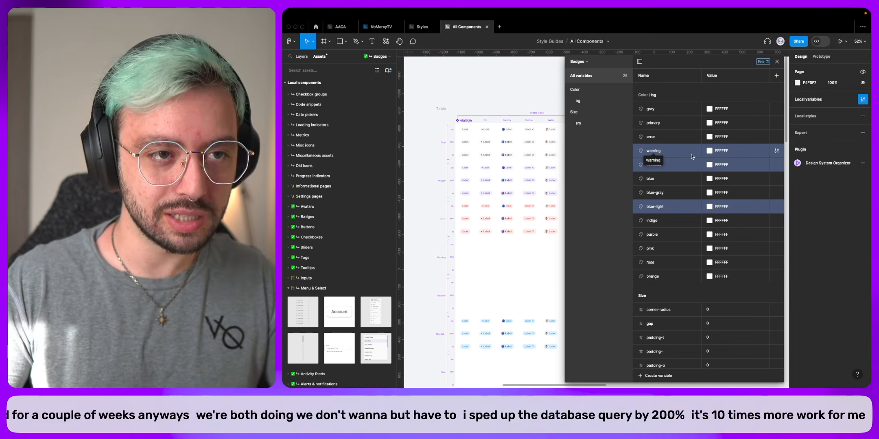
pyautogui.rightClick(691, 168)
pyautogui.click(712, 170)
# Rename the error variable in Color/bg to communication, and check the colors of the purple md badge without an icon.
pyautogui.click(653, 138)
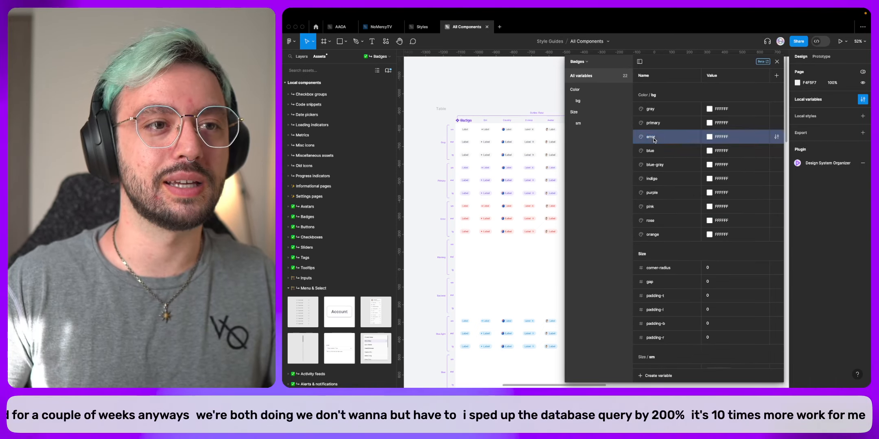
pyautogui.write('communication')
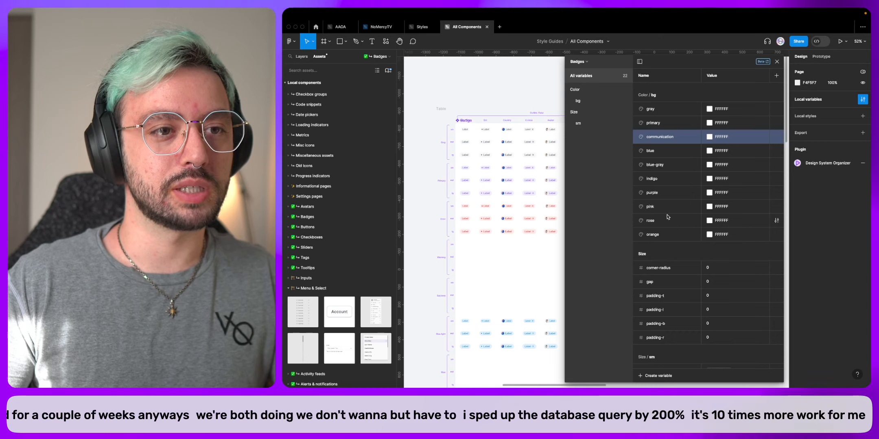
pyautogui.scroll(-5, 498, 290)
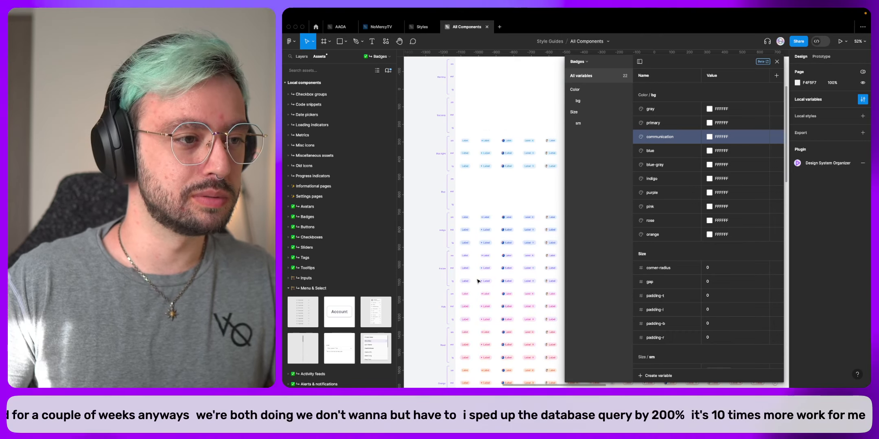
pyautogui.click(465, 268)
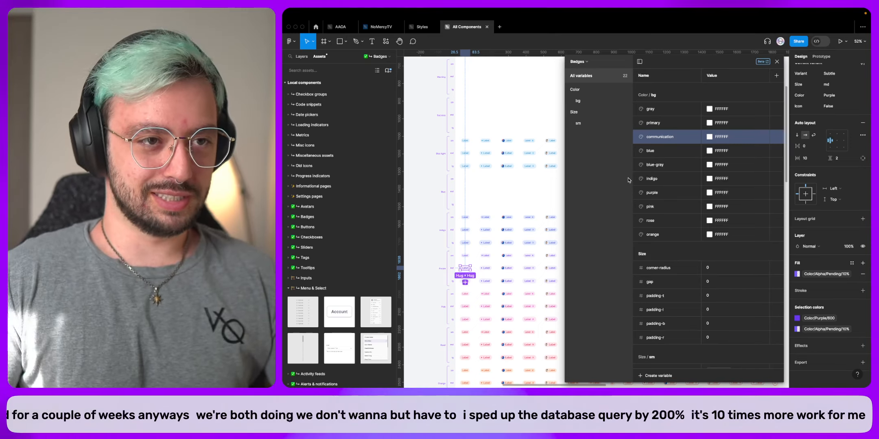
pyautogui.scroll(5, 529, 200)
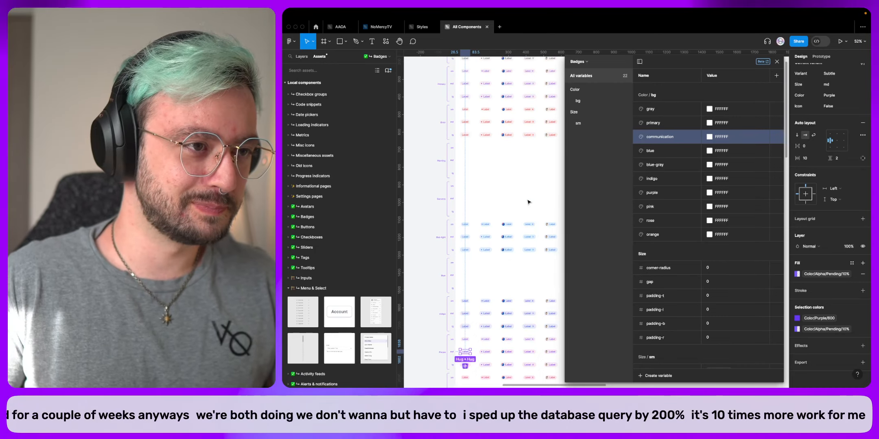
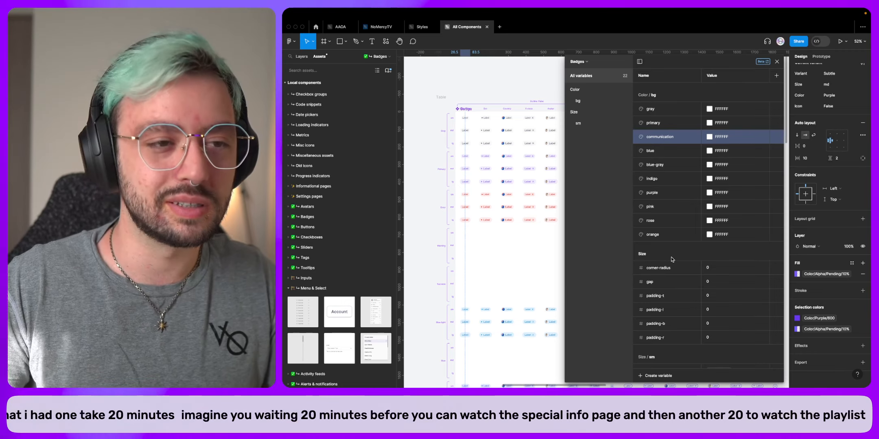
# Duplicate the bg color group, name the copy content-, and rename the original group bg-.
pyautogui.click(584, 102)
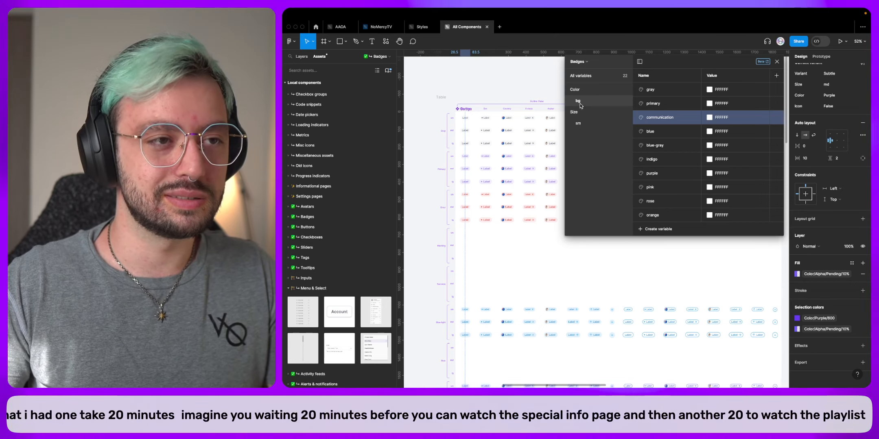
pyautogui.rightClick(585, 105)
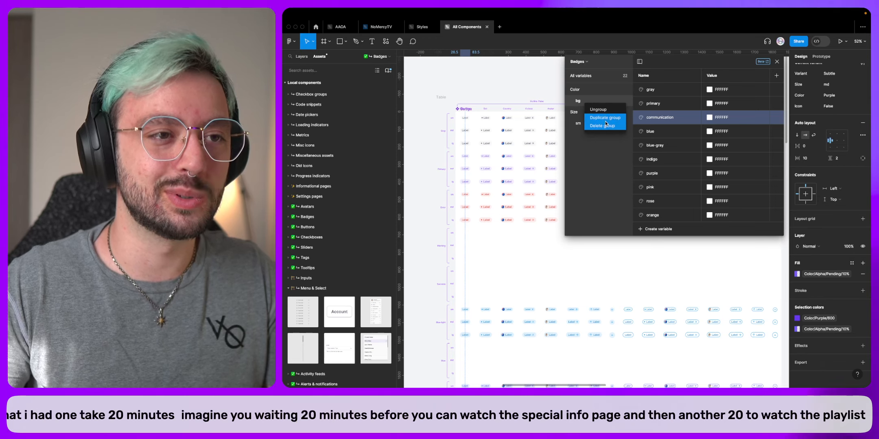
pyautogui.doubleClick(589, 115)
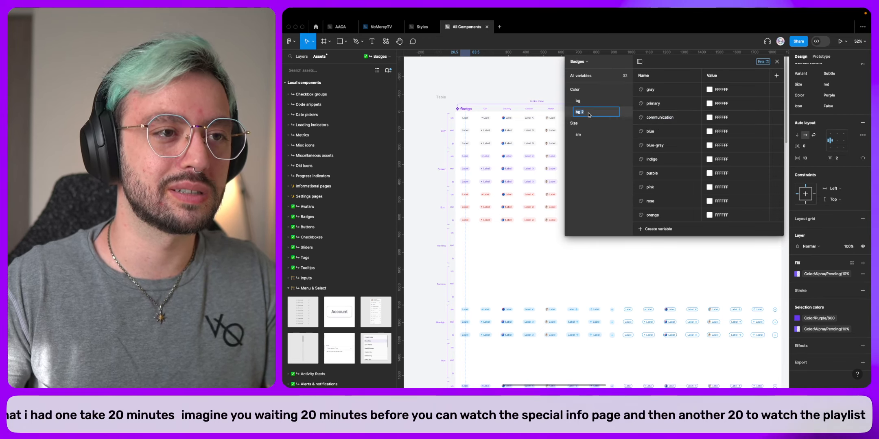
pyautogui.write('Content')
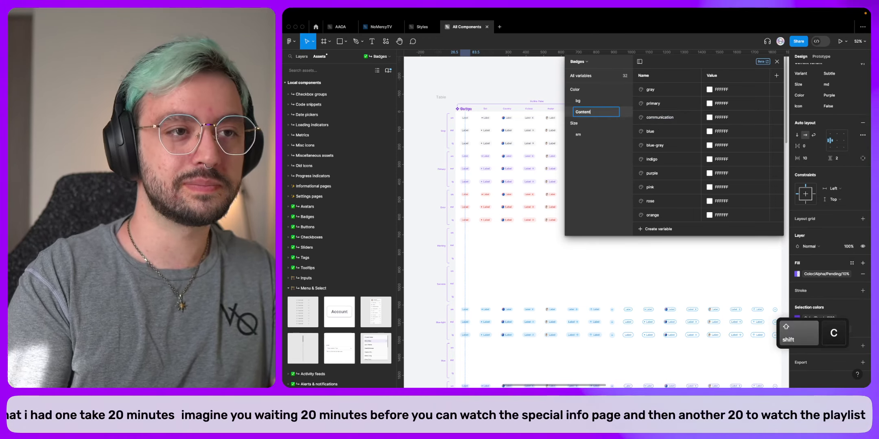
pyautogui.click(578, 112)
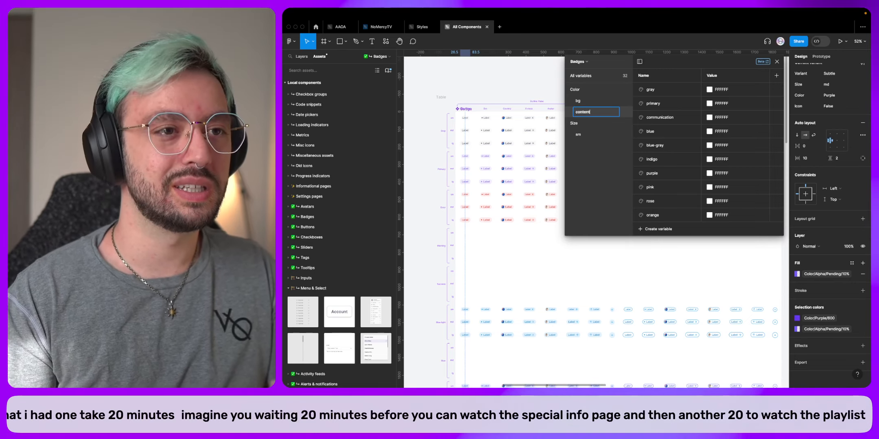
pyautogui.write('-')
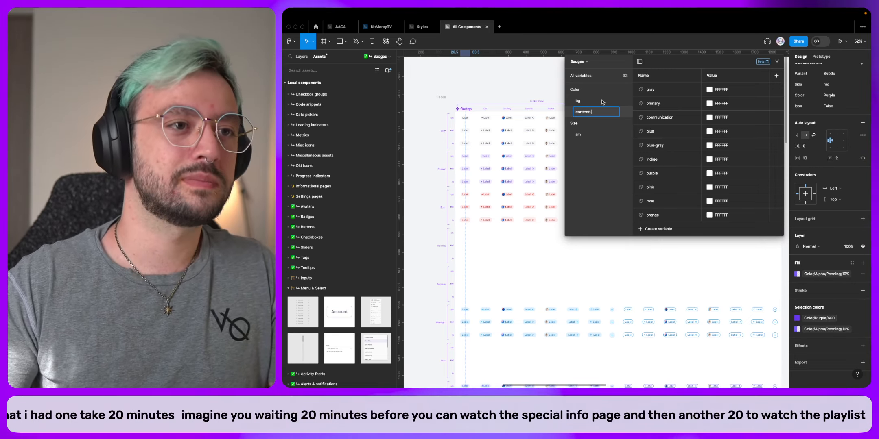
pyautogui.press('Return')
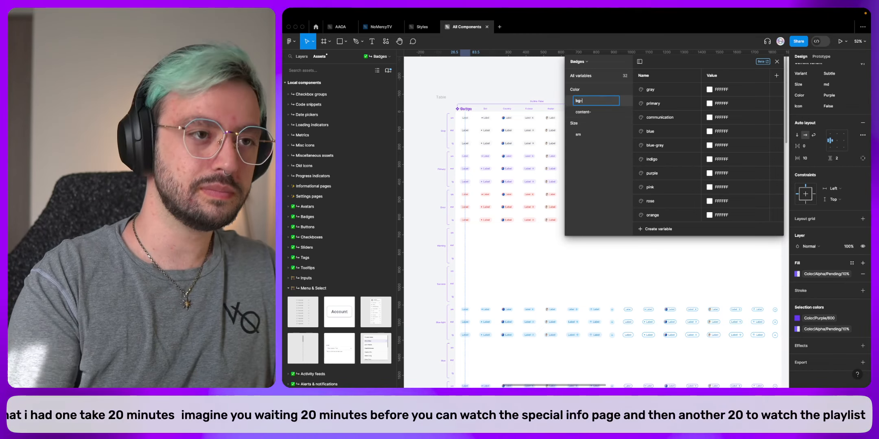
pyautogui.doubleClick(659, 117)
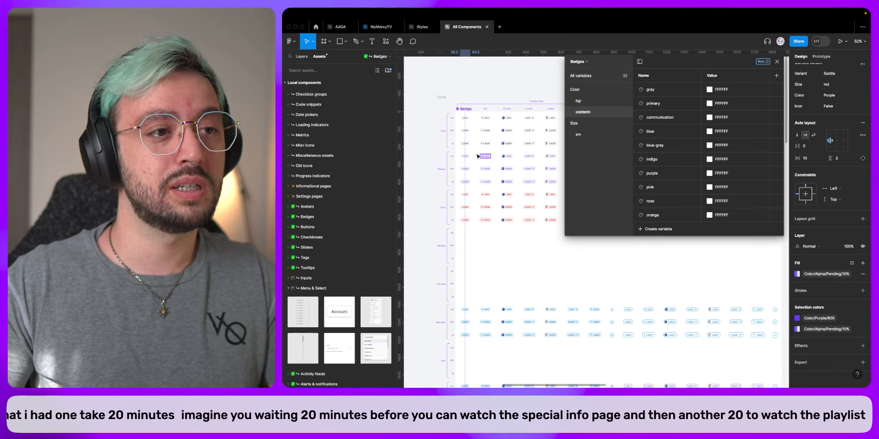
# Examine the Badge component's subtle and outlined variants, comparing their label, icon, dot, border and background colors.
pyautogui.scroll(5, 487, 149)
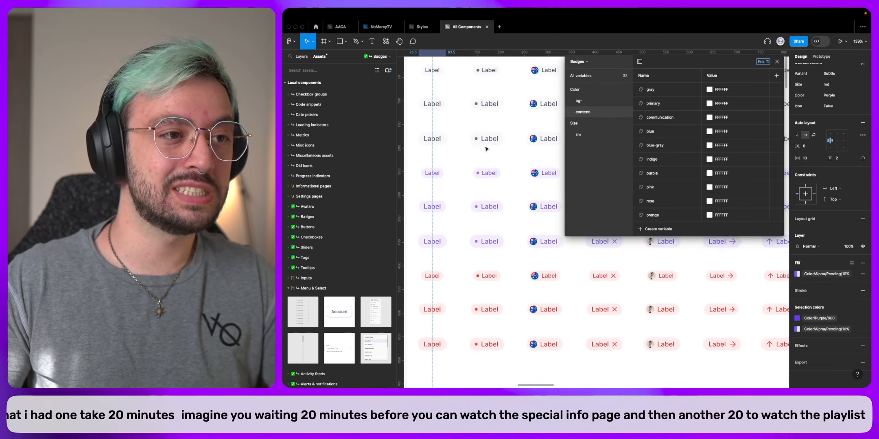
pyautogui.hscroll(2, 486, 149)
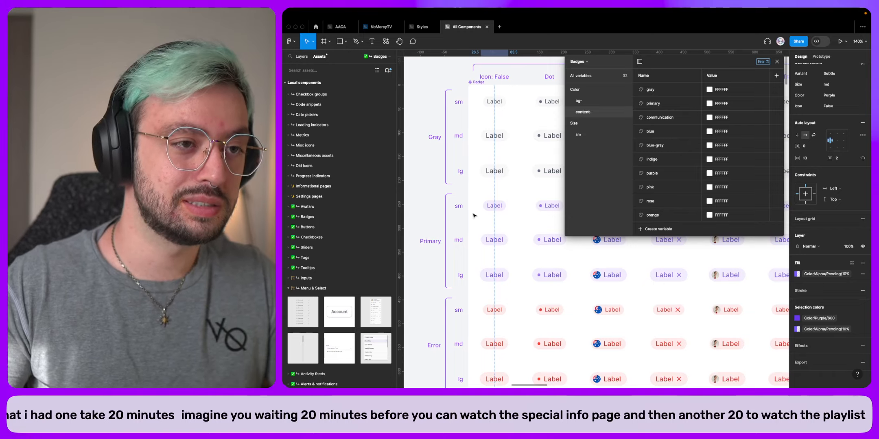
pyautogui.hscroll(10, 474, 215)
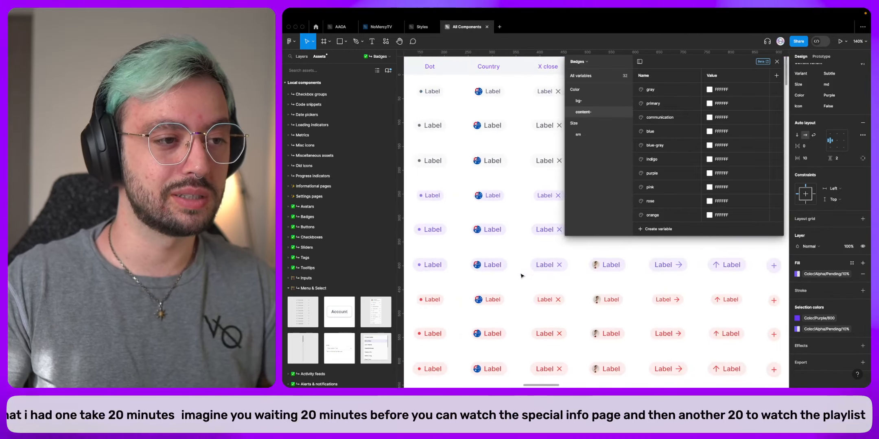
pyautogui.hscroll(10, 522, 277)
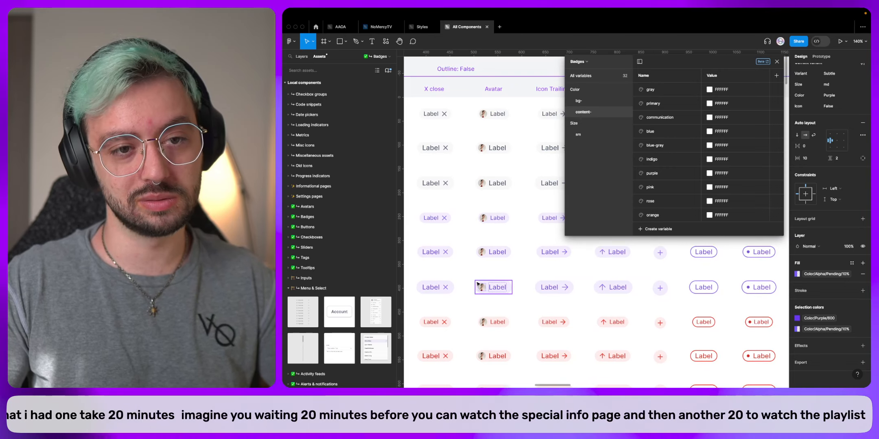
pyautogui.hscroll(10, 478, 286)
pyautogui.scroll(5, 557, 288)
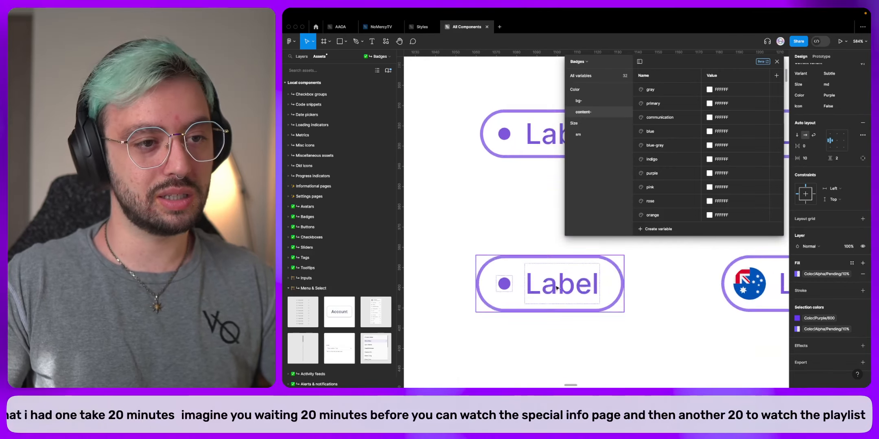
pyautogui.scroll(3, 556, 288)
pyautogui.scroll(2, 451, 186)
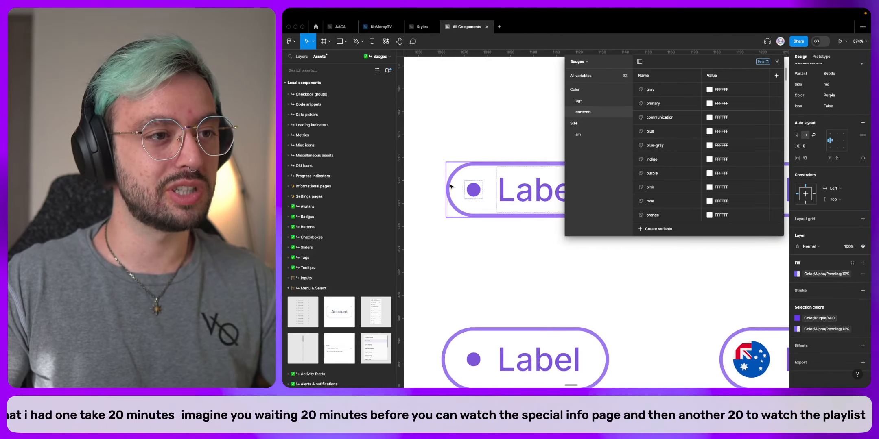
pyautogui.scroll(-8, 451, 186)
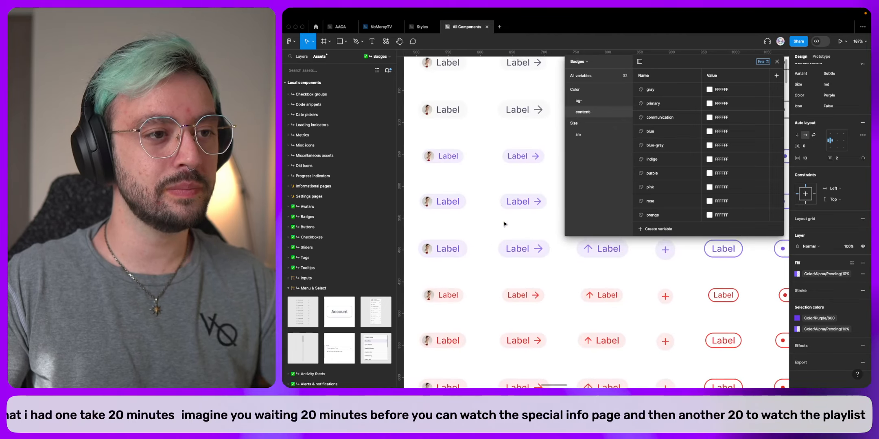
pyautogui.scroll(10, 512, 245)
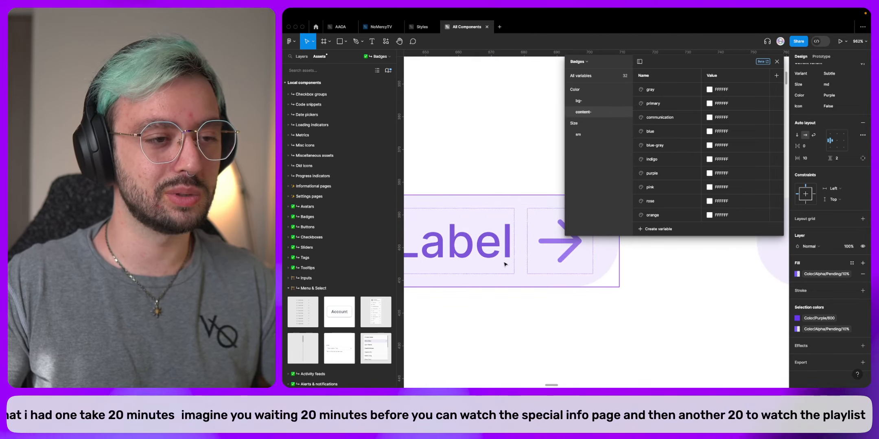
pyautogui.scroll(-6, 504, 260)
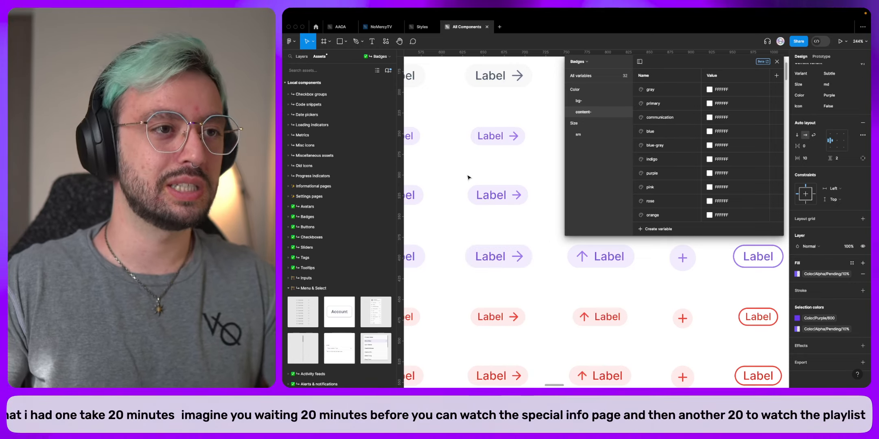
pyautogui.scroll(-5, 492, 167)
pyautogui.scroll(4, 493, 167)
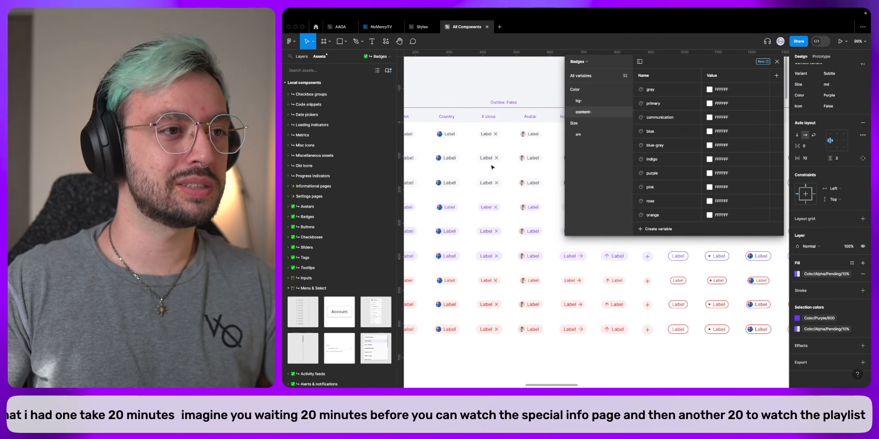
# Inspect the fill and label colors of the sm Gray, Primary, Error and Blue light badges without icons.
pyautogui.hscroll(-4, 468, 169)
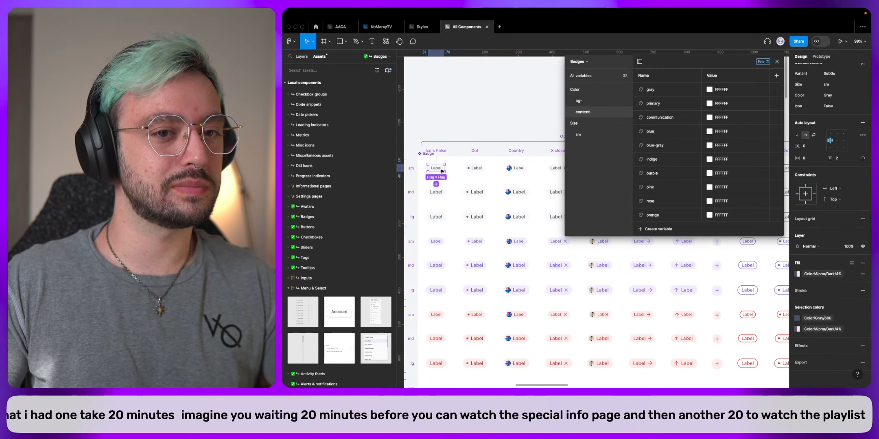
pyautogui.click(439, 242)
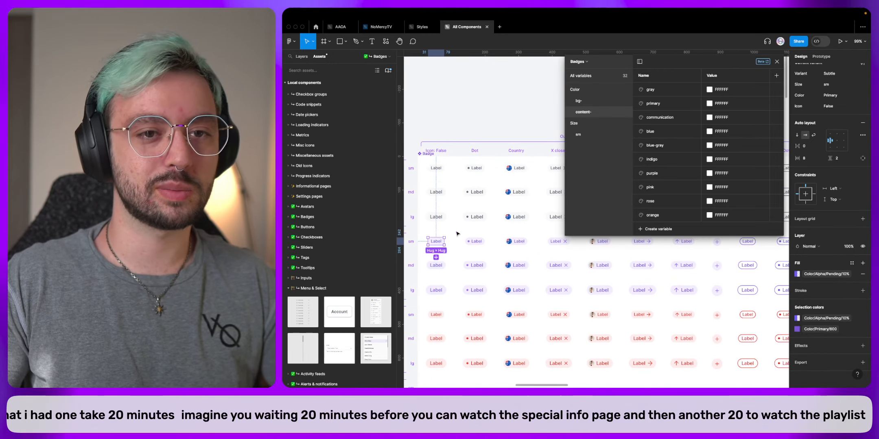
pyautogui.scroll(-4, 438, 241)
pyautogui.click(437, 238)
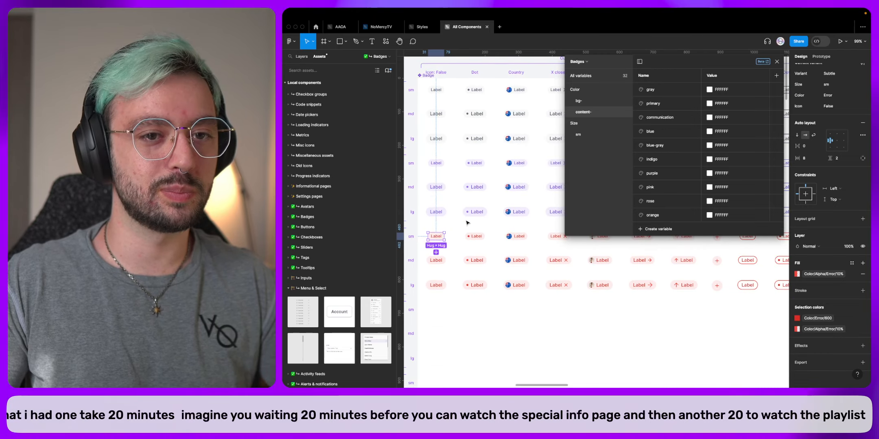
pyautogui.scroll(-10, 467, 223)
pyautogui.click(439, 268)
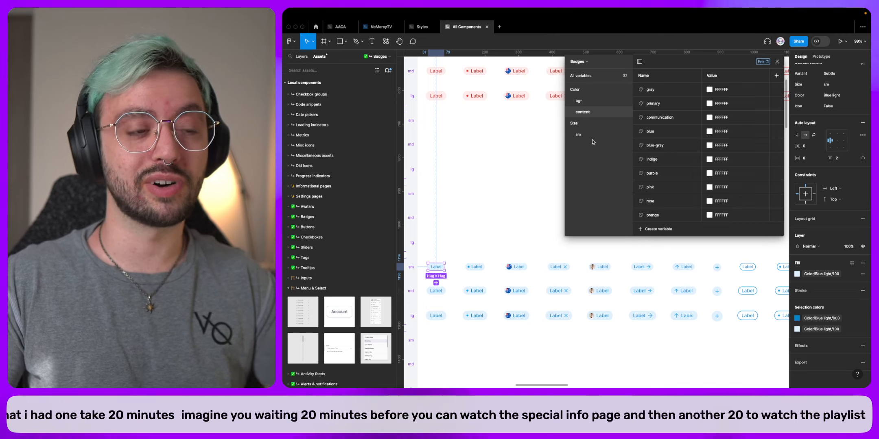
# Link the gray variable in the bg- group to Color/Gray iron/100 from the Styles library.
pyautogui.click(610, 103)
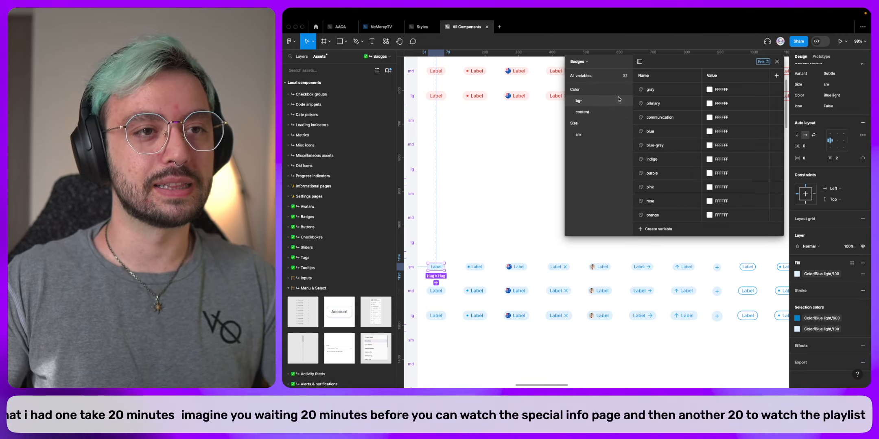
pyautogui.click(709, 89)
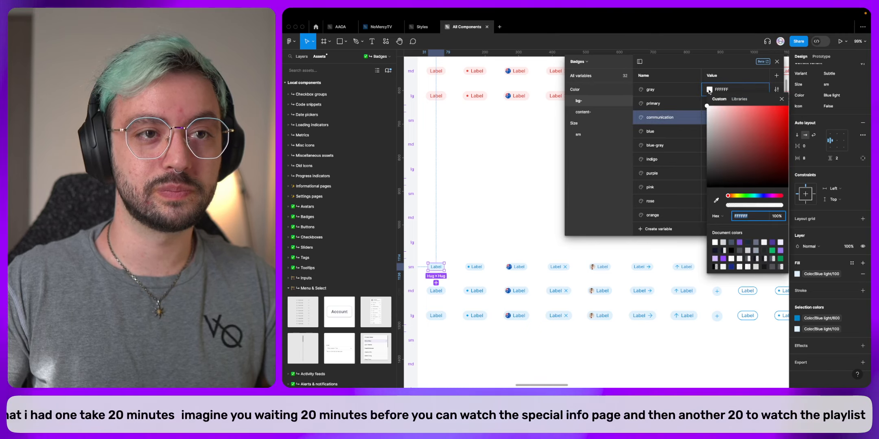
pyautogui.click(697, 89)
pyautogui.click(709, 90)
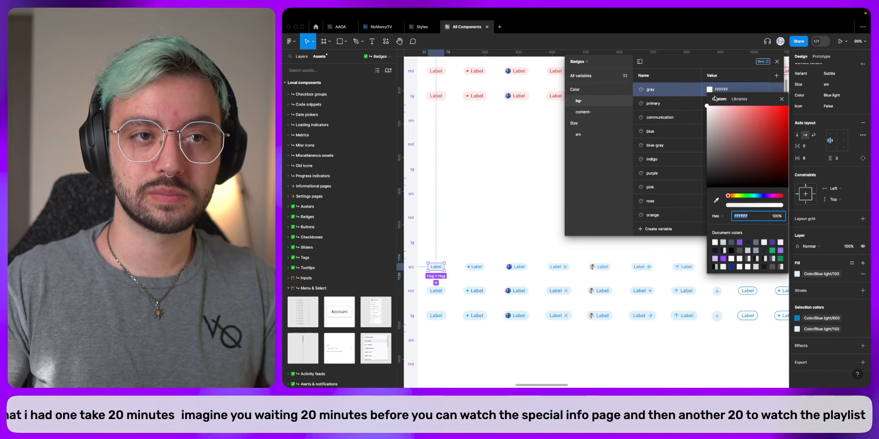
pyautogui.click(745, 100)
pyautogui.write('100')
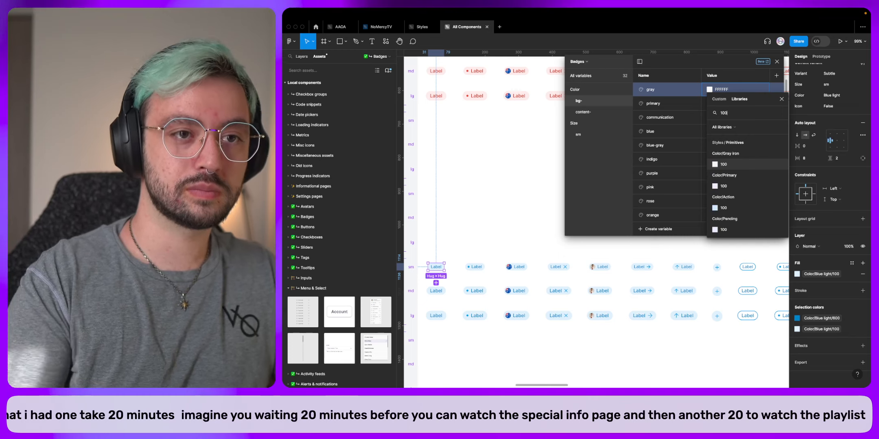
pyautogui.click(745, 164)
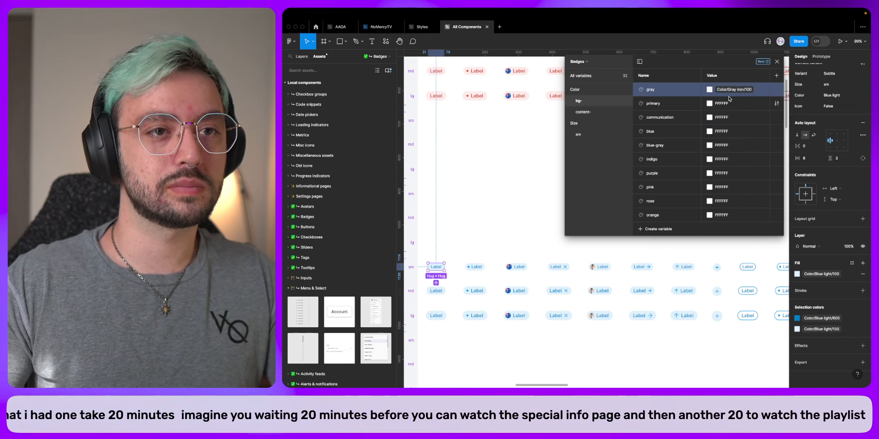
# Link the primary variable in the bg- group to primary-100 from the Styles library.
pyautogui.click(709, 106)
pyautogui.click(735, 113)
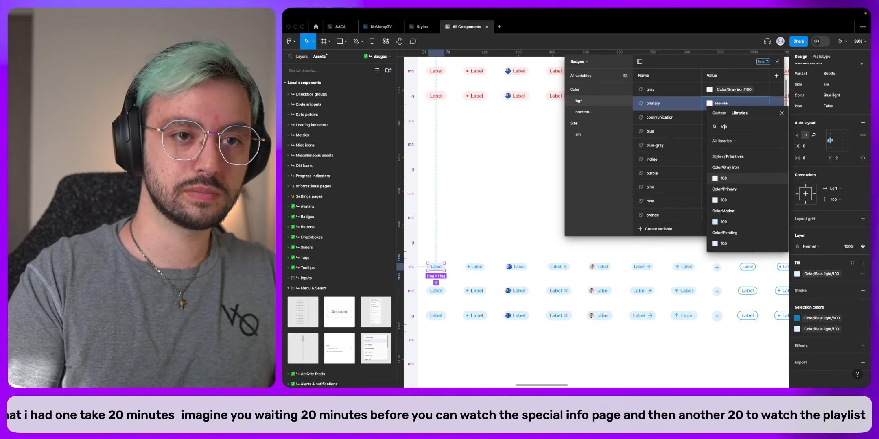
pyautogui.click(721, 126)
pyautogui.write('primary-')
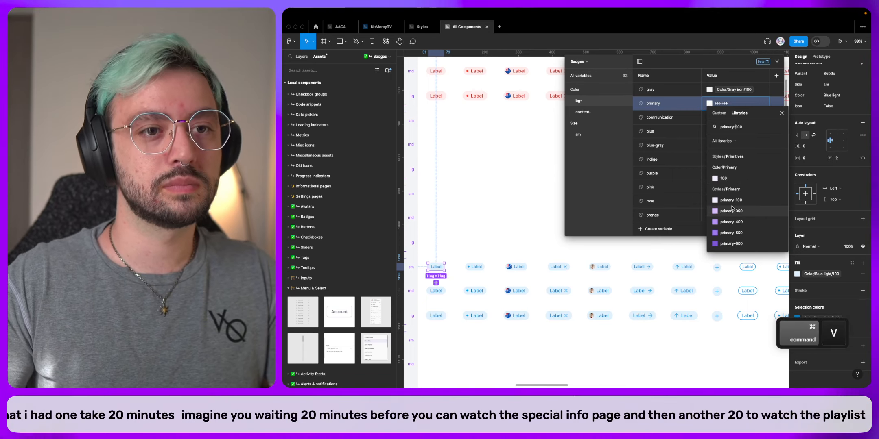
pyautogui.click(731, 200)
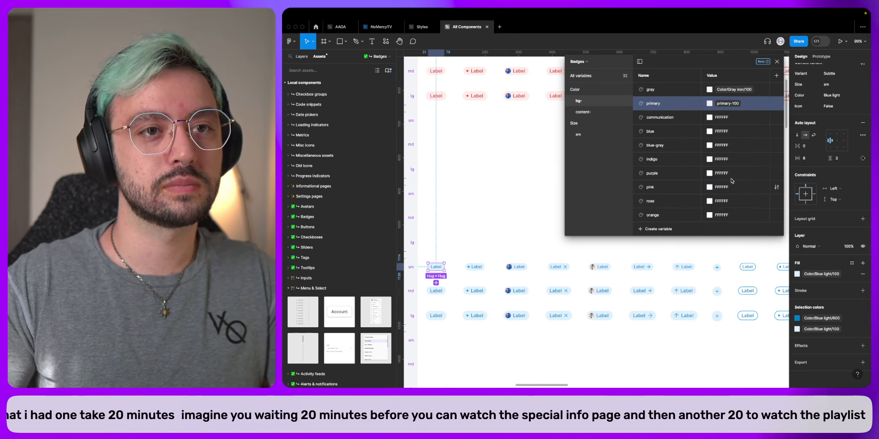
# Link the communication variable in the bg- group to the 100 shade of Communication in the Styles library.
pyautogui.click(709, 118)
pyautogui.click(739, 127)
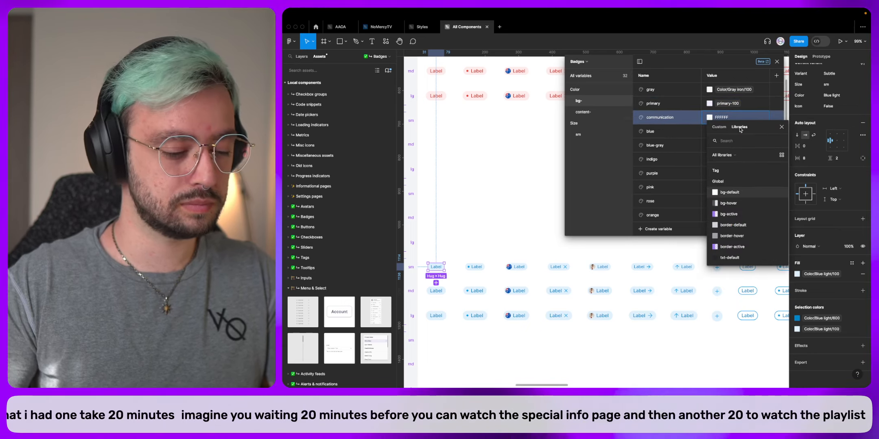
pyautogui.write('100')
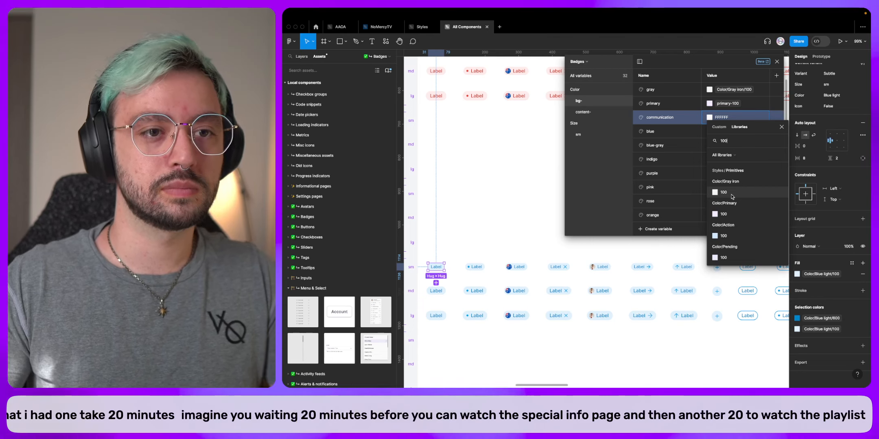
pyautogui.scroll(-2, 731, 196)
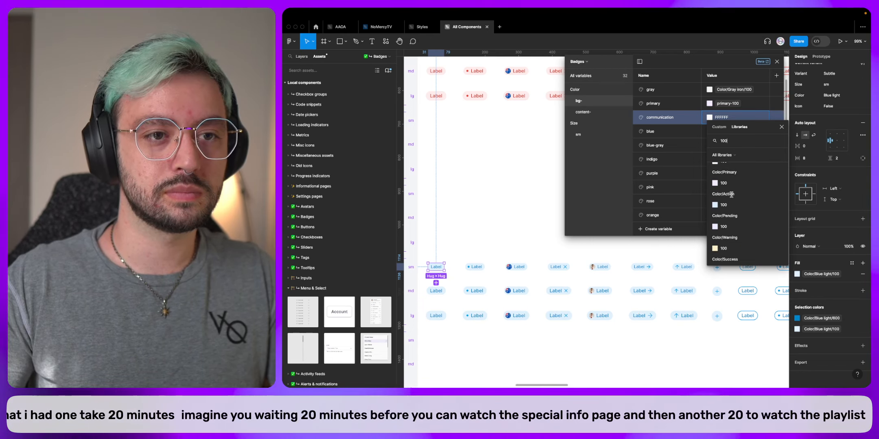
pyautogui.scroll(-5, 731, 195)
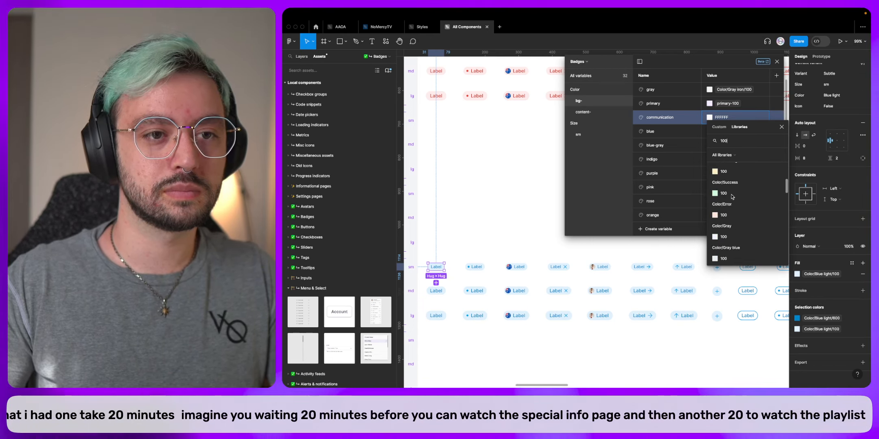
pyautogui.scroll(-5, 731, 196)
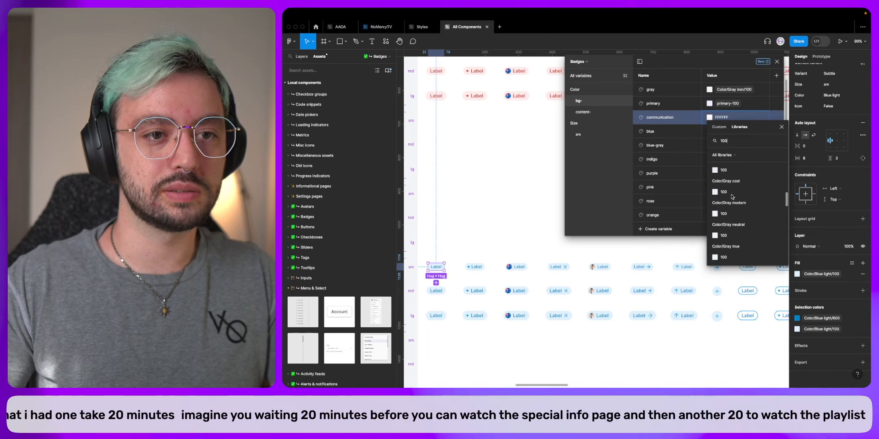
pyautogui.scroll(-8, 731, 196)
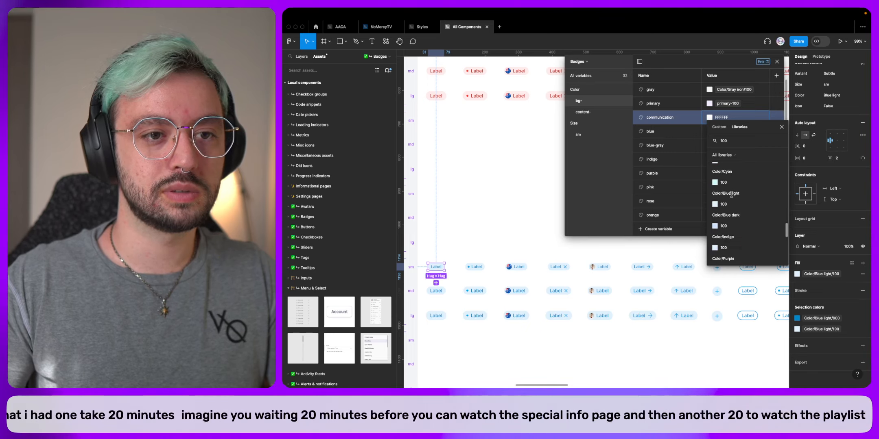
pyautogui.scroll(-6, 731, 196)
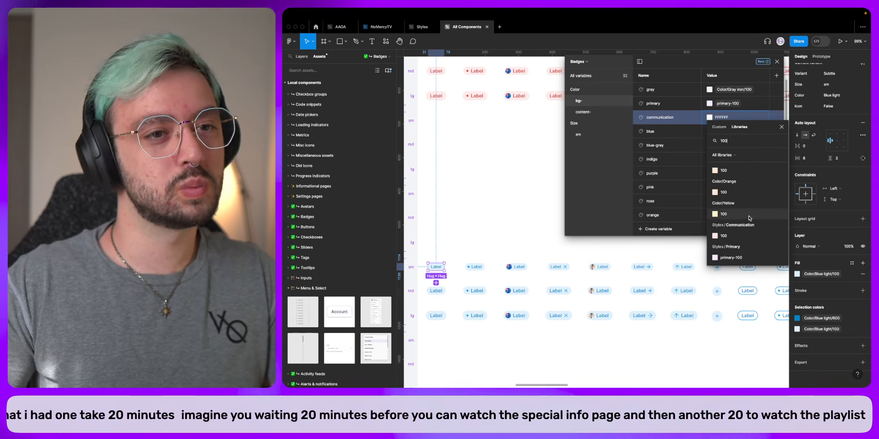
pyautogui.click(723, 236)
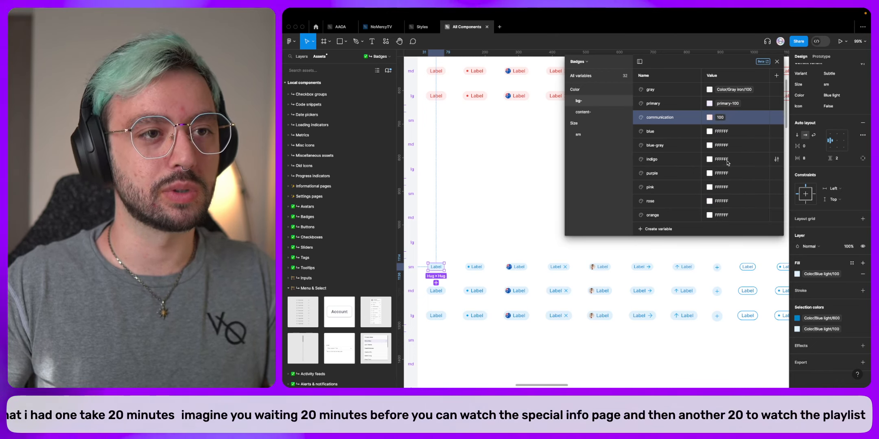
# Link the blue variable in the bg- group to Color/Blue light/100 from the Styles library.
pyautogui.click(709, 131)
pyautogui.click(740, 140)
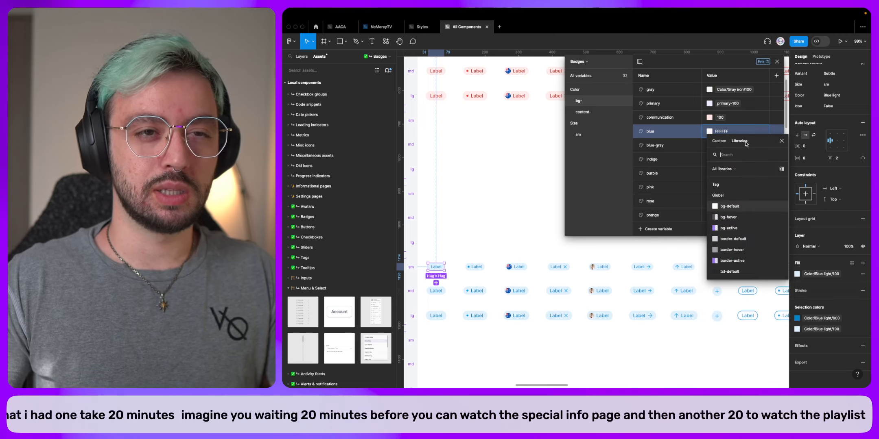
pyautogui.write('blue')
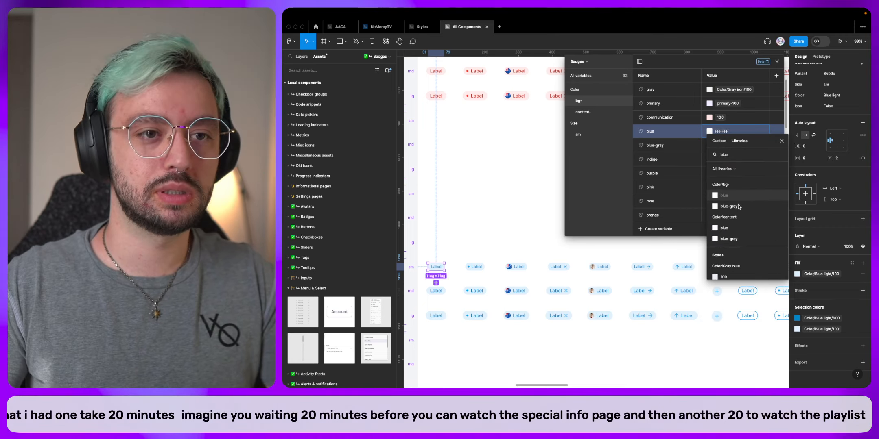
pyautogui.scroll(-2, 739, 236)
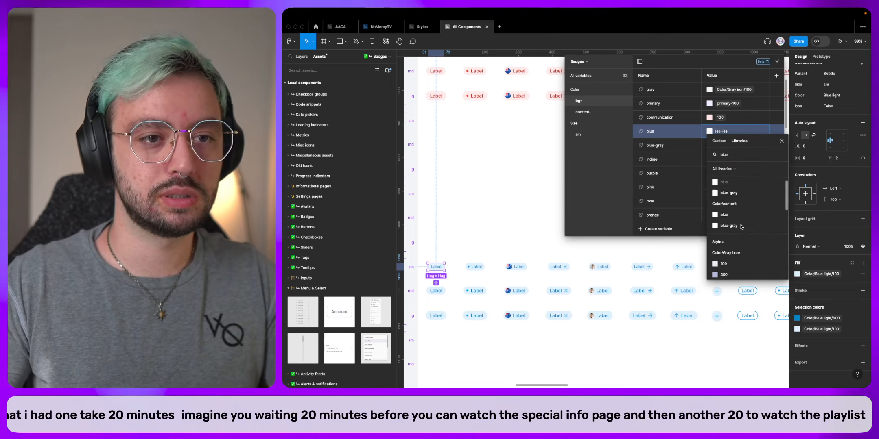
pyautogui.scroll(-3, 739, 236)
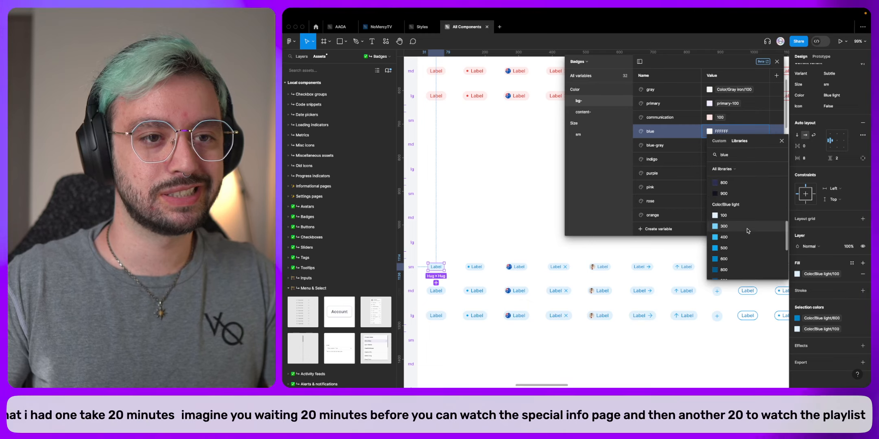
pyautogui.scroll(-3, 742, 219)
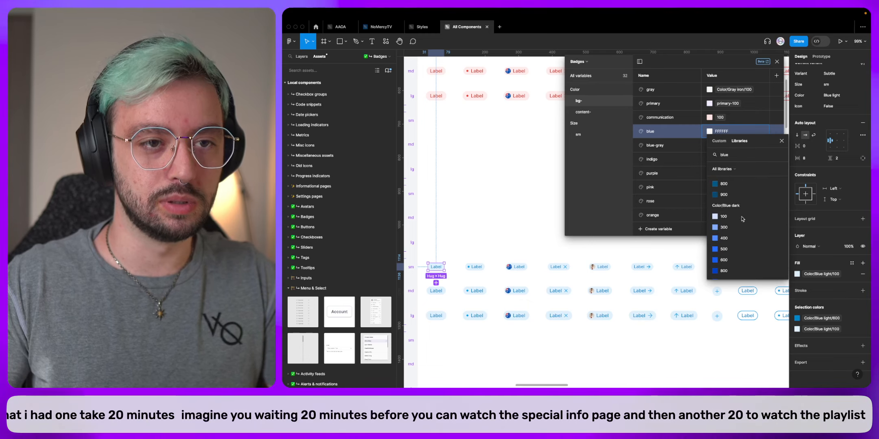
pyautogui.scroll(-1, 772, 237)
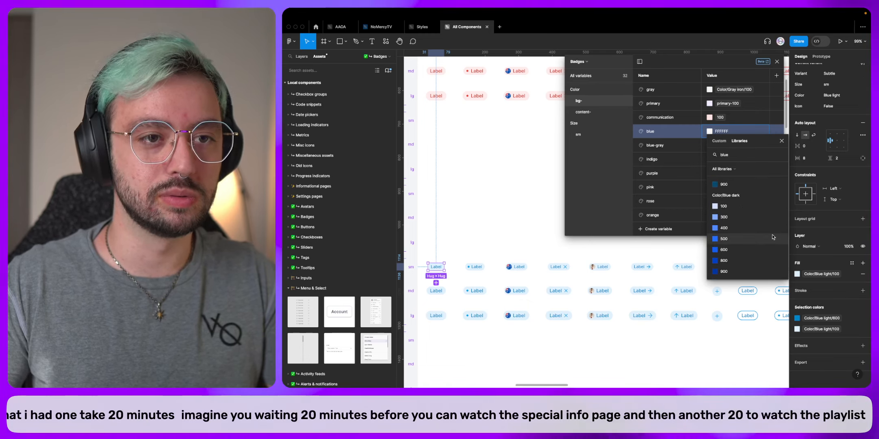
pyautogui.scroll(4, 750, 231)
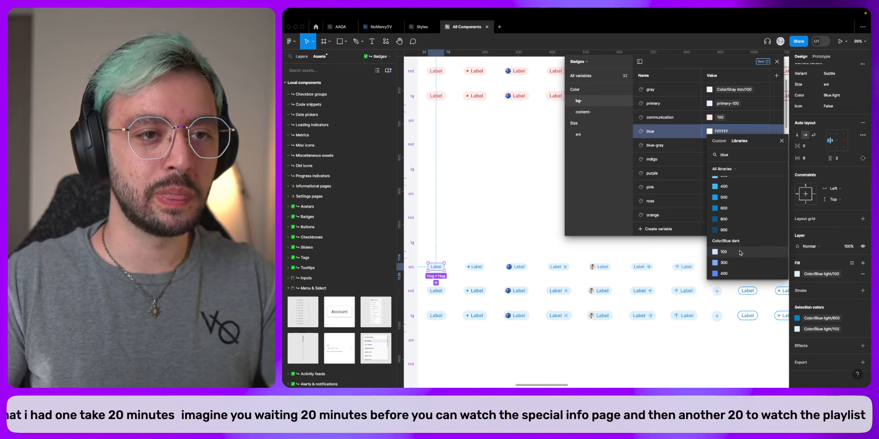
pyautogui.scroll(2, 739, 253)
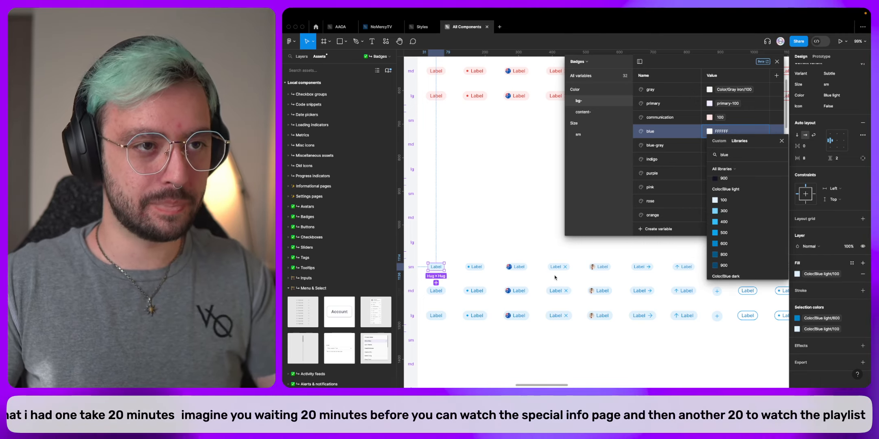
pyautogui.hscroll(-2, 554, 278)
pyautogui.scroll(-2, 554, 277)
pyautogui.hscroll(-2, 554, 278)
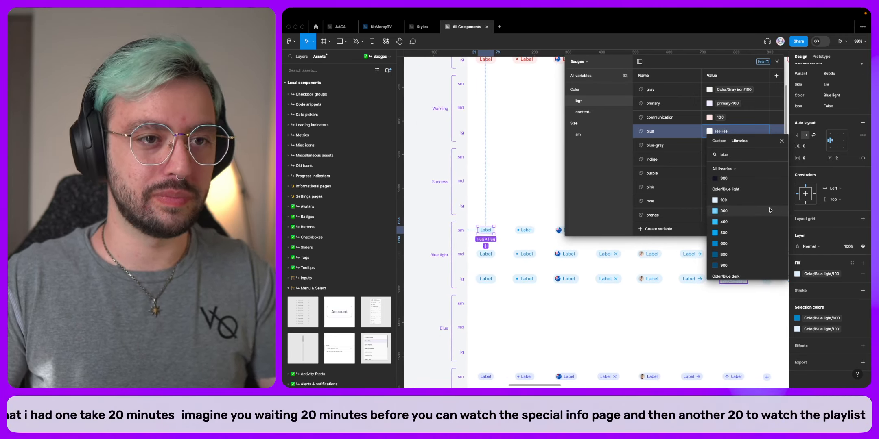
pyautogui.click(742, 200)
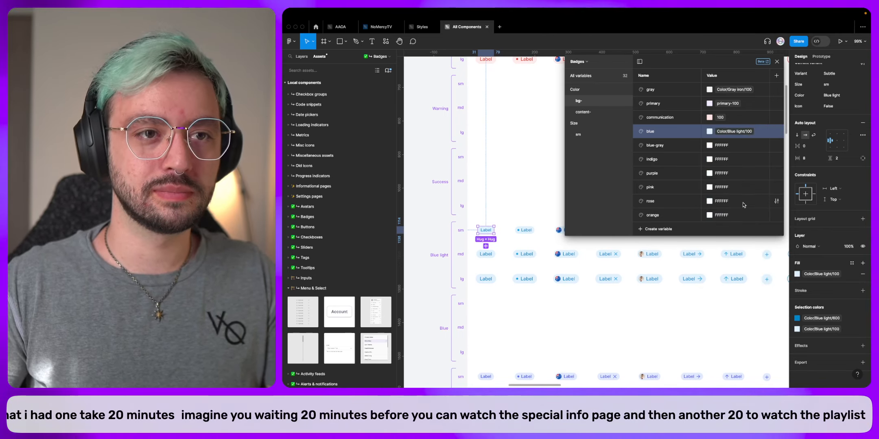
# Link the blue-gray variable in the bg- group to Color/Gray blue/100 from the Styles library.
pyautogui.click(710, 145)
pyautogui.click(746, 155)
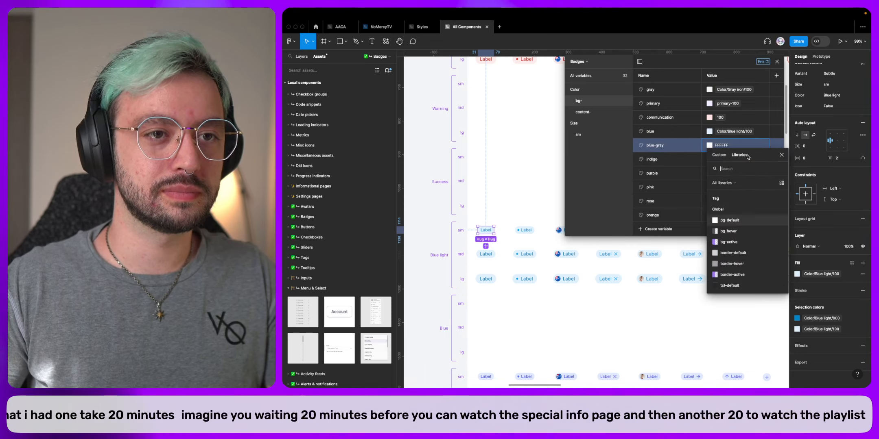
pyautogui.write('blue')
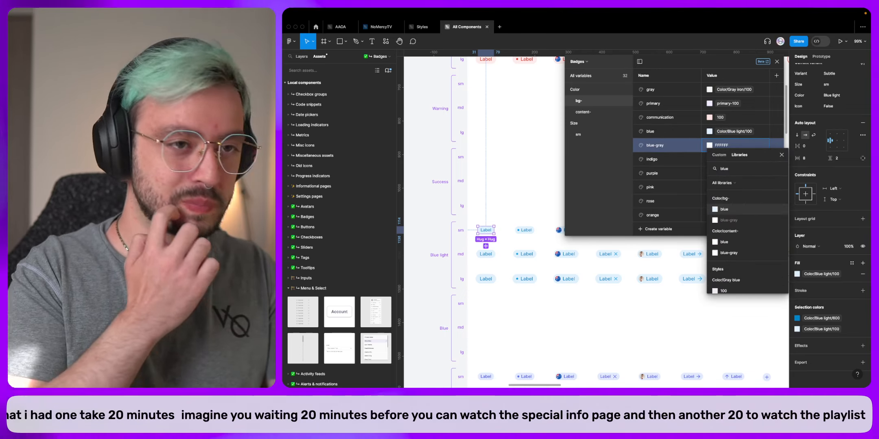
pyautogui.scroll(-1, 743, 277)
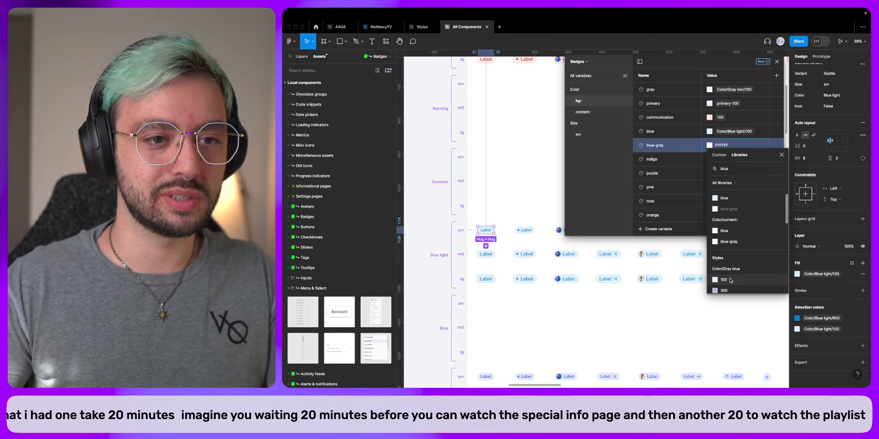
pyautogui.click(728, 280)
# Link the indigo variable in the bg- group to Color/Indigo/100 from the Styles library.
pyautogui.click(709, 159)
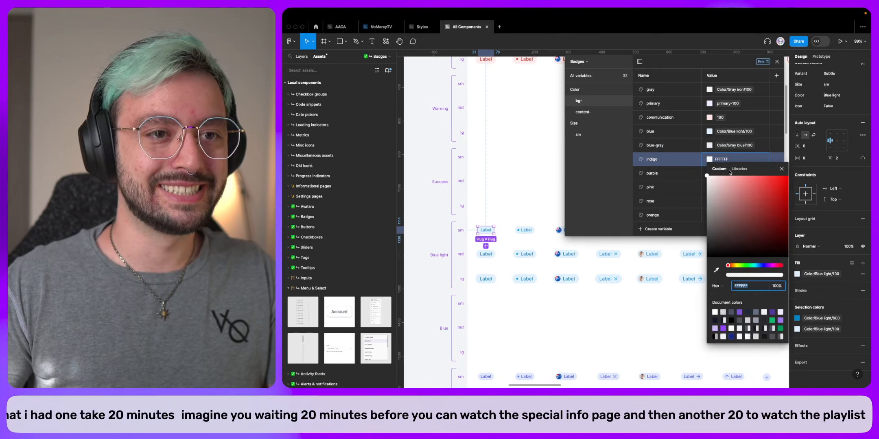
pyautogui.click(737, 169)
pyautogui.write('indigo')
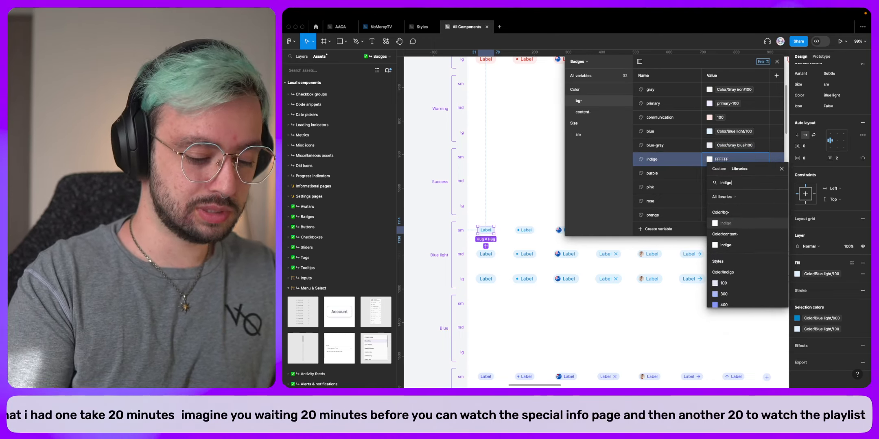
pyautogui.click(728, 283)
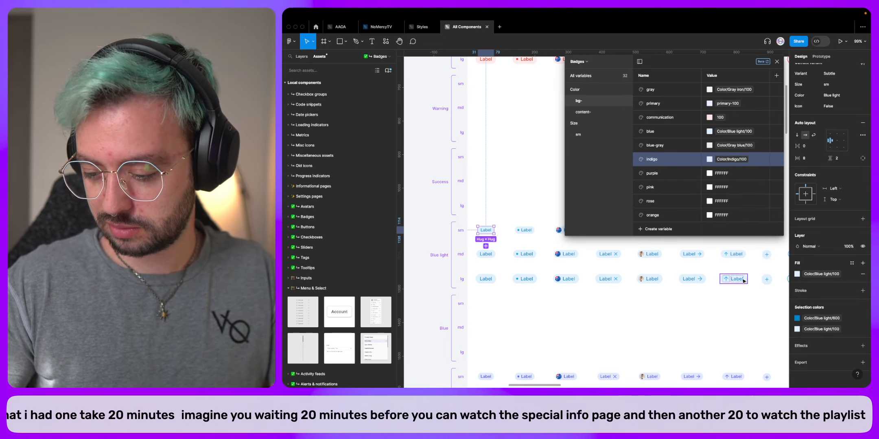
# Search the libraries for purple colors for the purple variable in the bg- group.
pyautogui.click(710, 173)
pyautogui.click(739, 183)
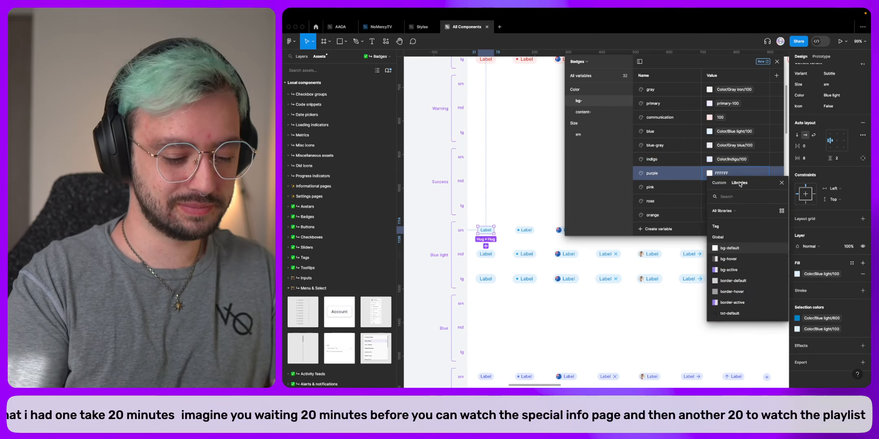
pyautogui.write('purpl')
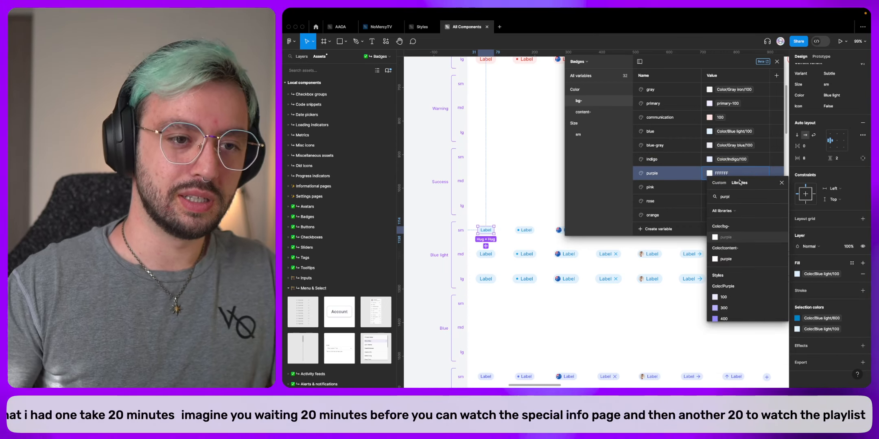
# Link the bg- purple variable to the Color/Purple/100 style and the bg- pink variable to Color/Pink/100.
pyautogui.click(723, 297)
pyautogui.click(711, 188)
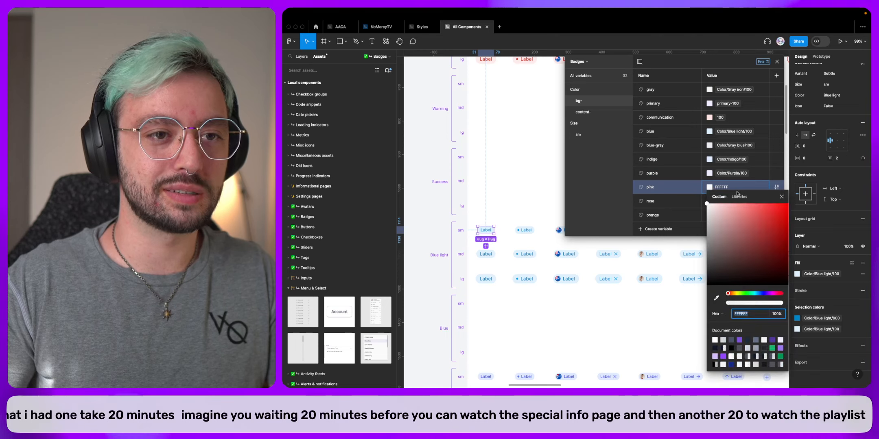
pyautogui.click(739, 197)
pyautogui.write('pink')
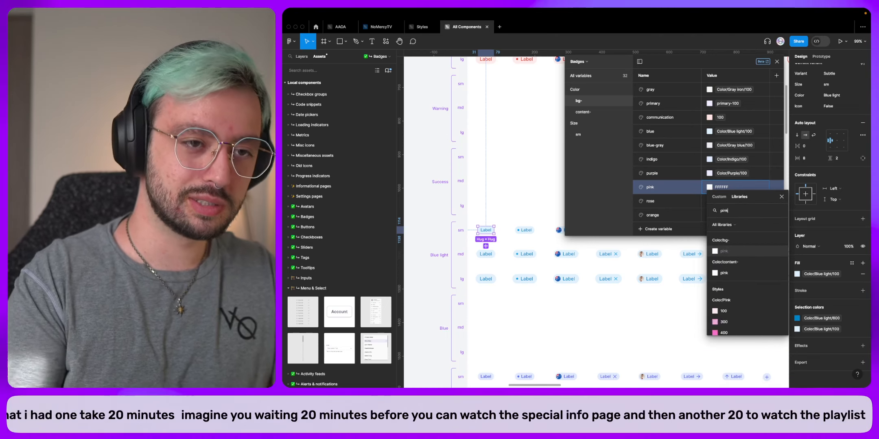
pyautogui.click(723, 311)
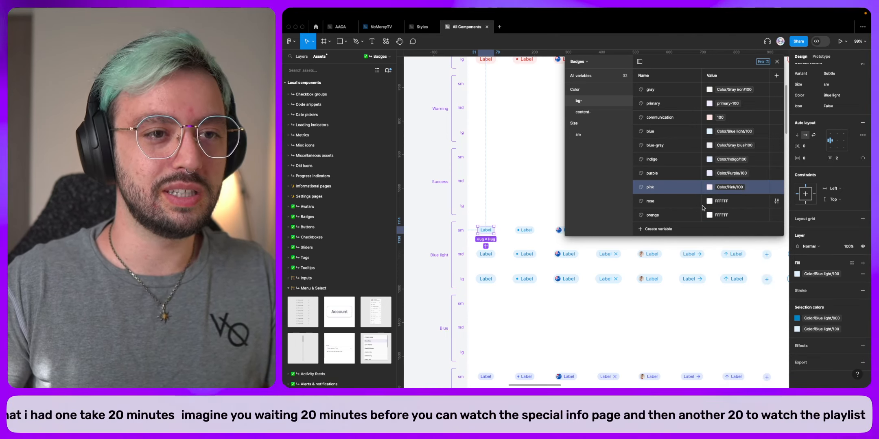
# Link the bg- rose variable to the Color/Rosé/100 library style.
pyautogui.click(710, 201)
pyautogui.click(739, 208)
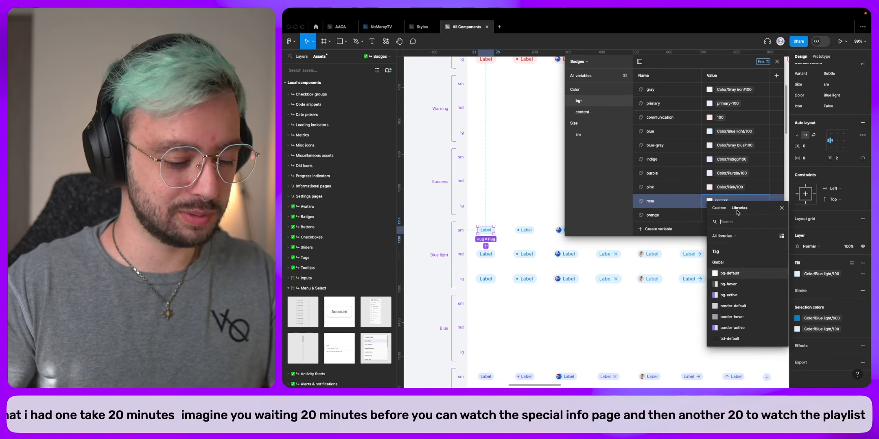
pyautogui.write('rose')
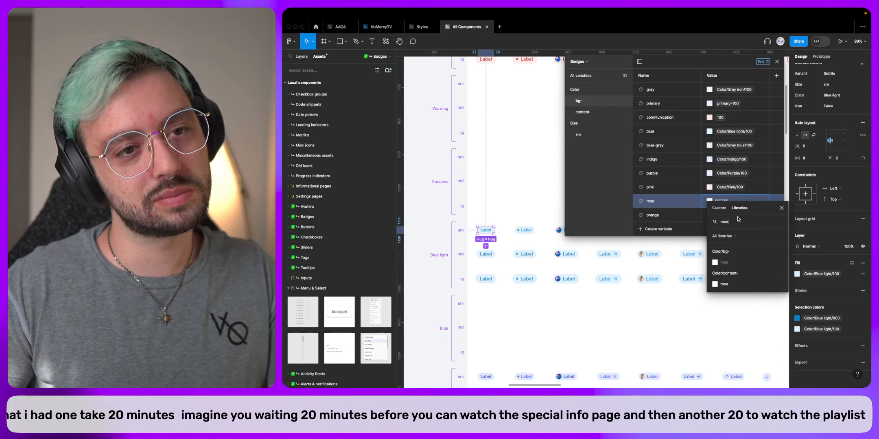
pyautogui.press('BackSpace')
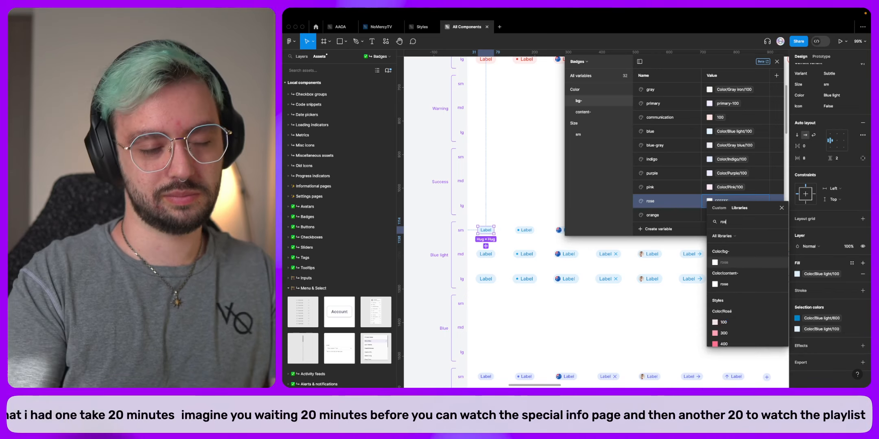
pyautogui.click(723, 322)
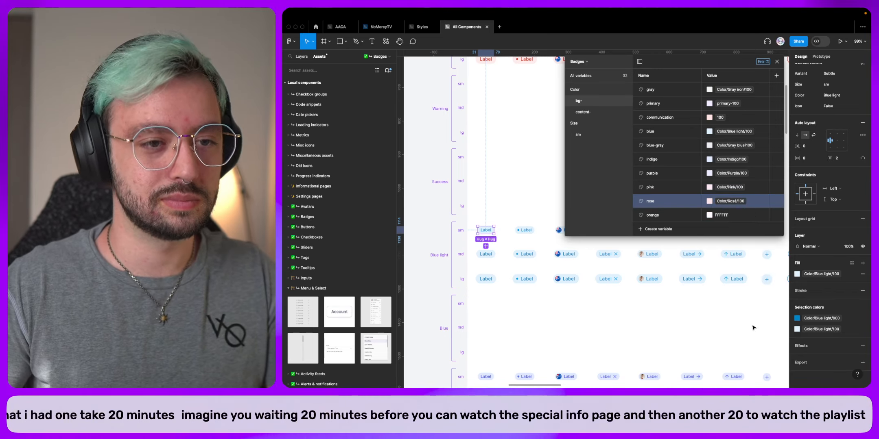
# Link the bg- orange variable to the Color/Orange/100 library style, not the Orange dark one.
pyautogui.click(708, 215)
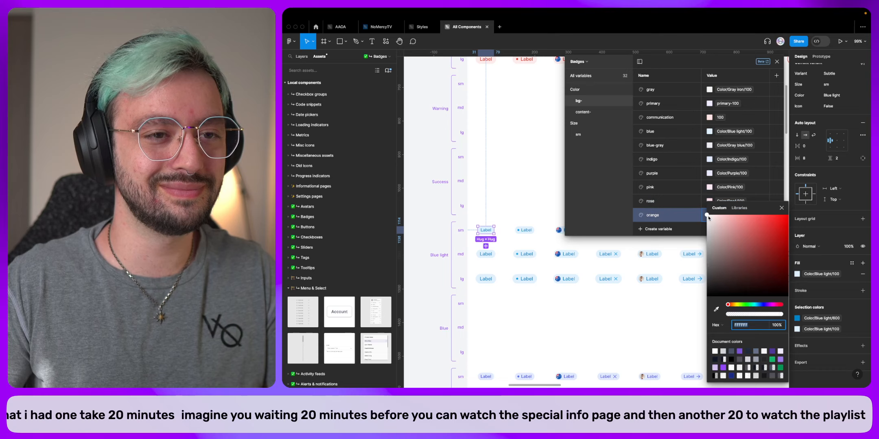
pyautogui.click(739, 208)
pyautogui.write('orange')
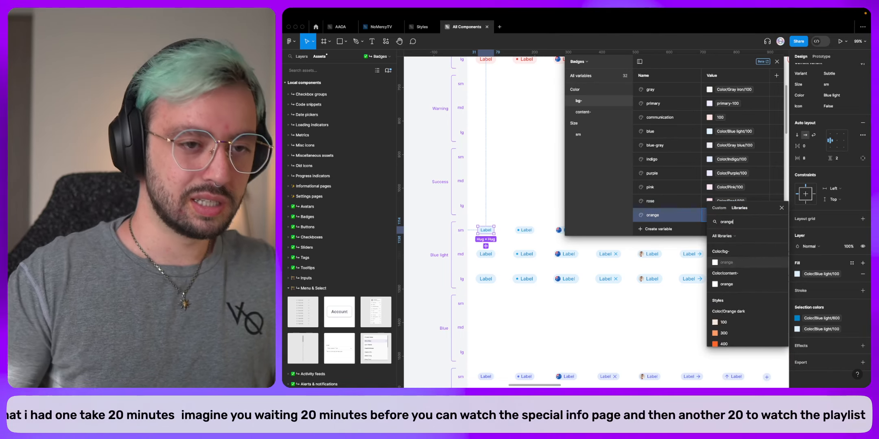
pyautogui.scroll(-4, 736, 334)
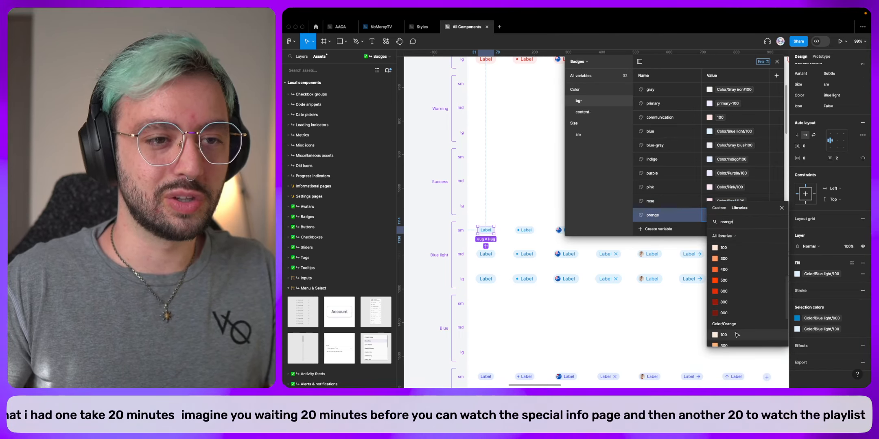
pyautogui.click(736, 334)
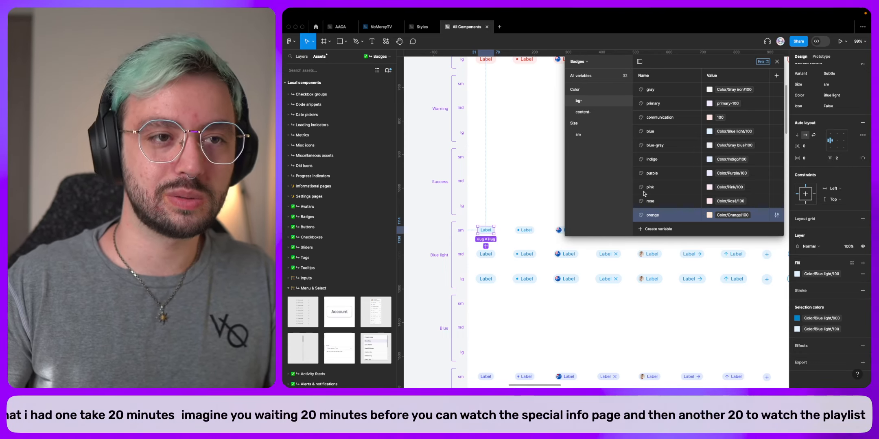
# In the content- color group, link the gray variable to the Color/Gray iron/600 library style.
pyautogui.click(584, 112)
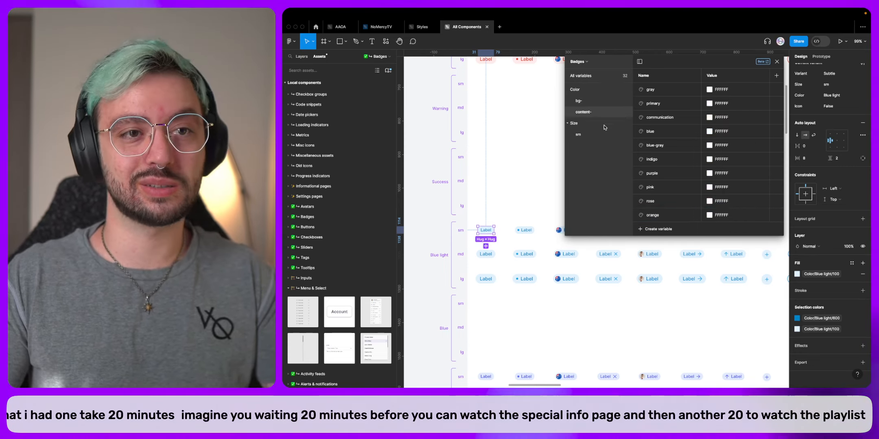
pyautogui.click(709, 91)
pyautogui.click(742, 99)
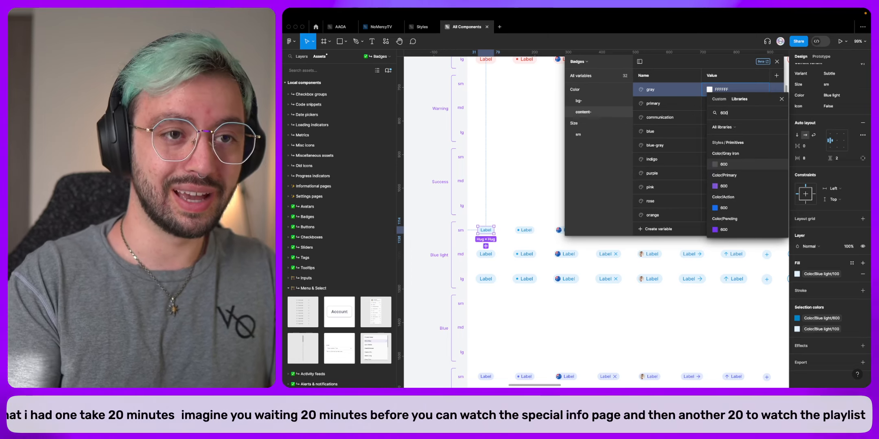
pyautogui.click(724, 164)
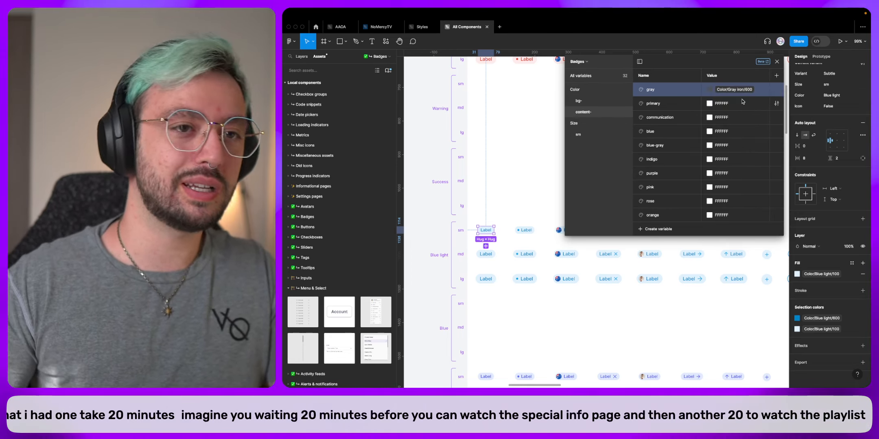
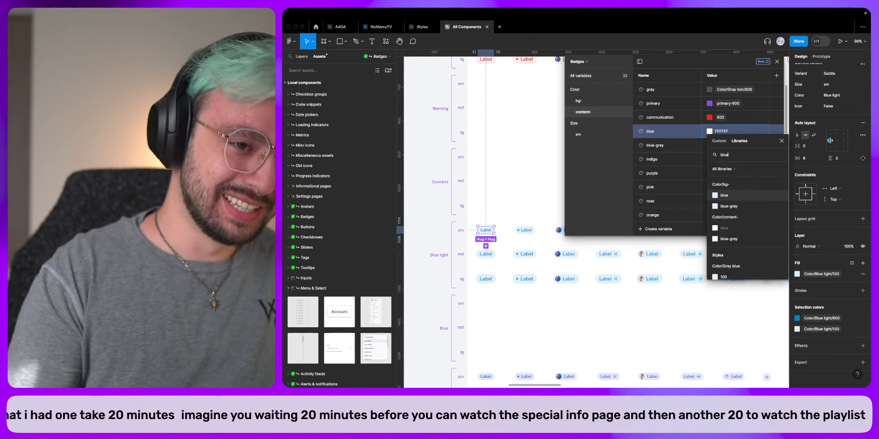
# Link the content- blue variable to Color/Blue light/600 and the content- blue-gray variable to Color/Gray blue/600.
pyautogui.scroll(-3, 736, 241)
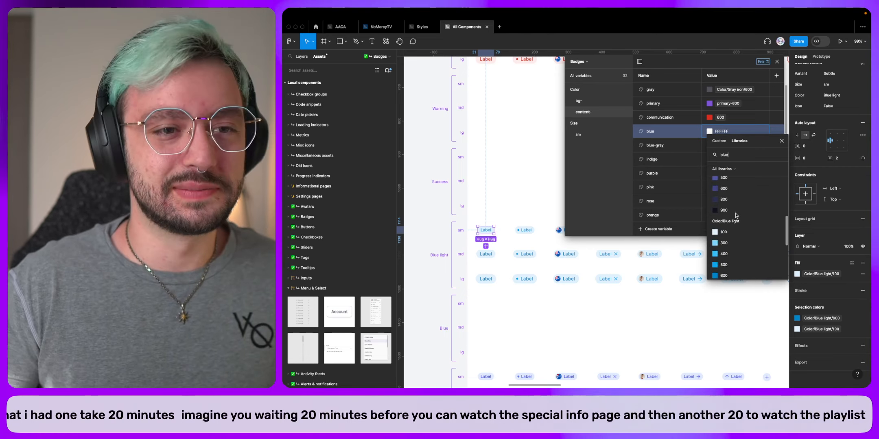
pyautogui.click(725, 275)
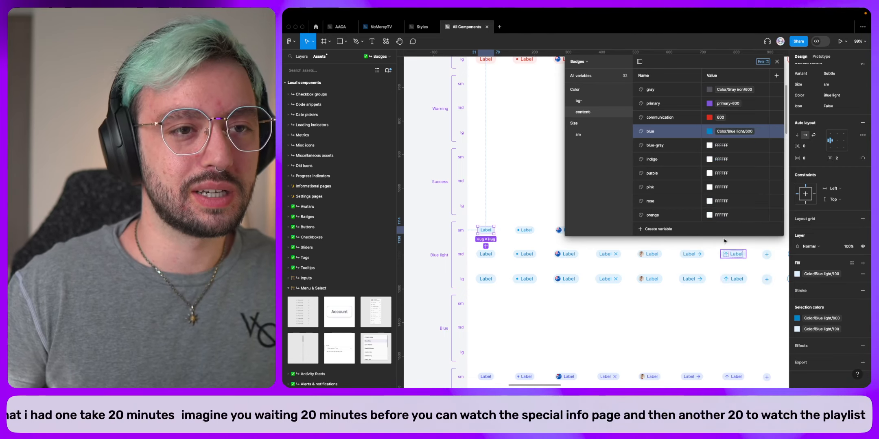
pyautogui.click(715, 146)
pyautogui.click(745, 154)
pyautogui.write('blue')
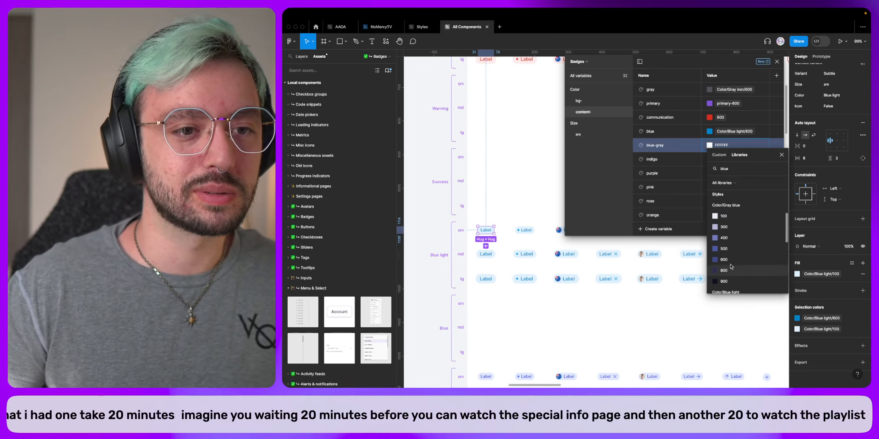
pyautogui.click(732, 260)
# Link the content- indigo variable to the Color/Indigo/600 library style.
pyautogui.click(710, 160)
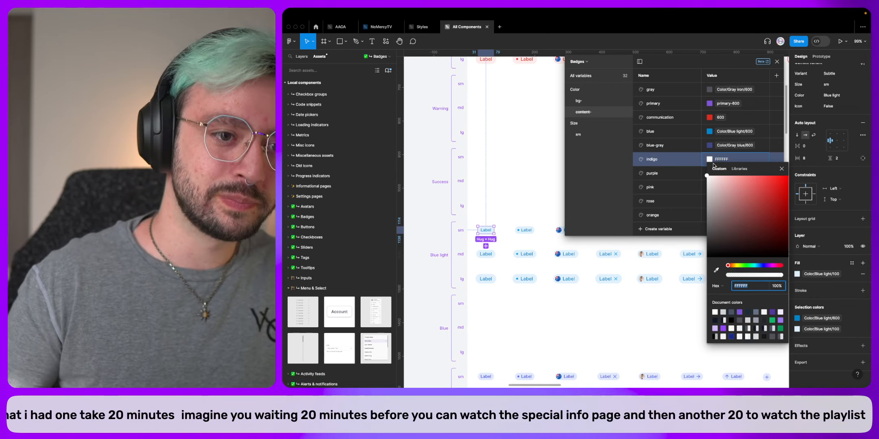
pyautogui.click(733, 170)
pyautogui.write('indi')
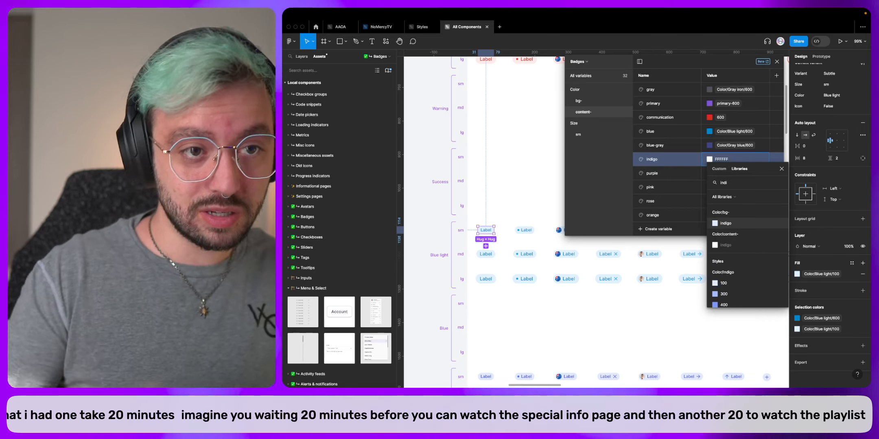
pyautogui.scroll(-2, 725, 281)
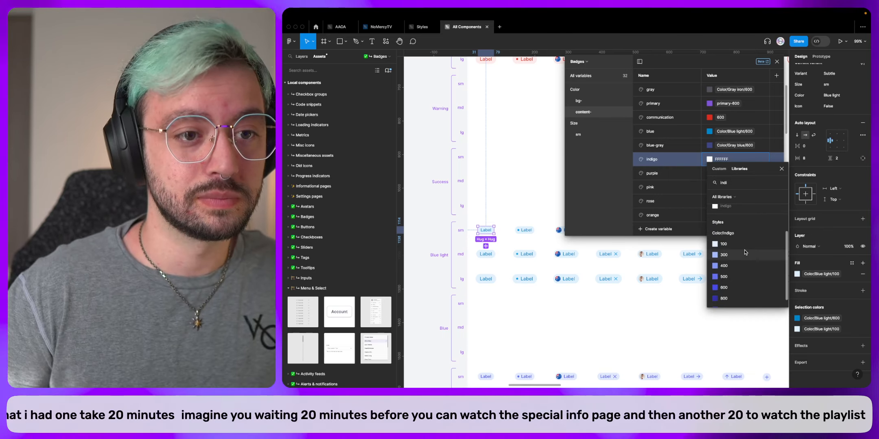
pyautogui.click(726, 283)
# Link the content- purple variable to the Color/Purple/600 library style.
pyautogui.click(709, 174)
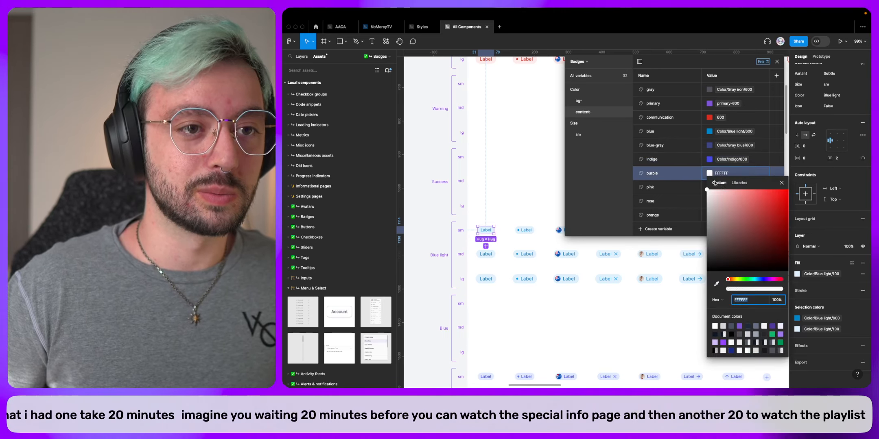
pyautogui.click(738, 184)
pyautogui.write('p')
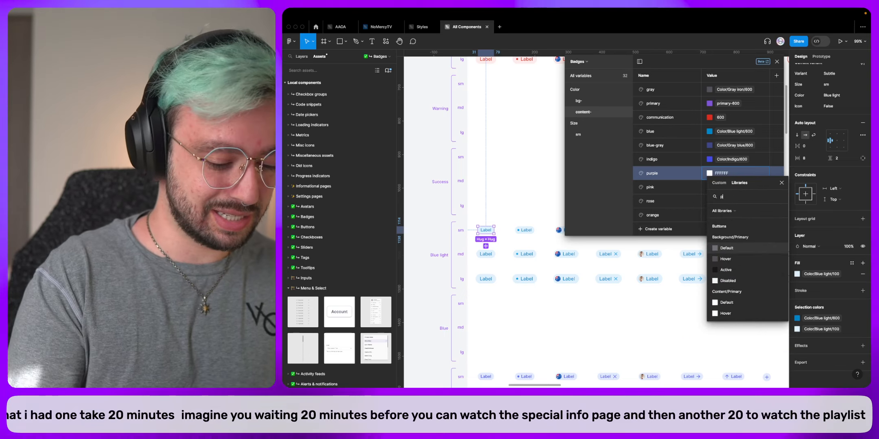
pyautogui.write('urpl')
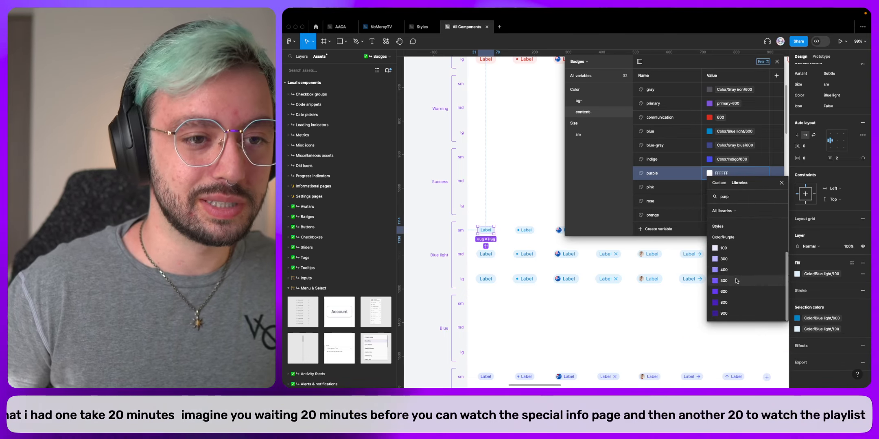
pyautogui.click(732, 291)
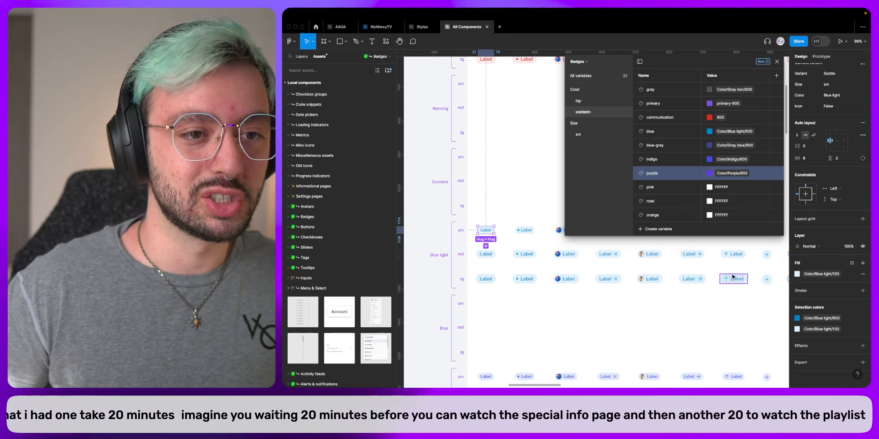
# Link the content- pink variable to the Color/Pink/600 library style.
pyautogui.click(709, 188)
pyautogui.click(739, 196)
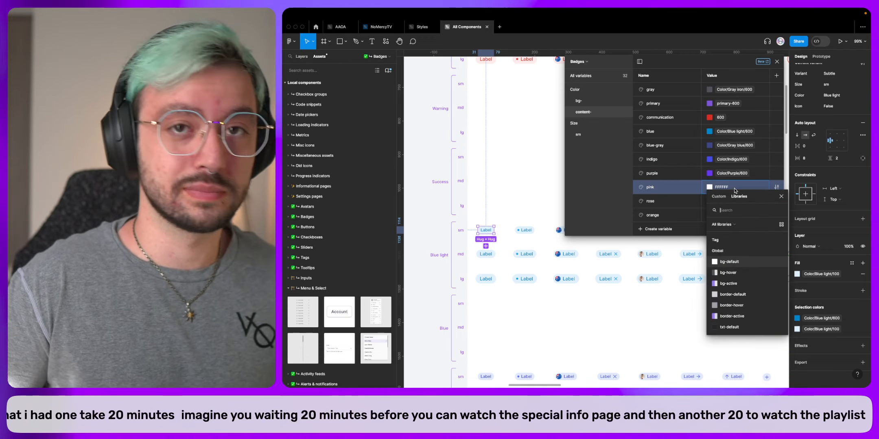
pyautogui.write('pi')
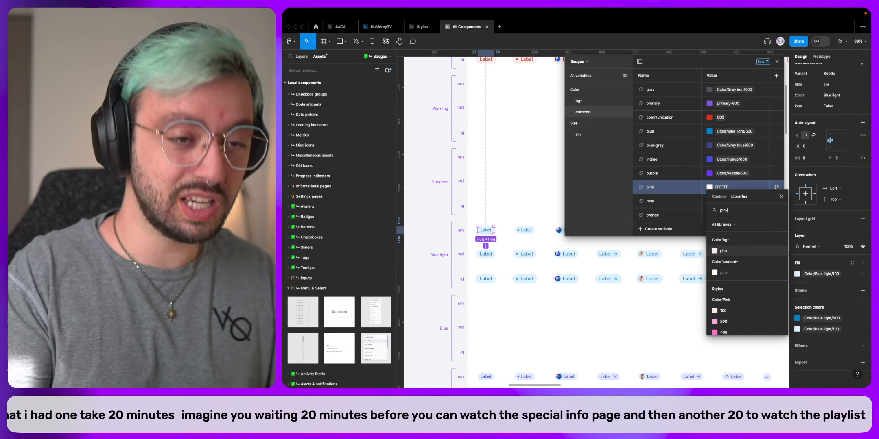
pyautogui.write('nk')
pyautogui.scroll(-3, 732, 285)
pyautogui.click(730, 267)
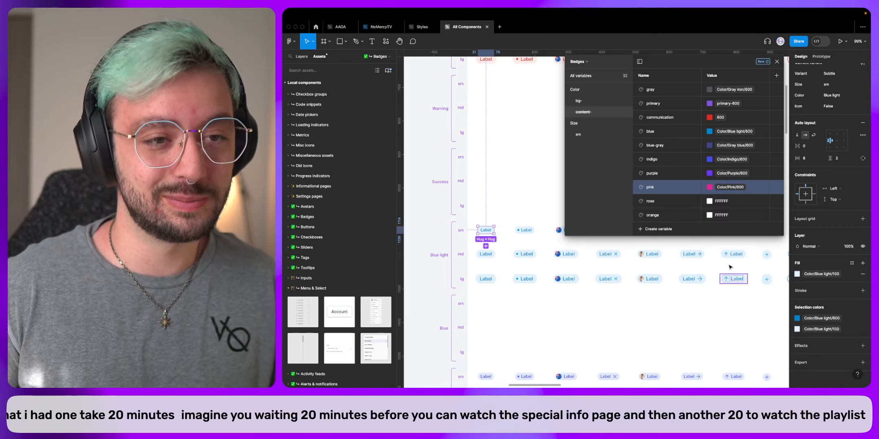
# Link the content- rose variable to the Color/Rosé/600 library style.
pyautogui.click(709, 201)
pyautogui.click(738, 209)
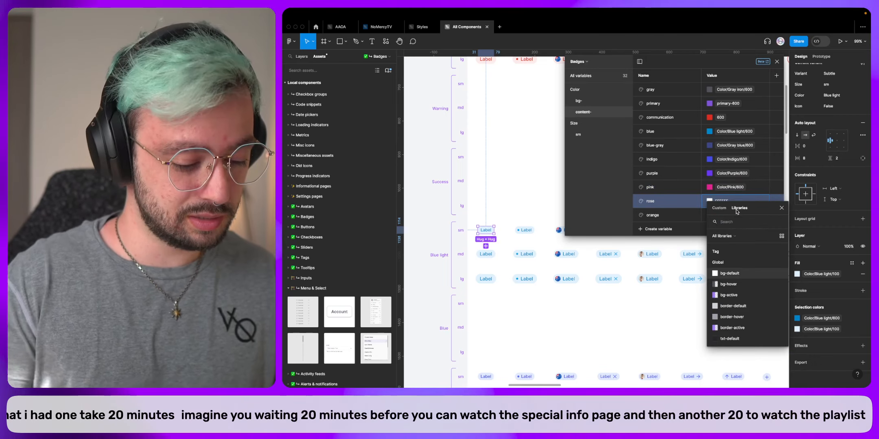
pyautogui.write('ros')
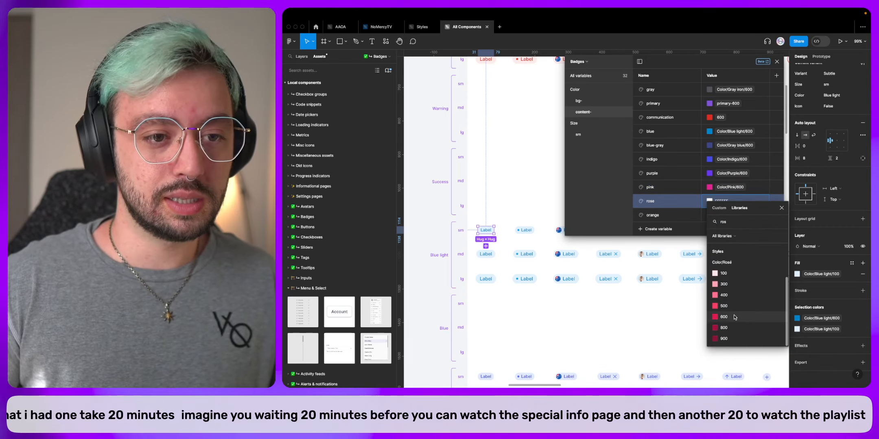
pyautogui.click(734, 317)
# Link the content- orange variable to the Color/Orange/600 library style, not the Orange dark one.
pyautogui.click(709, 215)
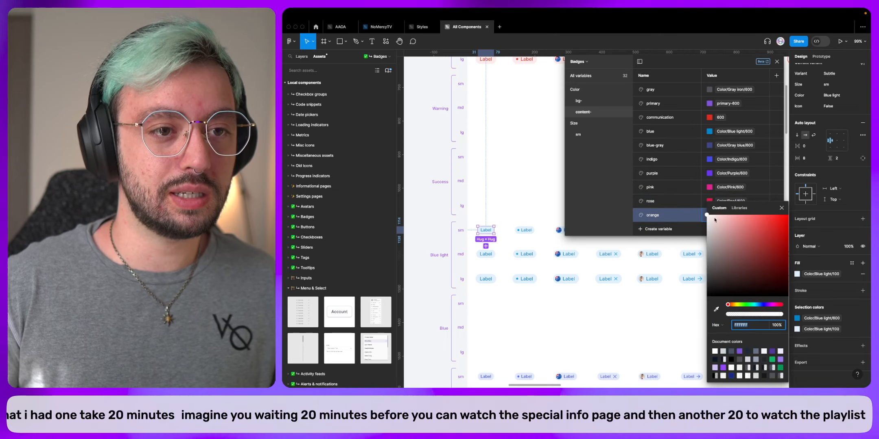
pyautogui.click(739, 208)
pyautogui.write('orange')
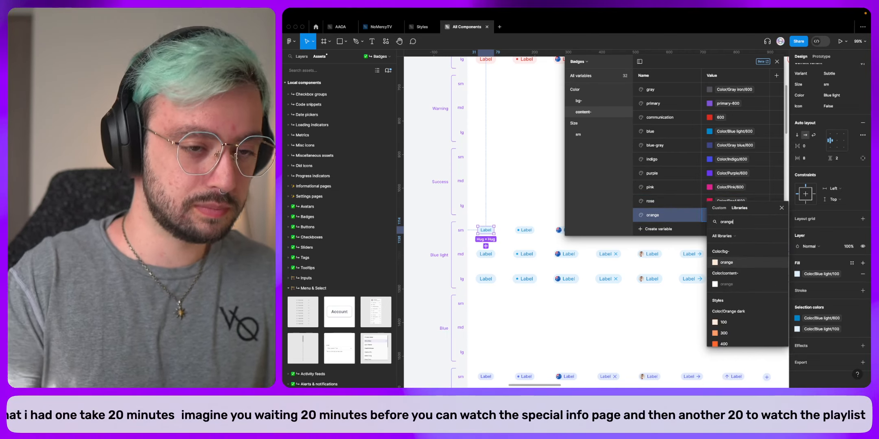
pyautogui.scroll(-5, 734, 344)
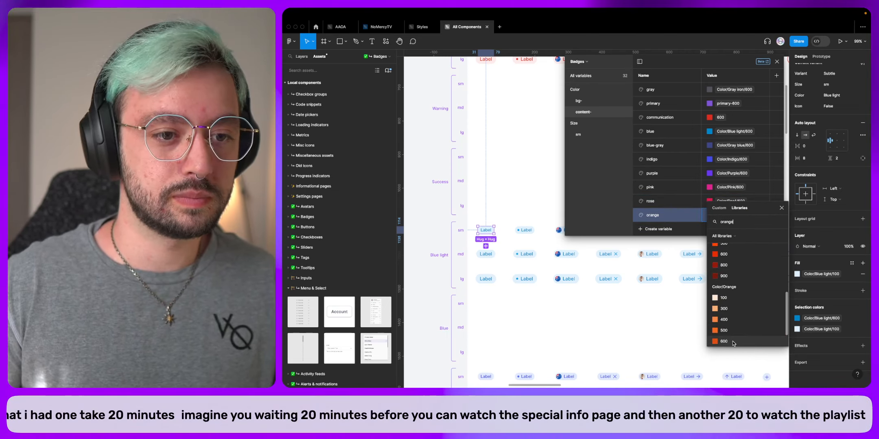
pyautogui.click(724, 341)
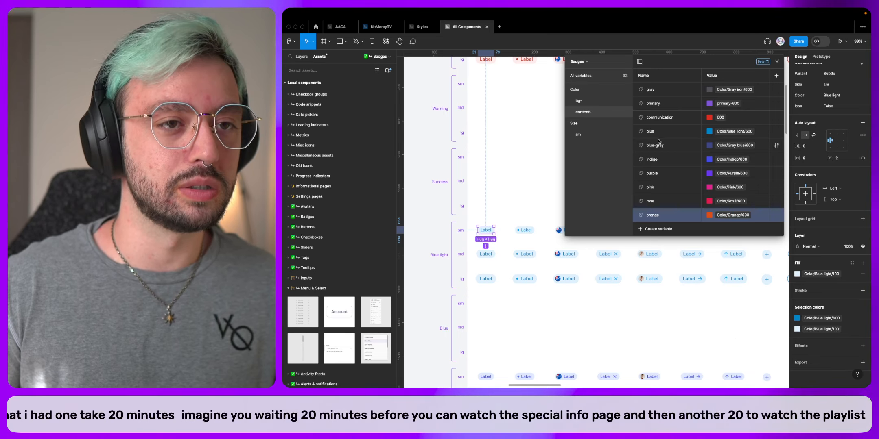
# Open the Size/sm variables and examine the auto-layout gap and padding of the small Blue light badges across icon variants.
pyautogui.click(586, 134)
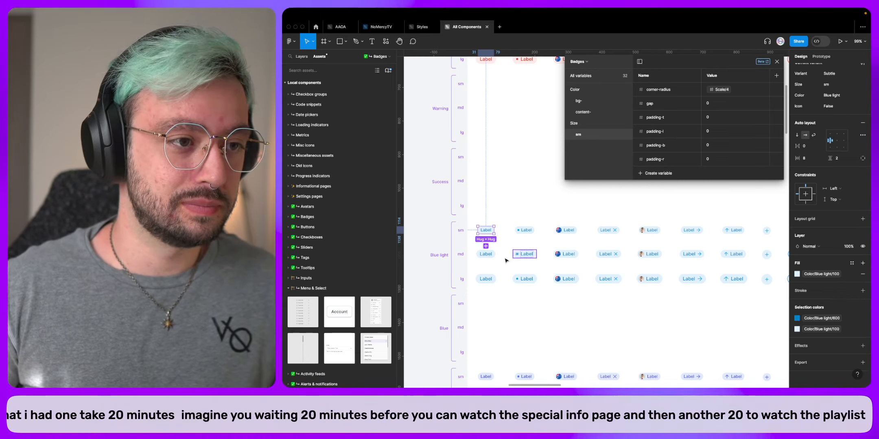
pyautogui.click(526, 231)
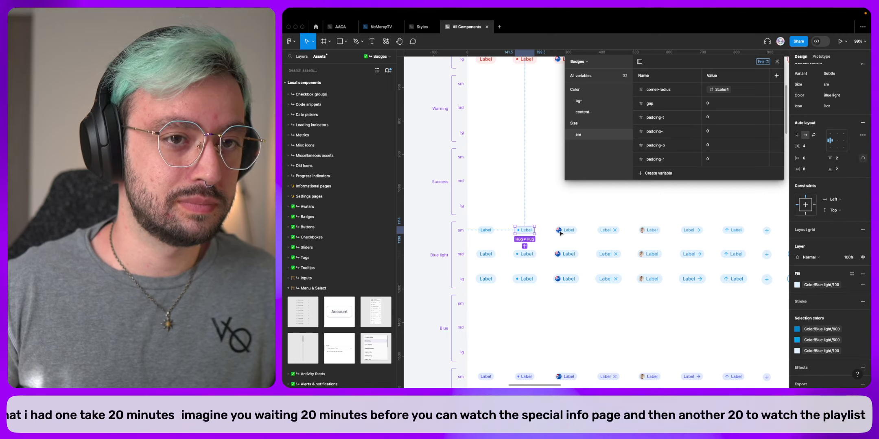
pyautogui.click(572, 231)
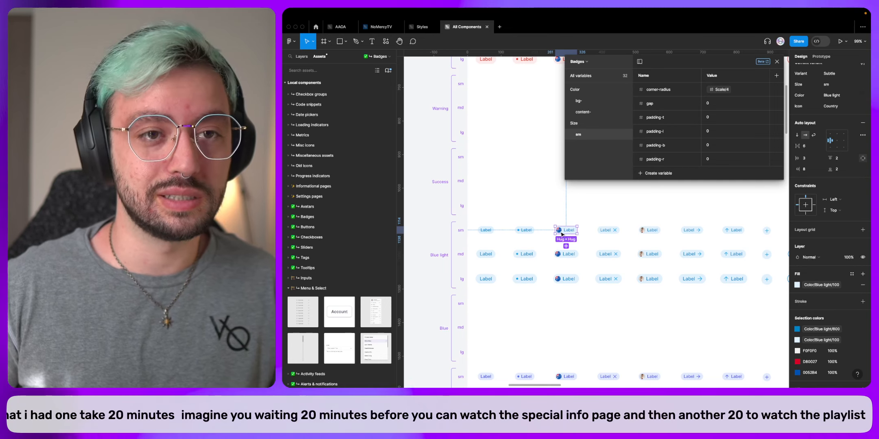
pyautogui.click(652, 230)
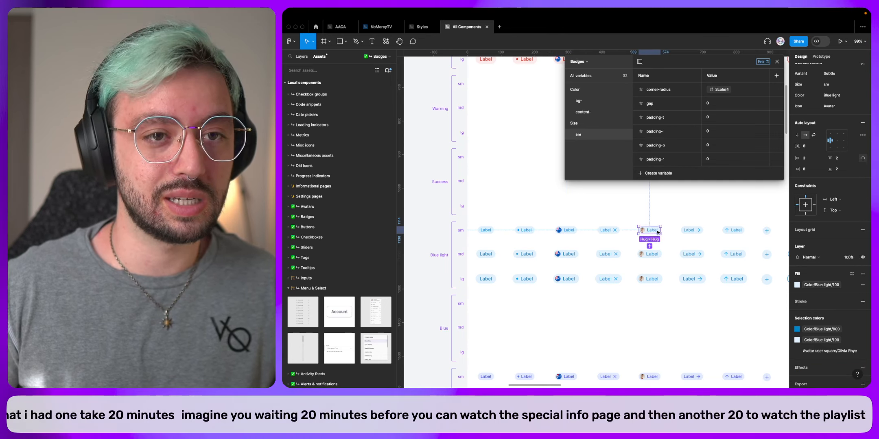
pyautogui.click(525, 230)
pyautogui.click(610, 231)
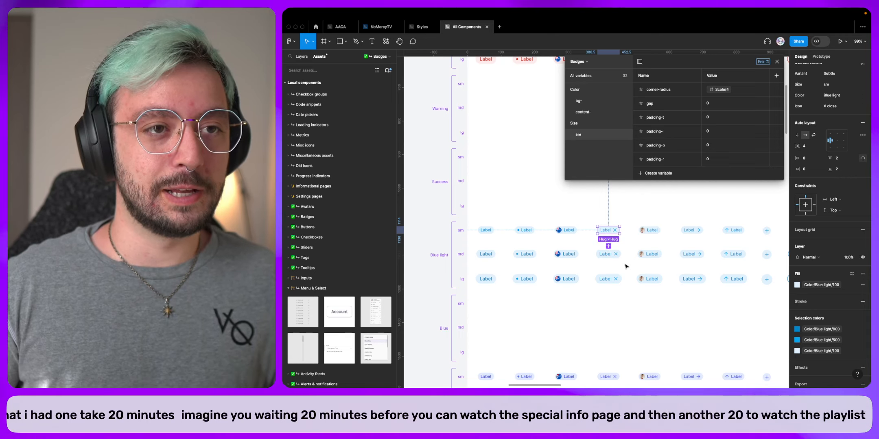
pyautogui.click(687, 231)
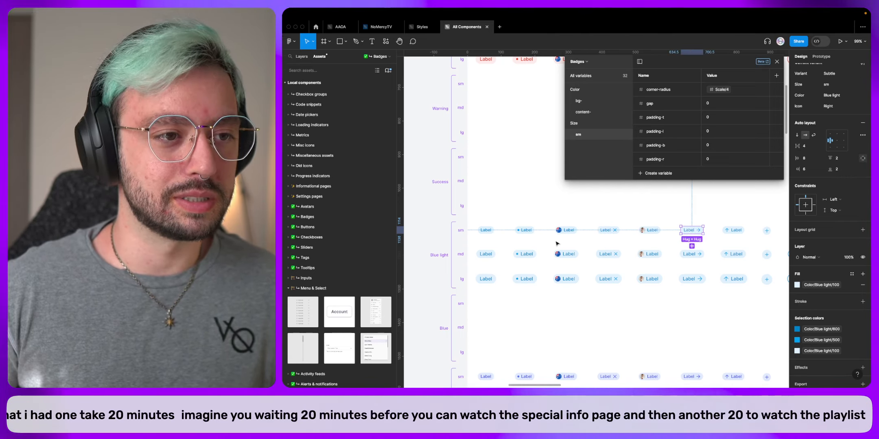
# Set the auto-layout gap to 4 on the Blue light Country and Avatar badges in the sm, md and lg sizes.
pyautogui.click(567, 231)
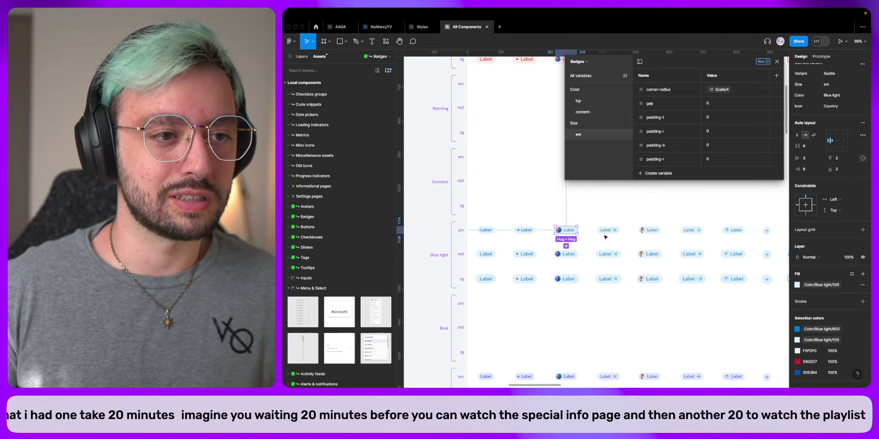
pyautogui.keyDown('shift'); pyautogui.click(651, 231); pyautogui.keyUp('shift')
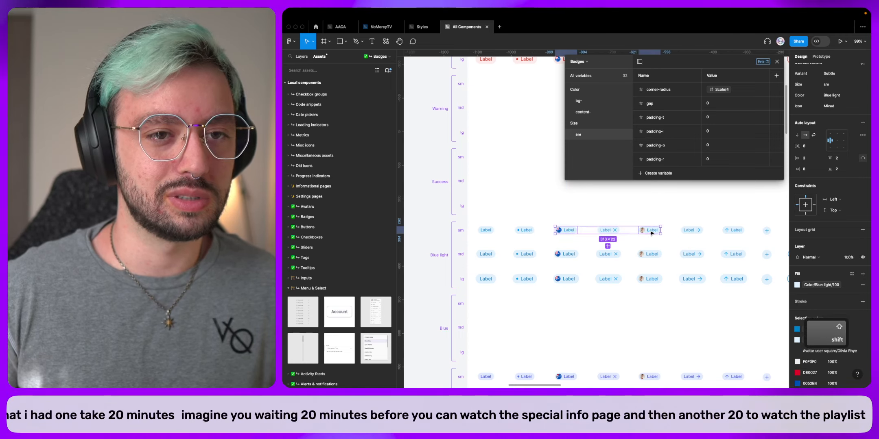
pyautogui.doubleClick(642, 256)
pyautogui.keyDown('shift'); pyautogui.doubleClick(559, 256); pyautogui.keyUp('shift')
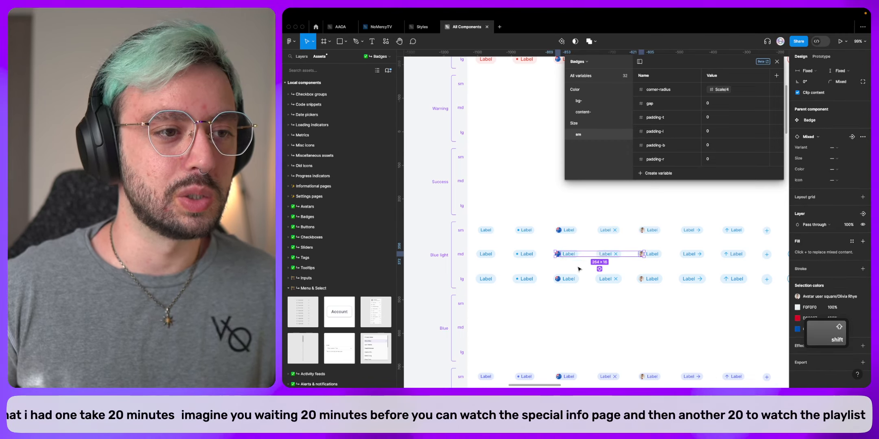
pyautogui.click(600, 269)
pyautogui.hotkey('shift', 'Return')
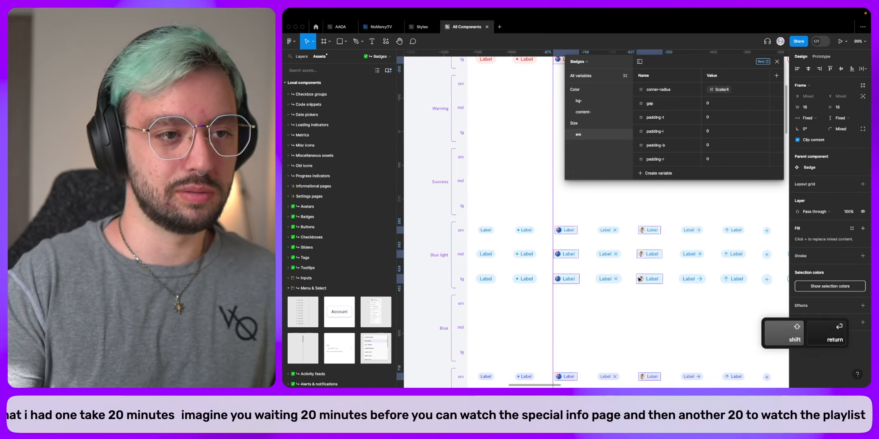
pyautogui.click(813, 271)
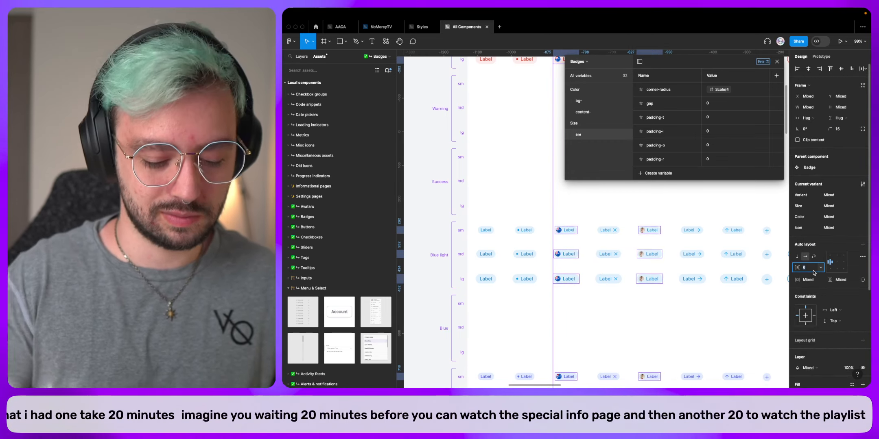
pyautogui.write('5')
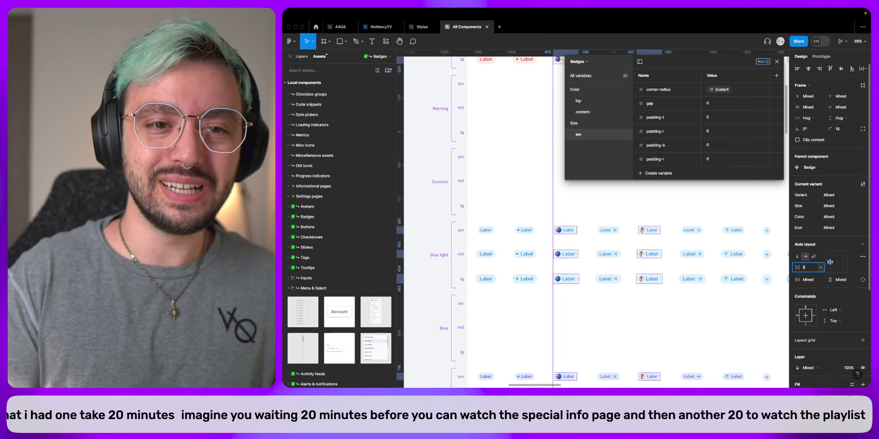
pyautogui.press('Down')
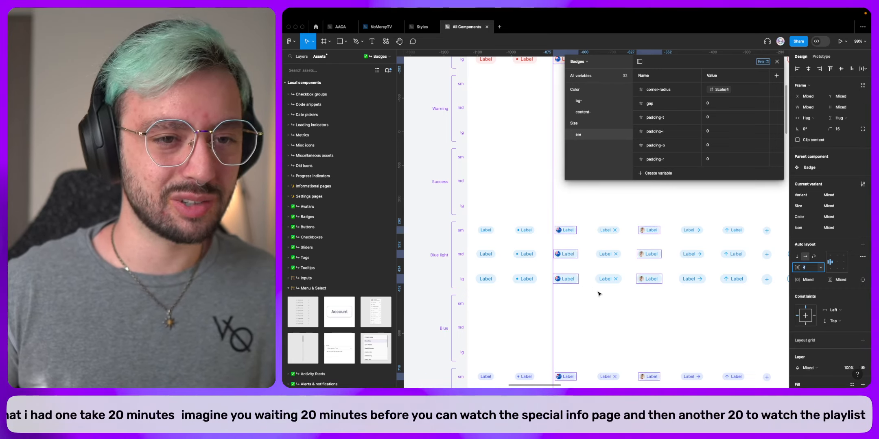
pyautogui.click(667, 292)
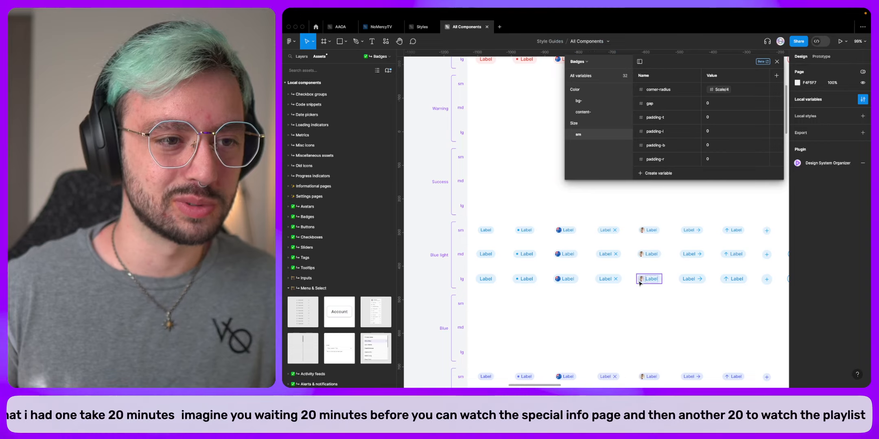
pyautogui.scroll(10, 665, 280)
pyautogui.scroll(-8, 666, 282)
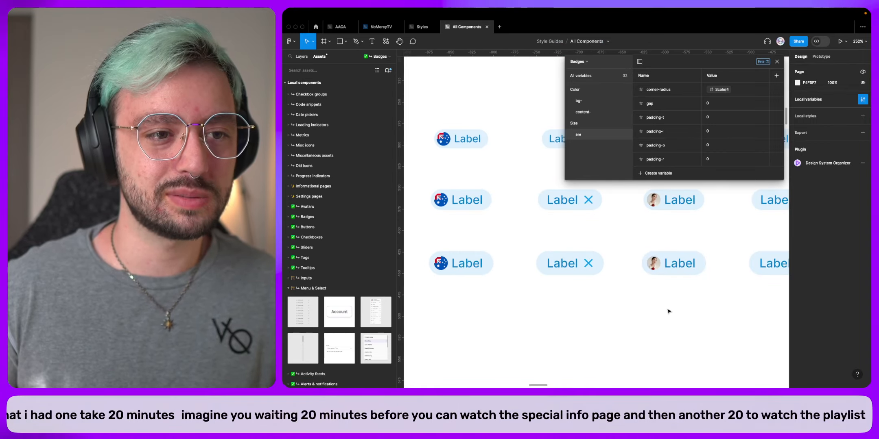
# Link the Size/sm gap variable of the Badges collection to Scale/1.
pyautogui.scroll(-7, 655, 263)
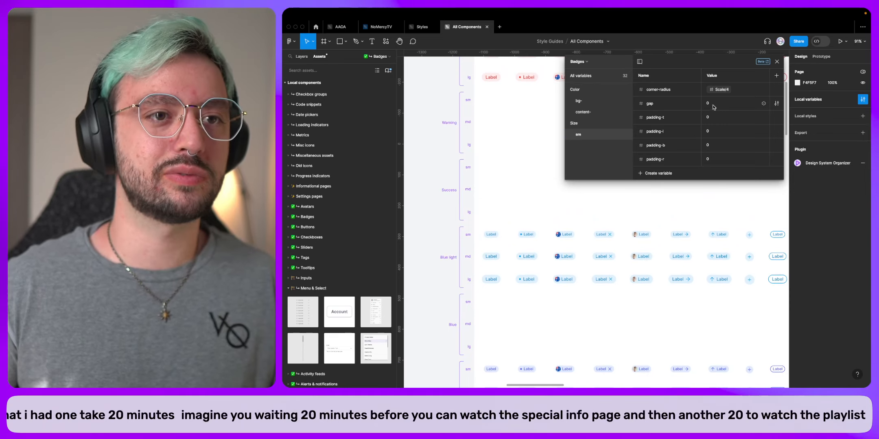
pyautogui.click(764, 104)
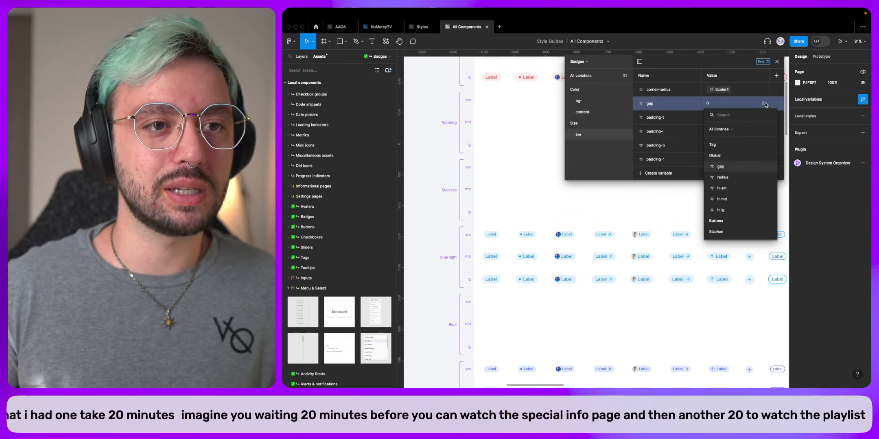
pyautogui.click(747, 167)
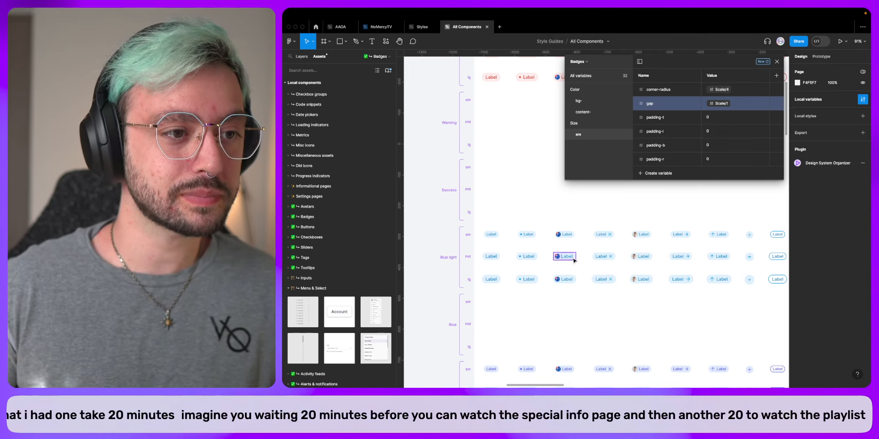
pyautogui.click(604, 236)
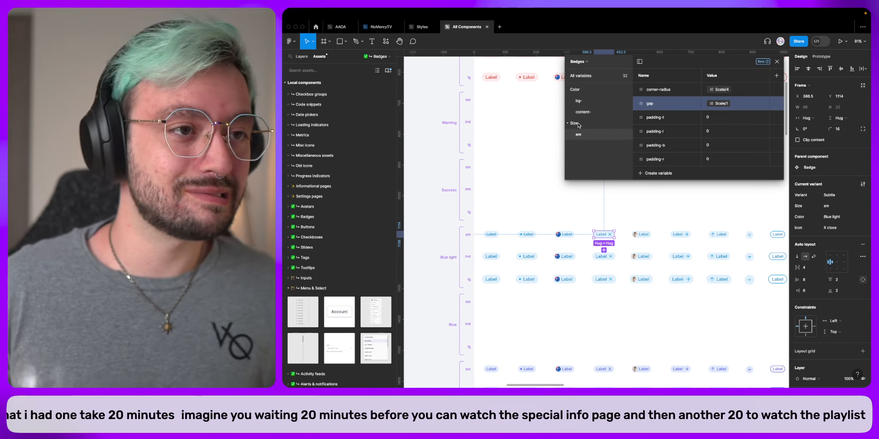
# Close the variables window and apply the Badges Color/bg-/gray variable as the fill of all non-outline Gray badges in every size.
pyautogui.click(776, 63)
pyautogui.scroll(5, 595, 167)
pyautogui.keyDown('ctrl'); pyautogui.scroll(-5, 500, 127); pyautogui.keyUp('ctrl')
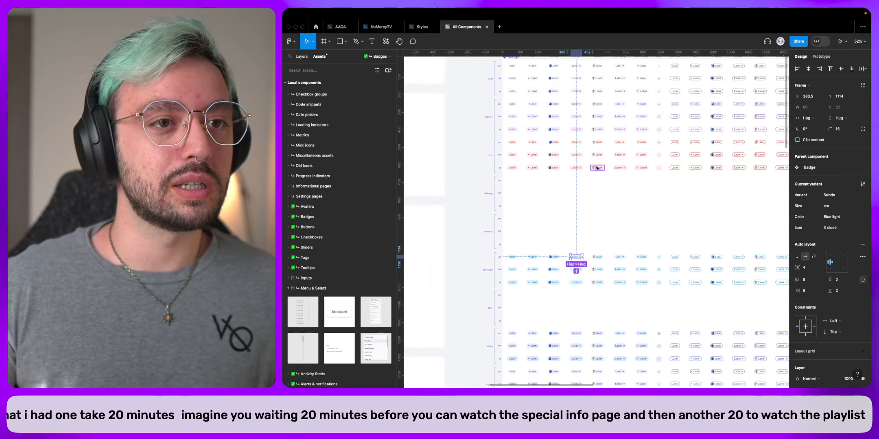
pyautogui.keyDown('ctrl'); pyautogui.scroll(4, 499, 127); pyautogui.keyUp('ctrl')
pyautogui.click(452, 111)
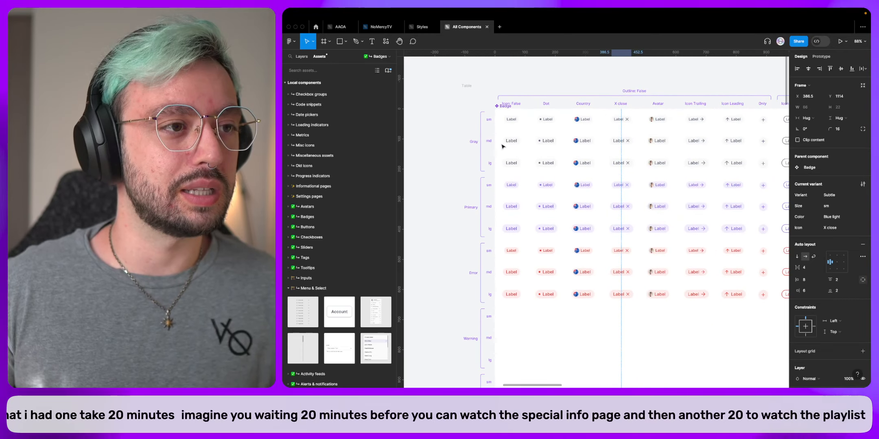
pyautogui.moveTo(450, 109); pyautogui.dragTo(766, 171)
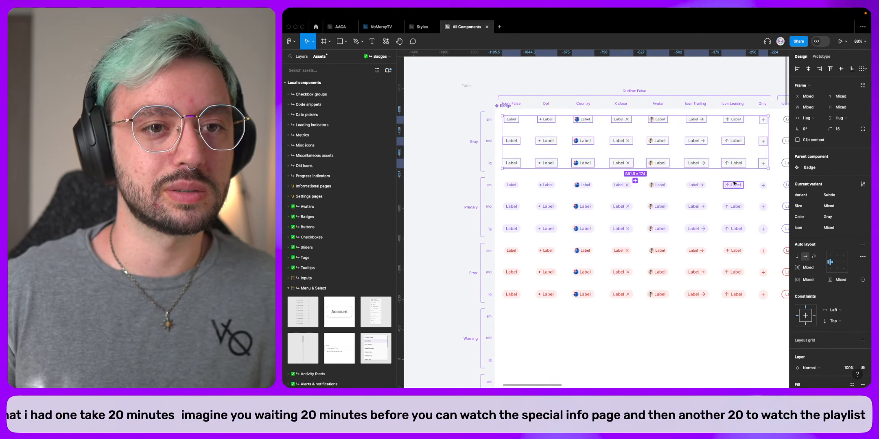
pyautogui.scroll(-4, 865, 317)
pyautogui.click(851, 236)
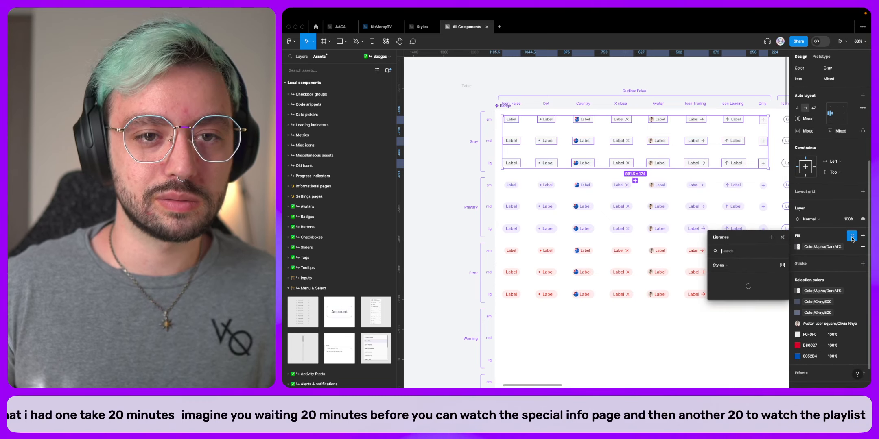
pyautogui.click(729, 266)
pyautogui.click(733, 254)
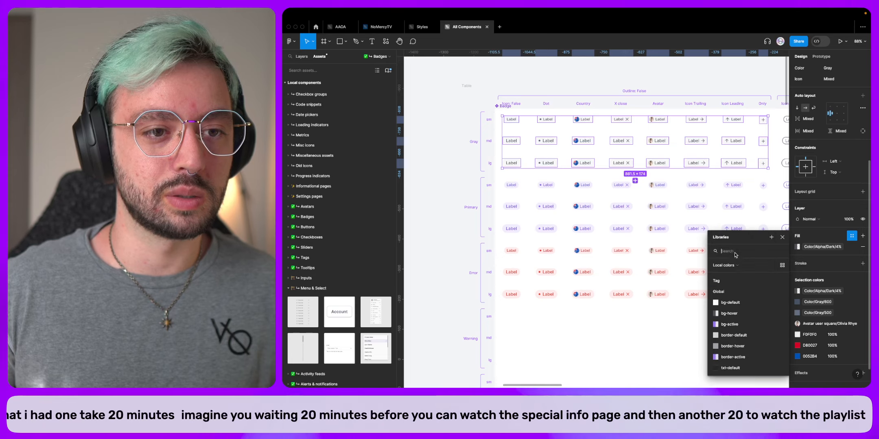
pyautogui.scroll(-5, 759, 315)
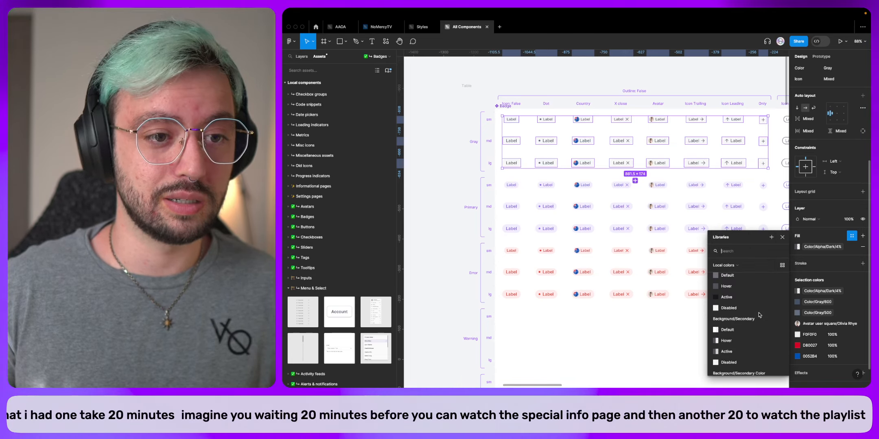
pyautogui.scroll(5, 758, 315)
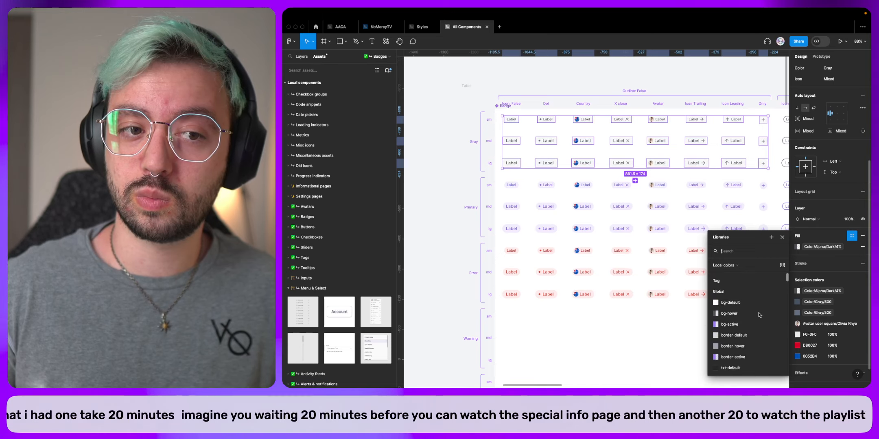
pyautogui.scroll(-6, 759, 315)
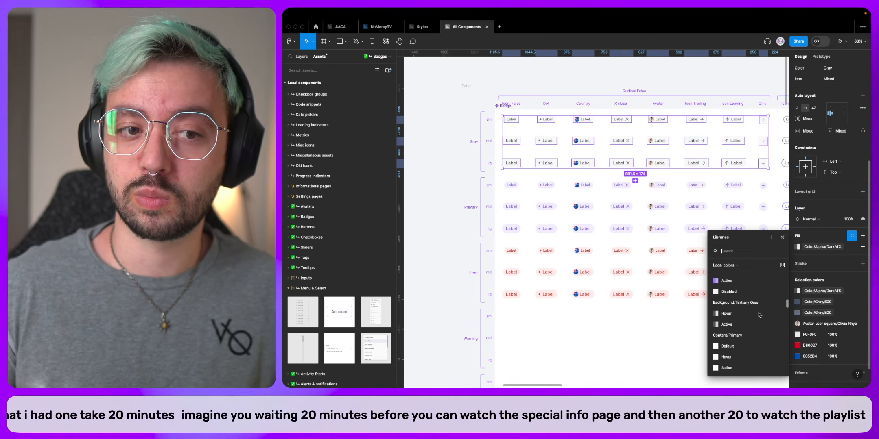
pyautogui.scroll(-3, 758, 315)
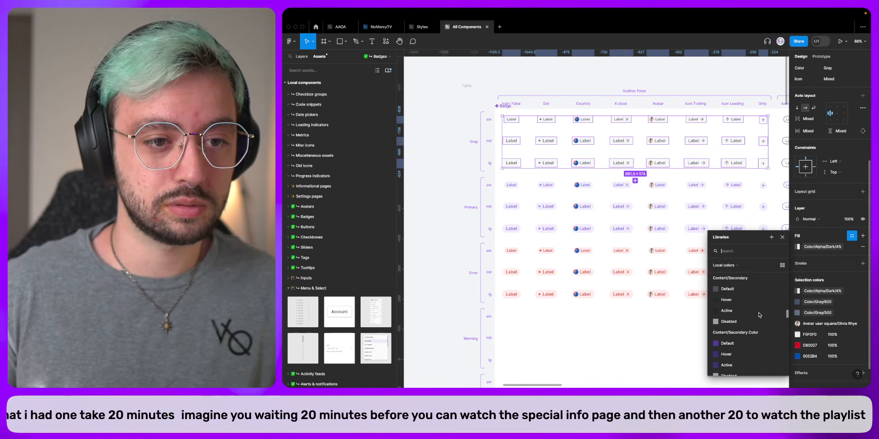
pyautogui.scroll(-3, 759, 315)
pyautogui.scroll(-1, 759, 315)
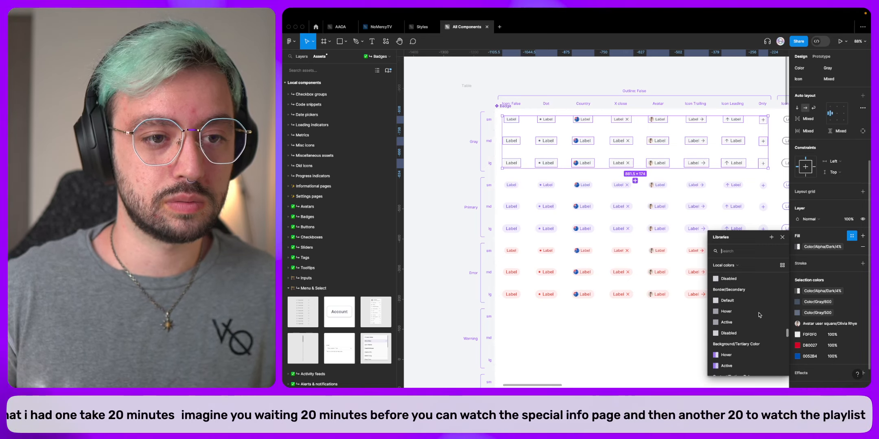
pyautogui.scroll(-5, 759, 315)
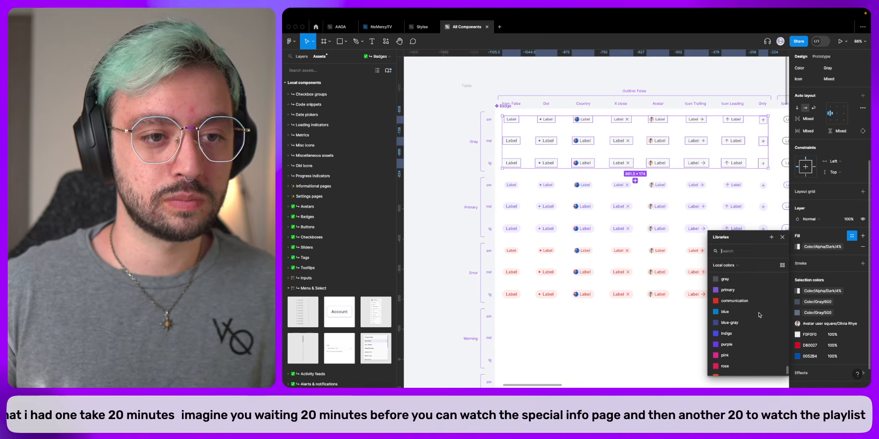
pyautogui.scroll(-5, 758, 315)
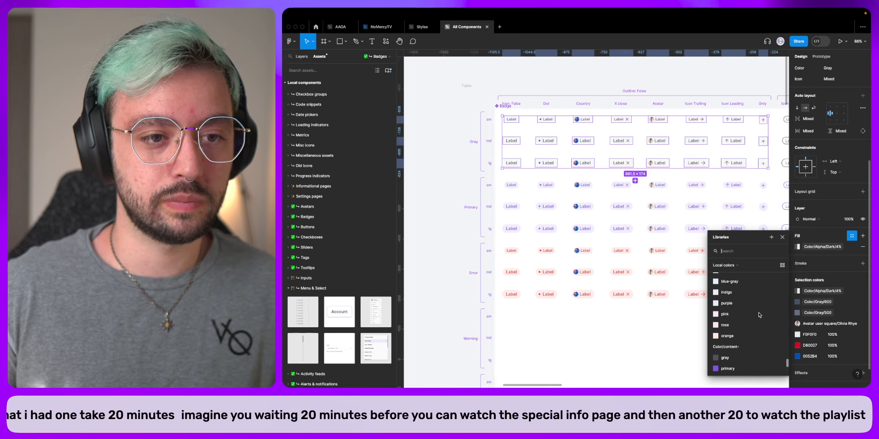
pyautogui.scroll(6, 759, 315)
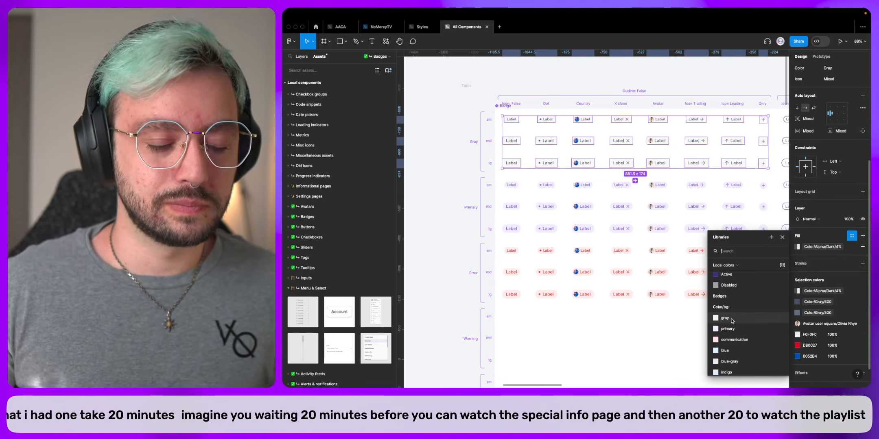
pyautogui.click(732, 321)
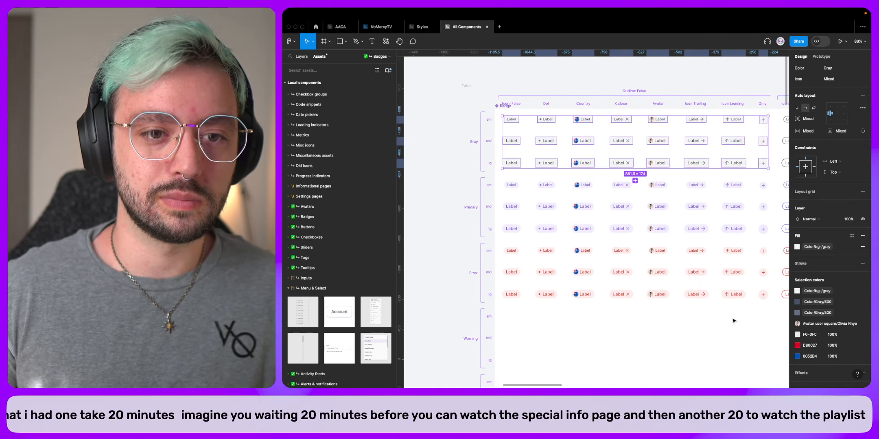
# Replace the Color/Gray/600 selection color of the non-outline Gray badges with the local variable Color/content-/gray.
pyautogui.click(824, 303)
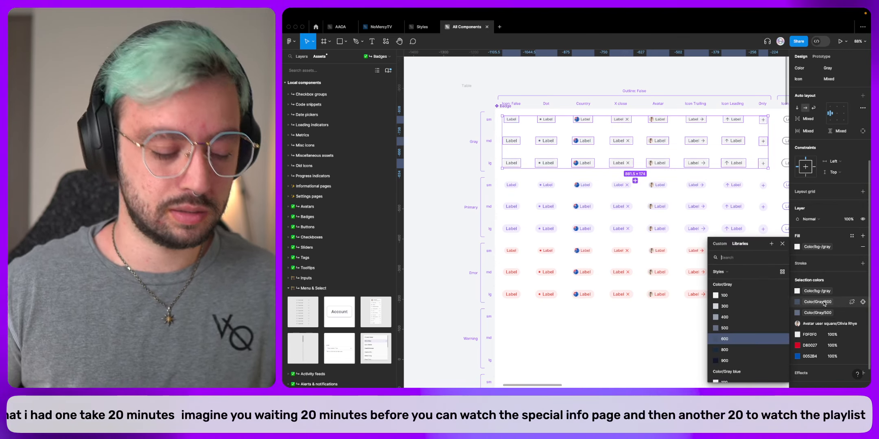
pyautogui.write('content')
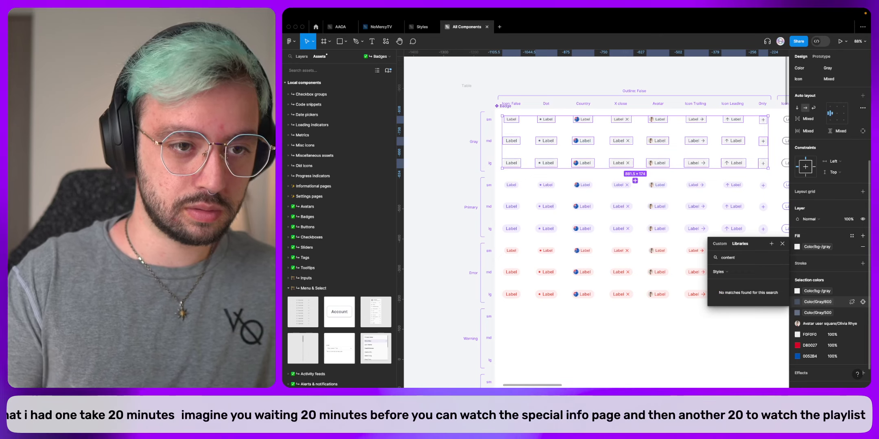
pyautogui.write('-')
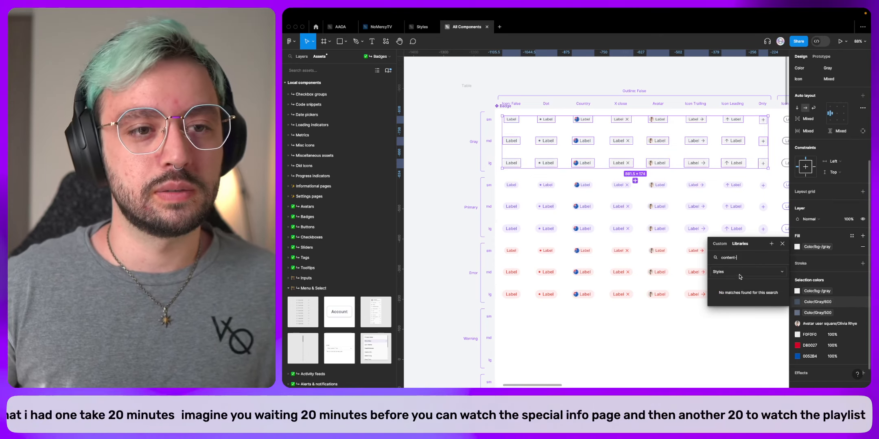
pyautogui.click(740, 272)
pyautogui.click(738, 259)
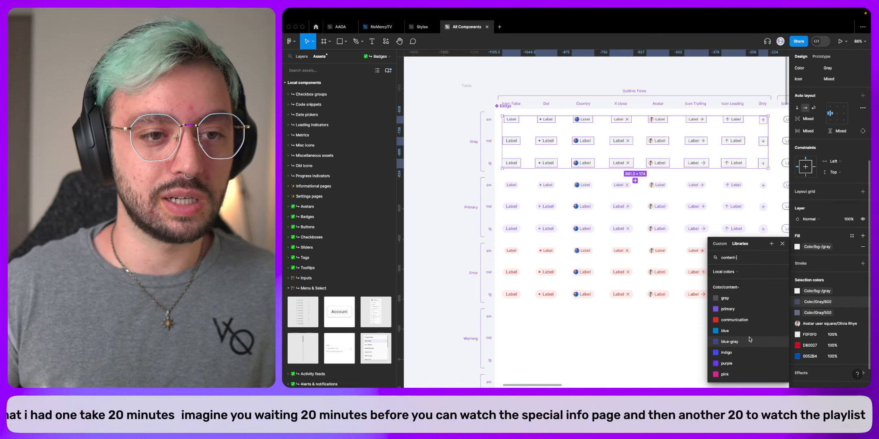
pyautogui.click(731, 300)
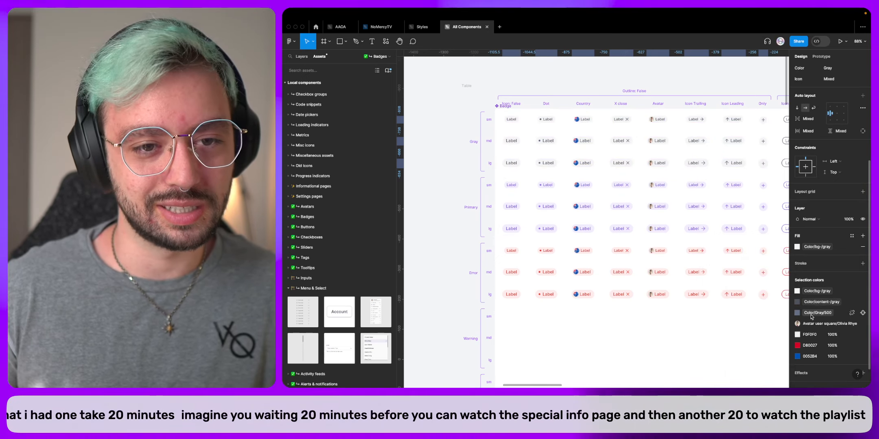
# Replace the Color/Gray/500 selection color of the non-outline Gray badges with the local variable Color/content-/gray.
pyautogui.click(797, 313)
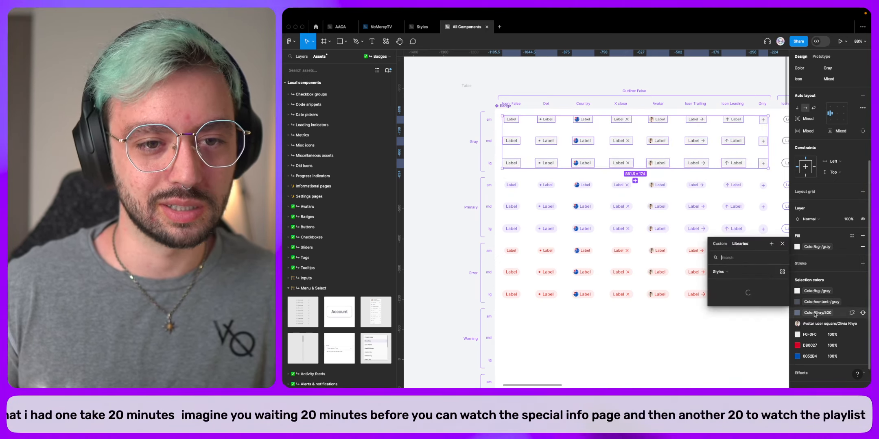
pyautogui.click(734, 272)
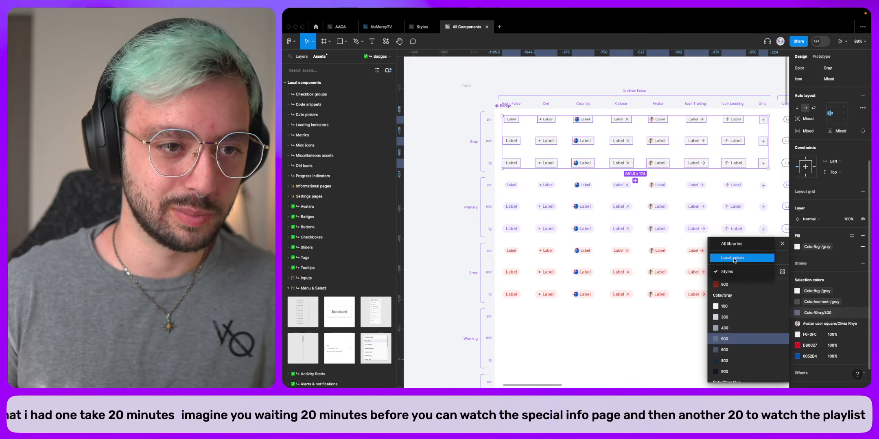
pyautogui.click(734, 258)
pyautogui.write('content')
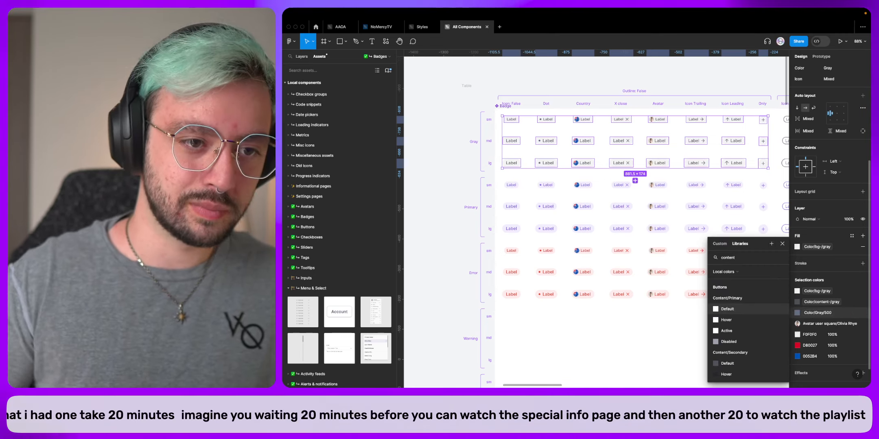
pyautogui.scroll(-1, 727, 341)
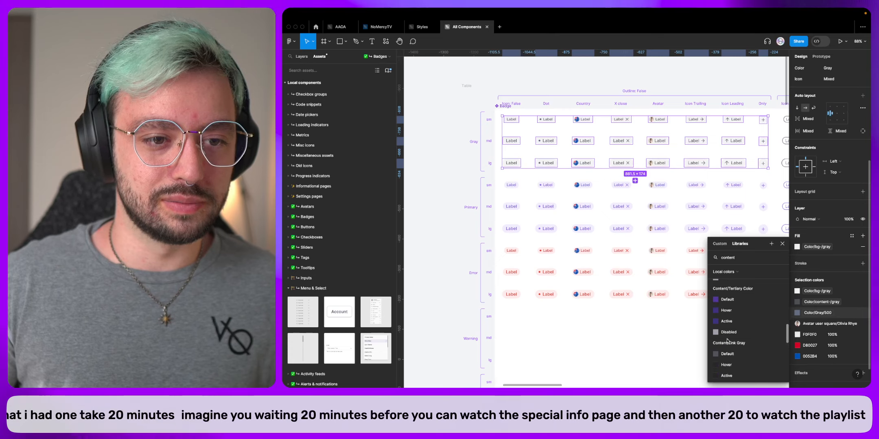
pyautogui.write('ntent-')
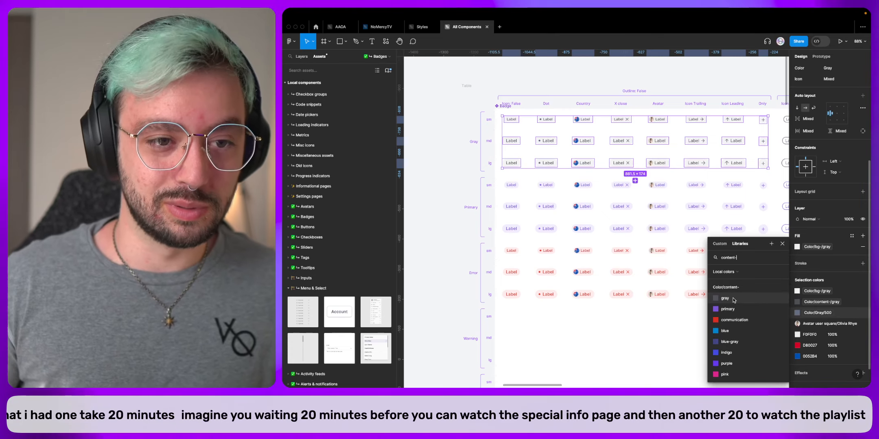
pyautogui.click(729, 298)
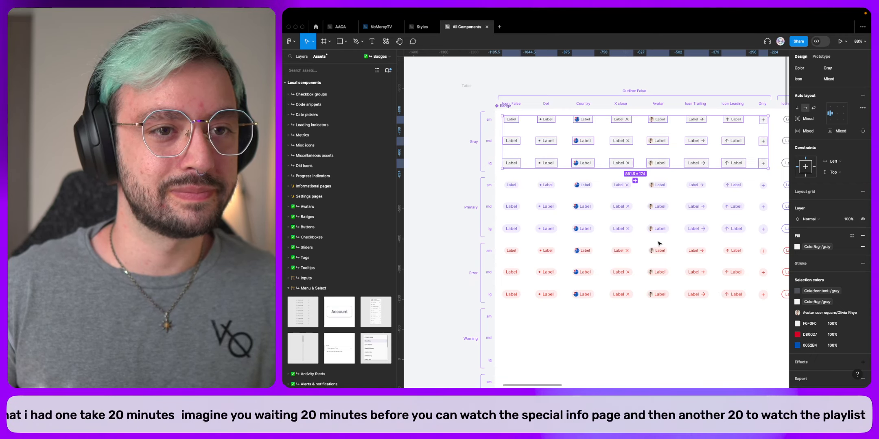
# Apply the Badges Color/bg-/primary variable as the fill of all non-outline Primary badges in every size.
pyautogui.moveTo(463, 179); pyautogui.dragTo(776, 240)
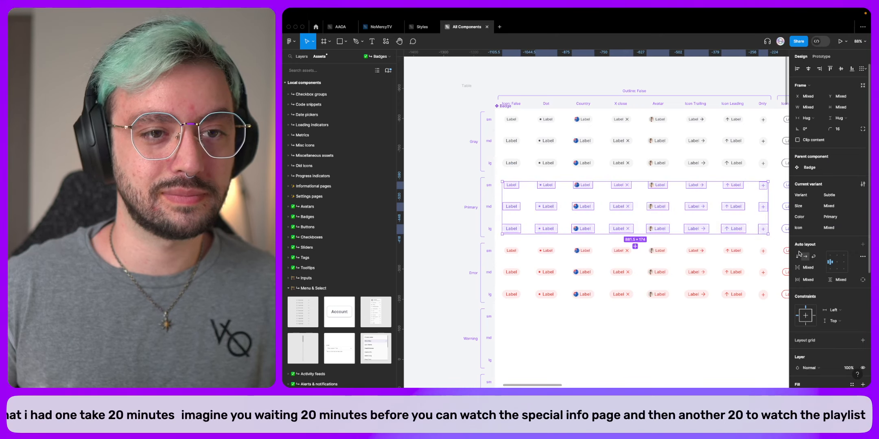
pyautogui.scroll(-2, 834, 326)
pyautogui.click(852, 353)
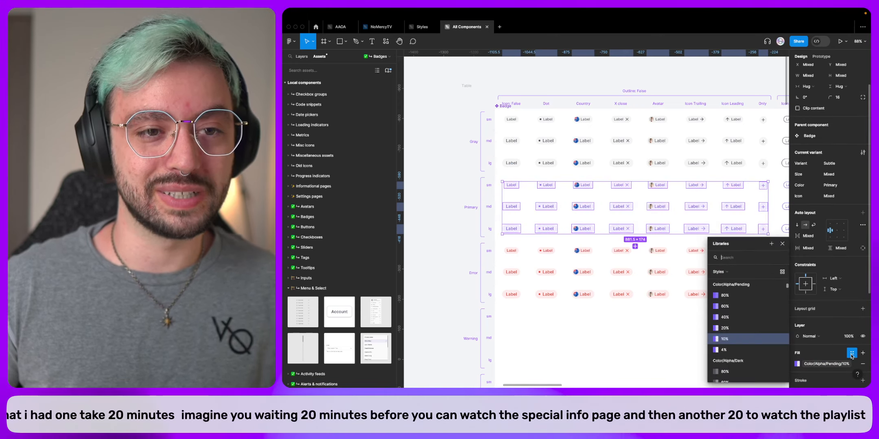
pyautogui.write('bg-')
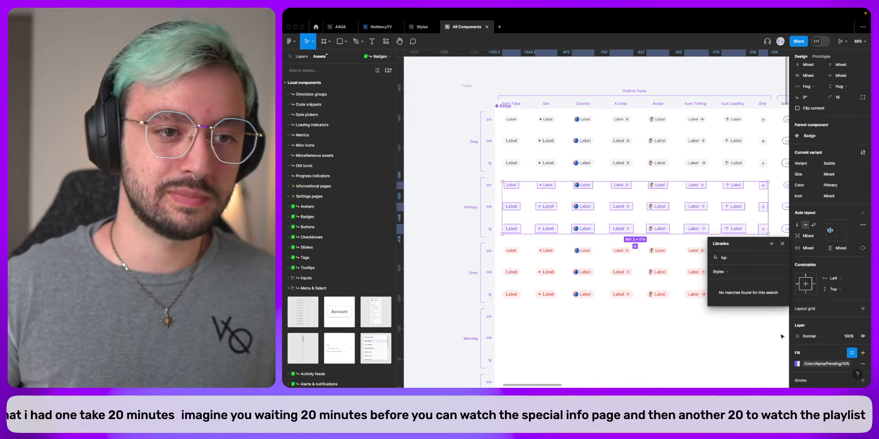
pyautogui.click(729, 270)
pyautogui.click(730, 258)
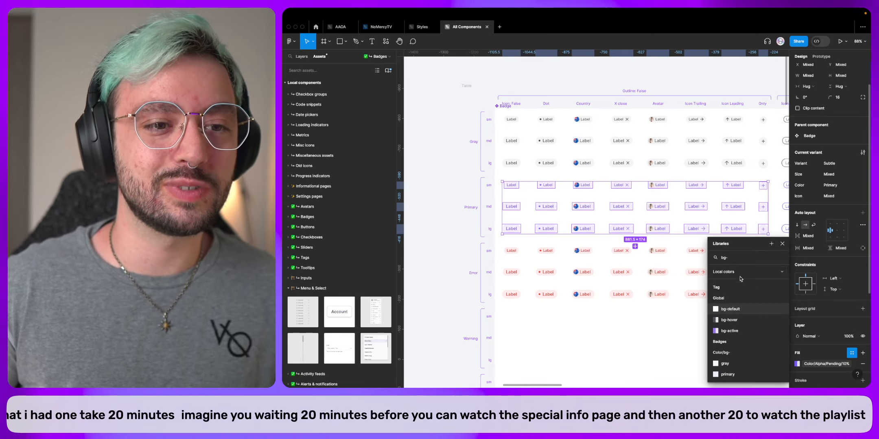
pyautogui.scroll(-3, 747, 324)
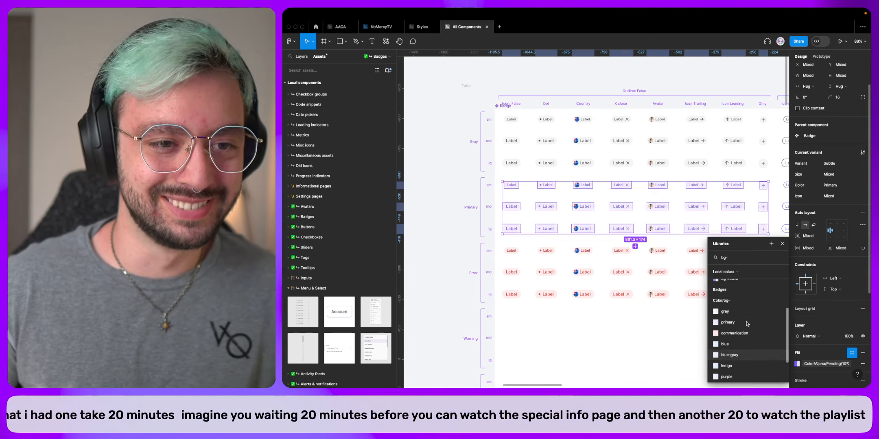
pyautogui.click(734, 322)
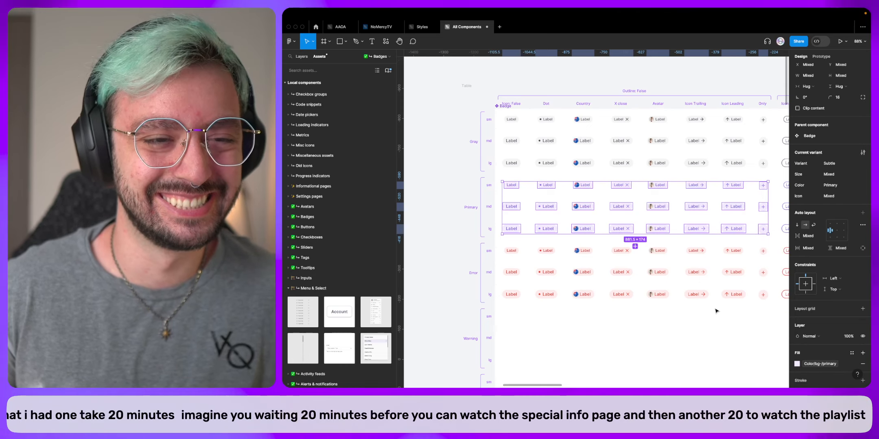
# Replace the Color/Primary/600 selection color of the non-outline Primary badges with the local variable Color/content-/primary.
pyautogui.scroll(-3, 809, 330)
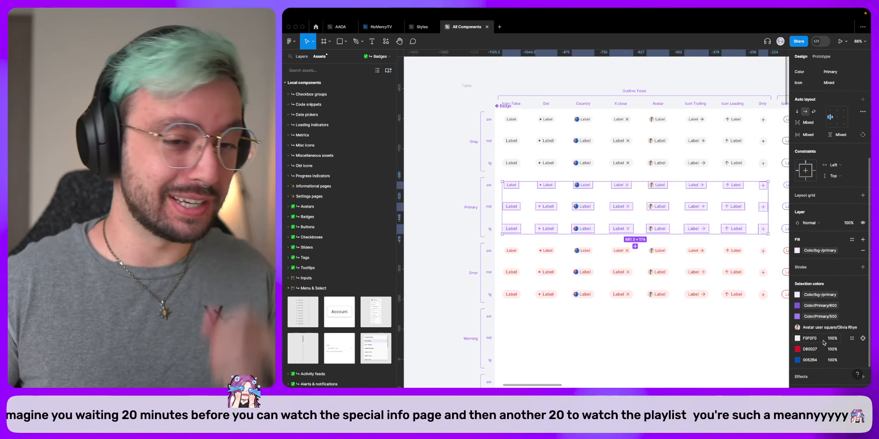
pyautogui.click(827, 307)
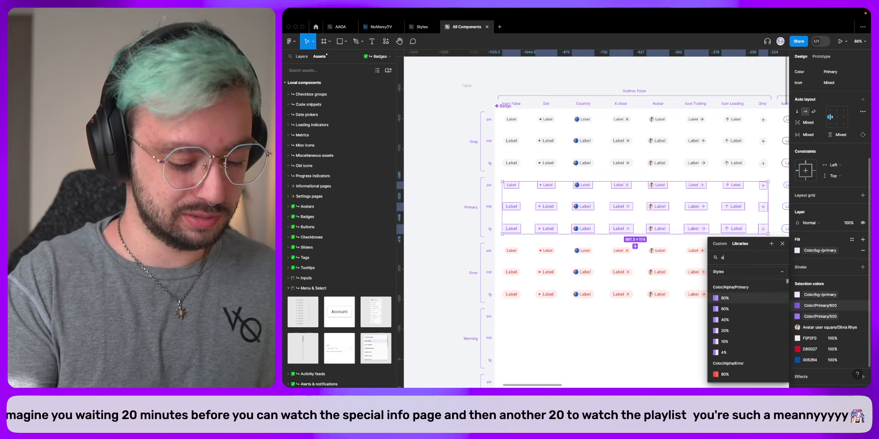
pyautogui.write('content-')
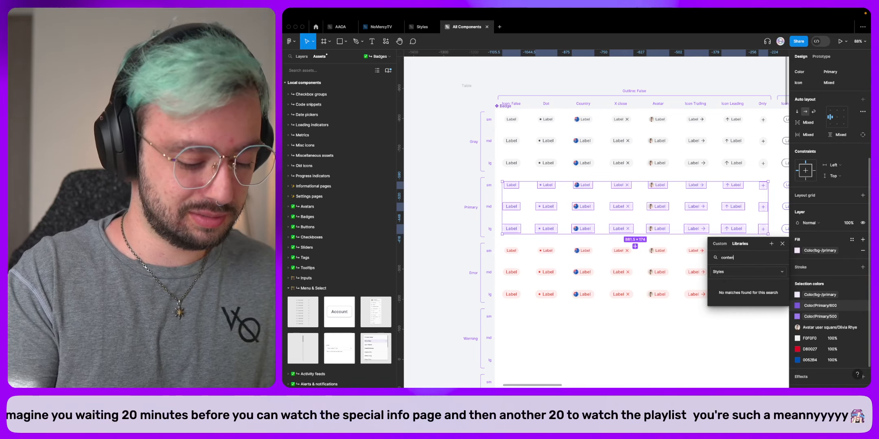
pyautogui.click(732, 272)
pyautogui.click(732, 259)
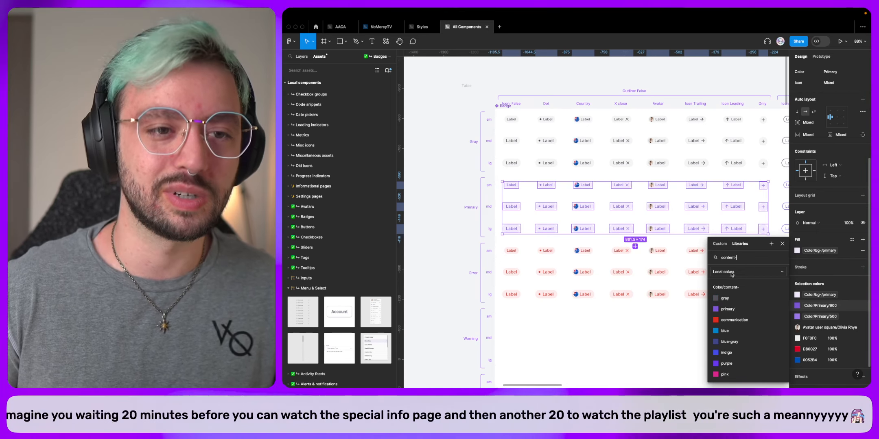
pyautogui.click(737, 310)
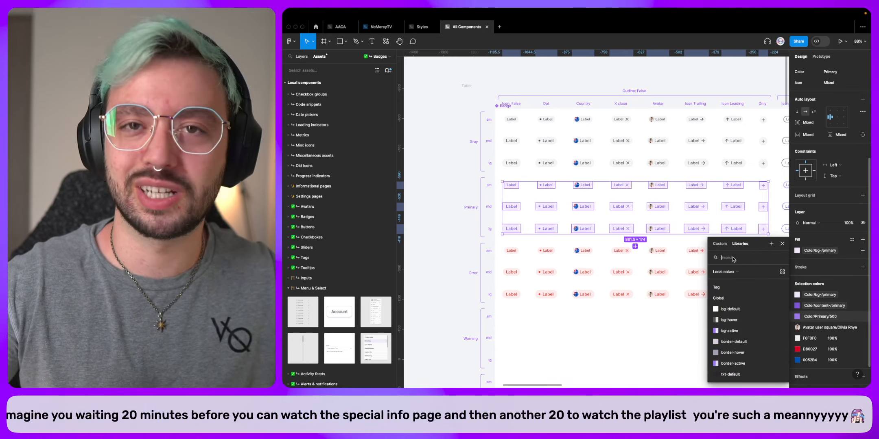
# Replace the Color/Primary/500 selection color of the non-outline Primary badges with the local variable Color/content-/primary.
pyautogui.click(732, 258)
pyautogui.write('con')
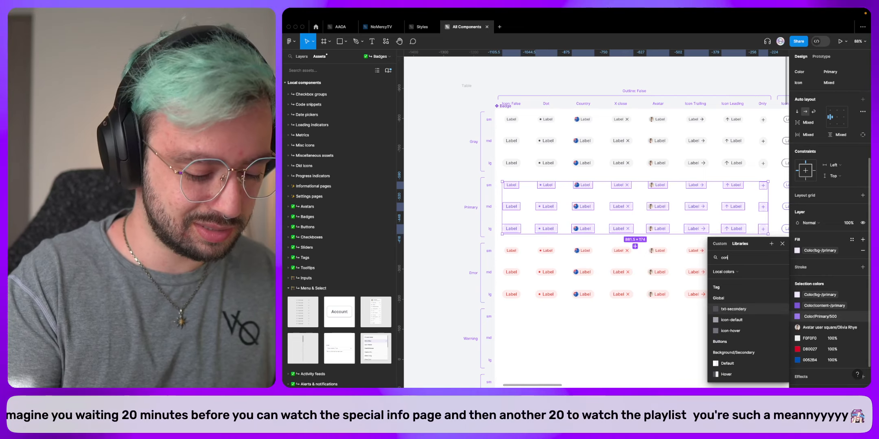
pyautogui.write('tent-')
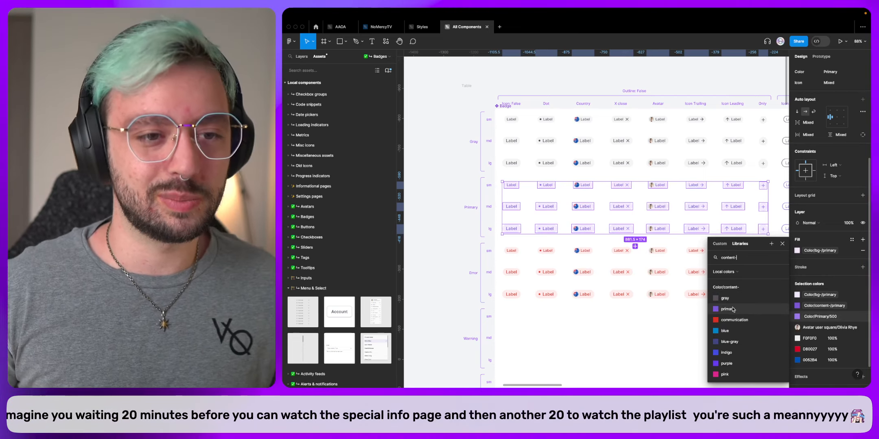
pyautogui.click(732, 309)
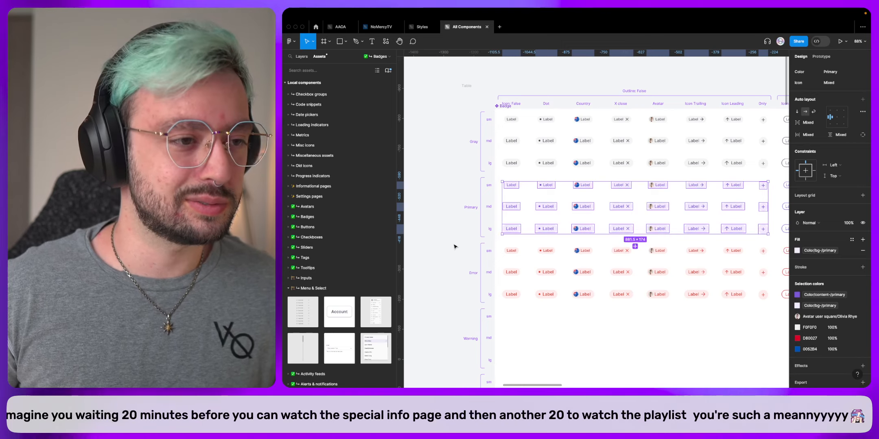
# Apply the Badges Color/bg-/communication variable as the background color of all non-outline Error badges in every size.
pyautogui.moveTo(455, 239); pyautogui.dragTo(776, 314)
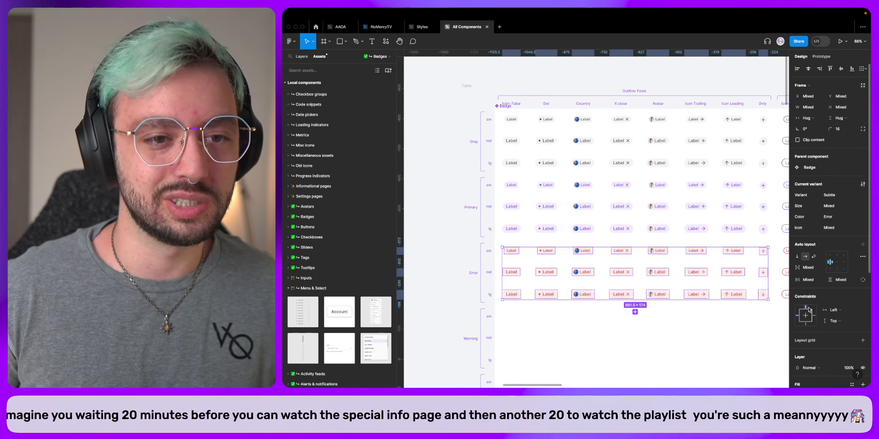
pyautogui.scroll(-5, 808, 310)
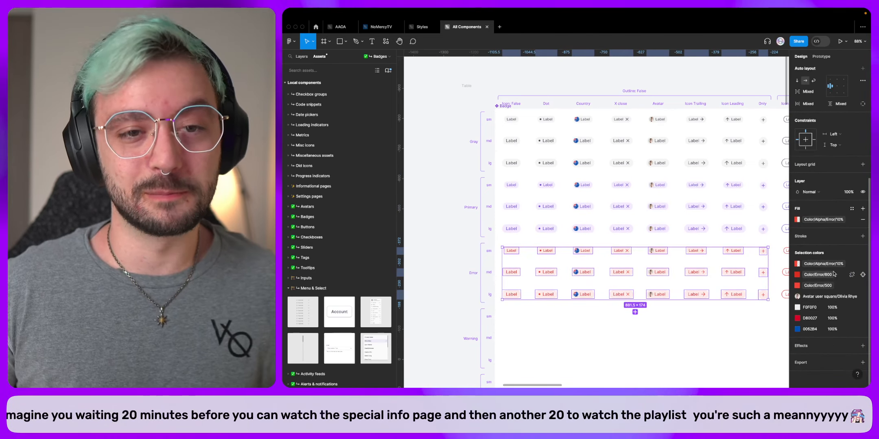
pyautogui.click(822, 264)
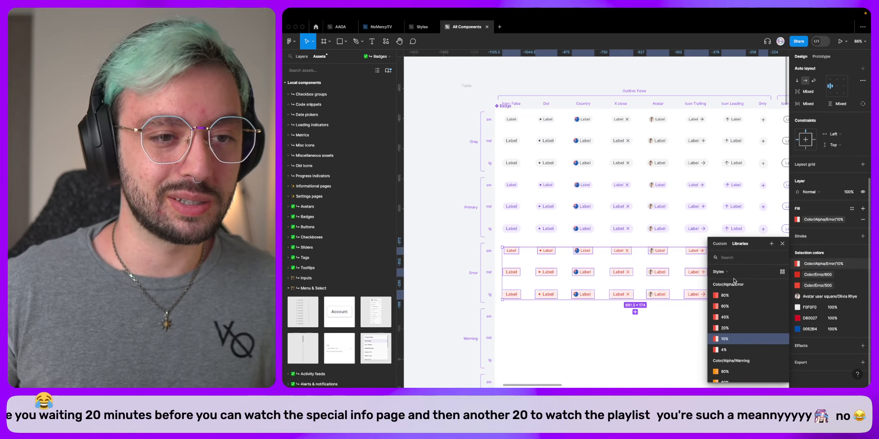
pyautogui.click(722, 272)
pyautogui.click(734, 261)
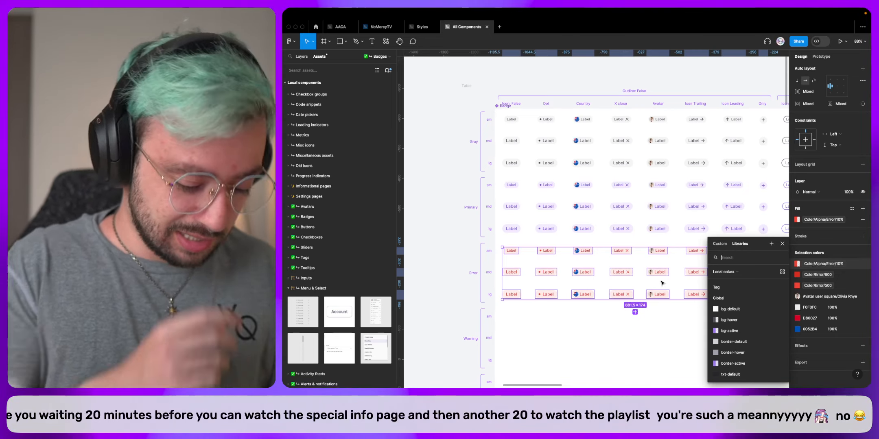
pyautogui.write('bg-')
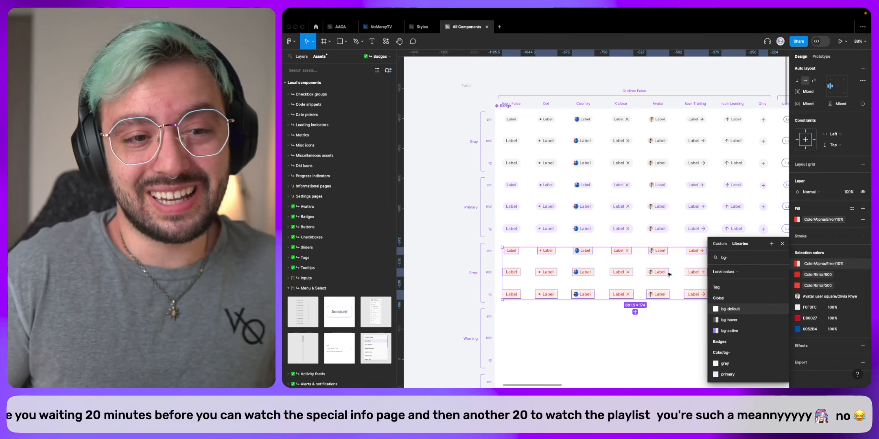
pyautogui.scroll(-3, 741, 312)
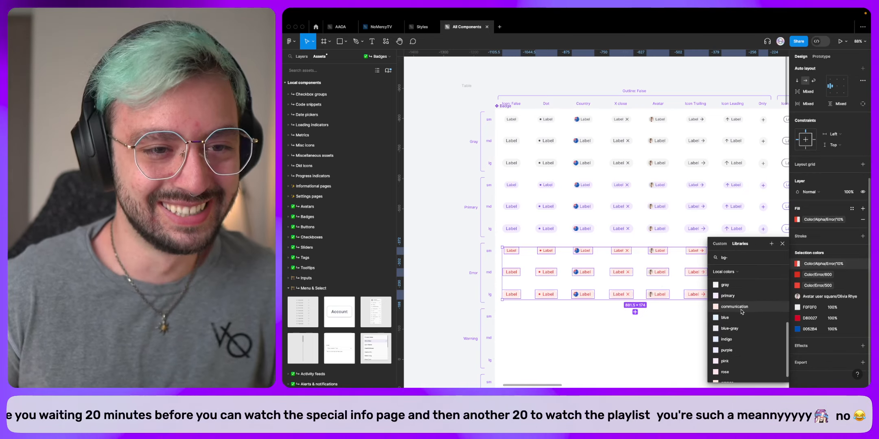
pyautogui.click(741, 308)
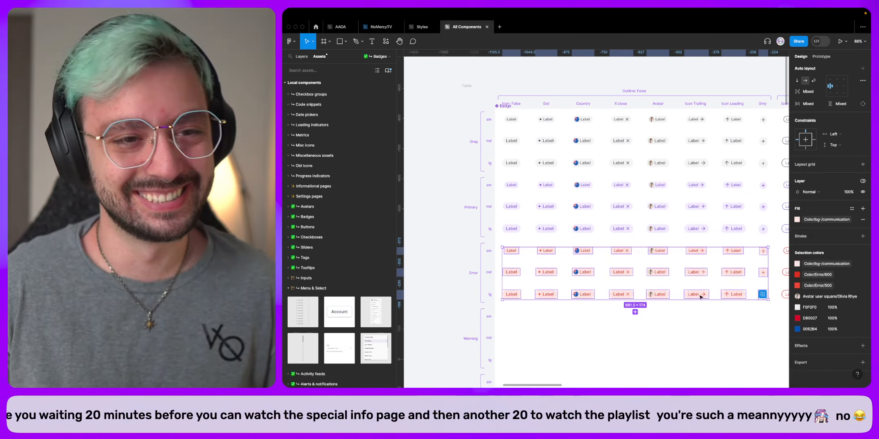
# Replace the Color/Error/600 selection color of the non-outline Error badges with the local variable Color/content-/communication.
pyautogui.click(830, 277)
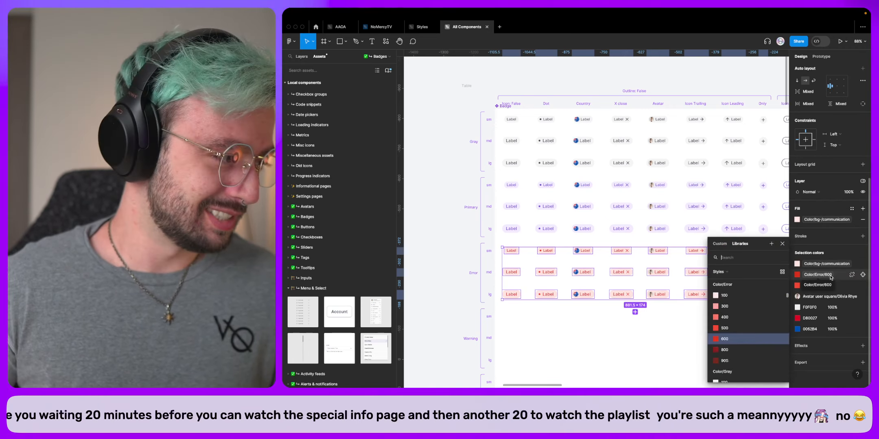
pyautogui.click(737, 272)
pyautogui.click(732, 258)
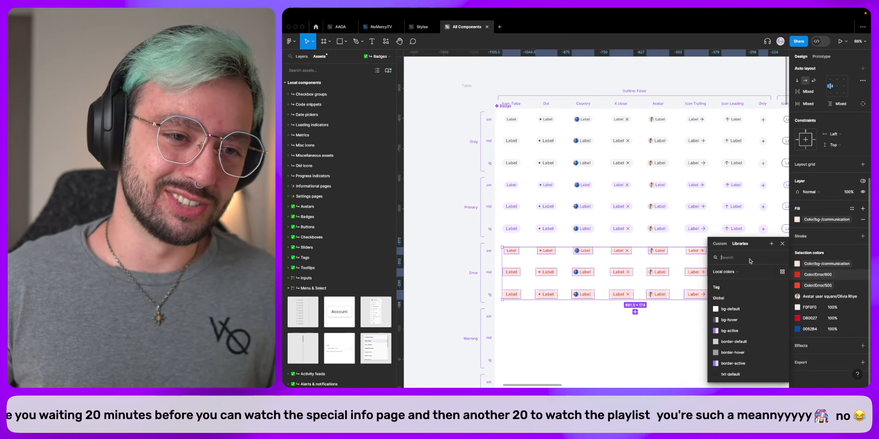
pyautogui.write('content-')
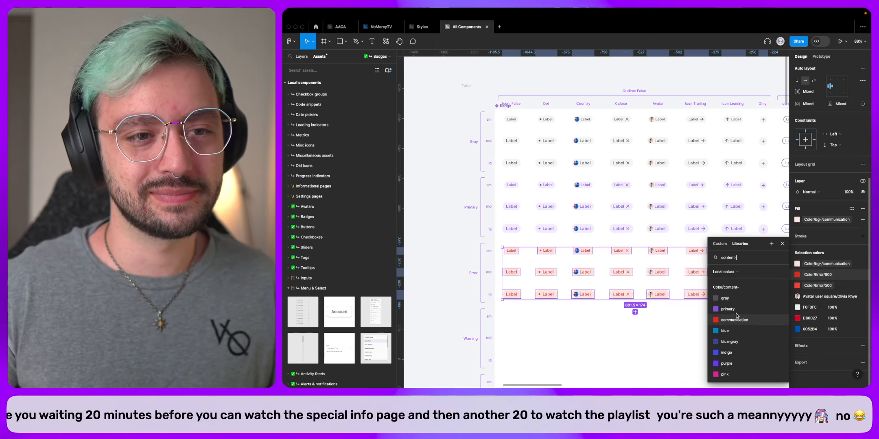
pyautogui.click(734, 320)
# Replace the Color/Error/500 selection color of the non-outline Error badges with the local variable Color/content-/communication.
pyautogui.click(819, 287)
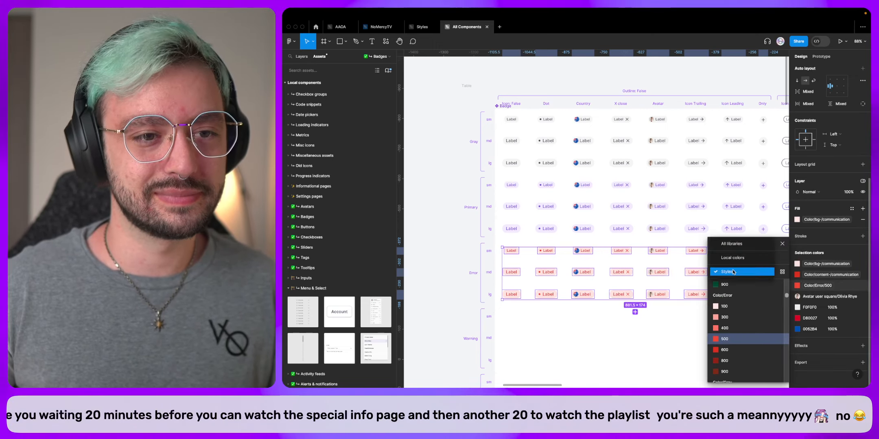
pyautogui.write('content-')
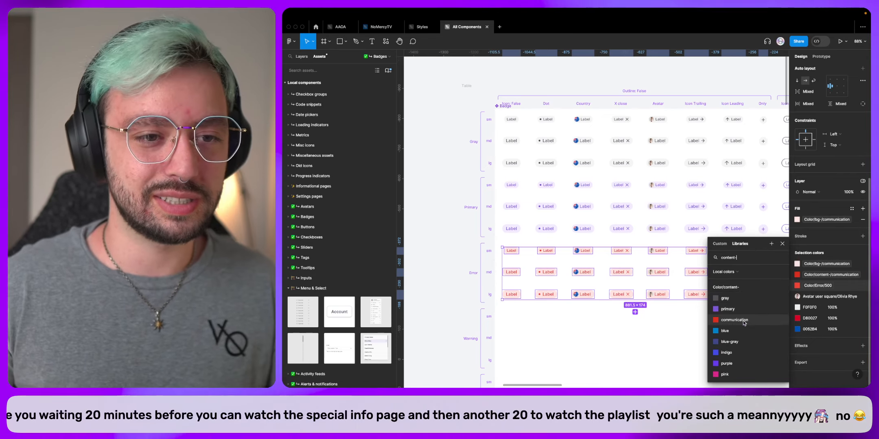
pyautogui.click(734, 320)
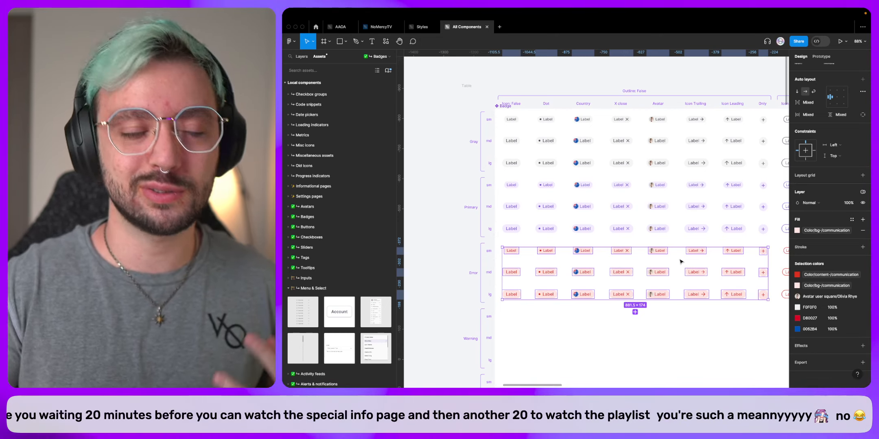
# Apply the Badges Color/bg-/blue variable as the fill of all non-outline Blue light badges in every size.
pyautogui.scroll(-10, 626, 218)
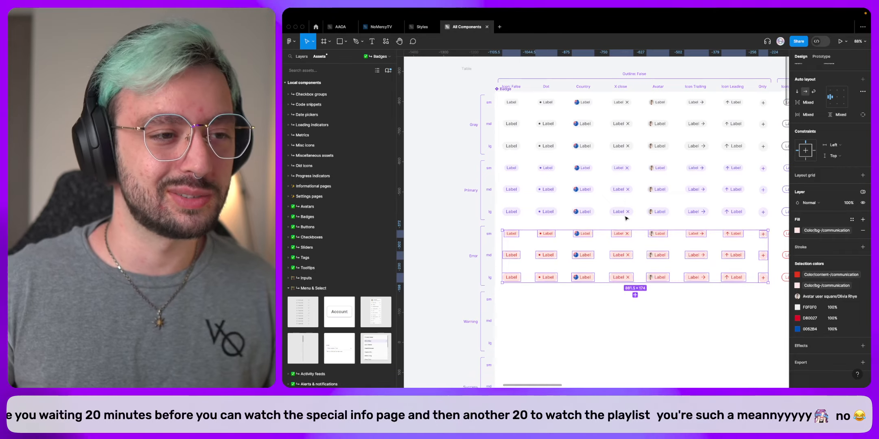
pyautogui.moveTo(461, 197); pyautogui.dragTo(777, 285)
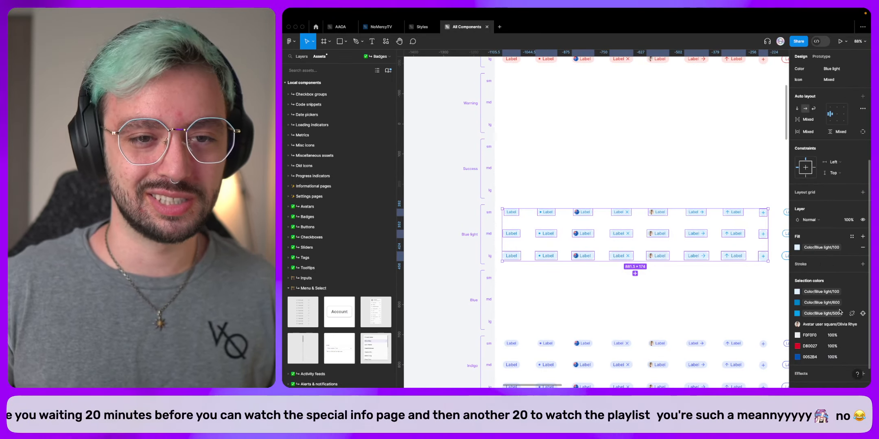
pyautogui.click(797, 248)
pyautogui.click(742, 272)
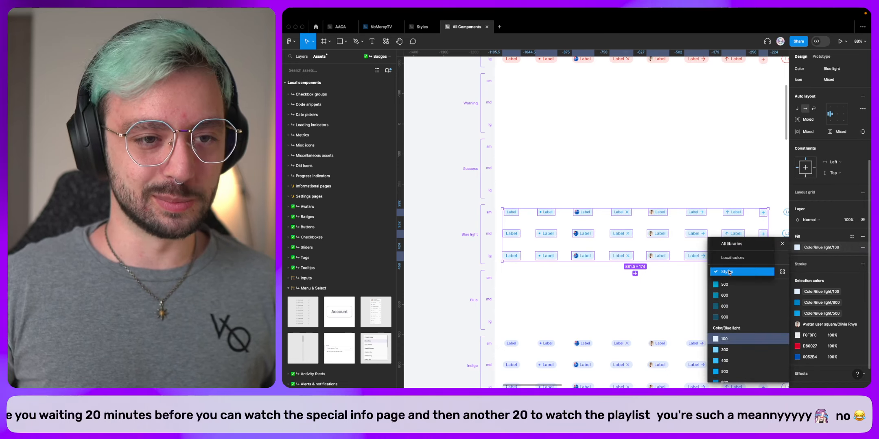
pyautogui.click(736, 258)
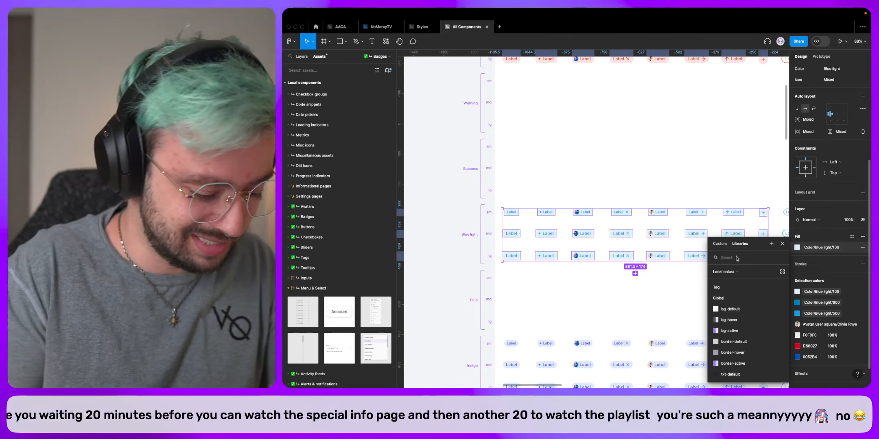
pyautogui.write('bg-')
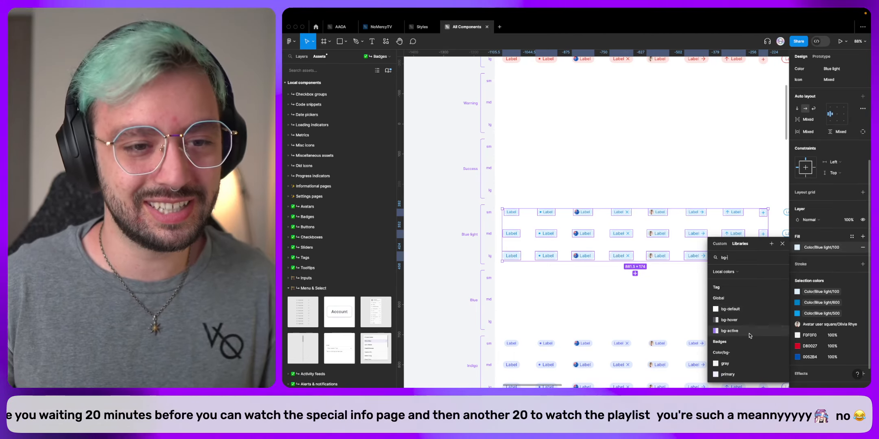
pyautogui.scroll(-2, 740, 368)
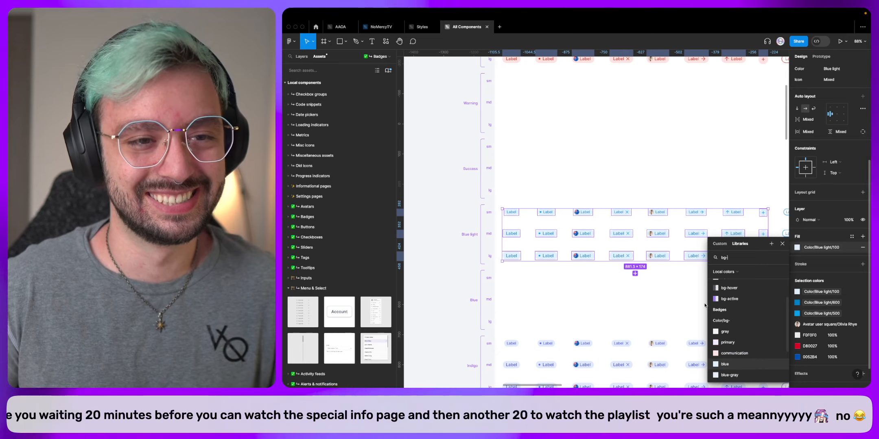
pyautogui.click(730, 364)
# Replace the Color/Blue light/600 selection color of the non-outline Blue light badges with the local variable Color/content-/blue.
pyautogui.click(826, 303)
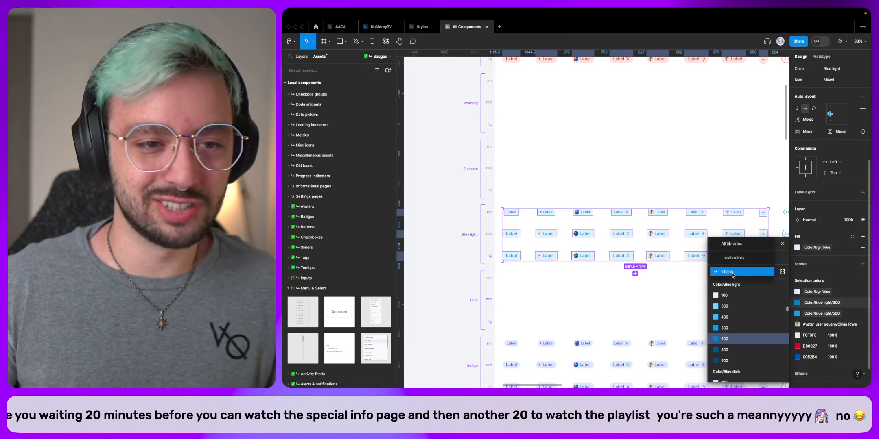
pyautogui.write('co')
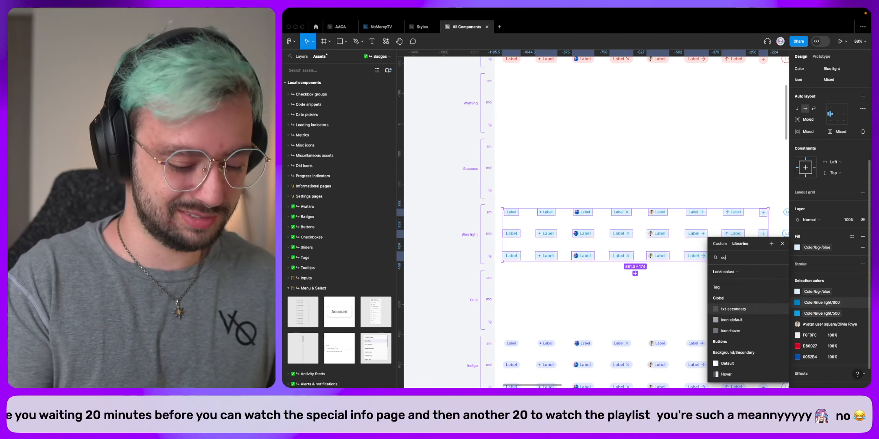
pyautogui.write('ntent-')
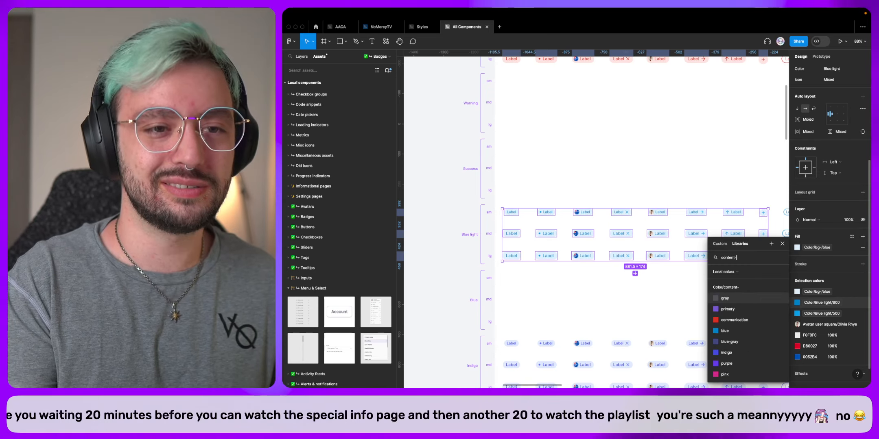
pyautogui.click(786, 334)
# Replace the Color/Blue light/500 selection color of the non-outline Blue light badges with the local variable Color/content-/blue.
pyautogui.click(797, 314)
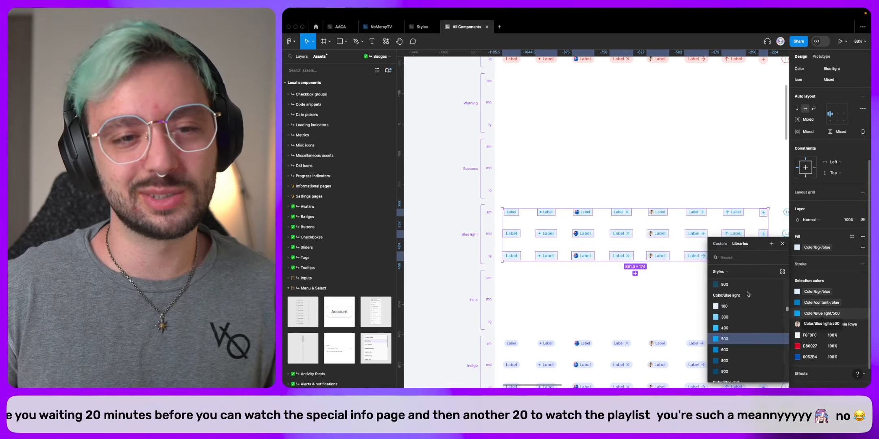
pyautogui.click(720, 272)
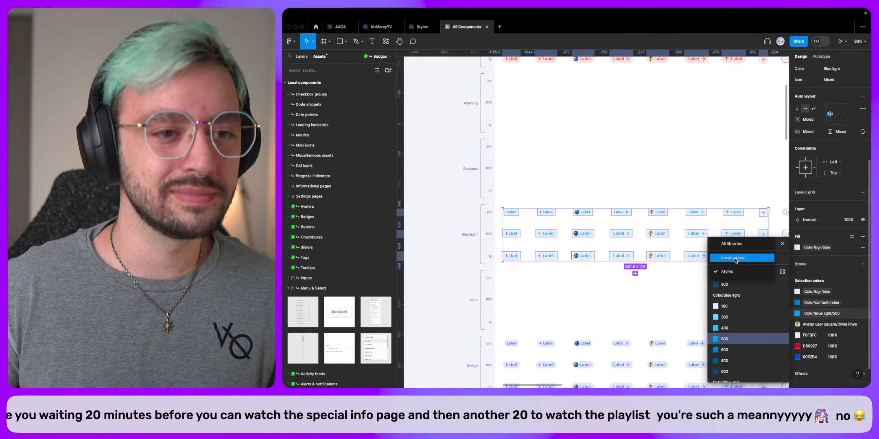
pyautogui.click(735, 259)
pyautogui.write('contet')
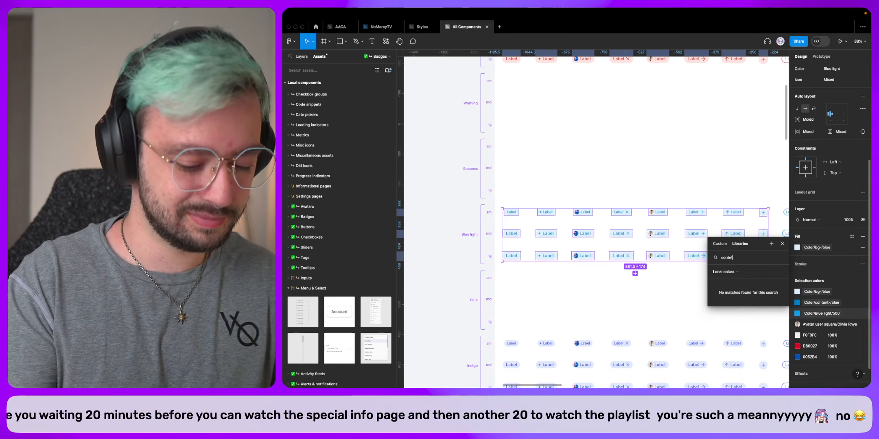
pyautogui.press('BackSpace')
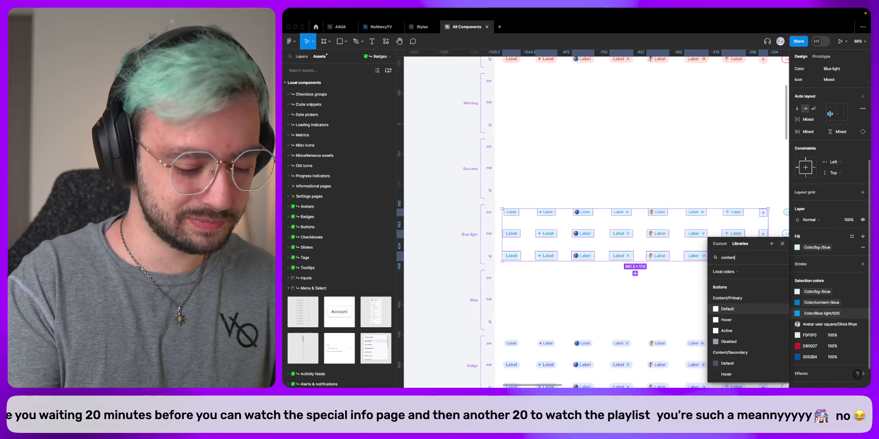
pyautogui.write('nt-')
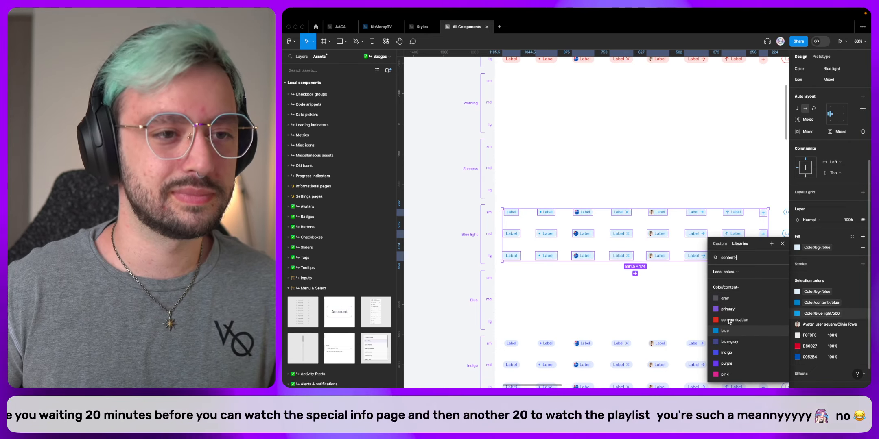
pyautogui.click(724, 330)
# Apply the Badges Color/bg-/indigo variable as the fill of all non-outline Indigo badges in every size.
pyautogui.scroll(-5, 599, 270)
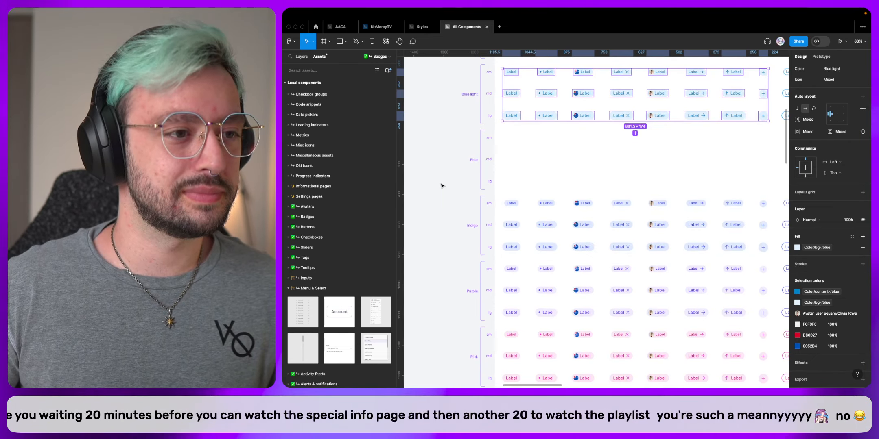
pyautogui.moveTo(449, 178); pyautogui.dragTo(777, 257)
pyautogui.scroll(-1, 729, 316)
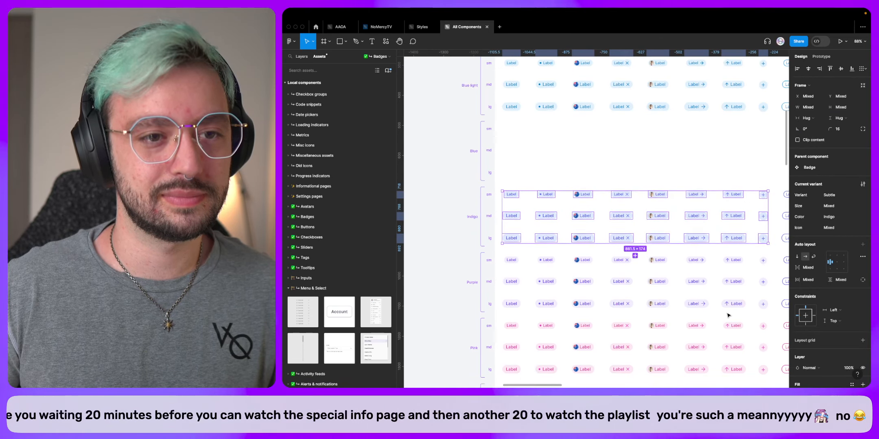
pyautogui.scroll(-6, 728, 316)
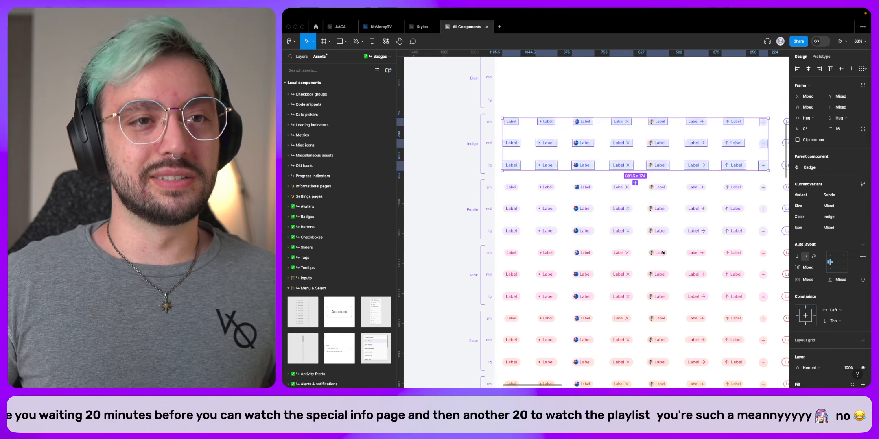
pyautogui.scroll(3, 826, 274)
pyautogui.scroll(-5, 851, 235)
pyautogui.click(852, 235)
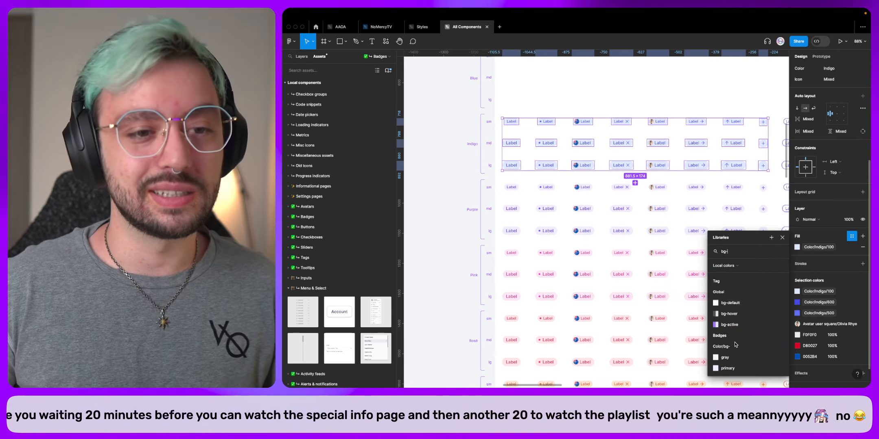
pyautogui.scroll(-4, 736, 345)
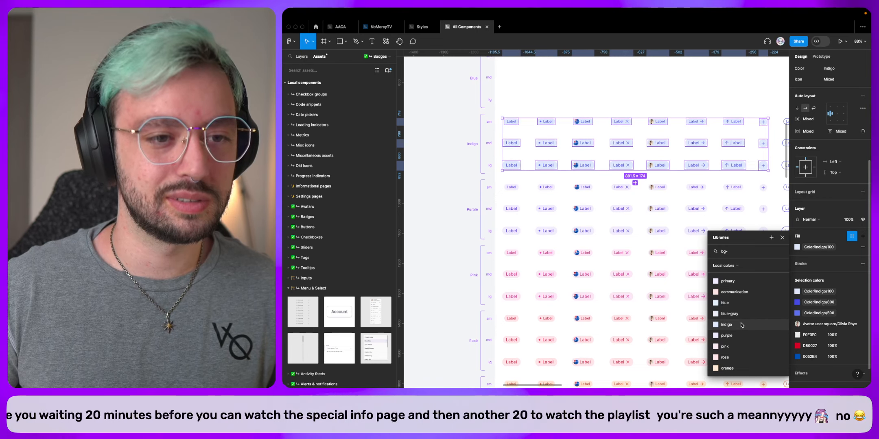
pyautogui.click(741, 325)
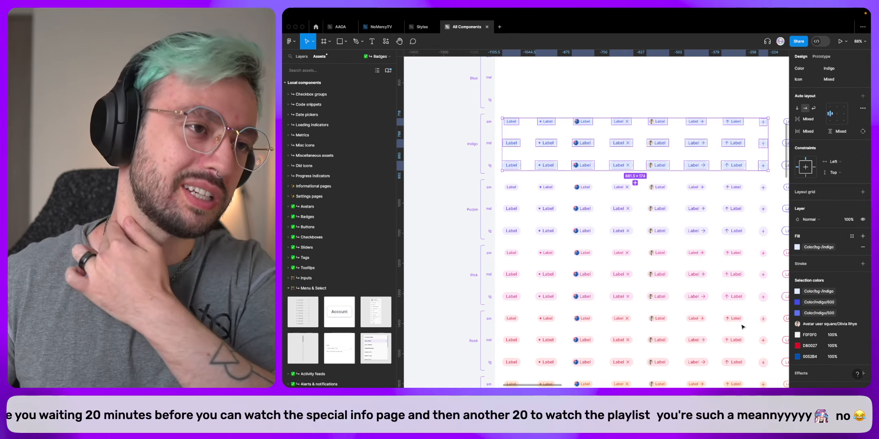
# Replace the Color/Indigo/600 selection color of the non-outline Indigo badges with the local variable Color/content-/indigo, copying the search text "content-" for reuse.
pyautogui.click(797, 302)
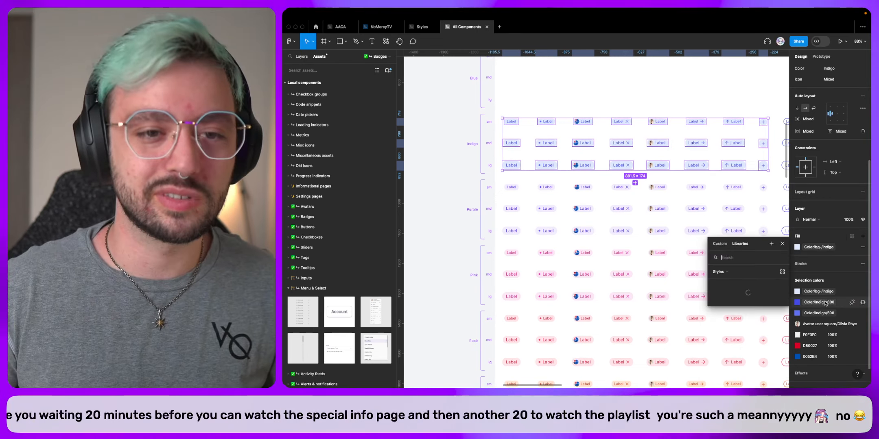
pyautogui.click(740, 269)
pyautogui.click(740, 261)
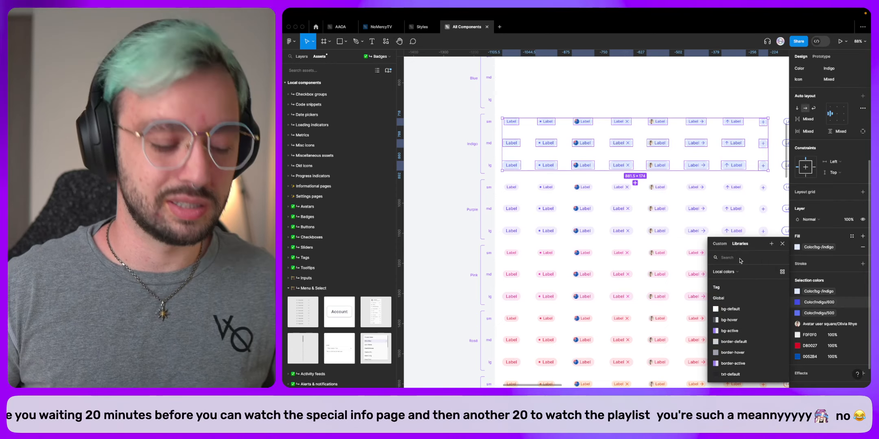
pyautogui.write('content-')
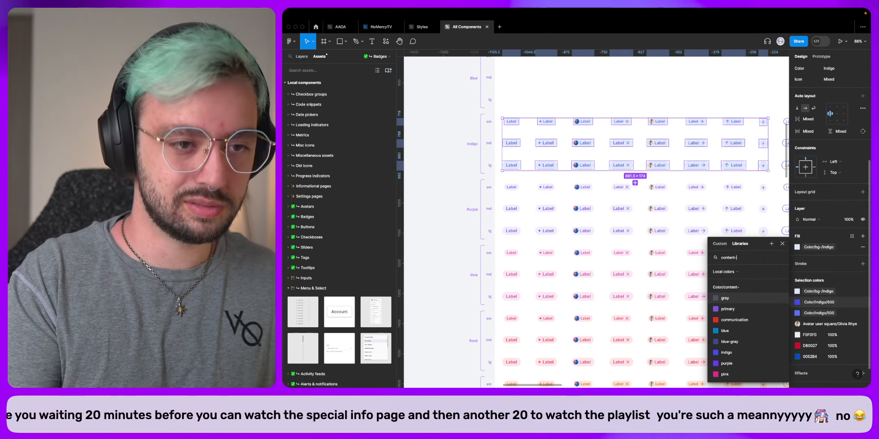
pyautogui.press('super+a')
pyautogui.press('super+c')
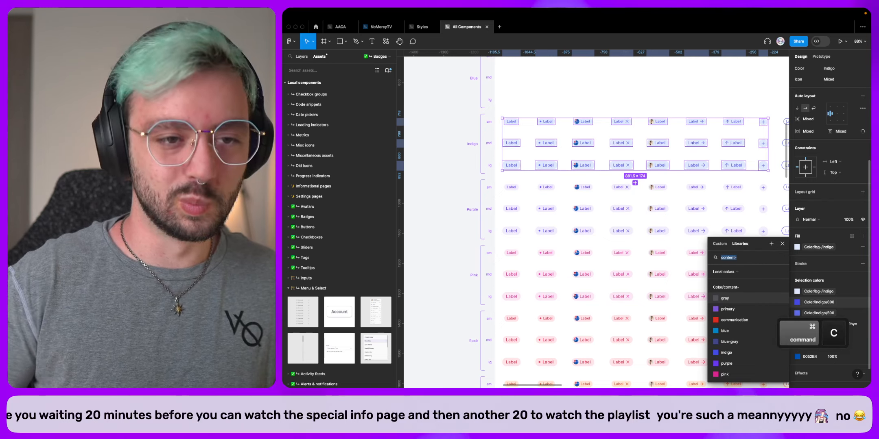
pyautogui.click(742, 353)
# Replace the Color/Indigo/500 selection color of the non-outline Indigo badges with the local variable Color/content-/indigo.
pyautogui.click(797, 313)
pyautogui.click(725, 272)
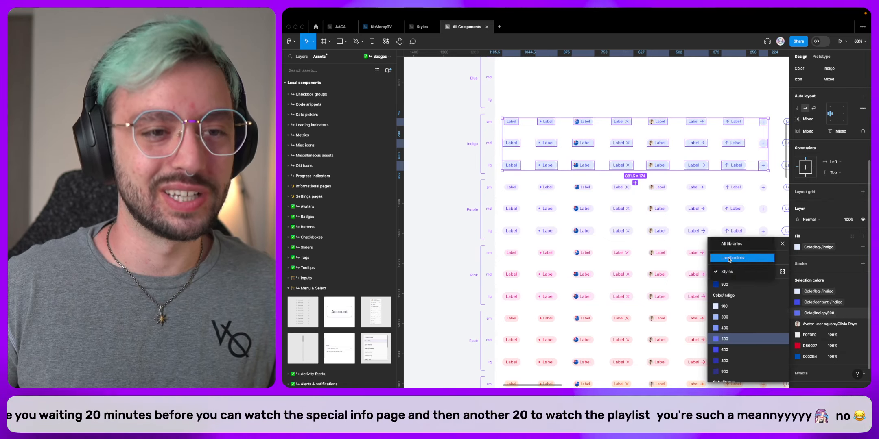
pyautogui.click(729, 258)
pyautogui.press('super+v')
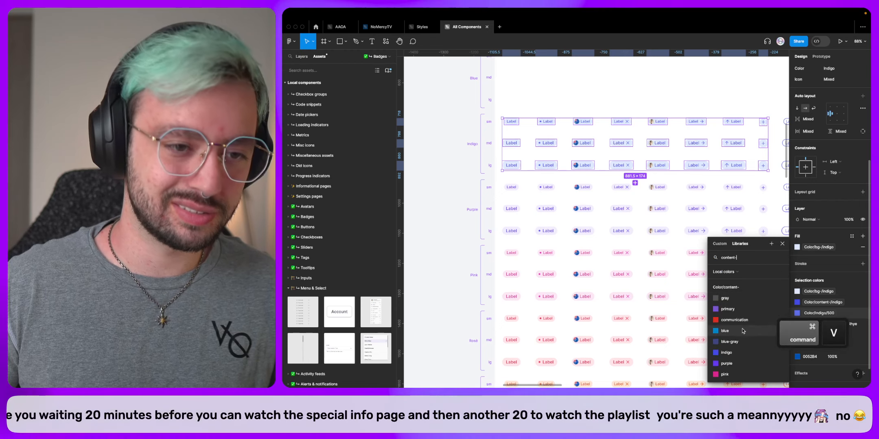
pyautogui.click(737, 353)
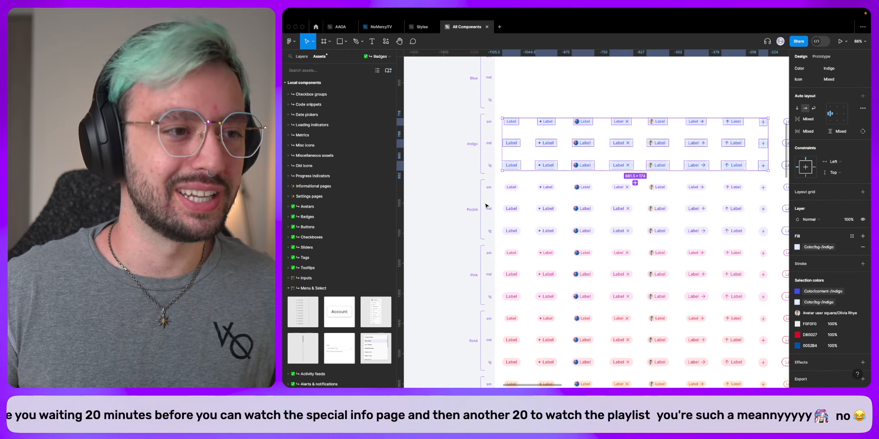
# Apply the Badges Color/bg-/blue-gray variable as the fill of all Subtle Blue gray badges in every size.
pyautogui.scroll(-5, 480, 281)
pyautogui.moveTo(463, 260); pyautogui.dragTo(781, 344)
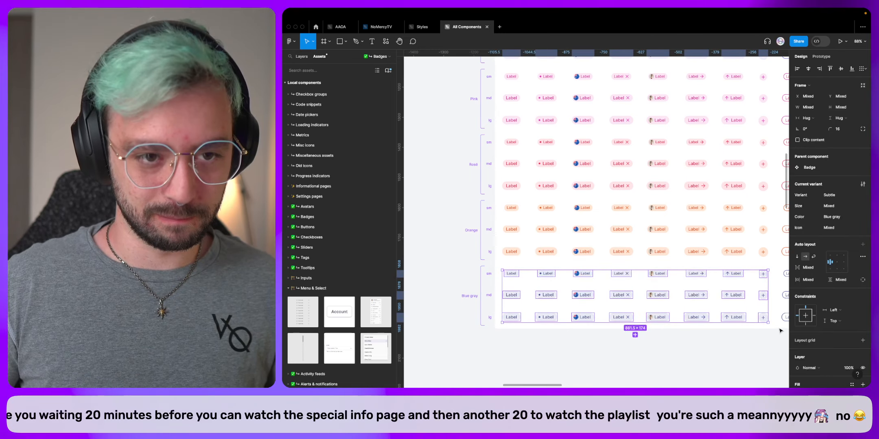
pyautogui.scroll(-3, 817, 348)
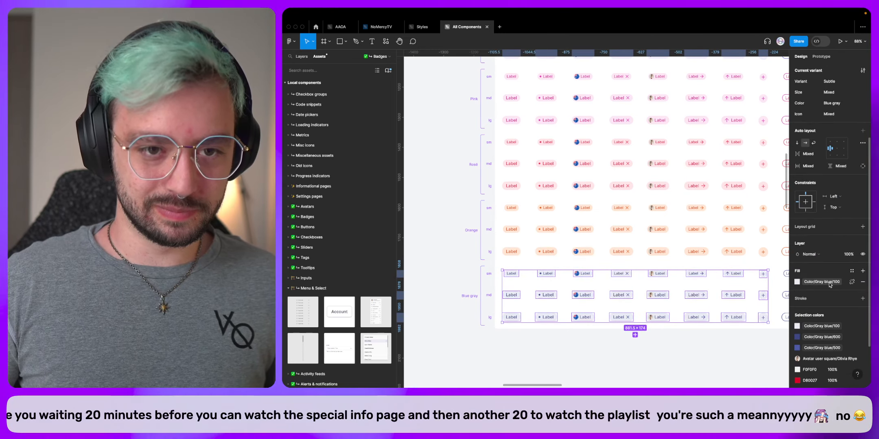
pyautogui.click(829, 282)
pyautogui.click(721, 272)
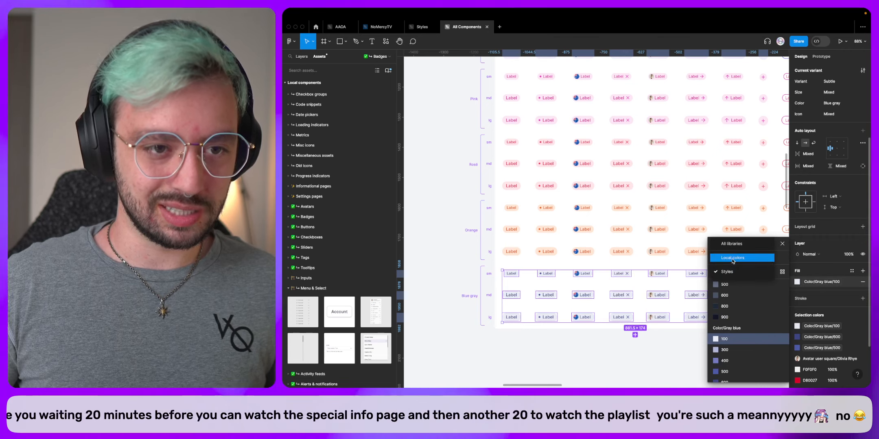
pyautogui.click(732, 258)
pyautogui.write('bg-')
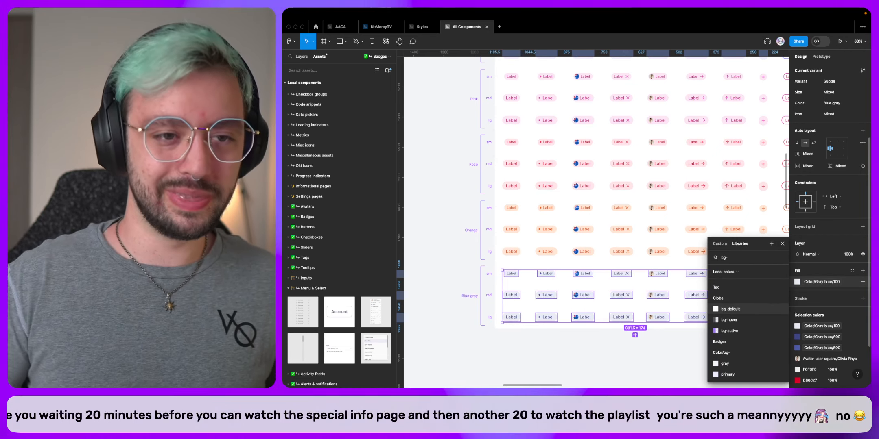
pyautogui.scroll(-2, 743, 350)
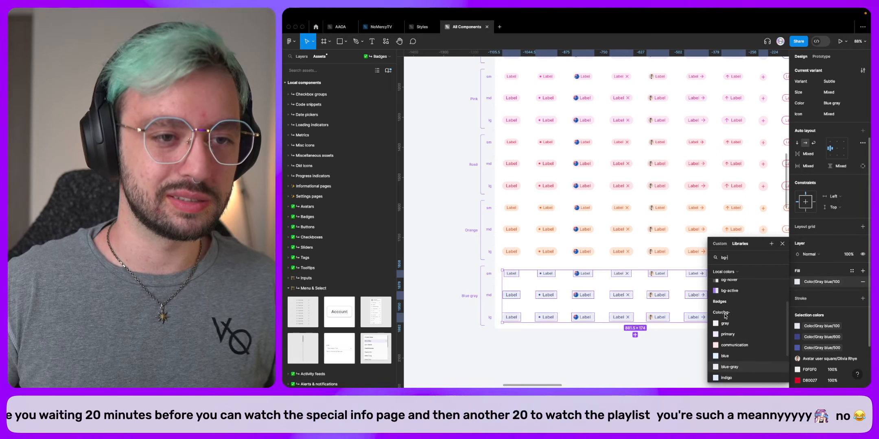
pyautogui.click(729, 367)
# Replace the Color/Gray blue/600 and Color/Gray blue/500 selection colors of the Subtle Blue gray badges with the local variable Color/content-/blue-gray.
pyautogui.click(822, 338)
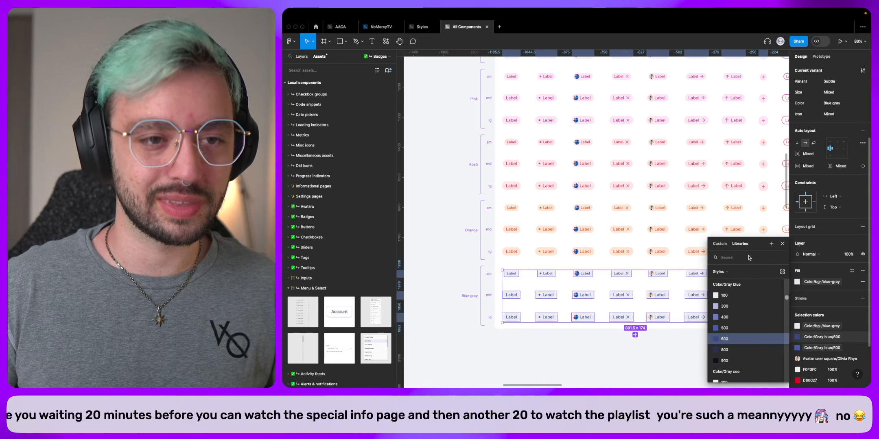
pyautogui.press('super+v')
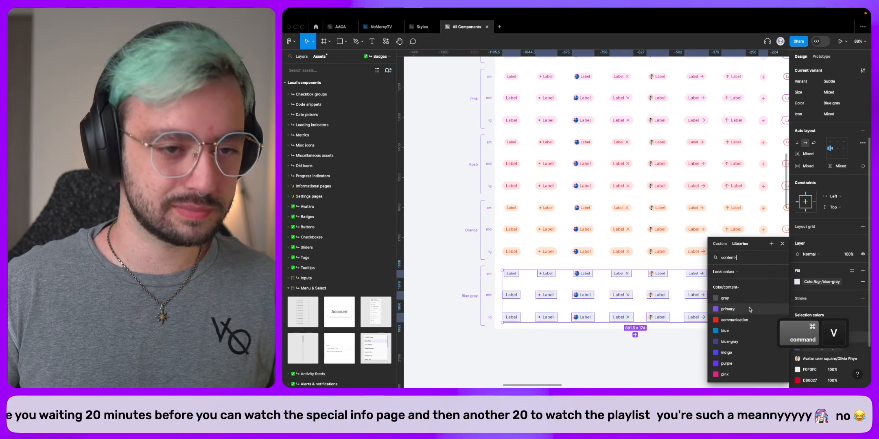
pyautogui.click(734, 342)
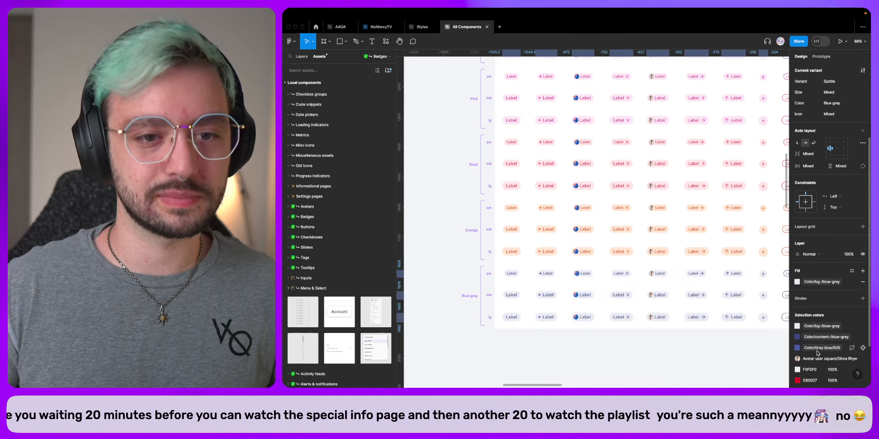
pyautogui.click(817, 349)
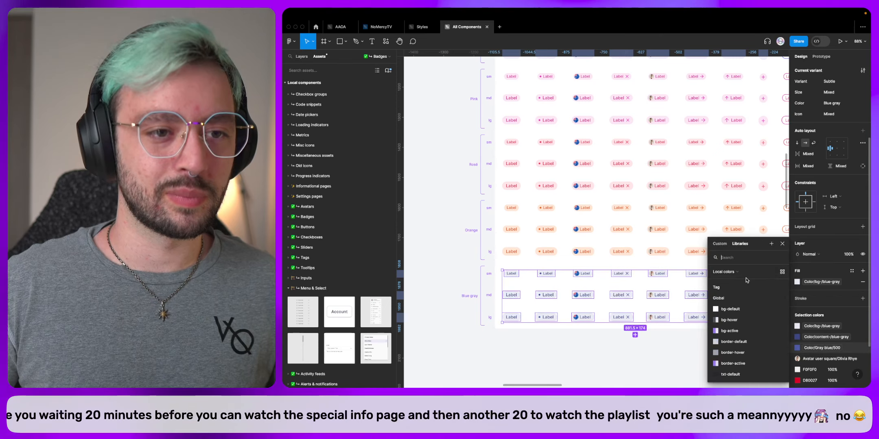
pyautogui.press('super+v')
pyautogui.click(734, 342)
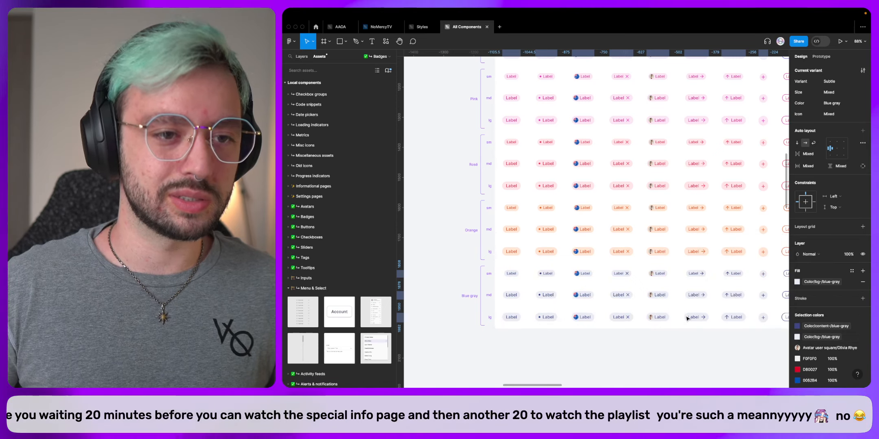
# Apply the Badges Color/bg-/purple variable as the fill of all Subtle Purple badges in every size.
pyautogui.scroll(5, 607, 252)
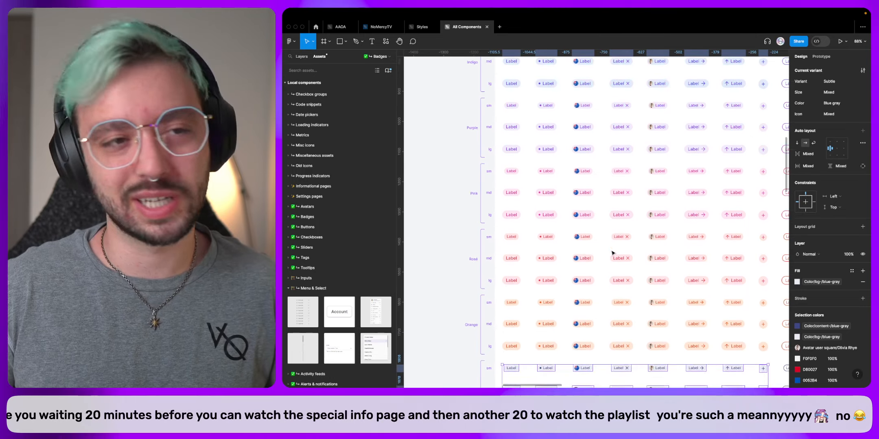
pyautogui.scroll(1, 473, 203)
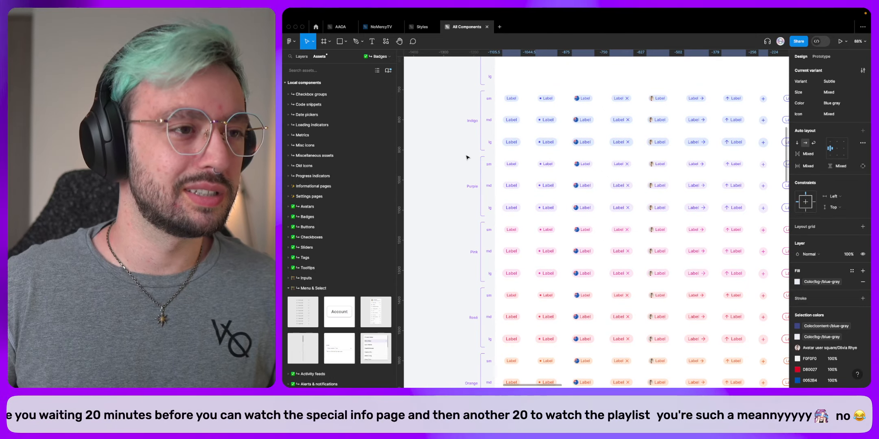
pyautogui.moveTo(466, 157); pyautogui.dragTo(759, 216)
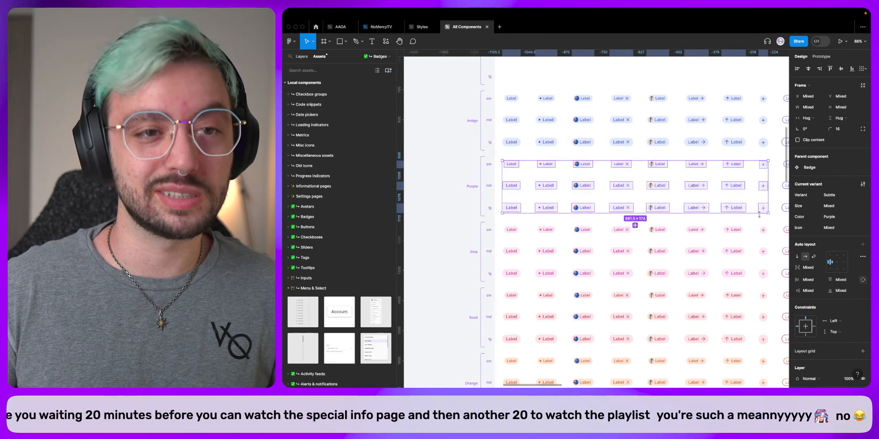
pyautogui.scroll(-5, 813, 285)
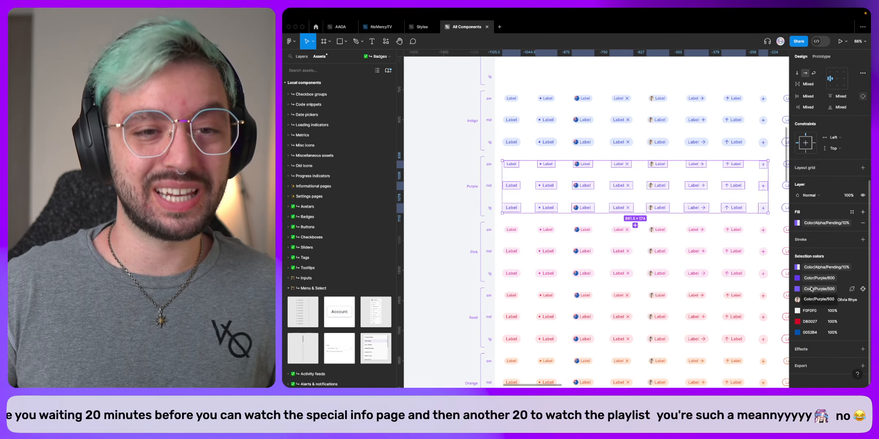
pyautogui.click(852, 212)
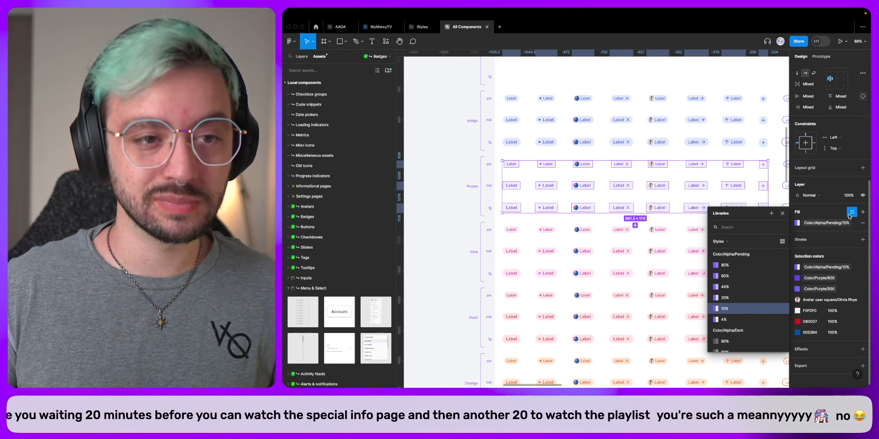
pyautogui.write('bg-')
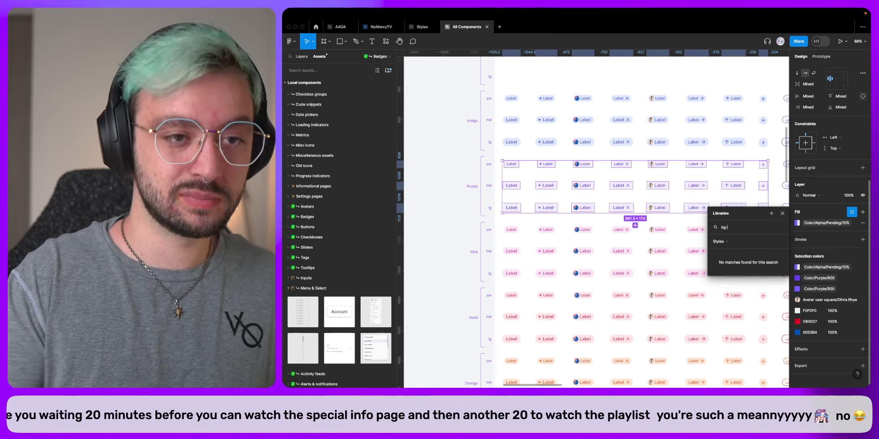
pyautogui.click(727, 242)
pyautogui.click(741, 227)
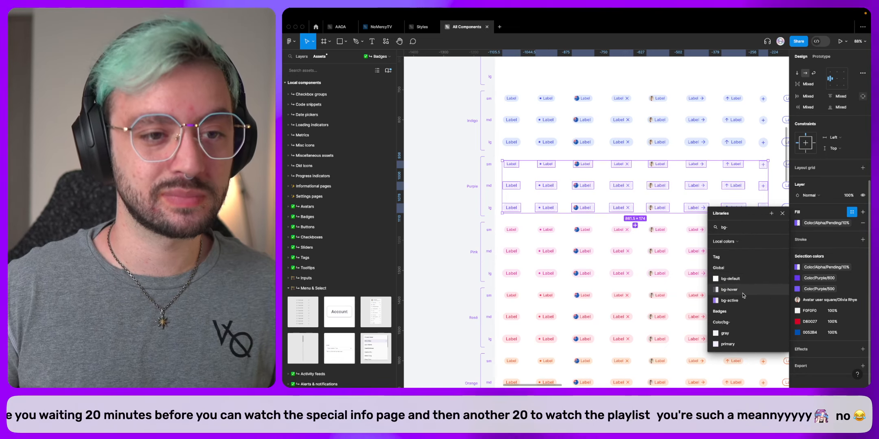
pyautogui.scroll(-4, 742, 294)
pyautogui.click(738, 311)
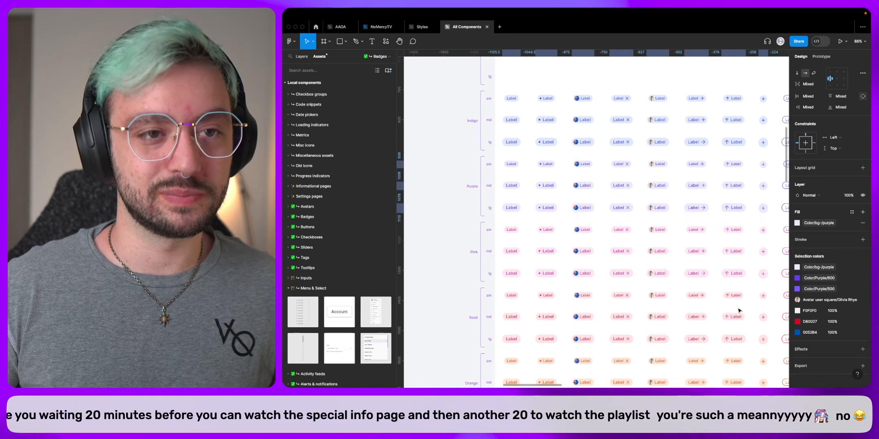
# Replace the Color/Purple/600 selection color of the Subtle Purple badges with the local variable Color/content-/purple.
pyautogui.click(826, 280)
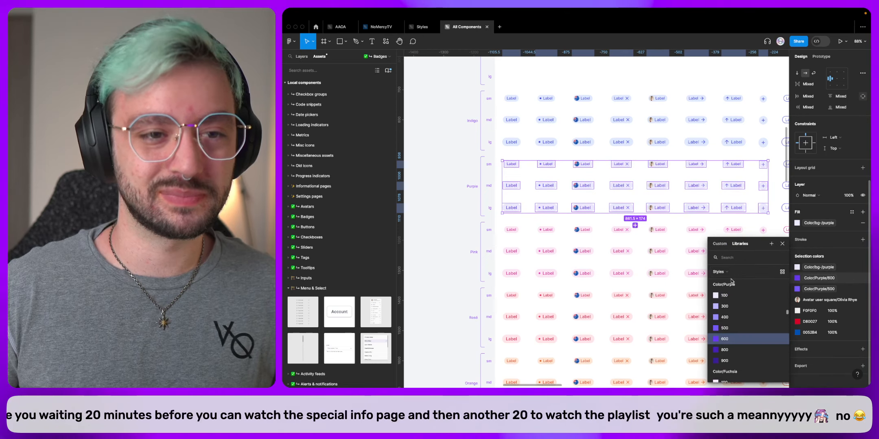
pyautogui.click(729, 244)
pyautogui.click(737, 258)
pyautogui.write('content-')
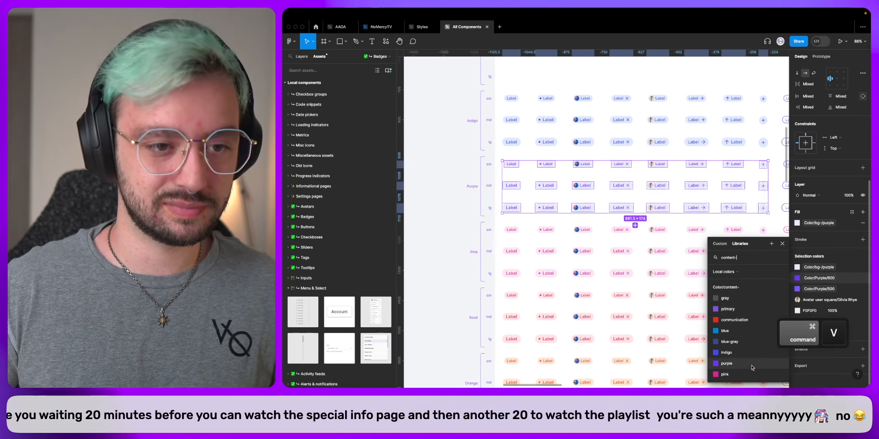
pyautogui.click(743, 364)
# Replace the Color/Purple/500 selection color of the Subtle Purple badges with the local variable Color/content-/purple.
pyautogui.click(819, 289)
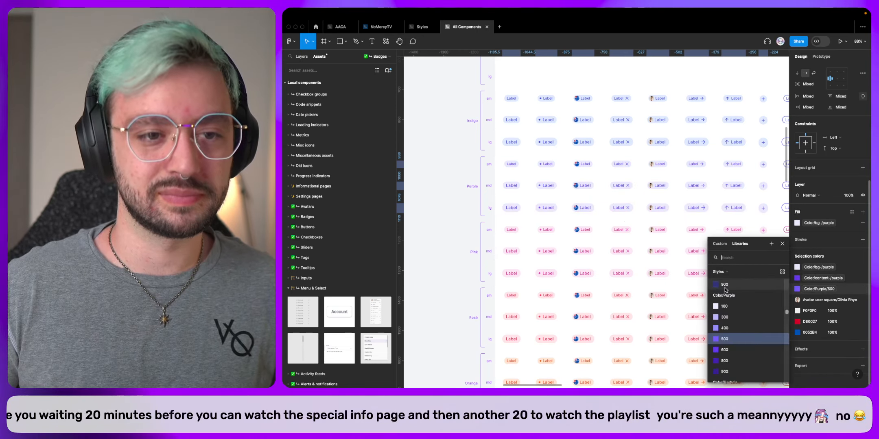
pyautogui.click(729, 273)
pyautogui.click(735, 258)
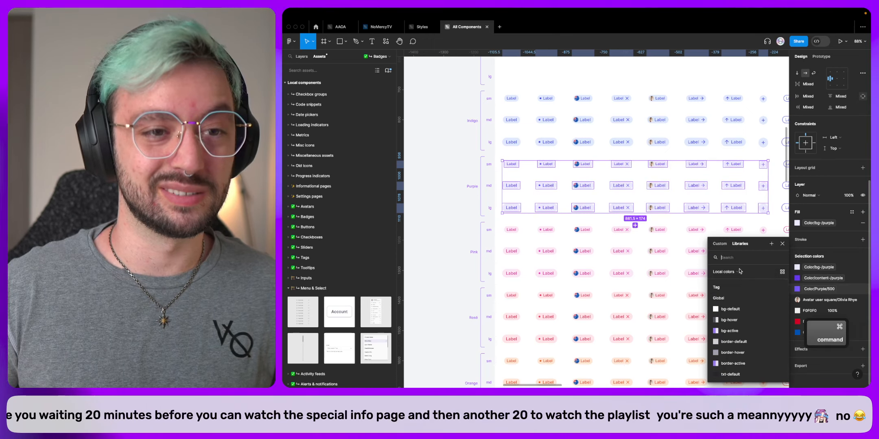
pyautogui.write('content-')
pyautogui.click(727, 363)
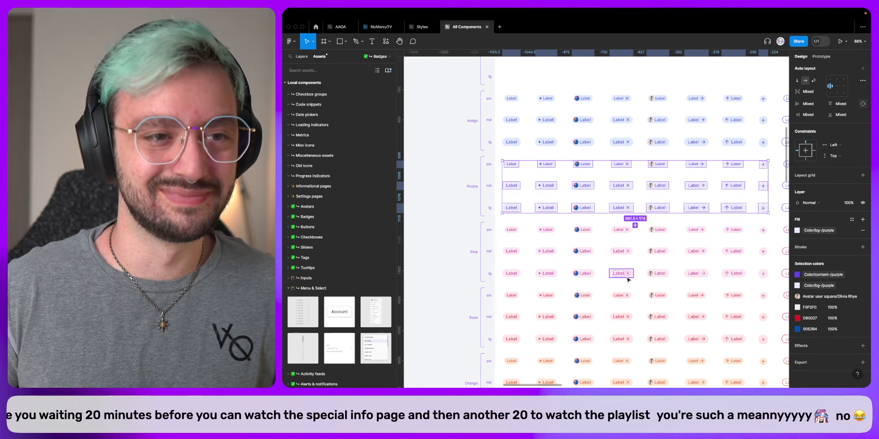
# Apply the Badges Color/bg-/pink variable as the fill of all Subtle Pink badges in every size.
pyautogui.moveTo(460, 222); pyautogui.dragTo(769, 281)
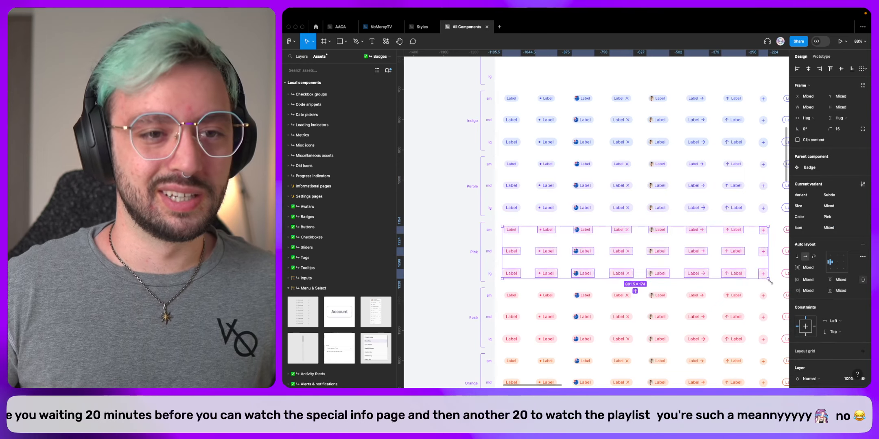
pyautogui.scroll(-5, 855, 285)
pyautogui.click(851, 217)
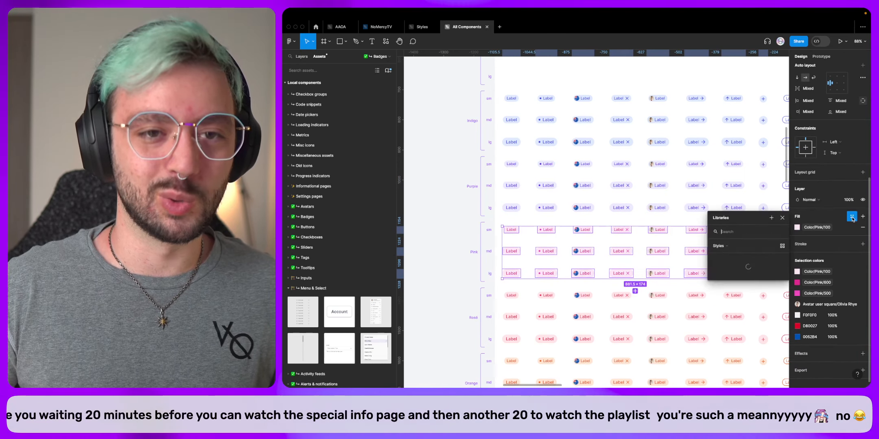
pyautogui.write('bg-')
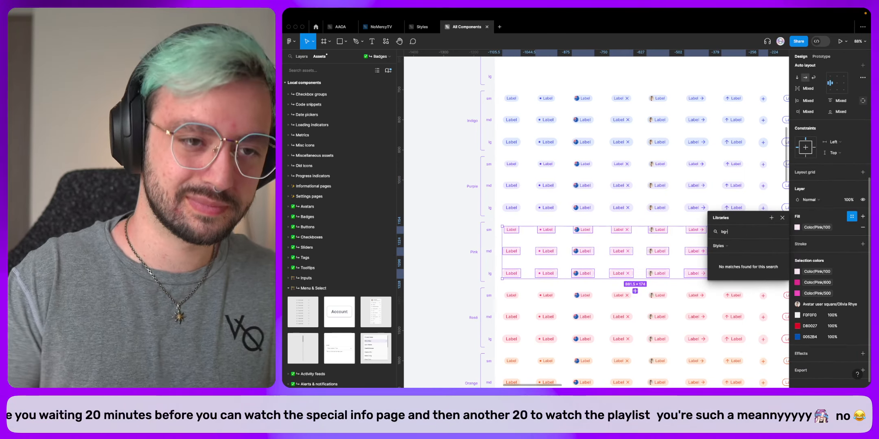
pyautogui.click(781, 245)
pyautogui.click(773, 246)
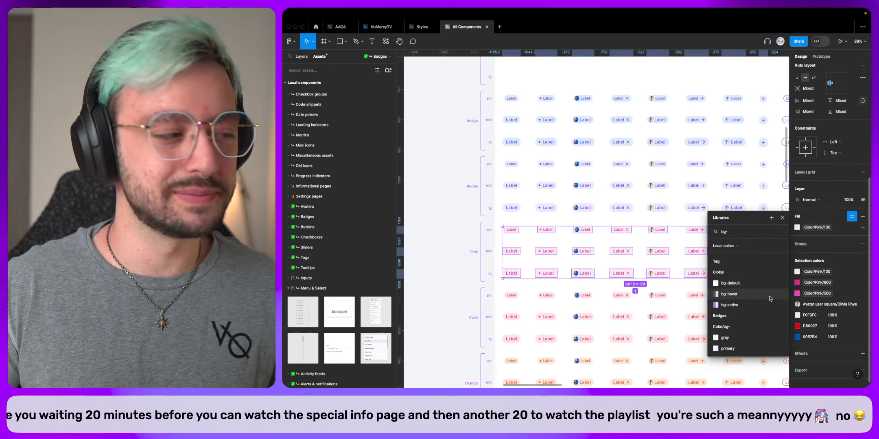
pyautogui.write('-pi')
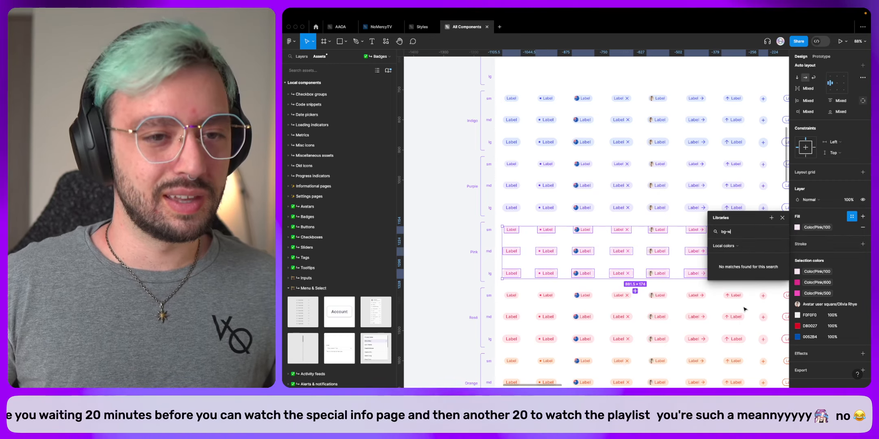
pyautogui.press('BackSpace')
pyautogui.press('BackSpace')
pyautogui.scroll(-3, 754, 325)
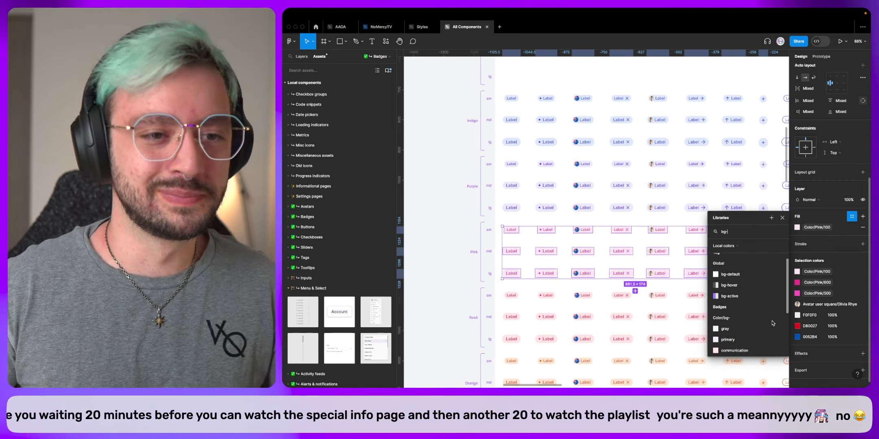
pyautogui.scroll(-1, 741, 348)
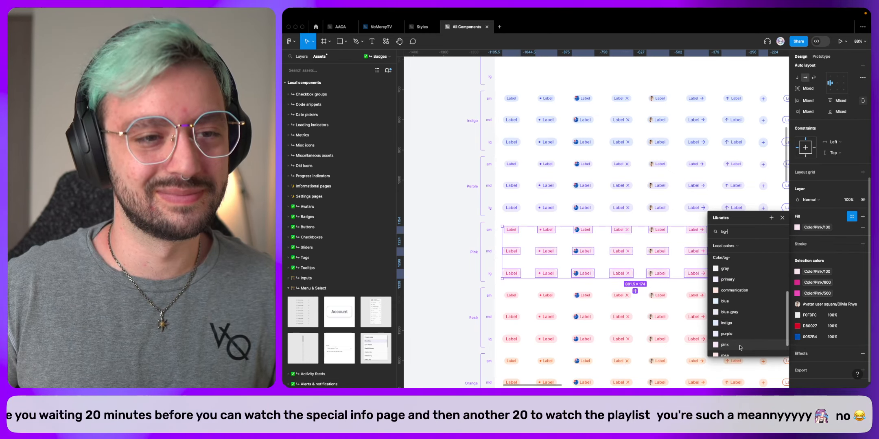
pyautogui.click(724, 345)
# Replace the Color/Pink/600 selection color of the Subtle Pink badges with the local variable Color/content-/pink.
pyautogui.click(815, 283)
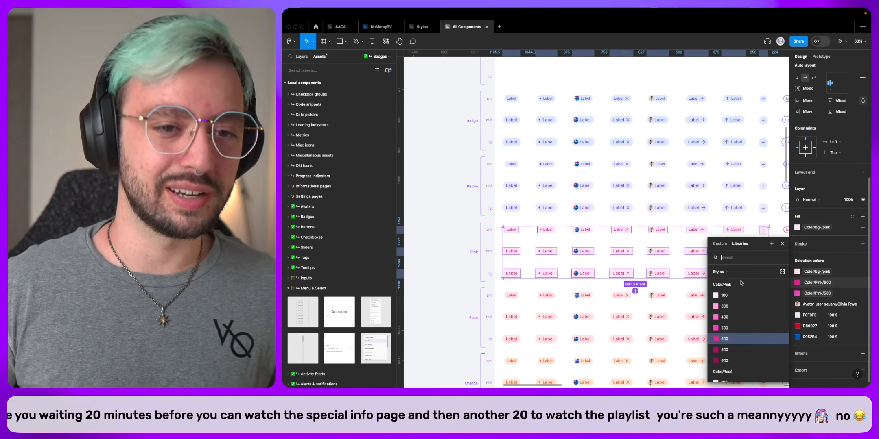
pyautogui.hscroll(4, 702, 203)
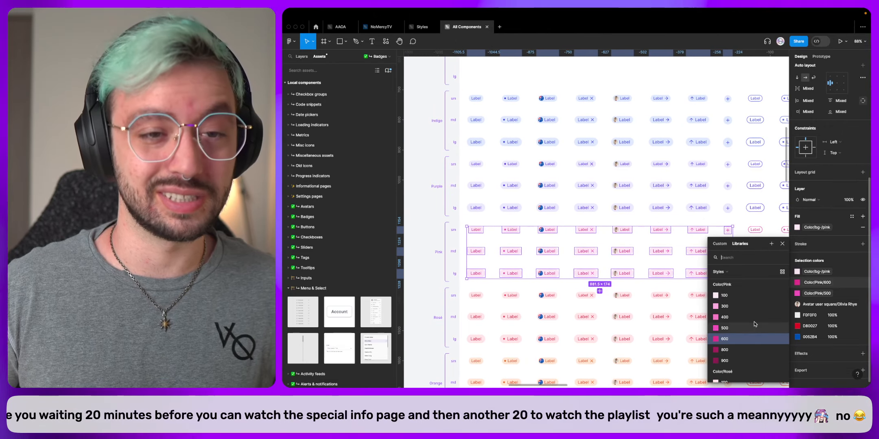
pyautogui.click(728, 272)
pyautogui.click(734, 259)
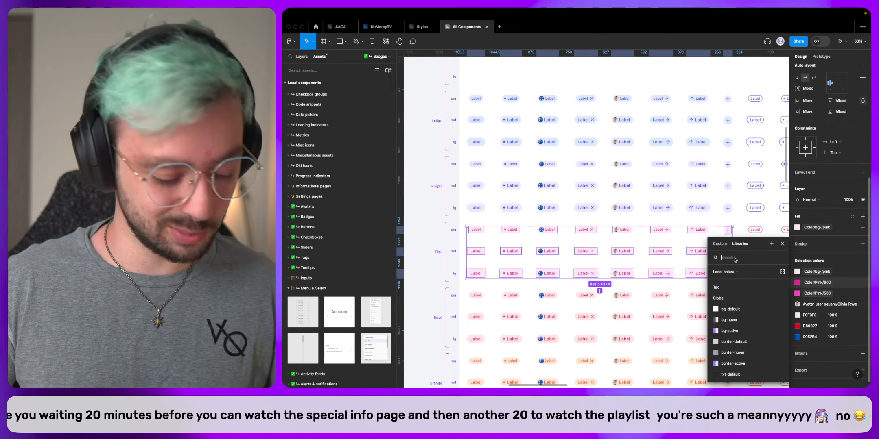
pyautogui.write('content-')
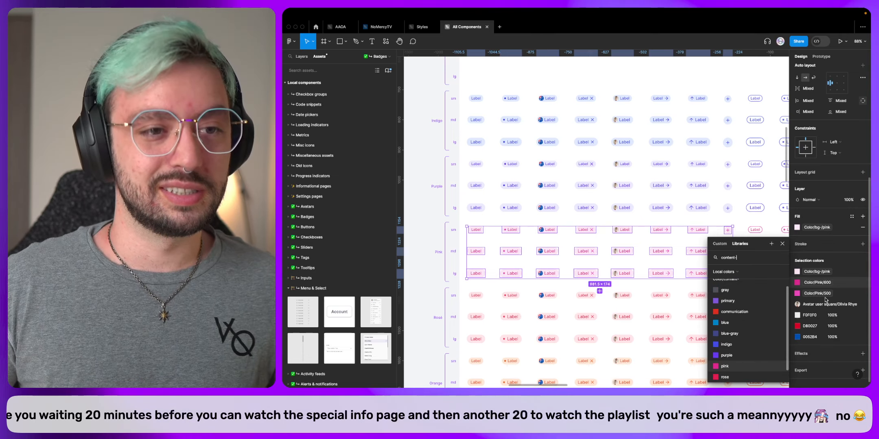
pyautogui.click(726, 366)
# Replace the Color/Pink/500 selection color of the Subtle Pink badges with the local variable Color/content-/pink.
pyautogui.click(822, 294)
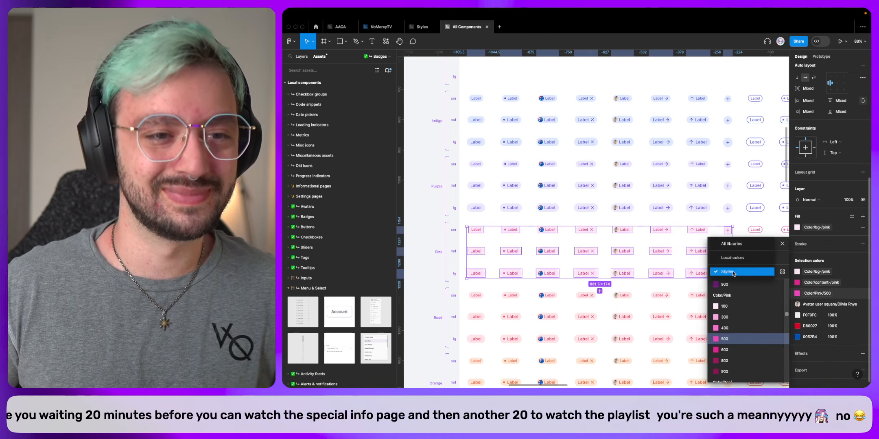
pyautogui.write('content-')
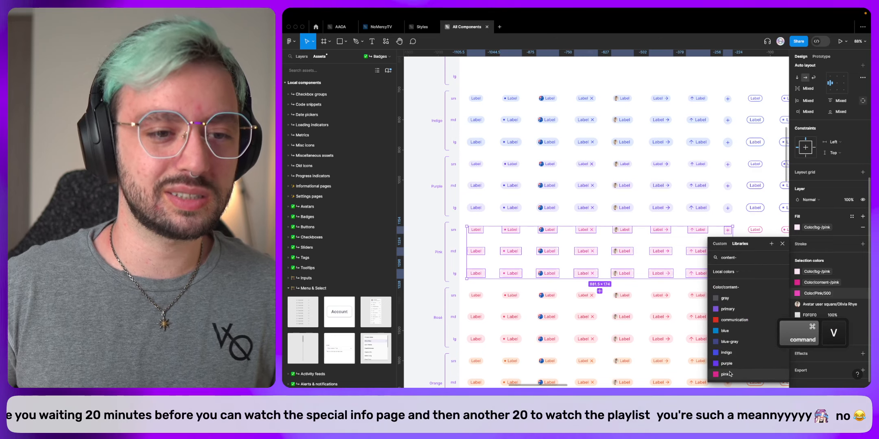
pyautogui.click(725, 374)
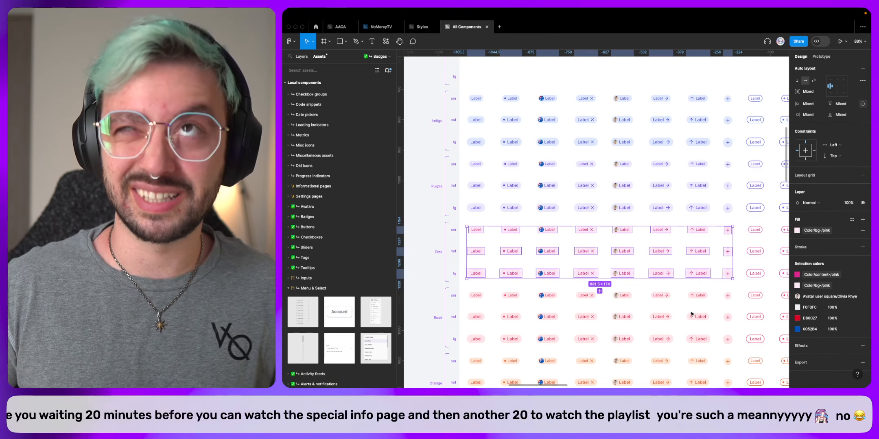
# Apply the Badges Color/bg-/rose variable as the fill of all Subtle Rosé badges in every size.
pyautogui.scroll(-2, 570, 287)
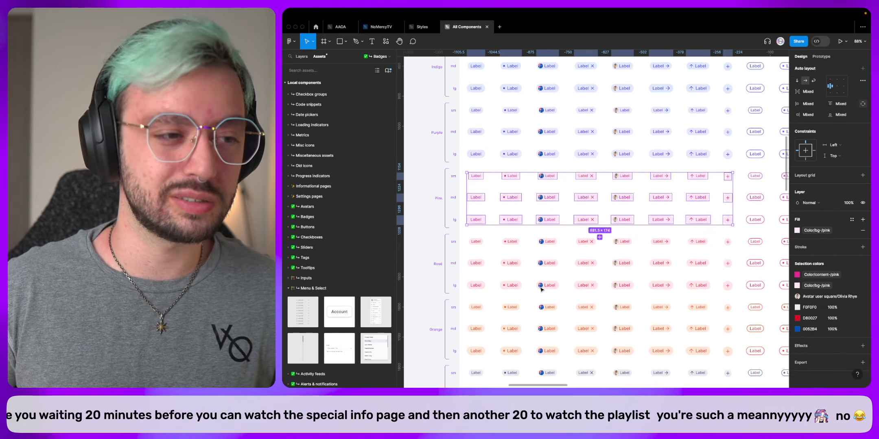
pyautogui.moveTo(438, 193); pyautogui.dragTo(740, 257)
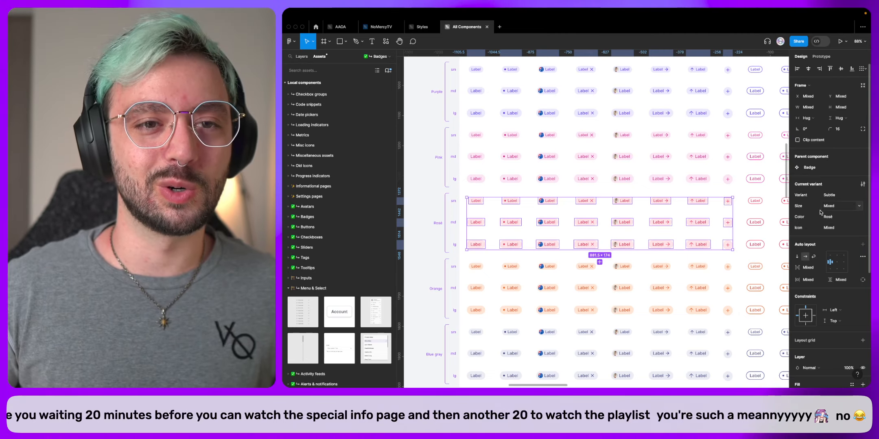
pyautogui.scroll(-3, 820, 260)
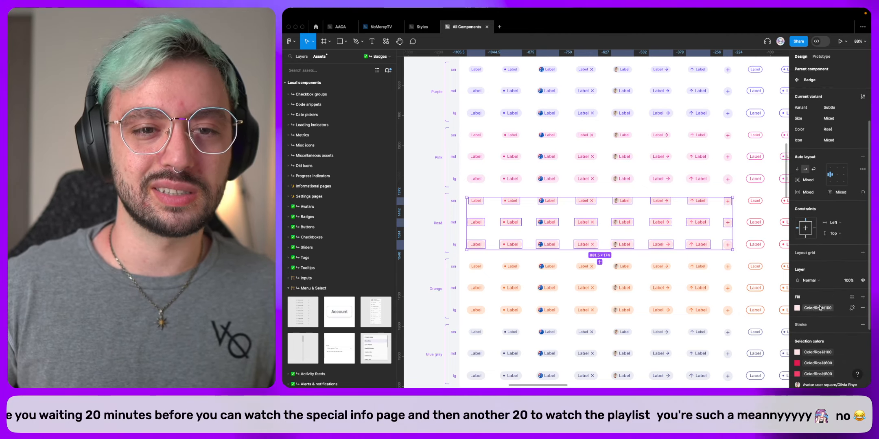
pyautogui.click(820, 308)
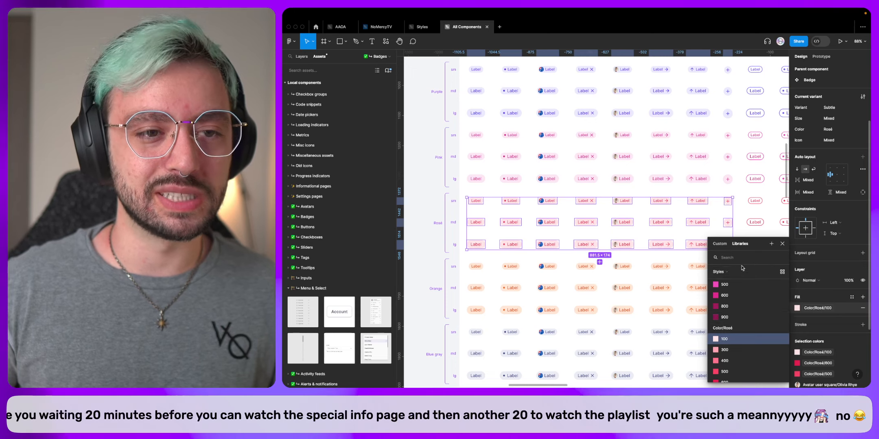
pyautogui.click(730, 272)
pyautogui.click(727, 258)
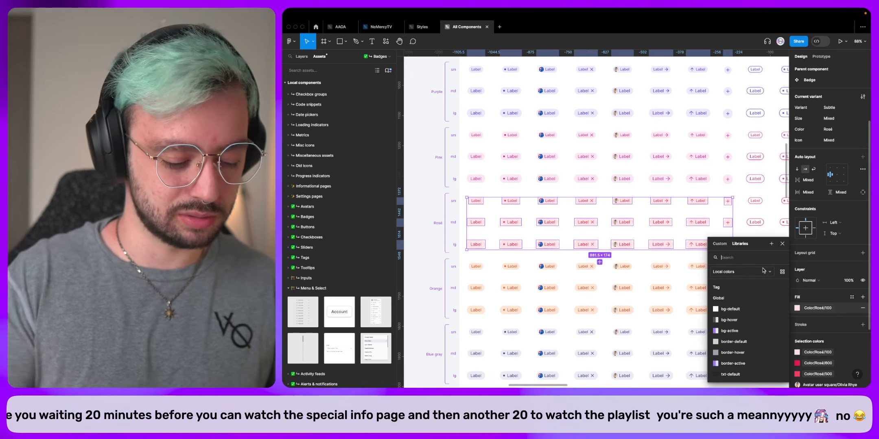
pyautogui.write('bg-')
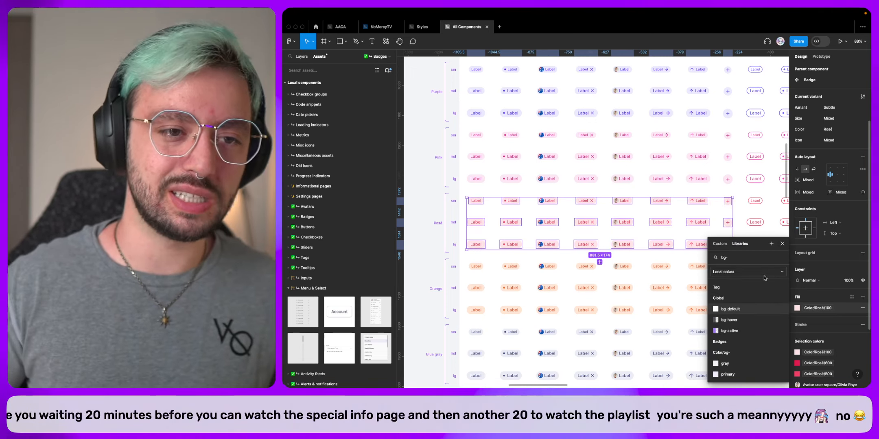
pyautogui.scroll(-5, 739, 368)
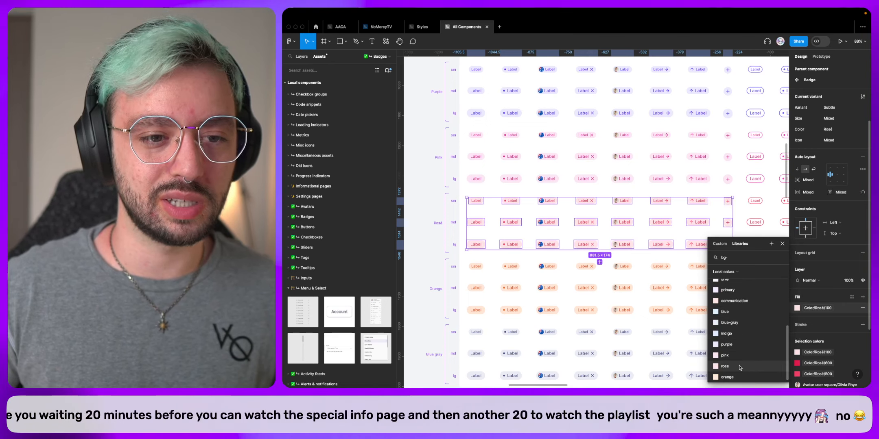
pyautogui.click(740, 368)
# Replace the Color/Rosé/600 selection color of the Subtle Rosé badges with the local variable Color/content-/rose.
pyautogui.click(827, 365)
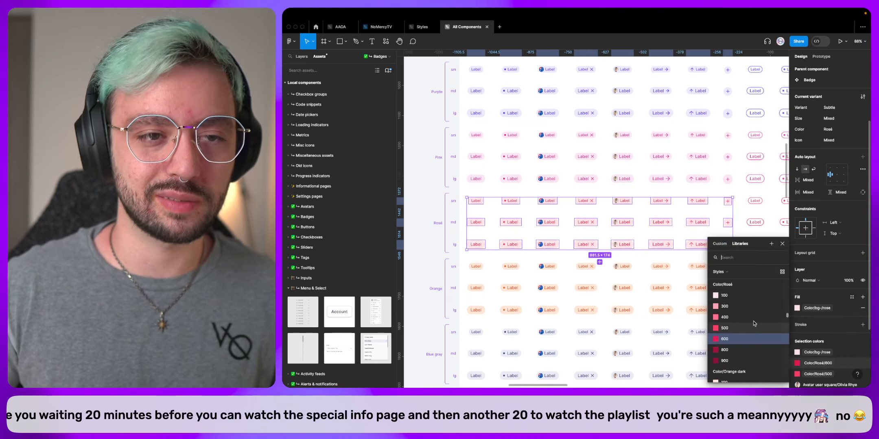
pyautogui.write('content-')
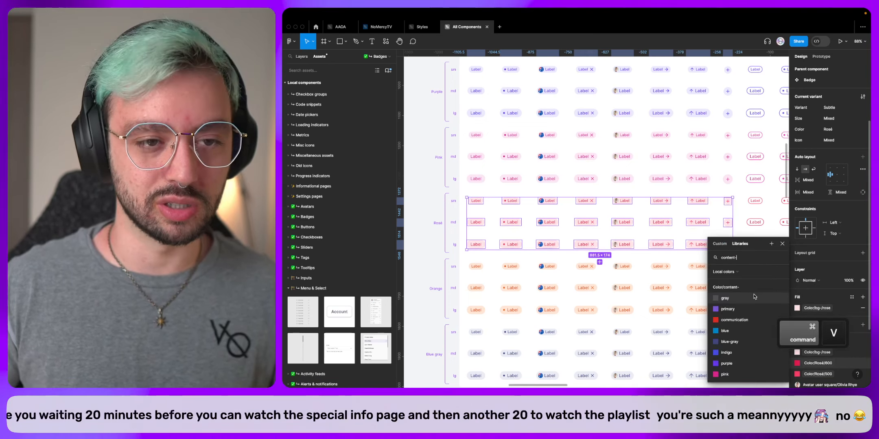
pyautogui.scroll(-5, 734, 368)
pyautogui.click(735, 368)
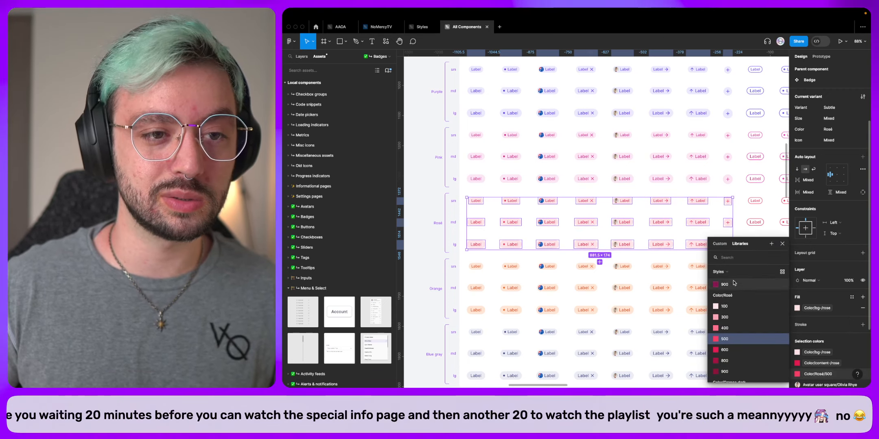
pyautogui.press('super+e')
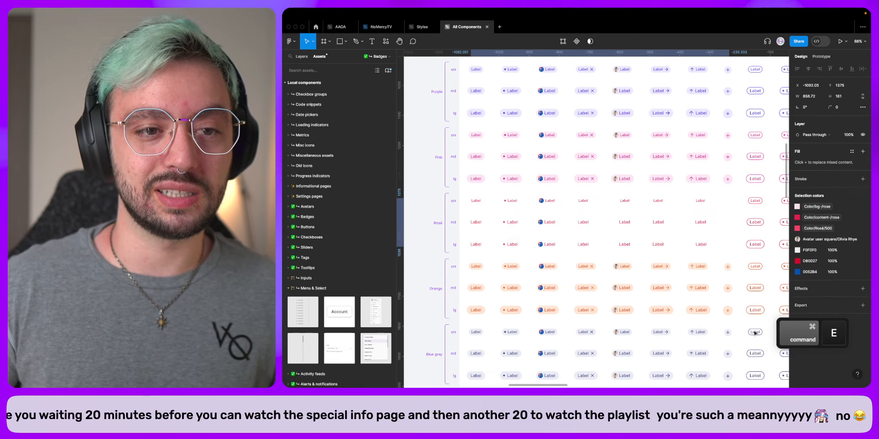
pyautogui.press('super+z')
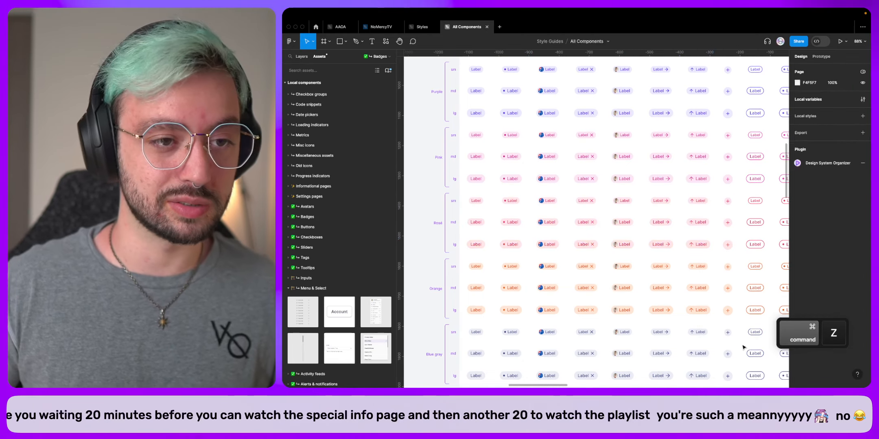
pyautogui.moveTo(421, 193); pyautogui.dragTo(742, 258)
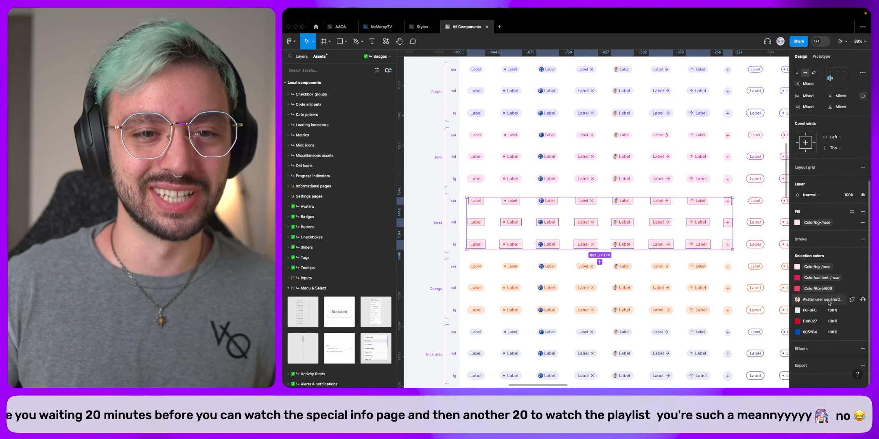
# Replace the Color/Rosé/500 selection color of the Subtle Rosé badges with the local variable Color/content-/rose.
pyautogui.click(797, 288)
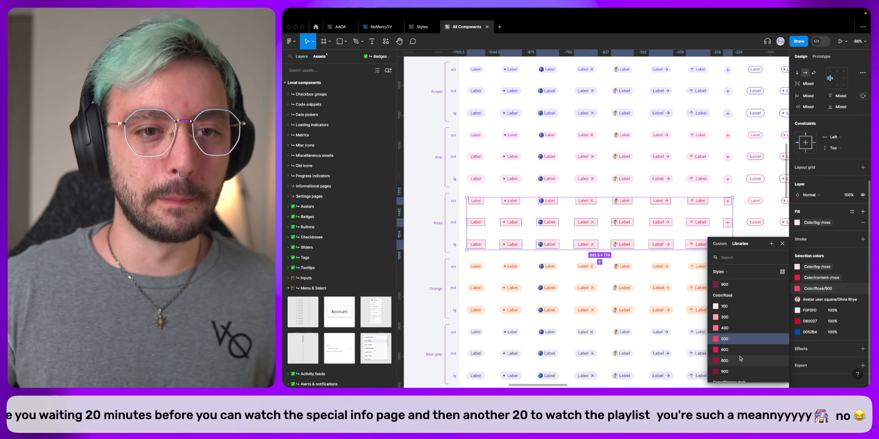
pyautogui.click(725, 273)
pyautogui.click(733, 258)
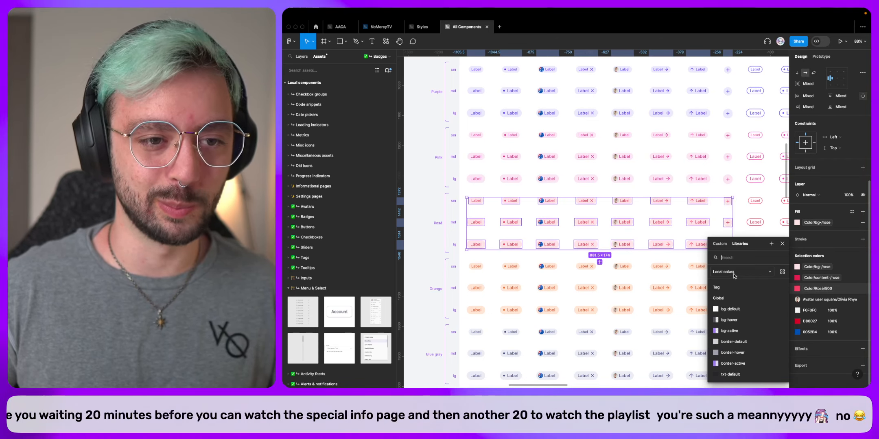
pyautogui.write('content-')
pyautogui.scroll(-2, 744, 365)
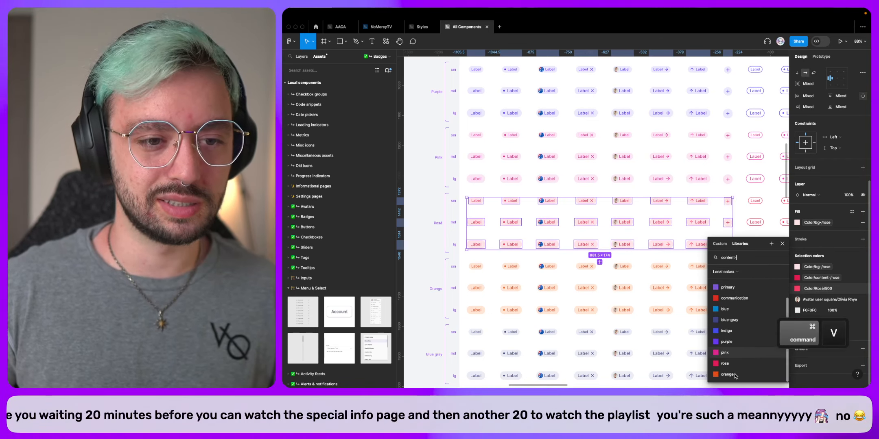
pyautogui.click(726, 363)
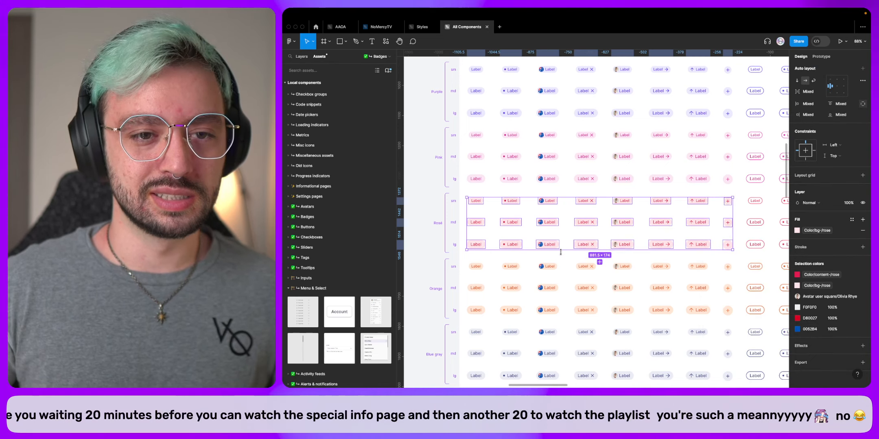
# Apply the Badges Color/bg-/orange variable as the fill of all Subtle Orange badges in every size.
pyautogui.moveTo(430, 258); pyautogui.dragTo(740, 325)
pyautogui.scroll(-4, 736, 298)
pyautogui.scroll(-3, 849, 293)
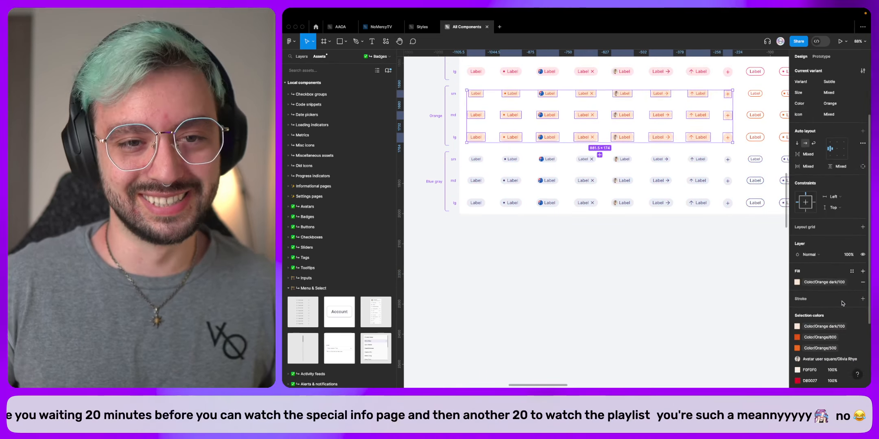
pyautogui.click(852, 271)
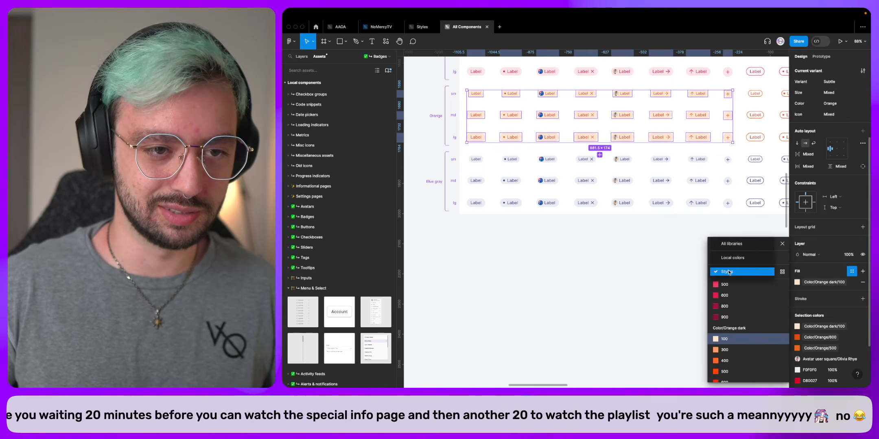
pyautogui.write('bg-')
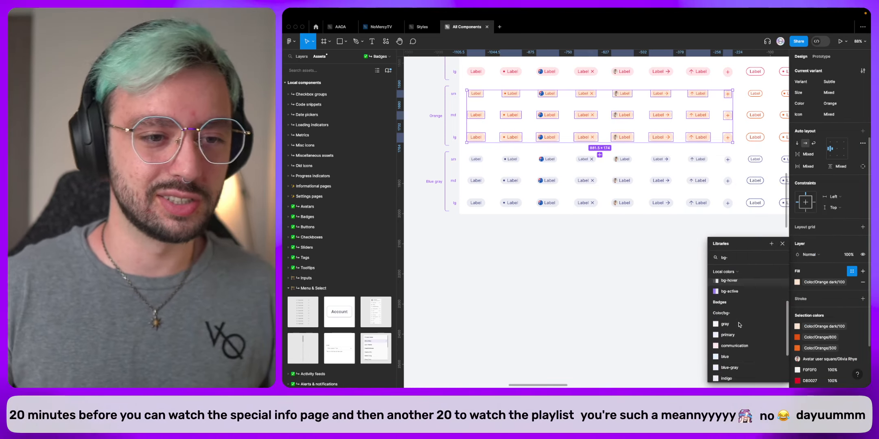
pyautogui.scroll(-3, 729, 364)
pyautogui.click(727, 375)
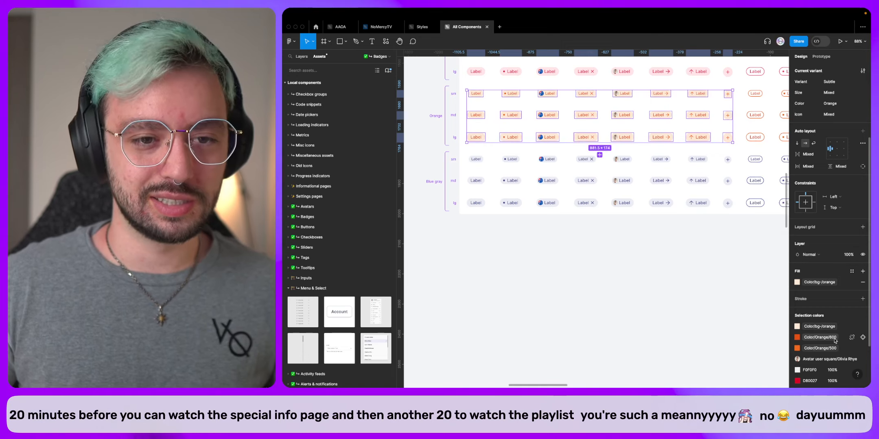
# Replace the Color/Orange/600 selection color of the Subtle Orange badges with the local variable Color/content-/orange.
pyautogui.click(825, 340)
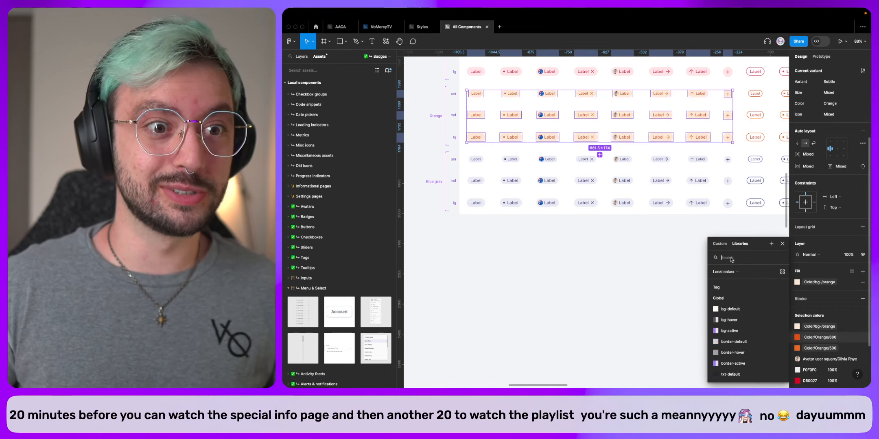
pyautogui.write('content-')
pyautogui.scroll(-3, 736, 322)
pyautogui.click(727, 374)
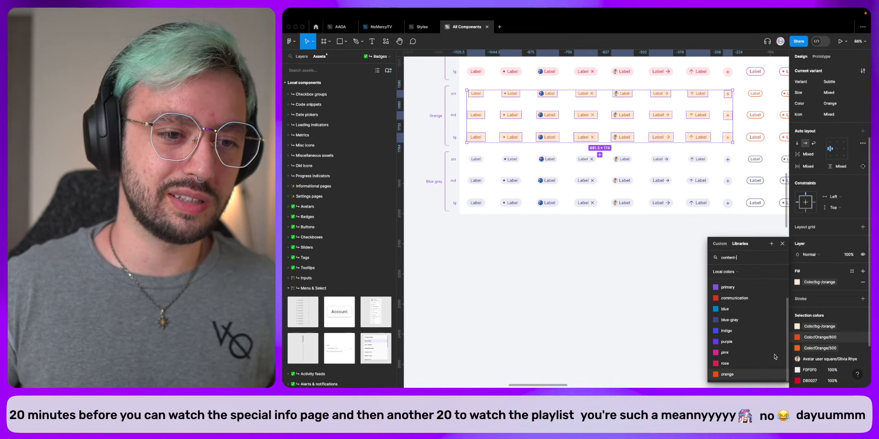
# Replace the Color/Orange/500 selection color of the Subtle Orange badges with the local variable Color/content-/orange, and deselect them.
pyautogui.click(821, 349)
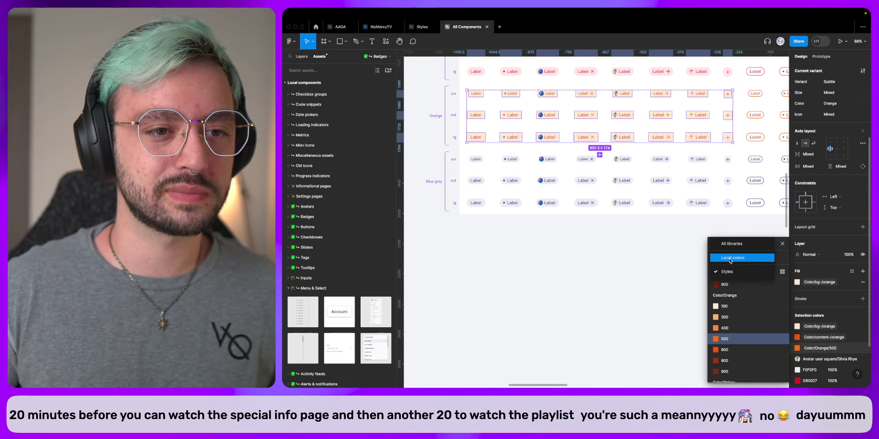
pyautogui.write('content-')
pyautogui.scroll(-3, 747, 313)
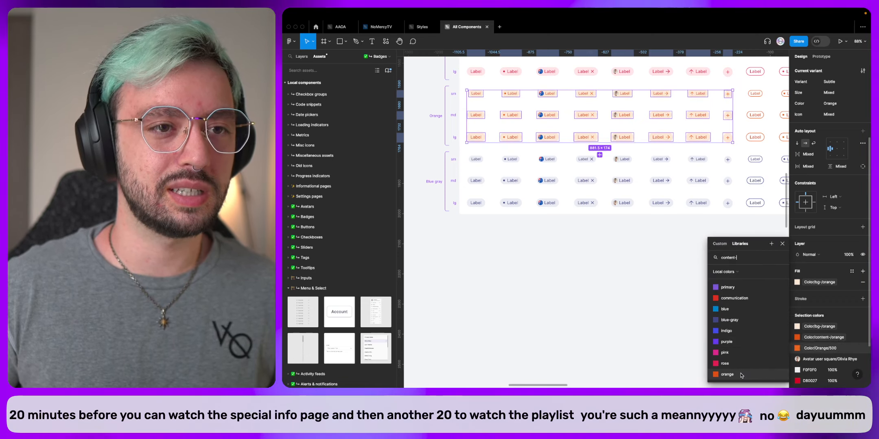
pyautogui.click(727, 374)
pyautogui.click(669, 290)
# Review the whole Badge variant table and inspect the label text of the outlined Primary lg badge without an icon.
pyautogui.scroll(-6, 669, 289)
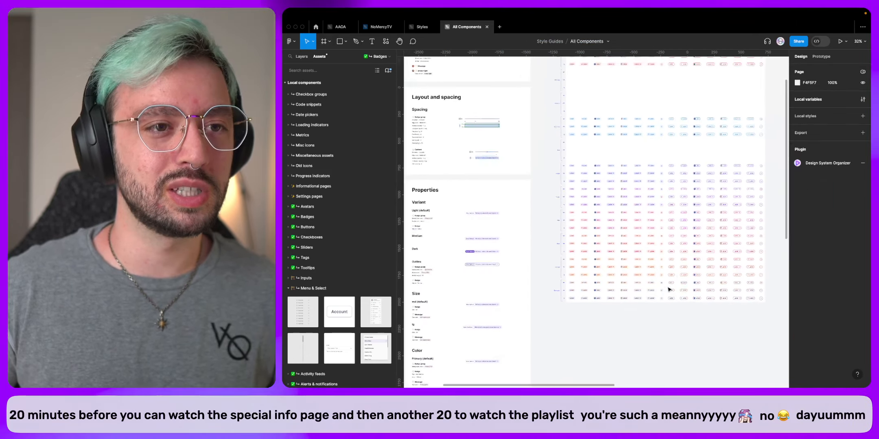
pyautogui.scroll(2, 604, 256)
pyautogui.hscroll(1, 604, 256)
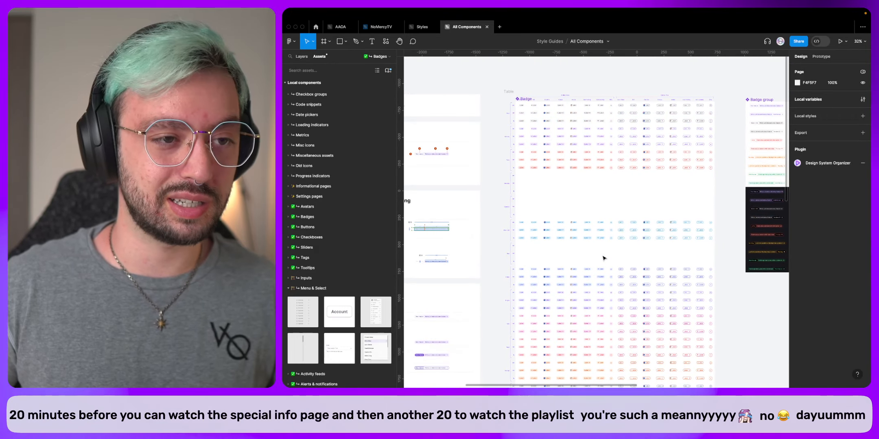
pyautogui.click(522, 130)
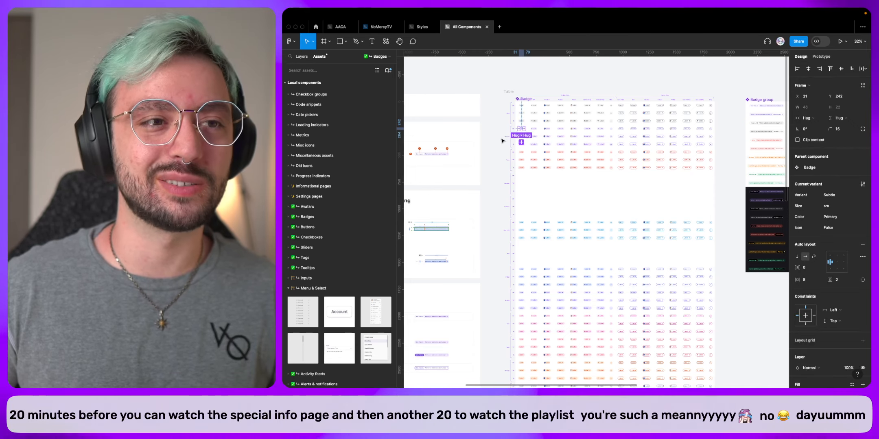
pyautogui.click(498, 116)
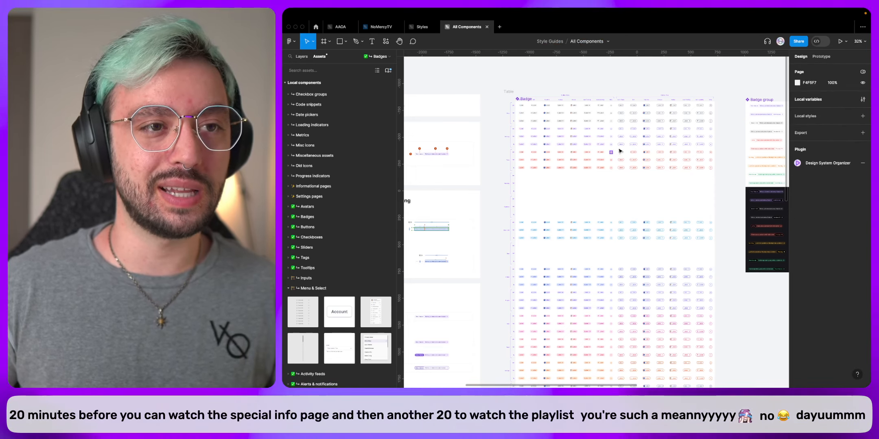
pyautogui.scroll(5, 619, 151)
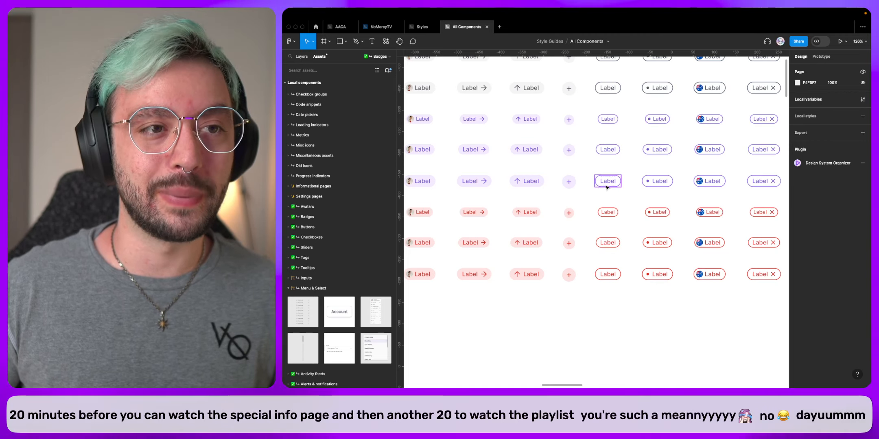
pyautogui.scroll(5, 599, 189)
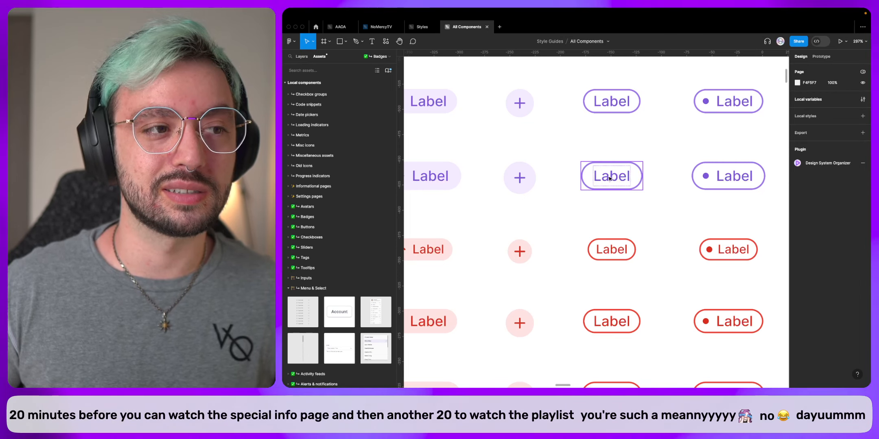
pyautogui.doubleClick(610, 178)
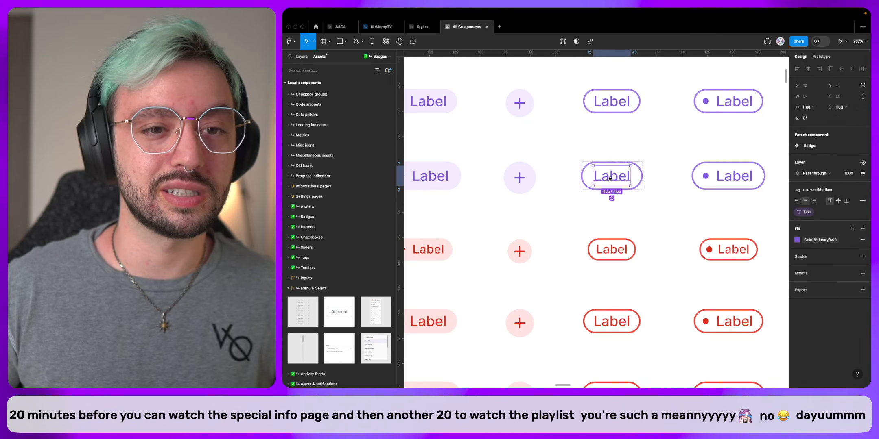
# Compare the label colors of the Subtle and Outline Primary lg badges, and inspect the Outline badge's stroke and selection colors.
pyautogui.doubleClick(435, 176)
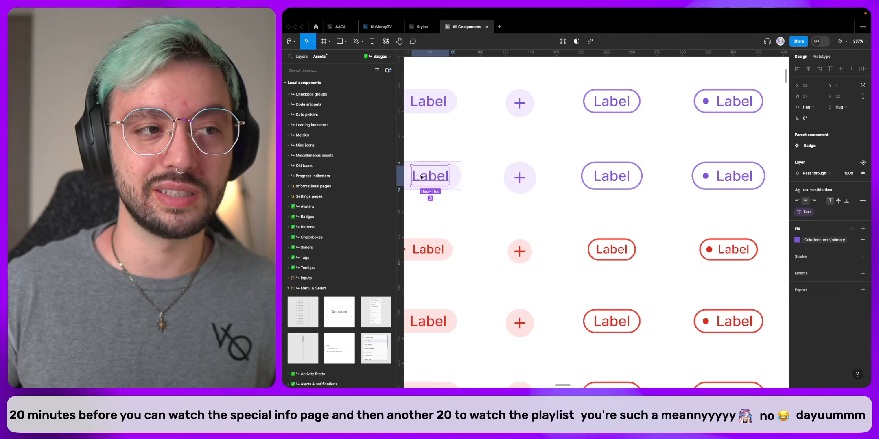
pyautogui.press('super')
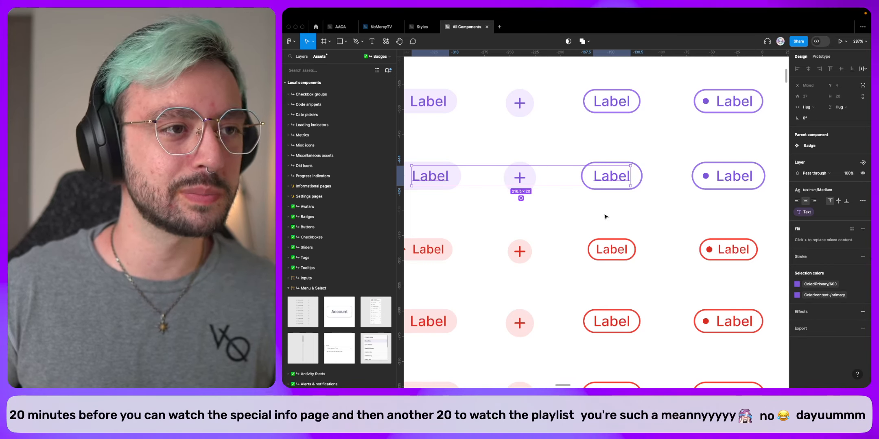
pyautogui.click(618, 206)
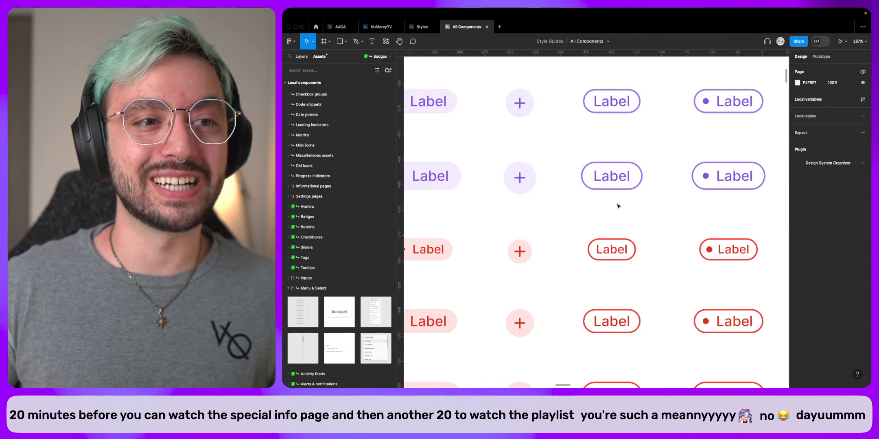
pyautogui.click(614, 185)
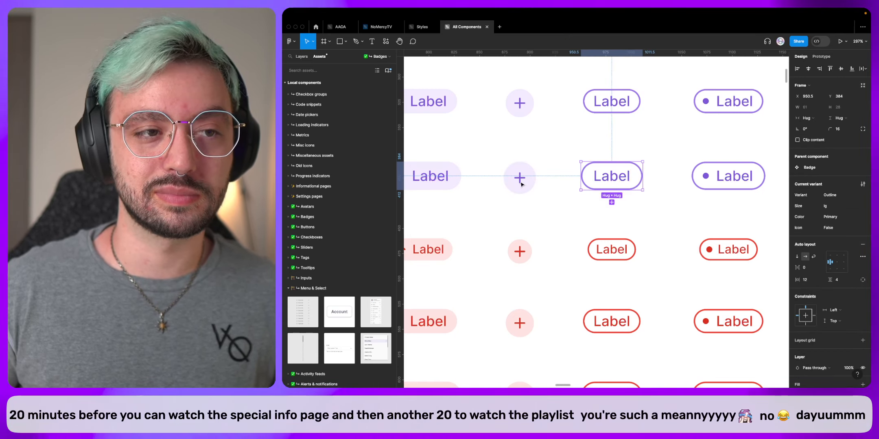
pyautogui.scroll(-3, 815, 238)
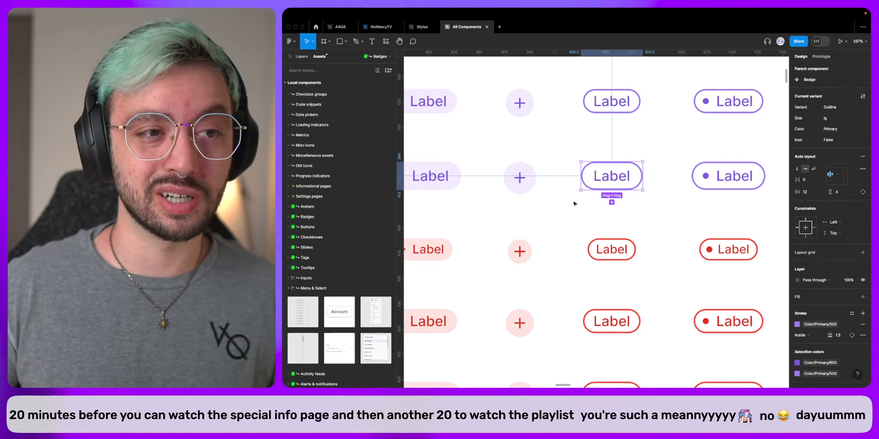
pyautogui.scroll(-3, 568, 202)
# Try swapping the fill and stroke of the Subtle Primary lg badge with the leading icon, and swap them back.
pyautogui.click(560, 197)
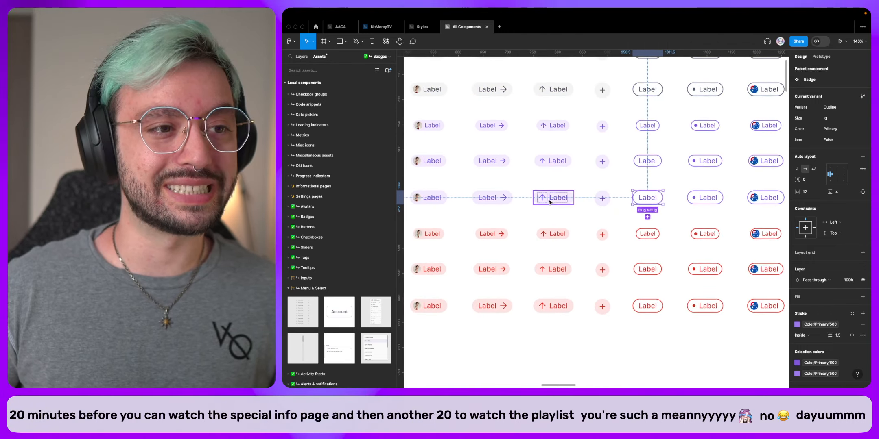
pyautogui.scroll(5, 560, 199)
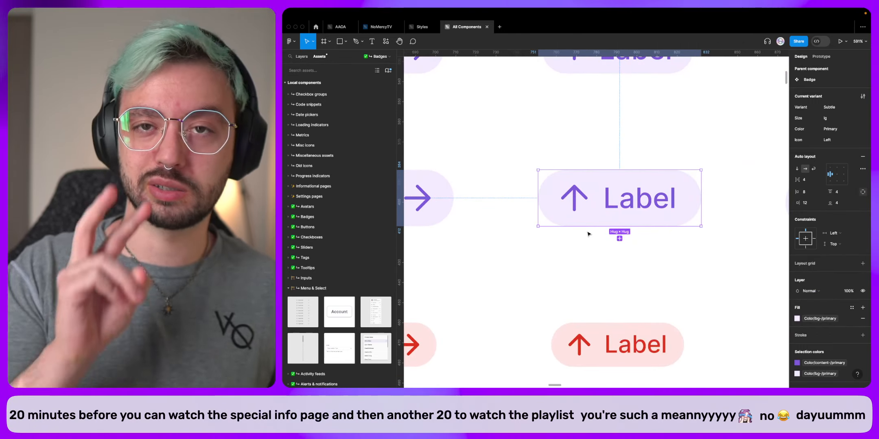
pyautogui.press('shift')
pyautogui.hotkey('shift', 'x')
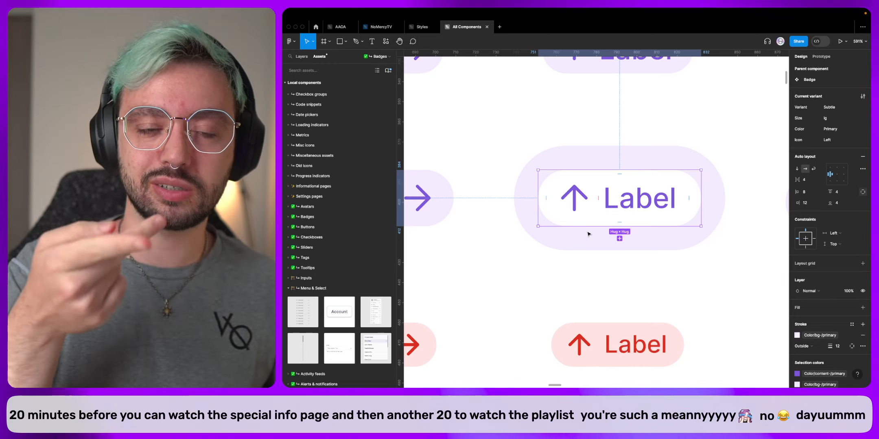
pyautogui.hotkey('shift', 'x')
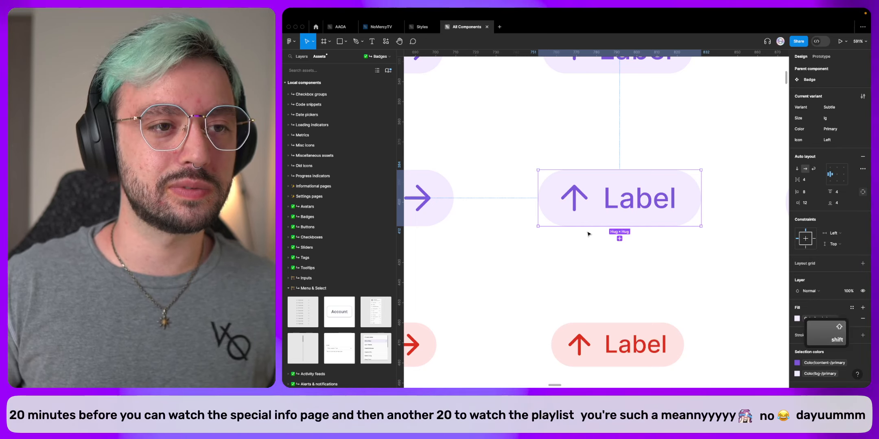
pyautogui.hotkey('shift', 'x')
pyautogui.hotkey('shift', 'x')
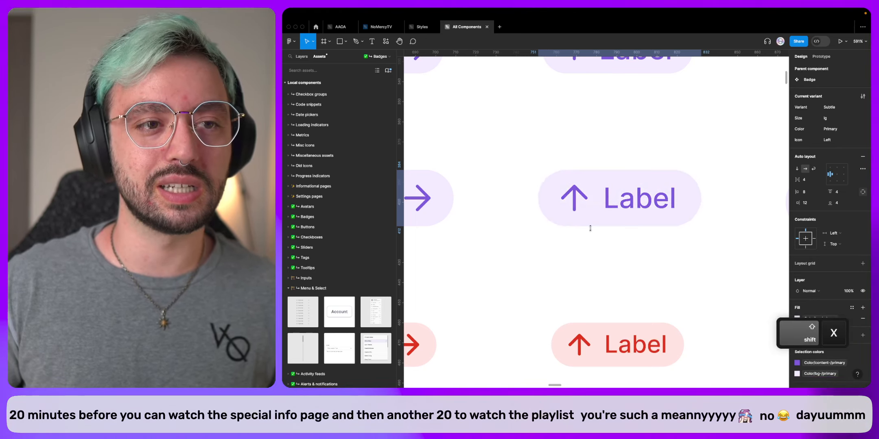
pyautogui.scroll(-6, 588, 235)
pyautogui.hscroll(3, 589, 234)
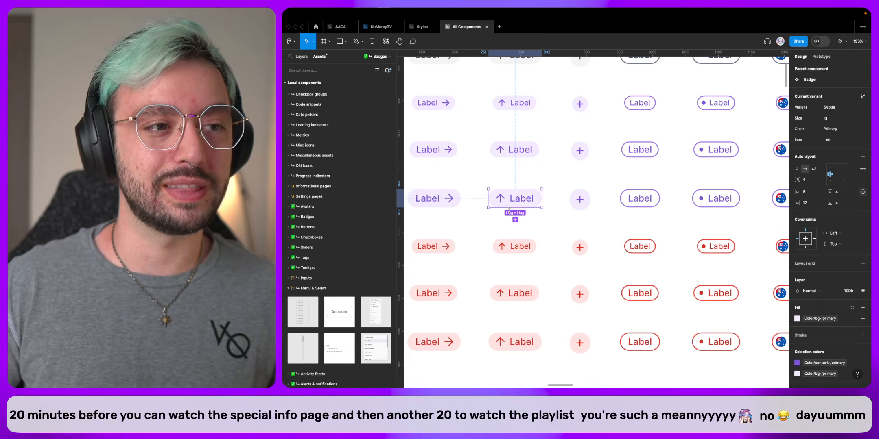
# Show the bg- color group of the Badges local variables and rename the collection's Value mode to Default.
pyautogui.scroll(-8, 509, 208)
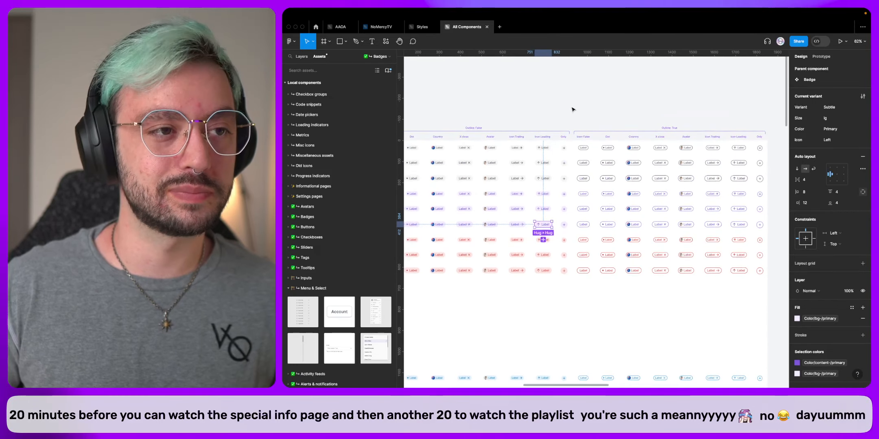
pyautogui.click(573, 108)
pyautogui.click(863, 100)
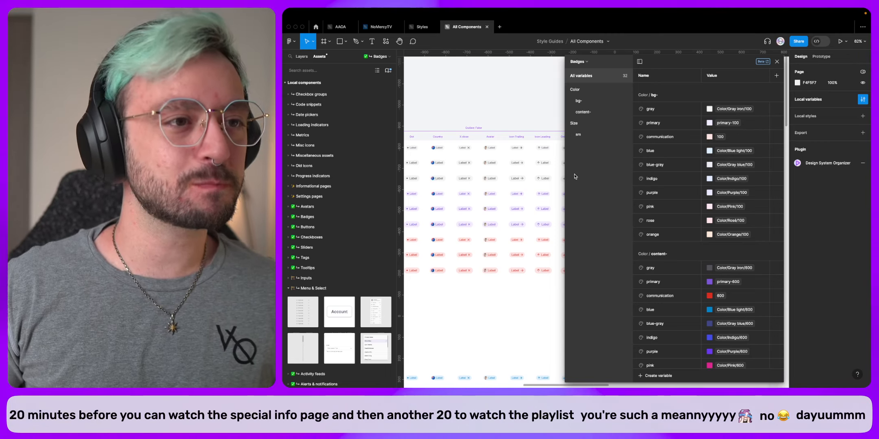
pyautogui.click(596, 102)
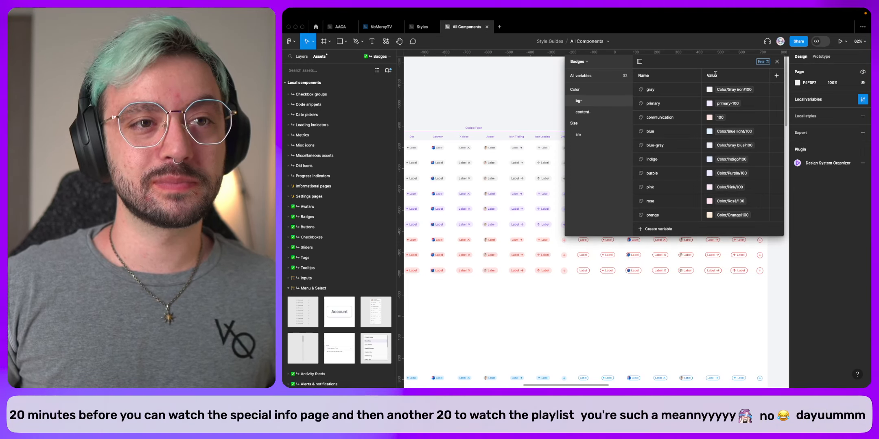
pyautogui.write('Def')
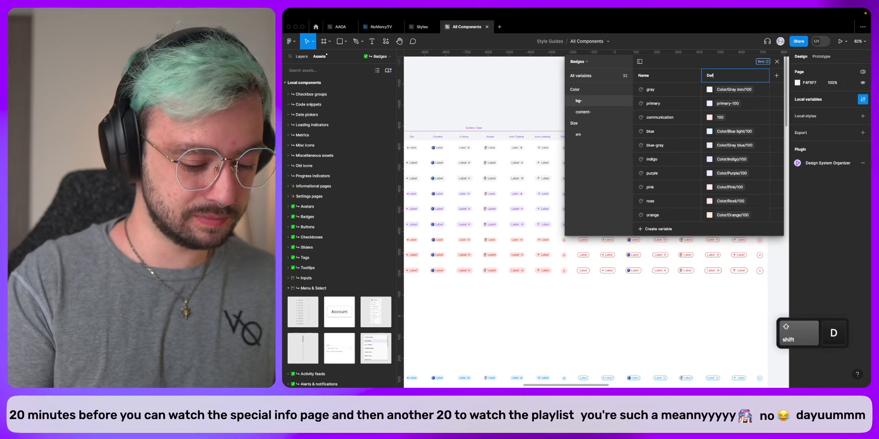
pyautogui.write('ault')
pyautogui.press('Return')
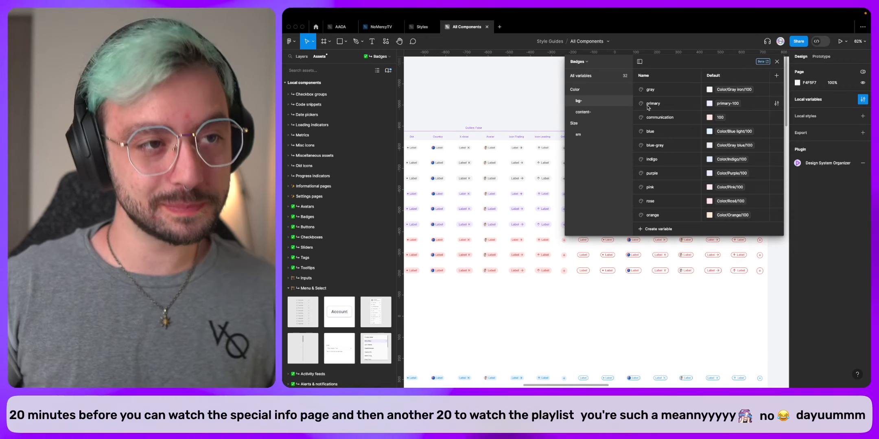
# Add a second mode named Outline to the Badges variable collection.
pyautogui.click(776, 76)
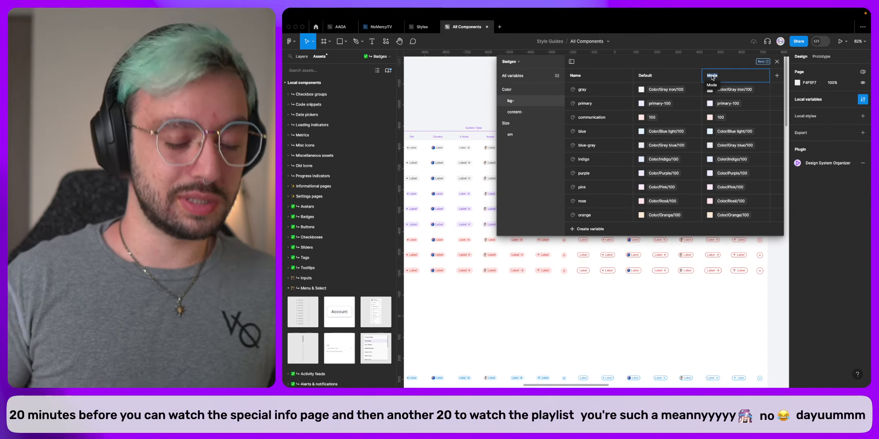
pyautogui.write('OU')
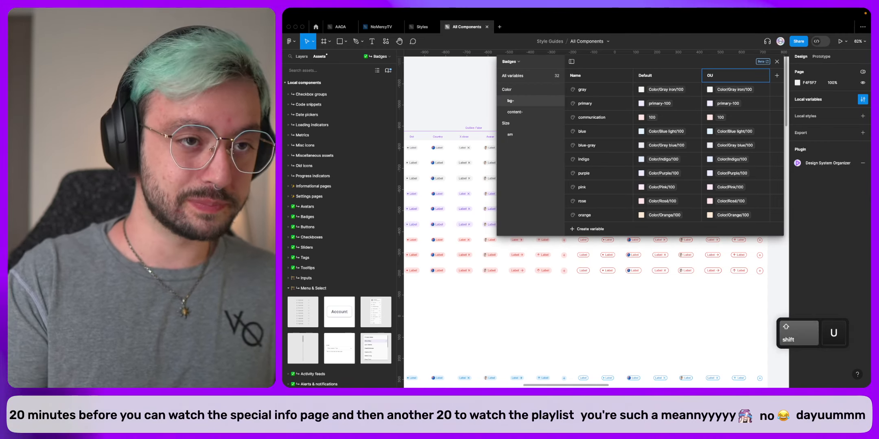
pyautogui.write('t')
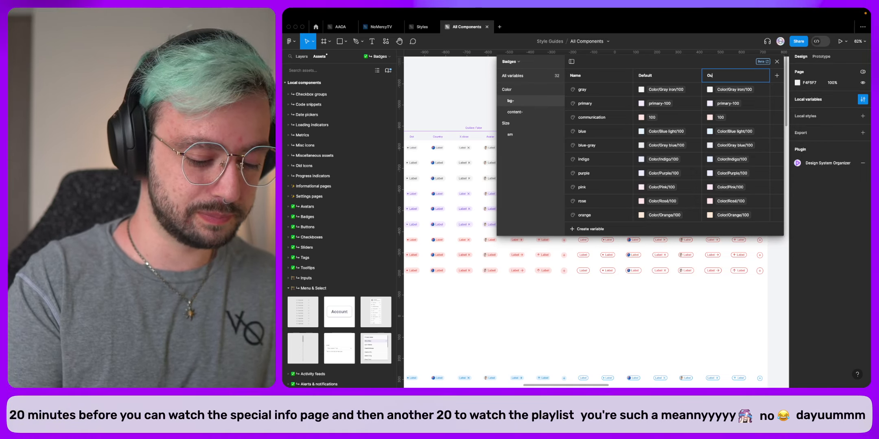
pyautogui.write('tline')
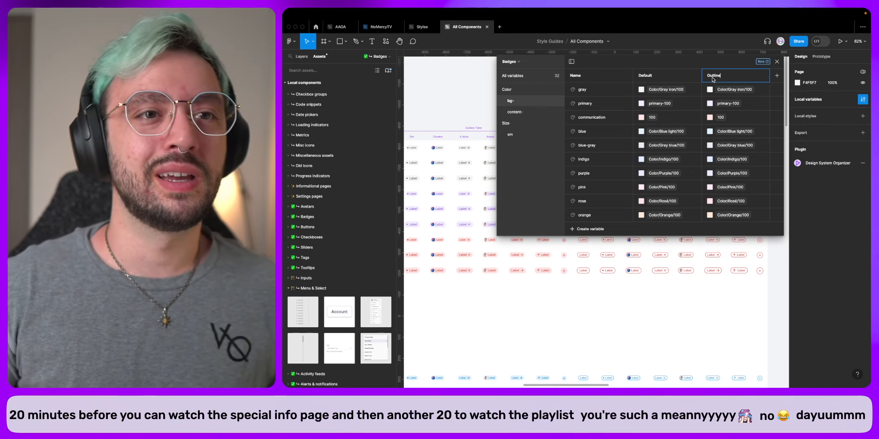
pyautogui.press('Return')
# In the bg- group, set the Outline values of gray to Color/Gray iron/500, primary to primary-500 and communication to Communication 500.
pyautogui.click(735, 90)
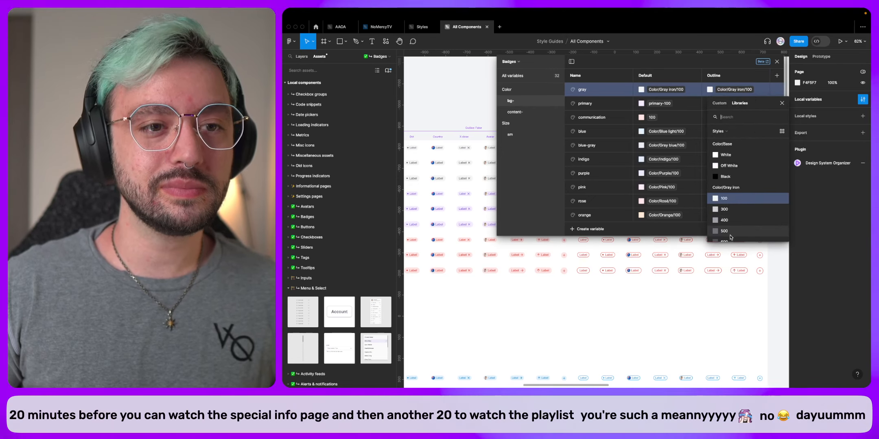
pyautogui.click(723, 231)
pyautogui.click(727, 104)
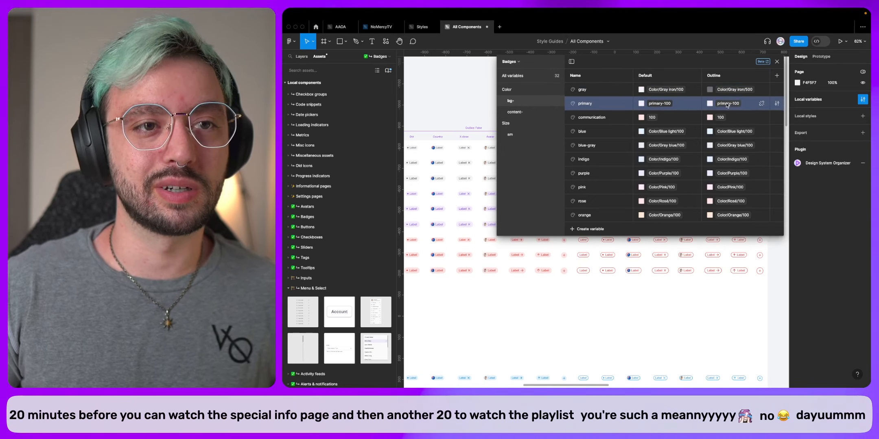
pyautogui.scroll(-1, 732, 246)
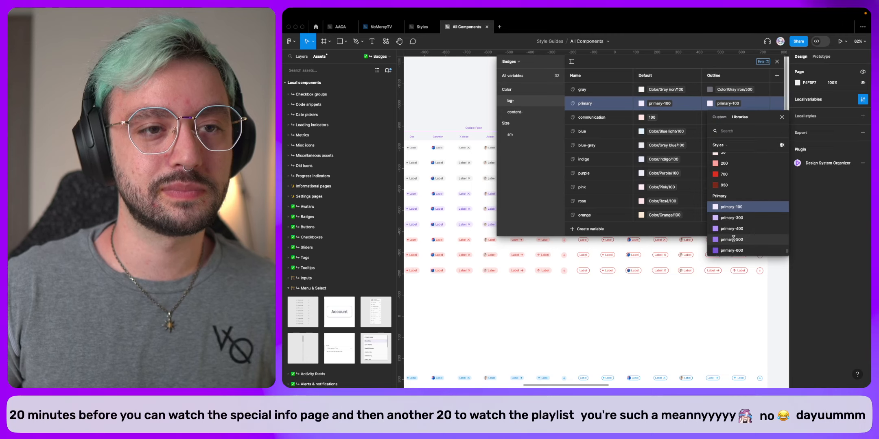
pyautogui.click(734, 239)
pyautogui.click(721, 118)
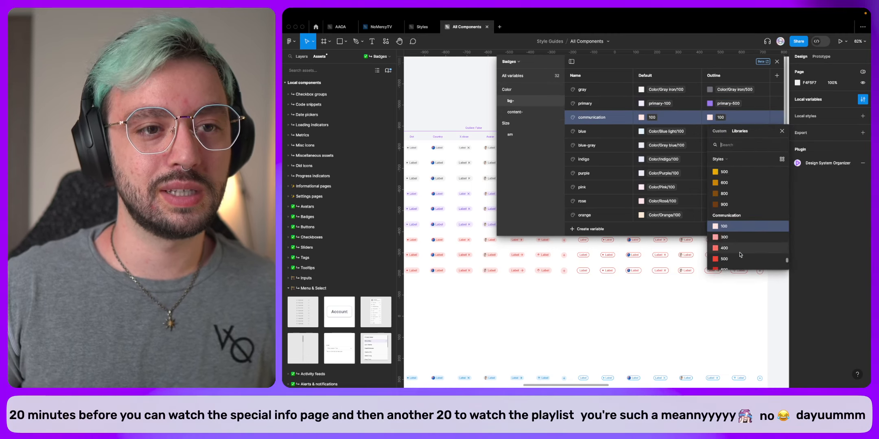
pyautogui.click(724, 259)
# Set the bg- Outline values of blue to Color/Blue light/500, blue-gray to Color/Gray blue/500 and indigo to Color/Indigo/500.
pyautogui.click(728, 131)
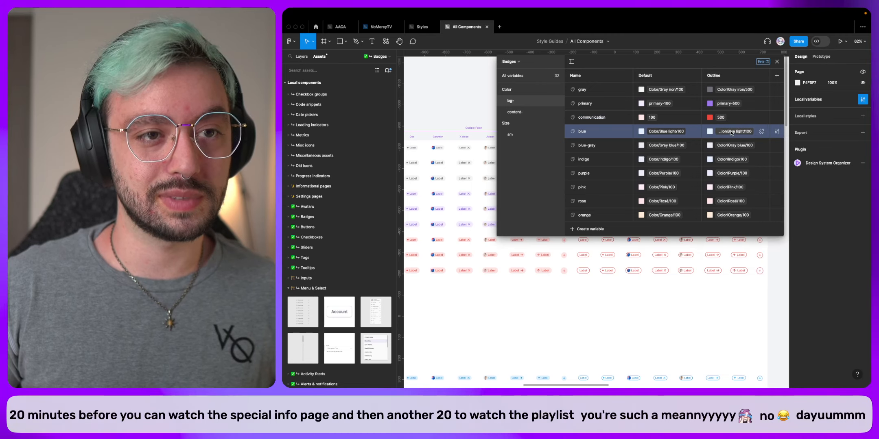
pyautogui.click(724, 273)
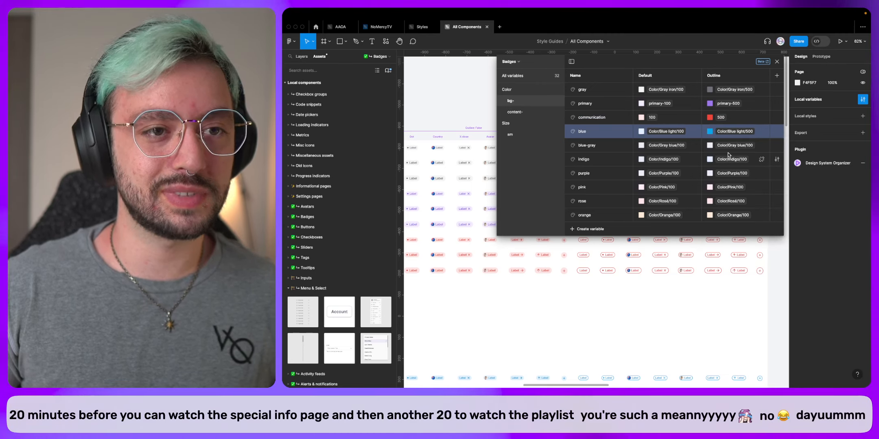
pyautogui.click(730, 145)
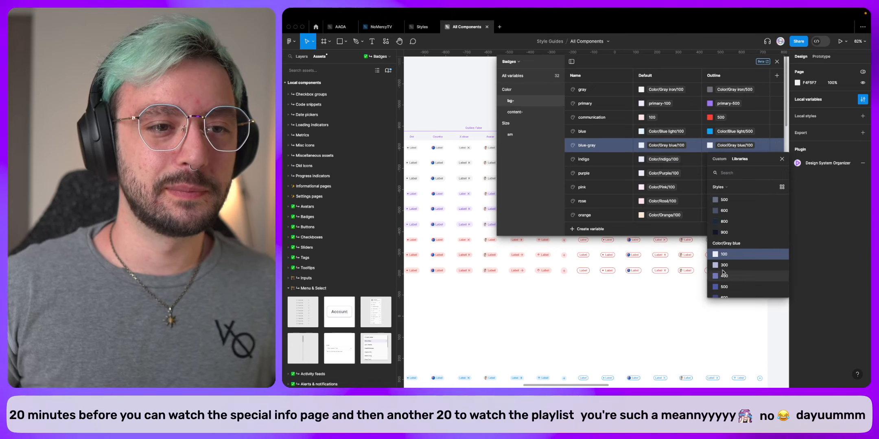
pyautogui.click(724, 287)
pyautogui.click(727, 161)
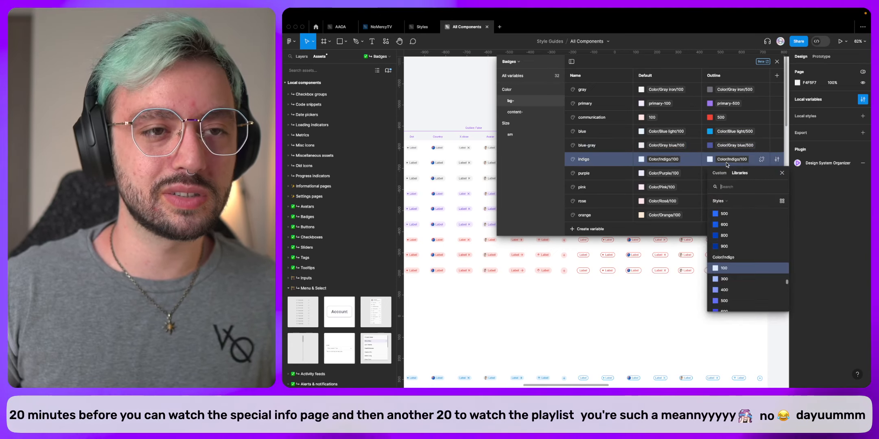
pyautogui.click(743, 301)
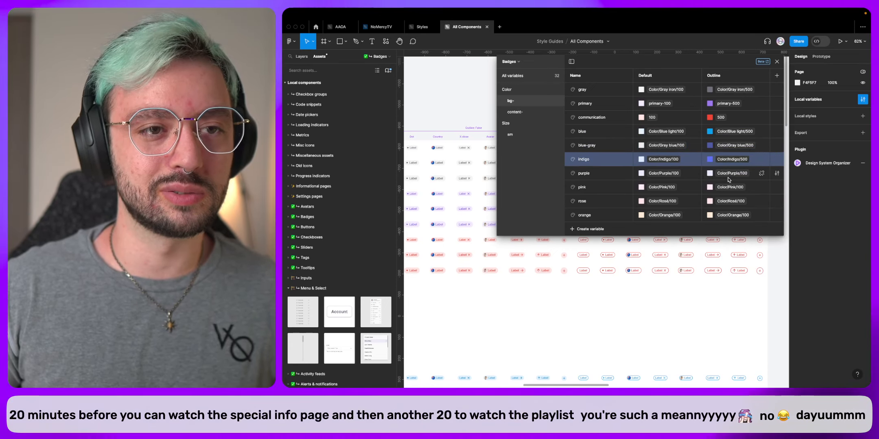
# Set the bg- Outline values of purple, pink, rose and orange to the 500 shades of their own colors, and open the content- group.
pyautogui.click(728, 174)
pyautogui.click(729, 315)
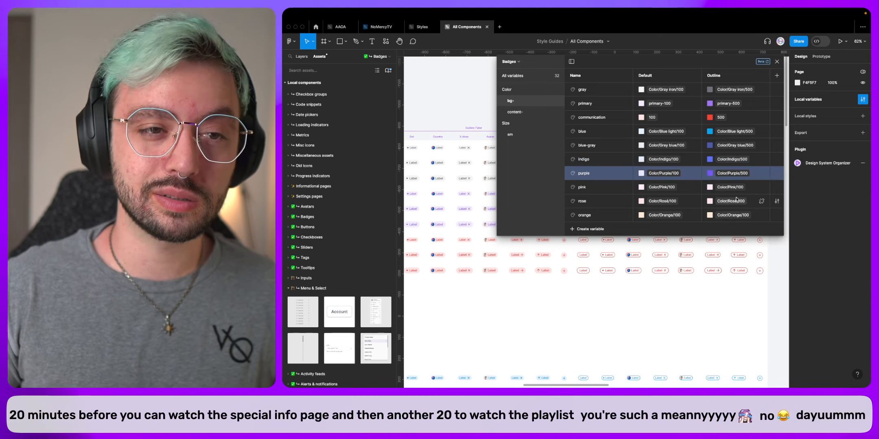
pyautogui.click(732, 187)
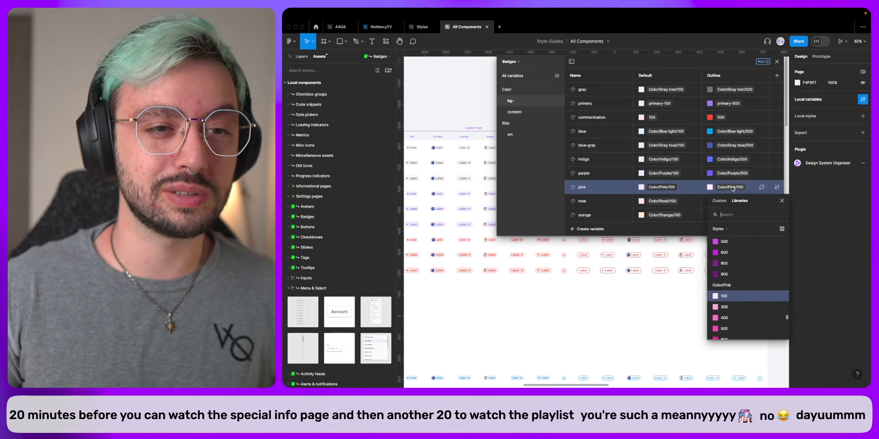
pyautogui.click(725, 329)
pyautogui.click(731, 201)
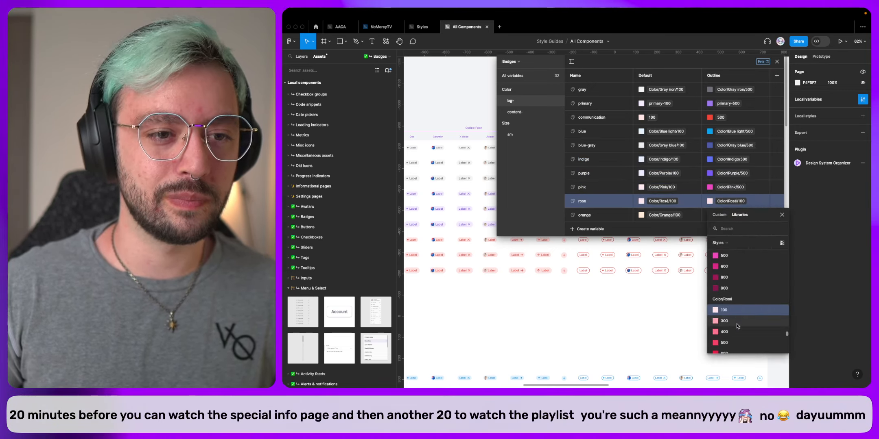
pyautogui.click(741, 344)
pyautogui.click(732, 217)
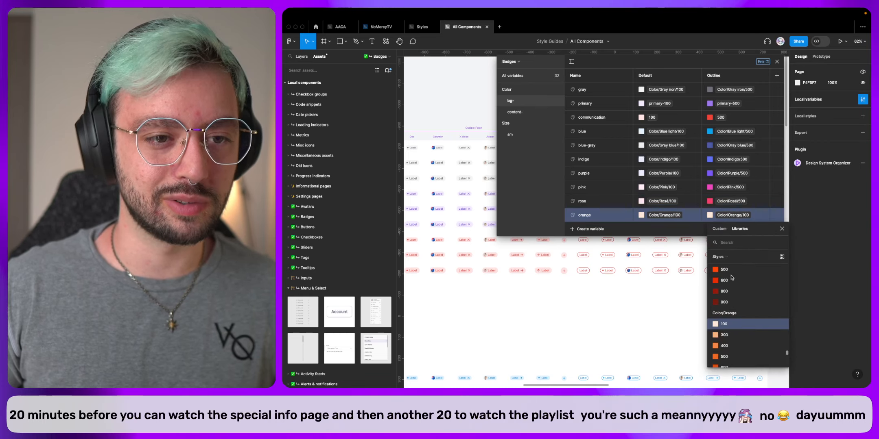
pyautogui.click(724, 357)
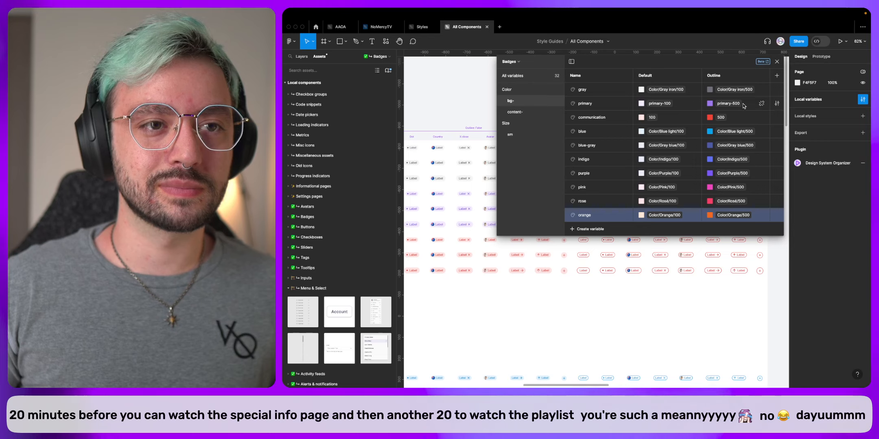
pyautogui.click(515, 112)
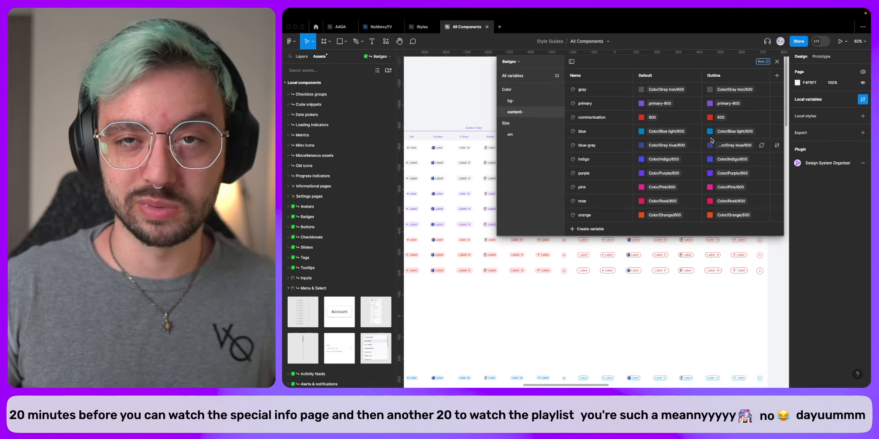
# Check the sm size variables in the Default and Outline modes, and close the variables table.
pyautogui.click(529, 134)
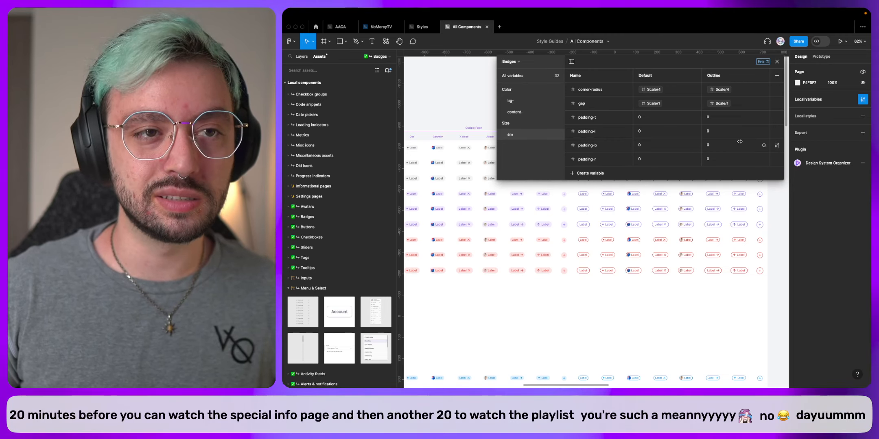
pyautogui.click(776, 63)
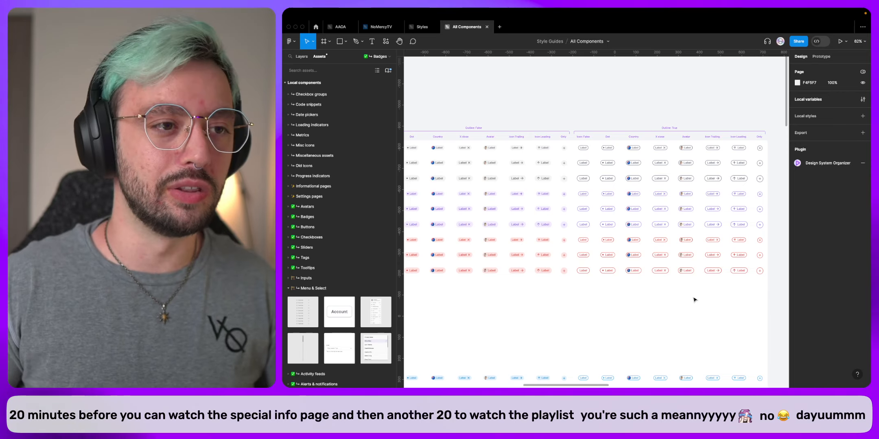
# Try swapping the fill and stroke on all Subtle variants of the Badge component set.
pyautogui.scroll(-3, 693, 300)
pyautogui.hscroll(-3, 693, 300)
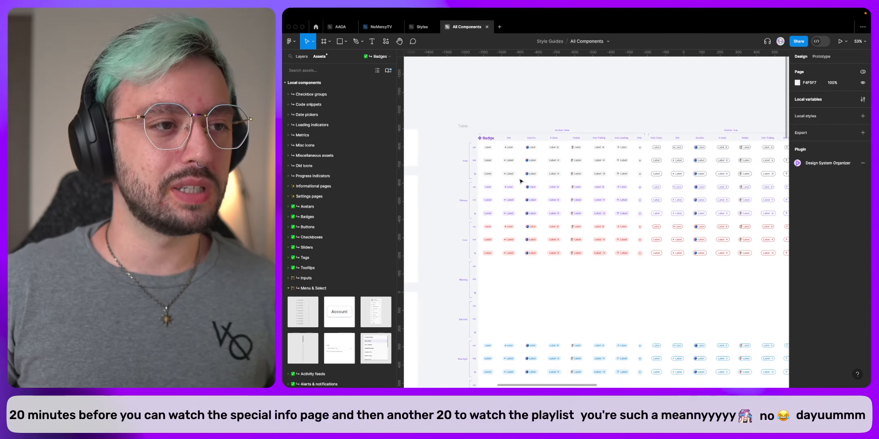
pyautogui.click(487, 139)
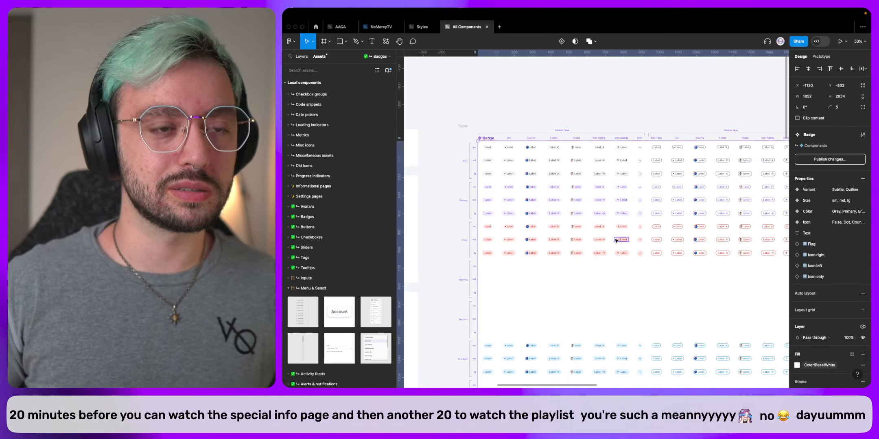
pyautogui.moveTo(447, 109); pyautogui.dragTo(654, 332)
pyautogui.scroll(-4, 652, 358)
pyautogui.scroll(-5, 635, 356)
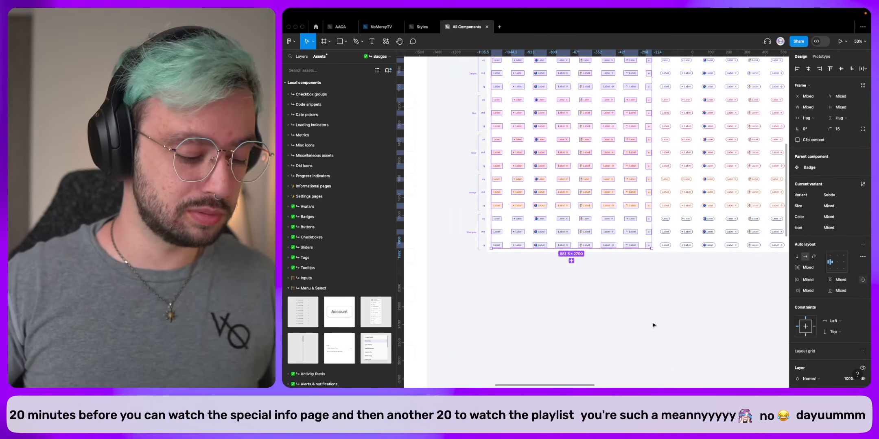
pyautogui.hotkey('shift', 'x')
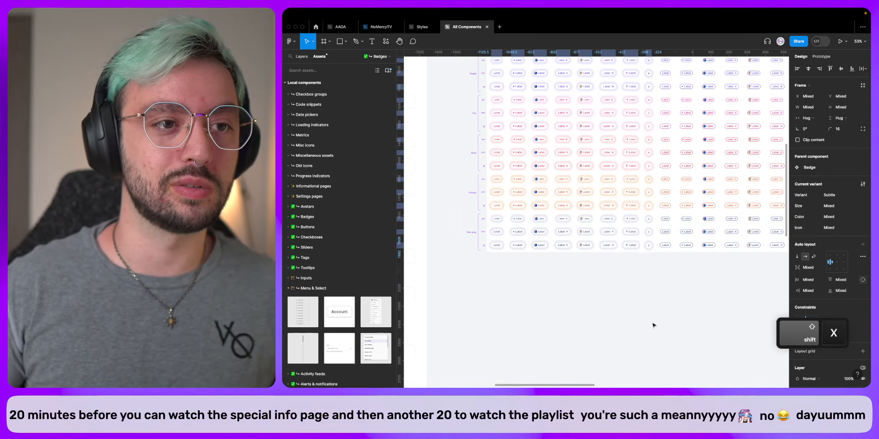
# Try an outside stroke width of 1 on the selected Subtle badges.
pyautogui.scroll(2, 648, 224)
pyautogui.scroll(5, 648, 224)
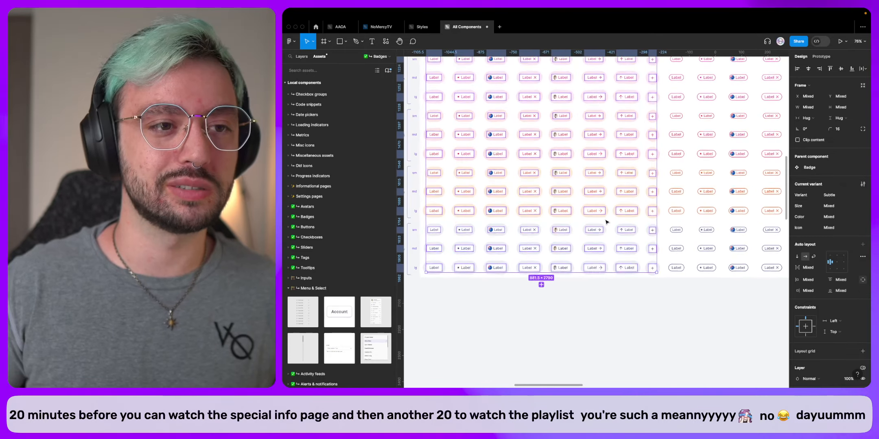
pyautogui.scroll(-3, 832, 324)
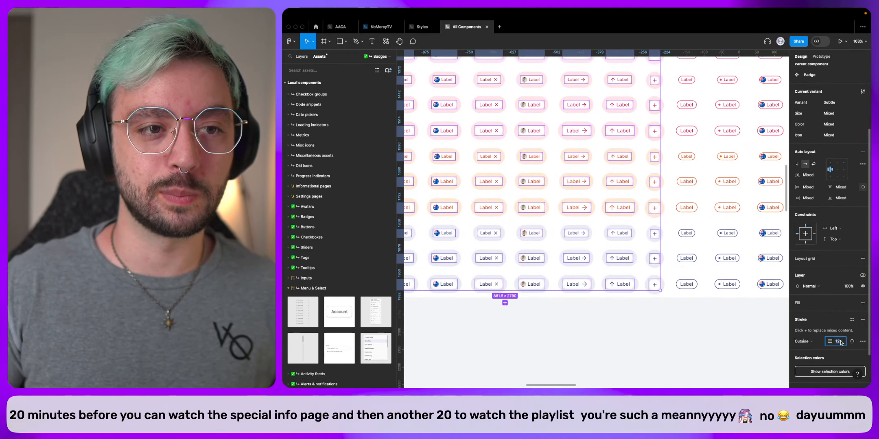
pyautogui.scroll(10, 704, 226)
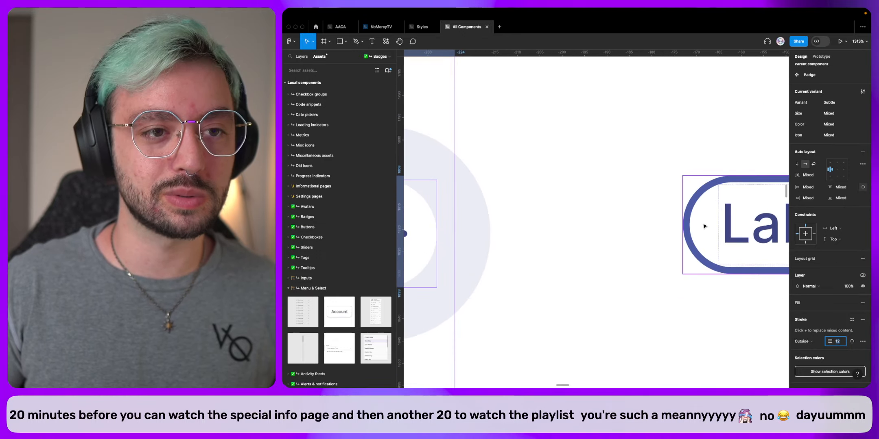
pyautogui.write('1')
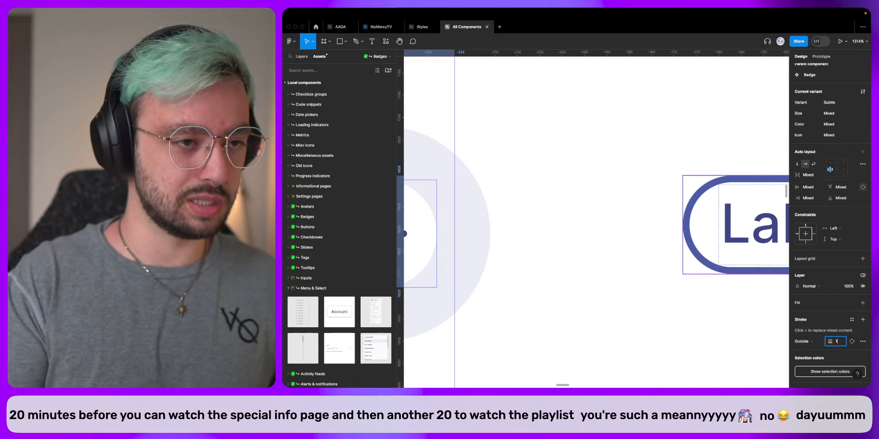
pyautogui.press('Return')
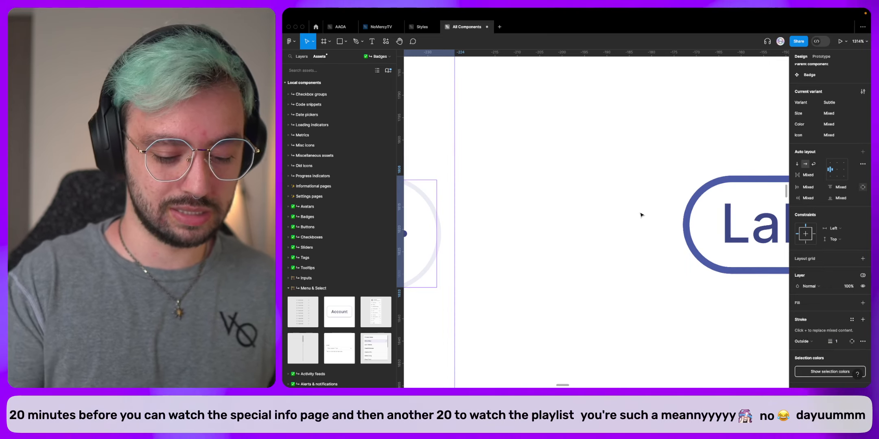
# Show the pixel grid and try a stroke width of 1.5 on the selected Subtle badges.
pyautogui.press('super+apostrophe')
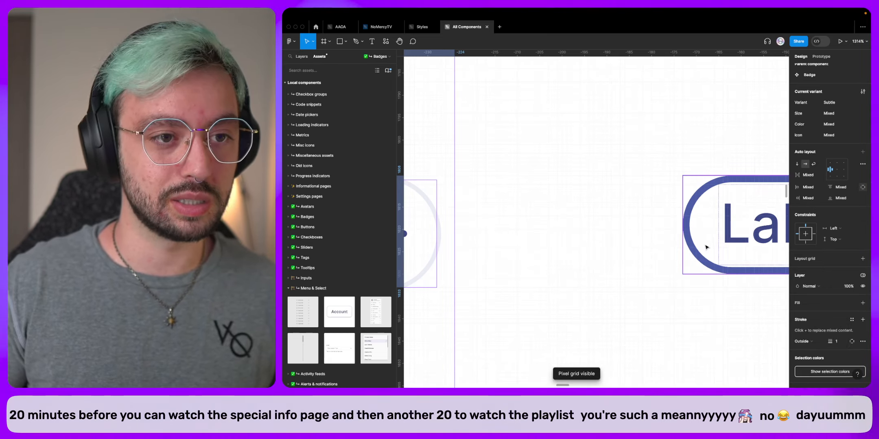
pyautogui.click(836, 341)
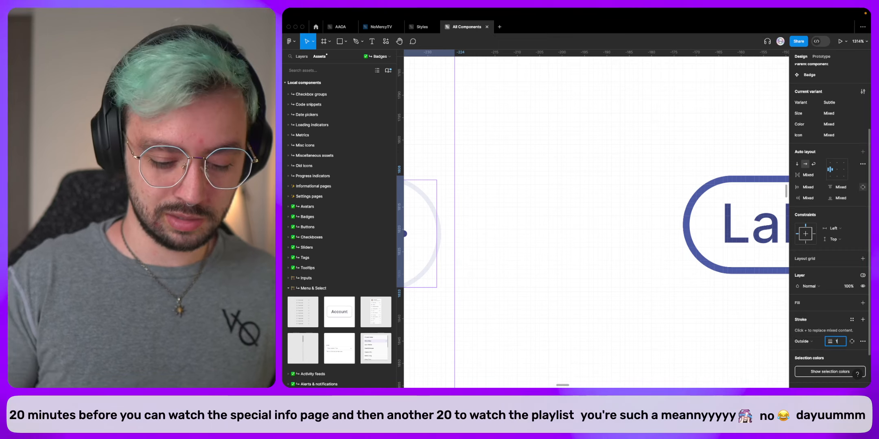
pyautogui.press('Return')
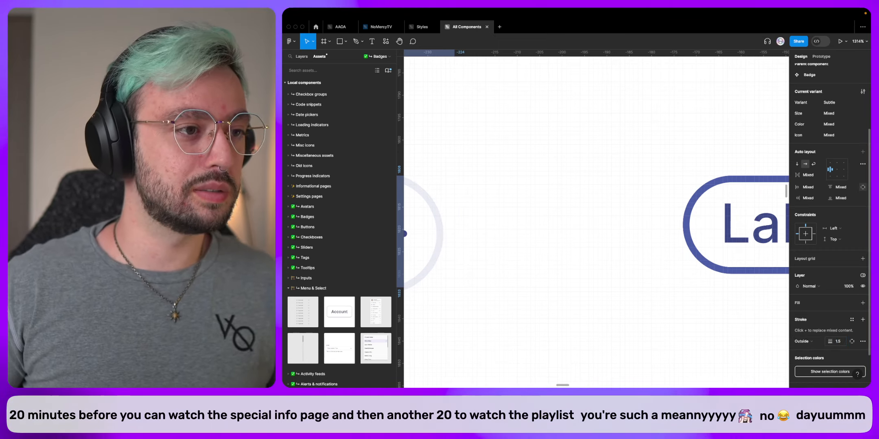
# Undo the stroke width changes and the fill-stroke swap on the Subtle badges, and clear the selection.
pyautogui.scroll(-15, 611, 231)
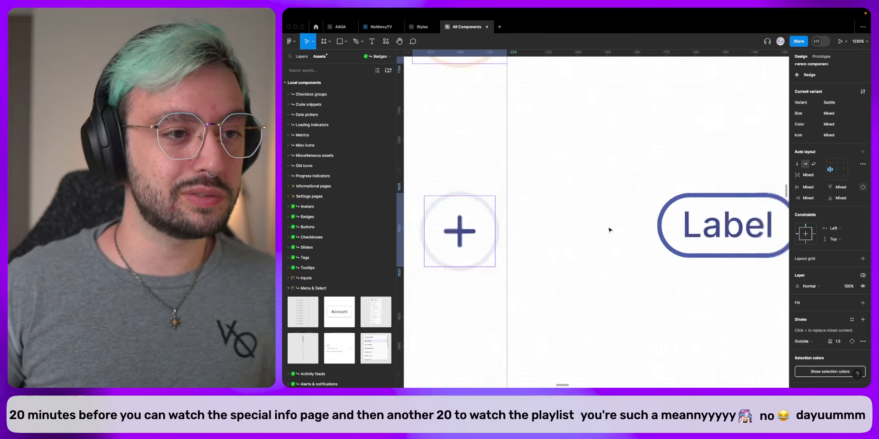
pyautogui.hscroll(-5, 618, 251)
pyautogui.scroll(2, 618, 251)
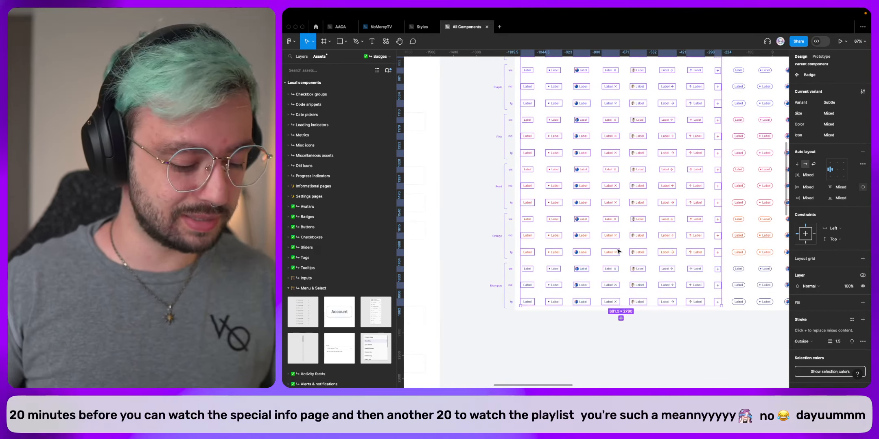
pyautogui.hotkey('ctrl', 'z')
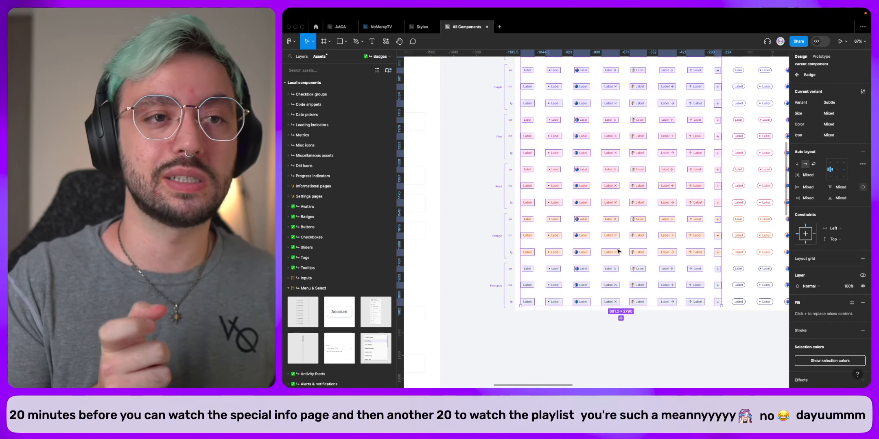
pyautogui.click(707, 329)
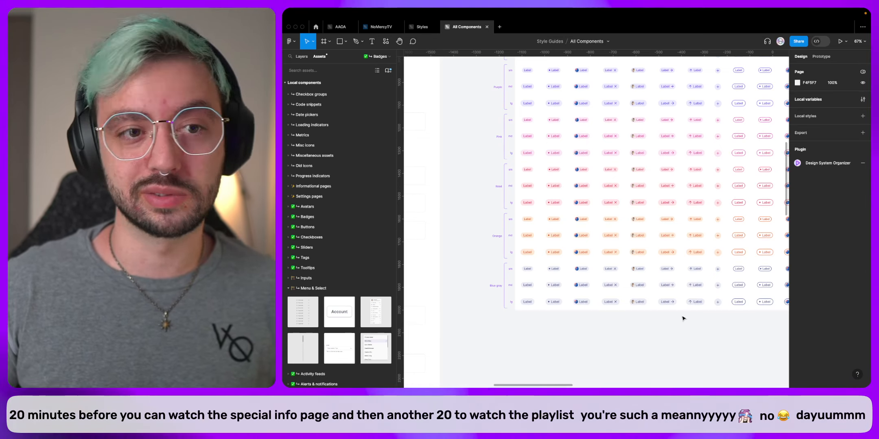
# Delete all Outline variants from the Badge component set, keeping only the Subtle ones.
pyautogui.scroll(-10, 683, 318)
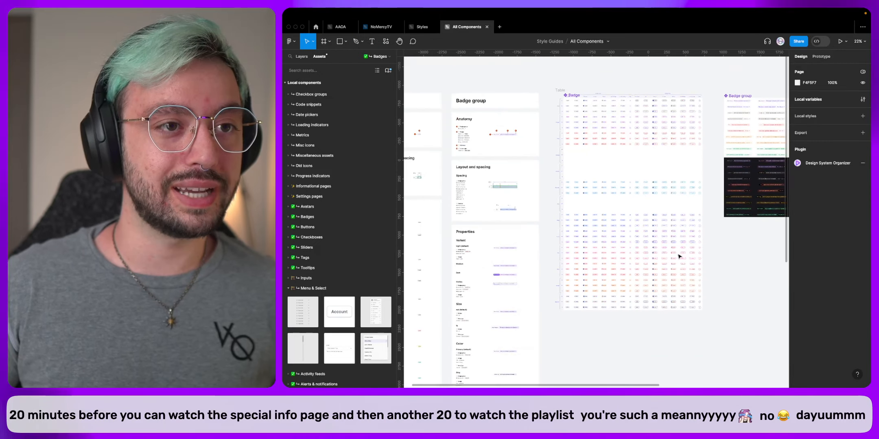
pyautogui.hscroll(1, 680, 256)
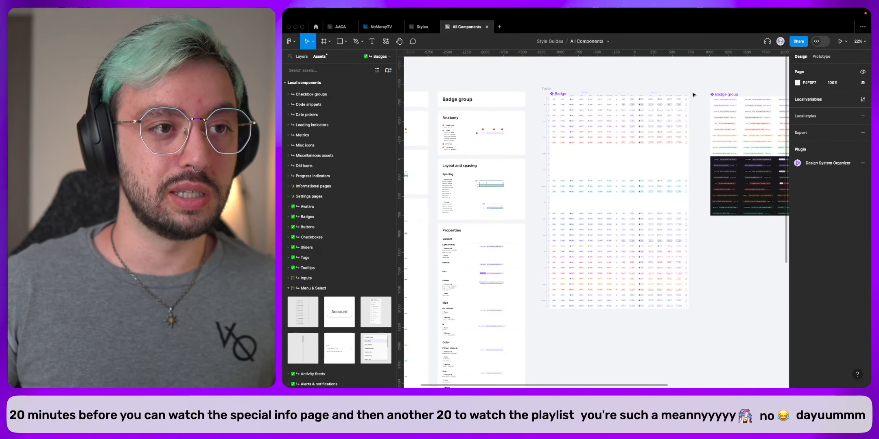
pyautogui.moveTo(693, 95); pyautogui.dragTo(622, 354)
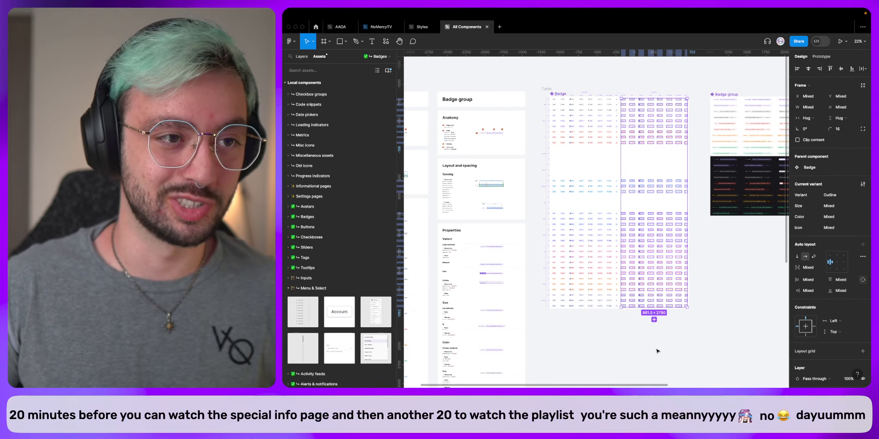
pyautogui.press('Delete')
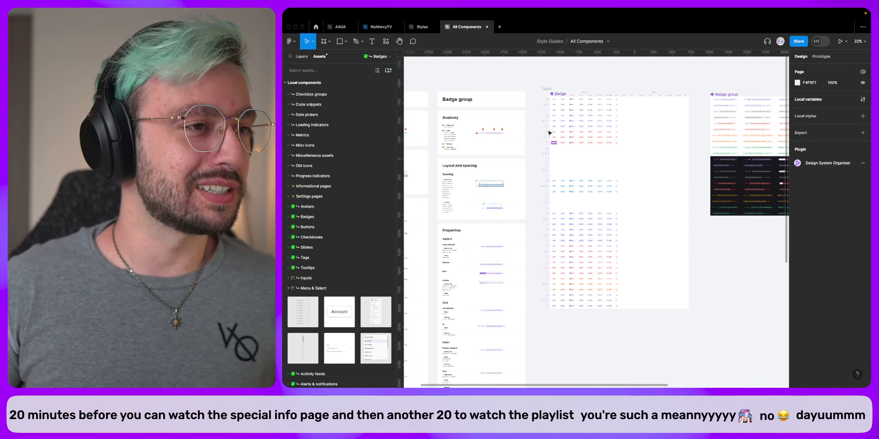
# Show the layer list with its layers collapsed, and delete the locked Table frame behind the Badge component set.
pyautogui.hotkey('alt', '1')
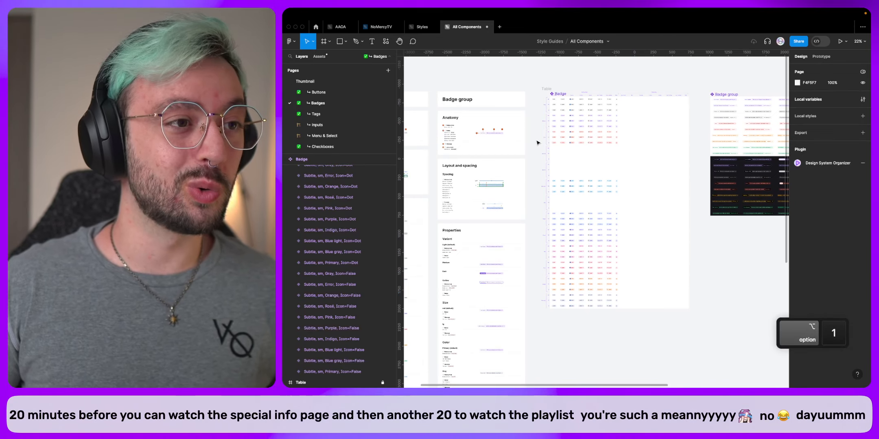
pyautogui.click(553, 94)
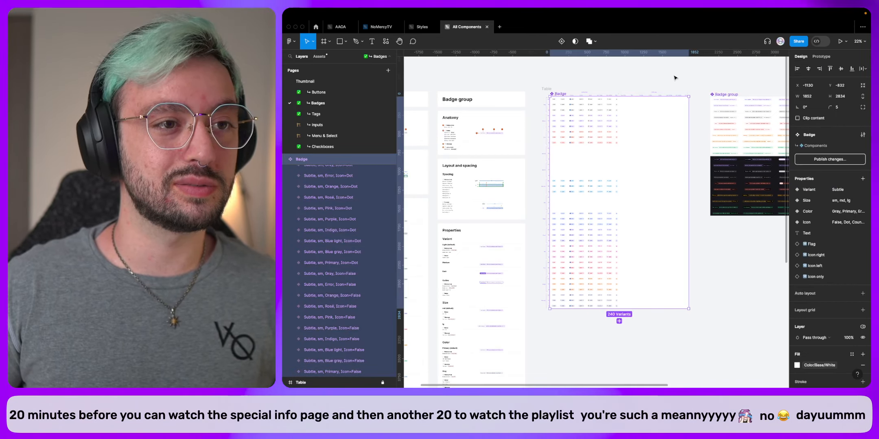
pyautogui.click(548, 89)
pyautogui.hotkey('alt', 'l')
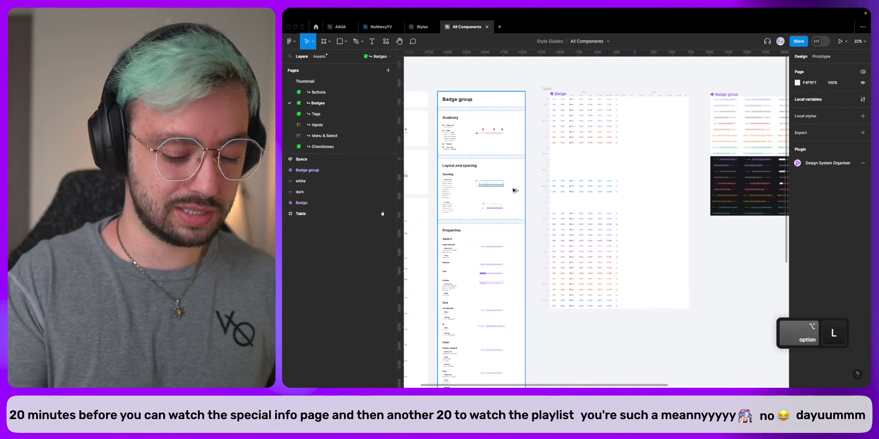
pyautogui.click(305, 214)
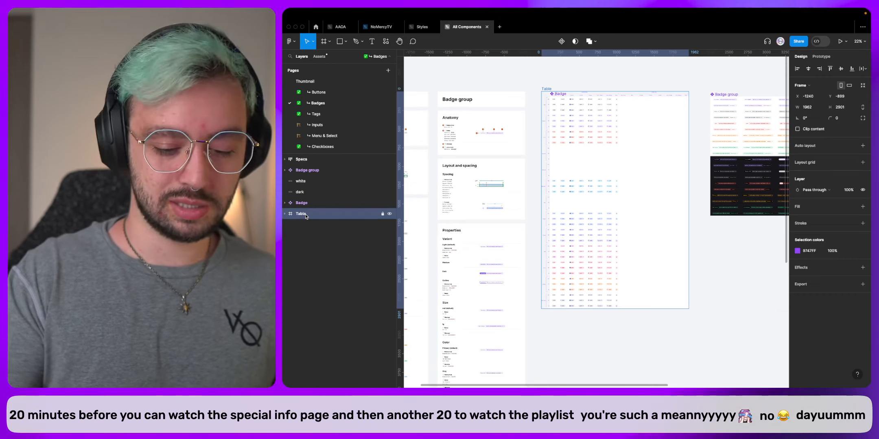
pyautogui.press('Delete')
# Remove the Color/Base/White fill from the Badge component set.
pyautogui.click(564, 94)
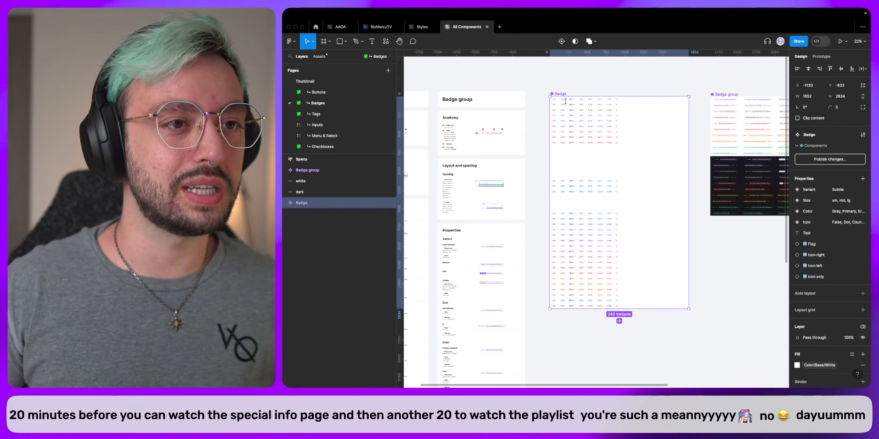
pyautogui.scroll(-2, 863, 328)
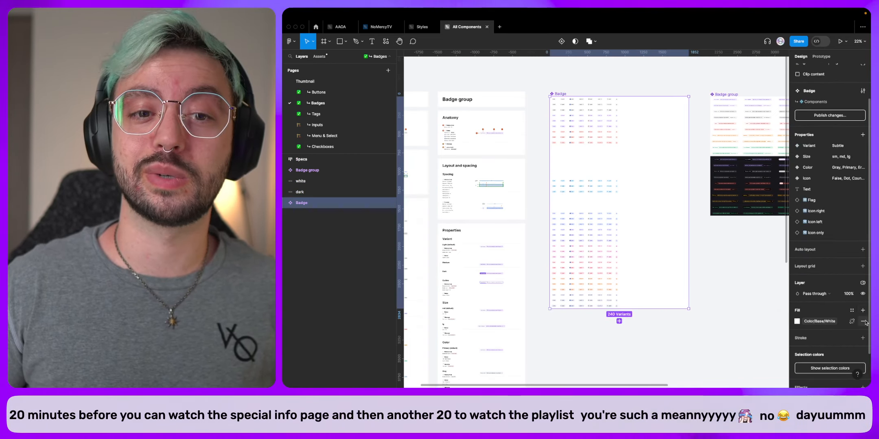
pyautogui.click(862, 322)
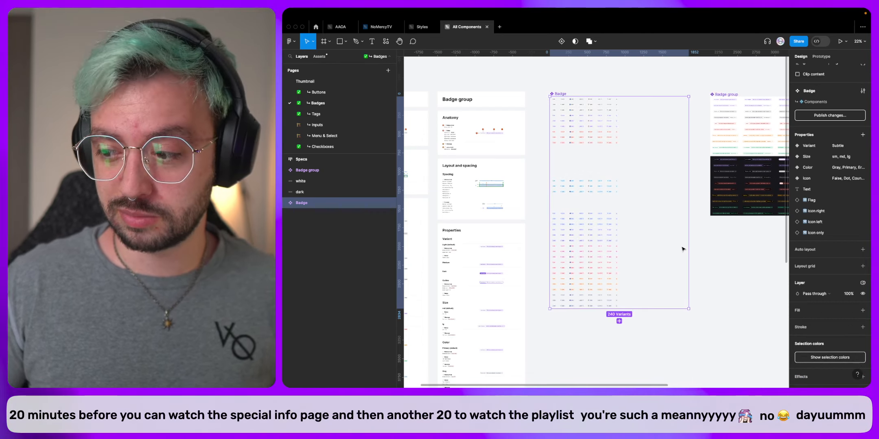
# Generate an embedded Propstar table for the Badge component set.
pyautogui.press('super+p')
pyautogui.write('props')
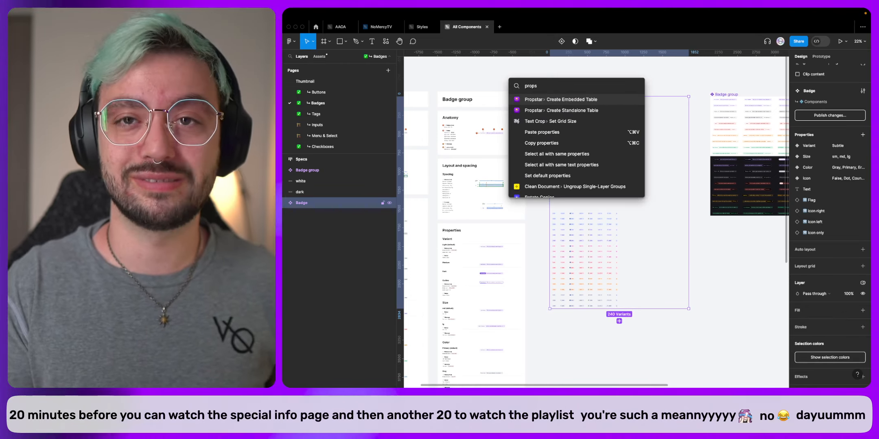
pyautogui.press('Escape')
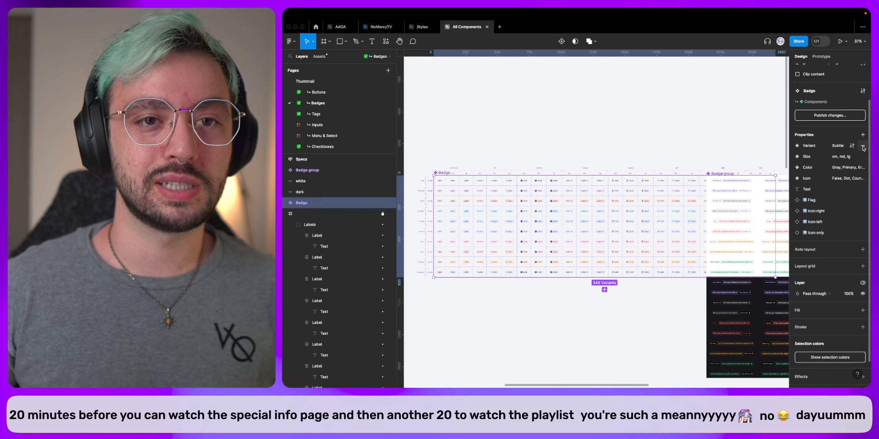
# Remove the Variant property from the Badge component set and delete the generated table frame.
pyautogui.click(863, 147)
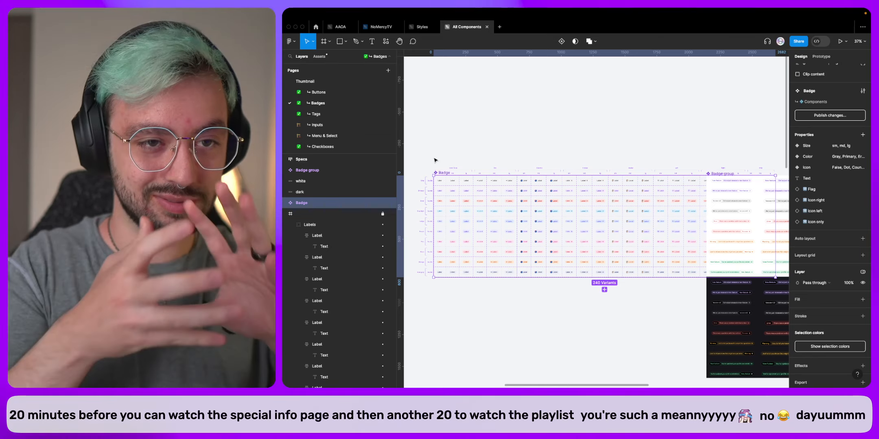
pyautogui.click(328, 215)
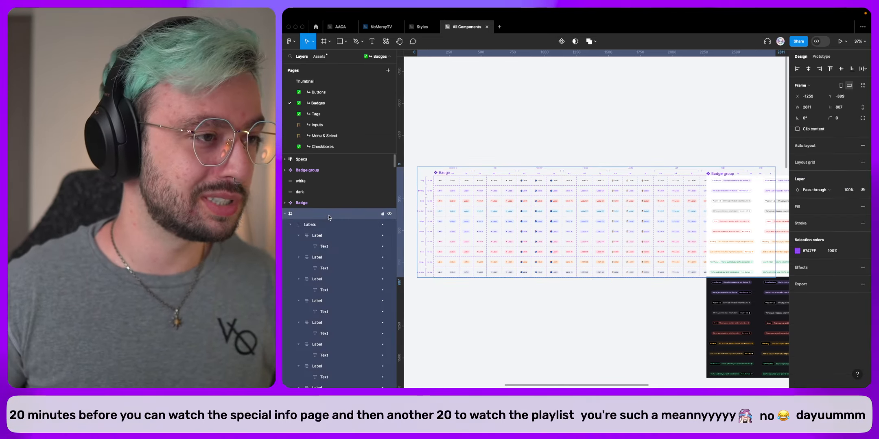
pyautogui.press('Delete')
# Rebuild the Propstar table for the Badge component set, with colors as columns and icon types and sizes as rows.
pyautogui.click(440, 174)
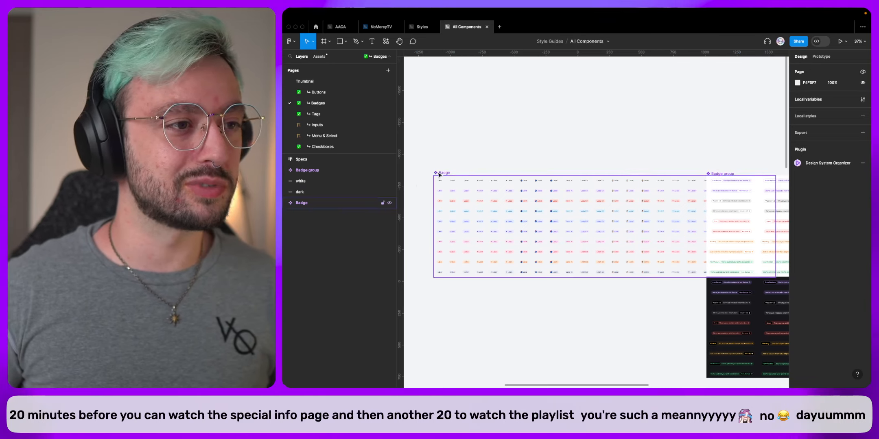
pyautogui.press('alt+super+p')
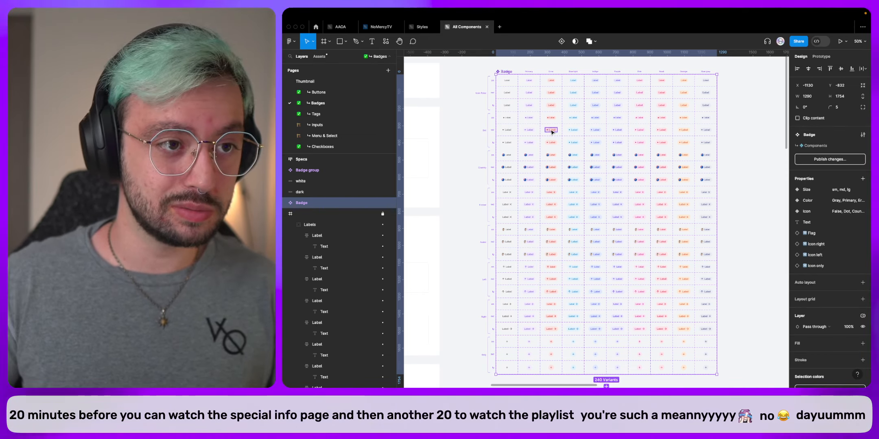
# Try the Badges collection's Outline mode on the Badge component set with each variant's fill and stroke swapped, and undo the swap.
pyautogui.click(862, 316)
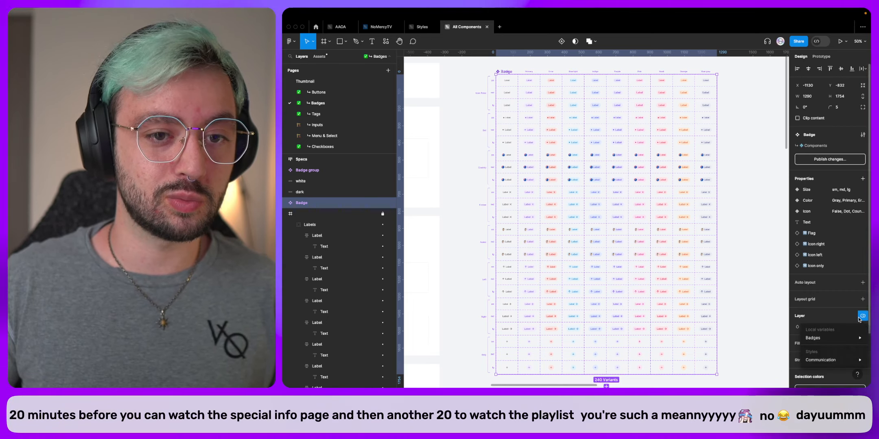
pyautogui.moveTo(840, 339)
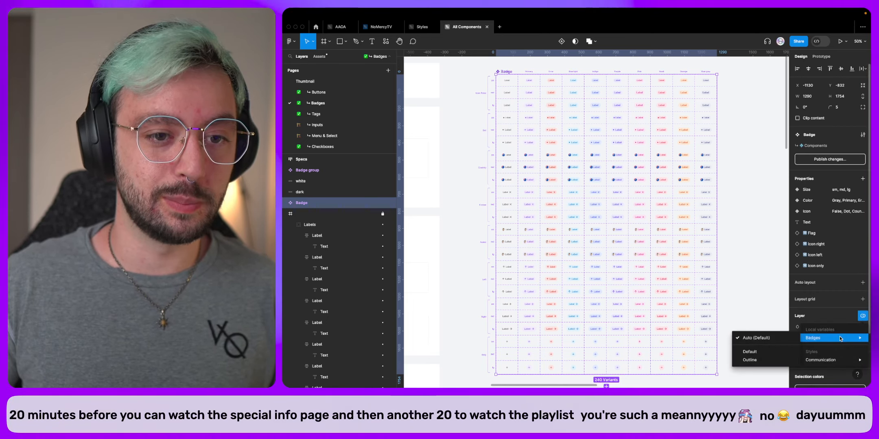
pyautogui.click(755, 359)
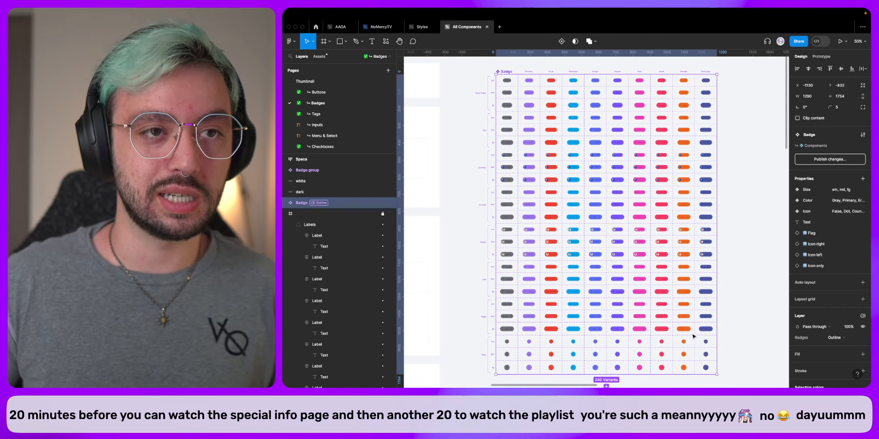
pyautogui.press('Return')
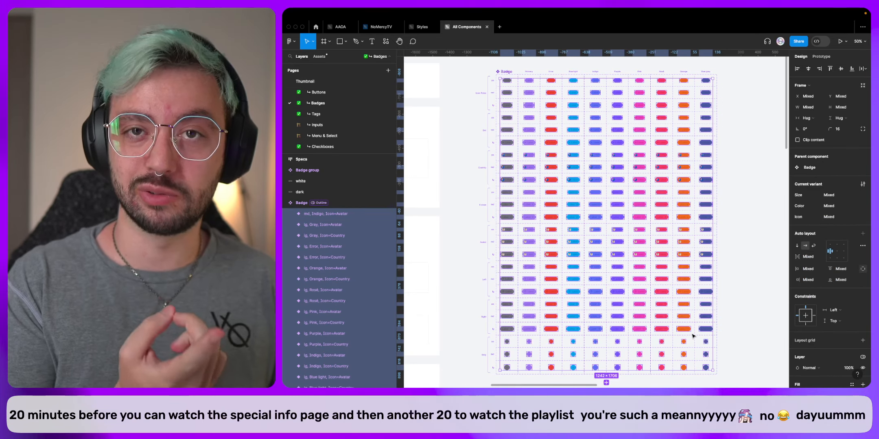
pyautogui.hotkey('shift', 'x')
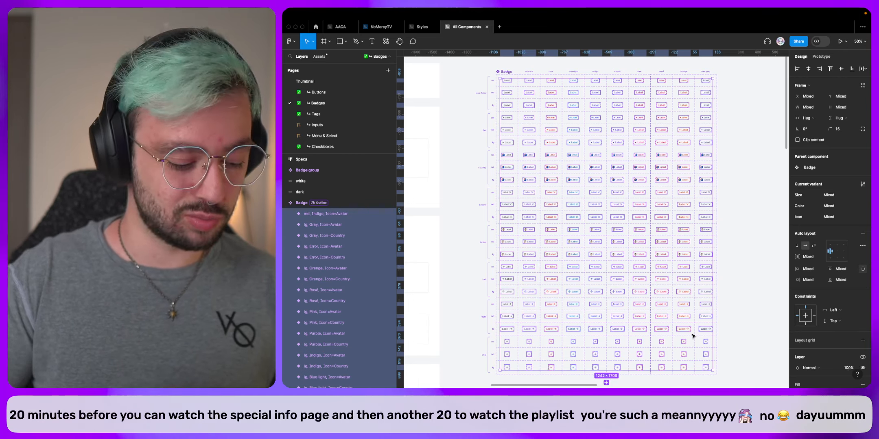
pyautogui.press('super+z')
pyautogui.press('super+z')
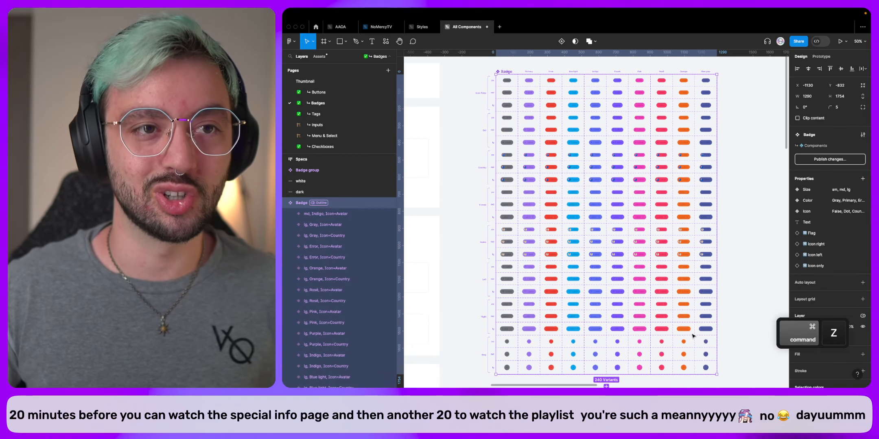
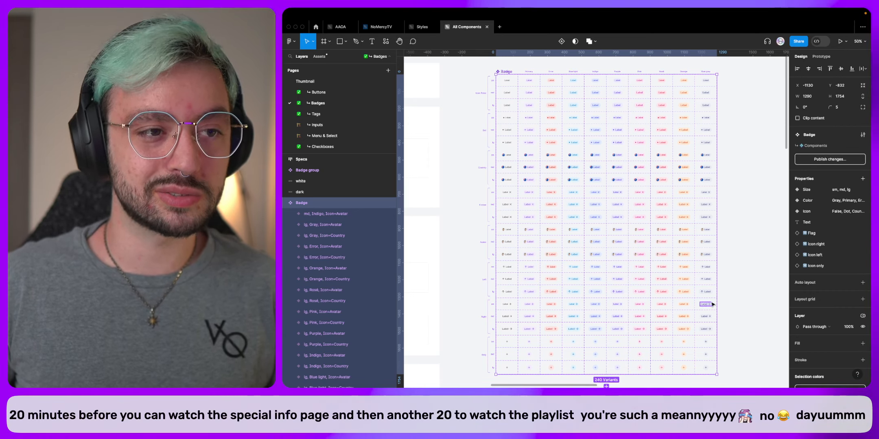
# Delete all the X close icon variants, in every color and size, from the Badge component set.
pyautogui.scroll(5, 576, 205)
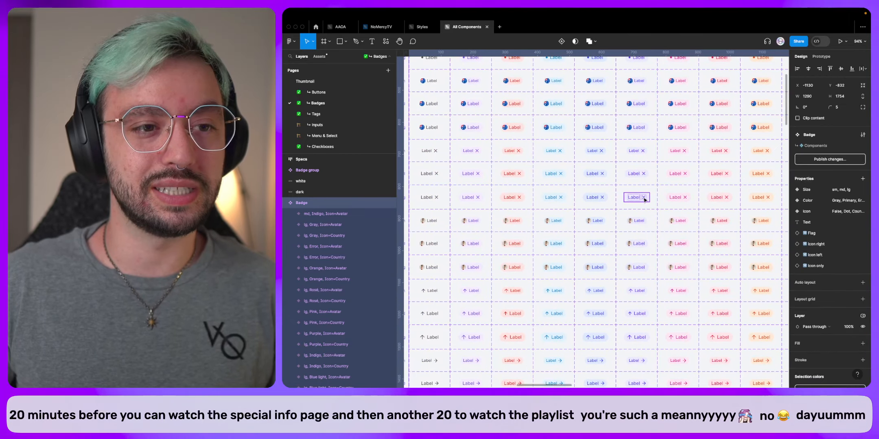
pyautogui.scroll(-5, 644, 199)
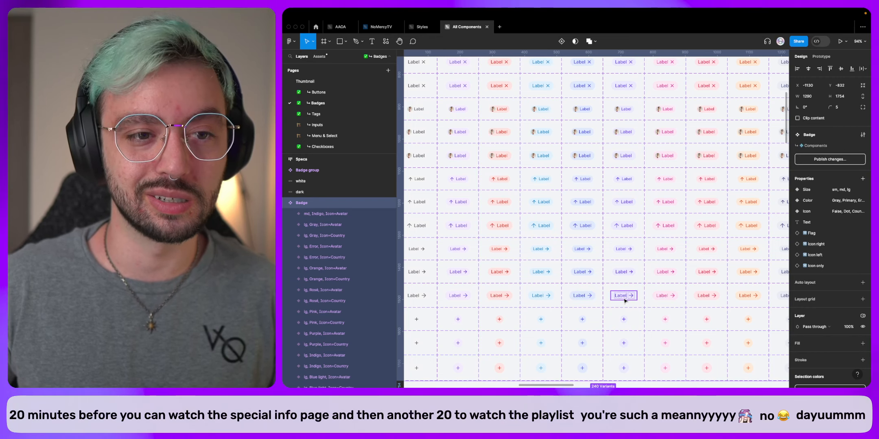
pyautogui.scroll(-3, 624, 302)
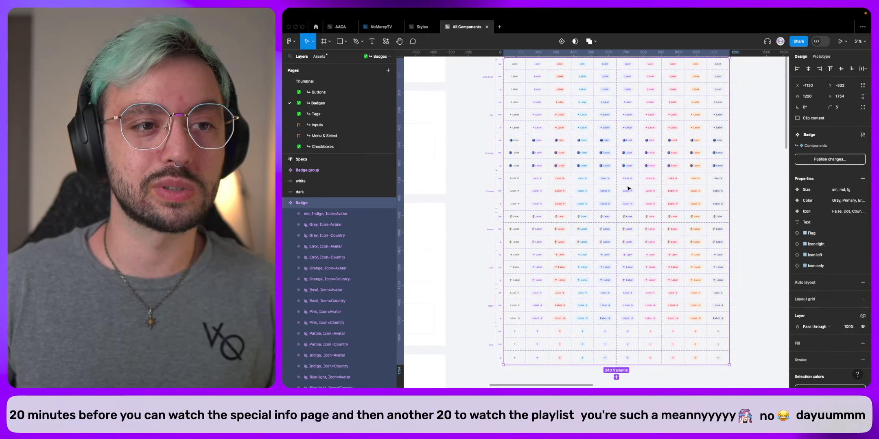
pyautogui.scroll(5, 631, 320)
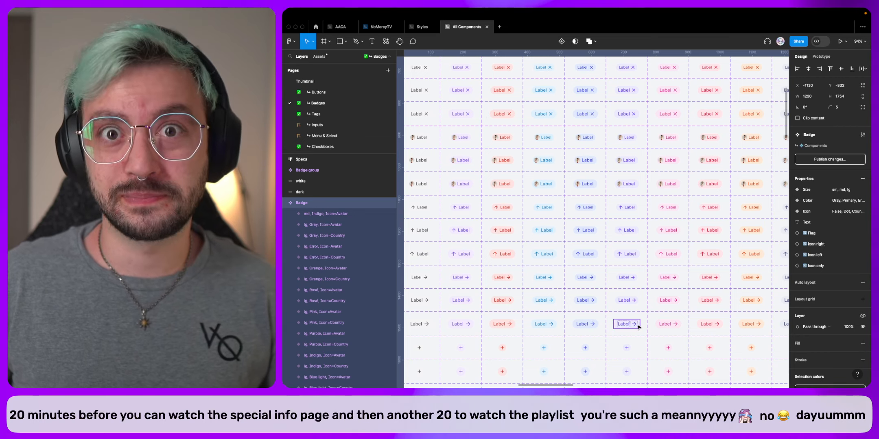
pyautogui.scroll(-5, 636, 326)
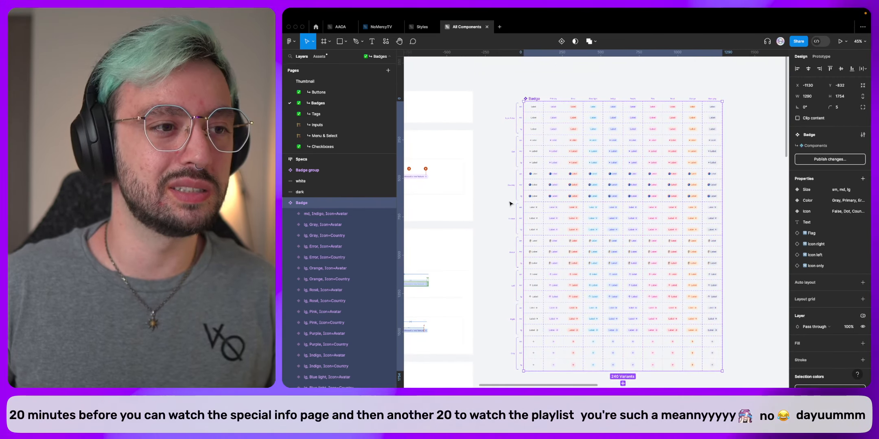
pyautogui.moveTo(509, 201); pyautogui.dragTo(737, 240)
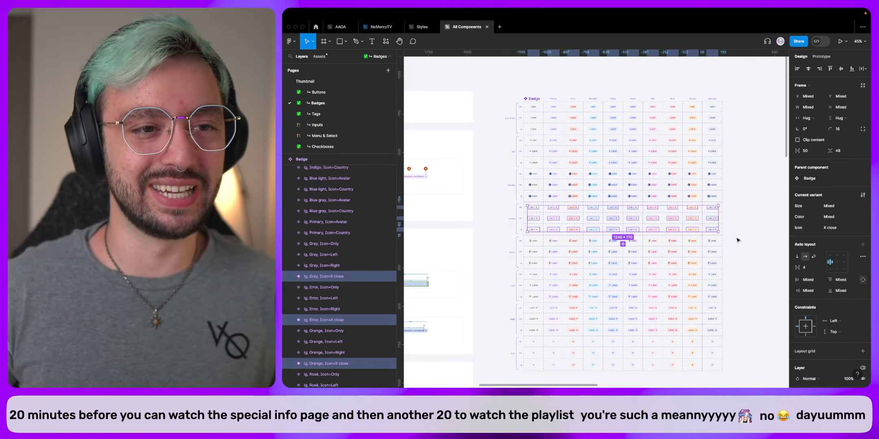
pyautogui.press('Delete')
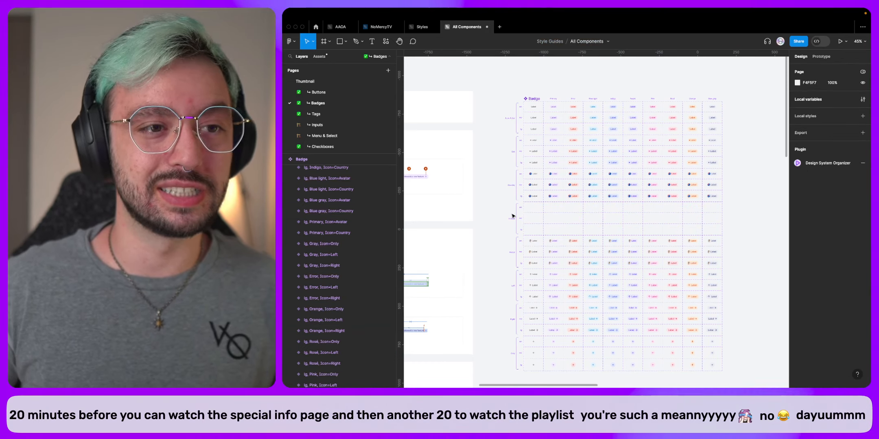
# Add the local Avatar component to the preferred values of the Badge component set's Flag instance swap property.
pyautogui.scroll(3, 570, 187)
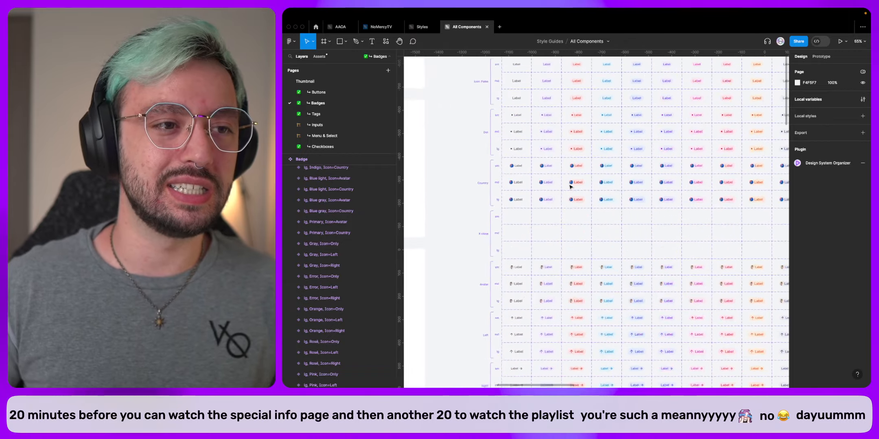
pyautogui.scroll(5, 571, 186)
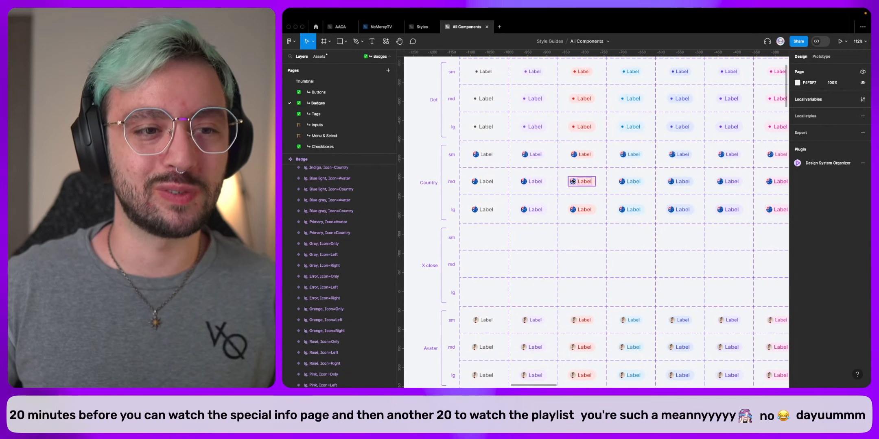
pyautogui.doubleClick(571, 210)
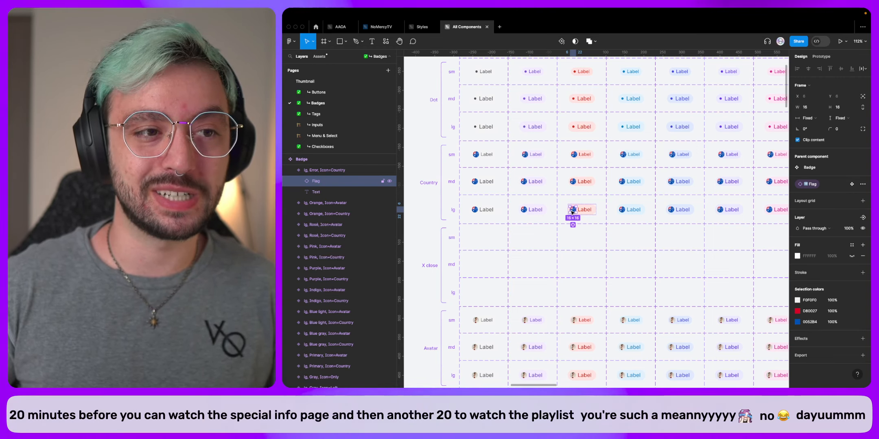
pyautogui.click(815, 187)
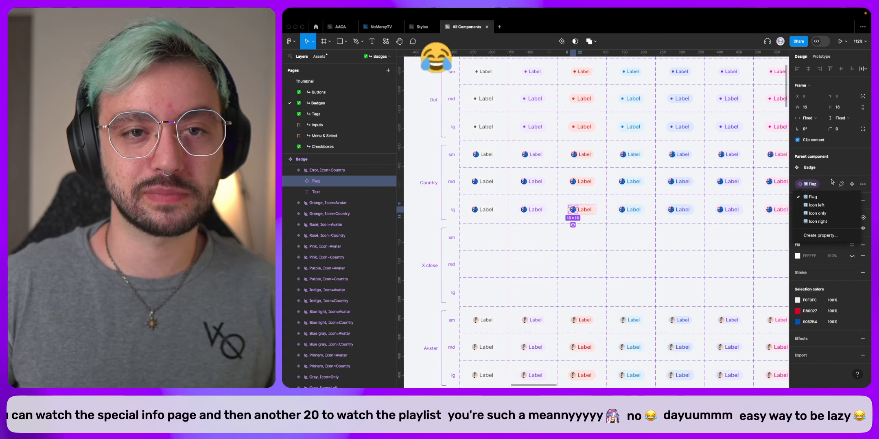
pyautogui.click(820, 235)
pyautogui.click(828, 188)
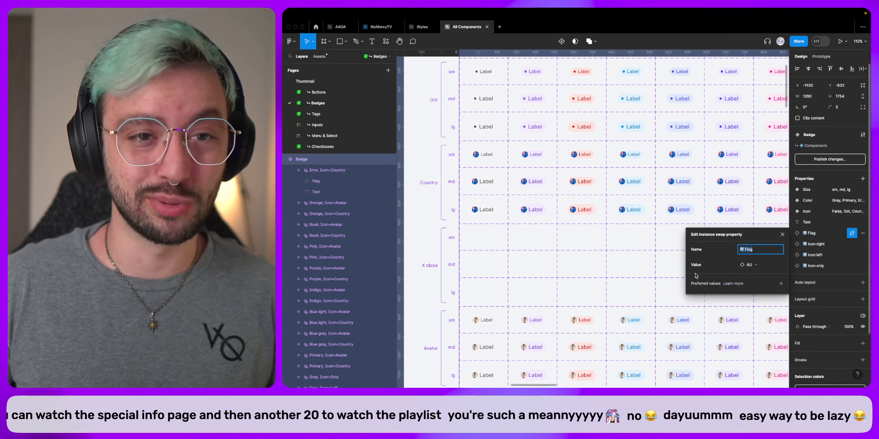
pyautogui.click(780, 284)
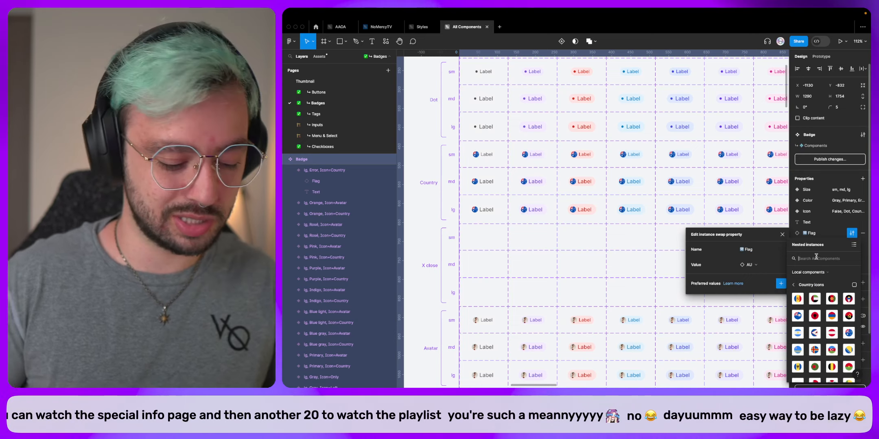
pyautogui.write('ava')
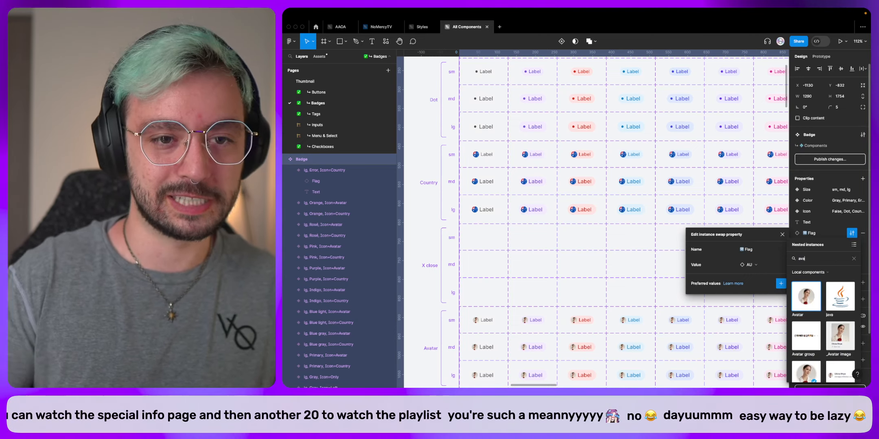
pyautogui.click(807, 301)
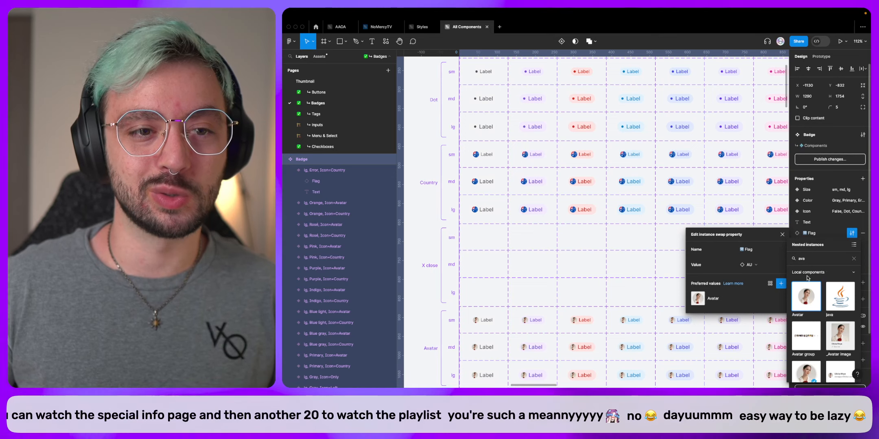
# Search for "flag" in the local components and the Styles library, and for "EU" in Styles, as further preferred values.
pyautogui.moveTo(810, 256); pyautogui.dragTo(798, 256)
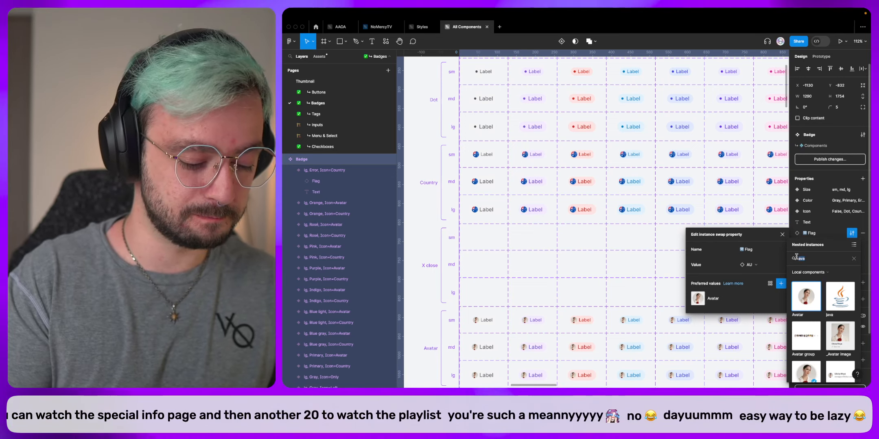
pyautogui.write('flag')
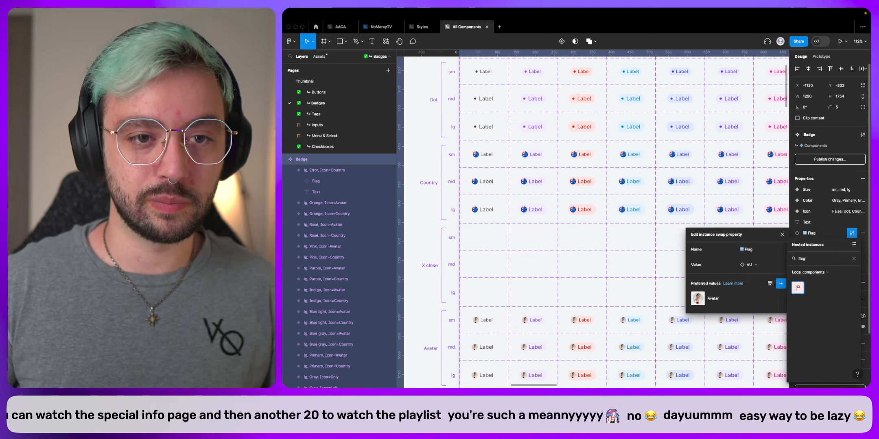
pyautogui.click(817, 272)
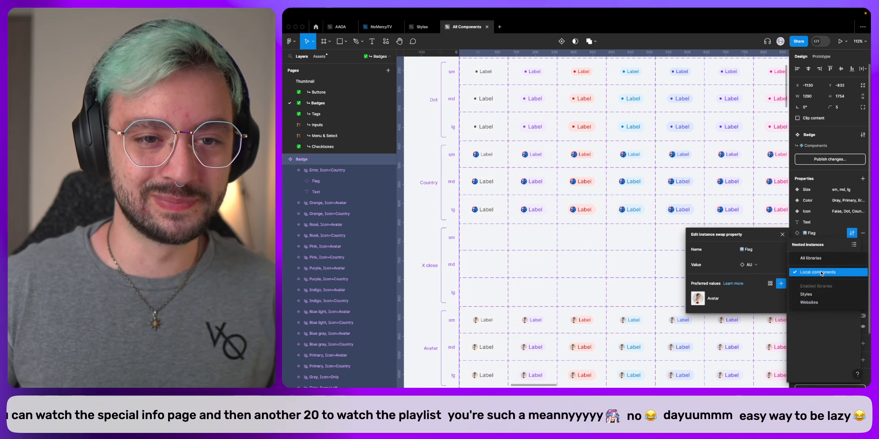
pyautogui.click(816, 295)
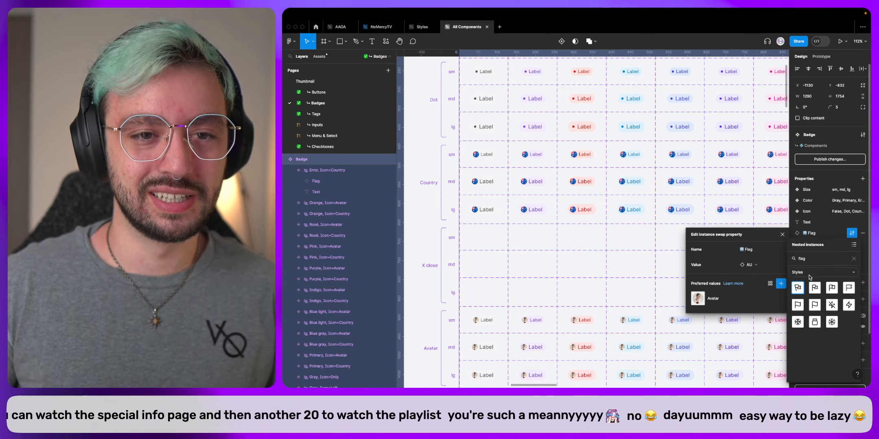
pyautogui.click(800, 273)
pyautogui.click(802, 273)
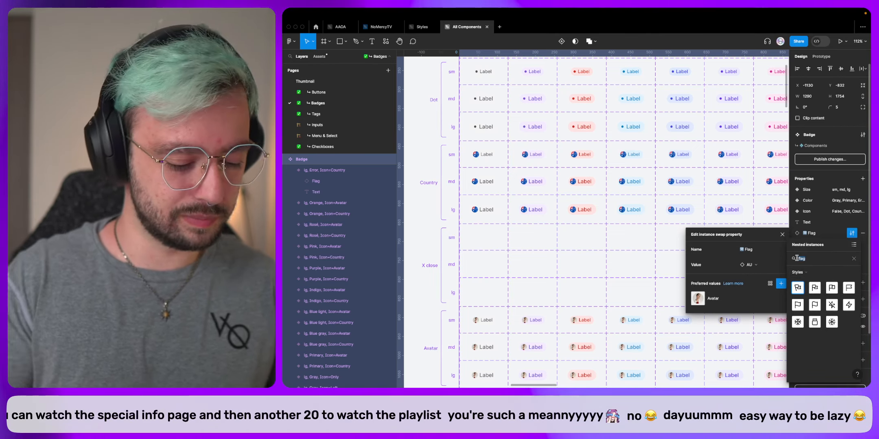
pyautogui.write('EU')
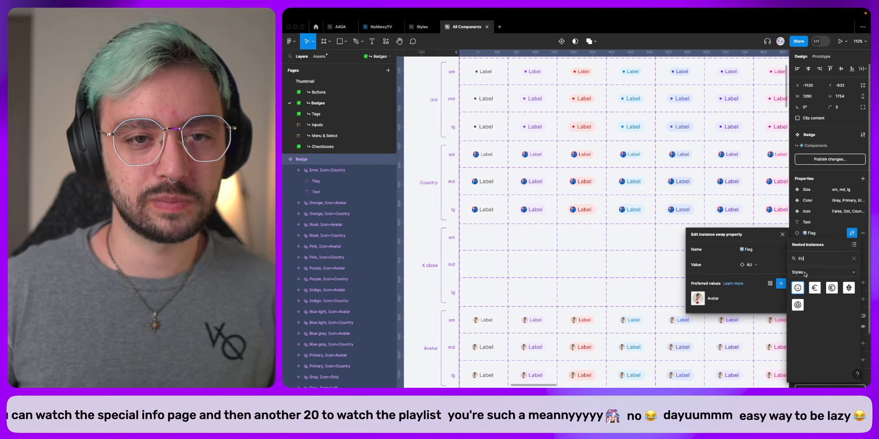
pyautogui.press('BackSpace')
pyautogui.press('BackSpace')
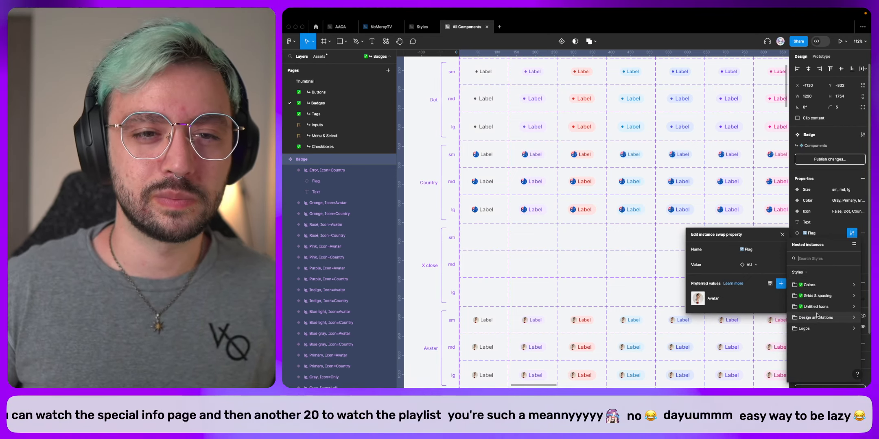
# Examine the country flags available under Misc icons in the local components for the Flag property's preferred values.
pyautogui.click(764, 304)
pyautogui.click(781, 284)
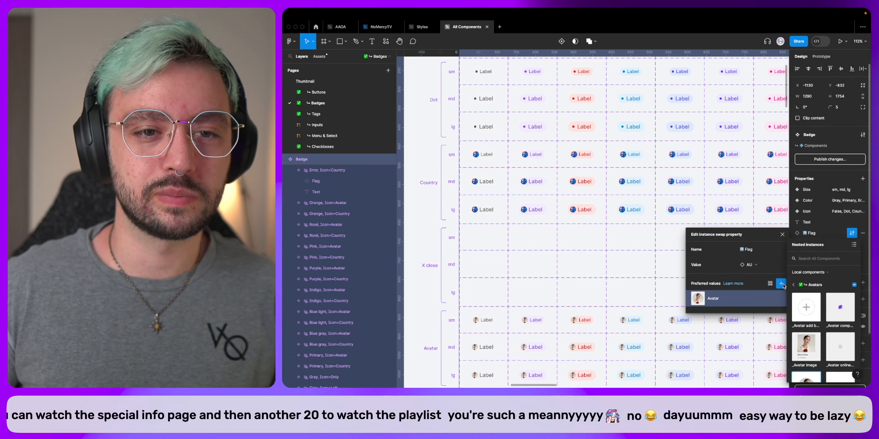
pyautogui.click(809, 286)
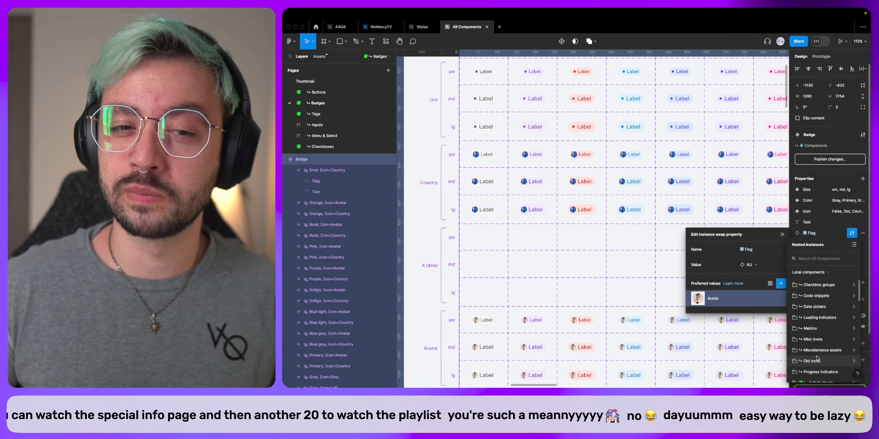
pyautogui.click(813, 340)
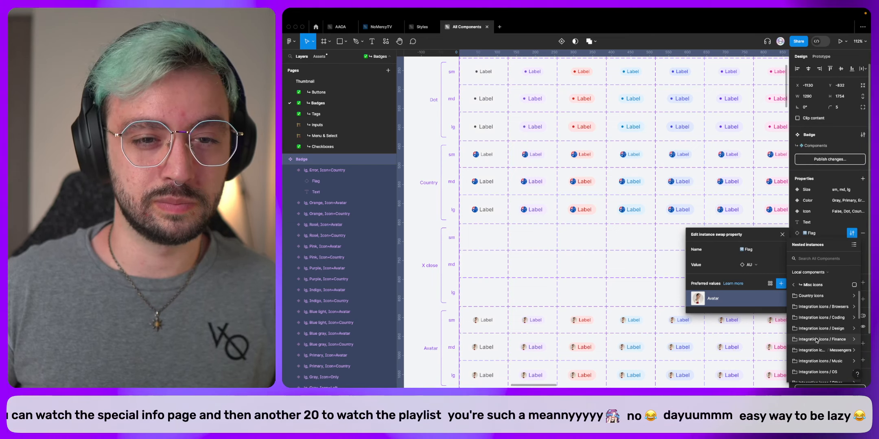
pyautogui.click(811, 296)
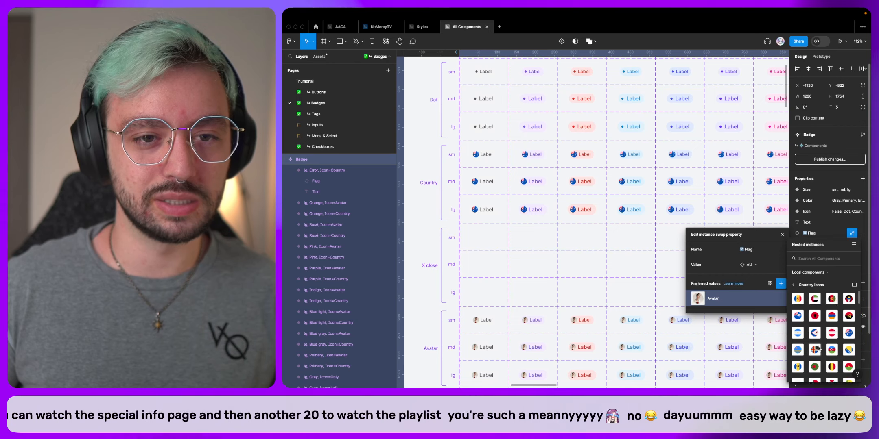
pyautogui.scroll(-8, 819, 348)
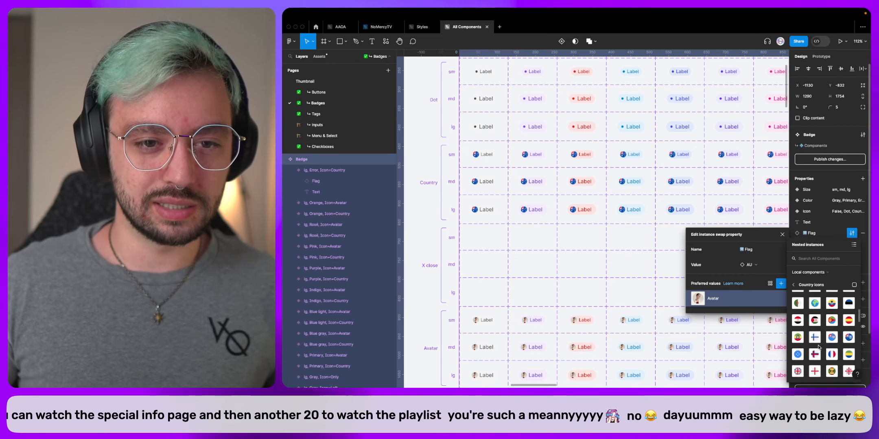
pyautogui.scroll(-6, 818, 347)
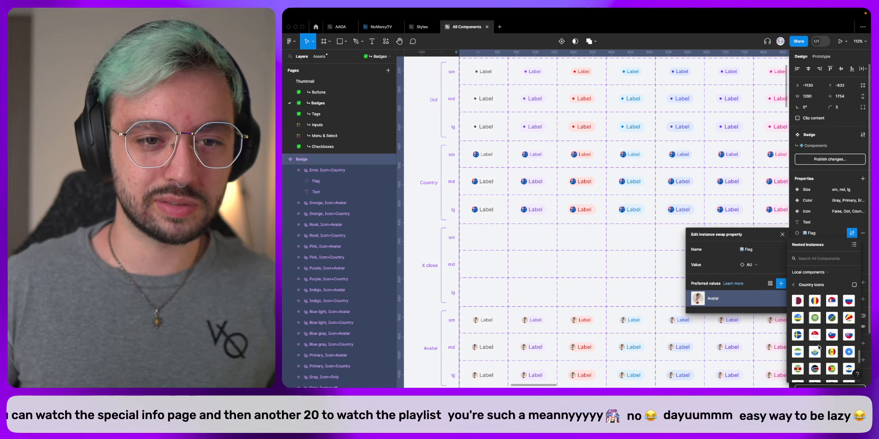
pyautogui.scroll(-5, 819, 347)
pyautogui.scroll(6, 819, 347)
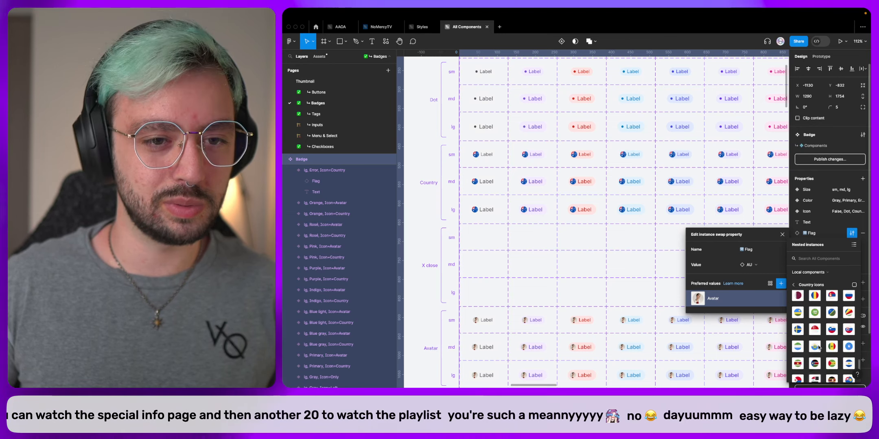
pyautogui.scroll(6, 818, 348)
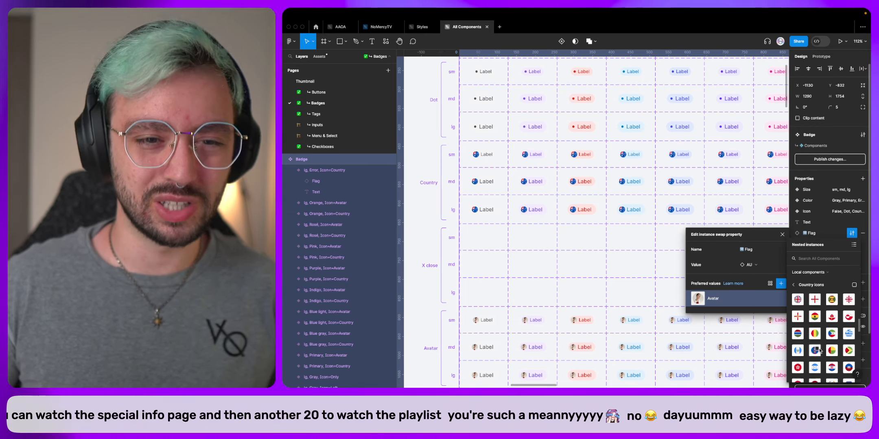
pyautogui.scroll(6, 820, 343)
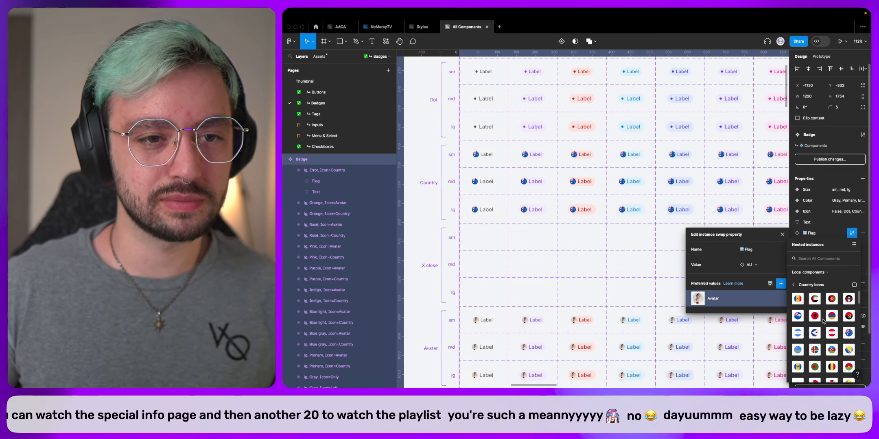
# Add the local AU flag component to the preferred values of the Badge component set's Flag instance swap property.
pyautogui.write('AU')
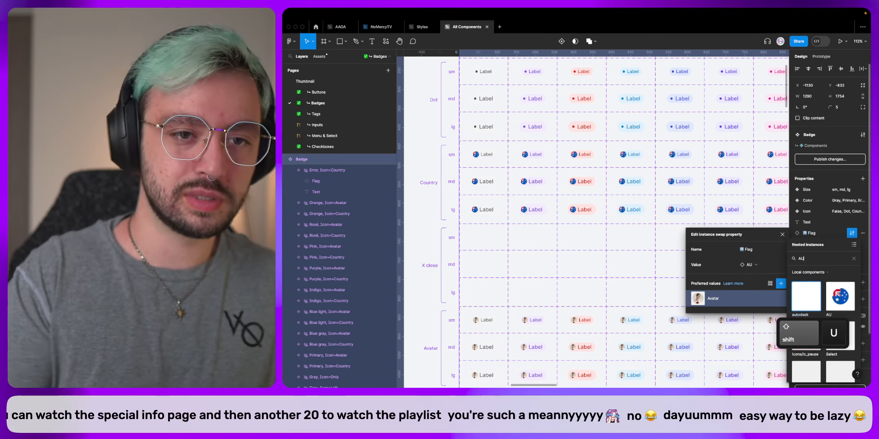
pyautogui.click(844, 306)
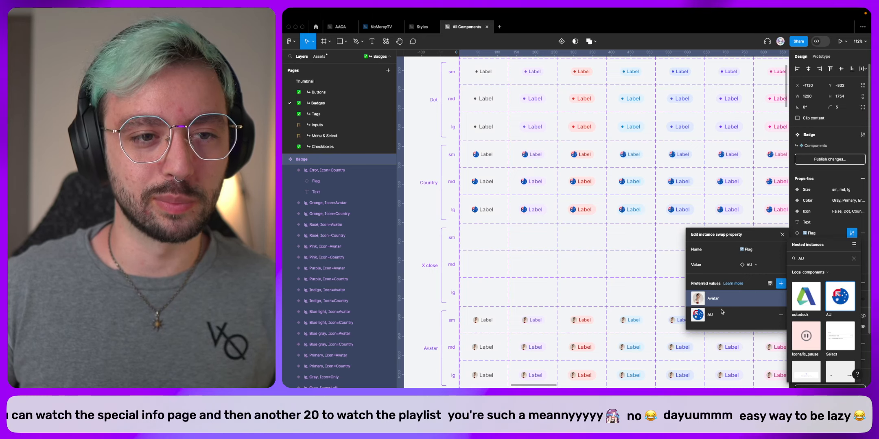
pyautogui.click(854, 259)
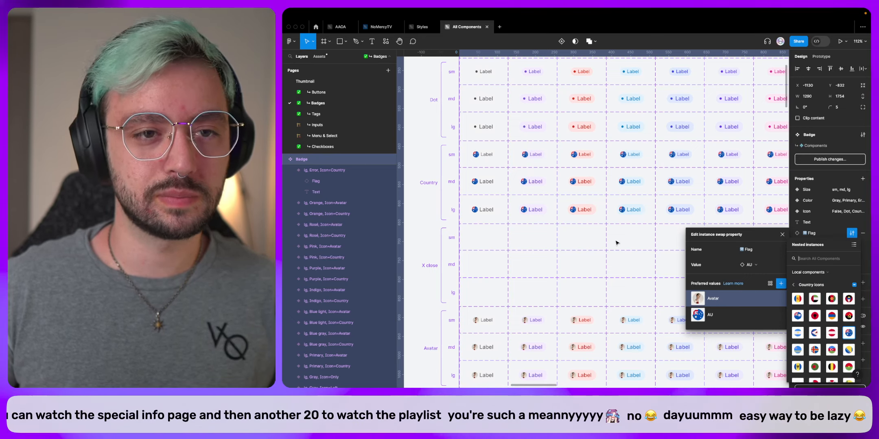
pyautogui.click(648, 257)
# Place an instance of the lg Rosé Country badge above the component set and swap its Flag to the preferred Avatar.
pyautogui.scroll(-5, 708, 280)
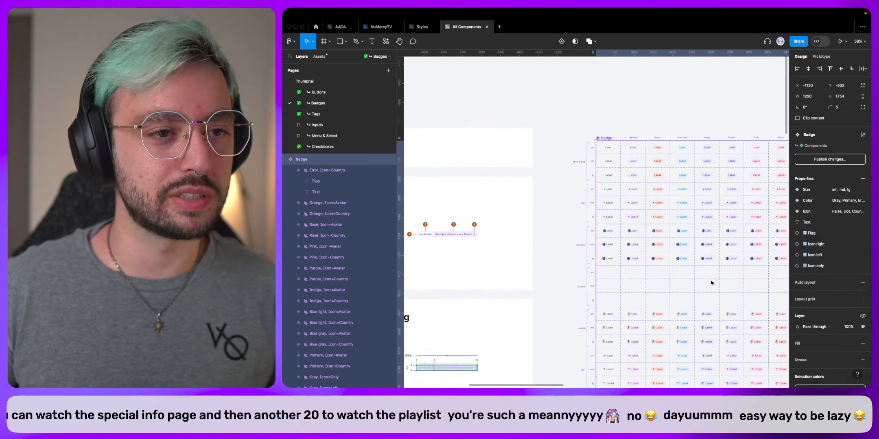
pyautogui.hscroll(2, 716, 281)
pyautogui.click(726, 276)
pyautogui.moveTo(726, 275); pyautogui.dragTo(714, 100)
pyautogui.click(844, 223)
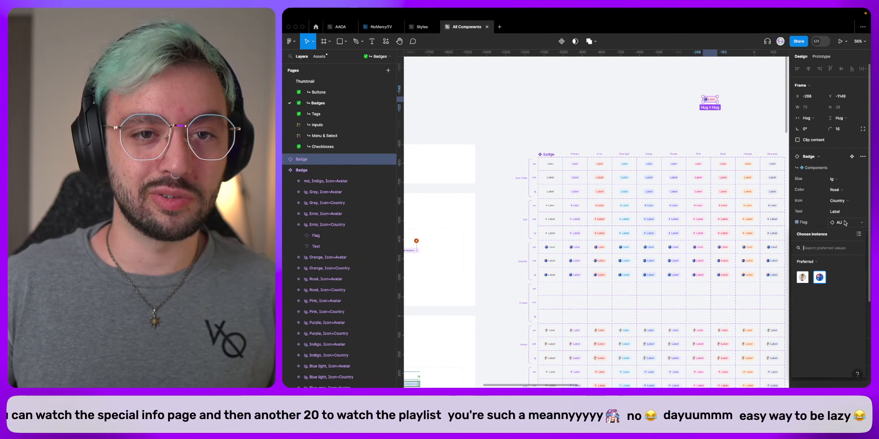
pyautogui.click(802, 279)
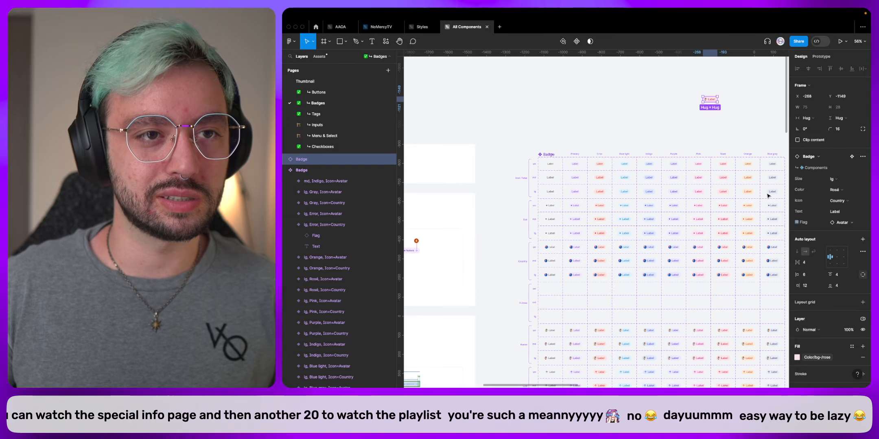
# Delete all the Avatar icon variants, in every color and size, from the Badge component set.
pyautogui.scroll(5, 714, 102)
pyautogui.scroll(-5, 714, 102)
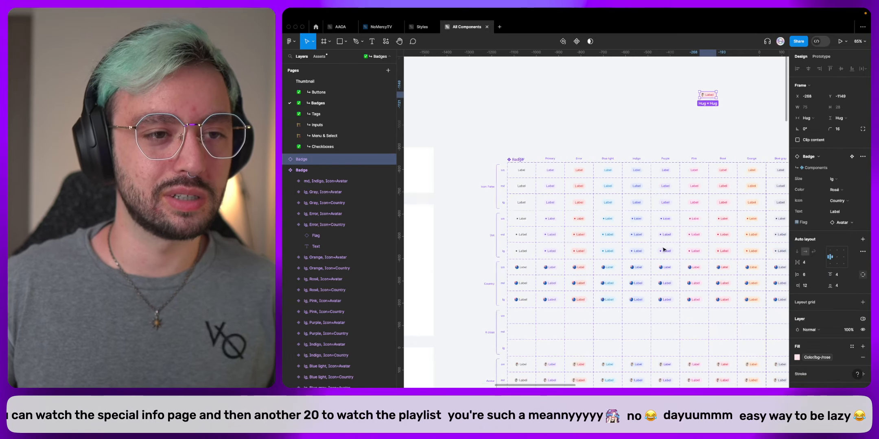
pyautogui.scroll(-4, 663, 249)
pyautogui.moveTo(434, 195); pyautogui.dragTo(782, 260)
pyautogui.press('Delete')
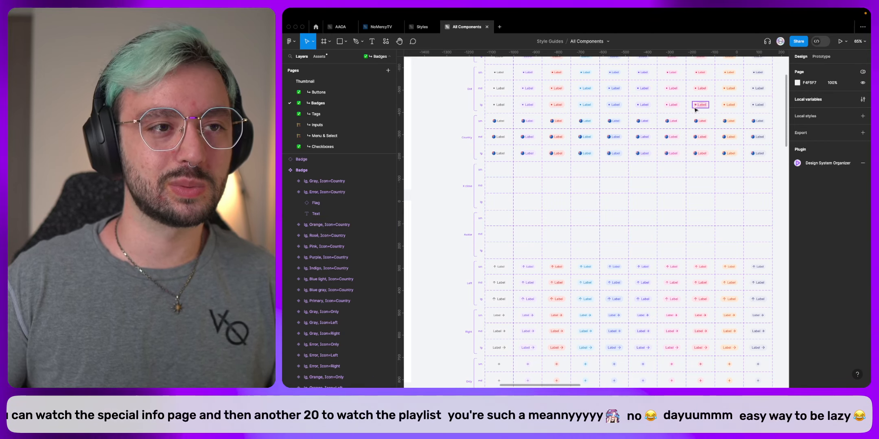
# Review the remaining icon variants across the Badge component set and select the md Pink Dot variant.
pyautogui.scroll(8, 697, 109)
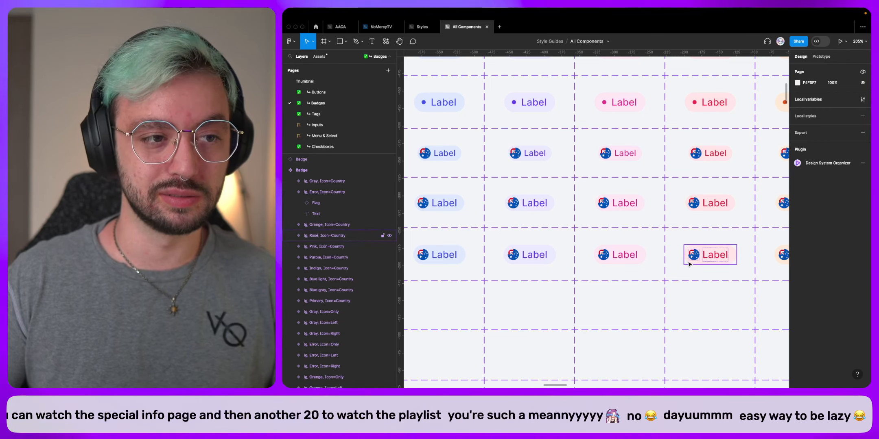
pyautogui.scroll(-5, 689, 263)
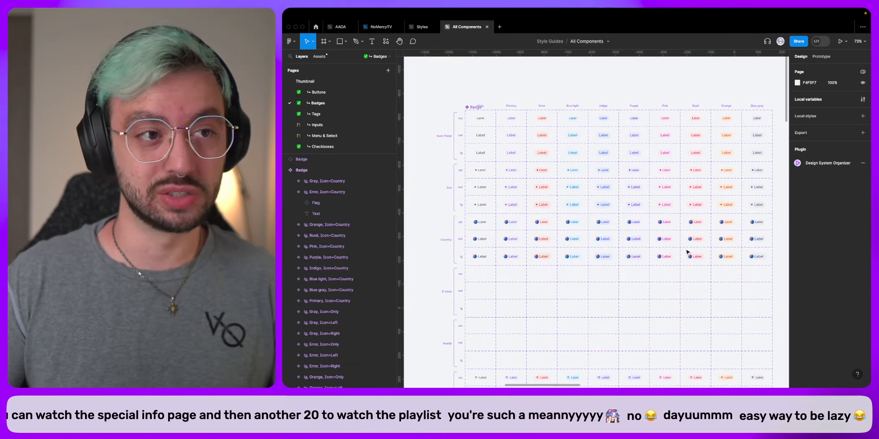
pyautogui.scroll(-3, 689, 258)
pyautogui.scroll(-5, 688, 252)
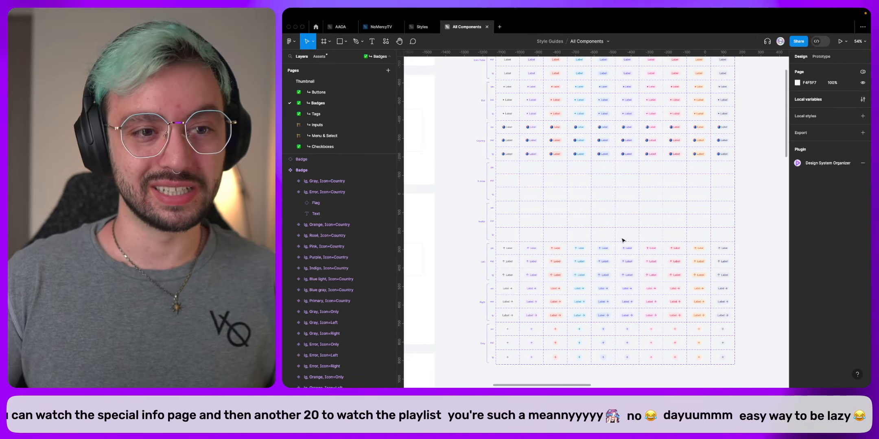
pyautogui.scroll(1, 622, 240)
pyautogui.scroll(1, 623, 241)
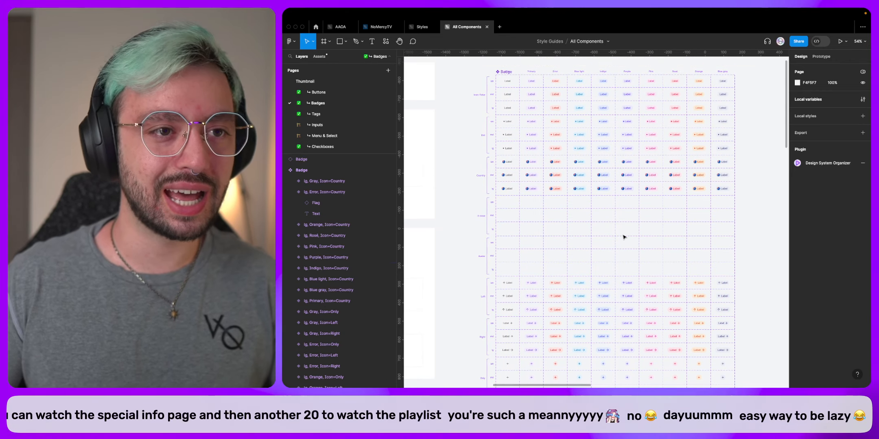
pyautogui.click(652, 136)
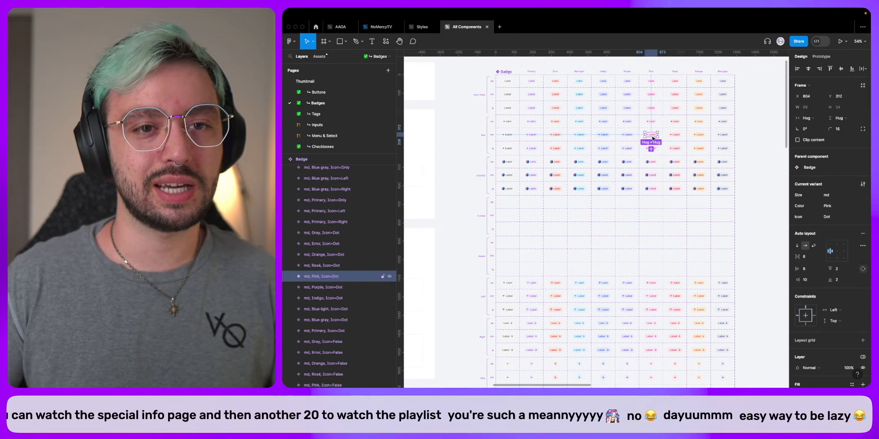
# Inspect the pink and rosé badge variants across the Dot rows and the icon-less rows.
pyautogui.click(675, 134)
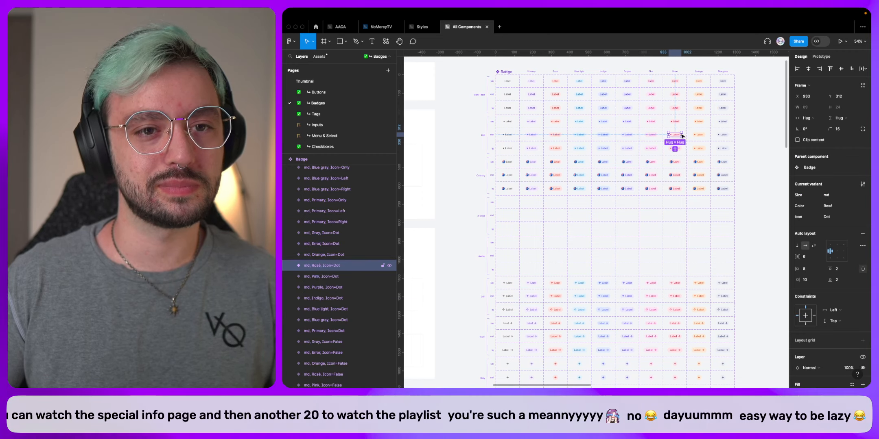
pyautogui.click(650, 95)
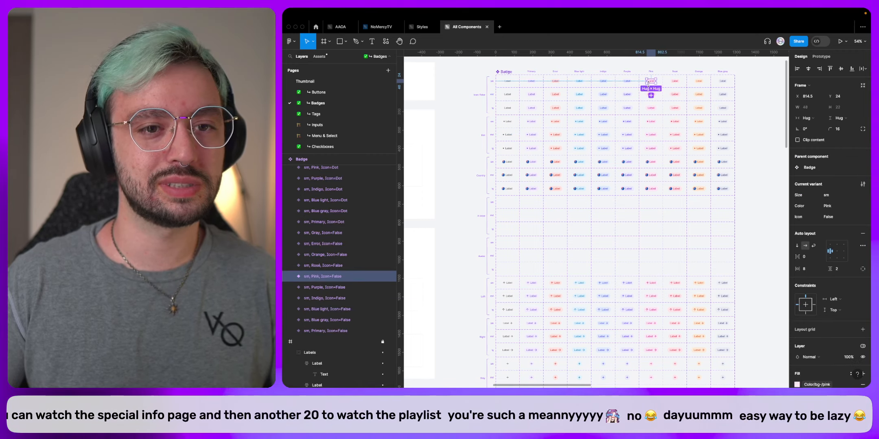
pyautogui.scroll(5, 649, 94)
pyautogui.click(650, 173)
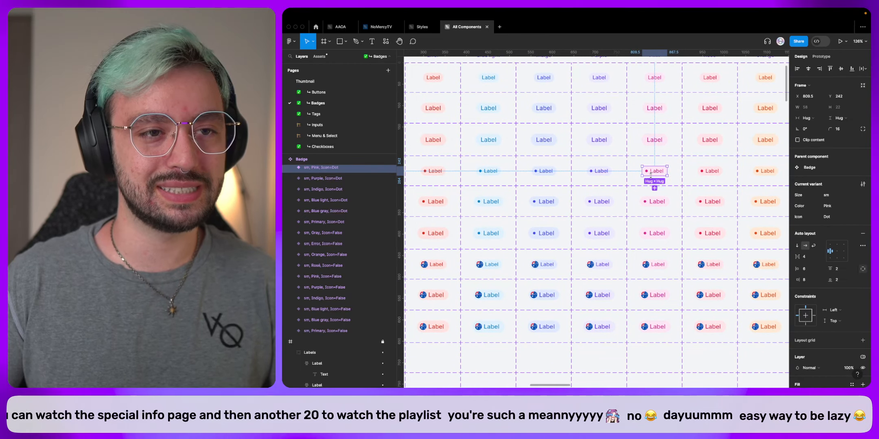
pyautogui.click(648, 202)
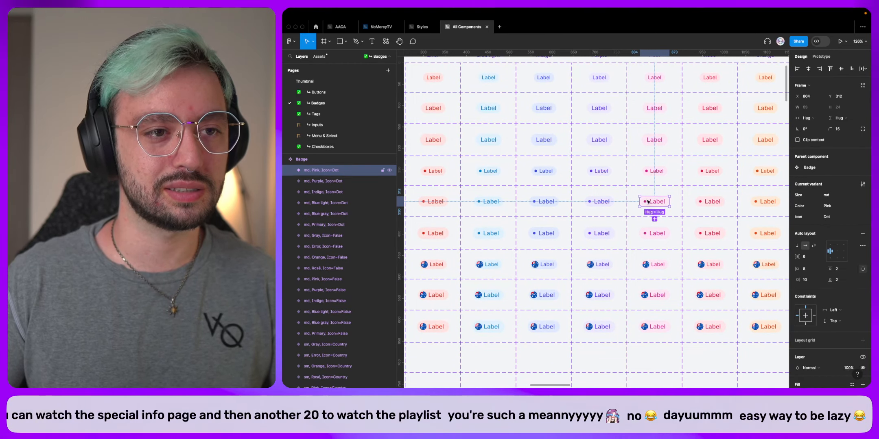
pyautogui.click(652, 236)
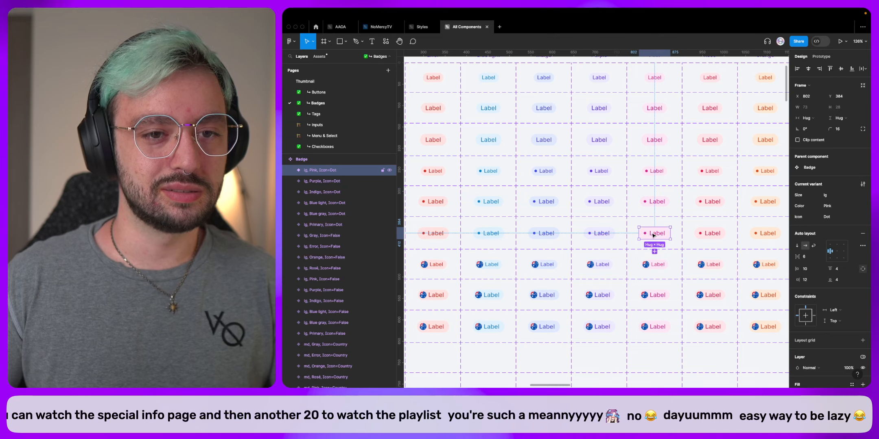
pyautogui.click(655, 202)
pyautogui.click(656, 172)
pyautogui.click(661, 139)
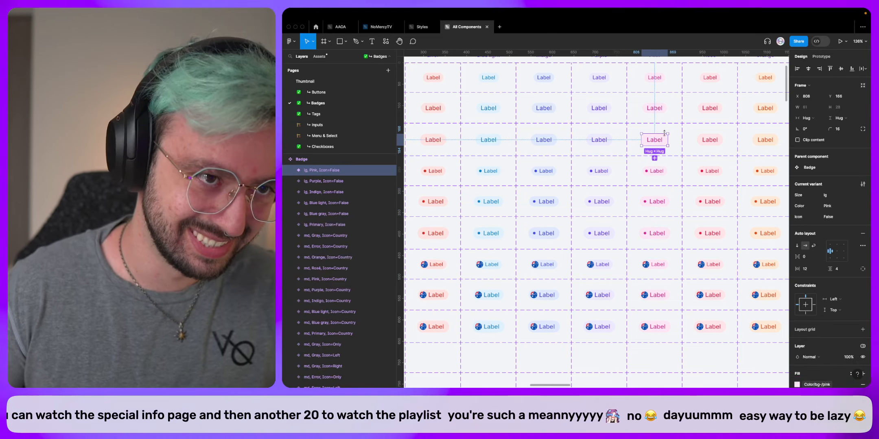
# Try removing the status dot from the large pink Dot badge variant.
pyautogui.doubleClick(647, 235)
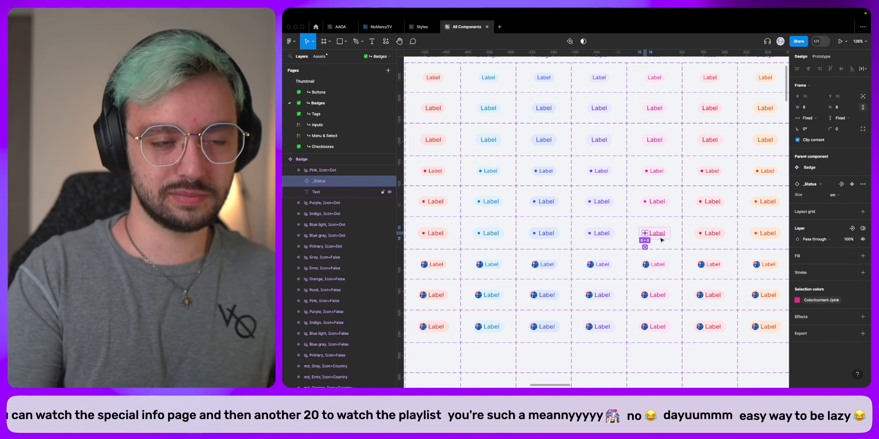
pyautogui.press('Delete')
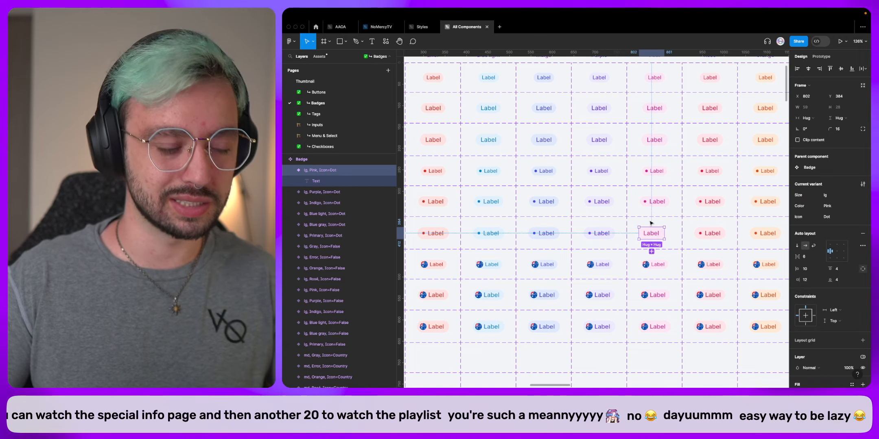
pyautogui.press('super+z')
pyautogui.press('super+z')
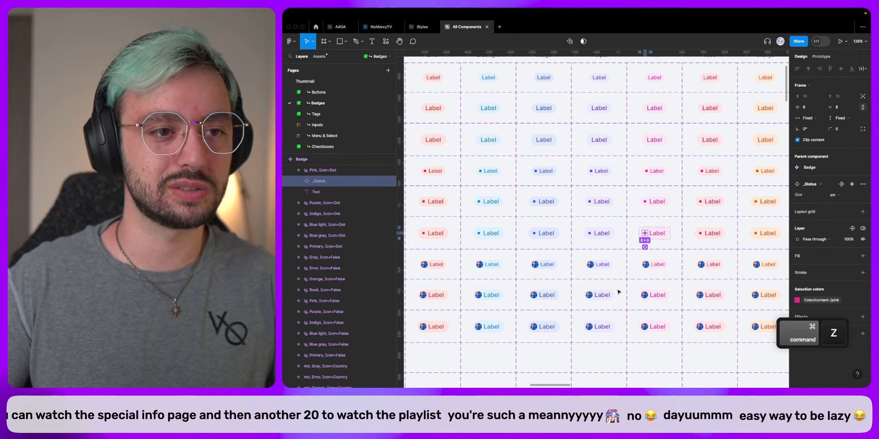
# Rerun the last plugin on the Badge component set to rebuild its labelled variant grid without the empty rows.
pyautogui.scroll(-5, 662, 249)
pyautogui.scroll(-3, 661, 249)
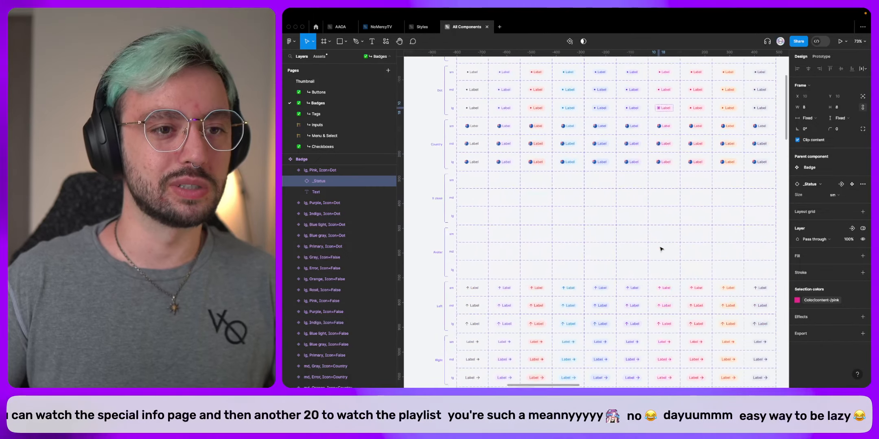
pyautogui.scroll(-5, 661, 249)
pyautogui.scroll(-2, 661, 249)
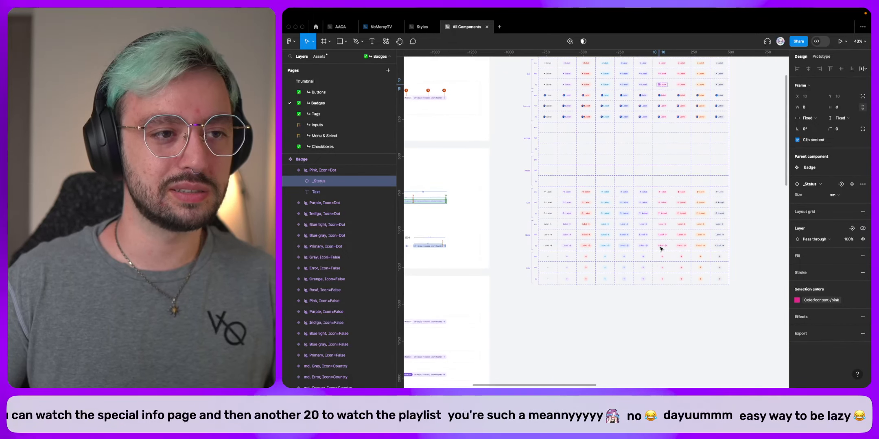
pyautogui.click(566, 216)
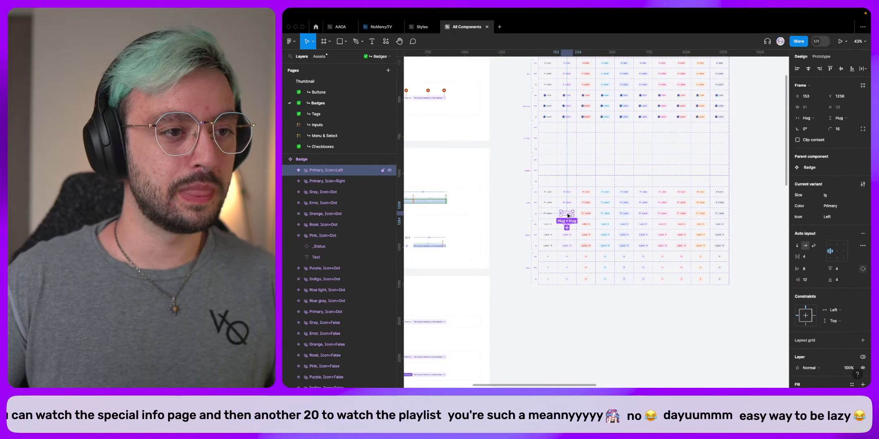
pyautogui.click(589, 306)
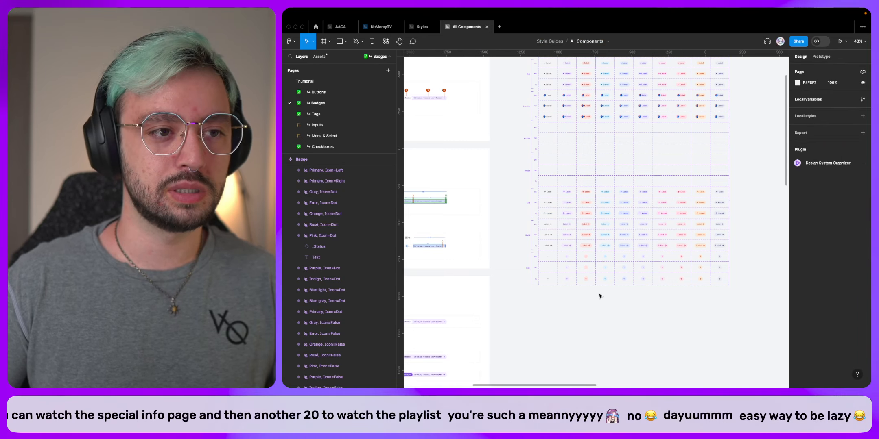
pyautogui.scroll(4, 596, 299)
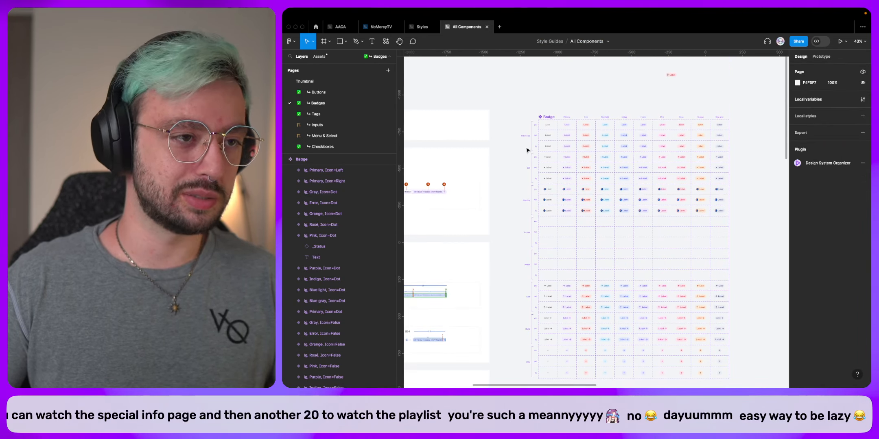
pyautogui.hotkey('alt', 'l')
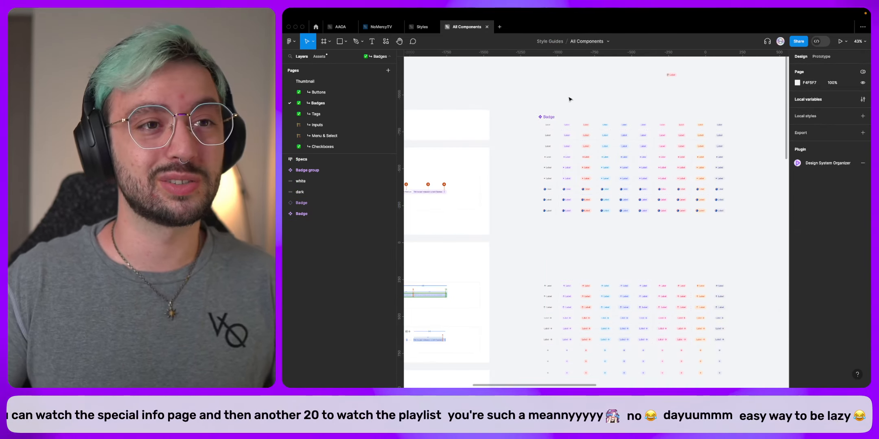
pyautogui.click(544, 117)
pyautogui.press('alt+super+p')
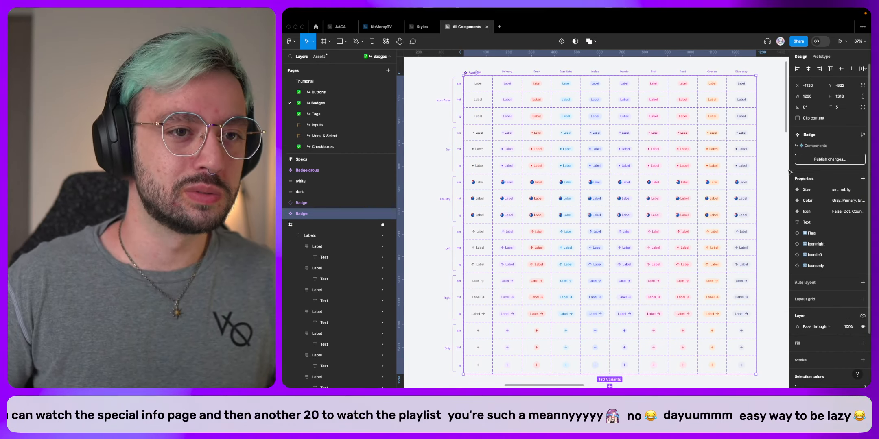
pyautogui.click(770, 189)
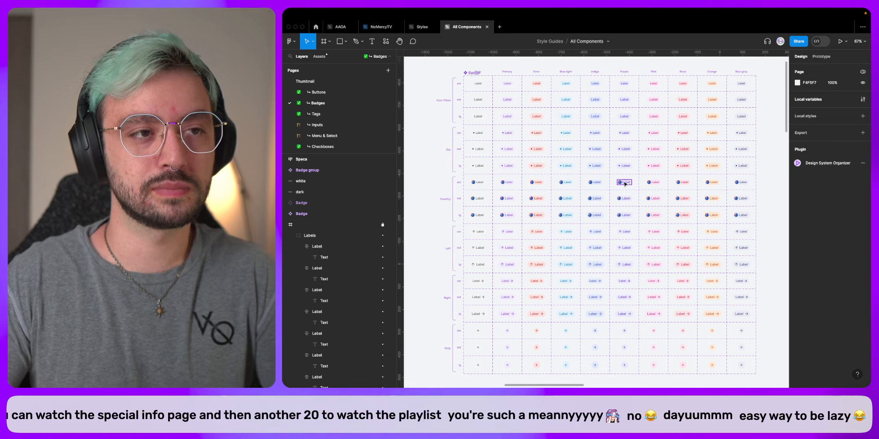
# Preview the Badge component set in the Communication variable's Success, Warning and Action modes.
pyautogui.click(462, 72)
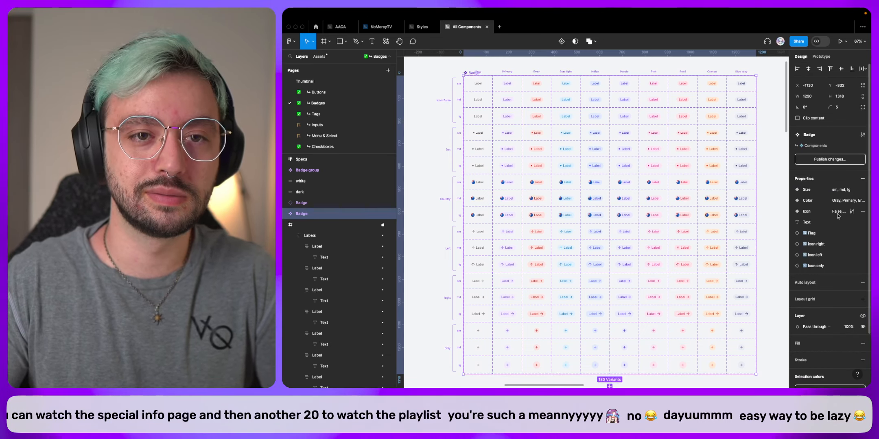
pyautogui.scroll(-3, 837, 216)
pyautogui.click(861, 252)
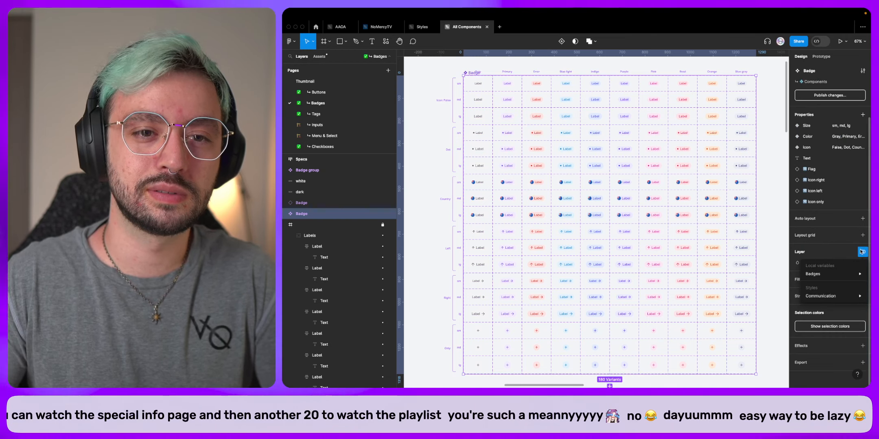
pyautogui.moveTo(822, 296)
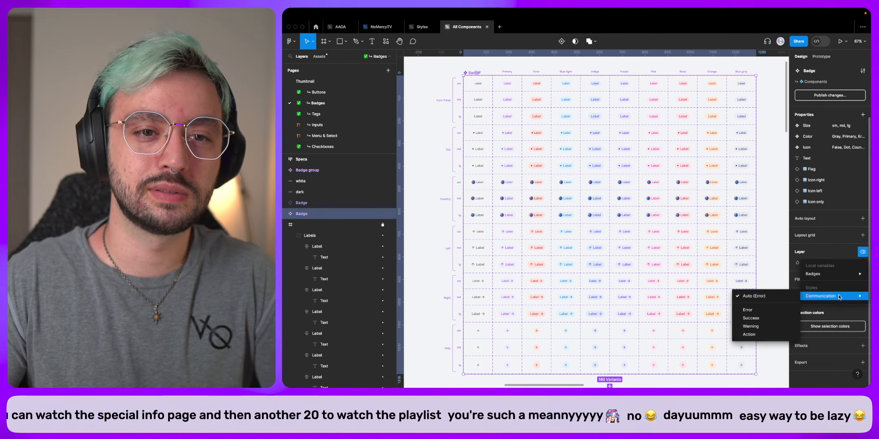
pyautogui.click(761, 320)
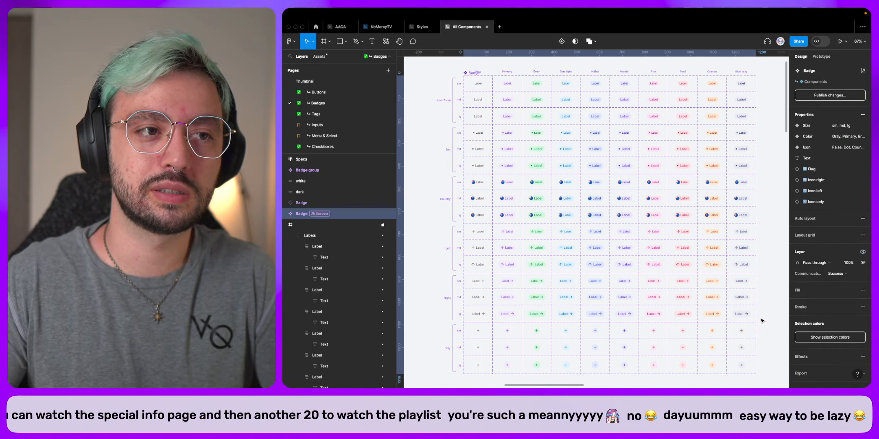
pyautogui.click(845, 274)
pyautogui.click(844, 282)
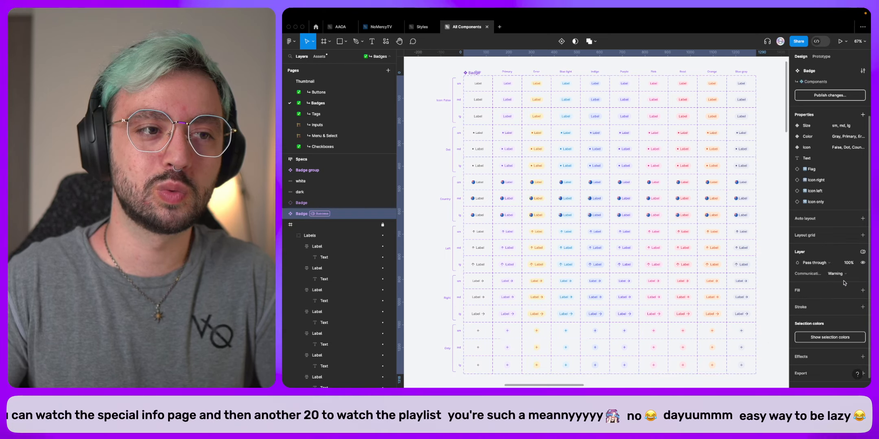
pyautogui.click(843, 275)
pyautogui.click(843, 281)
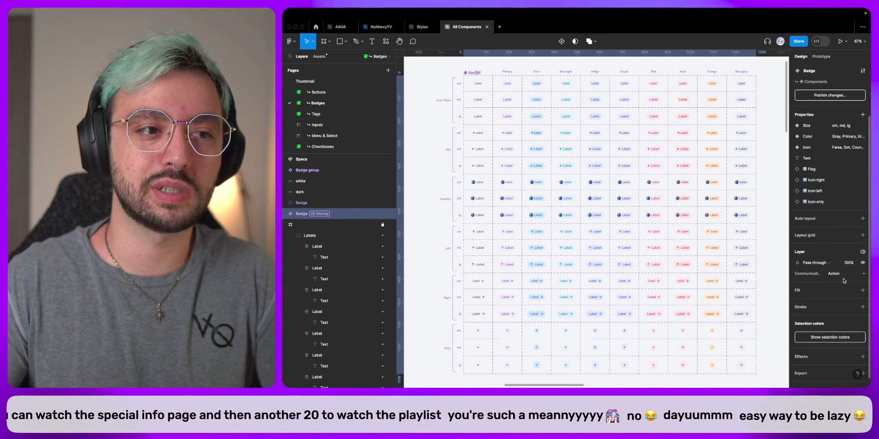
# Switch the Badge set's Communication mode to Error and finally to Auto (Error).
pyautogui.click(844, 275)
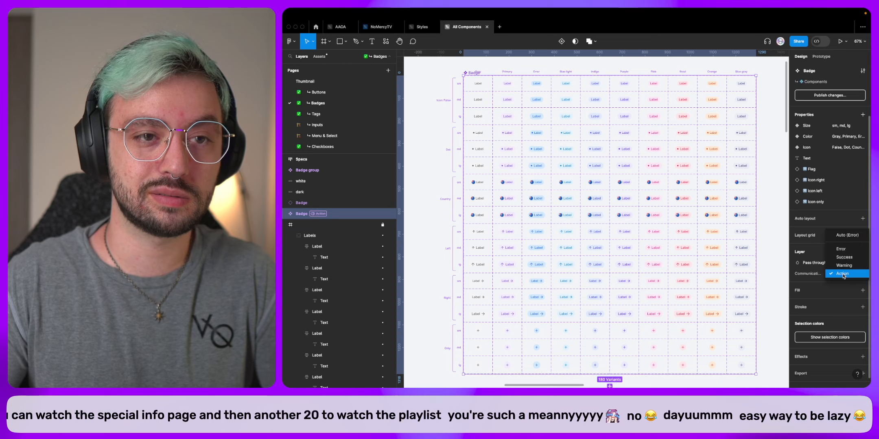
pyautogui.click(845, 251)
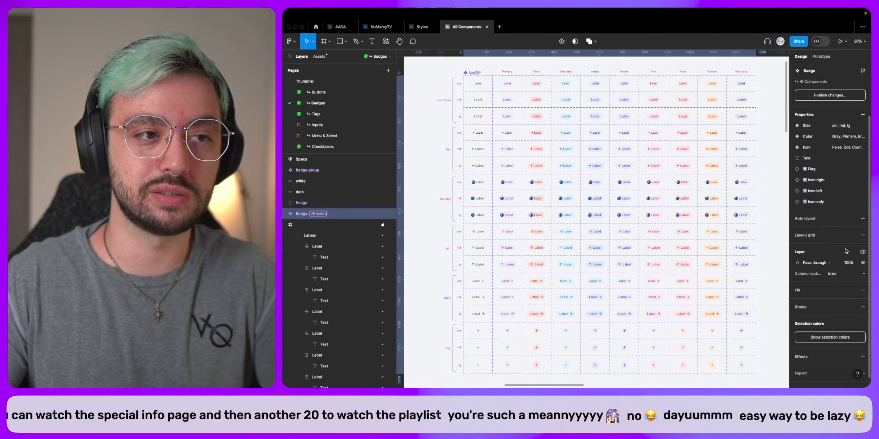
pyautogui.click(842, 275)
pyautogui.click(843, 262)
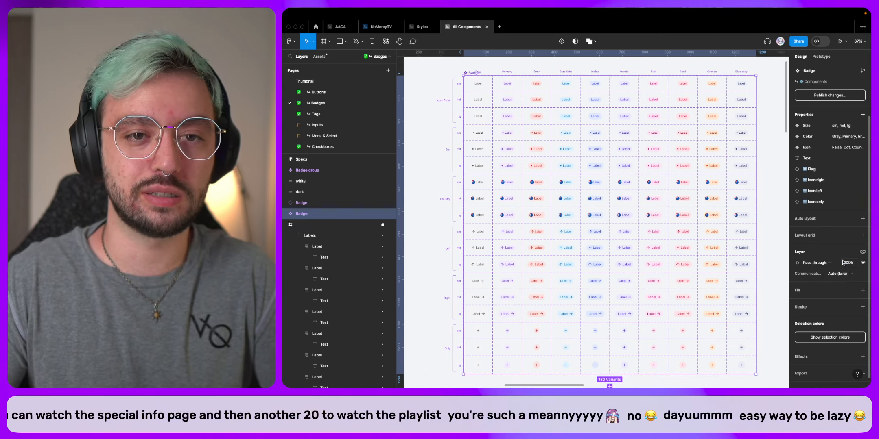
pyautogui.click(775, 210)
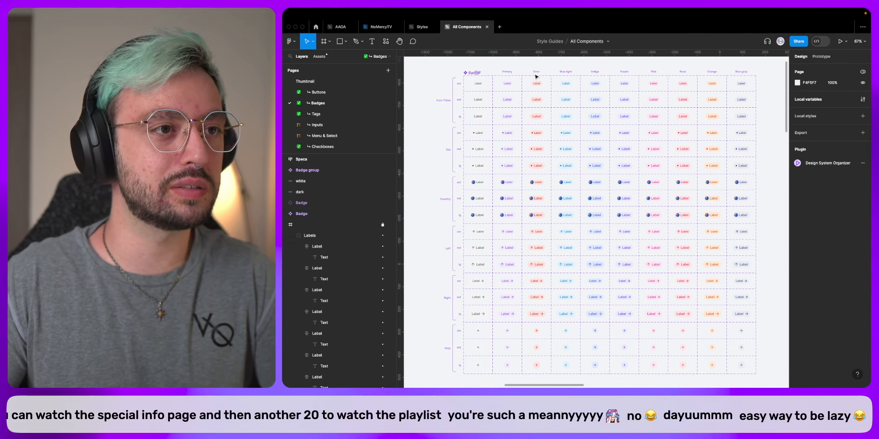
# Rename the Error value of the Badge set's Color variant property to Communication.
pyautogui.click(473, 73)
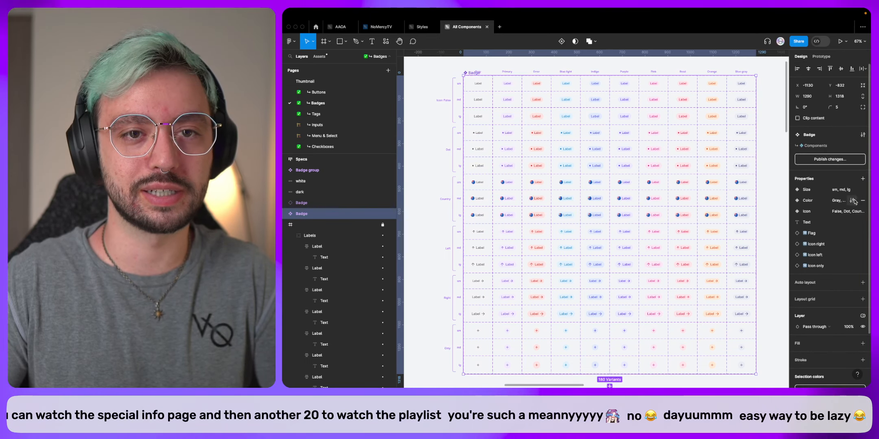
pyautogui.click(852, 200)
pyautogui.doubleClick(723, 267)
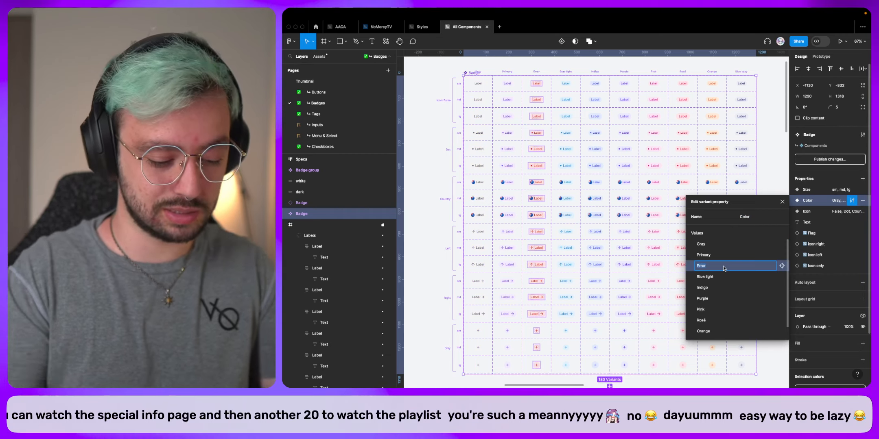
pyautogui.write('Commun')
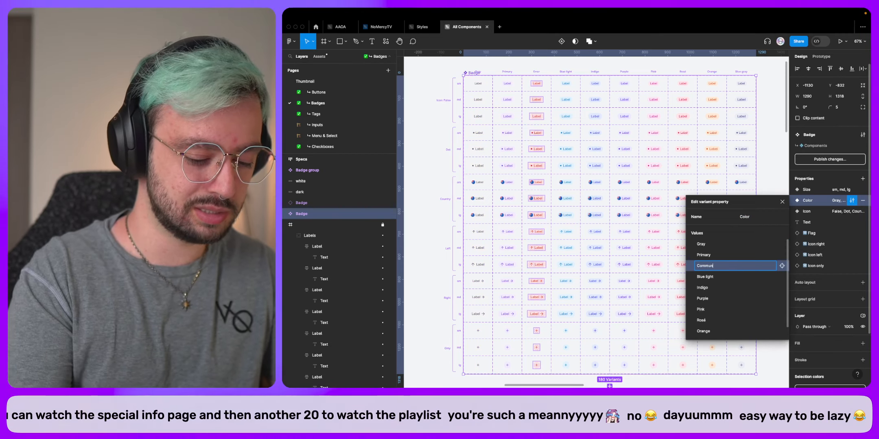
pyautogui.write('ication')
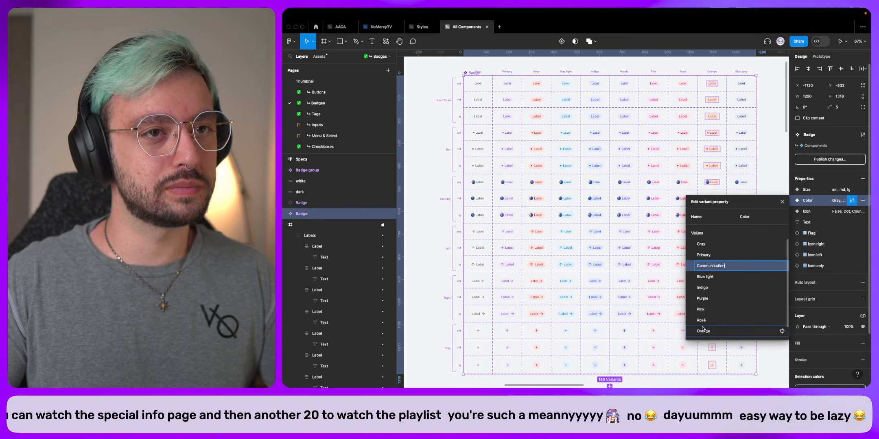
pyautogui.scroll(-1, 710, 329)
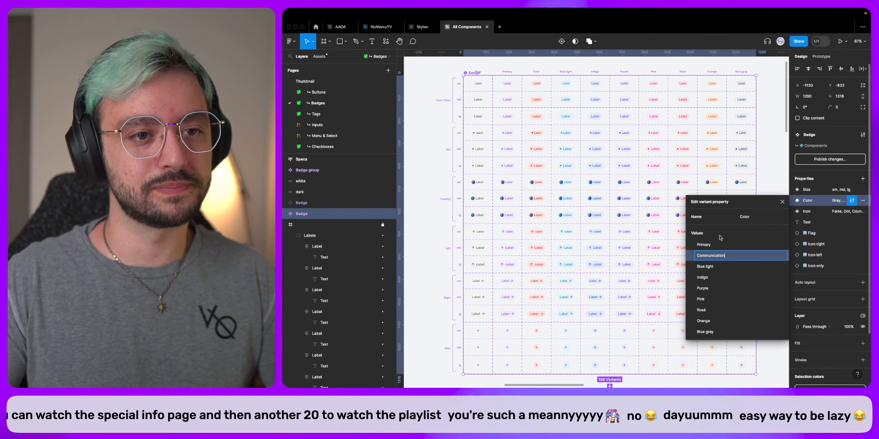
pyautogui.scroll(1, 693, 244)
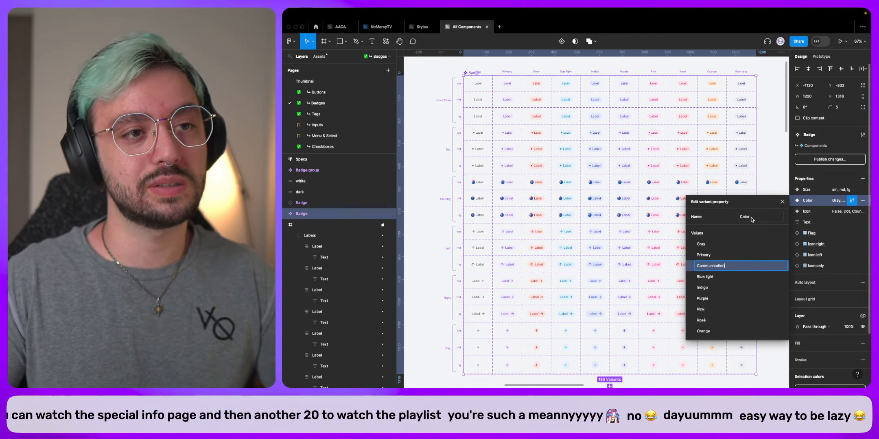
pyautogui.click(781, 202)
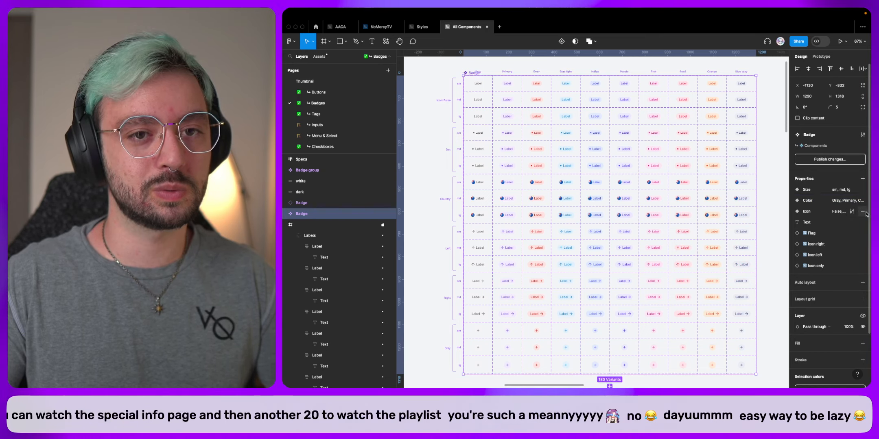
# Rename the Country value of the Badge set's Icon variant property to "Flag - Avatar".
pyautogui.click(852, 211)
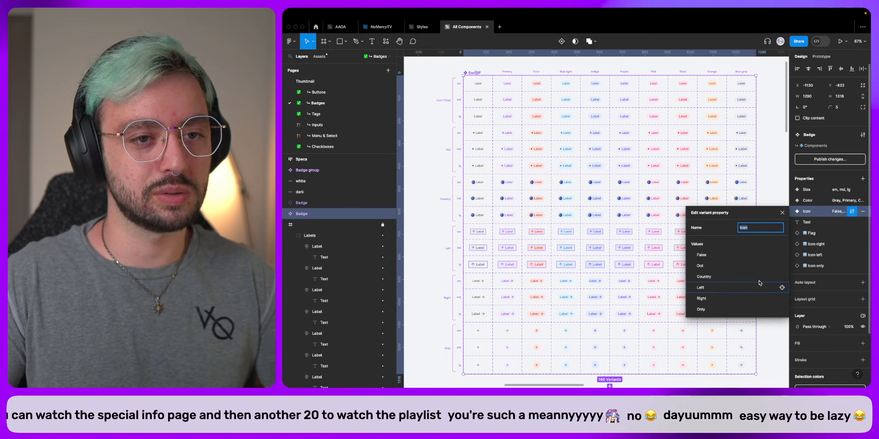
pyautogui.click(783, 214)
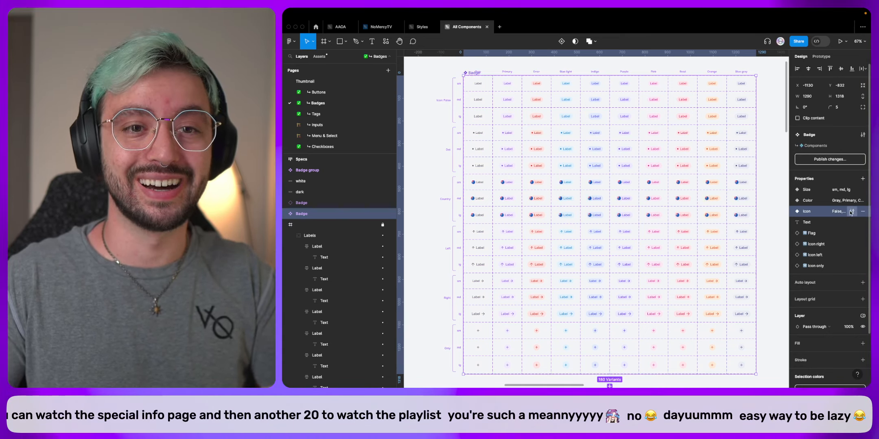
pyautogui.click(851, 212)
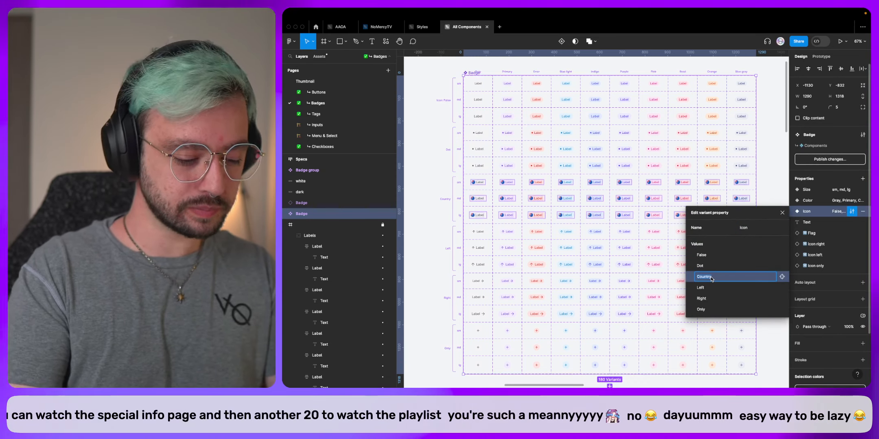
pyautogui.write('Flag')
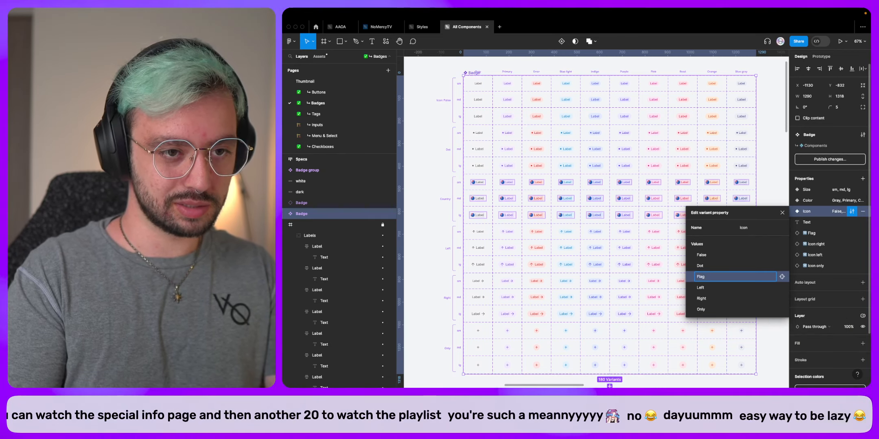
pyautogui.write(' - Avatar')
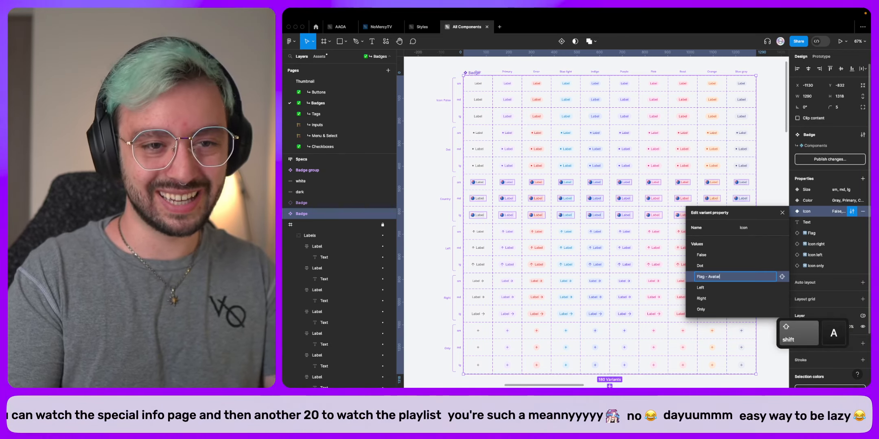
pyautogui.press('Return')
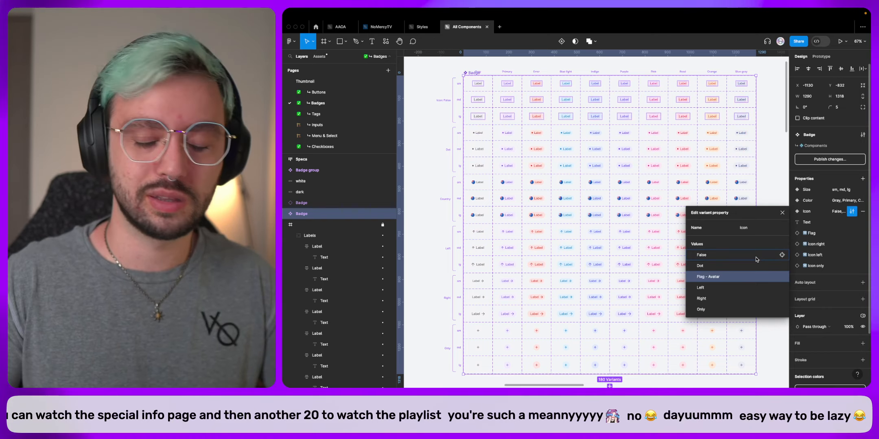
pyautogui.click(781, 213)
# Rename the Badge set's Flag instance swap property to "Flag - Avatar" and deselect the set.
pyautogui.click(815, 234)
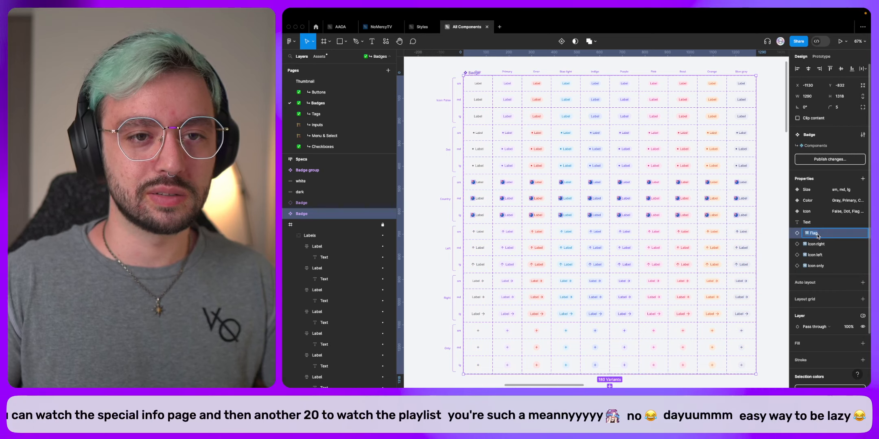
pyautogui.press('Right')
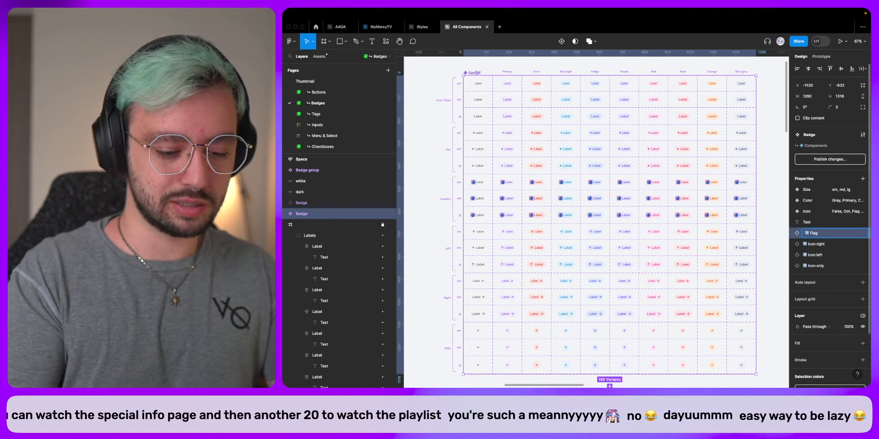
pyautogui.write('- avata')
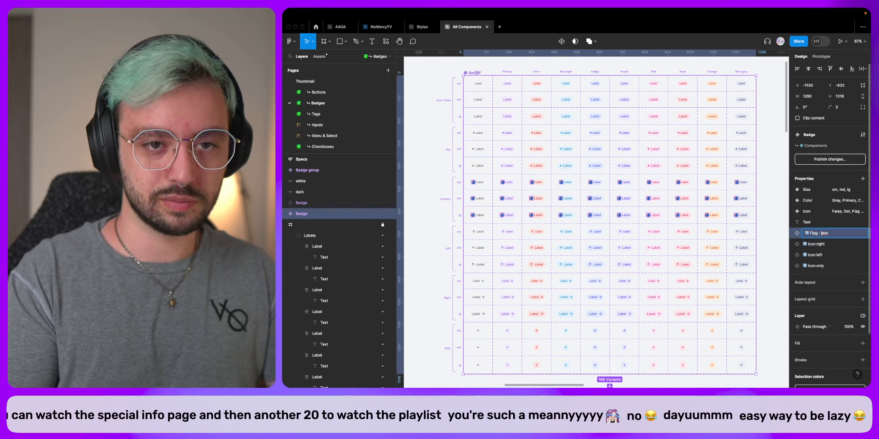
pyautogui.write('A')
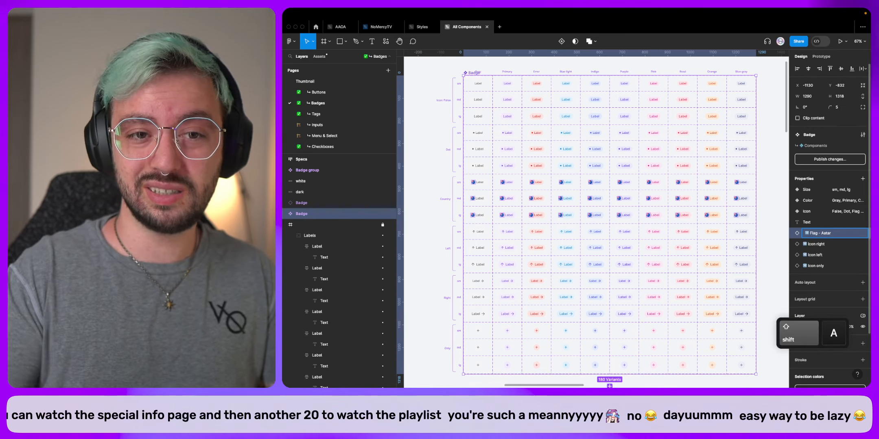
pyautogui.press('Return')
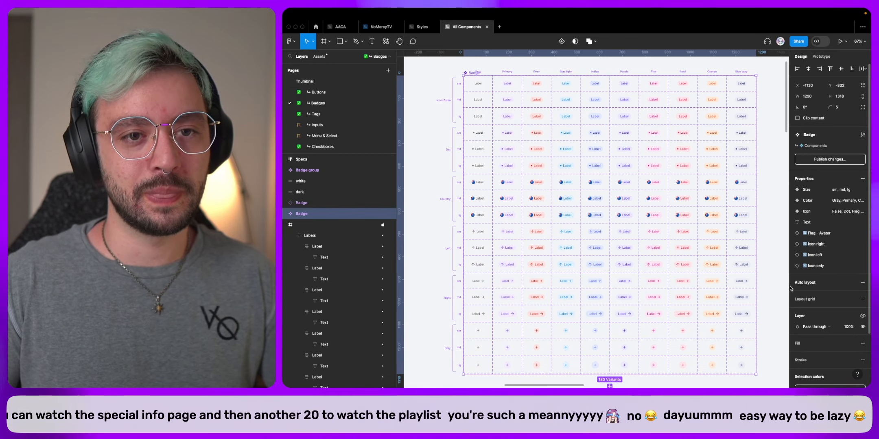
pyautogui.click(770, 248)
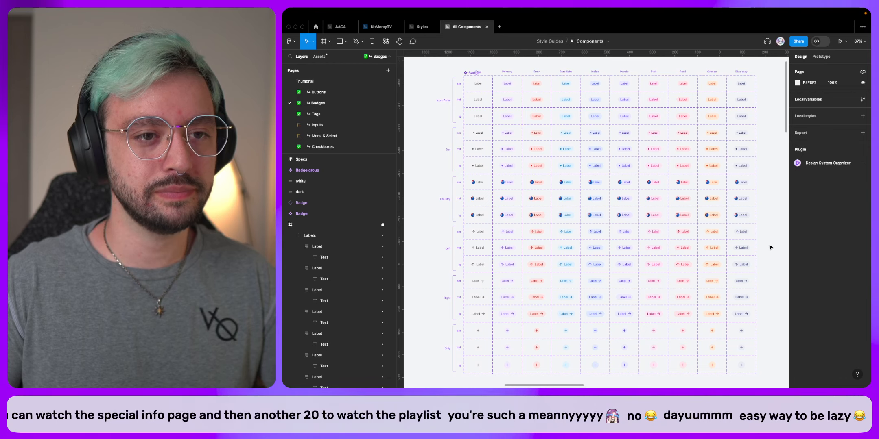
# Inspect the auto layout gap and padding of the Orange badges with left icon, flag, dot and no icon.
pyautogui.click(715, 248)
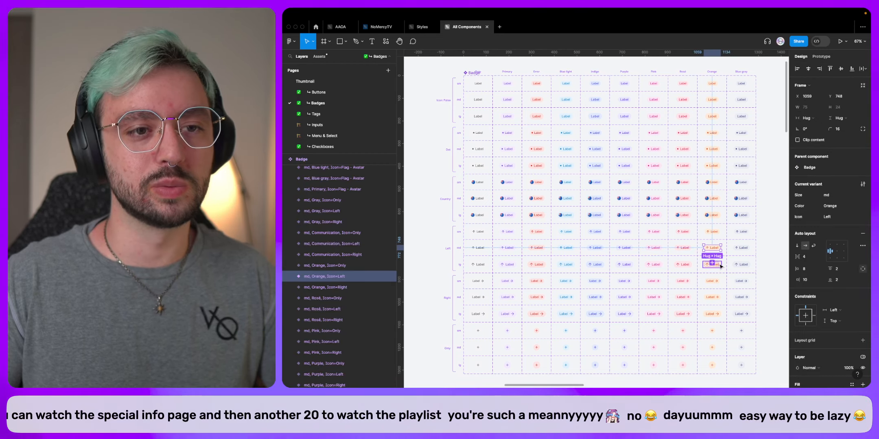
pyautogui.click(716, 216)
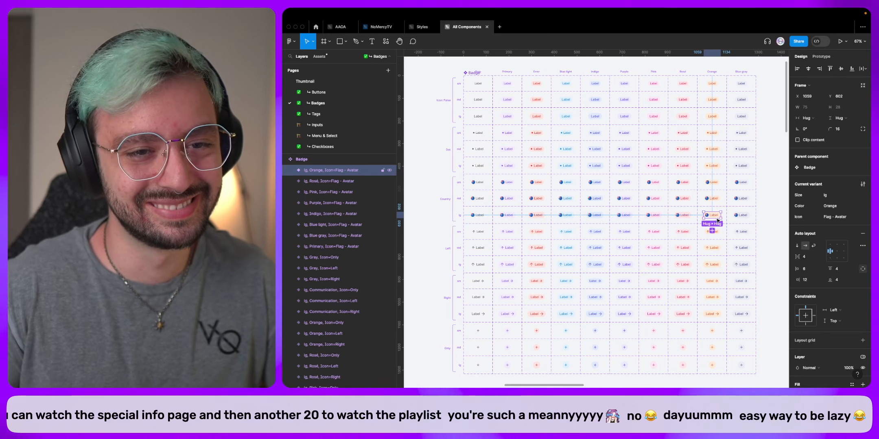
pyautogui.click(711, 166)
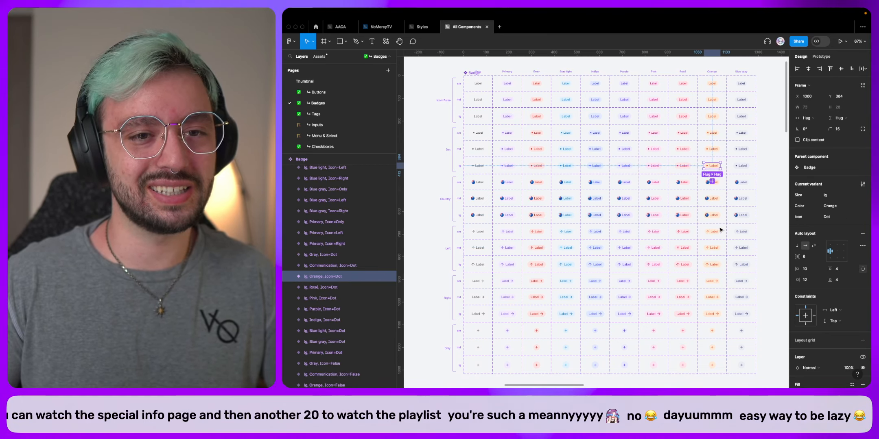
pyautogui.click(715, 266)
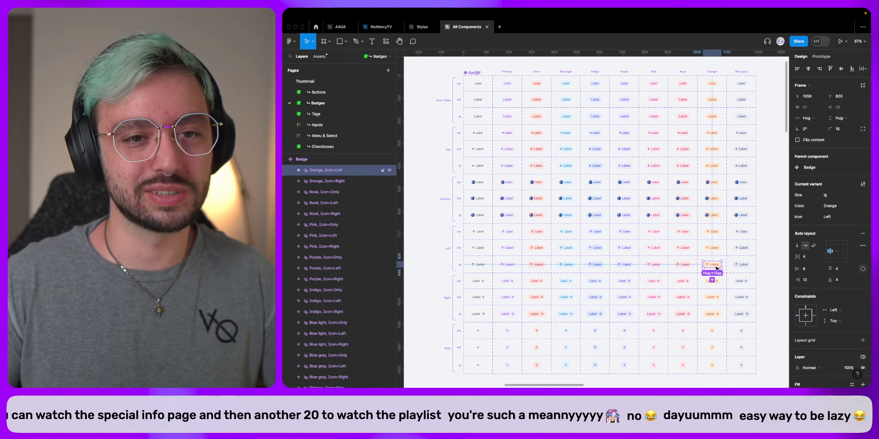
pyautogui.click(714, 117)
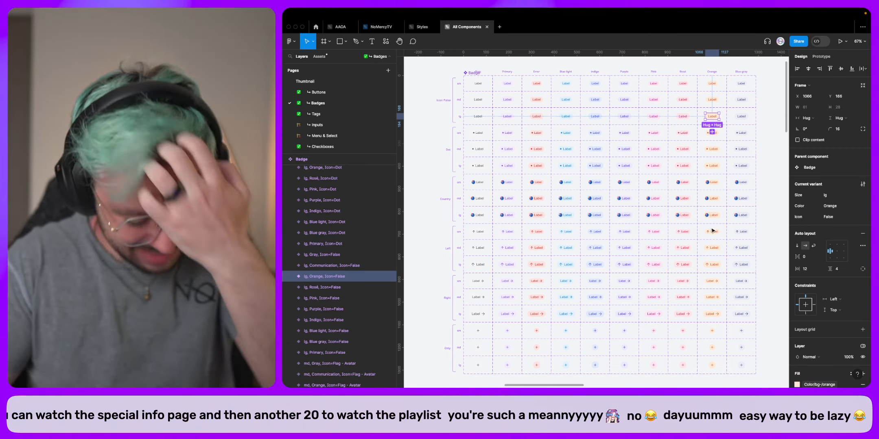
# Compare the auto layout gap and padding of the large Rosé badges across all Icon variants, from Only to False.
pyautogui.click(684, 337)
pyautogui.click(682, 331)
pyautogui.click(684, 366)
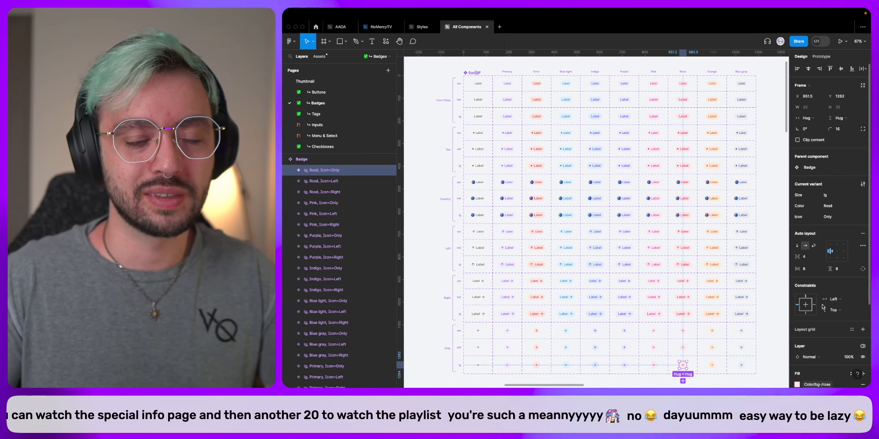
pyautogui.click(682, 314)
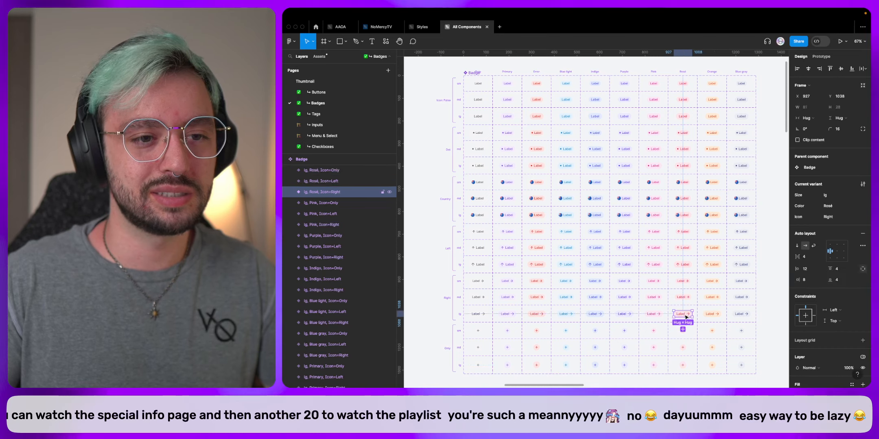
pyautogui.click(683, 263)
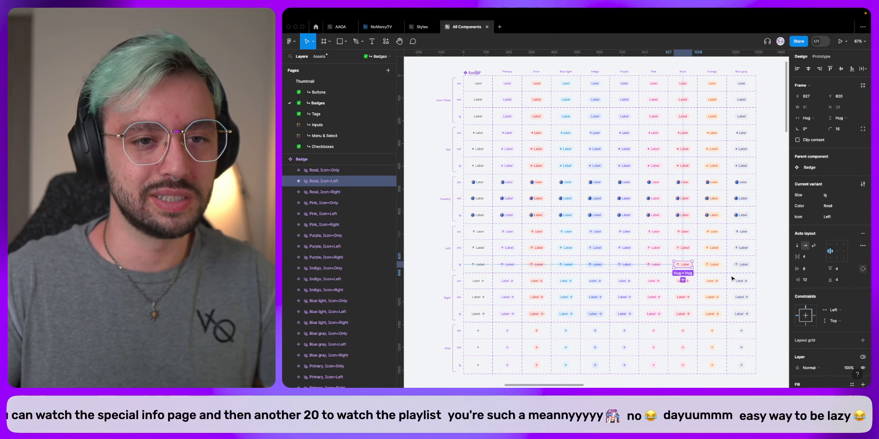
pyautogui.click(677, 215)
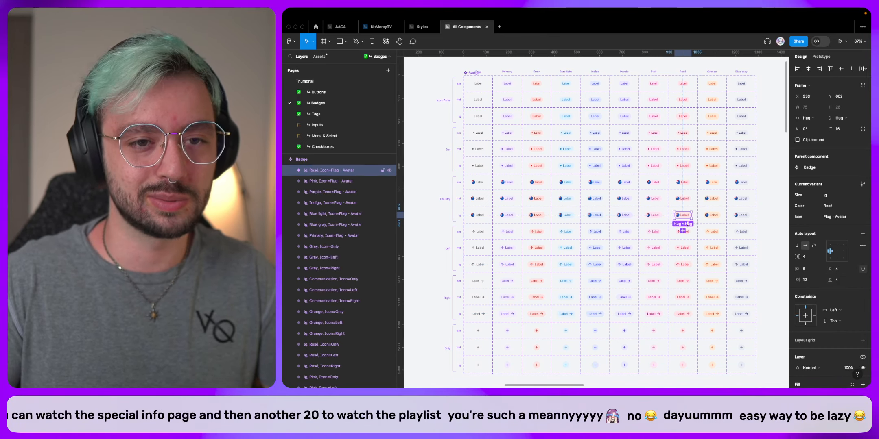
pyautogui.click(684, 168)
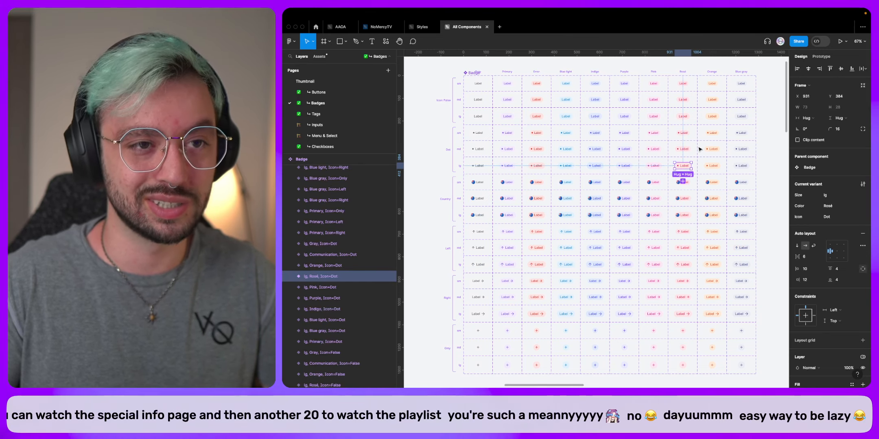
pyautogui.click(683, 117)
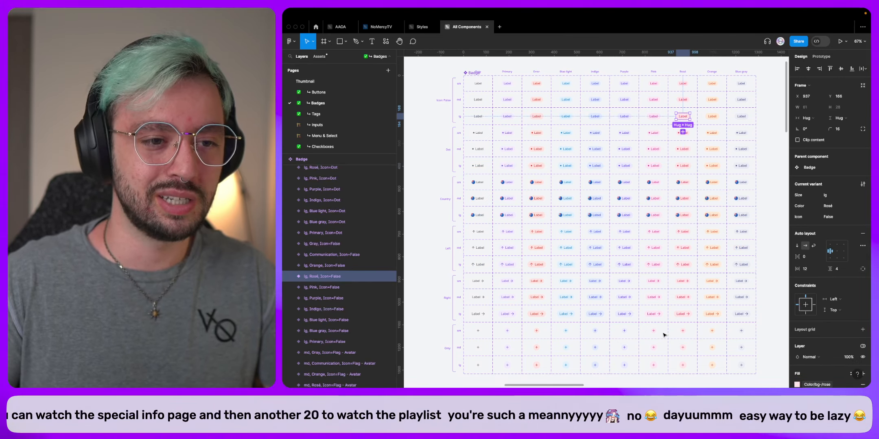
pyautogui.click(683, 365)
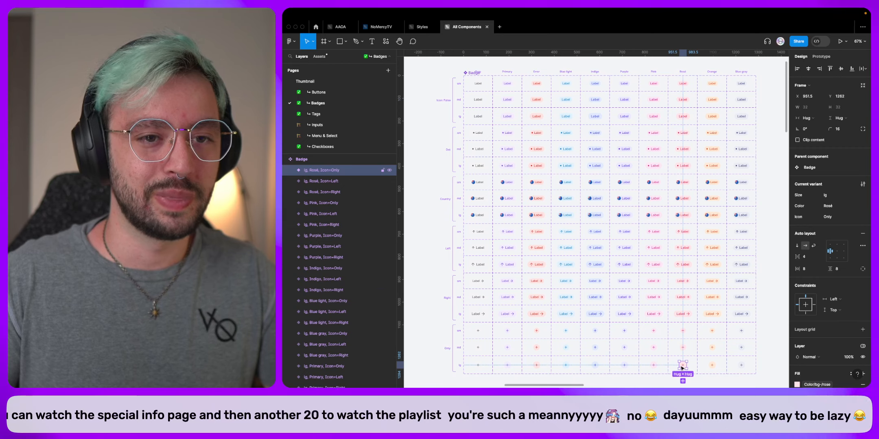
pyautogui.click(769, 282)
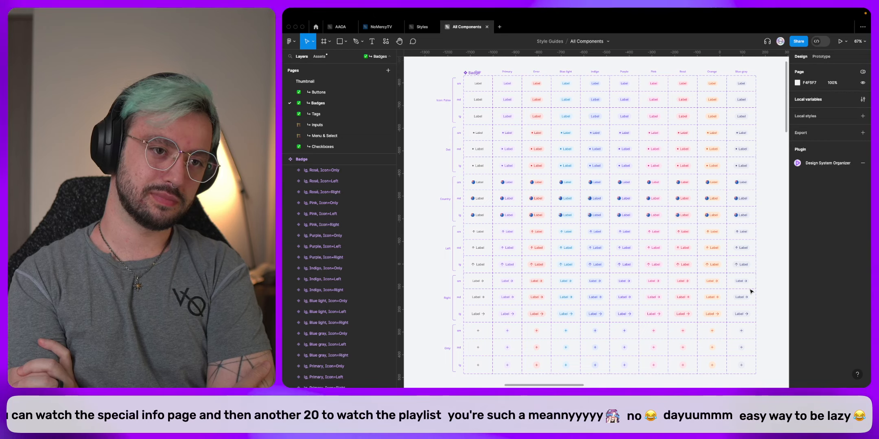
pyautogui.click(712, 264)
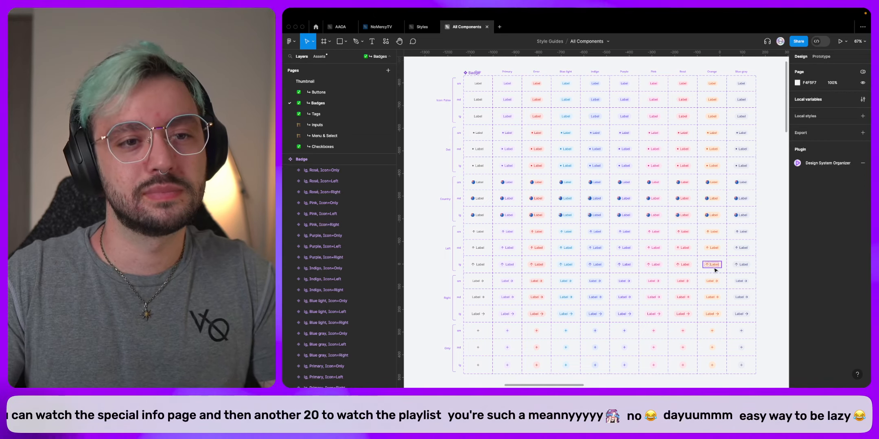
pyautogui.click(774, 243)
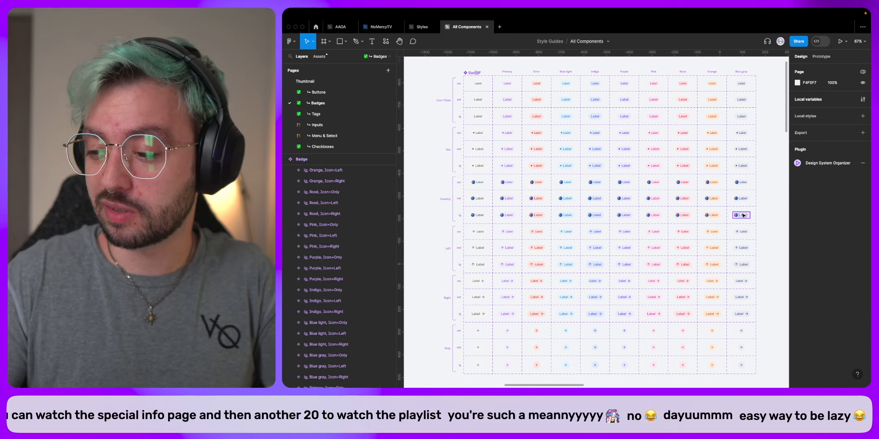
# Switch to the Styles file and examine the 80% Primary alpha color in its Primitives local variables.
pyautogui.click(413, 29)
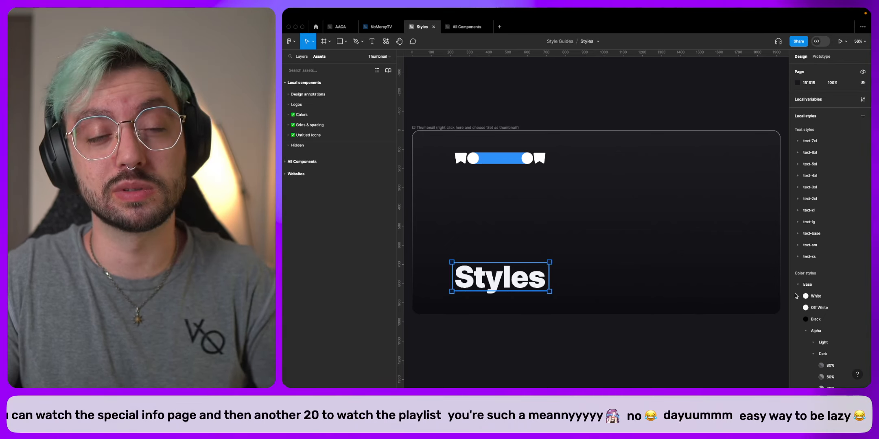
pyautogui.scroll(-3, 808, 293)
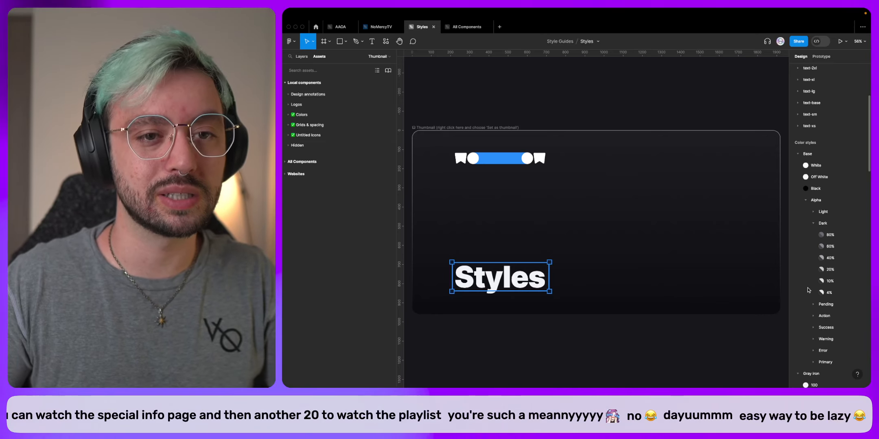
pyautogui.scroll(4, 826, 184)
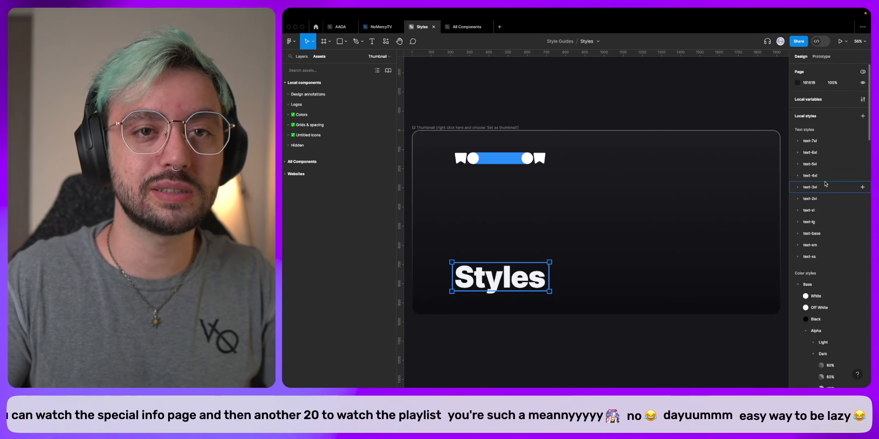
pyautogui.click(862, 100)
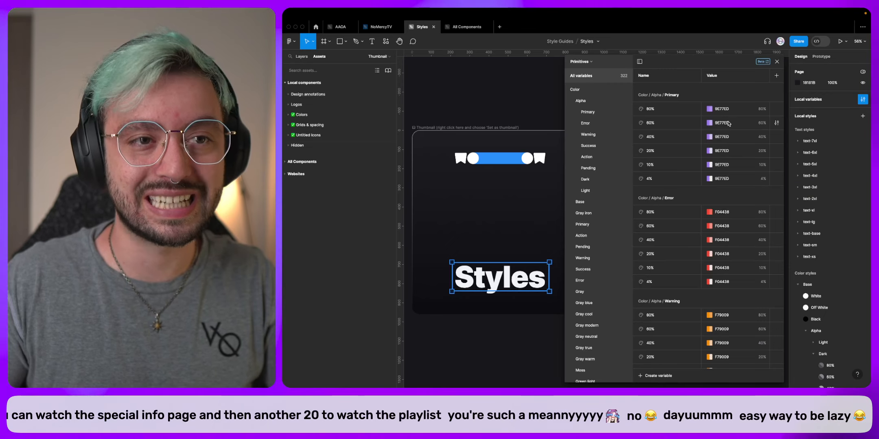
pyautogui.click(709, 109)
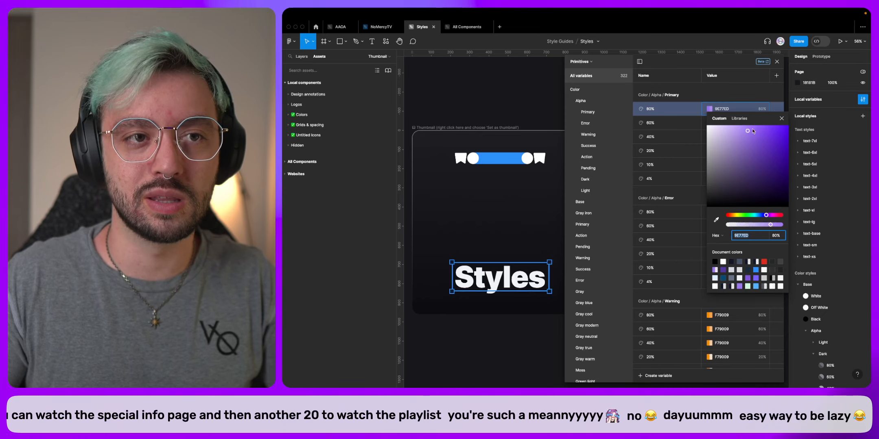
pyautogui.click(777, 119)
# Collapse the Alpha color group and view the Opacity Scale variables in the Primitives collection.
pyautogui.click(574, 101)
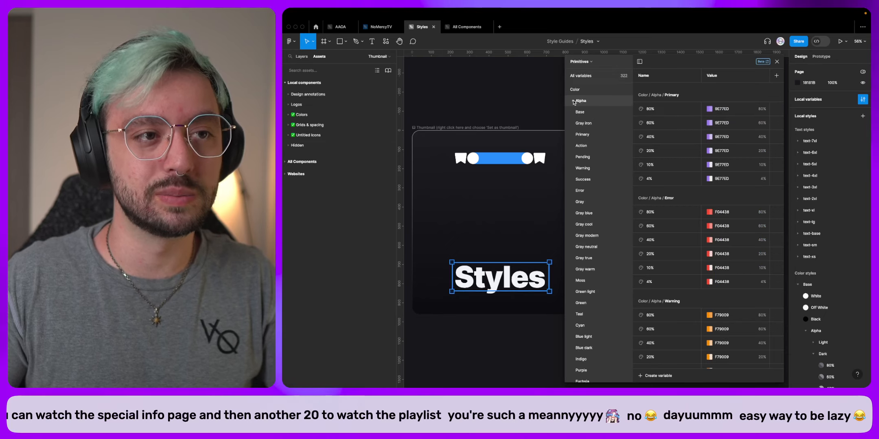
pyautogui.scroll(-3, 594, 183)
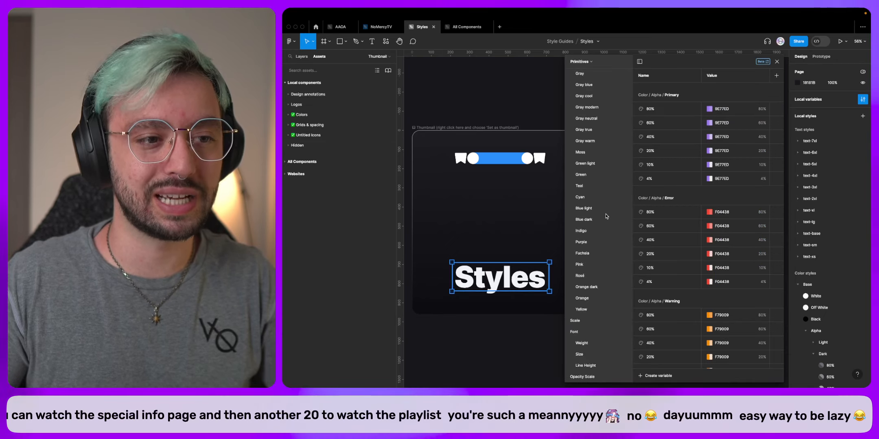
pyautogui.click(582, 377)
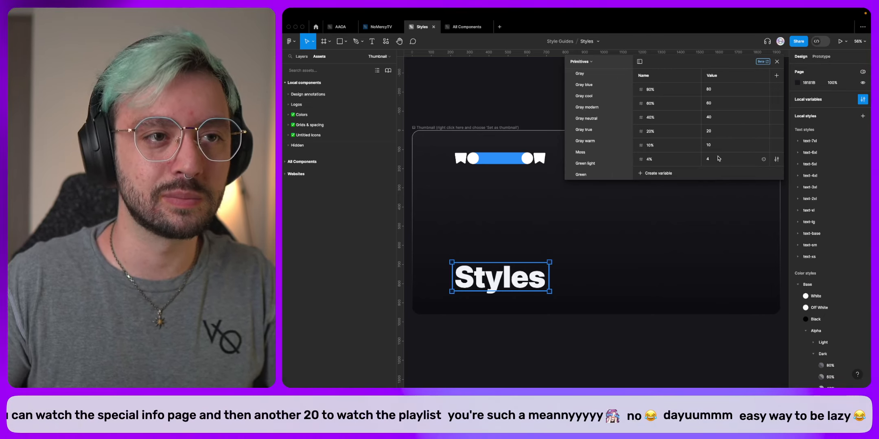
# Create a color variable named 100% in the Opacity Scale group of the Primitives collection.
pyautogui.click(661, 178)
pyautogui.click(655, 186)
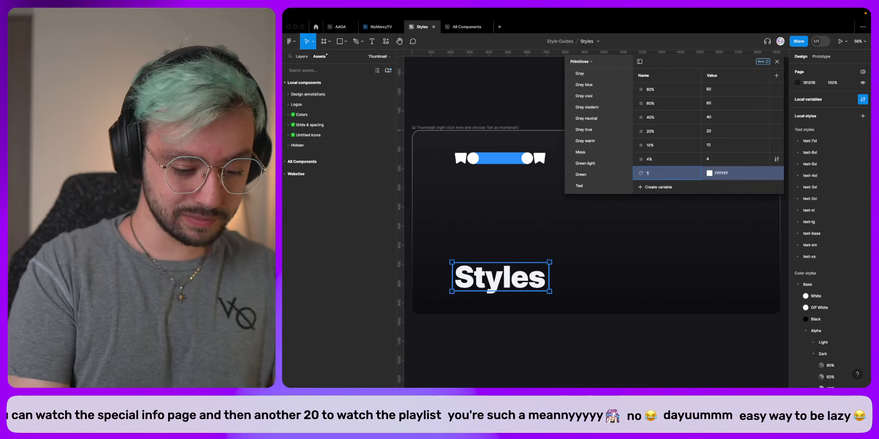
pyautogui.press('shift')
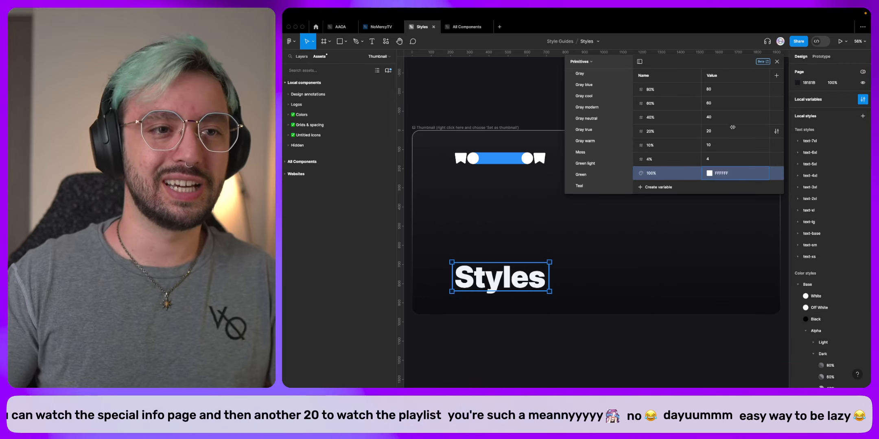
# Add a number variable named 100 with value 100 to the Opacity Scale and delete the 100% color variable.
pyautogui.click(658, 188)
pyautogui.click(659, 208)
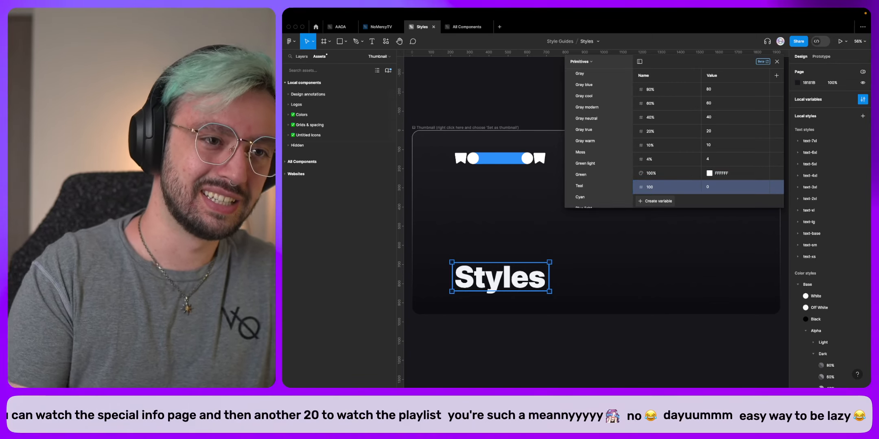
pyautogui.click(720, 188)
pyautogui.write('100')
pyautogui.rightClick(696, 172)
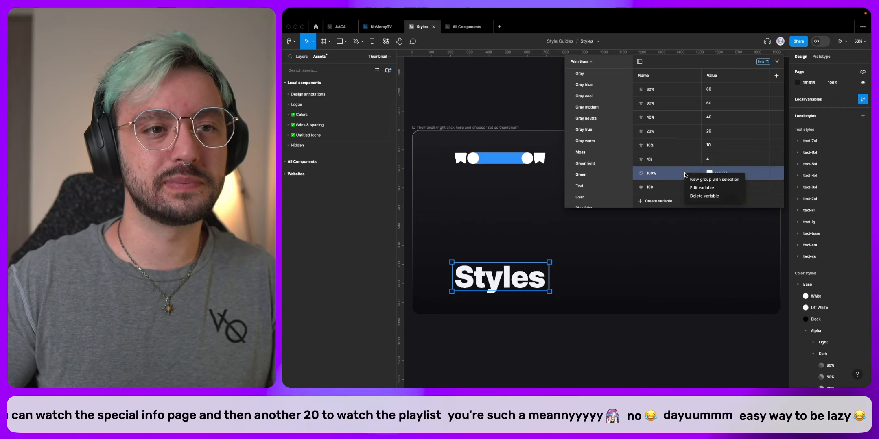
pyautogui.click(705, 196)
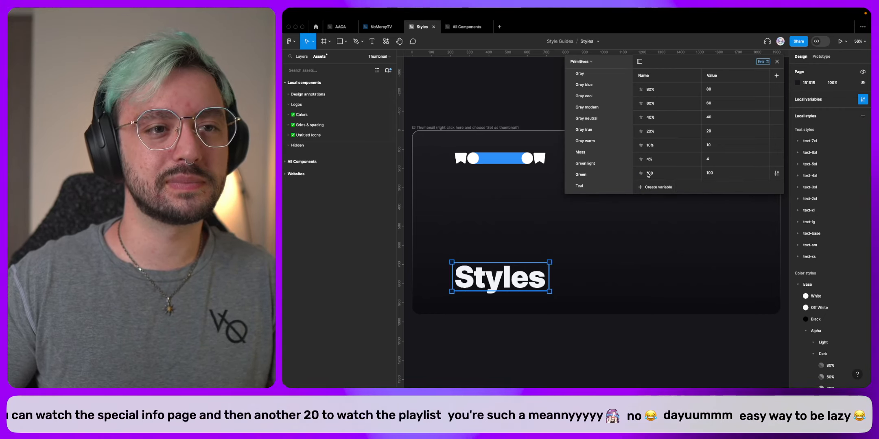
# Move the new 100 number variable above 80% in the Opacity Scale and rename it 100%.
pyautogui.click(659, 174)
pyautogui.moveTo(656, 86); pyautogui.dragTo(660, 88)
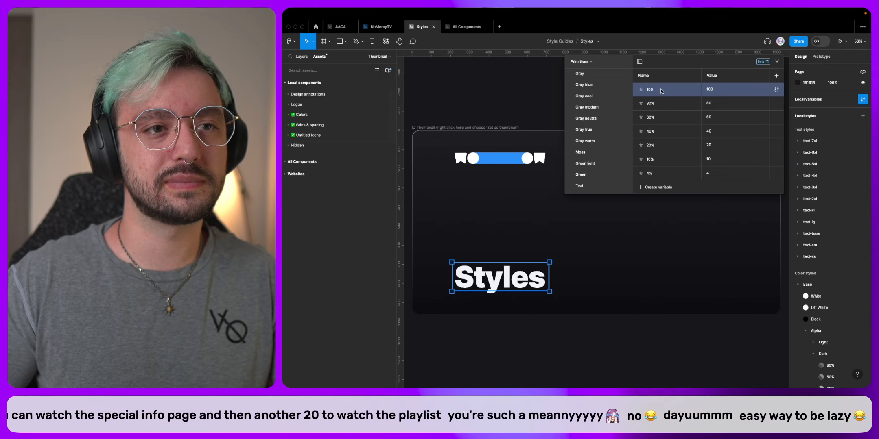
pyautogui.press('Right')
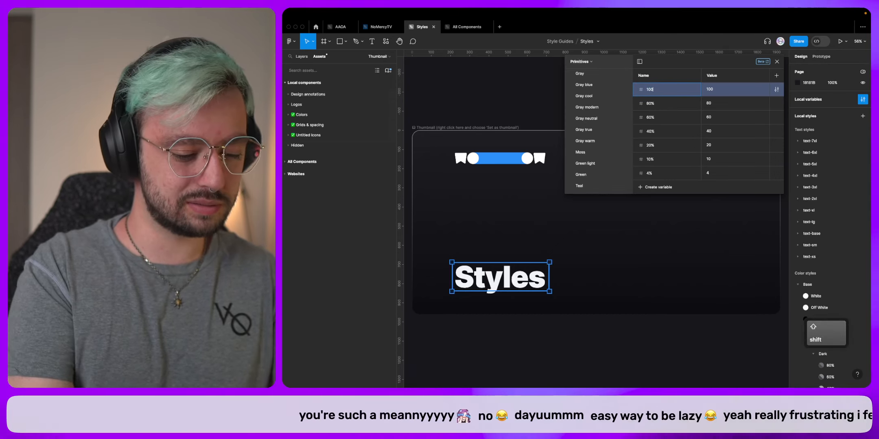
pyautogui.write('%')
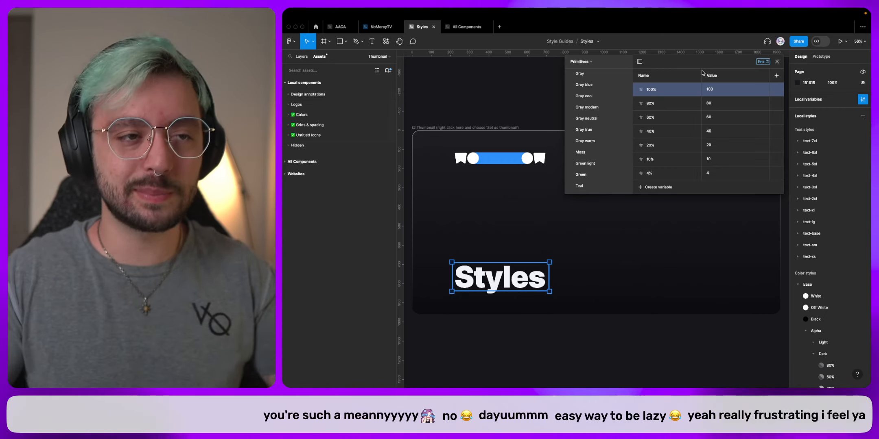
# View the Gray iron, Alpha and Pending color variables in Primitives and switch to the All Components file.
pyautogui.scroll(3, 605, 111)
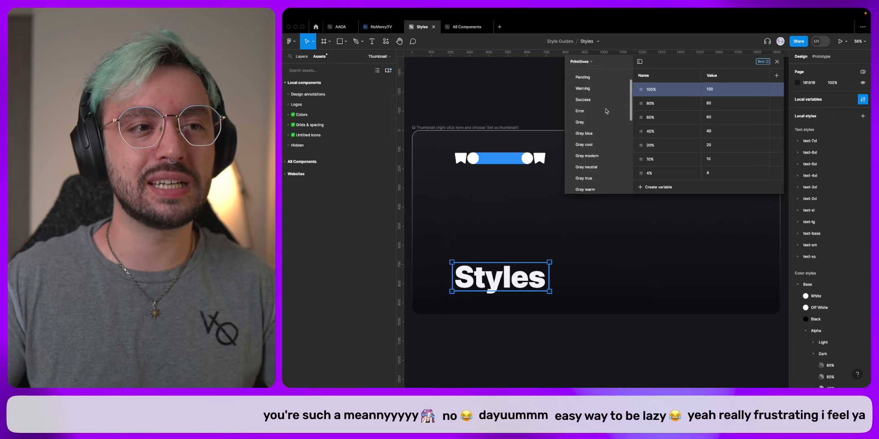
pyautogui.click(604, 113)
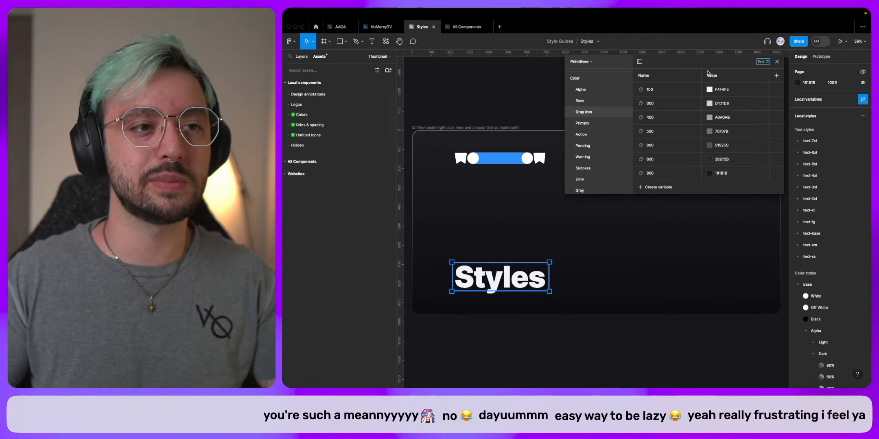
pyautogui.click(600, 90)
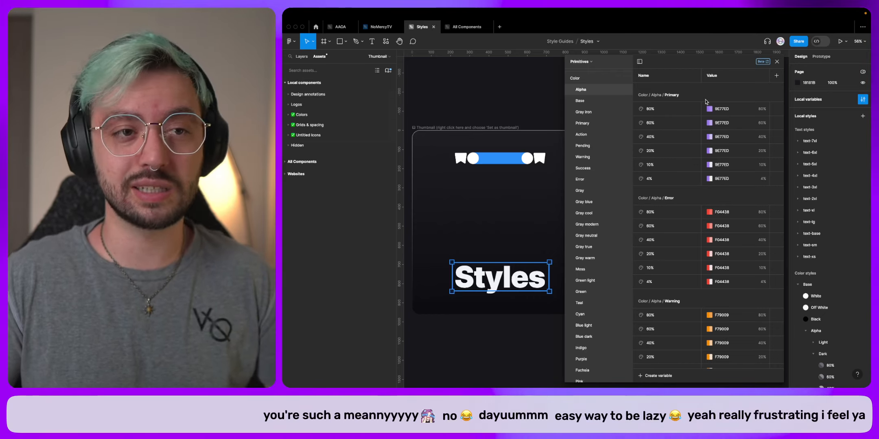
pyautogui.click(581, 146)
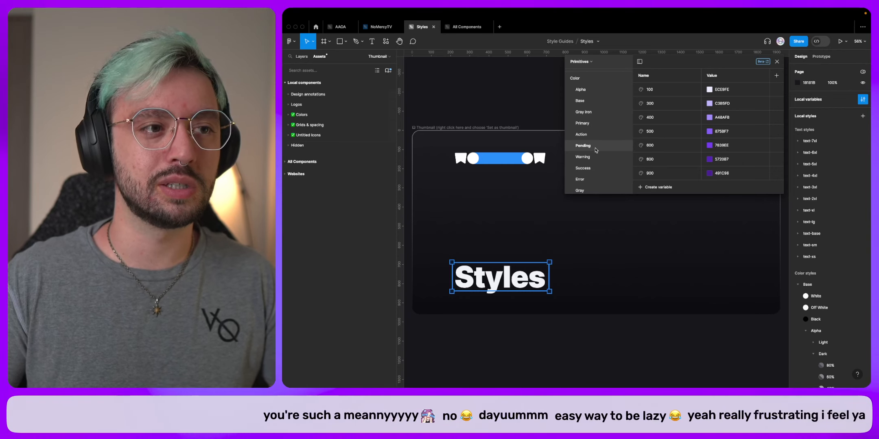
pyautogui.click(455, 28)
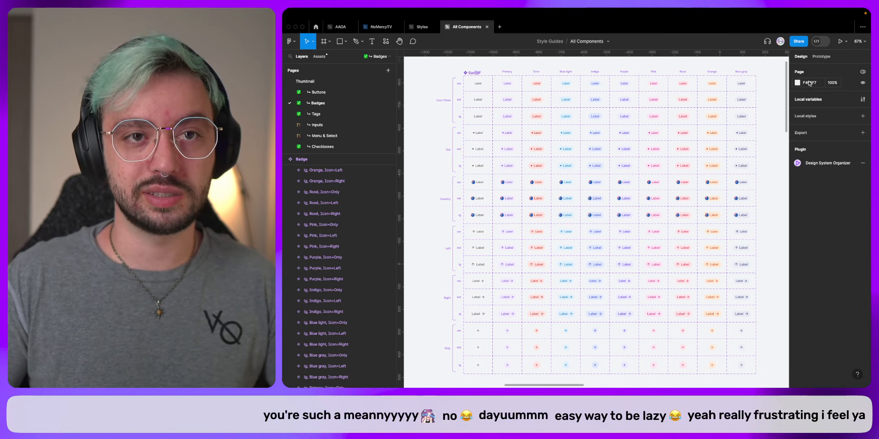
# Set the Badges page background to 000000 and show the bg- color group in the Badges local variables.
pyautogui.write('000000')
pyautogui.press('Return')
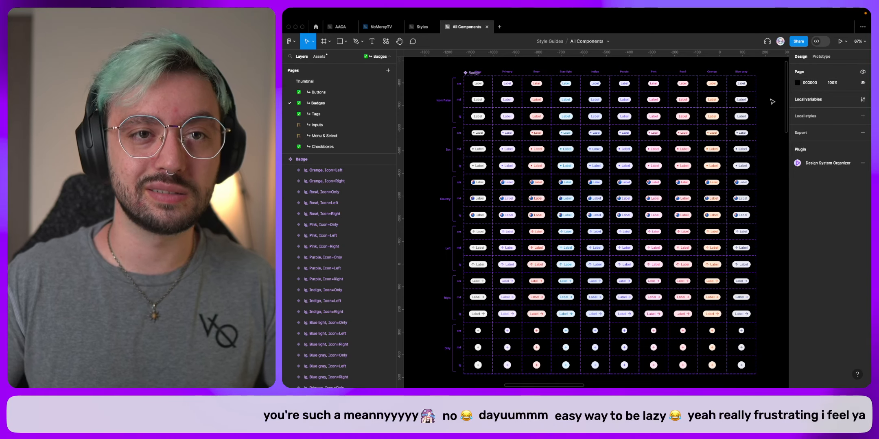
pyautogui.click(863, 99)
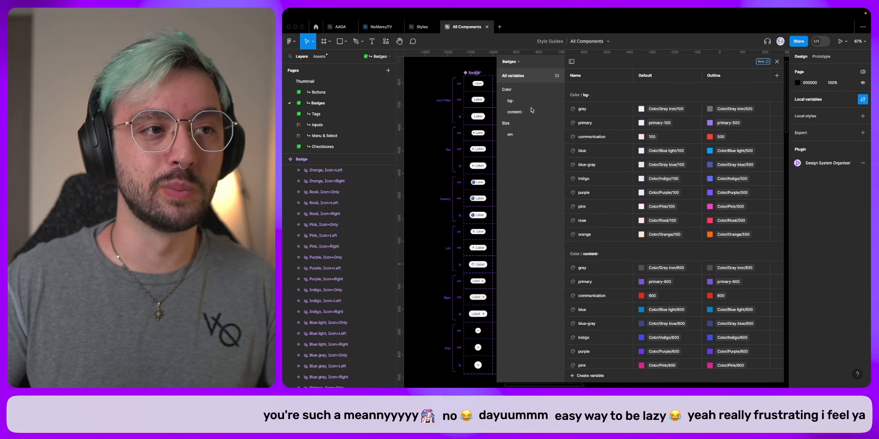
pyautogui.click(510, 101)
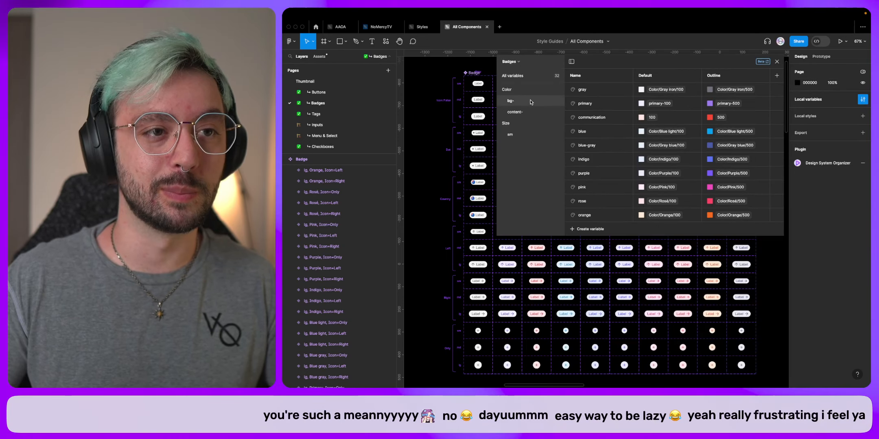
# Try the Color/Alpha/Primary 10% and 20% variables as the Default value of bg- primary and inspect the purple badges closely.
pyautogui.click(655, 104)
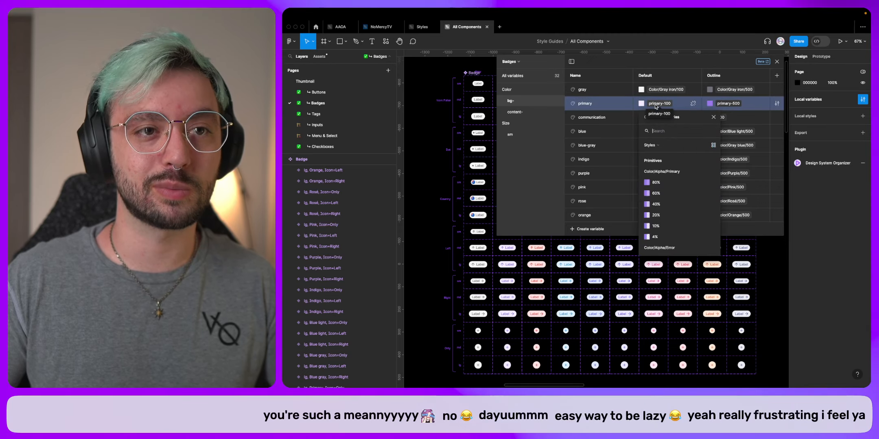
pyautogui.click(668, 227)
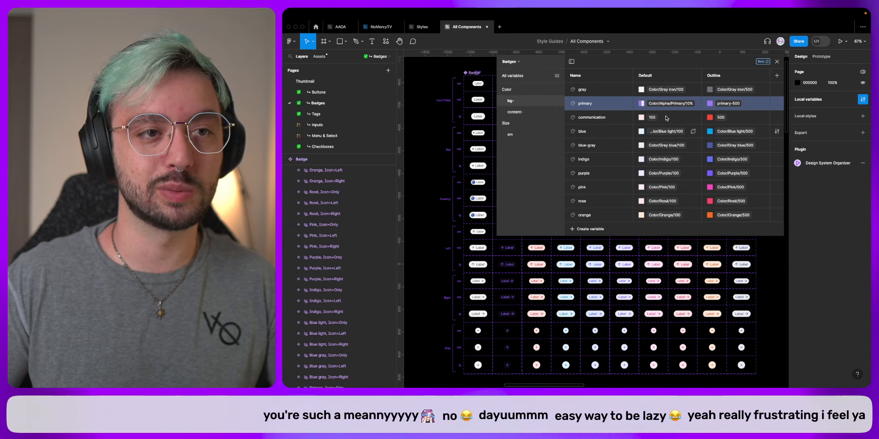
pyautogui.click(677, 104)
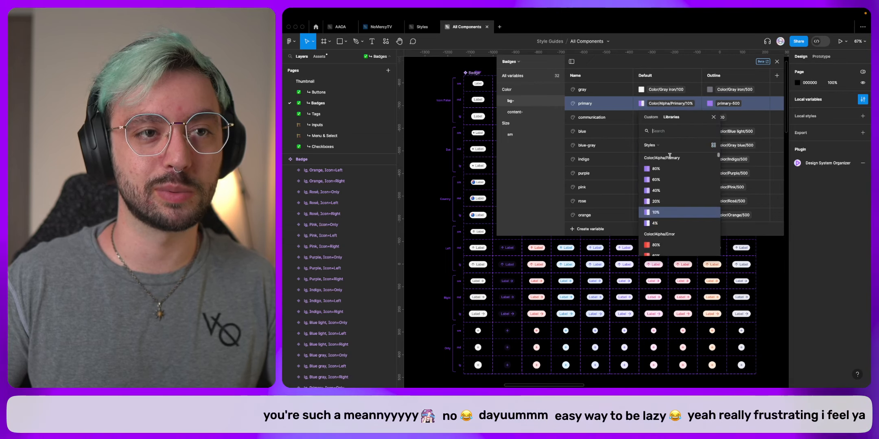
pyautogui.click(671, 204)
pyautogui.scroll(10, 489, 288)
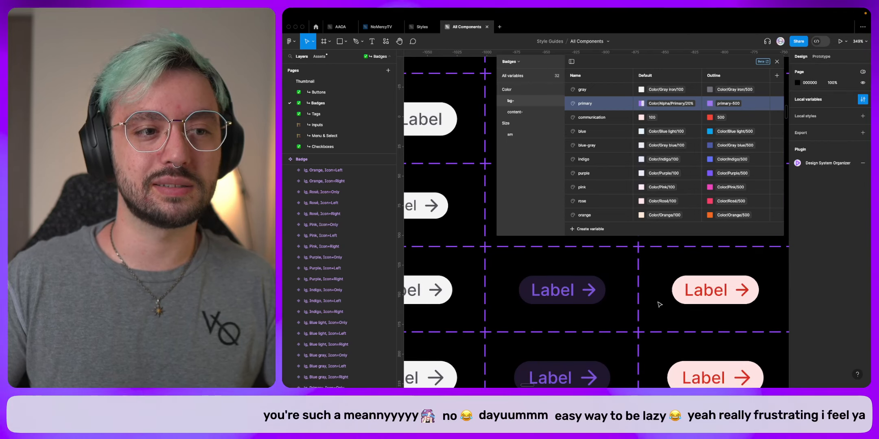
# Set the page background to FFFFFF to compare the translucent badges, and set it back to 000000.
pyautogui.click(810, 82)
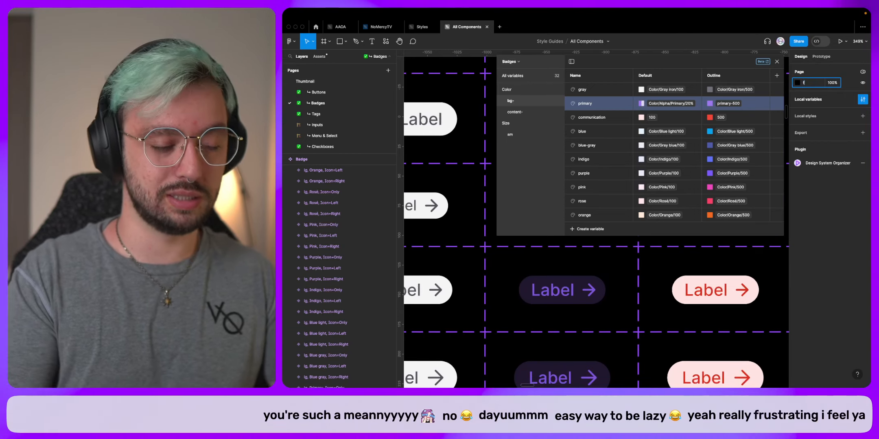
pyautogui.write('fff')
pyautogui.press('Return')
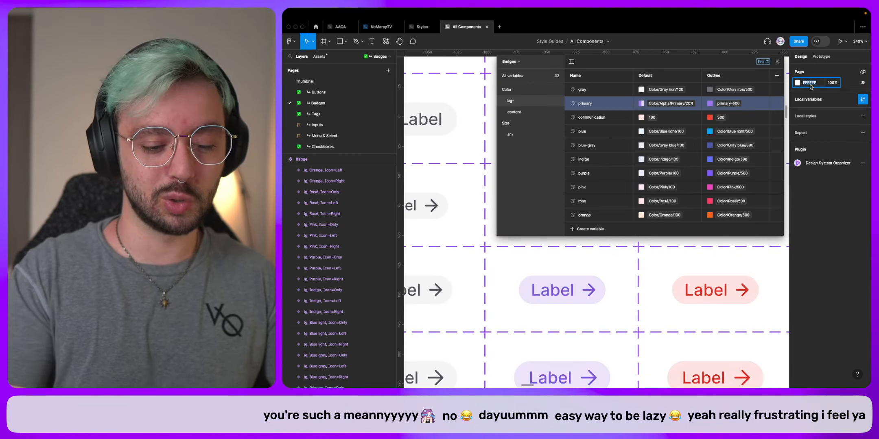
pyautogui.write('000000')
pyautogui.press('Return')
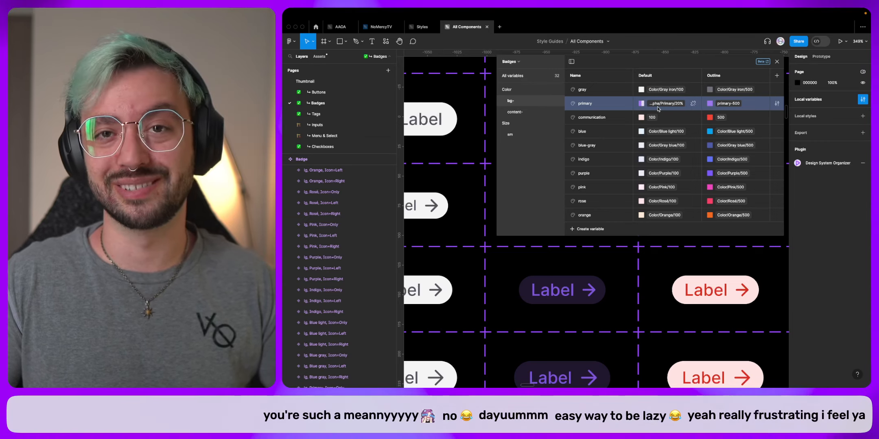
# Undo the bg- primary alpha color and page background changes, and close the Badges local variables.
pyautogui.press('super+z')
pyautogui.press('super+z')
pyautogui.press('super+z')
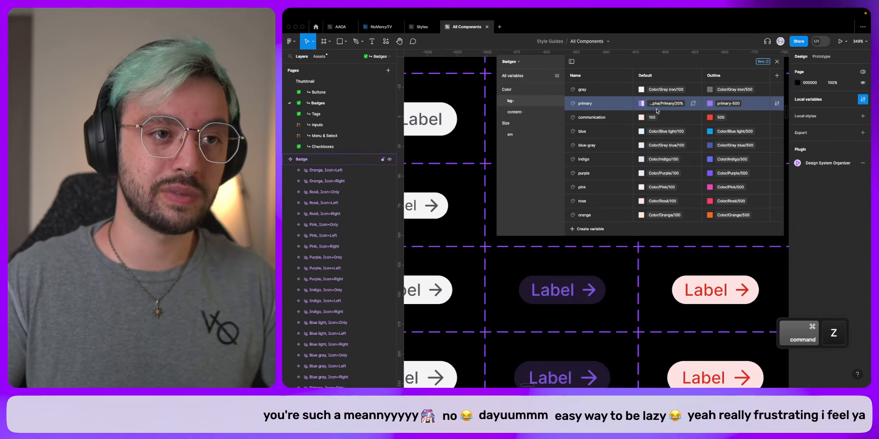
pyautogui.press('super+z')
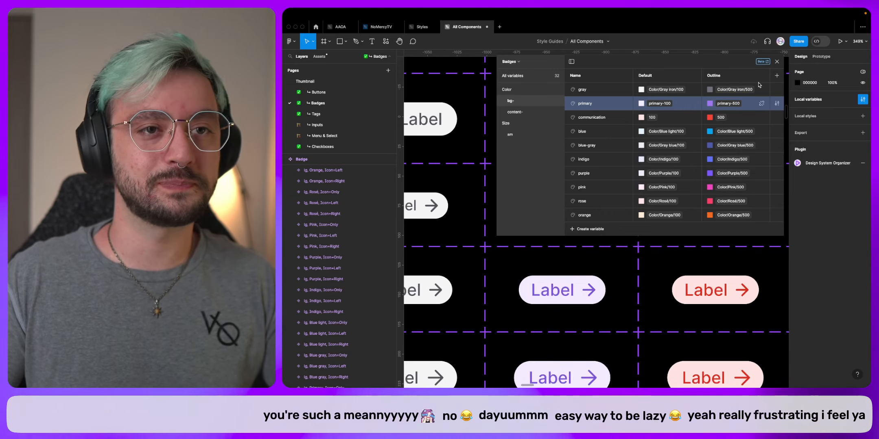
pyautogui.click(778, 62)
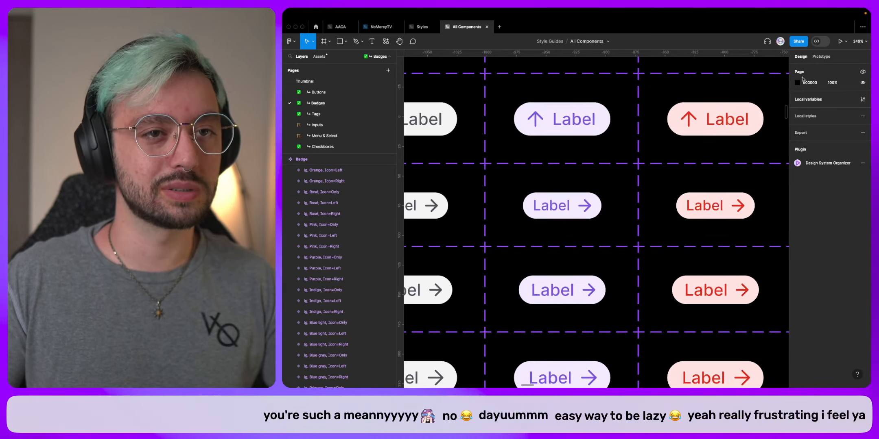
pyautogui.press('super+z')
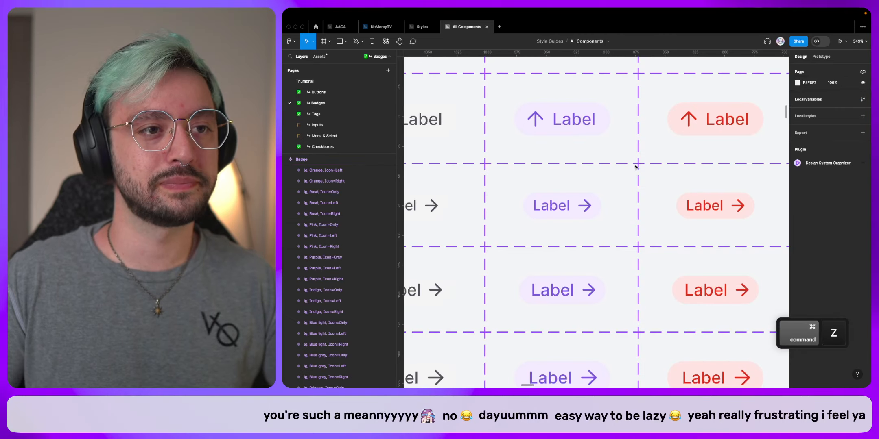
# Delete the stray Rosé Badge instance placed above the Badge component set.
pyautogui.scroll(-10, 636, 167)
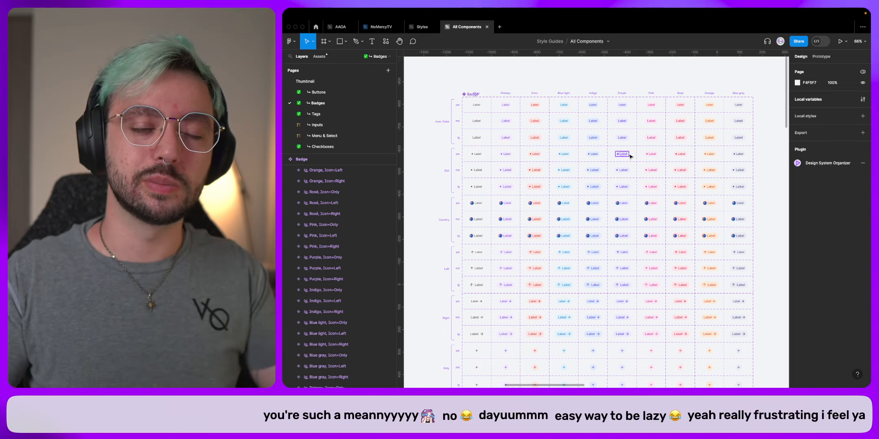
pyautogui.scroll(-5, 648, 194)
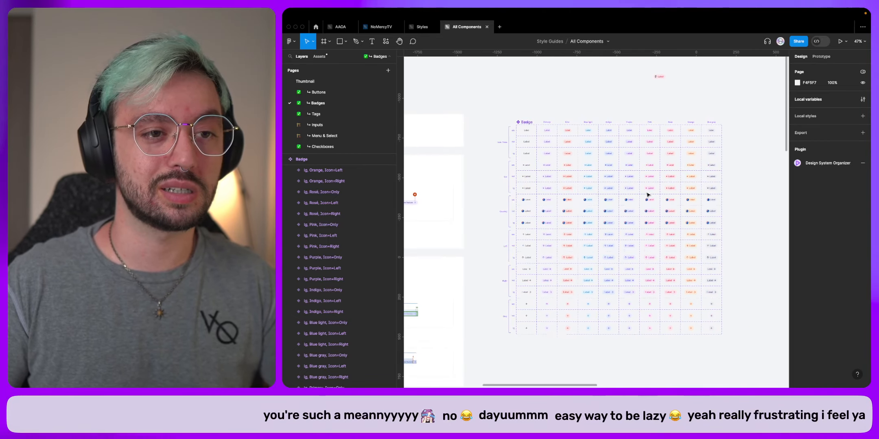
pyautogui.click(647, 68)
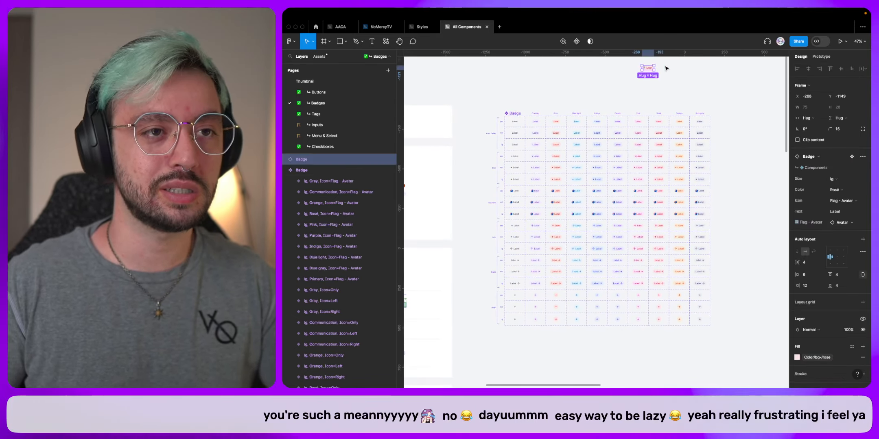
pyautogui.press('Delete')
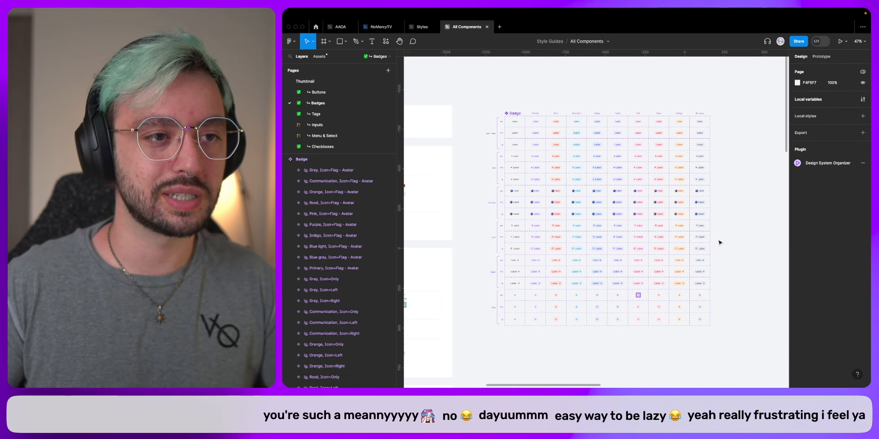
# Look over the Badge group component set in its light and dark versions and the whole Badges page.
pyautogui.click(514, 118)
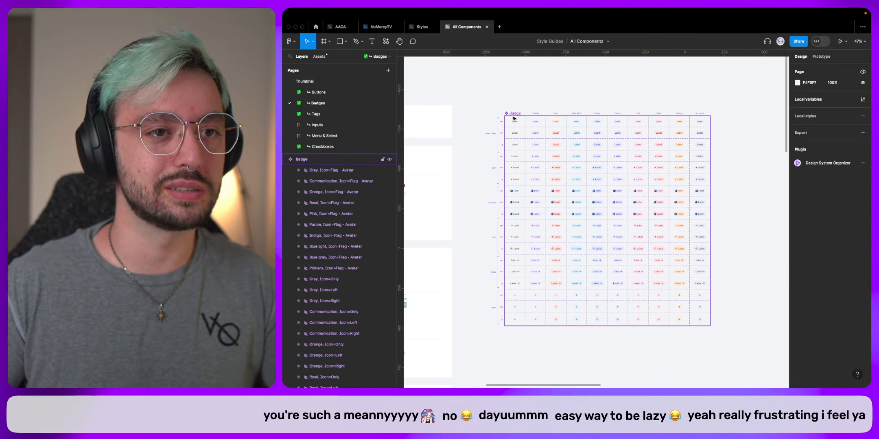
pyautogui.click(510, 110)
pyautogui.hscroll(15, 619, 194)
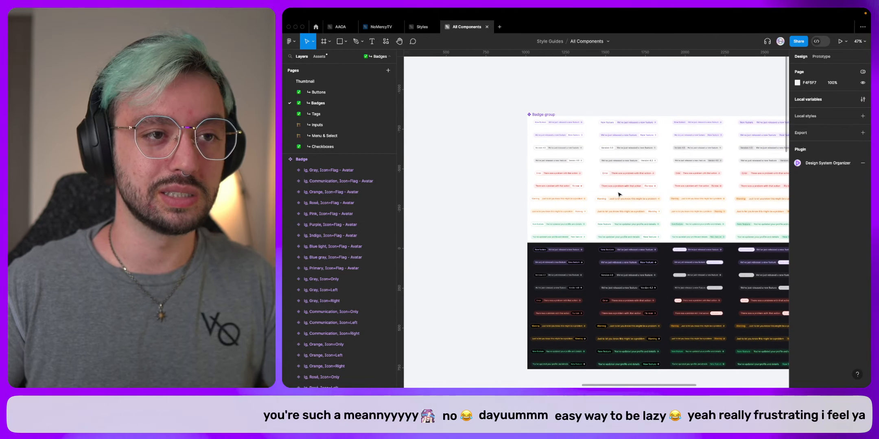
pyautogui.hscroll(5, 618, 194)
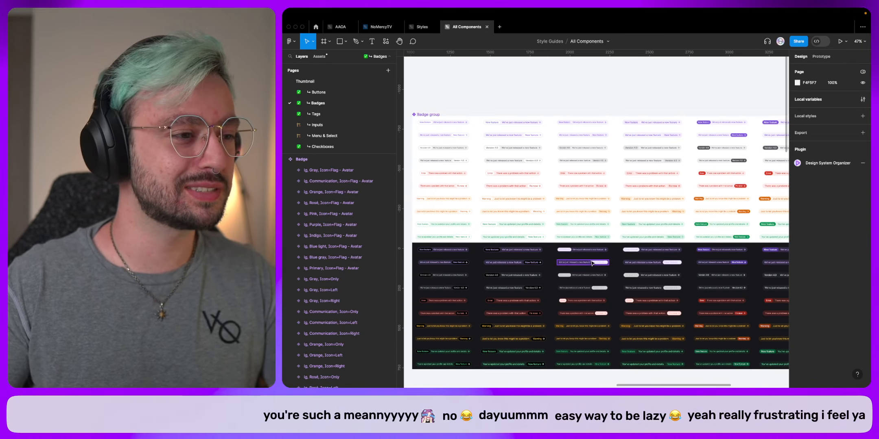
pyautogui.hotkey('shift', '1')
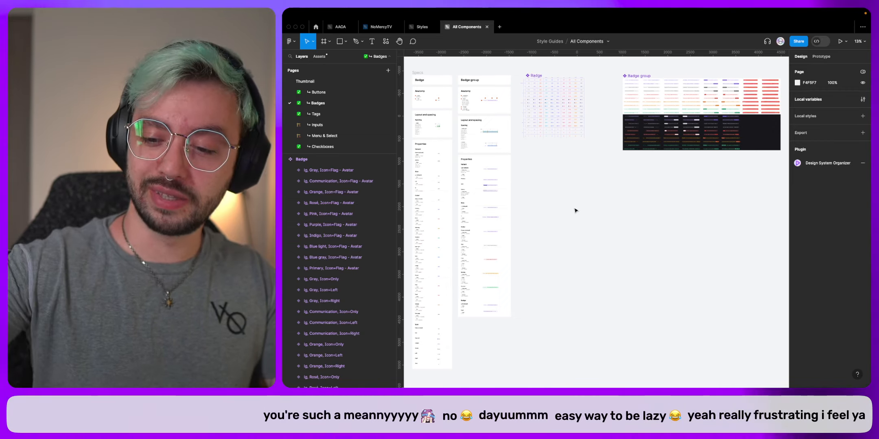
# Inspect the Anatomy sections of the existing Badge and Badge group specification sheets.
pyautogui.keyDown('ctrl'); pyautogui.scroll(10, 429, 95); pyautogui.keyUp('ctrl')
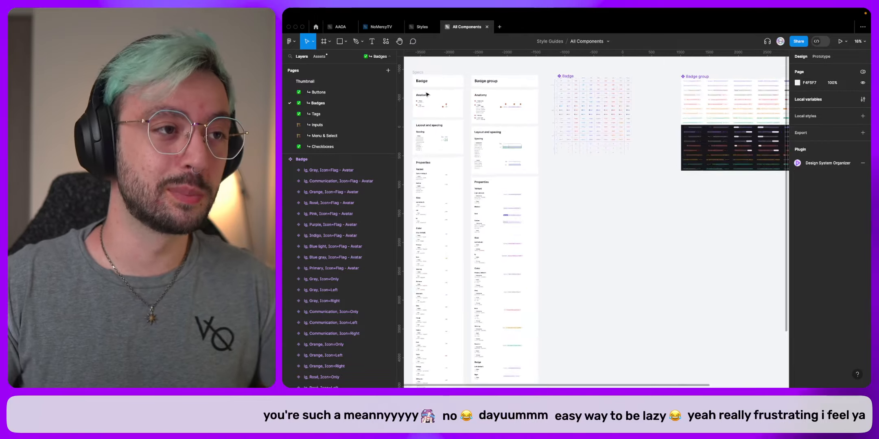
pyautogui.hscroll(-5, 624, 221)
pyautogui.hscroll(5, 625, 221)
pyautogui.scroll(-1, 626, 221)
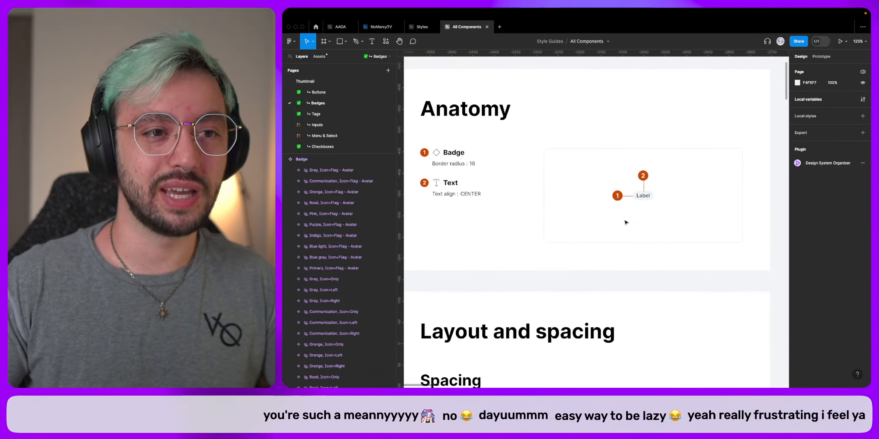
pyautogui.keyDown('ctrl'); pyautogui.scroll(-5, 625, 223); pyautogui.keyUp('ctrl')
pyautogui.hscroll(10, 626, 225)
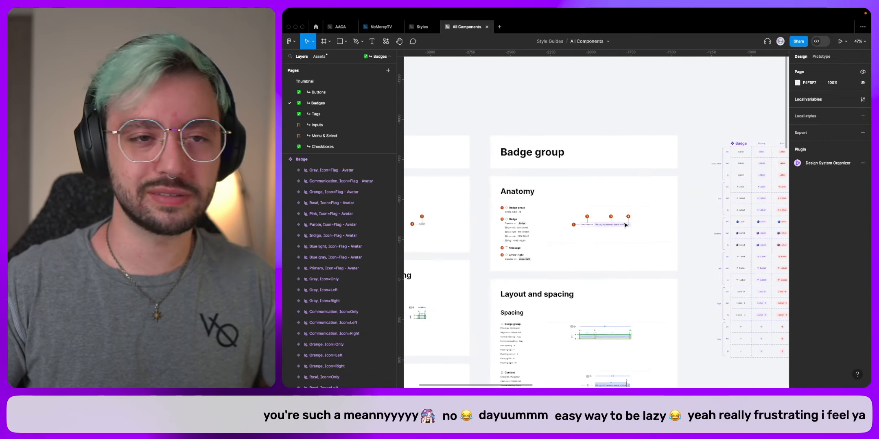
# Place an instance of the small Gray Badge above the Badge component set and generate its specification with EightShapes Specs.
pyautogui.scroll(2, 688, 196)
pyautogui.click(702, 168)
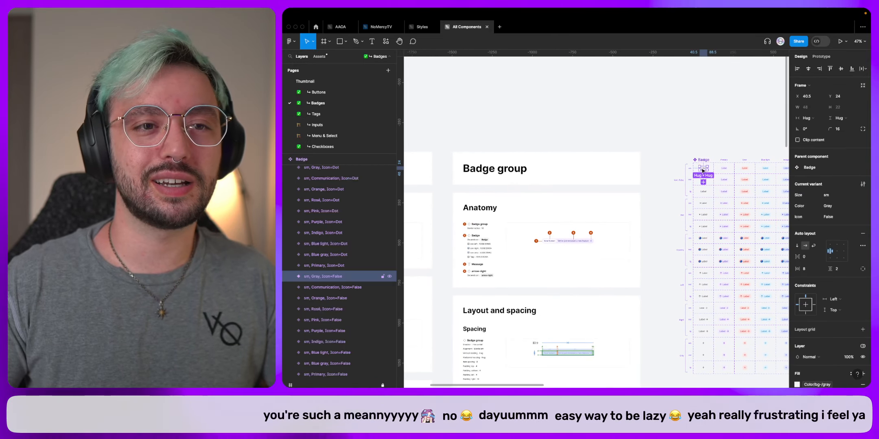
pyautogui.moveTo(702, 169); pyautogui.dragTo(697, 122)
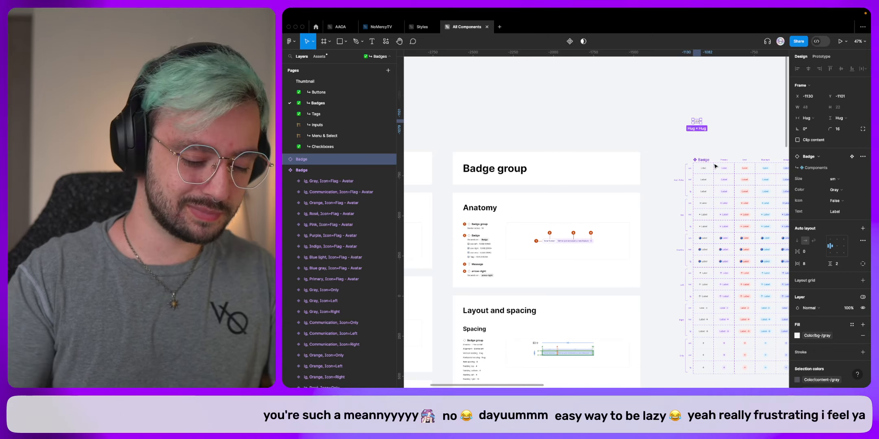
pyautogui.press('super+p')
pyautogui.write('eight')
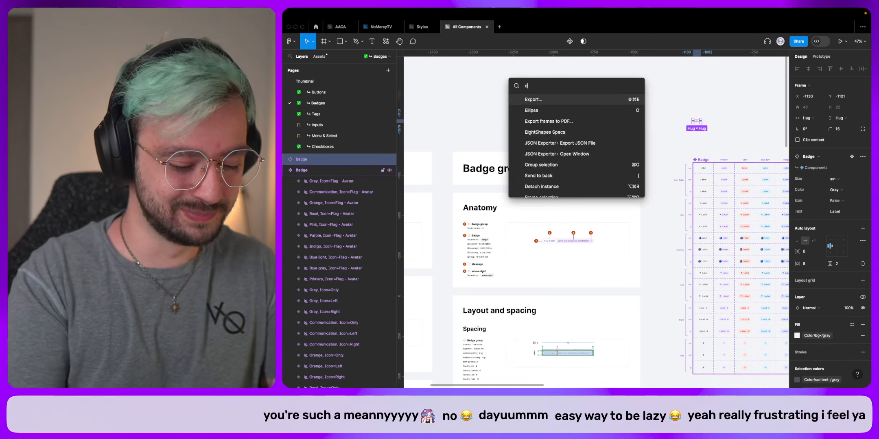
pyautogui.press('Return')
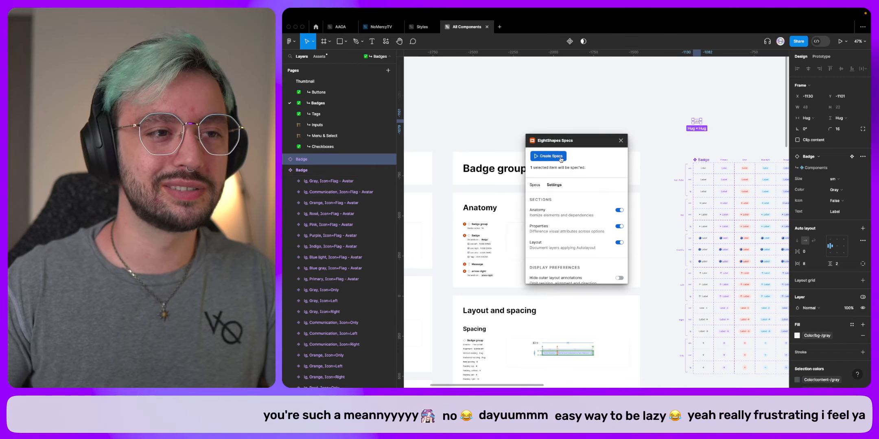
pyautogui.scroll(-3, 556, 198)
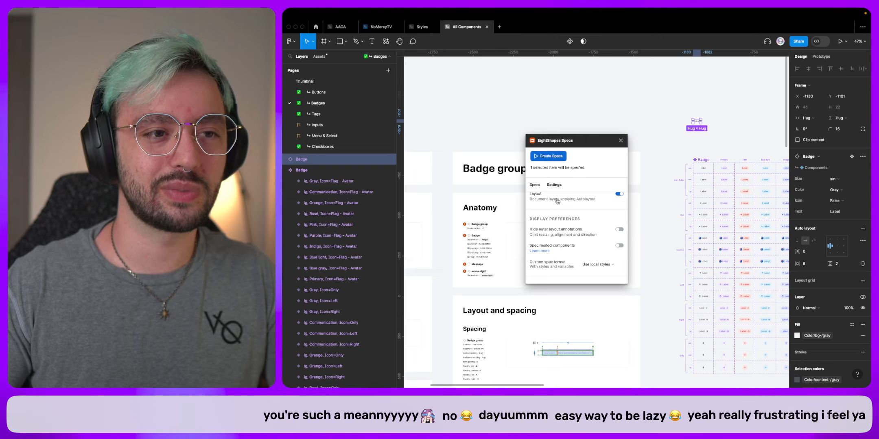
pyautogui.click(562, 159)
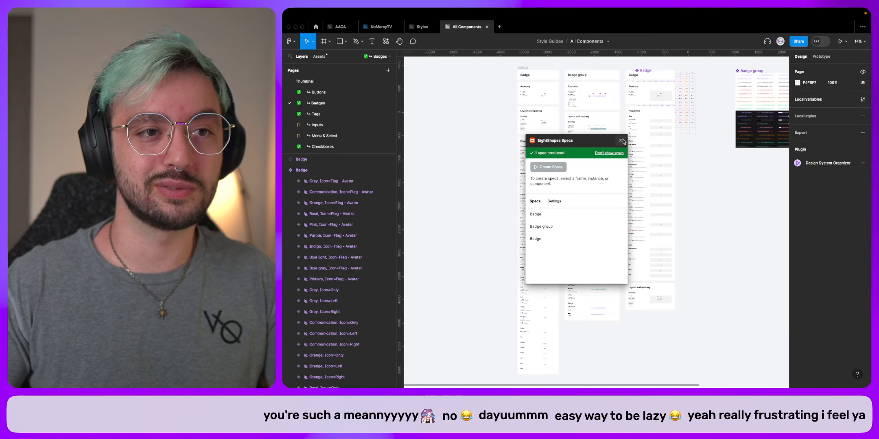
pyautogui.click(621, 140)
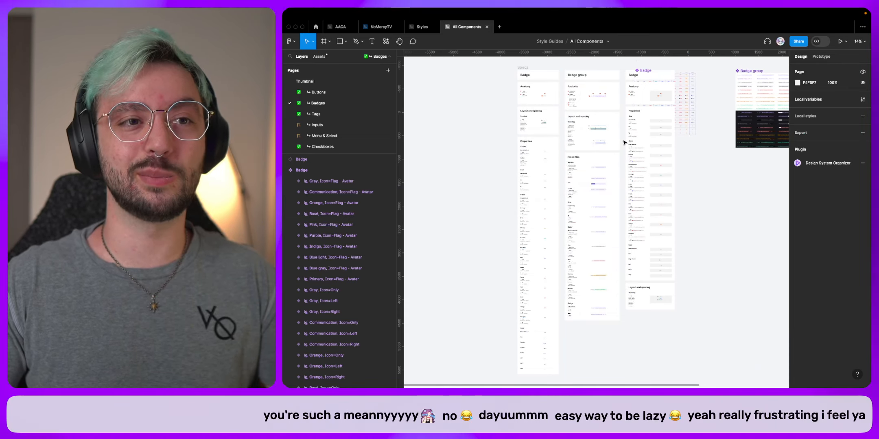
# Move the new Badge specification ahead of the Badge group specification and delete the old Badge specification.
pyautogui.click(632, 91)
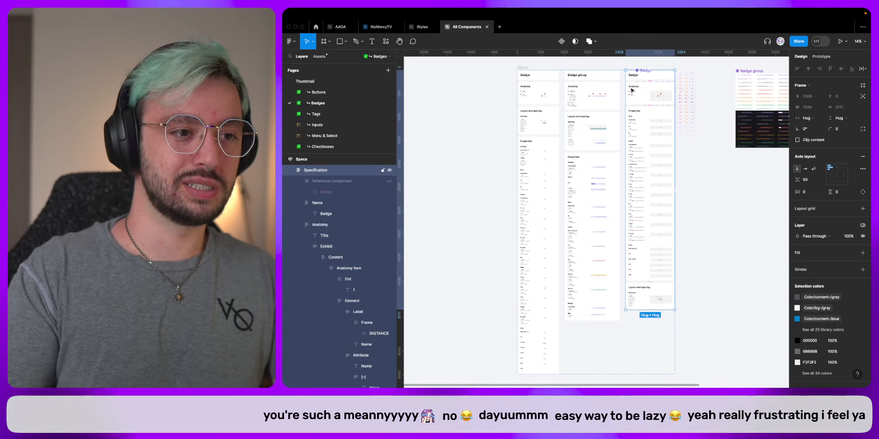
pyautogui.press('Left')
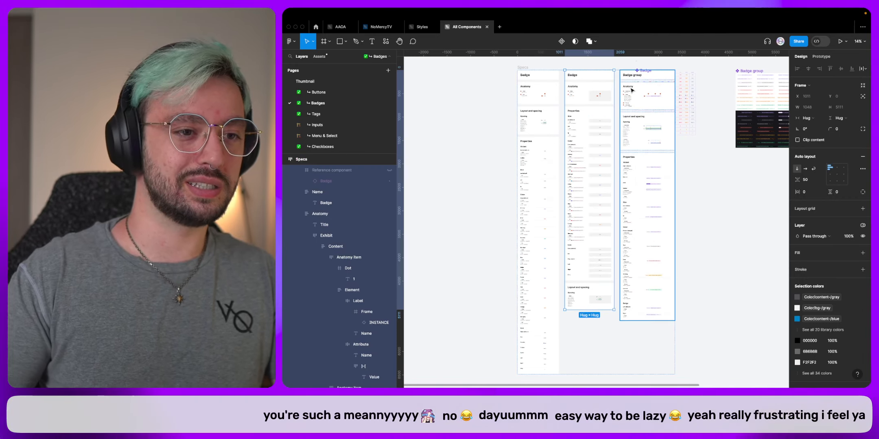
pyautogui.click(535, 95)
pyautogui.press('Delete')
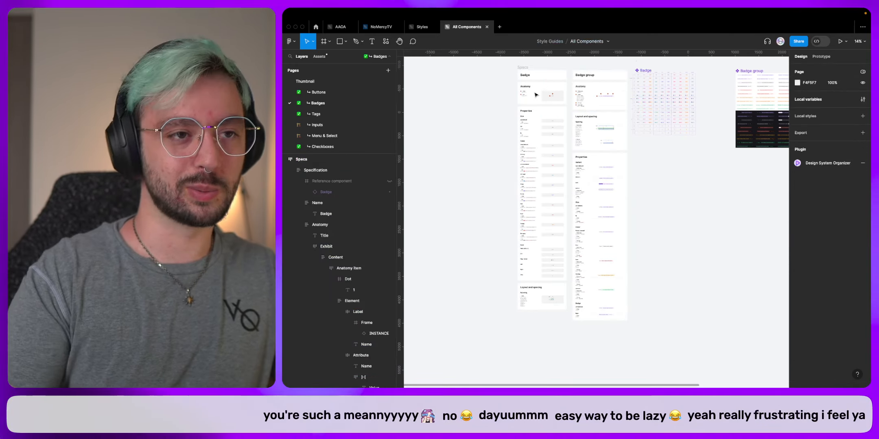
# Review the Size, Color and Icon properties documented in the new Badge specification.
pyautogui.scroll(10, 535, 95)
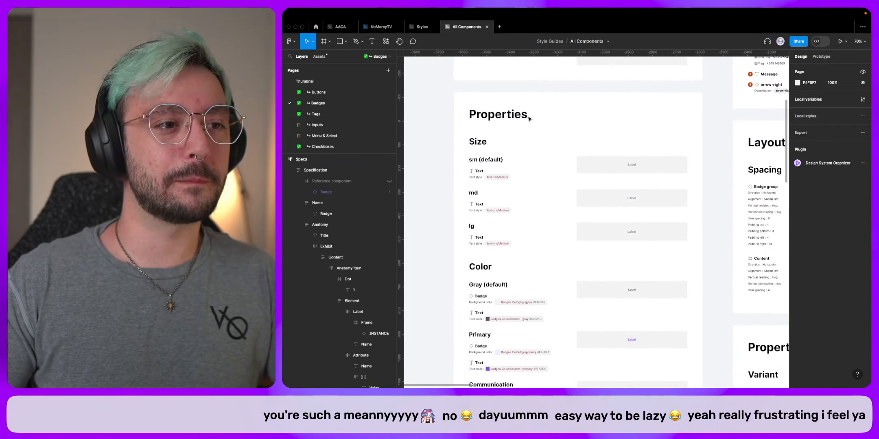
pyautogui.scroll(6, 529, 118)
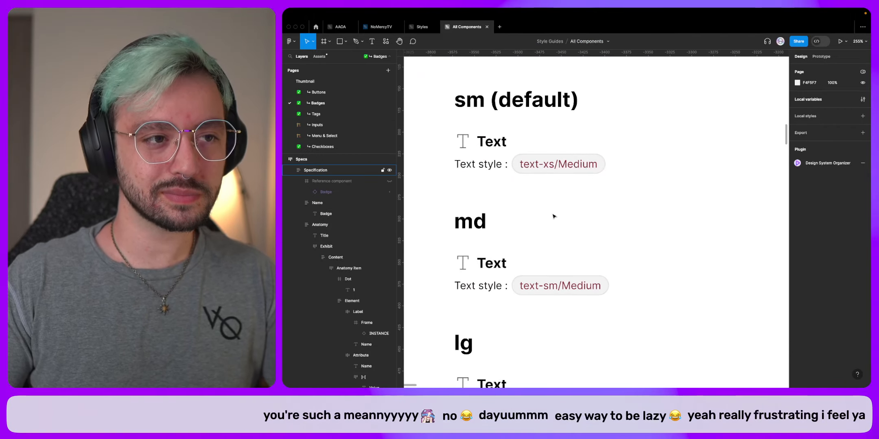
pyautogui.scroll(-5, 554, 227)
pyautogui.scroll(-10, 578, 183)
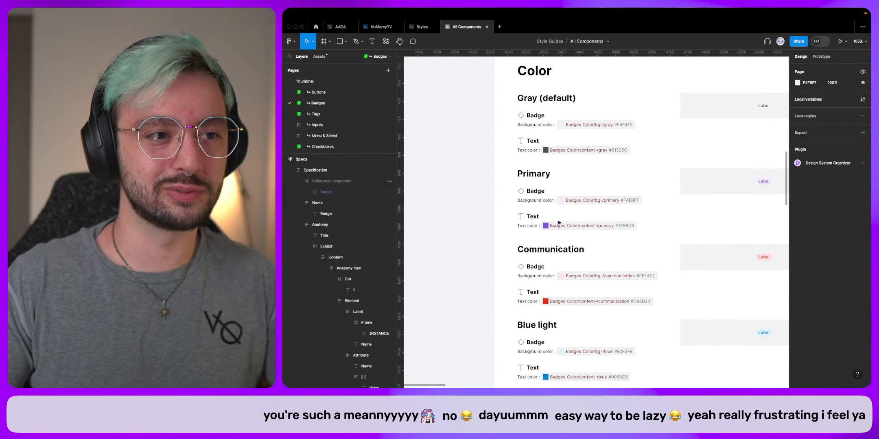
pyautogui.scroll(3, 592, 108)
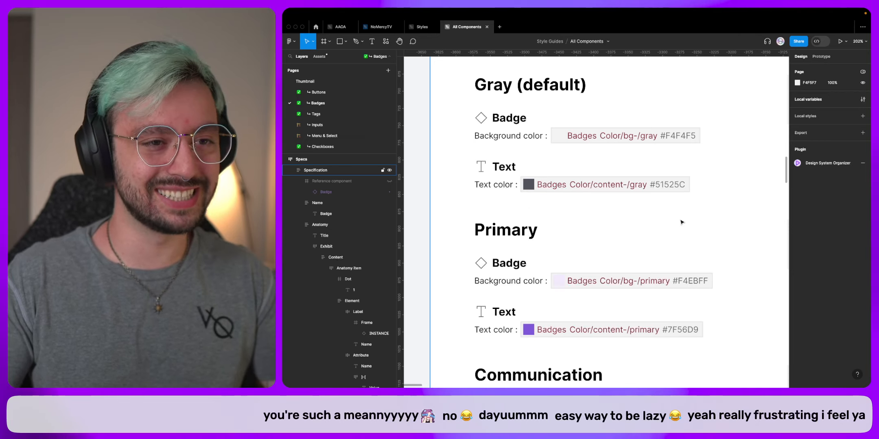
pyautogui.scroll(-5, 603, 221)
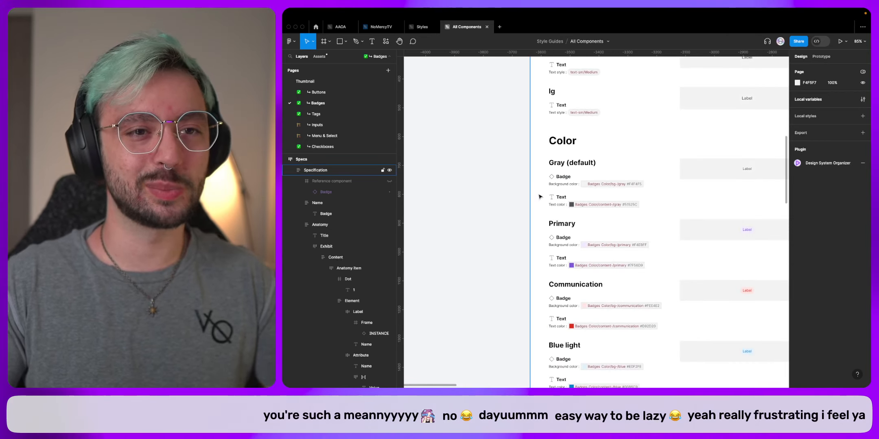
pyautogui.hscroll(3, 540, 197)
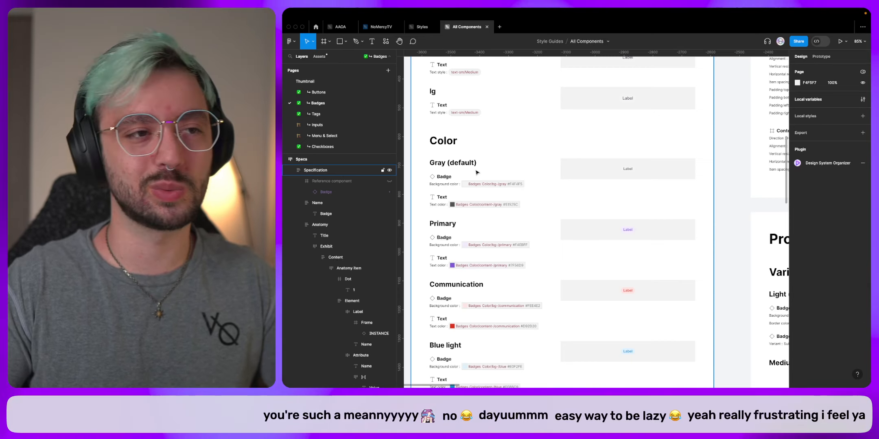
pyautogui.scroll(-8, 477, 172)
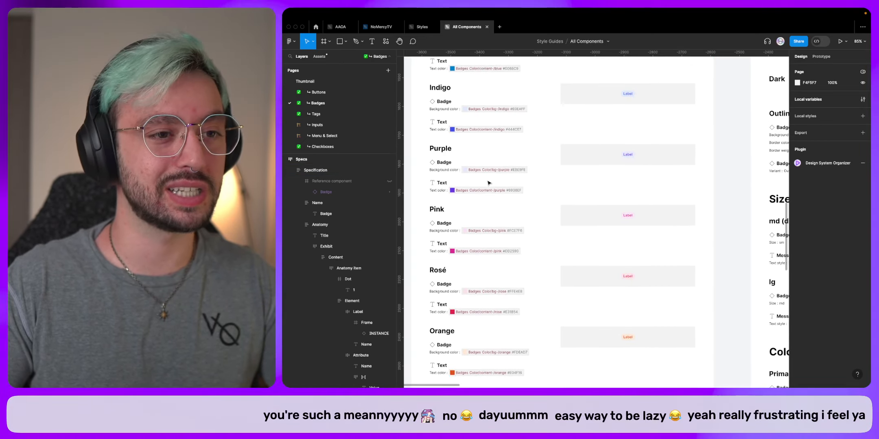
pyautogui.scroll(-5, 489, 183)
pyautogui.scroll(-3, 488, 182)
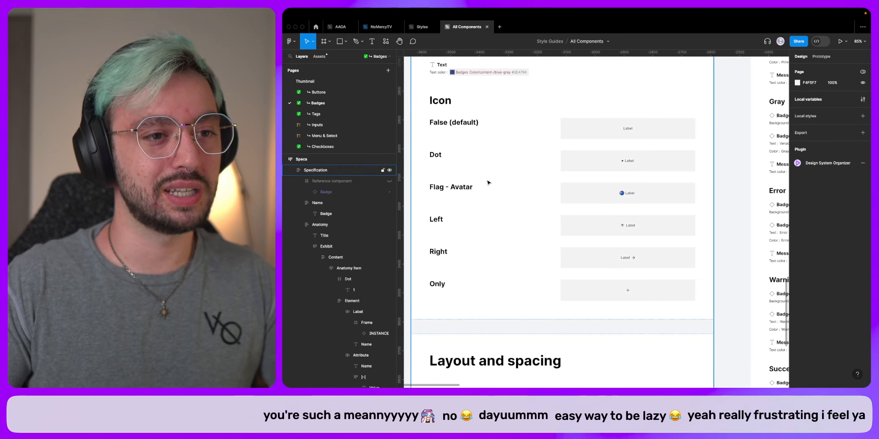
# Select all the gray artwork frames of the Icon options in the Badge specification, from False to Only.
pyautogui.keyDown('super'); pyautogui.click(565, 287); pyautogui.keyUp('super')
pyautogui.keyDown('shift'); pyautogui.keyDown('super'); pyautogui.click(582, 258); pyautogui.keyUp('super'); pyautogui.keyUp('shift')
pyautogui.keyDown('shift'); pyautogui.keyDown('super'); pyautogui.click(584, 216); pyautogui.keyUp('super'); pyautogui.keyUp('shift')
pyautogui.keyDown('shift'); pyautogui.keyDown('super'); pyautogui.click(581, 158); pyautogui.keyUp('super'); pyautogui.keyUp('shift')
pyautogui.keyDown('shift'); pyautogui.keyDown('super'); pyautogui.click(582, 129); pyautogui.keyUp('super'); pyautogui.keyUp('shift')
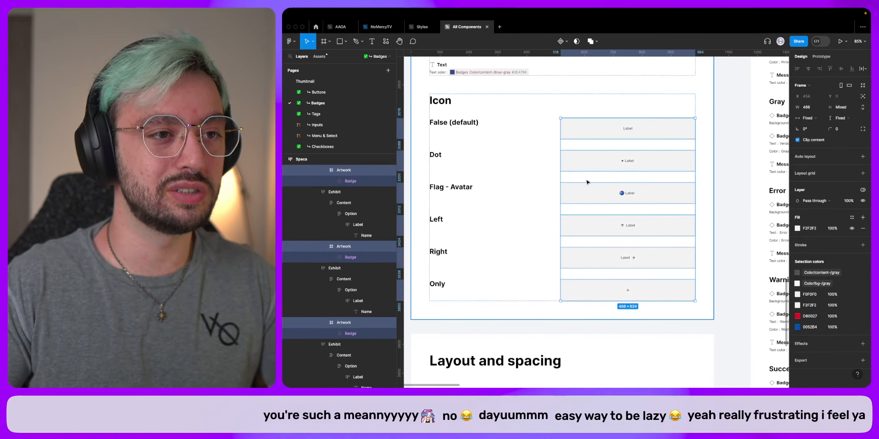
# Extend the selection with the artwork frames of all Color options, from Blue gray up to Gray.
pyautogui.scroll(6, 589, 195)
pyautogui.keyDown('shift'); pyautogui.keyDown('super'); pyautogui.click(581, 292); pyautogui.keyUp('super'); pyautogui.keyUp('shift')
pyautogui.keyDown('shift'); pyautogui.keyDown('super'); pyautogui.click(583, 229); pyautogui.keyUp('super'); pyautogui.keyUp('shift')
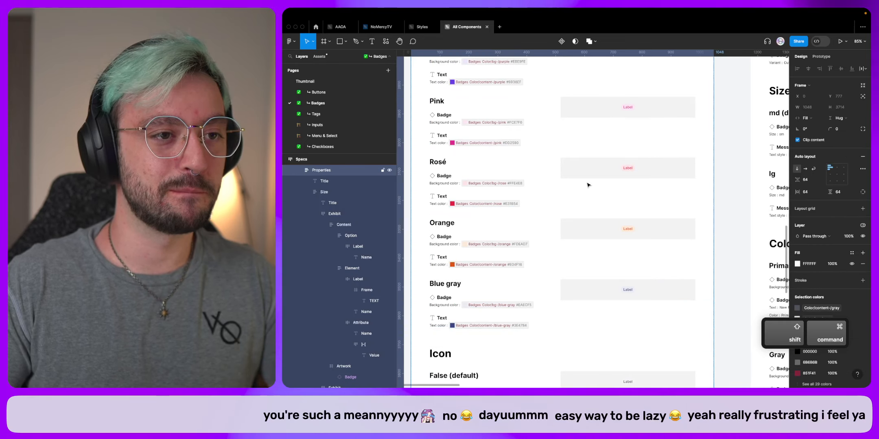
pyautogui.keyDown('shift'); pyautogui.keyDown('super'); pyautogui.click(590, 171); pyautogui.keyUp('super'); pyautogui.keyUp('shift')
pyautogui.scroll(3, 591, 175)
pyautogui.scroll(5, 591, 177)
pyautogui.keyDown('shift'); pyautogui.keyDown('super'); pyautogui.click(585, 280); pyautogui.keyUp('super'); pyautogui.keyUp('shift')
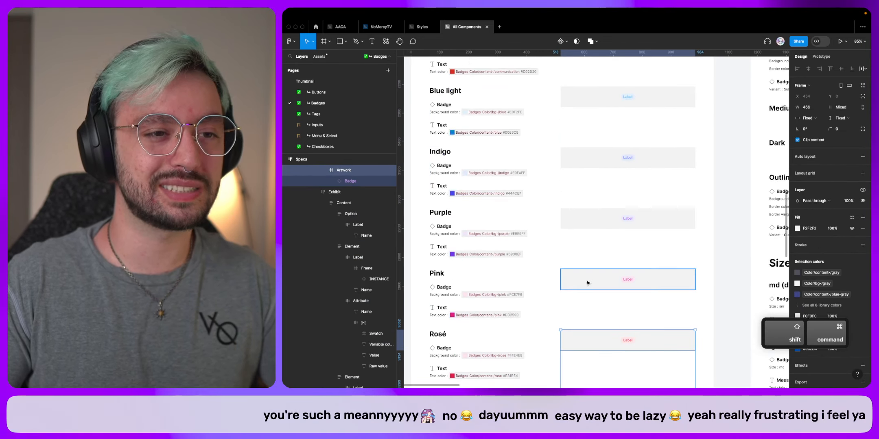
pyautogui.keyDown('shift'); pyautogui.keyDown('super'); pyautogui.click(594, 219); pyautogui.keyUp('super'); pyautogui.keyUp('shift')
pyautogui.keyDown('shift'); pyautogui.keyDown('super'); pyautogui.click(600, 165); pyautogui.keyUp('super'); pyautogui.keyUp('shift')
pyautogui.keyDown('shift'); pyautogui.keyDown('super'); pyautogui.click(603, 101); pyautogui.keyUp('super'); pyautogui.keyUp('shift')
pyautogui.scroll(5, 603, 122)
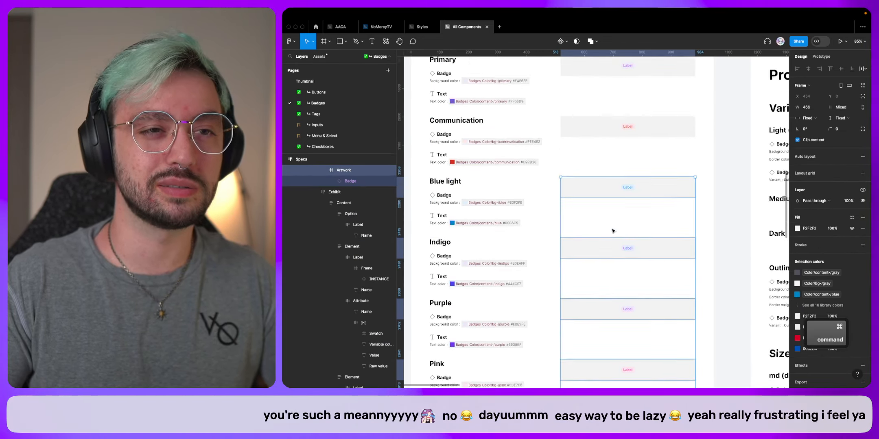
pyautogui.keyDown('shift'); pyautogui.keyDown('super'); pyautogui.click(594, 248); pyautogui.keyUp('super'); pyautogui.keyUp('shift')
pyautogui.keyDown('shift'); pyautogui.keyDown('super'); pyautogui.click(602, 191); pyautogui.keyUp('super'); pyautogui.keyUp('shift')
pyautogui.keyDown('shift'); pyautogui.keyDown('super'); pyautogui.click(608, 131); pyautogui.keyUp('super'); pyautogui.keyUp('shift')
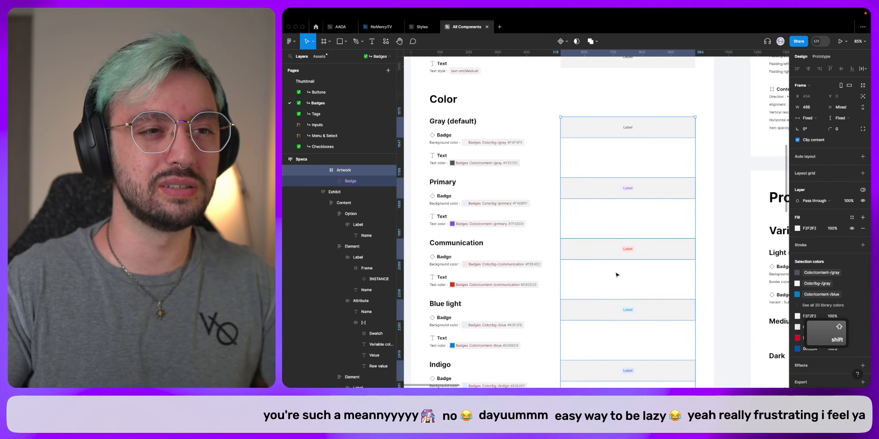
# Add the artwork frames of the lg, md and sm sizes and of the Anatomy section to the selection.
pyautogui.scroll(4, 602, 228)
pyautogui.keyDown('shift'); pyautogui.keyDown('super'); pyautogui.click(589, 163); pyautogui.keyUp('super'); pyautogui.keyUp('shift')
pyautogui.keyDown('shift'); pyautogui.keyDown('super'); pyautogui.click(586, 119); pyautogui.keyUp('super'); pyautogui.keyUp('shift')
pyautogui.keyDown('shift'); pyautogui.keyDown('super'); pyautogui.click(586, 81); pyautogui.keyUp('super'); pyautogui.keyUp('shift')
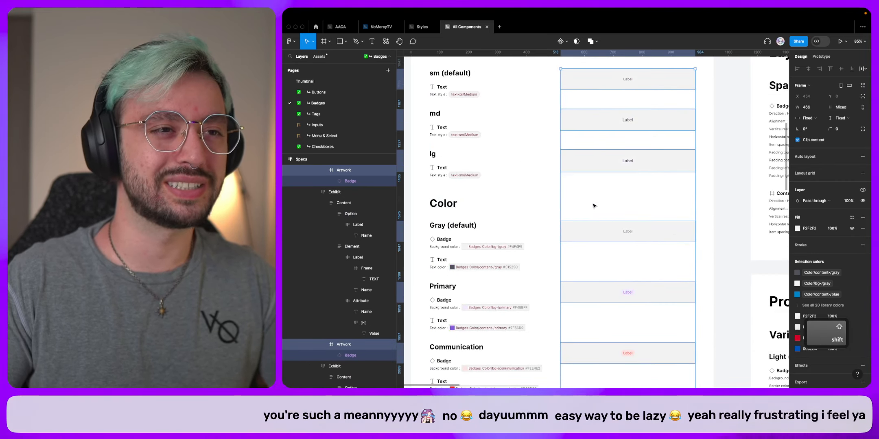
pyautogui.scroll(4, 594, 204)
pyautogui.keyDown('shift'); pyautogui.keyDown('super'); pyautogui.click(586, 115); pyautogui.keyUp('super'); pyautogui.keyUp('shift')
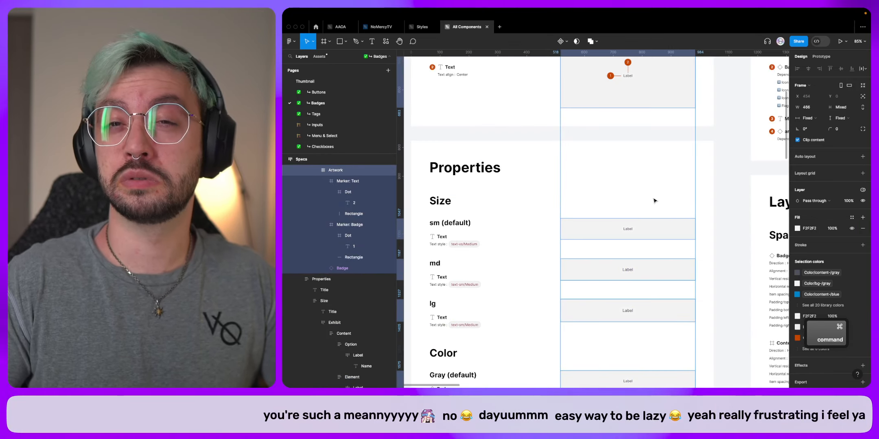
# Add the Layout and spacing artwork frame to the selection and set the fill of all selected frames to Off White.
pyautogui.scroll(3, 654, 201)
pyautogui.scroll(-10, 654, 200)
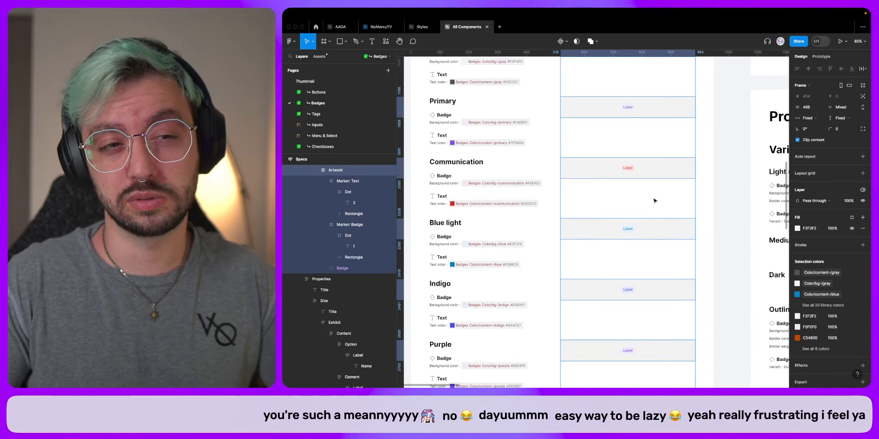
pyautogui.scroll(-15, 654, 201)
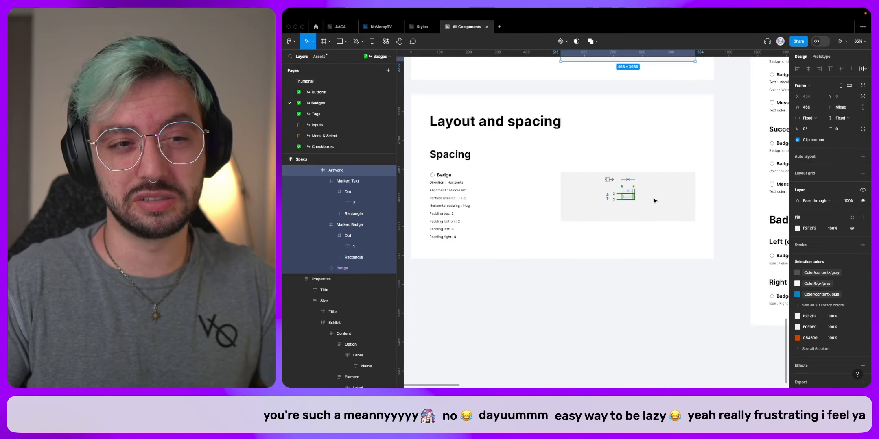
pyautogui.keyDown('shift'); pyautogui.keyDown('super'); pyautogui.click(691, 201); pyautogui.keyUp('super'); pyautogui.keyUp('shift')
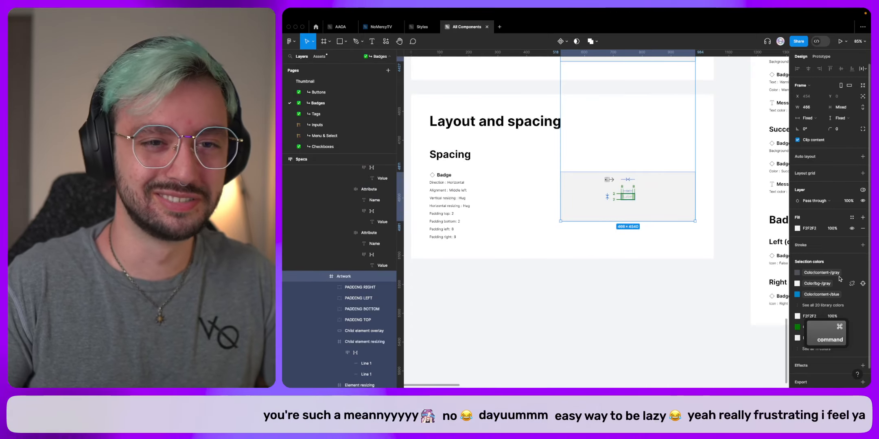
pyautogui.click(849, 219)
pyautogui.write('off')
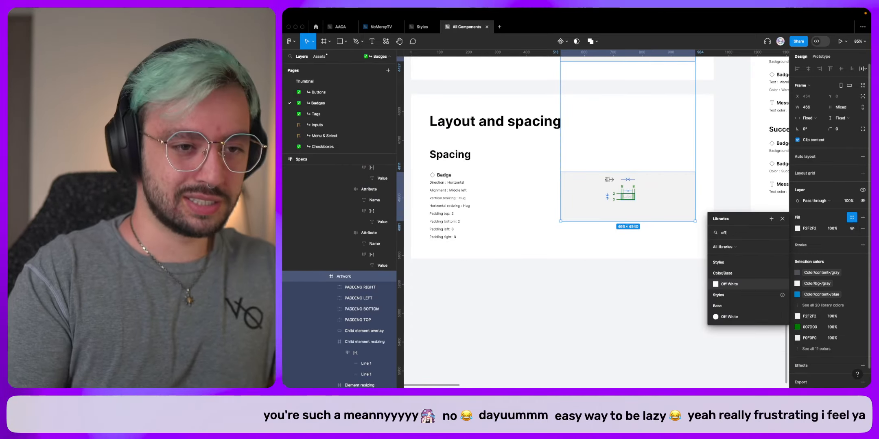
pyautogui.press('Return')
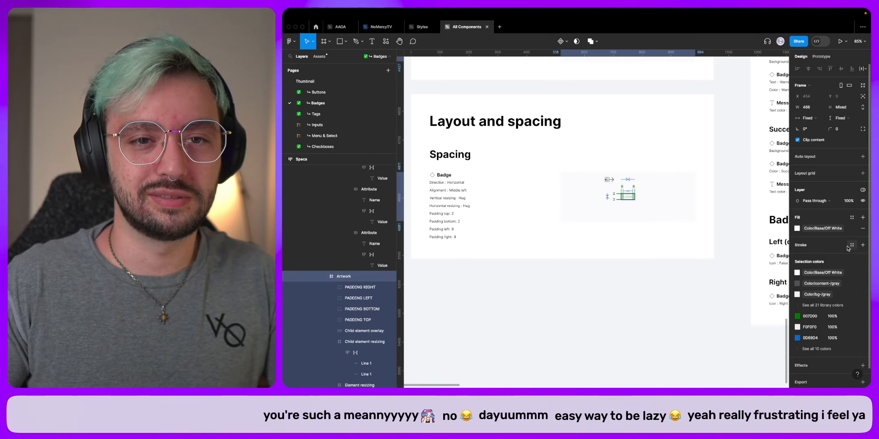
# Add a stroke in the library color Color/Alpha/Dark/10% to all selected artwork frames.
pyautogui.click(849, 247)
pyautogui.write('10%')
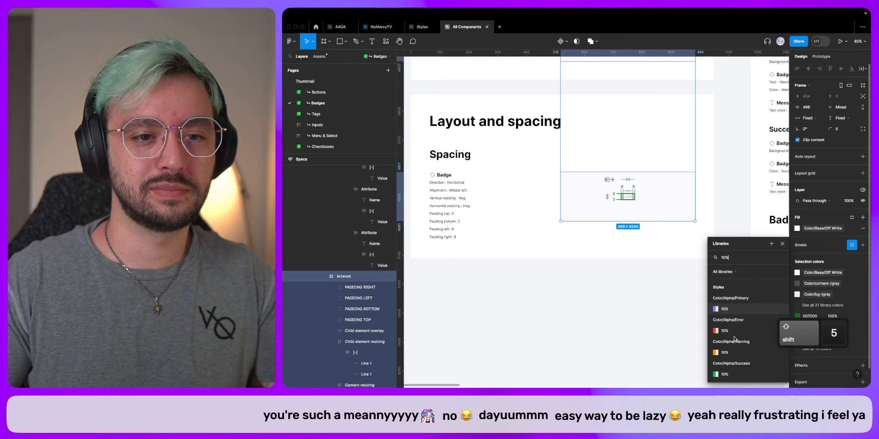
pyautogui.scroll(-4, 734, 339)
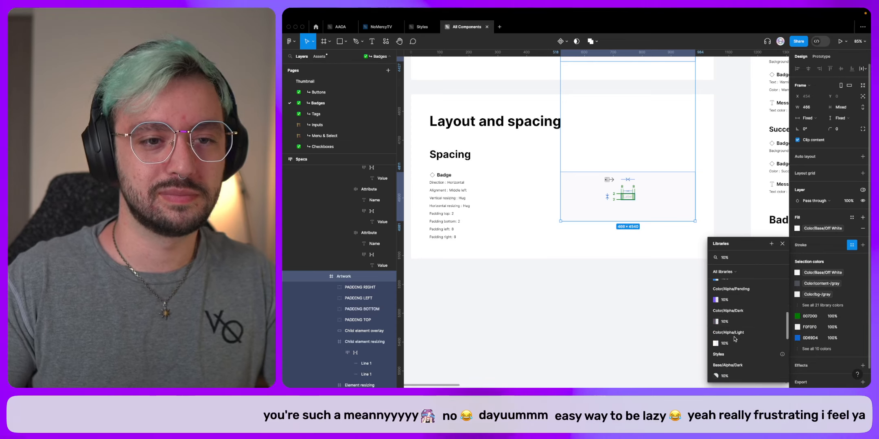
pyautogui.click(735, 325)
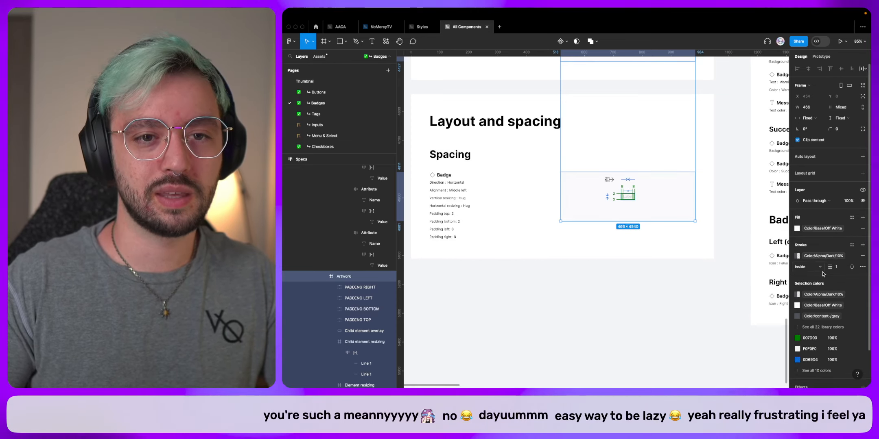
# Bind the corner radius of the selected artwork frames to the Scale variable 3 (12) and deselect them.
pyautogui.hotkey('shift', 'Up')
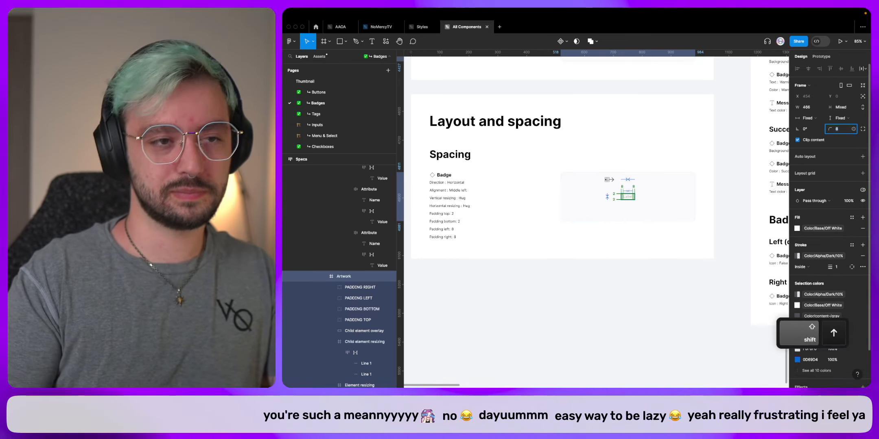
pyautogui.click(854, 130)
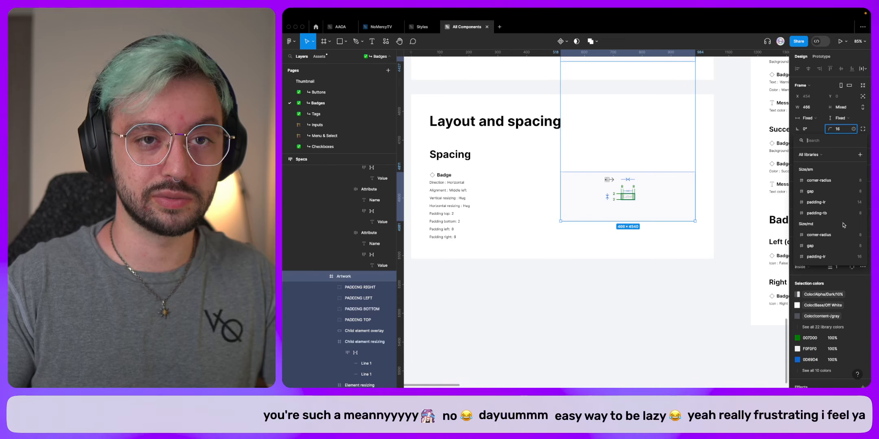
pyautogui.write('3')
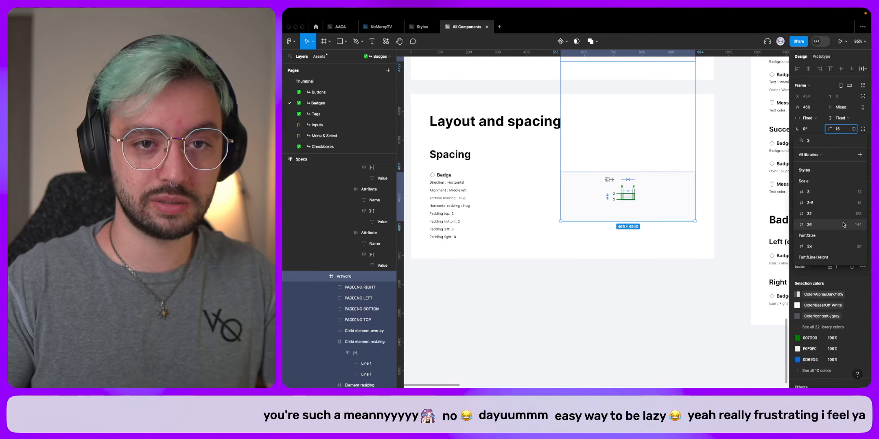
pyautogui.click(841, 193)
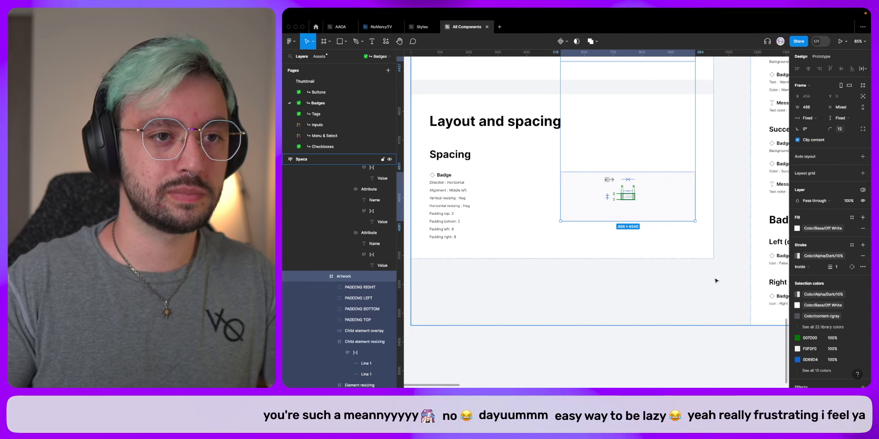
pyautogui.click(670, 317)
pyautogui.scroll(-5, 669, 318)
pyautogui.click(668, 332)
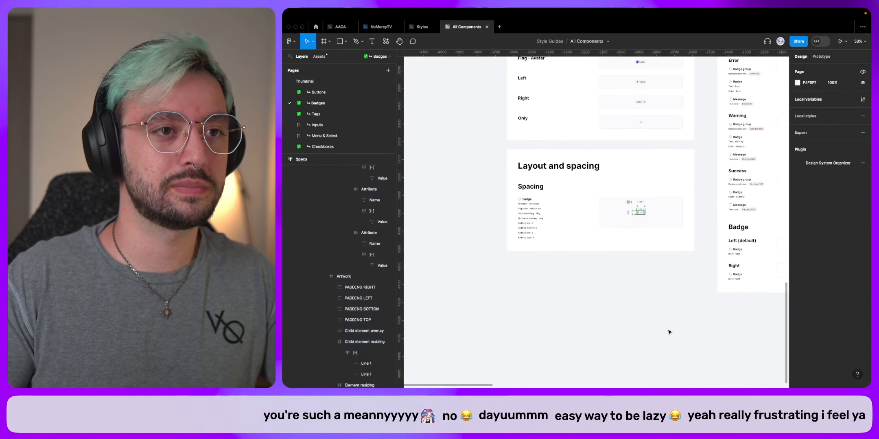
# Review the restyled artwork frames in the Badge specification and inspect the background color swatch of the Gray (default) option.
pyautogui.scroll(10, 672, 324)
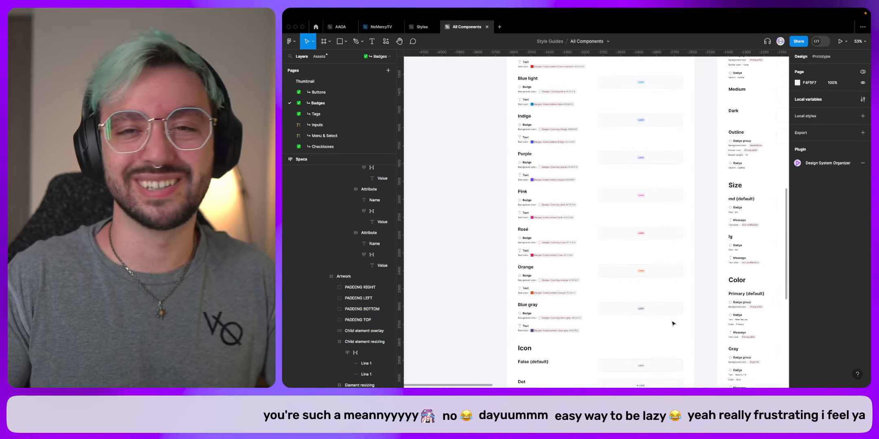
pyautogui.scroll(6, 673, 277)
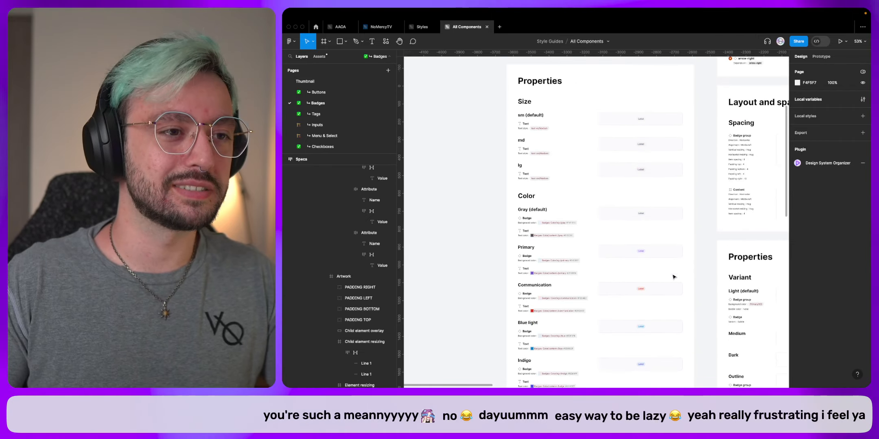
pyautogui.scroll(4, 673, 277)
pyautogui.scroll(-3, 612, 258)
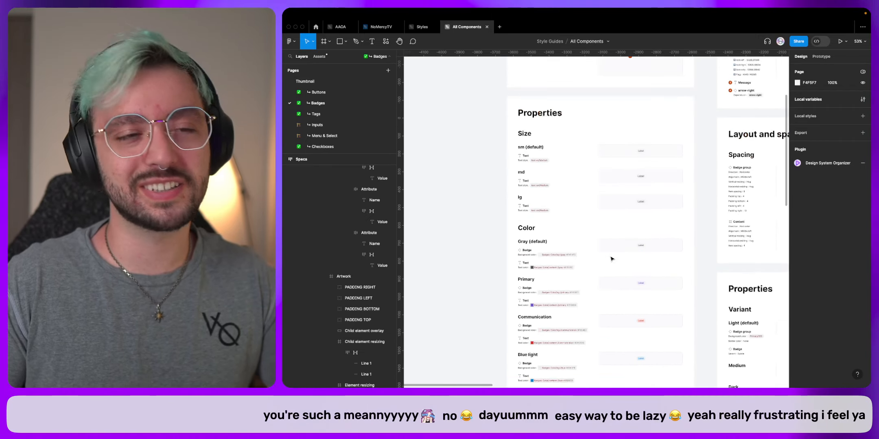
pyautogui.scroll(5, 602, 253)
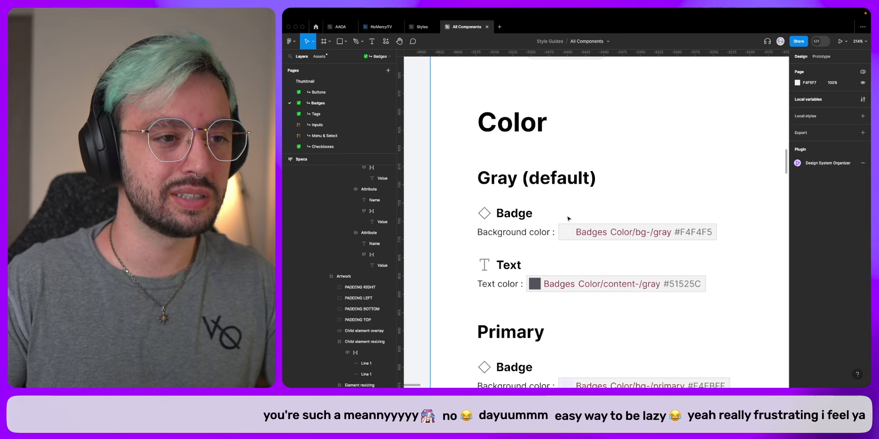
pyautogui.scroll(10, 566, 240)
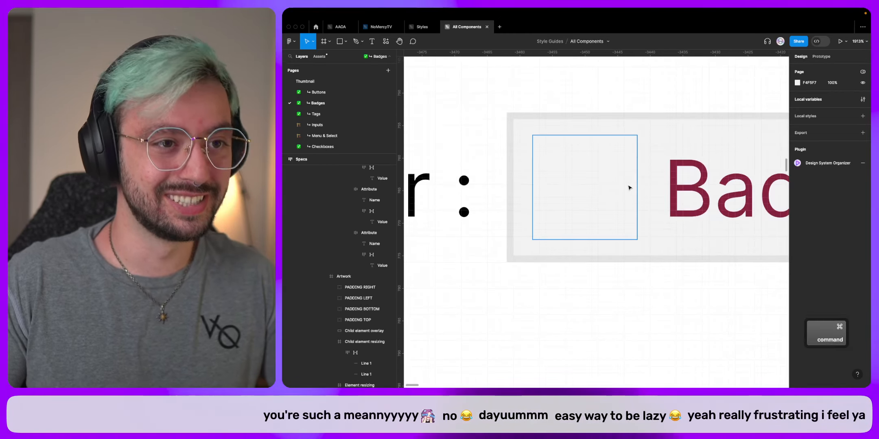
pyautogui.keyDown('super'); pyautogui.click(630, 176); pyautogui.keyUp('super')
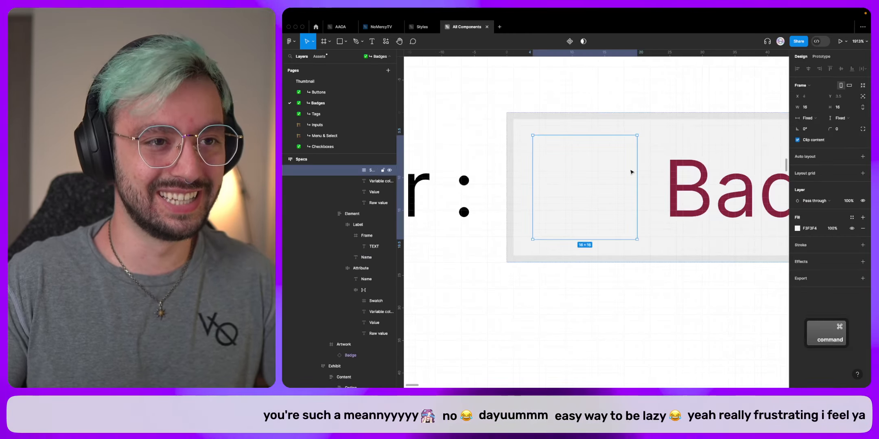
pyautogui.click(665, 87)
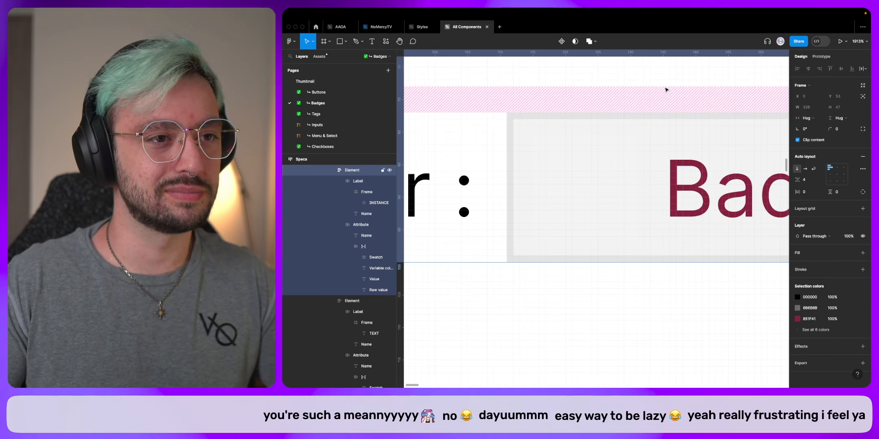
pyautogui.keyDown('super'); pyautogui.click(614, 177); pyautogui.keyUp('super')
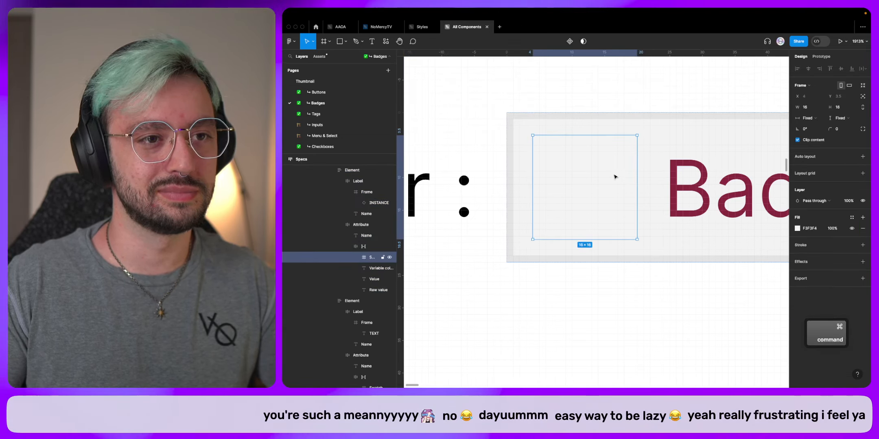
pyautogui.click(708, 135)
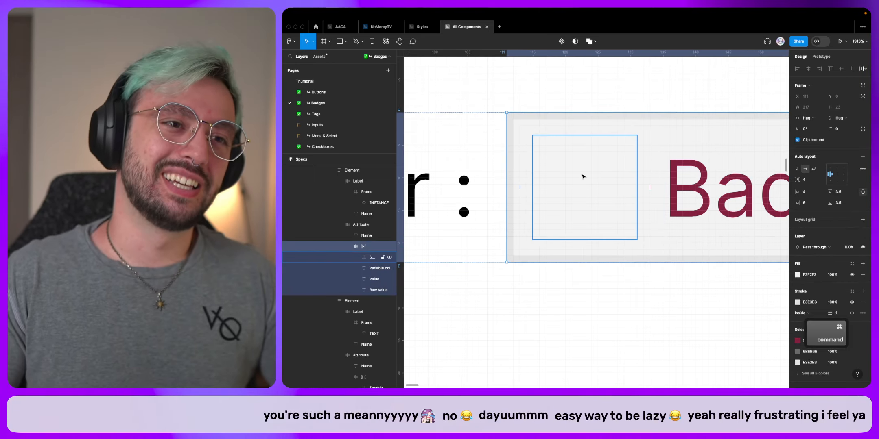
pyautogui.keyDown('super'); pyautogui.click(583, 176); pyautogui.keyUp('super')
pyautogui.click(687, 140)
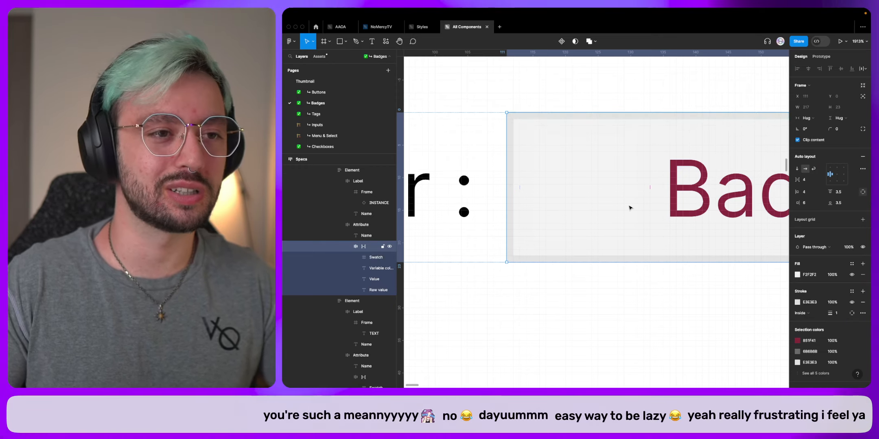
pyautogui.scroll(-10, 629, 206)
pyautogui.scroll(-3, 630, 204)
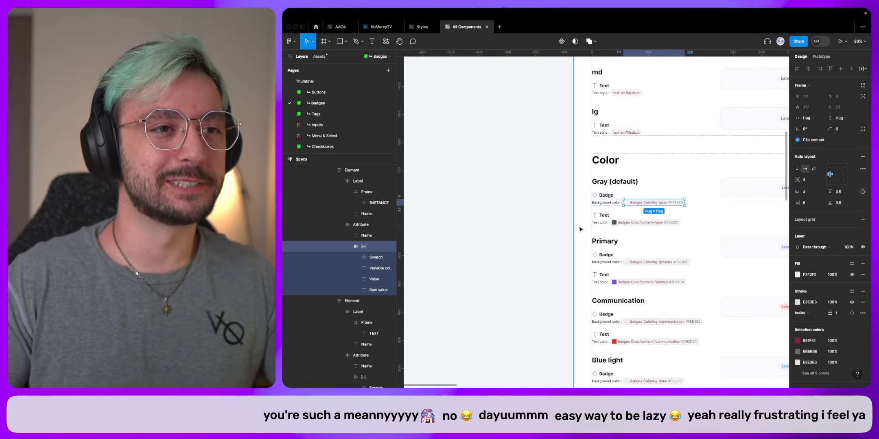
pyautogui.click(526, 212)
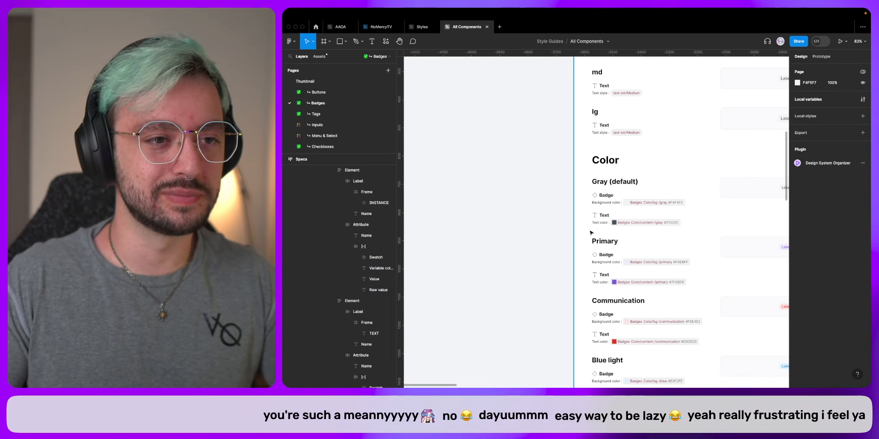
# Add a Color/Alpha/Dark/10% stroke to the background color swatch of the Gray (default) option.
pyautogui.scroll(6, 634, 195)
pyautogui.click(634, 196)
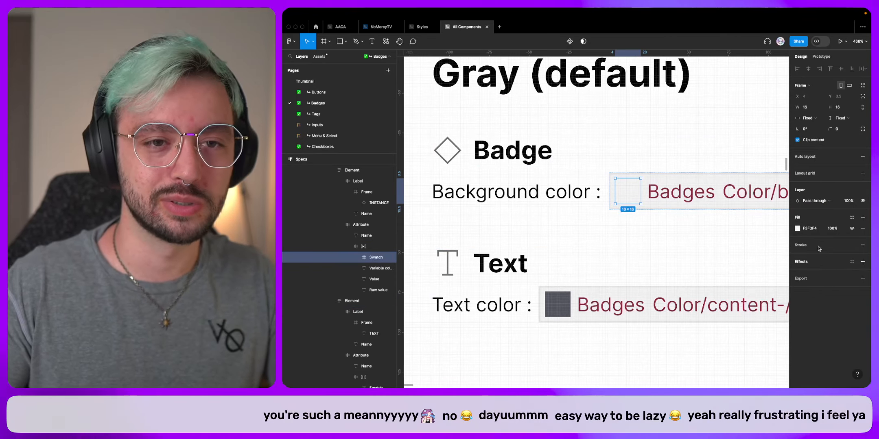
pyautogui.click(852, 245)
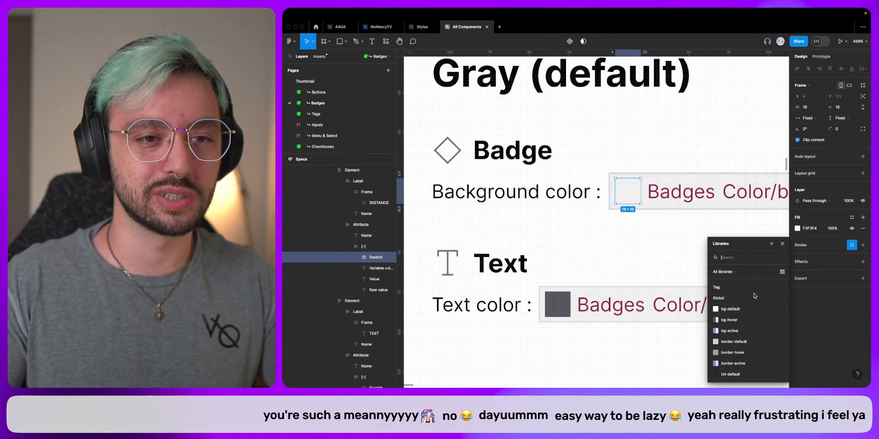
pyautogui.write('10%')
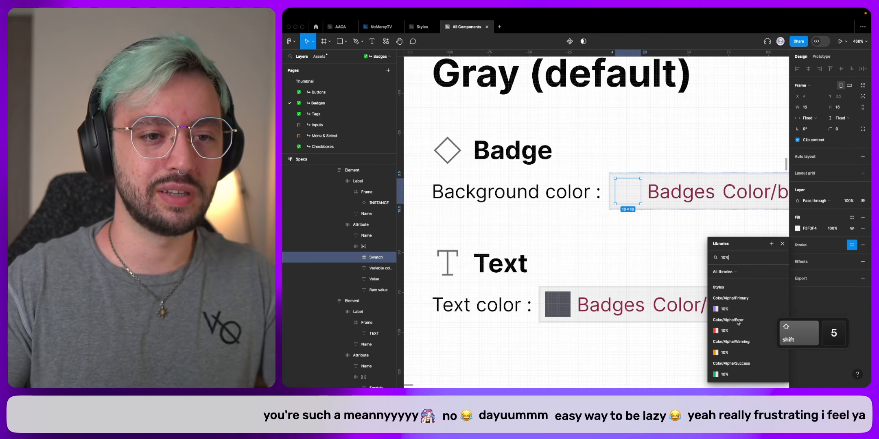
pyautogui.scroll(-2, 737, 322)
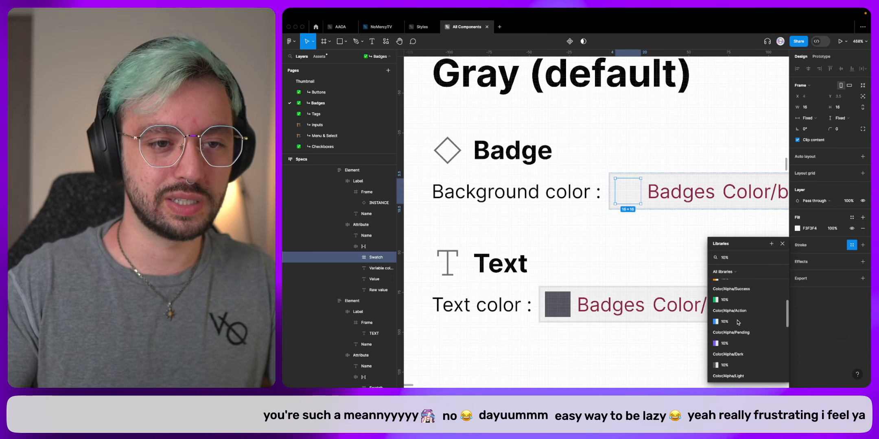
pyautogui.click(729, 343)
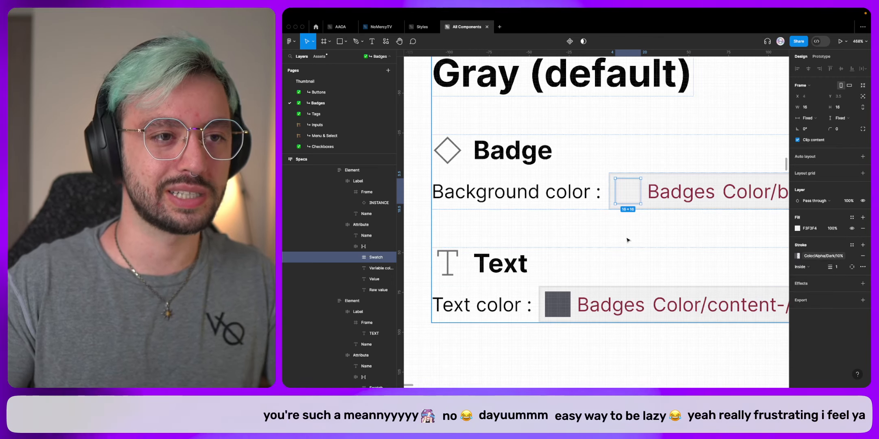
pyautogui.click(445, 228)
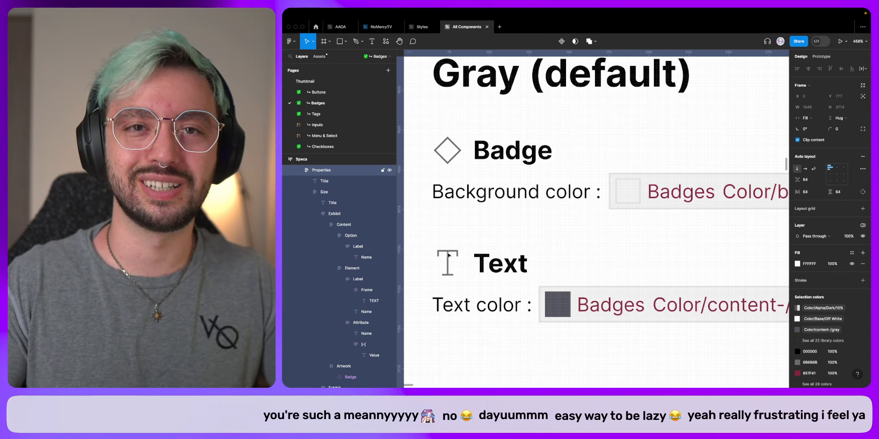
# Inspect the outlined gray swatch up close and survey the Badge group specification and the Badge and Badge group component sets.
pyautogui.scroll(10, 633, 221)
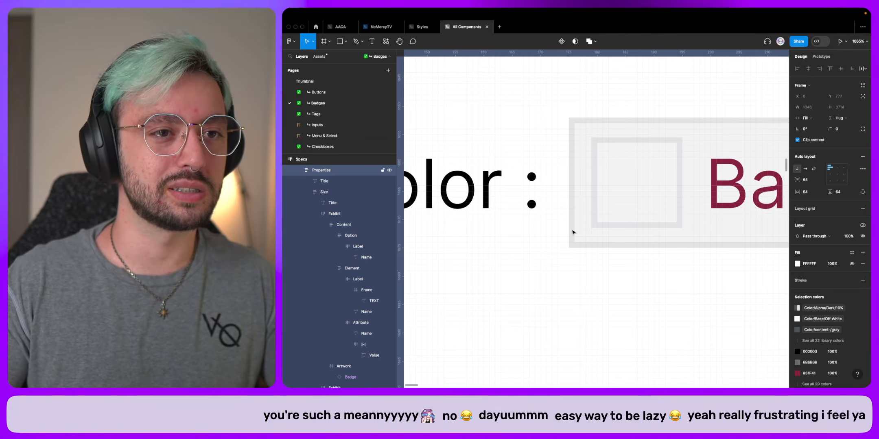
pyautogui.keyDown('super'); pyautogui.click(624, 165); pyautogui.keyUp('super')
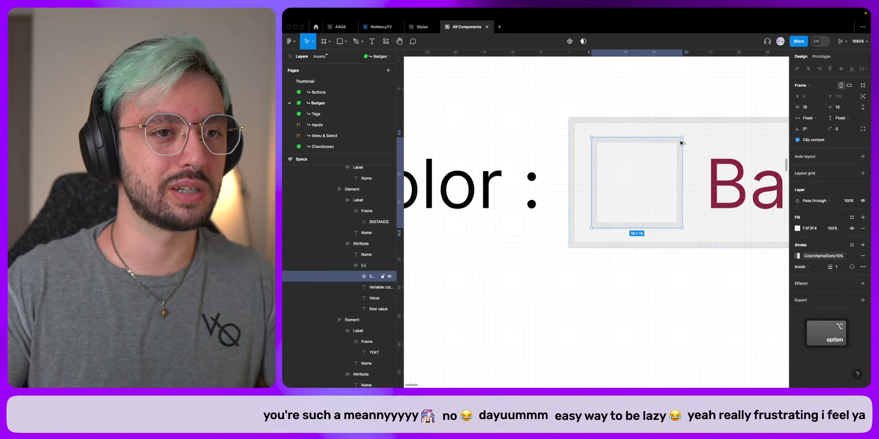
pyautogui.press('alt')
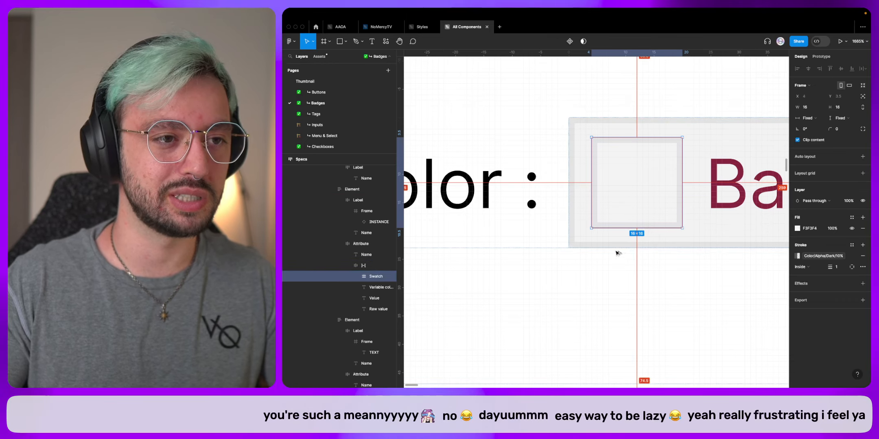
pyautogui.scroll(-5, 612, 243)
pyautogui.scroll(-15, 612, 242)
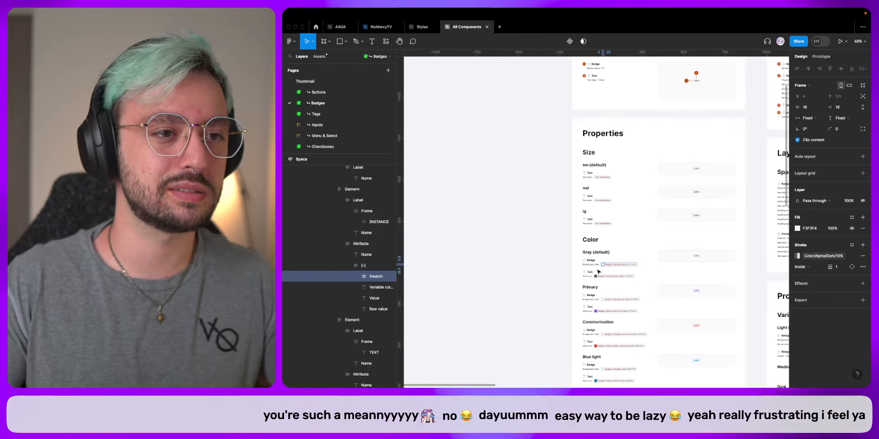
pyautogui.click(547, 230)
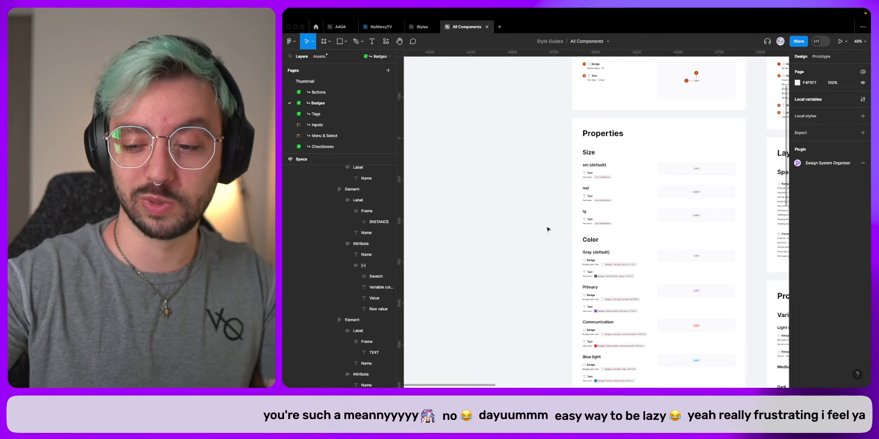
pyautogui.hscroll(10, 571, 202)
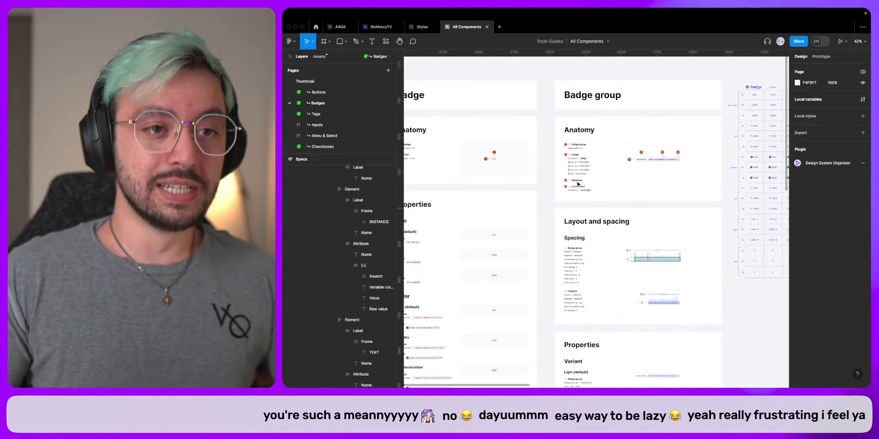
pyautogui.scroll(-1, 602, 244)
pyautogui.hscroll(10, 590, 240)
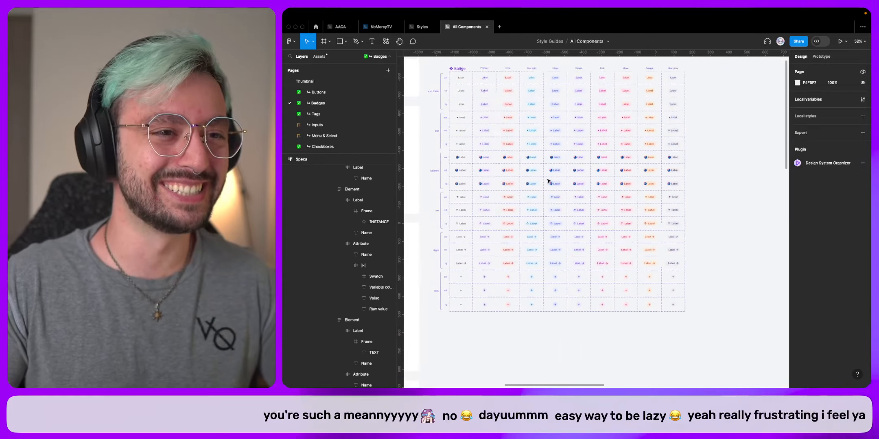
pyautogui.scroll(-5, 553, 203)
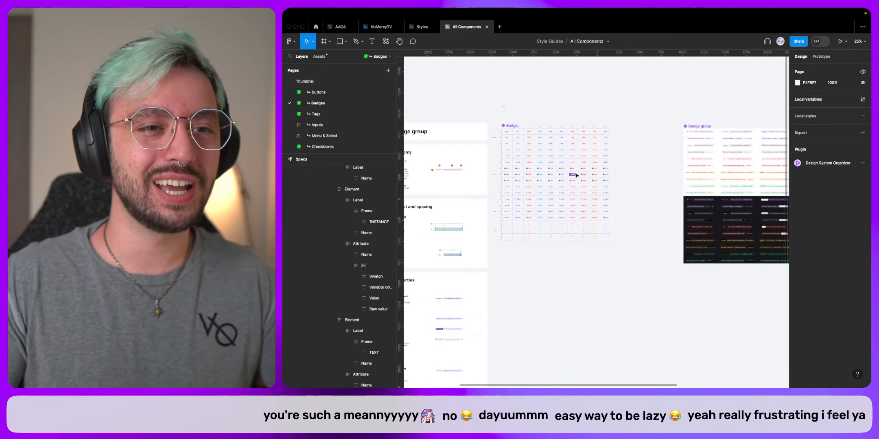
pyautogui.hscroll(5, 597, 158)
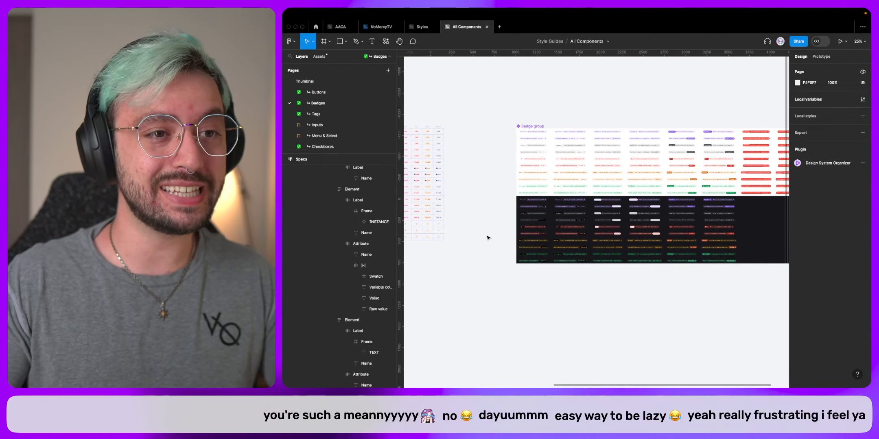
# Select the first two rows of light-theme Primary variants in the Badge group set and list all their library colors.
pyautogui.scroll(6, 505, 220)
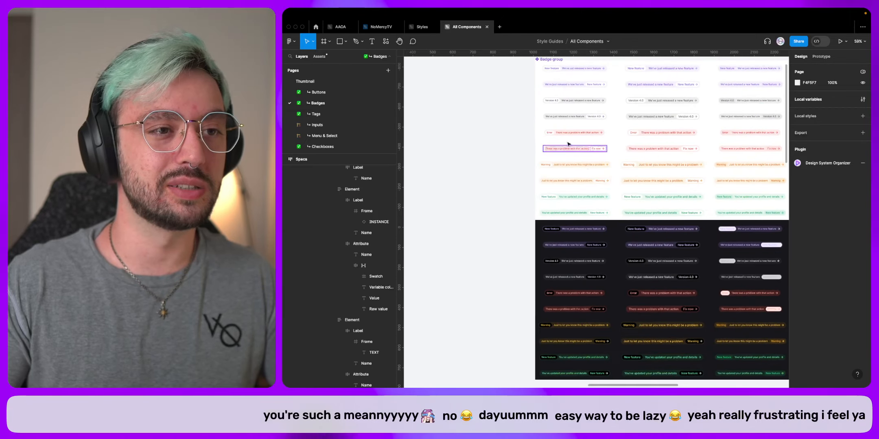
pyautogui.scroll(1, 501, 184)
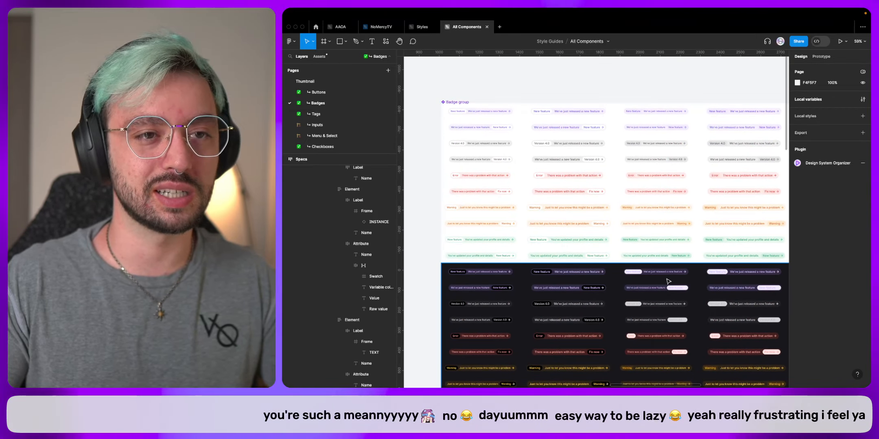
pyautogui.hscroll(-8, 668, 281)
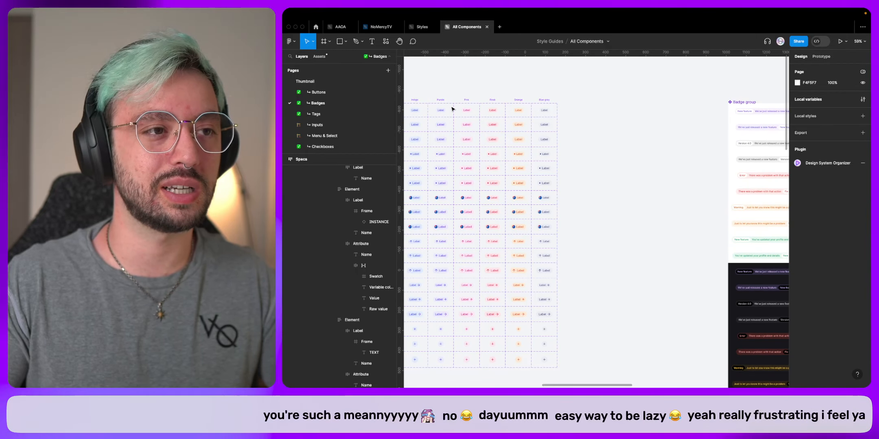
pyautogui.hscroll(10, 746, 192)
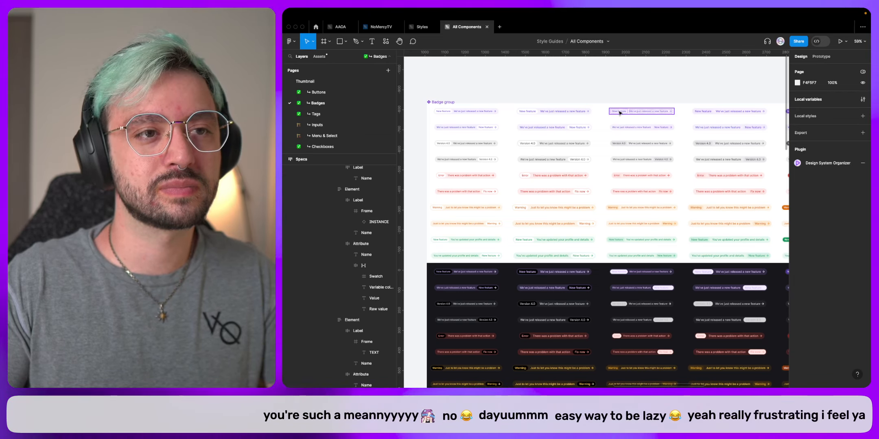
pyautogui.moveTo(418, 108); pyautogui.dragTo(763, 135)
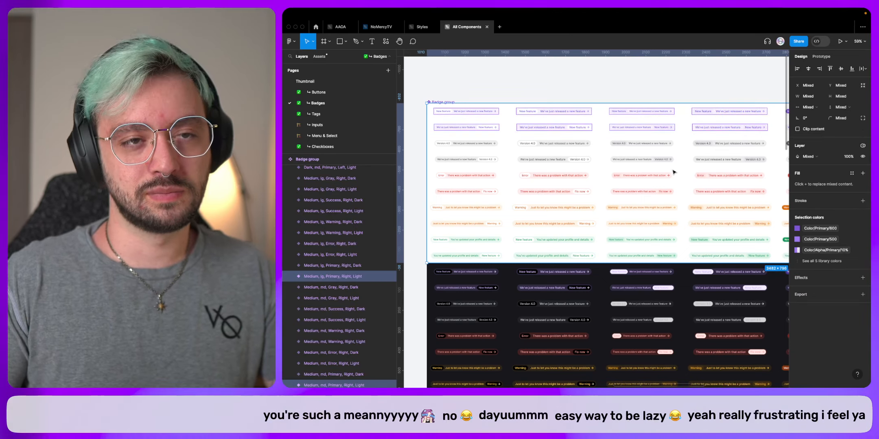
pyautogui.click(832, 265)
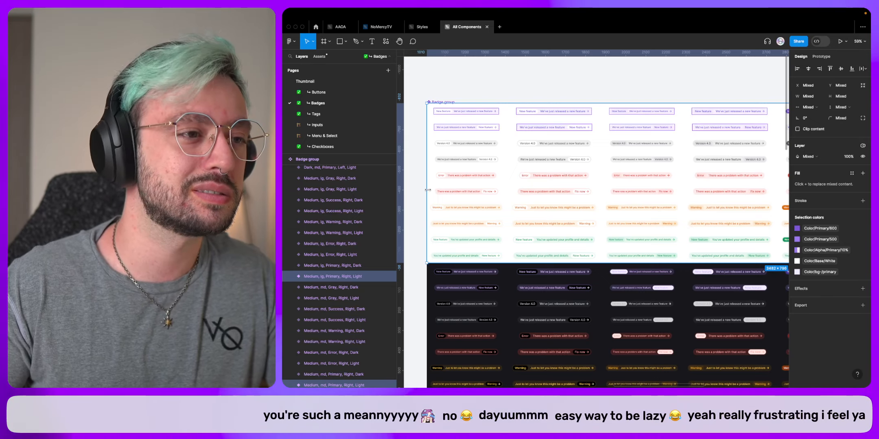
# Set the fill of the light-theme Primary variants in the first two Badge group rows to the local color Color/bg-/primary.
pyautogui.keyDown('shift'); pyautogui.click(571, 152); pyautogui.keyUp('shift')
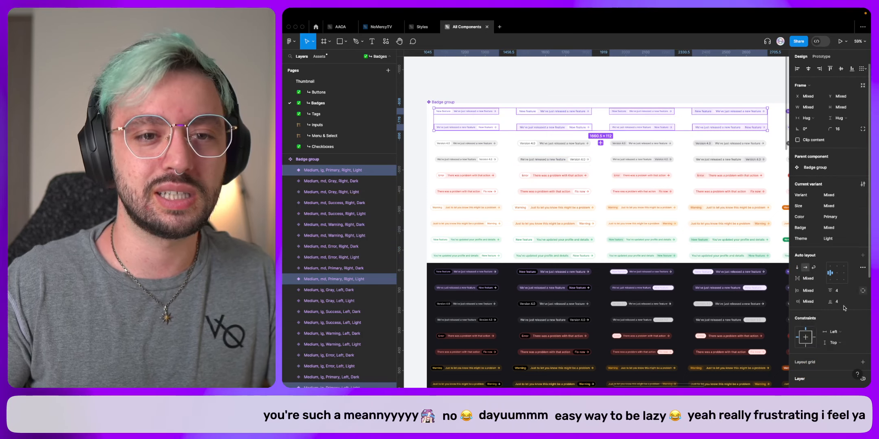
pyautogui.scroll(-5, 854, 264)
pyautogui.click(851, 257)
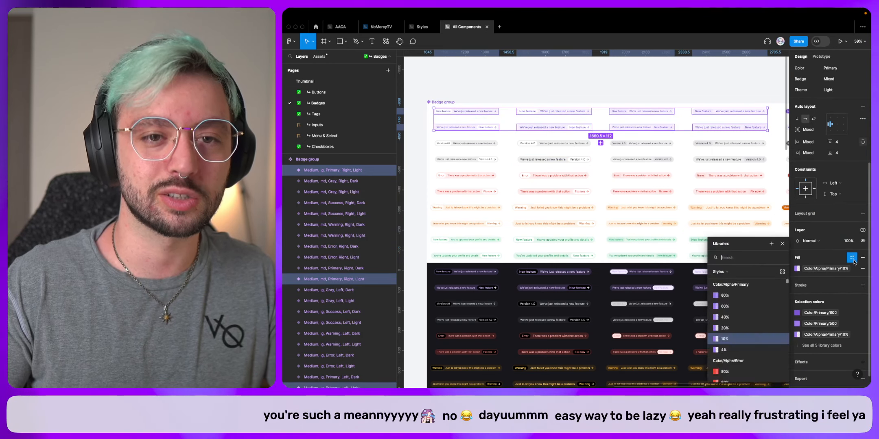
pyautogui.click(743, 255)
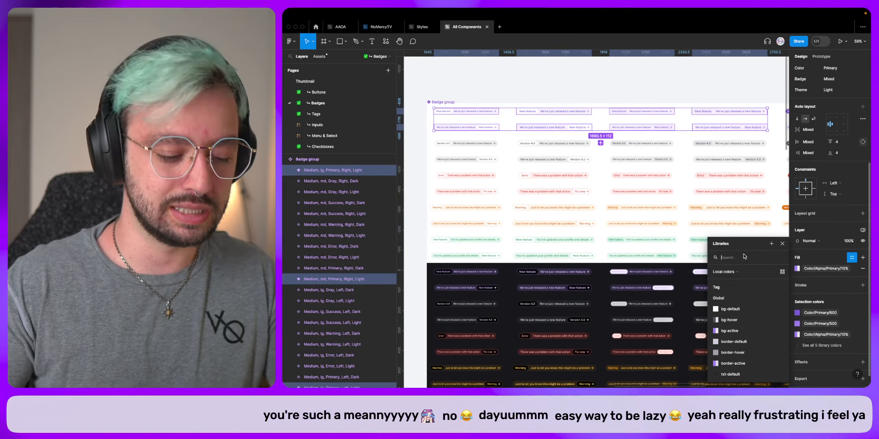
pyautogui.write('bg-')
pyautogui.scroll(-3, 725, 363)
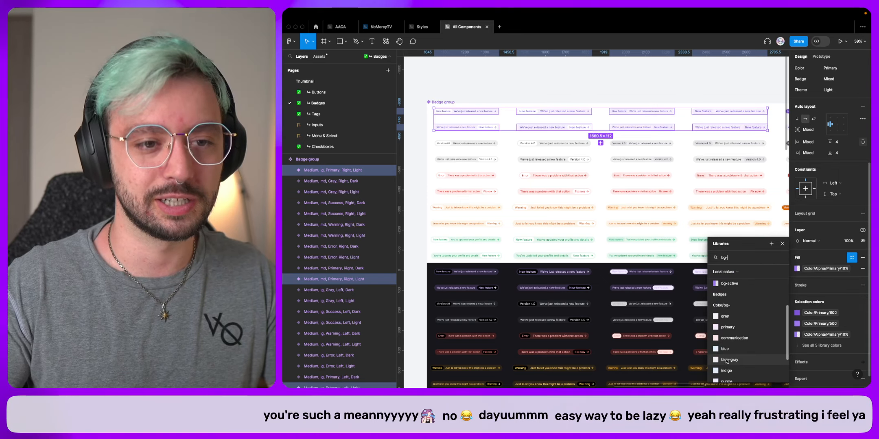
pyautogui.click(728, 327)
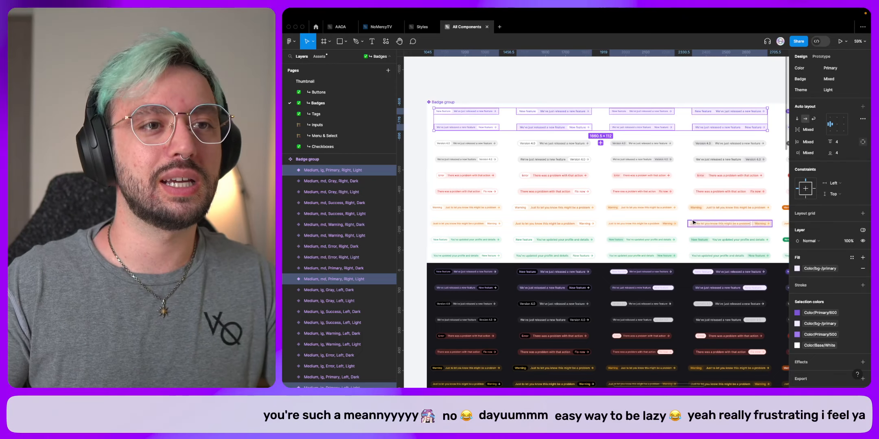
# Narrow the selection to the Message and Content layers of the light Primary variants, excluding their badges, and ungroup the Content frames.
pyautogui.press('Return')
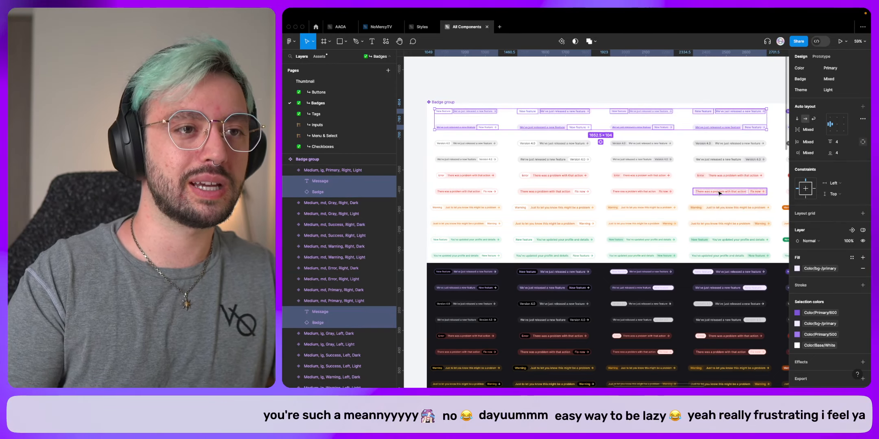
pyautogui.keyDown('shift'); pyautogui.click(754, 128); pyautogui.keyUp('shift')
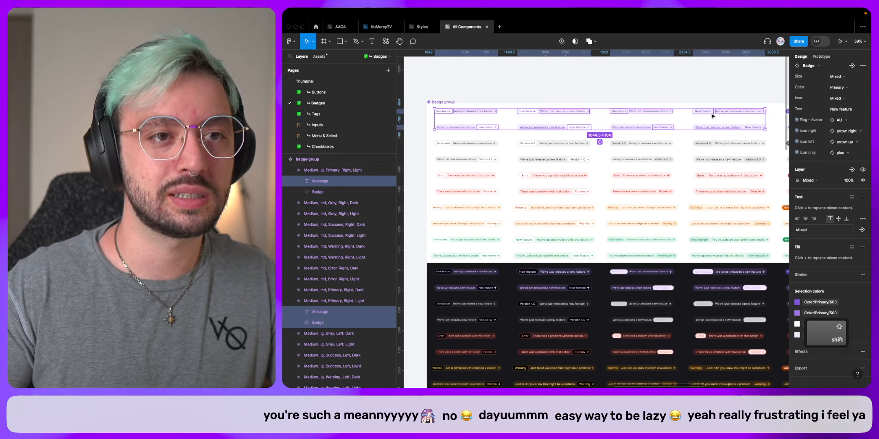
pyautogui.keyDown('shift'); pyautogui.click(663, 127); pyautogui.keyUp('shift')
pyautogui.keyDown('shift'); pyautogui.click(585, 128); pyautogui.keyUp('shift')
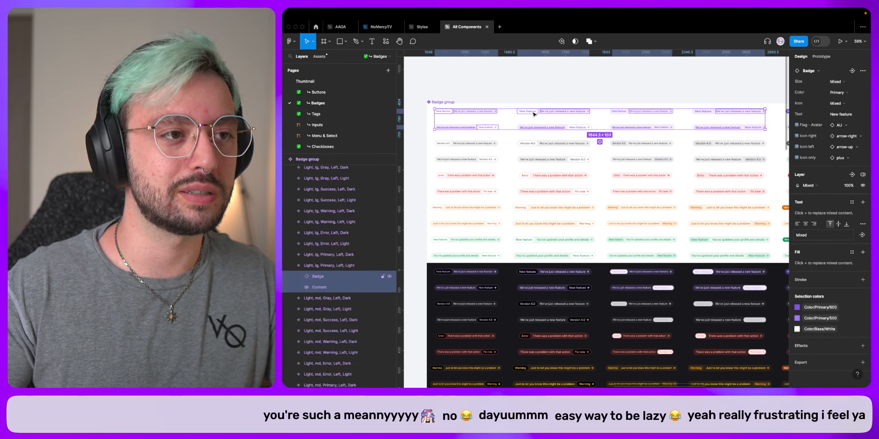
pyautogui.keyDown('shift'); pyautogui.click(534, 115); pyautogui.keyUp('shift')
pyautogui.keyDown('shift'); pyautogui.click(491, 128); pyautogui.keyUp('shift')
pyautogui.scroll(5, 441, 114)
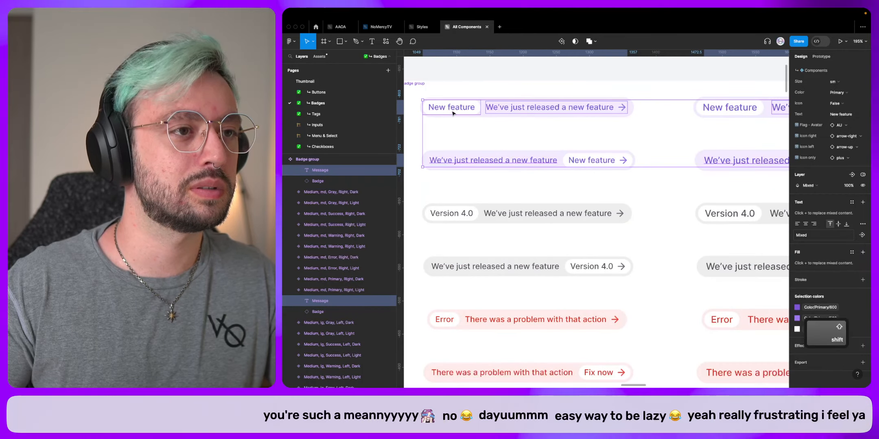
pyautogui.scroll(-5, 619, 178)
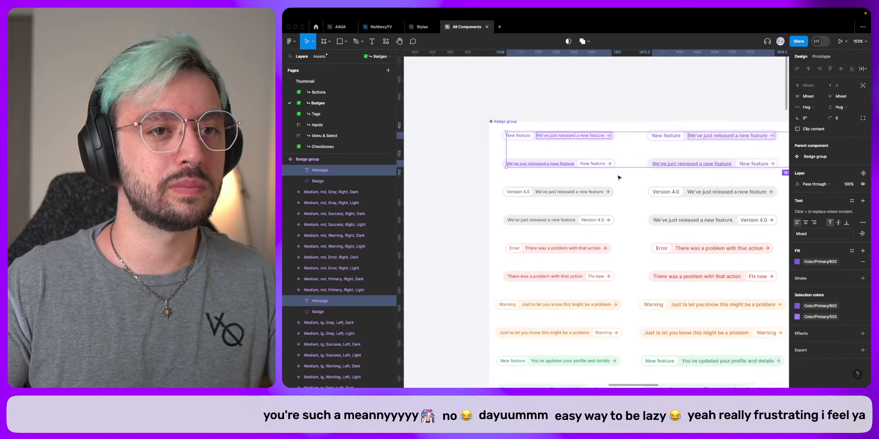
pyautogui.hscroll(5, 619, 178)
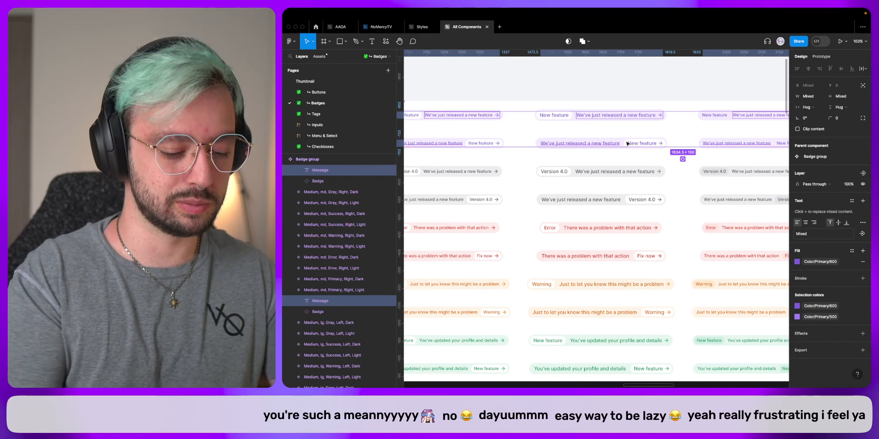
pyautogui.press('super+shift+g')
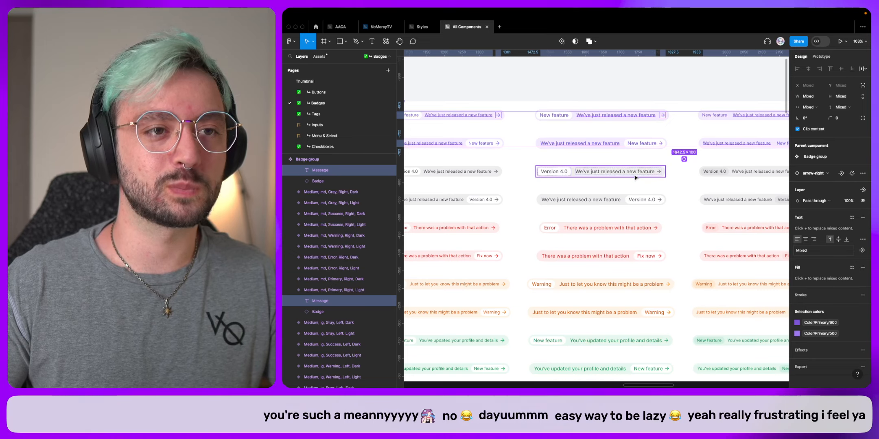
# Replace Color/Primary/600 in the selected messages and arrows with the local color Color/content-/primary.
pyautogui.scroll(-4, 635, 177)
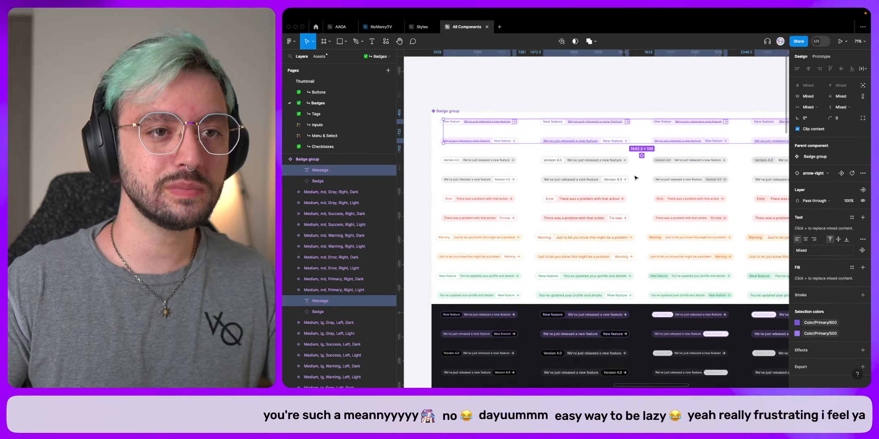
pyautogui.click(821, 323)
pyautogui.click(719, 272)
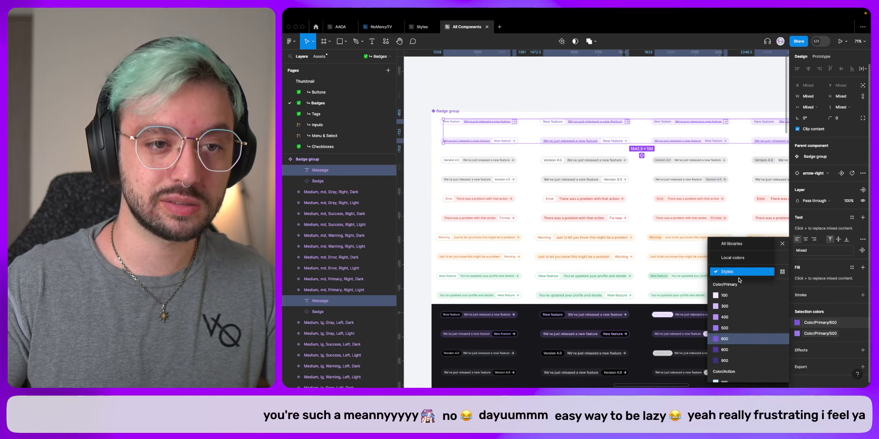
pyautogui.click(741, 263)
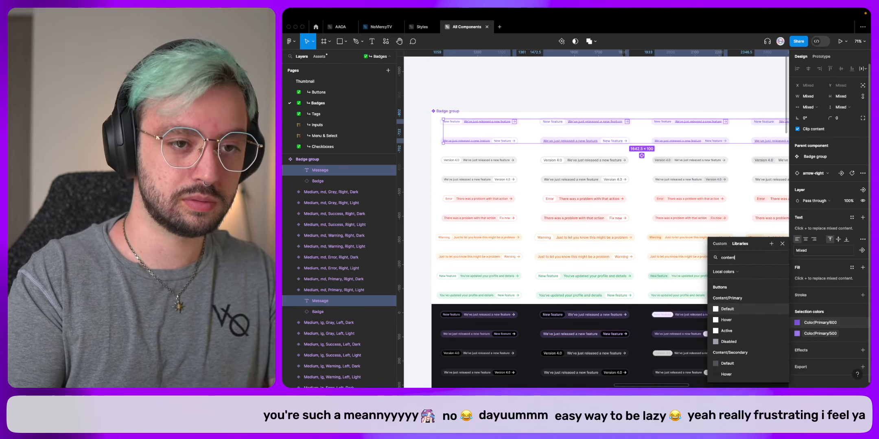
pyautogui.write('nt-')
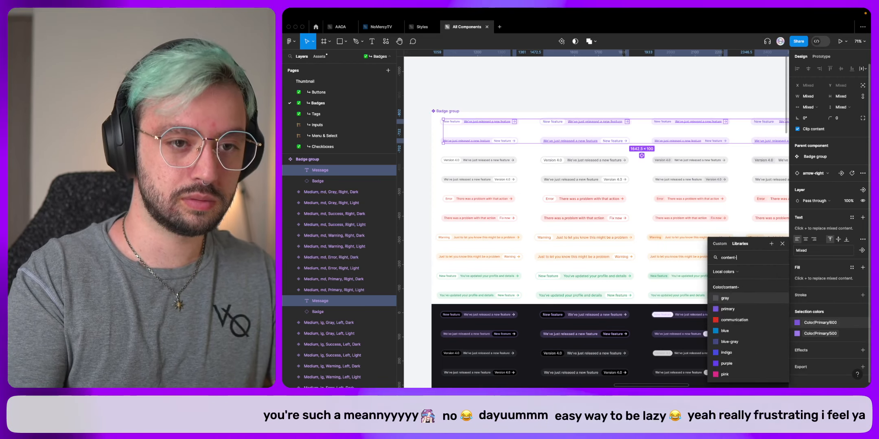
pyautogui.click(732, 309)
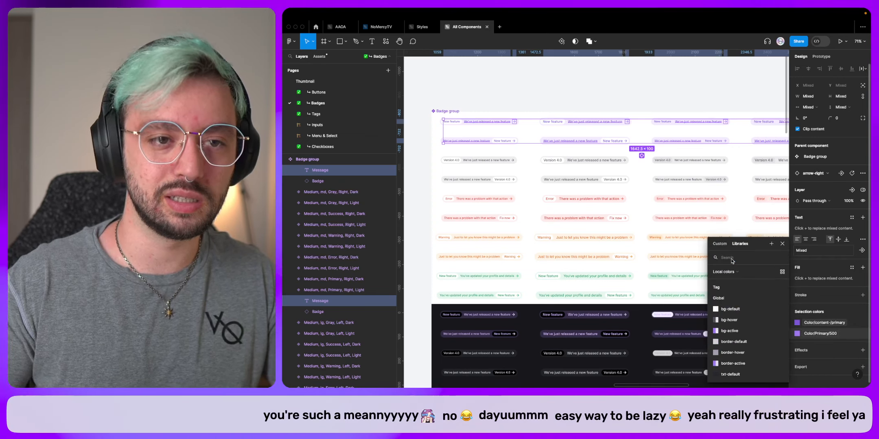
# Replace Color/Primary/500 in the selected messages and arrows with Color/content-/primary, and clear the selection.
pyautogui.write('content')
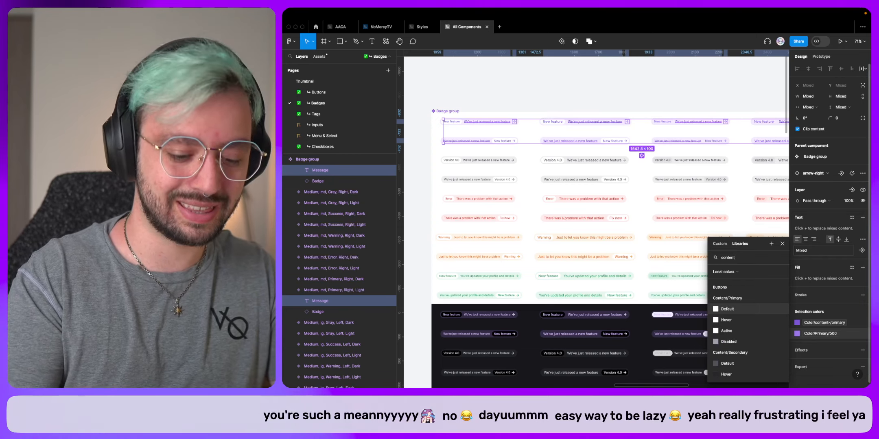
pyautogui.write('-')
pyautogui.click(739, 309)
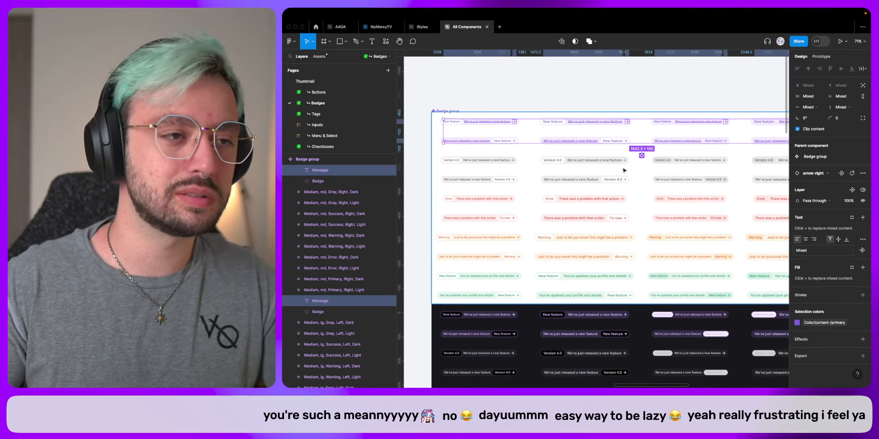
pyautogui.click(541, 90)
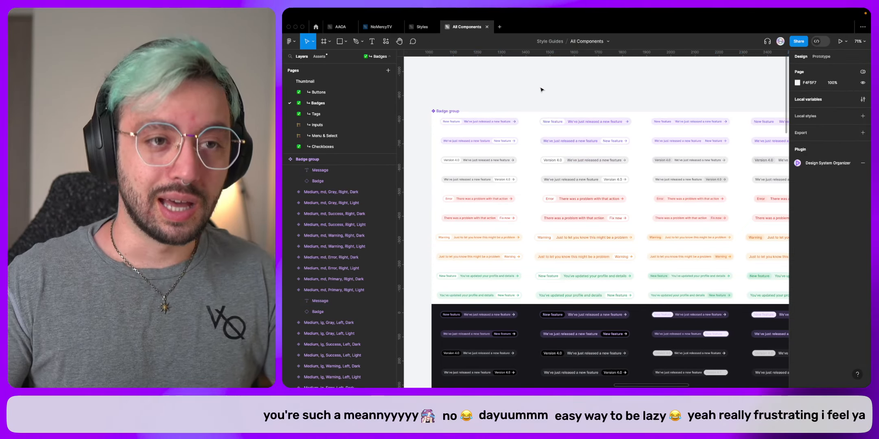
# Select the Badge instances inside the four Medium light-theme Primary variants and check their instance reset options and selection colors.
pyautogui.keyDown('super'); pyautogui.click(663, 121); pyautogui.keyUp('super')
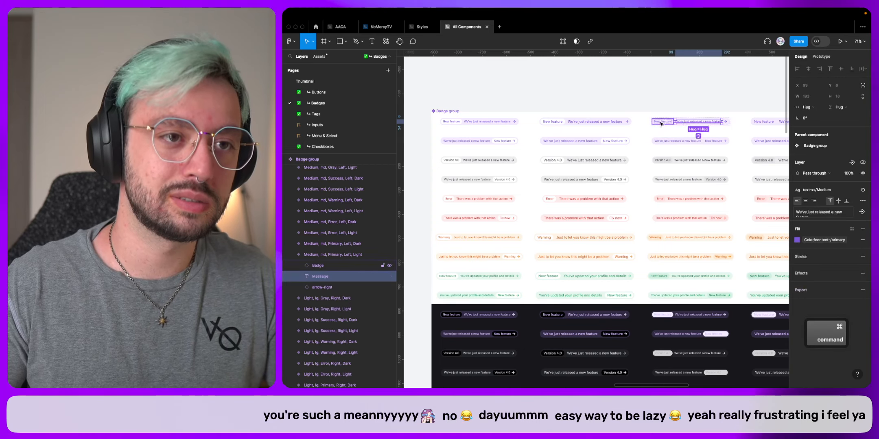
pyautogui.keyDown('shift'); pyautogui.keyDown('super'); pyautogui.click(697, 141); pyautogui.keyUp('super'); pyautogui.keyUp('shift')
pyautogui.hscroll(3, 706, 146)
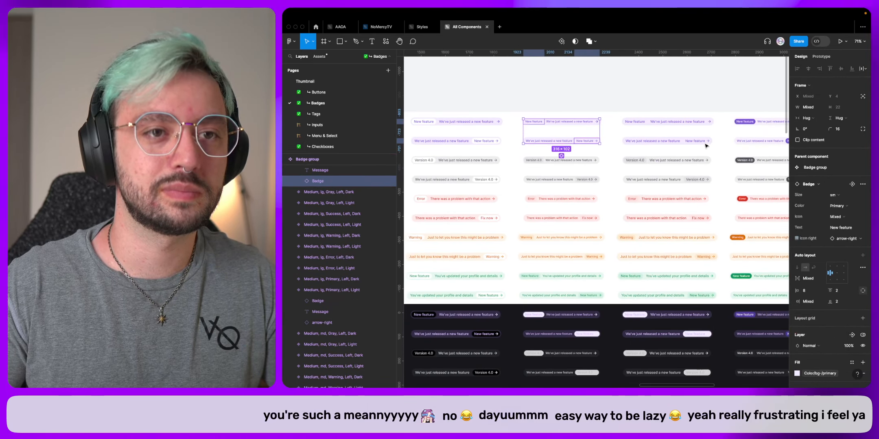
pyautogui.keyDown('shift'); pyautogui.keyDown('super'); pyautogui.click(679, 123); pyautogui.keyUp('super'); pyautogui.keyUp('shift')
pyautogui.keyDown('shift'); pyautogui.keyDown('super'); pyautogui.click(644, 123); pyautogui.keyUp('super'); pyautogui.keyUp('shift')
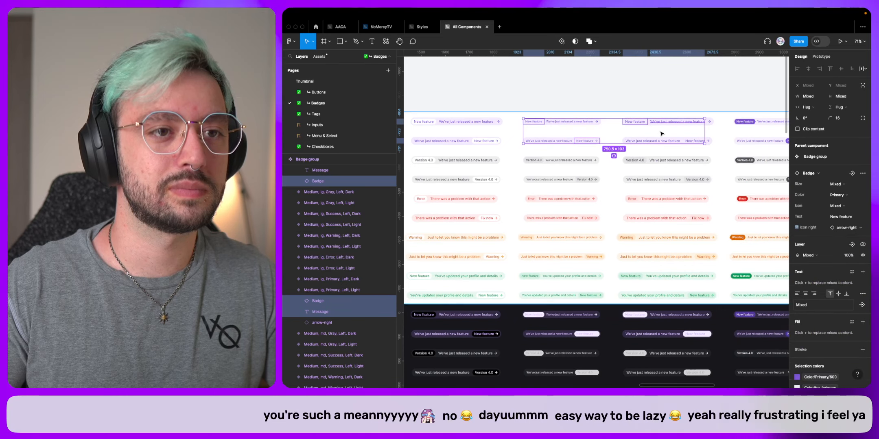
pyautogui.keyDown('shift'); pyautogui.keyDown('super'); pyautogui.click(667, 142); pyautogui.keyUp('super'); pyautogui.keyUp('shift')
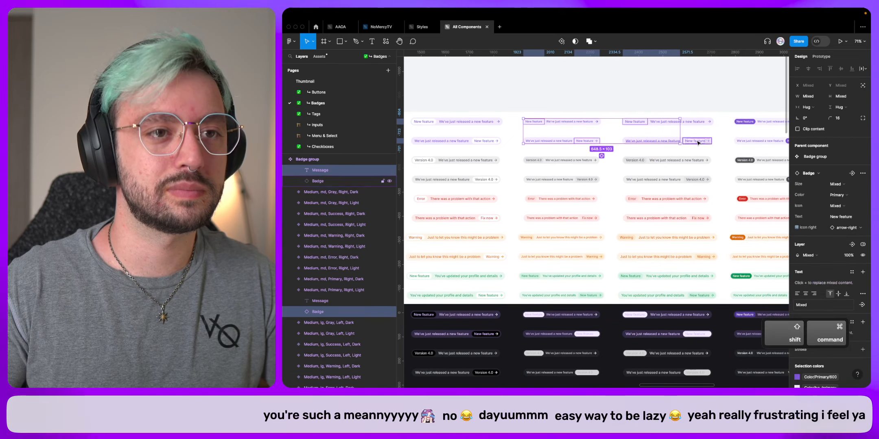
pyautogui.keyDown('shift'); pyautogui.keyDown('super'); pyautogui.click(667, 143); pyautogui.keyUp('super'); pyautogui.keyUp('shift')
pyautogui.click(862, 184)
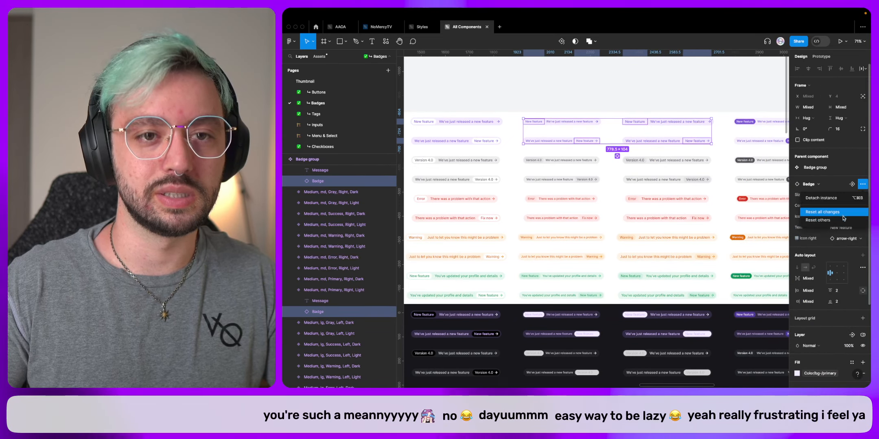
pyautogui.click(863, 184)
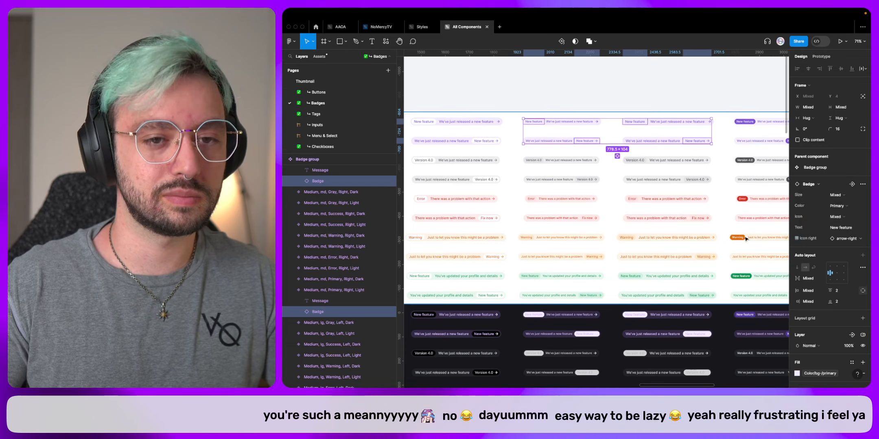
pyautogui.scroll(-3, 819, 301)
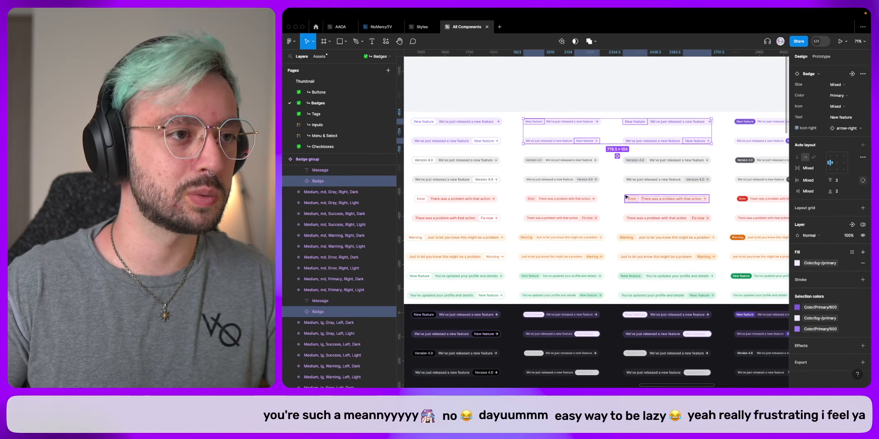
# Inspect the message of the Medium lg Primary Left light variant and its parent frame's layout and fill, and clear the selection.
pyautogui.doubleClick(664, 126)
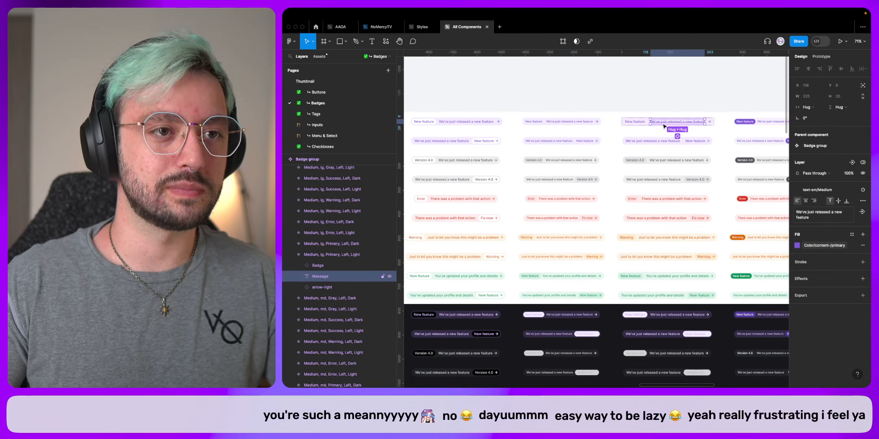
pyautogui.hotkey('shift', 'Return')
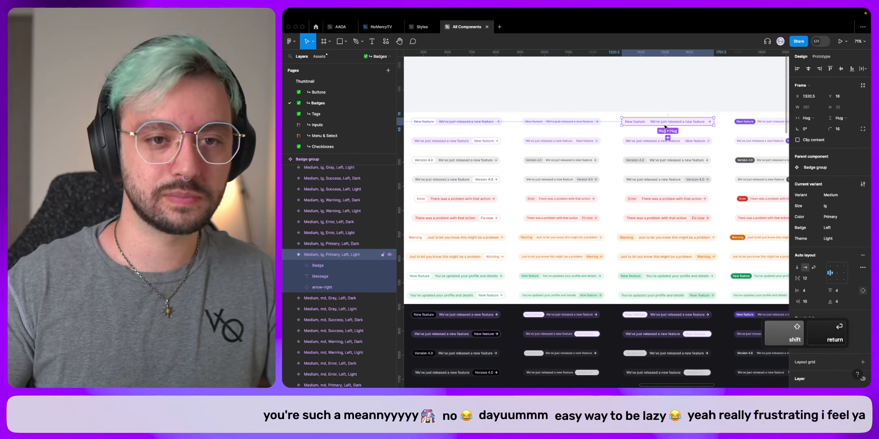
pyautogui.scroll(-1, 856, 259)
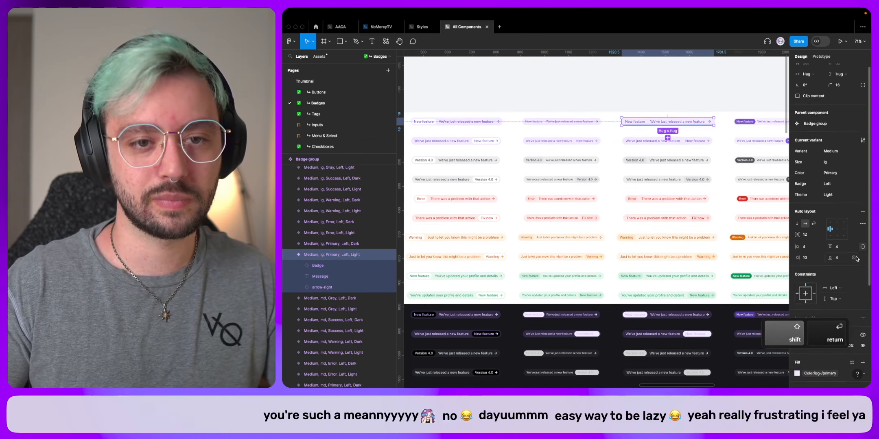
pyautogui.click(643, 91)
pyautogui.hscroll(-5, 642, 89)
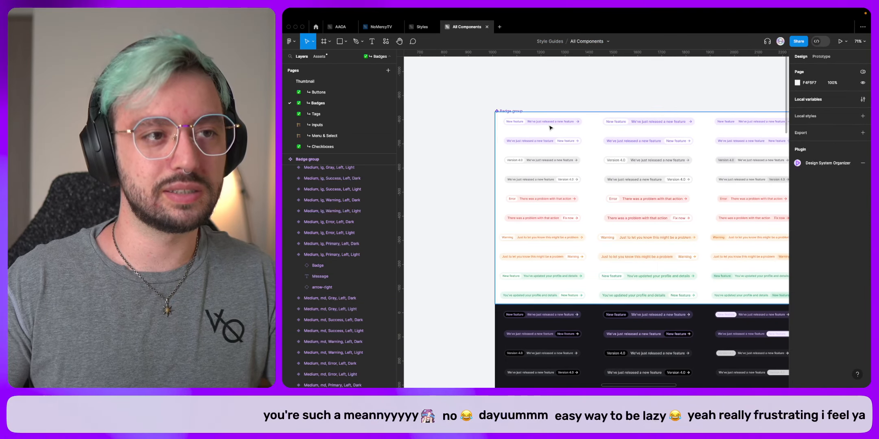
# Select the contents of the white badges in the two Light md Primary light-theme variants to check their selection colors.
pyautogui.scroll(10, 553, 161)
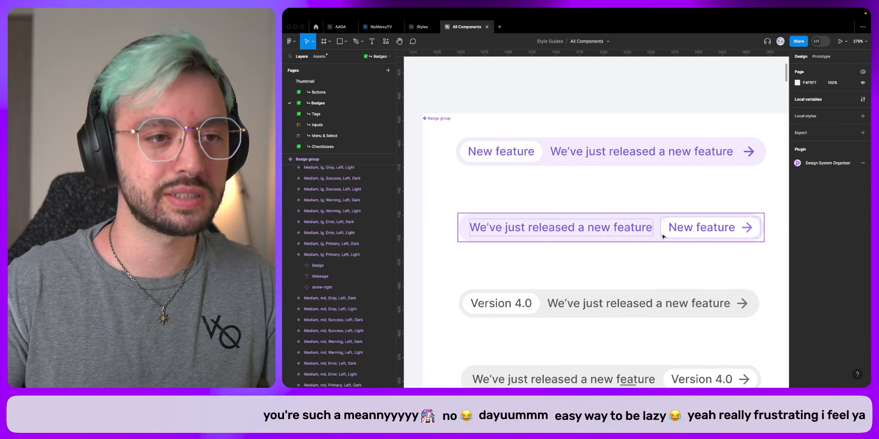
pyautogui.doubleClick(661, 237)
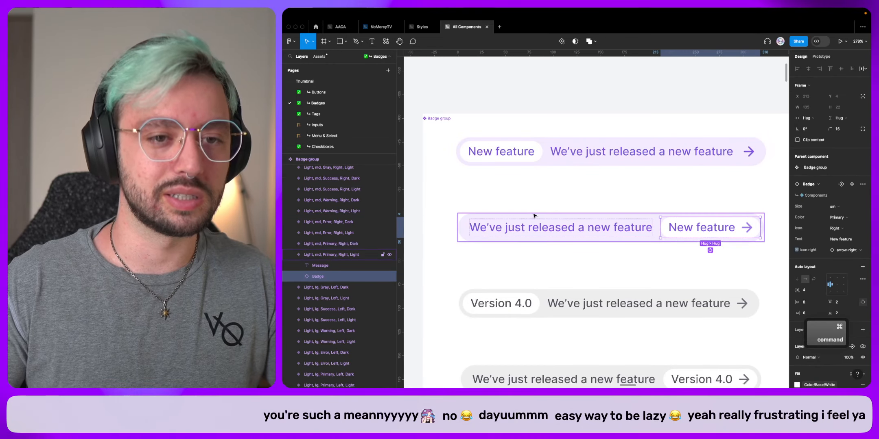
pyautogui.keyDown('shift'); pyautogui.click(538, 152); pyautogui.keyUp('shift')
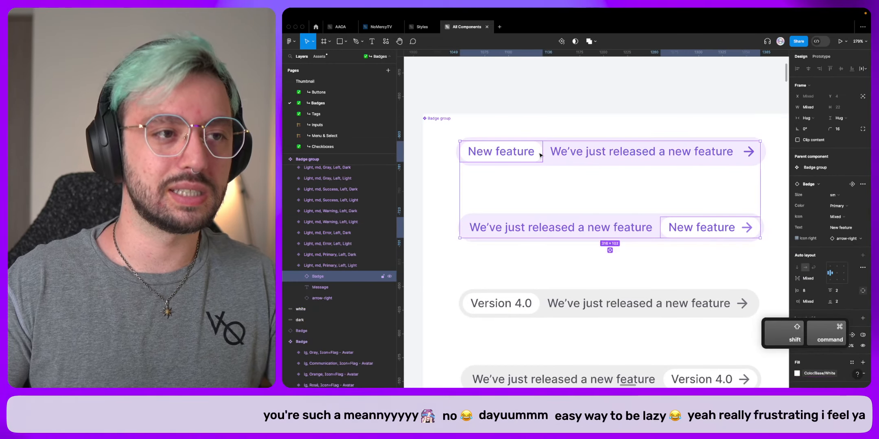
pyautogui.press('Return')
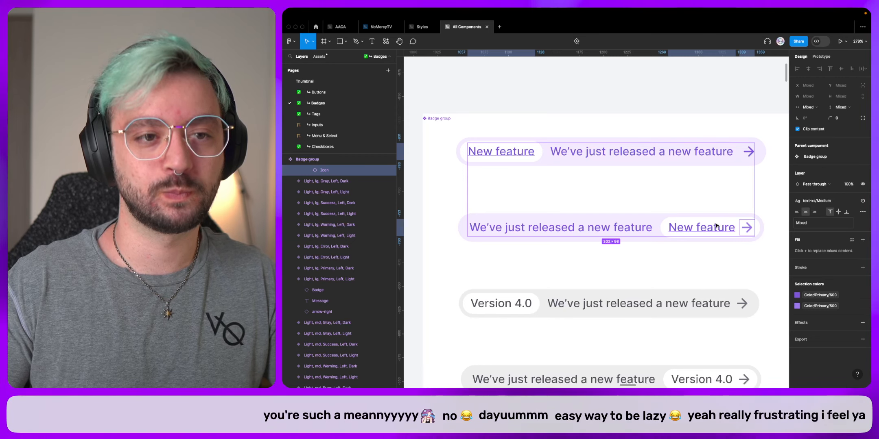
# Reset the fill of the New feature text inside the badge of the Light md Primary Left light variant.
pyautogui.click(507, 152)
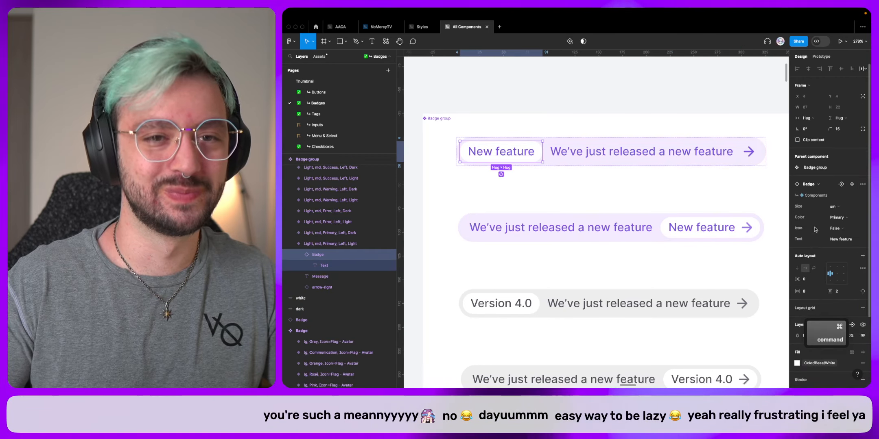
pyautogui.press('Return')
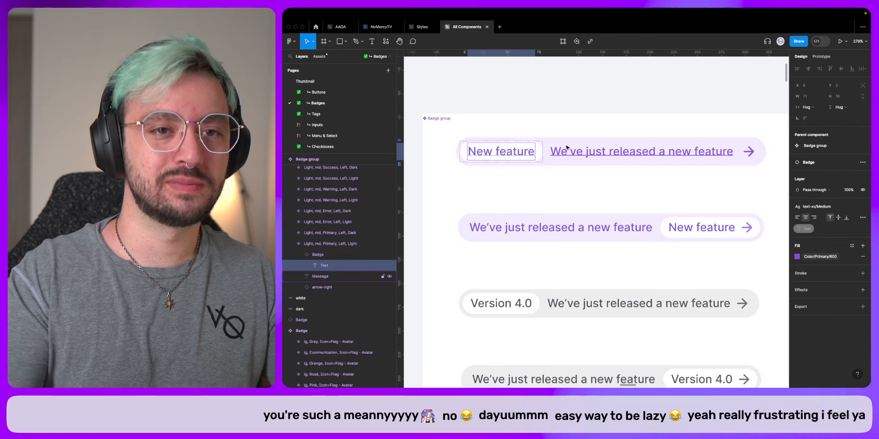
pyautogui.click(863, 162)
pyautogui.click(830, 185)
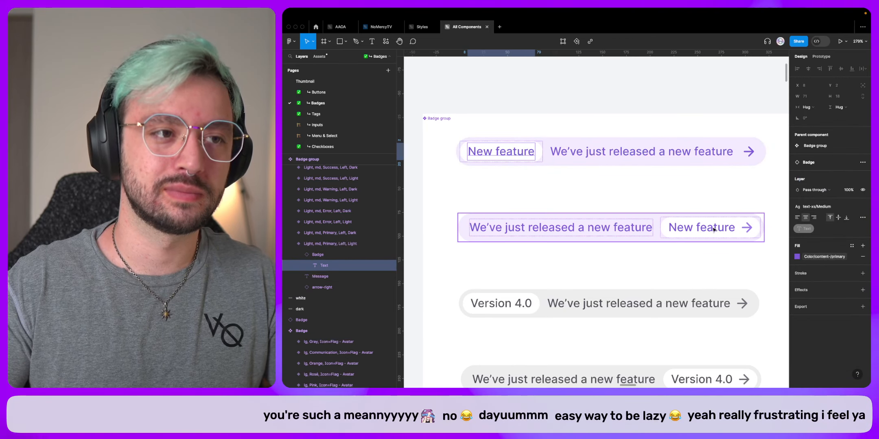
# Reset the fill of the New feature text inside the badge of the Light md Primary Right light variant.
pyautogui.keyDown('super'); pyautogui.click(685, 236); pyautogui.keyUp('super')
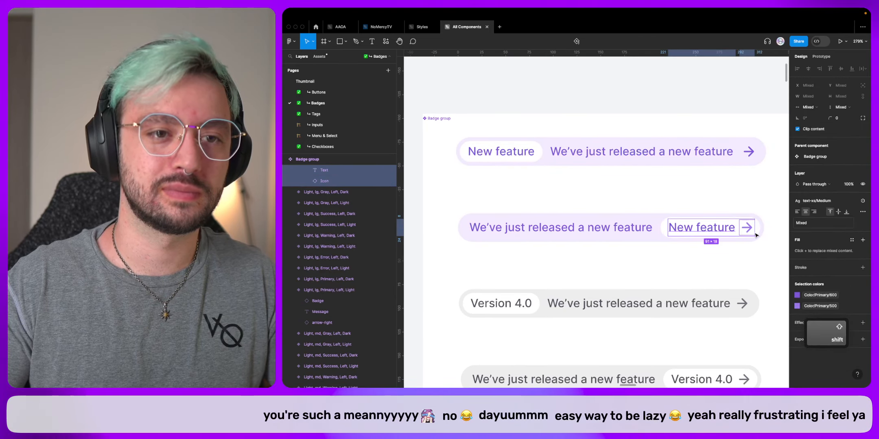
pyautogui.click(861, 163)
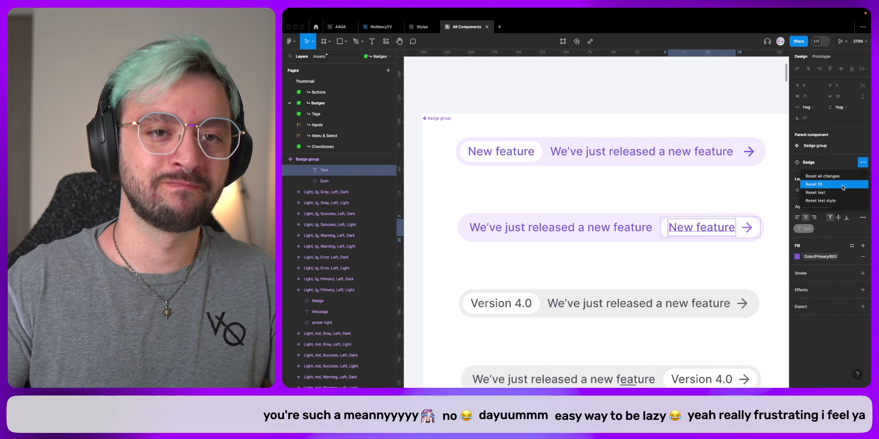
pyautogui.click(830, 184)
# Reset the stroke of the arrow vector in the Light md Primary Right badge and check the icon's selection color.
pyautogui.keyDown('super'); pyautogui.click(752, 231); pyautogui.keyUp('super')
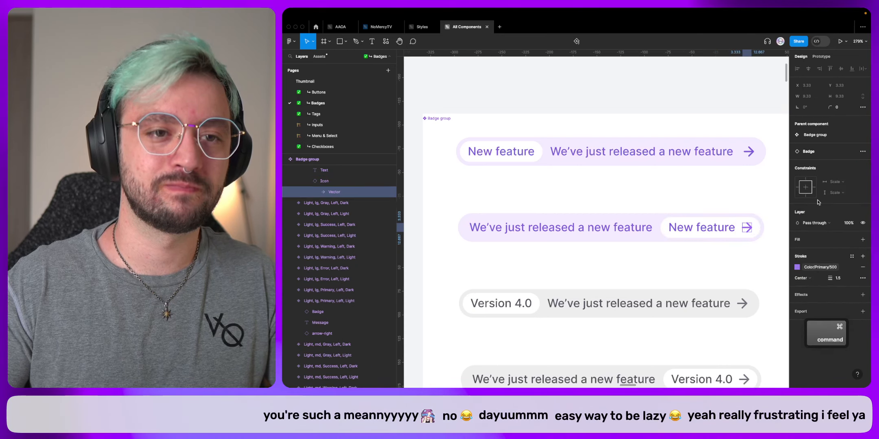
pyautogui.click(863, 151)
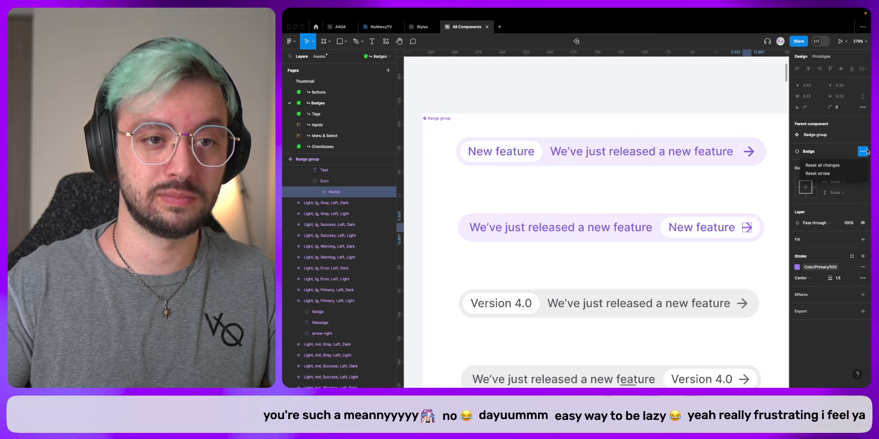
pyautogui.click(730, 227)
pyautogui.keyDown('super'); pyautogui.click(730, 227); pyautogui.keyUp('super')
pyautogui.click(744, 229)
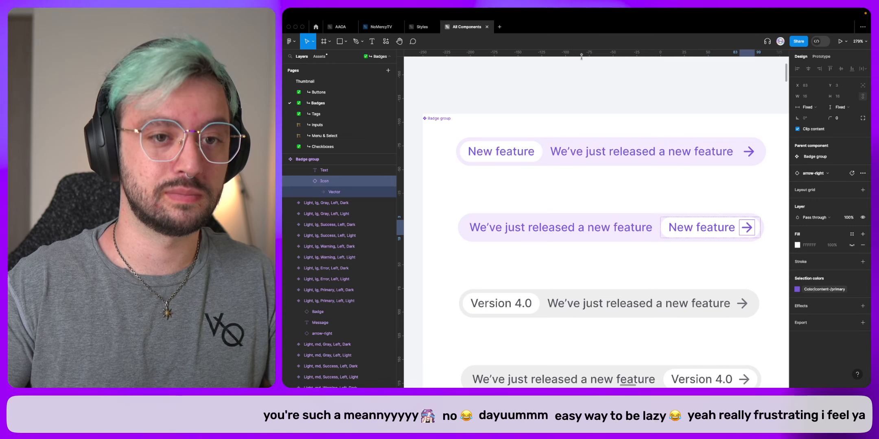
# Check the colors of the Light md Primary Right variant's message and badge, and clear the selection.
pyautogui.click(592, 235)
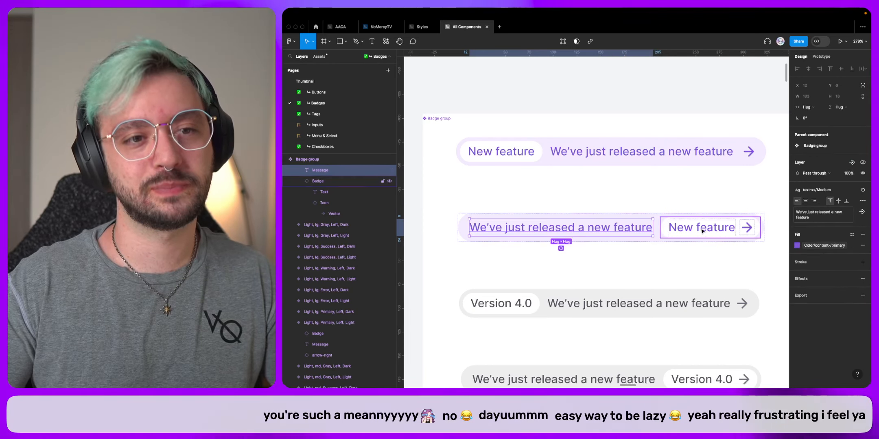
pyautogui.keyDown('super'); pyautogui.click(655, 233); pyautogui.keyUp('super')
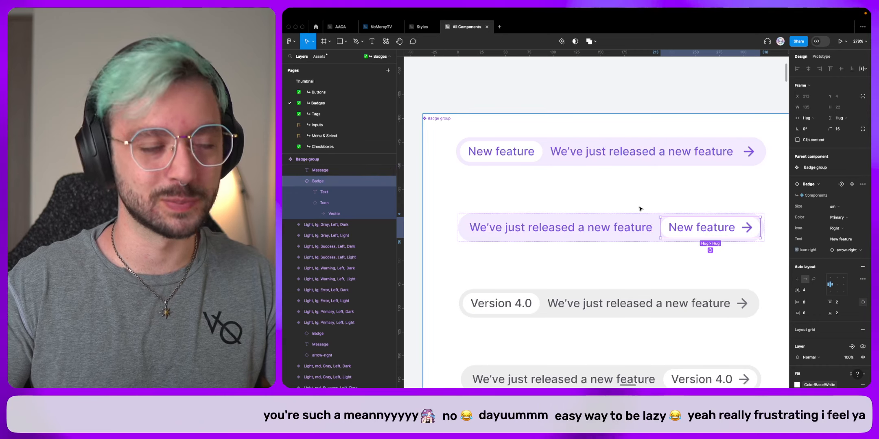
pyautogui.click(607, 93)
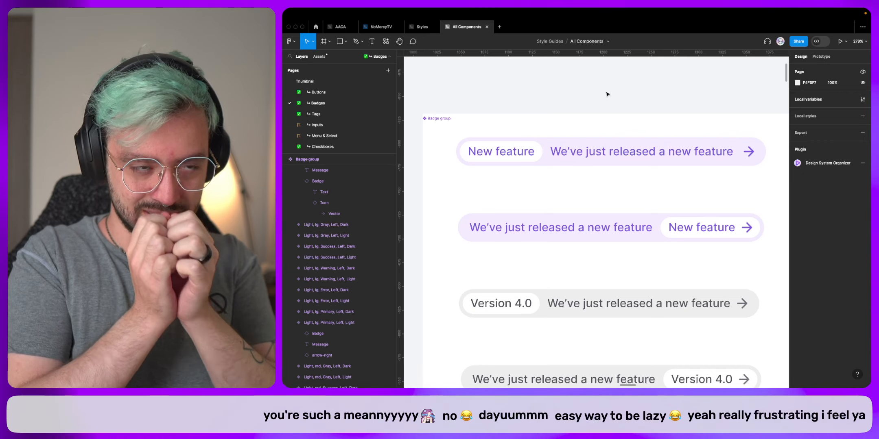
# Create a color variable named global-override-inherit in the bg- group of the Badges local variables.
pyautogui.click(862, 100)
pyautogui.click(519, 102)
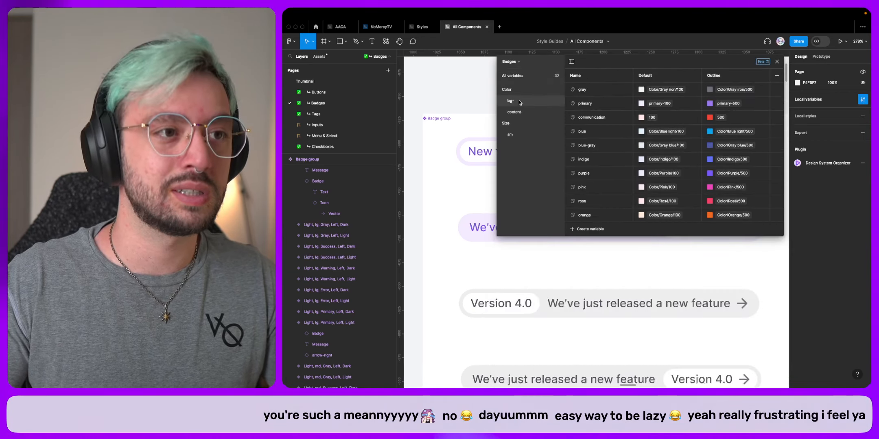
pyautogui.click(584, 230)
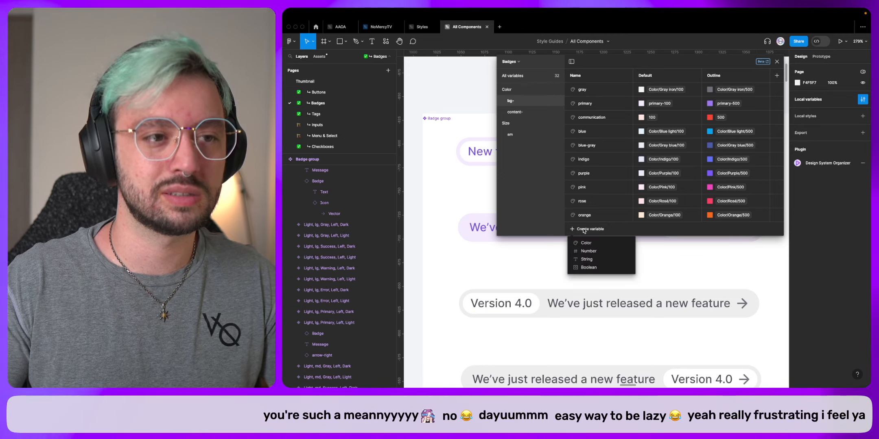
pyautogui.click(586, 243)
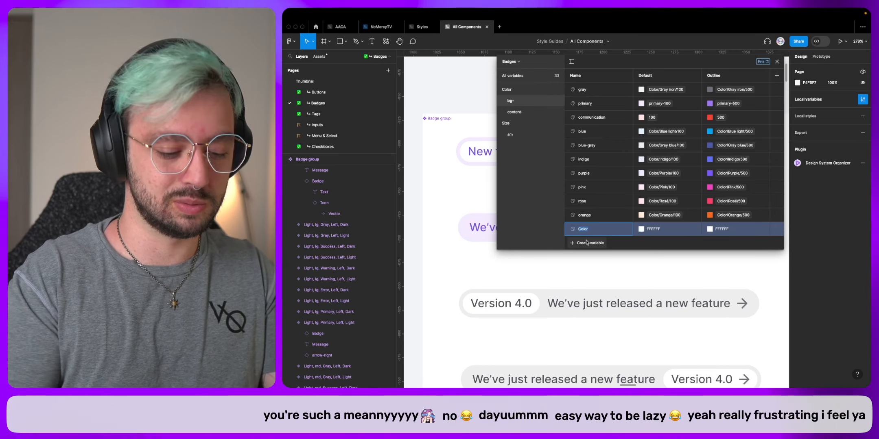
pyautogui.write('global-')
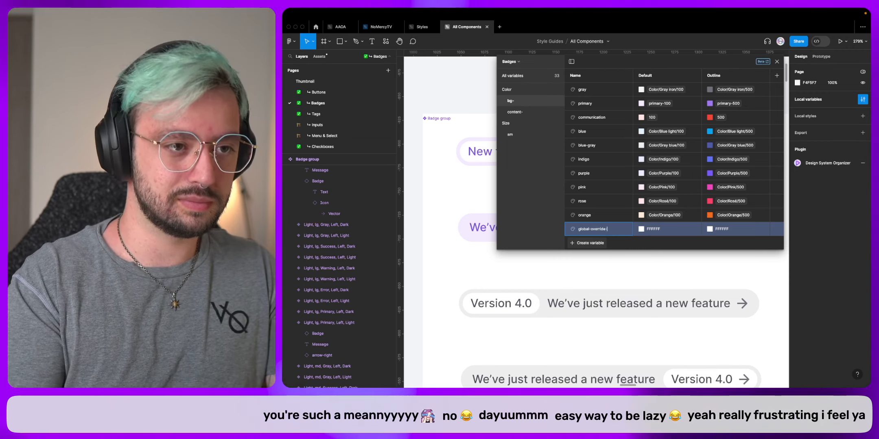
pyautogui.write('override-')
pyautogui.press('BackSpace')
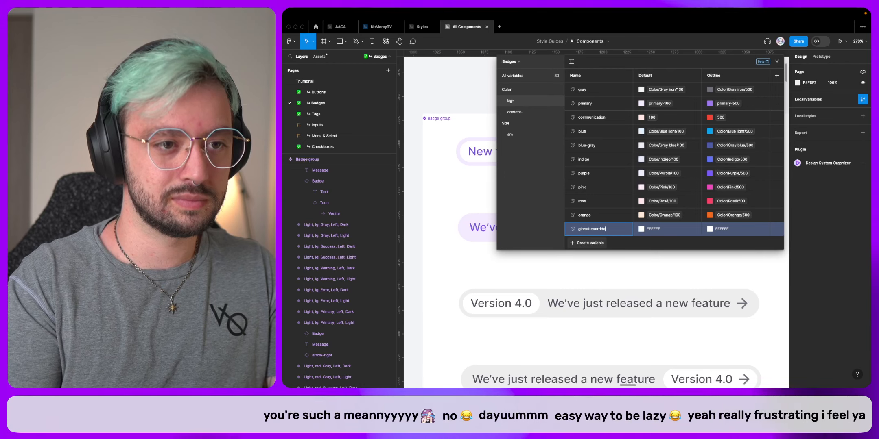
pyautogui.write('-')
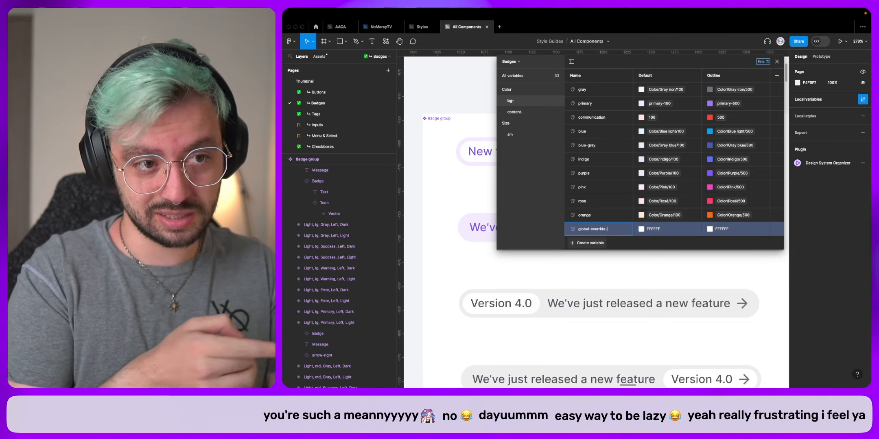
pyautogui.write('erit')
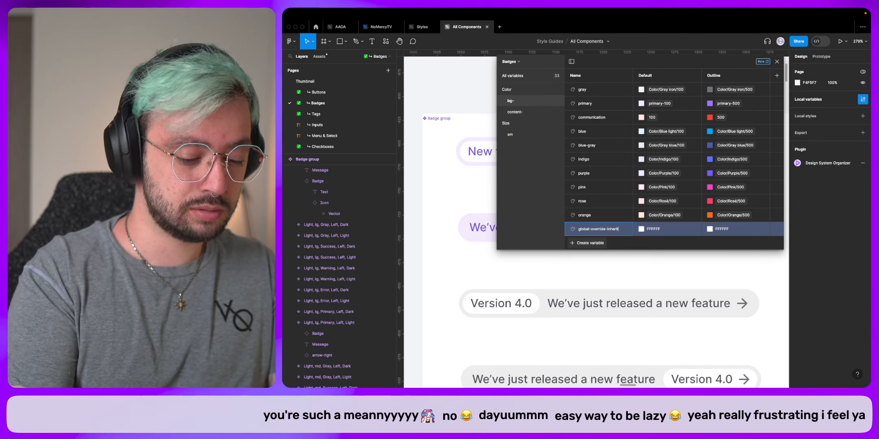
# Replace override with parent in the new variable's name, making it global-parent-inherit.
pyautogui.press('Left')
pyautogui.press('Left')
pyautogui.press('Left')
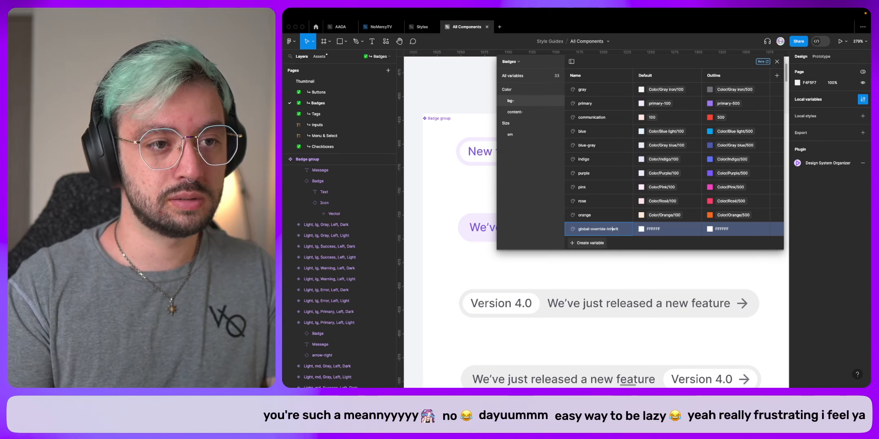
pyautogui.hotkey('shift', 'Left')
pyautogui.hotkey('shift', 'Left')
pyautogui.hotkey('shift', 'Left')
pyautogui.hotkey('shift', 'Left')
pyautogui.hotkey('shift', 'Left')
pyautogui.hotkey('shift', 'Left')
pyautogui.hotkey('shift', 'Left')
pyautogui.hotkey('shift', 'Left')
pyautogui.hotkey('shift', 'Left')
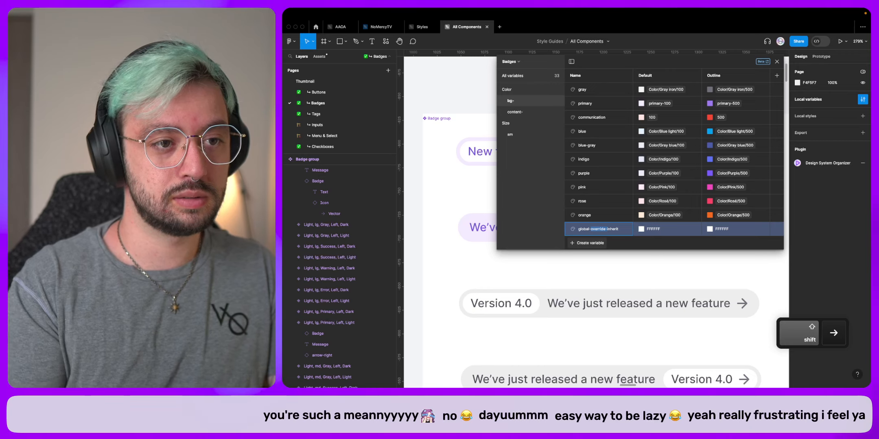
pyautogui.write('parent')
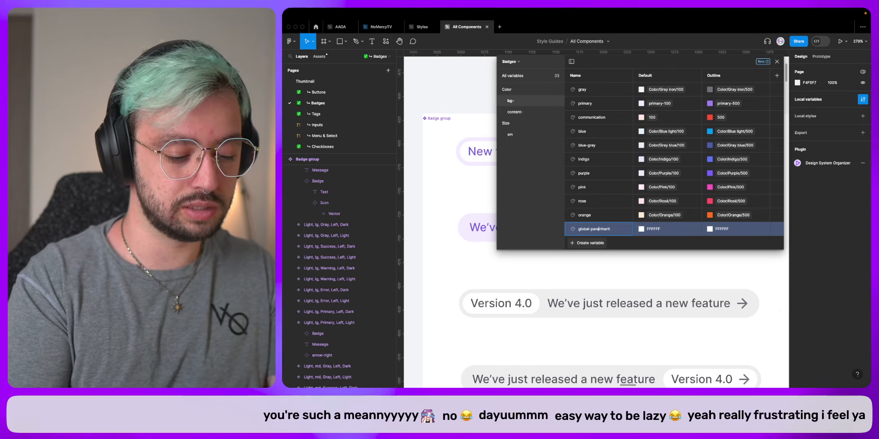
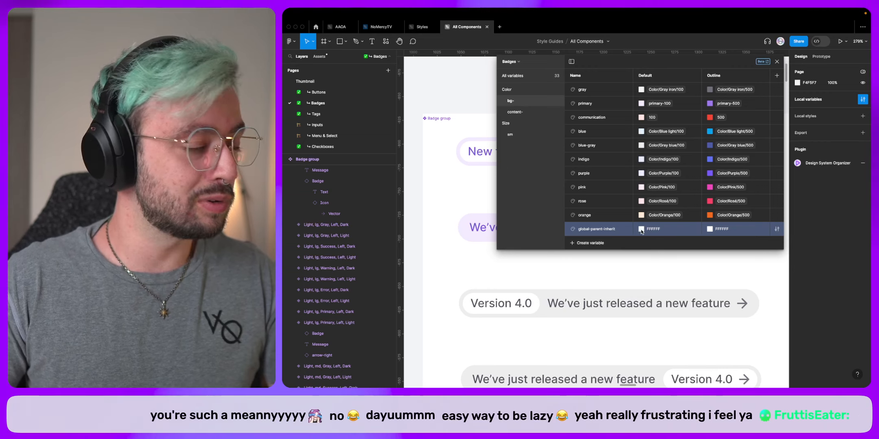
# Set the Default value of global-parent-inherit to the library color Color/Base/White.
pyautogui.click(642, 230)
pyautogui.click(670, 209)
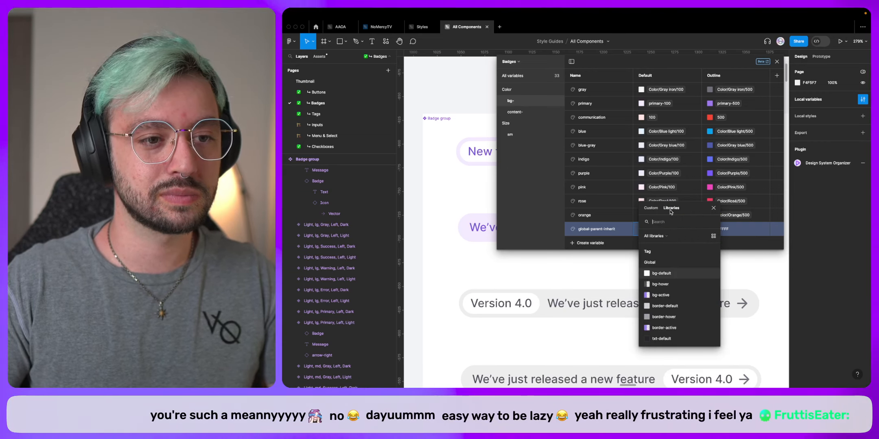
pyautogui.write('white')
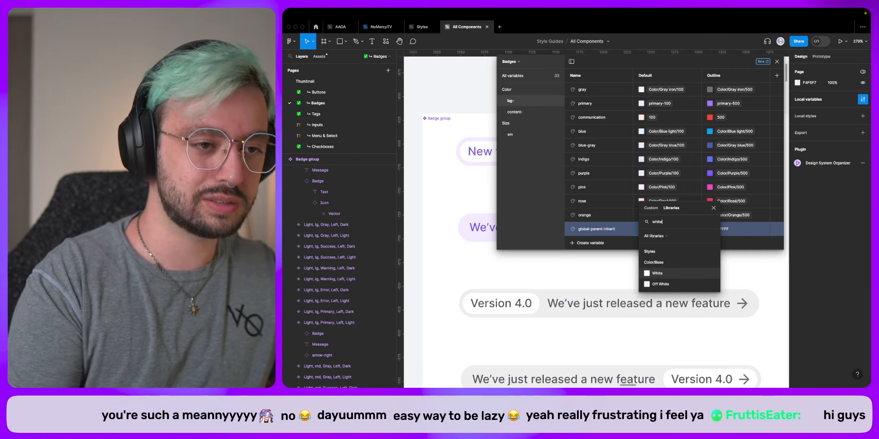
pyautogui.click(657, 273)
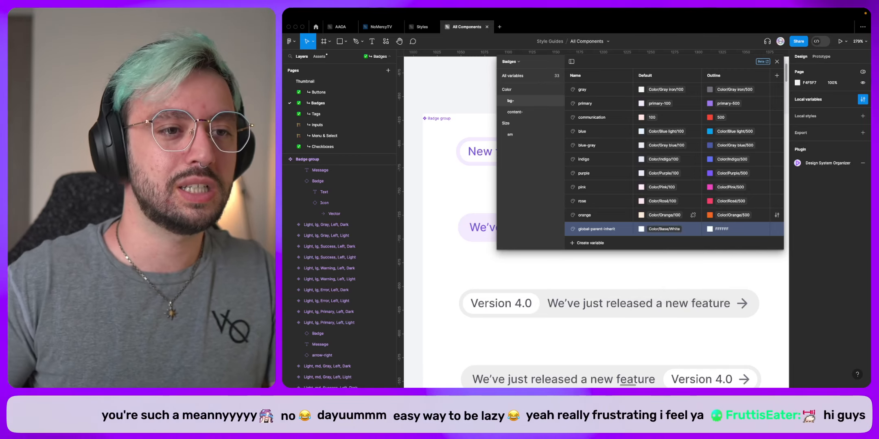
# Set the Outline value of global-parent-inherit to the library color Color/Base/White and close the variables table.
pyautogui.click(710, 230)
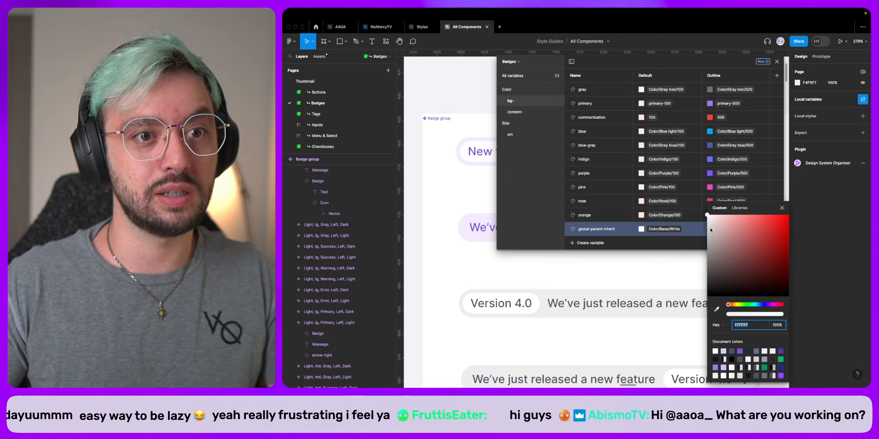
pyautogui.click(739, 209)
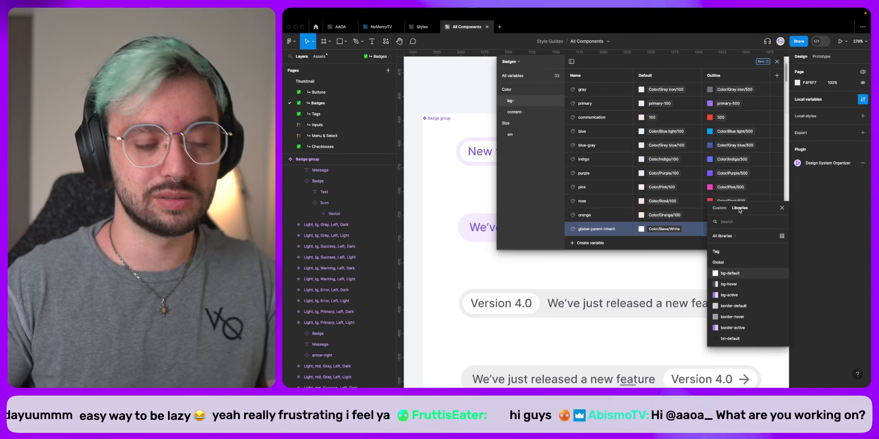
pyautogui.write('white')
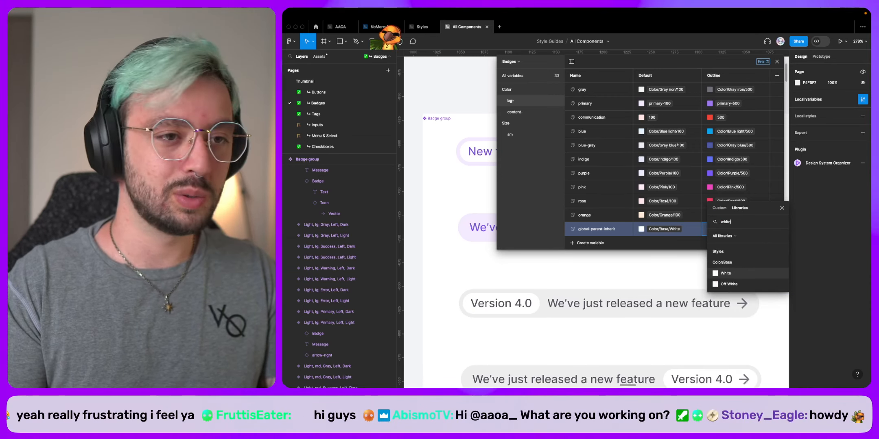
pyautogui.click(725, 273)
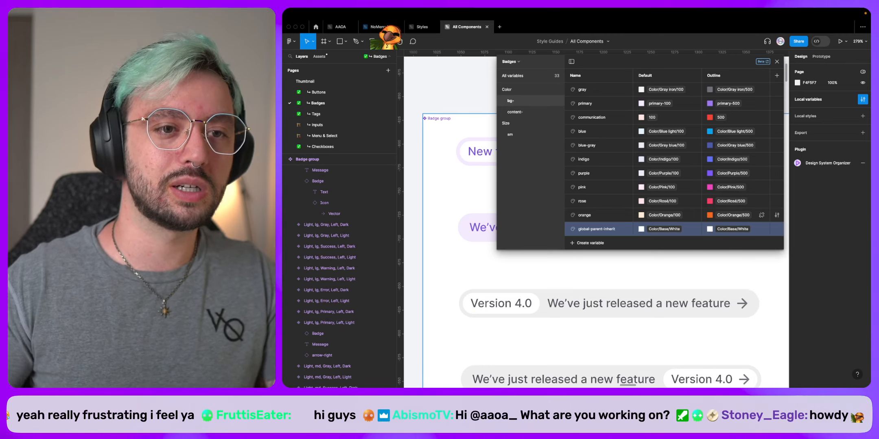
pyautogui.click(777, 63)
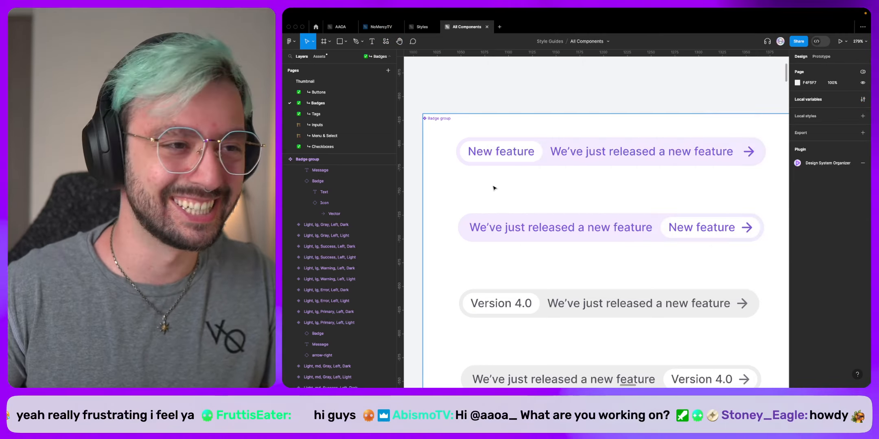
# Select the white nested badges of all light-theme md variants in the first column of the Badge group.
pyautogui.keyDown('super'); pyautogui.click(525, 151); pyautogui.keyUp('super')
pyautogui.keyDown('shift'); pyautogui.keyDown('super'); pyautogui.click(578, 229); pyautogui.keyUp('super'); pyautogui.keyUp('shift')
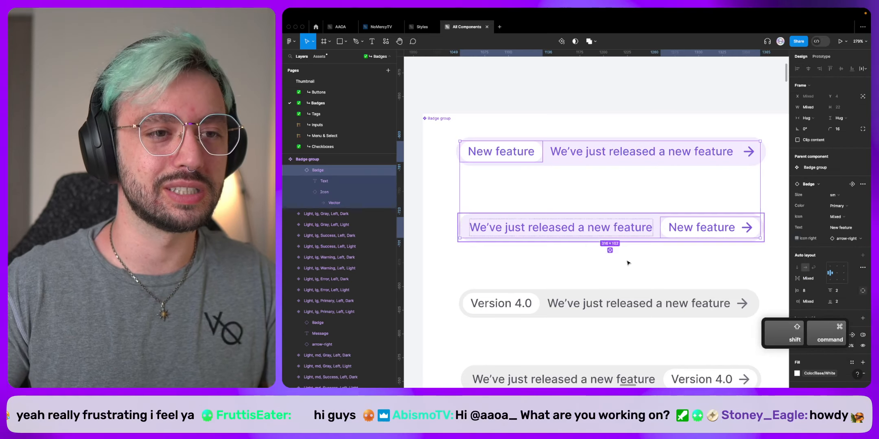
pyautogui.keyDown('shift'); pyautogui.keyDown('super'); pyautogui.click(501, 305); pyautogui.keyUp('super'); pyautogui.keyUp('shift')
pyautogui.scroll(-6, 569, 240)
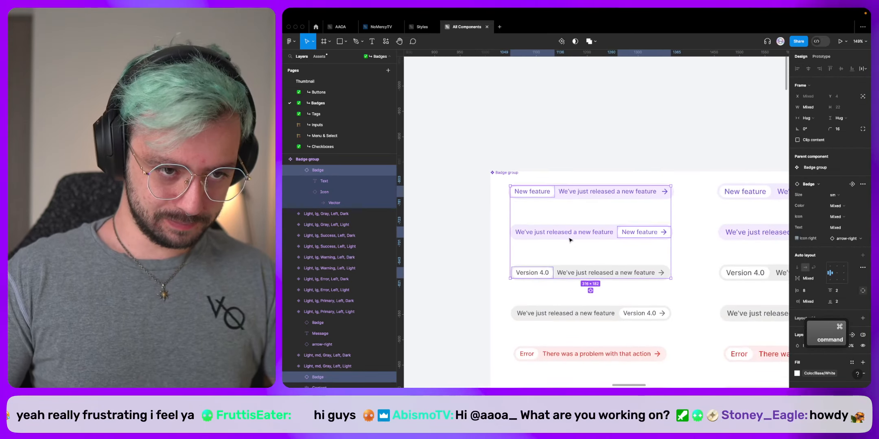
pyautogui.keyDown('shift'); pyautogui.click(527, 240); pyautogui.keyUp('shift')
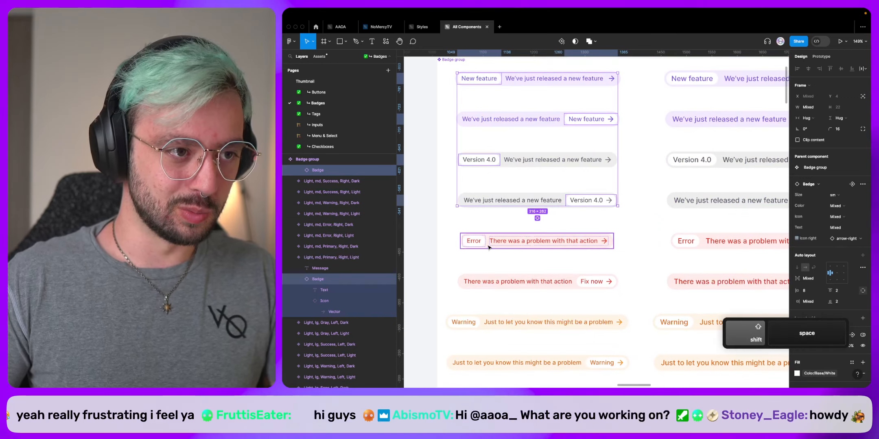
pyautogui.keyDown('shift'); pyautogui.click(578, 283); pyautogui.keyUp('shift')
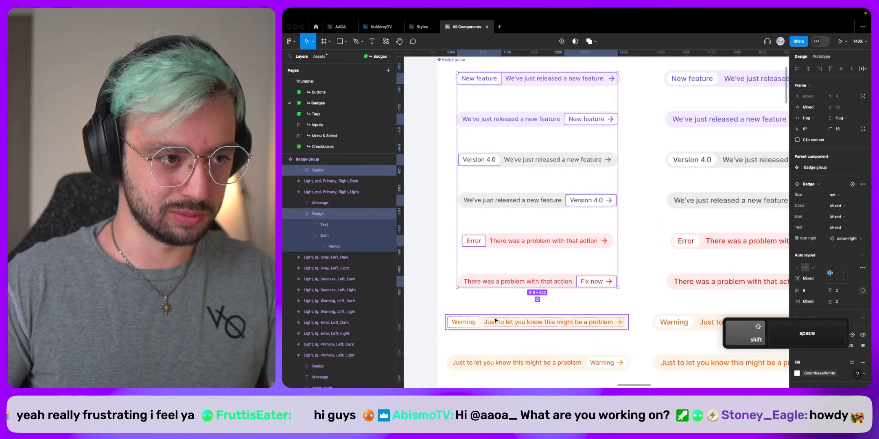
pyautogui.keyDown('shift'); pyautogui.click(480, 322); pyautogui.keyUp('shift')
pyautogui.scroll(-5, 586, 233)
pyautogui.keyDown('shift'); pyautogui.click(585, 233); pyautogui.keyUp('shift')
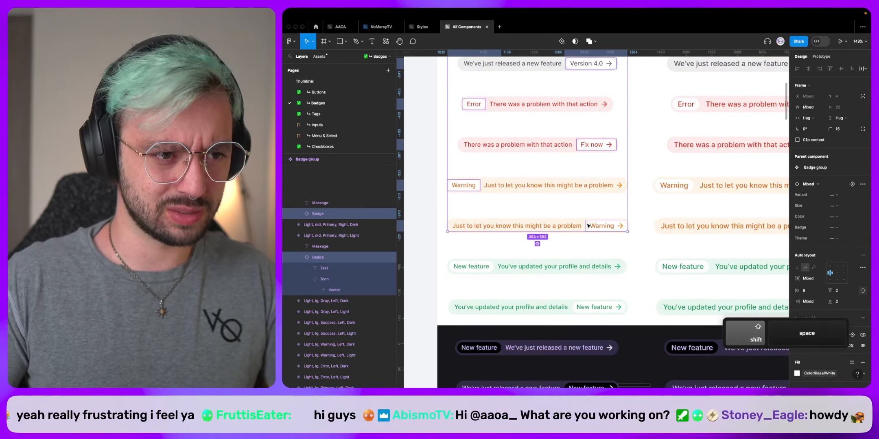
pyautogui.keyDown('shift'); pyautogui.click(577, 270); pyautogui.keyUp('shift')
pyautogui.keyDown('shift'); pyautogui.click(572, 311); pyautogui.keyUp('shift')
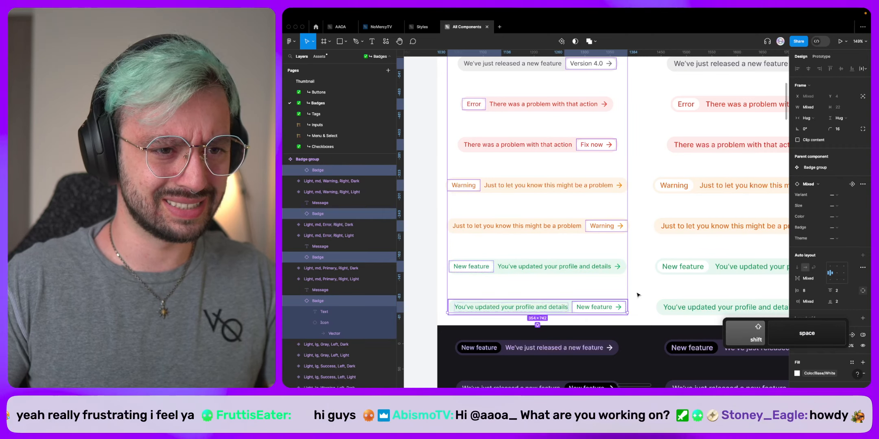
# Add the white nested badges of the light-theme lg variants in the second column to the selection.
pyautogui.keyDown('shift'); pyautogui.click(682, 266); pyautogui.keyUp('shift')
pyautogui.hscroll(5, 662, 290)
pyautogui.keyDown('shift'); pyautogui.click(663, 307); pyautogui.keyUp('shift')
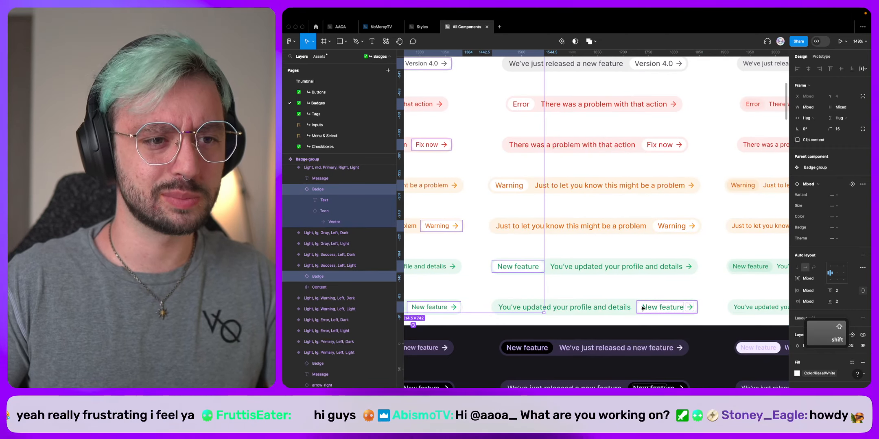
pyautogui.keyDown('shift'); pyautogui.click(673, 226); pyautogui.keyUp('shift')
pyautogui.keyDown('shift'); pyautogui.click(524, 186); pyautogui.keyUp('shift')
pyautogui.keyDown('shift'); pyautogui.click(662, 145); pyautogui.keyUp('shift')
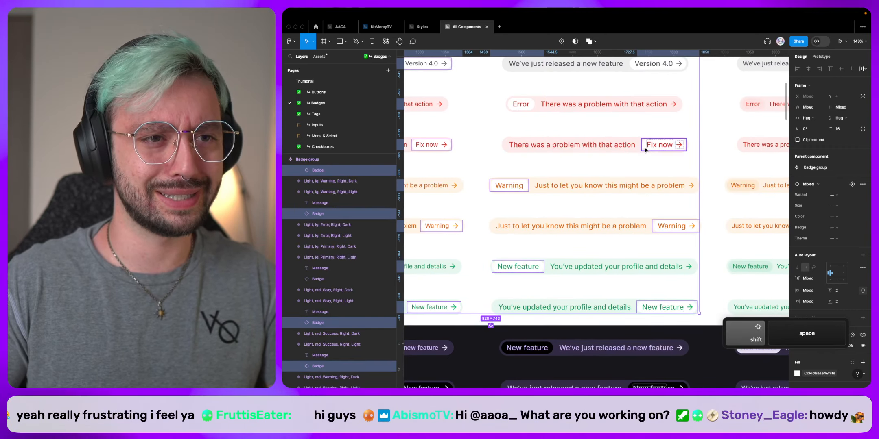
pyautogui.keyDown('shift'); pyautogui.click(521, 104); pyautogui.keyUp('shift')
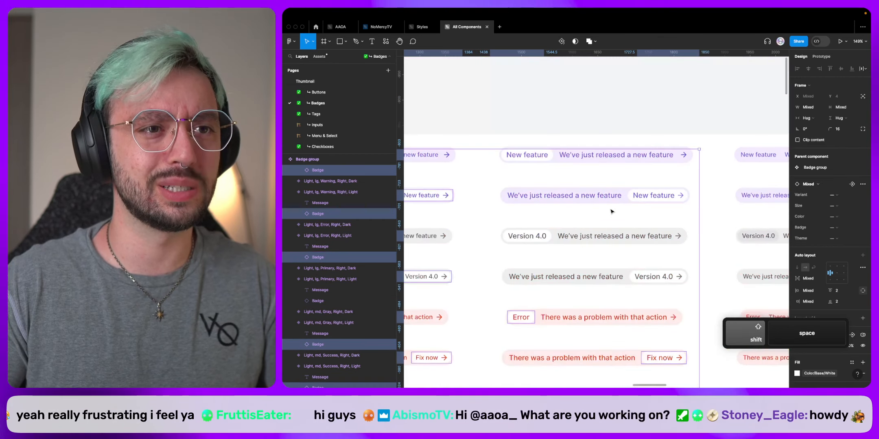
pyautogui.scroll(5, 590, 183)
pyautogui.keyDown('shift'); pyautogui.click(643, 277); pyautogui.keyUp('shift')
pyautogui.keyDown('shift'); pyautogui.click(633, 198); pyautogui.keyUp('shift')
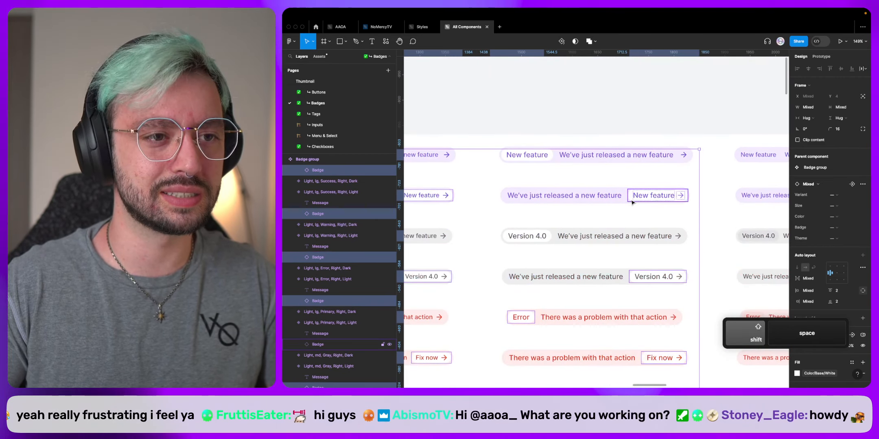
pyautogui.keyDown('shift'); pyautogui.click(549, 154); pyautogui.keyUp('shift')
pyautogui.keyDown('shift'); pyautogui.click(550, 236); pyautogui.keyUp('shift')
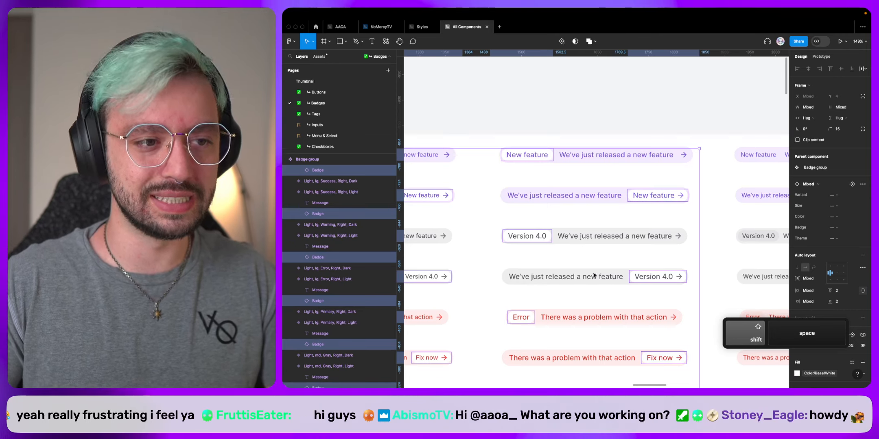
# Bind the fill of the selected badges to the local color variable bg-/global-parent-inherit and clear the selection.
pyautogui.scroll(-2, 830, 285)
pyautogui.scroll(-4, 832, 297)
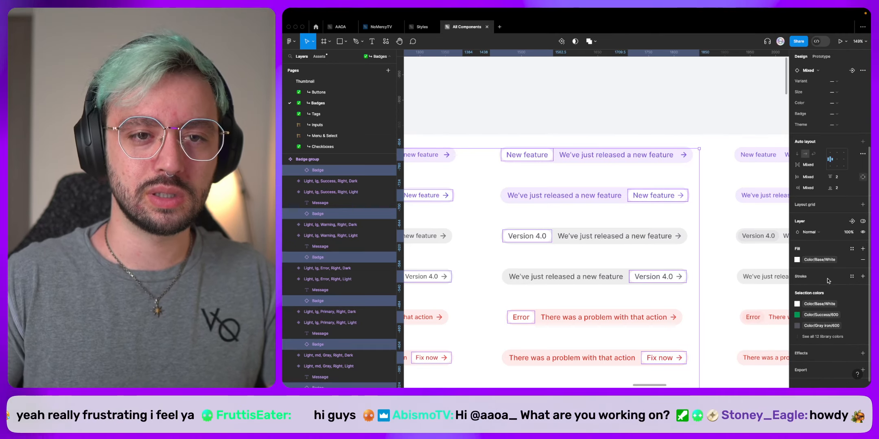
pyautogui.click(851, 249)
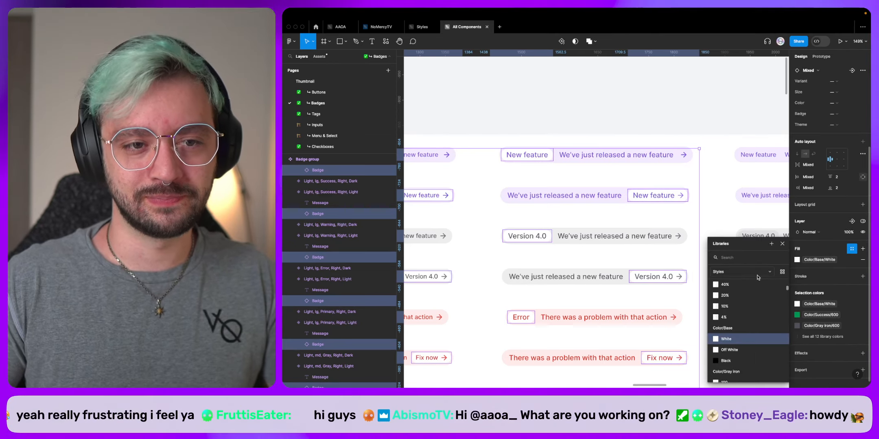
pyautogui.click(729, 271)
pyautogui.click(744, 259)
pyautogui.write('bg-')
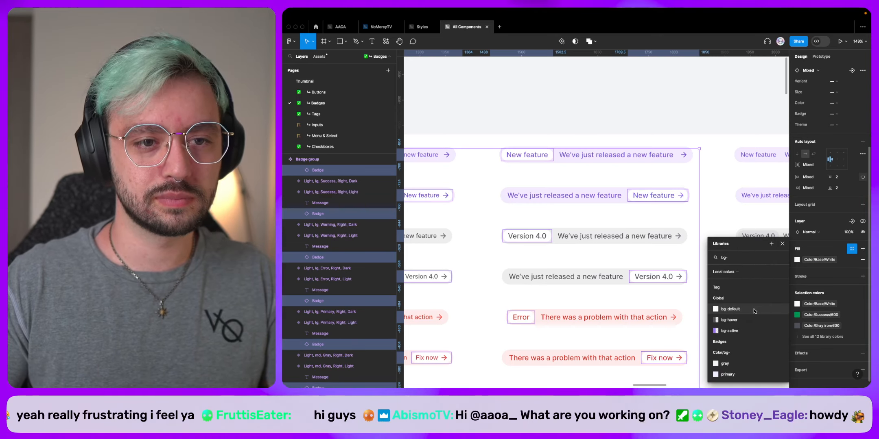
pyautogui.scroll(-2, 753, 309)
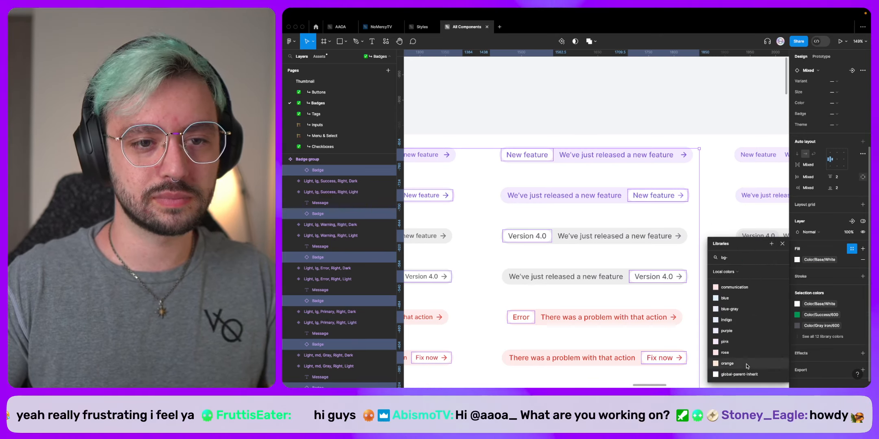
pyautogui.scroll(-2, 752, 333)
pyautogui.click(748, 373)
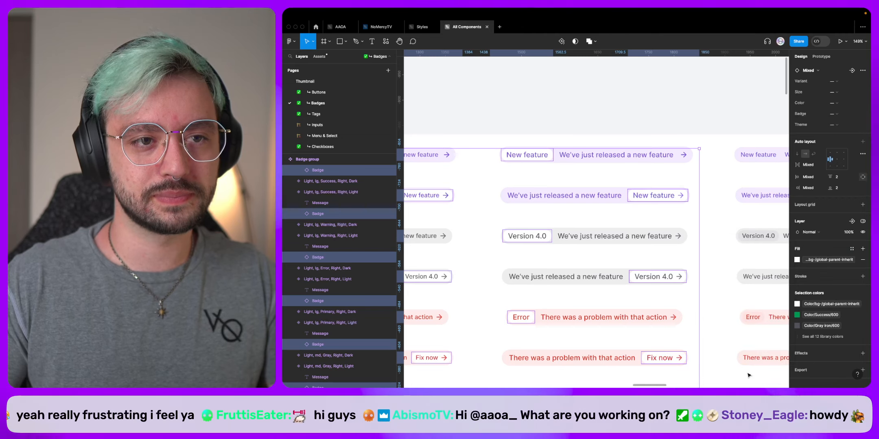
pyautogui.click(693, 113)
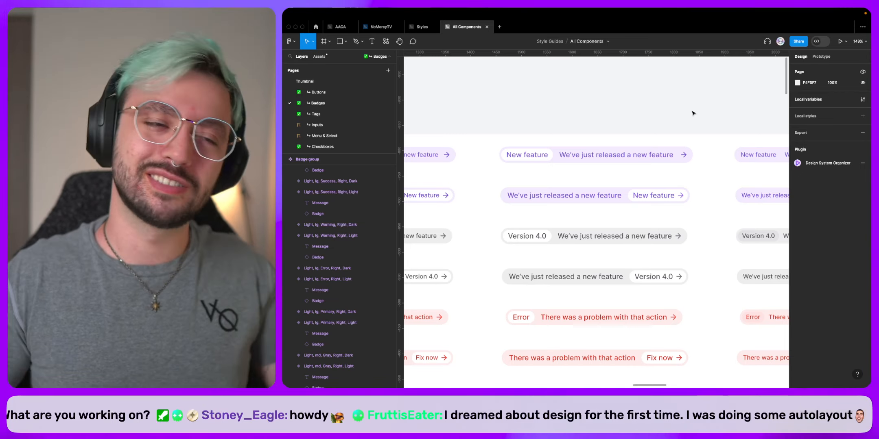
pyautogui.scroll(-5, 521, 120)
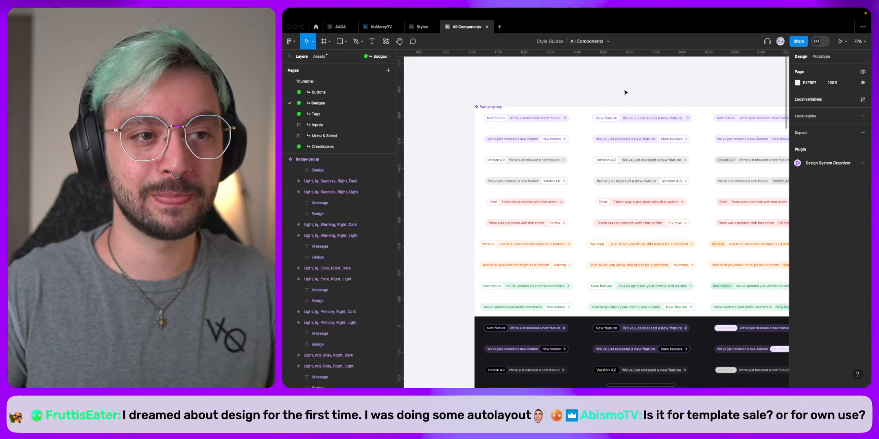
# Switch to the Arc browser, open untitledui.com in a new tab and copy its URL.
pyautogui.press('super+Tab')
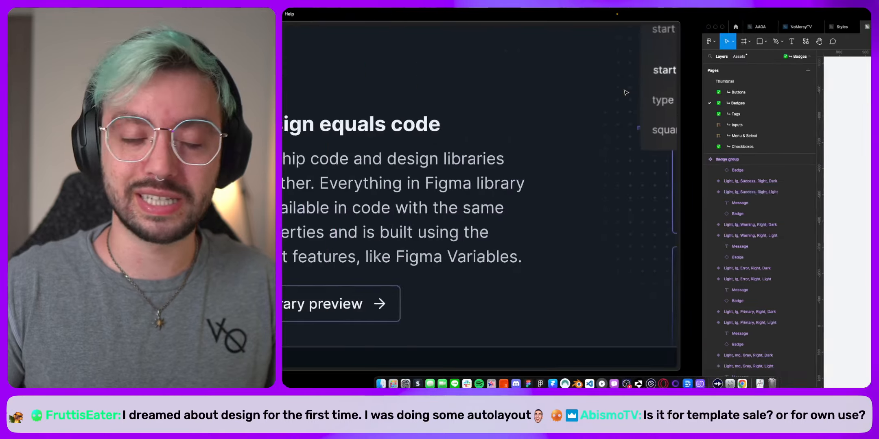
pyautogui.press('super+t')
pyautogui.write('untitledui.com')
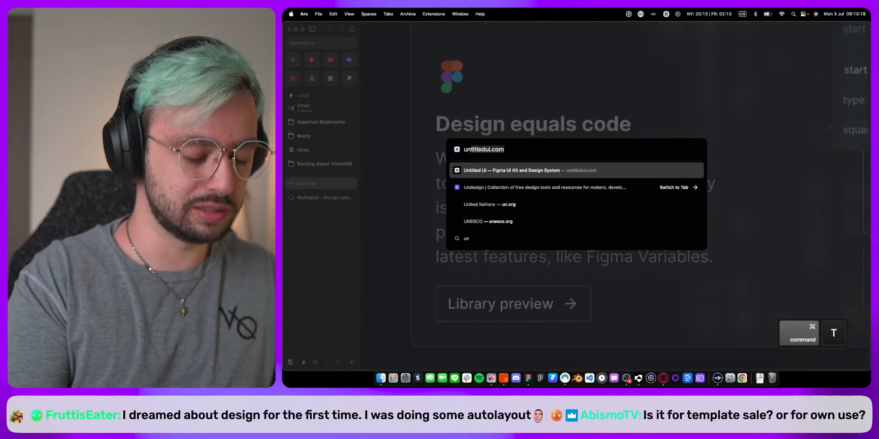
pyautogui.press('Return')
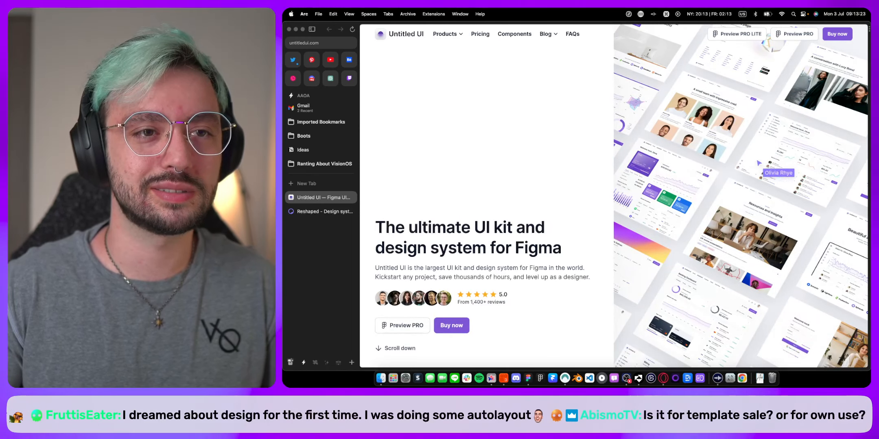
pyautogui.press('super+shift+c')
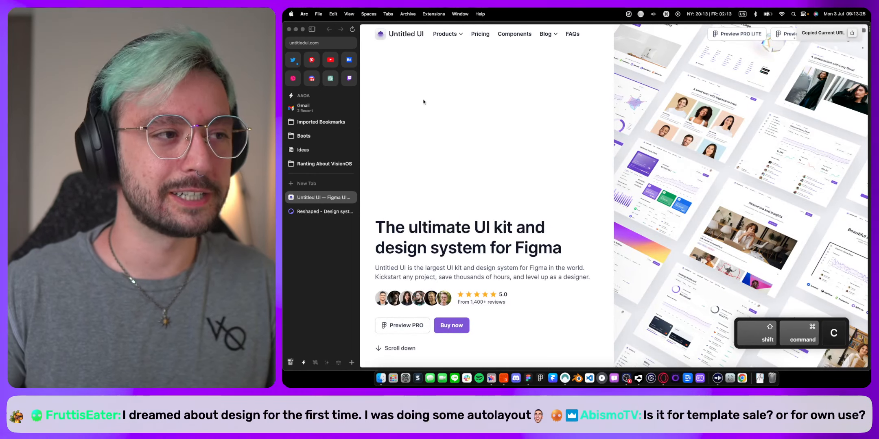
# Send the copied Untitled UI link as a message in the Twitch Stream Manager chat.
pyautogui.click(350, 79)
pyautogui.click(746, 227)
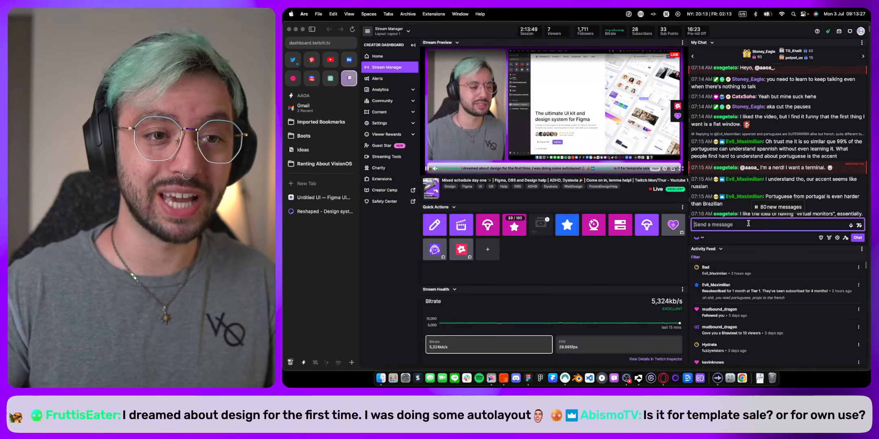
pyautogui.press('super+v')
pyautogui.press('Return')
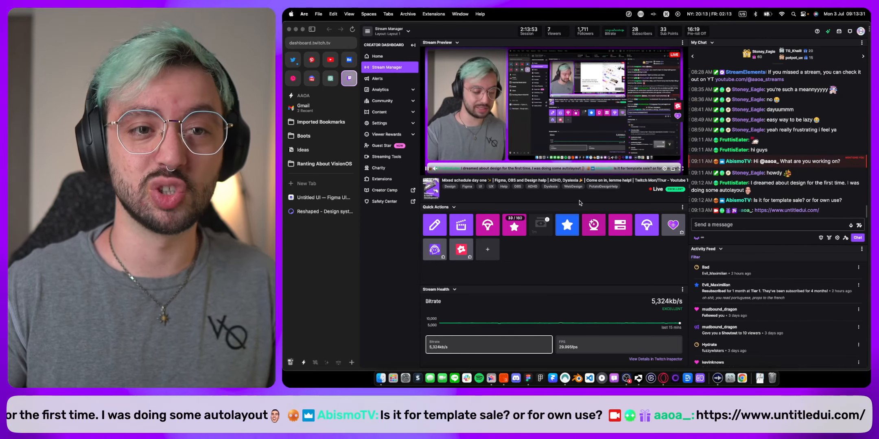
# Return to the Untitled UI homepage and look through its kit overview, intro video and customer logo sections.
pyautogui.click(320, 200)
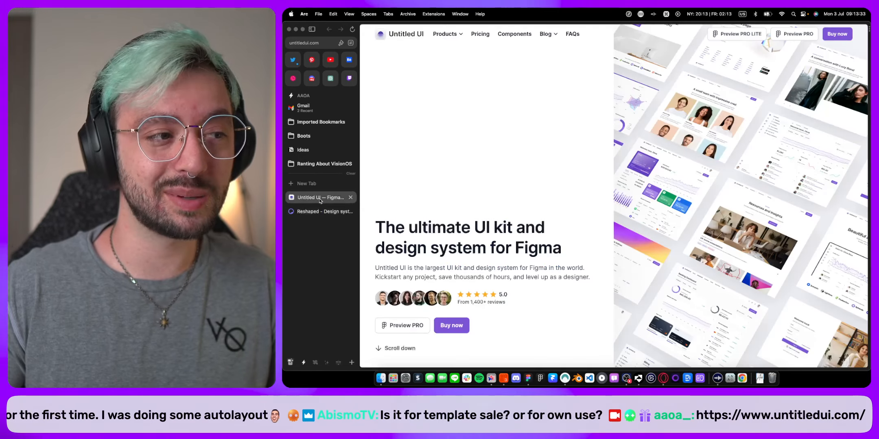
pyautogui.scroll(-10, 548, 187)
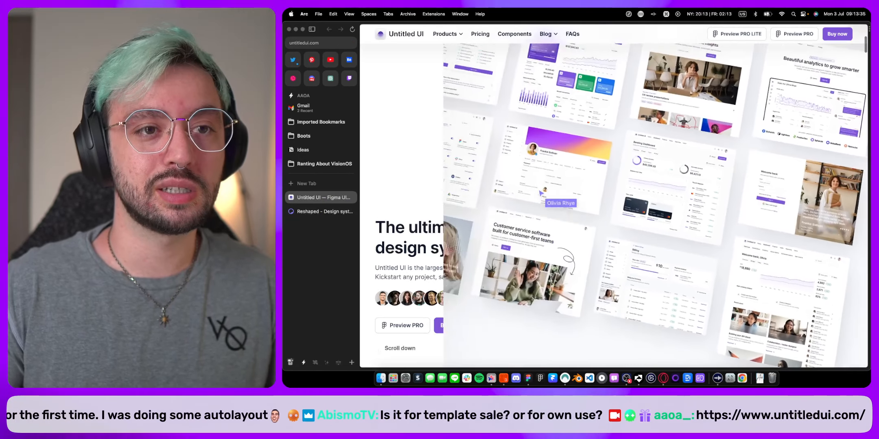
pyautogui.scroll(-10, 539, 191)
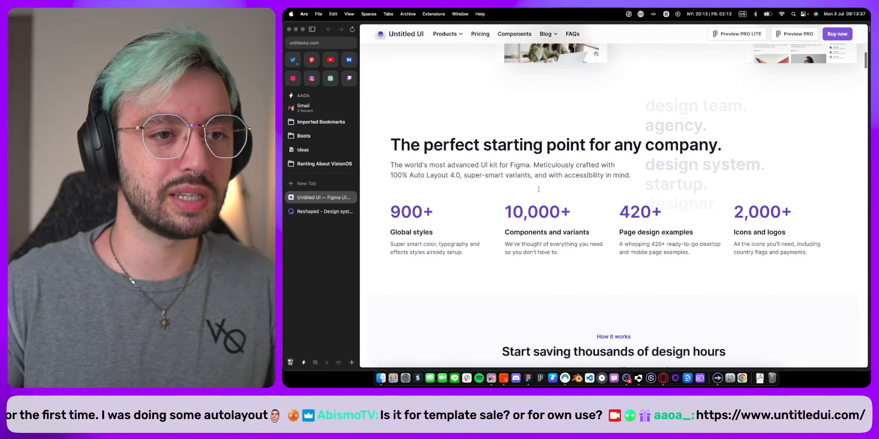
pyautogui.scroll(-8, 538, 192)
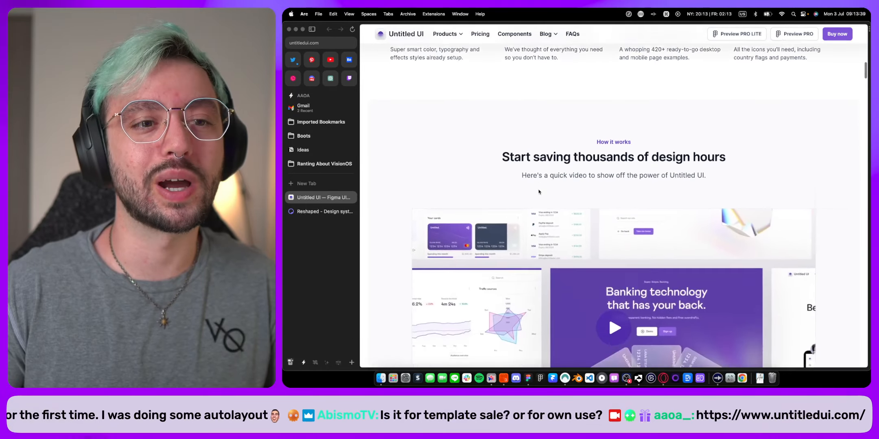
pyautogui.scroll(-8, 538, 192)
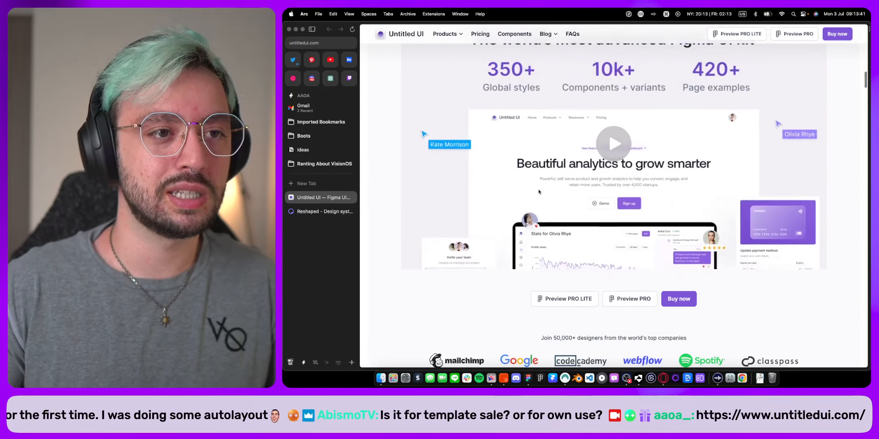
pyautogui.scroll(-1, 538, 192)
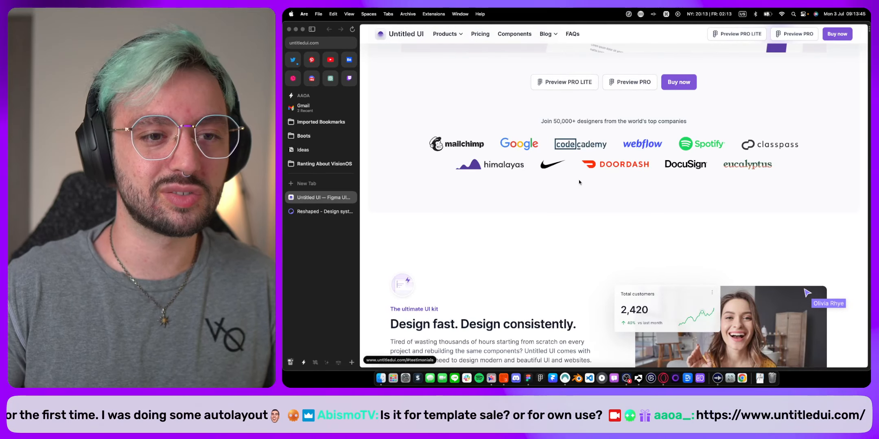
# Look through the Untitled UI homepage's feature sections and compare the plans on its pricing page.
pyautogui.scroll(-5, 579, 179)
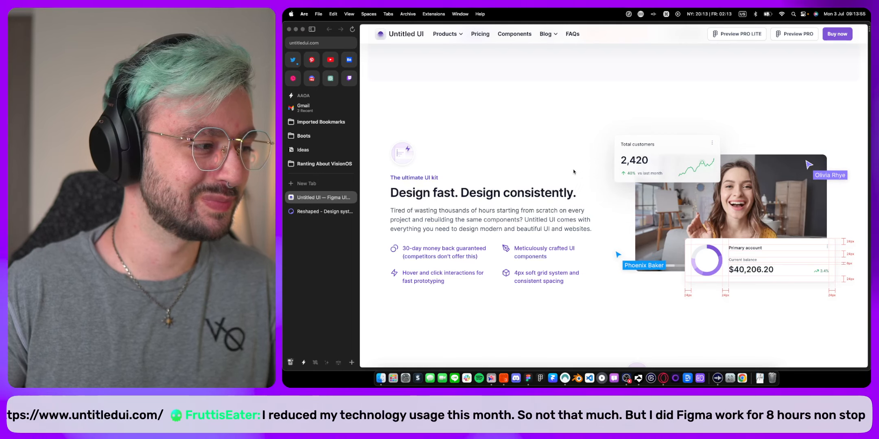
pyautogui.scroll(-10, 573, 171)
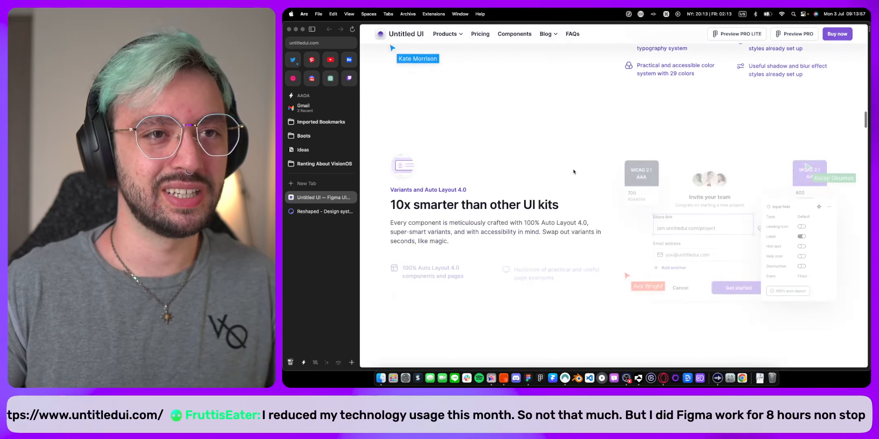
pyautogui.click(480, 34)
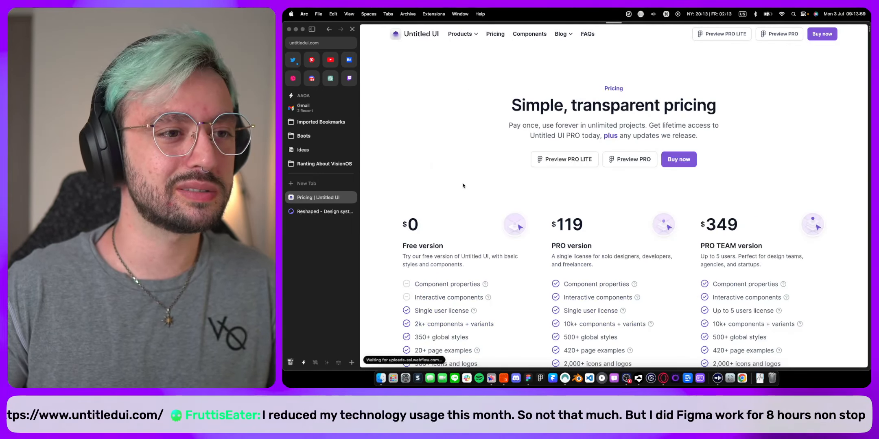
pyautogui.scroll(-5, 463, 186)
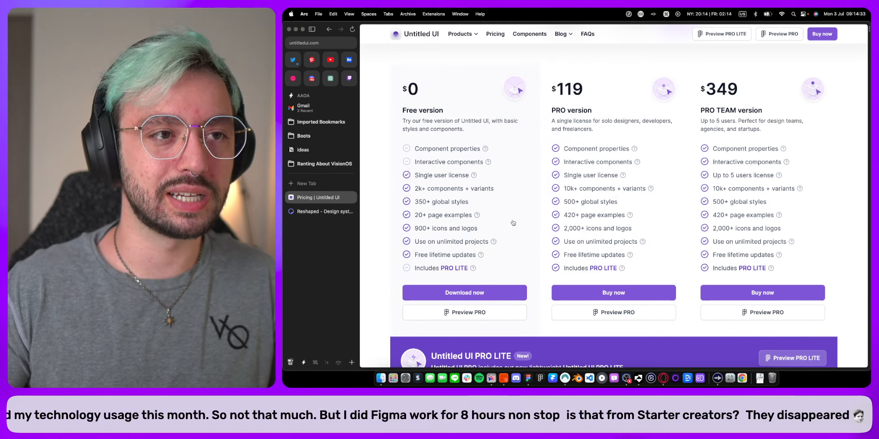
# Copy the Reshaped homepage URL from its open tab and send it as a message in the Twitch Stream Manager chat.
pyautogui.click(329, 212)
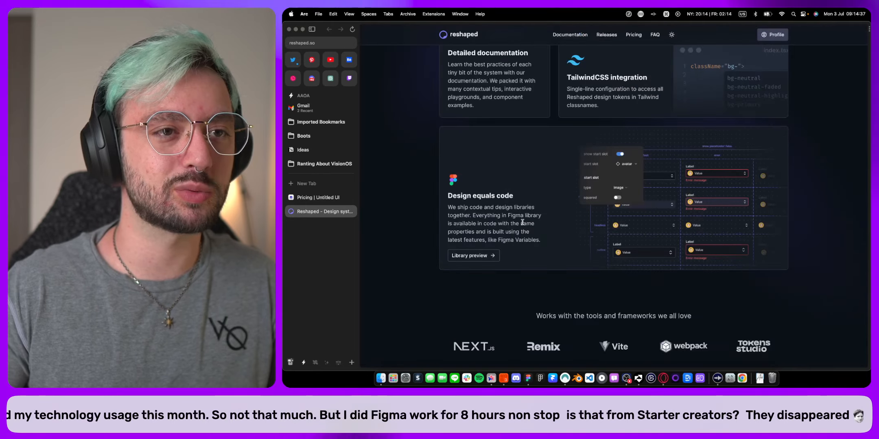
pyautogui.scroll(15, 541, 228)
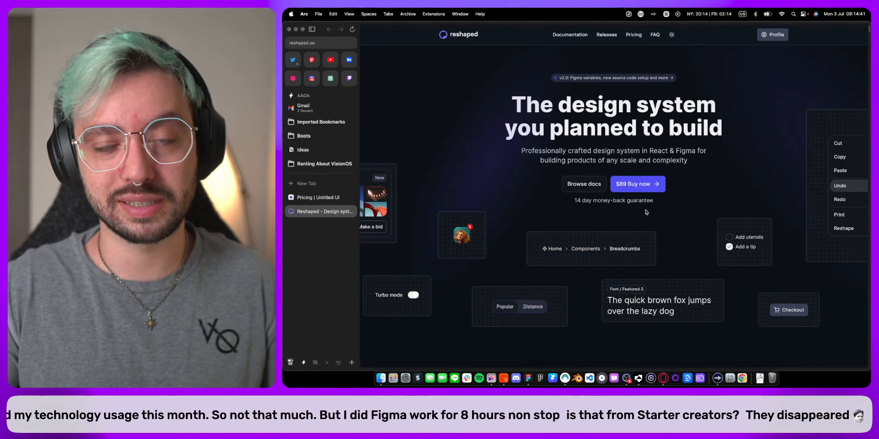
pyautogui.press('shift+super+c')
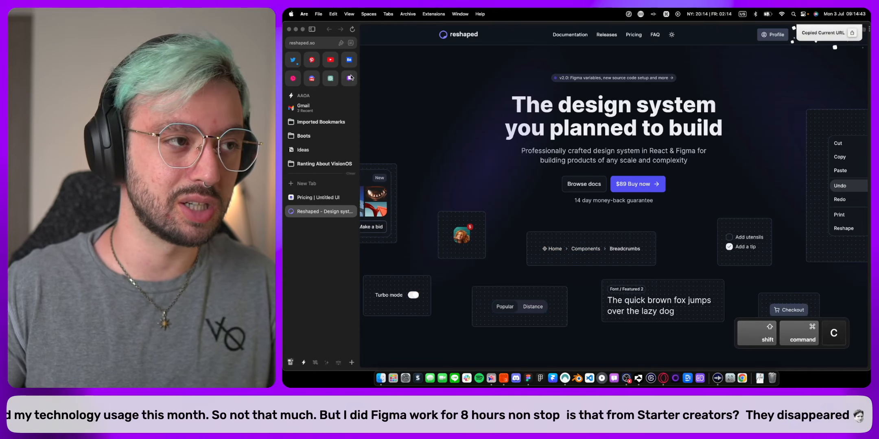
pyautogui.press('super+8')
pyautogui.click(740, 225)
pyautogui.press('super+v')
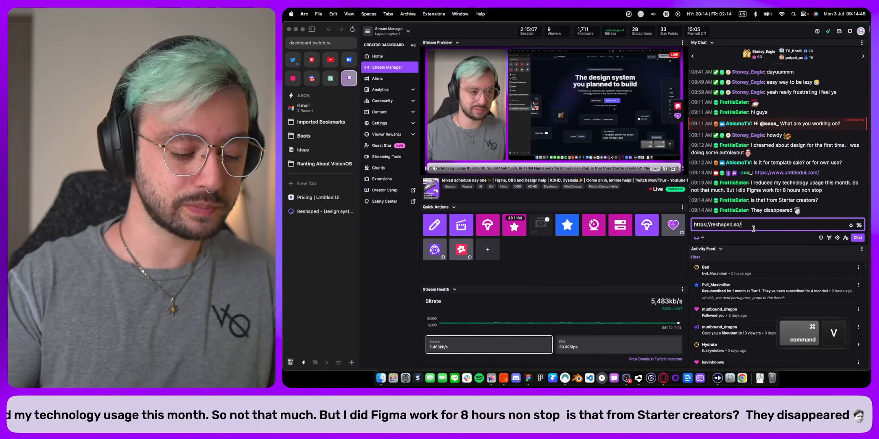
pyautogui.press('Return')
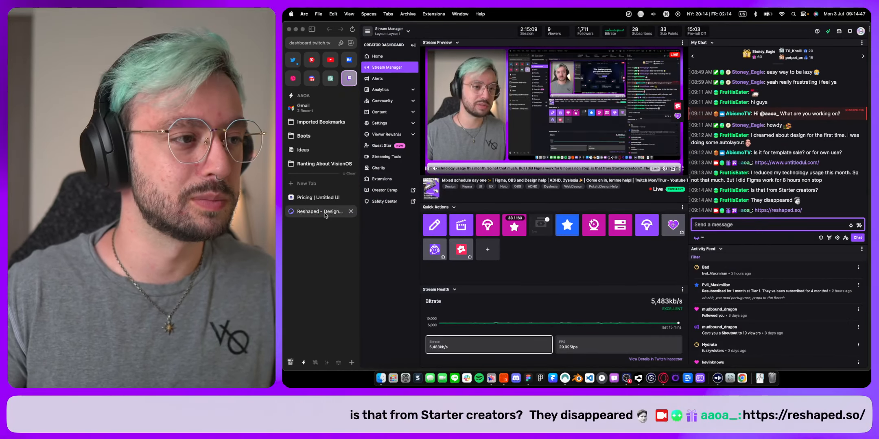
# Return to the Reshaped homepage and examine the "Design equals code" section with its Figma library text and component property preview.
pyautogui.click(321, 212)
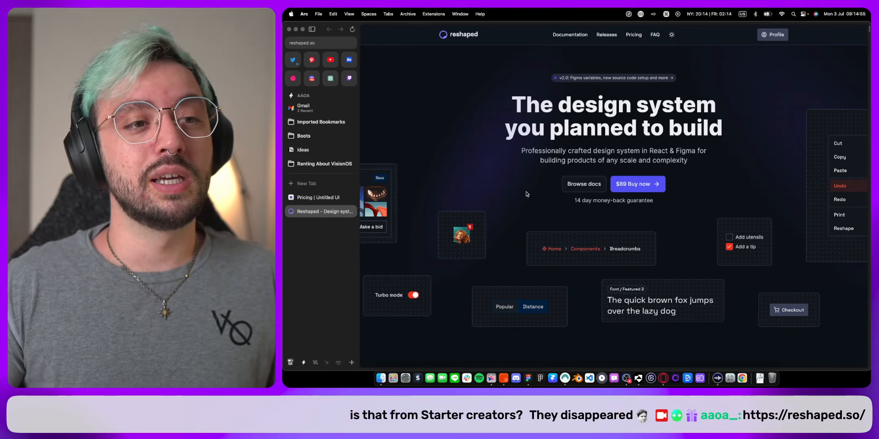
pyautogui.scroll(-15, 526, 194)
pyautogui.scroll(5, 472, 260)
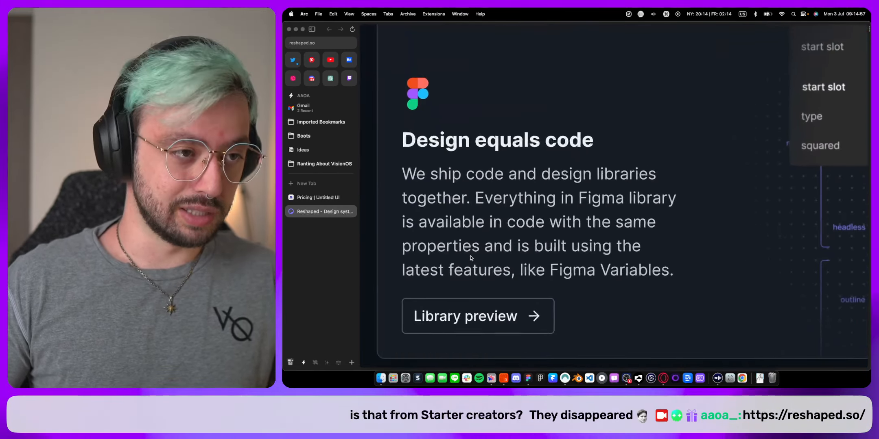
pyautogui.hscroll(-1, 482, 251)
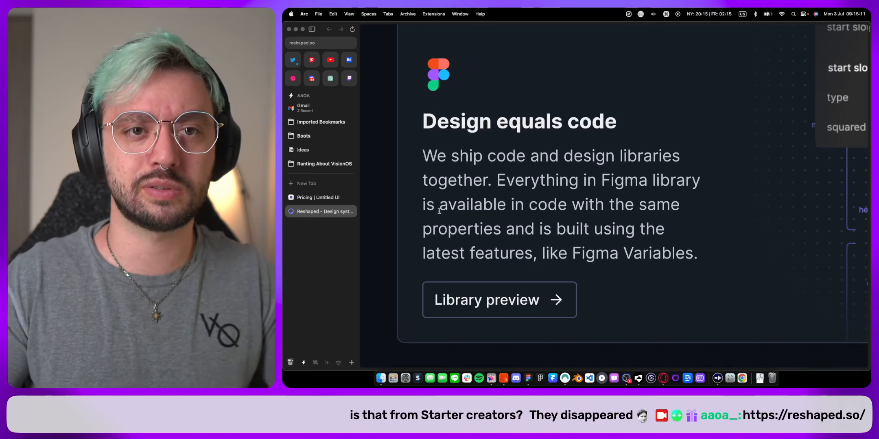
pyautogui.hscroll(4, 555, 160)
pyautogui.scroll(5, 555, 160)
pyautogui.scroll(-2, 765, 141)
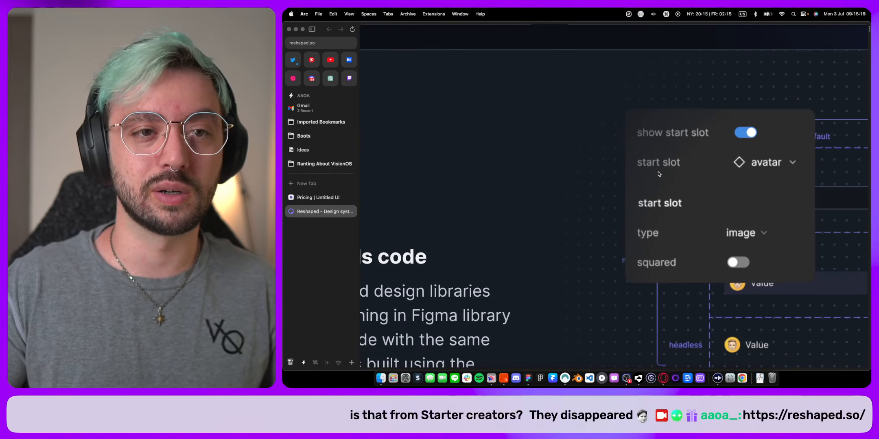
pyautogui.scroll(-5, 660, 174)
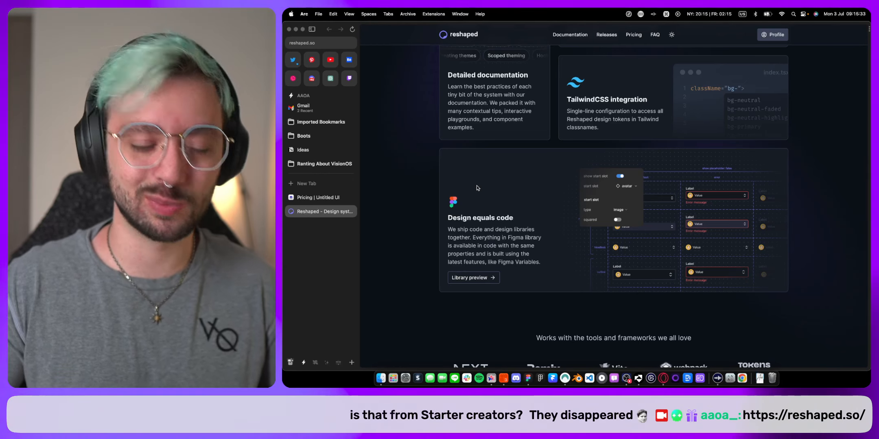
# Open alignui.com in a new browser tab.
pyautogui.press('super+t')
pyautogui.write('alignui.com')
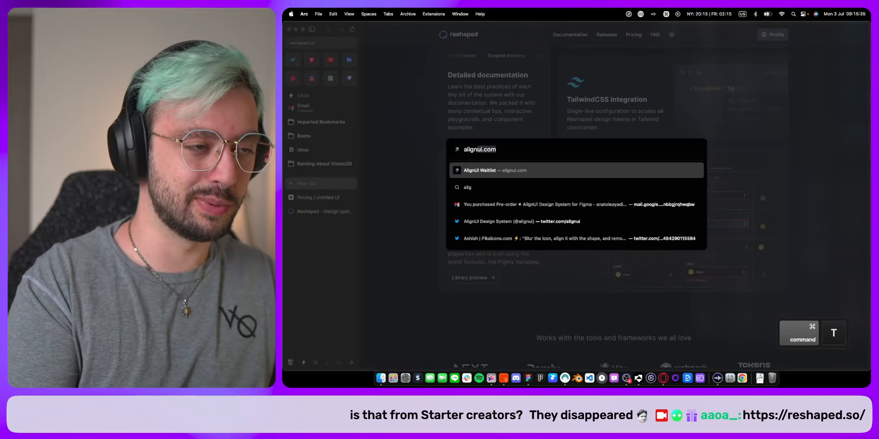
pyautogui.press('Return')
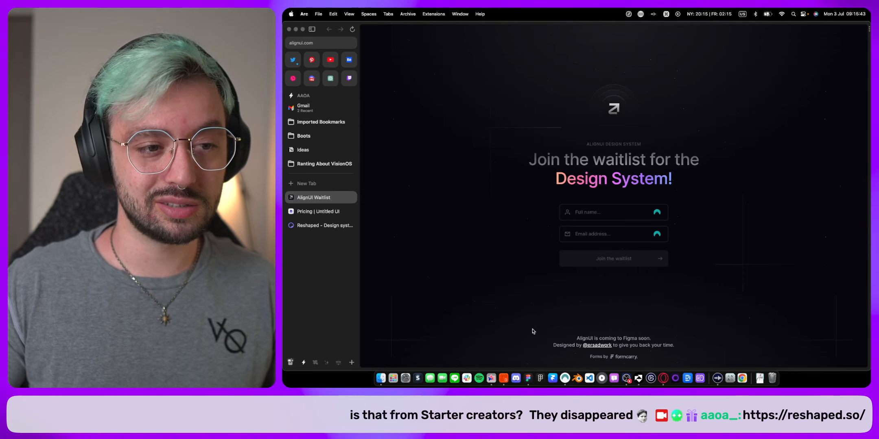
# Try to open the about page of alignui.com and return to the waitlist page.
pyautogui.press('super')
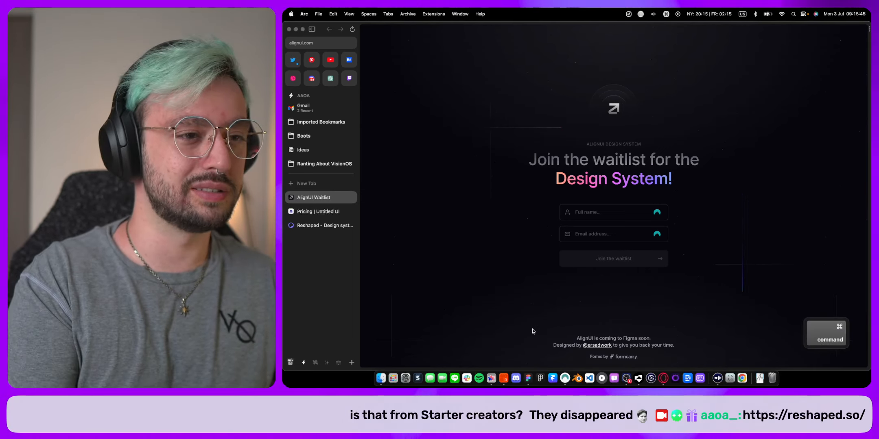
pyautogui.press('super+l')
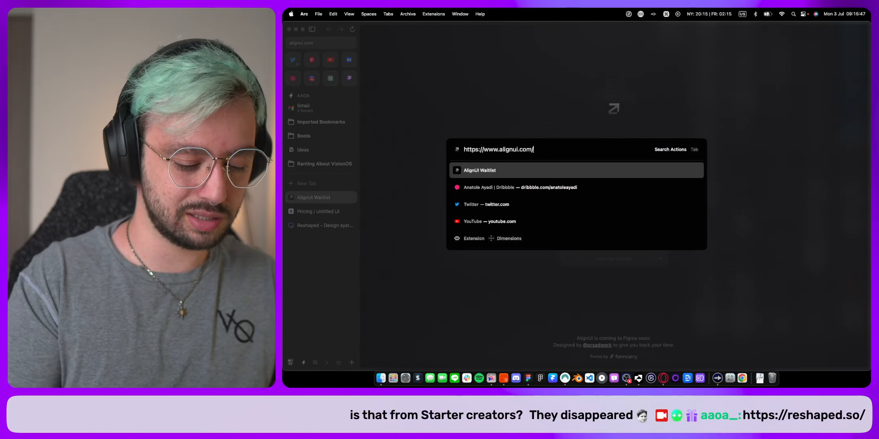
pyautogui.write('about')
pyautogui.press('Return')
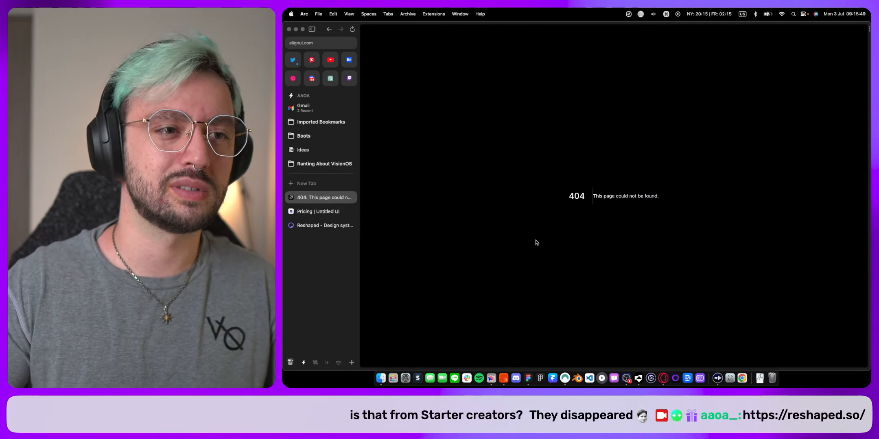
pyautogui.hscroll(-5, 520, 217)
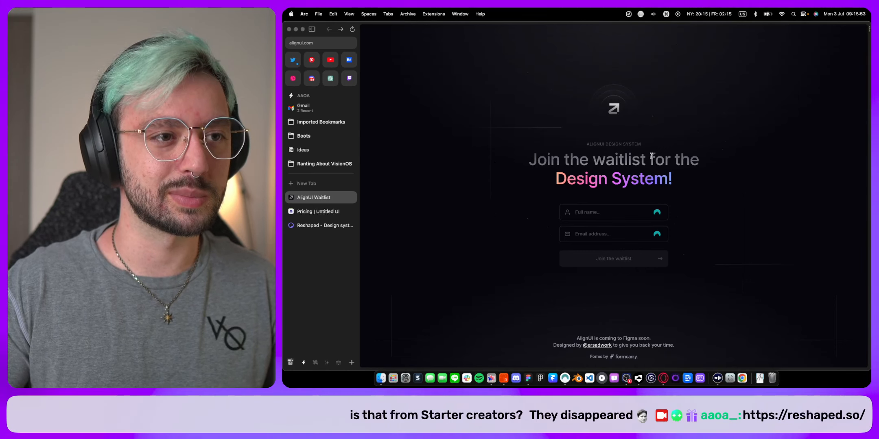
# Open the AlignUI designer's Twitter profile from the waitlist page and inspect the image of the upcoming About page up close.
pyautogui.click(597, 346)
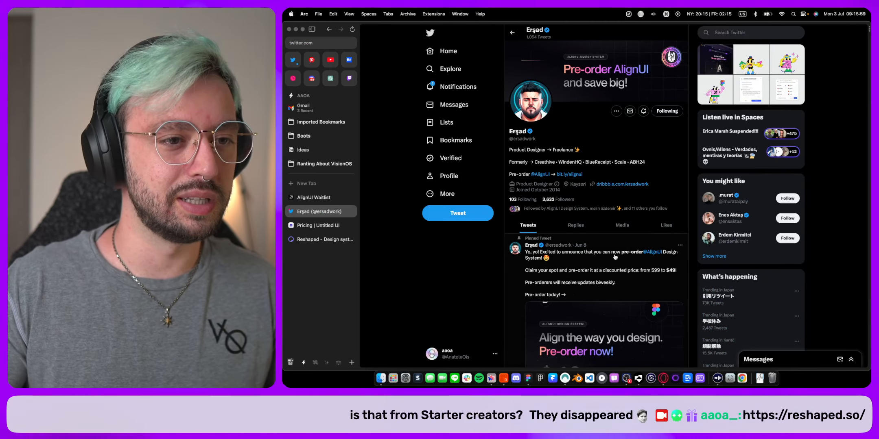
pyautogui.click(711, 53)
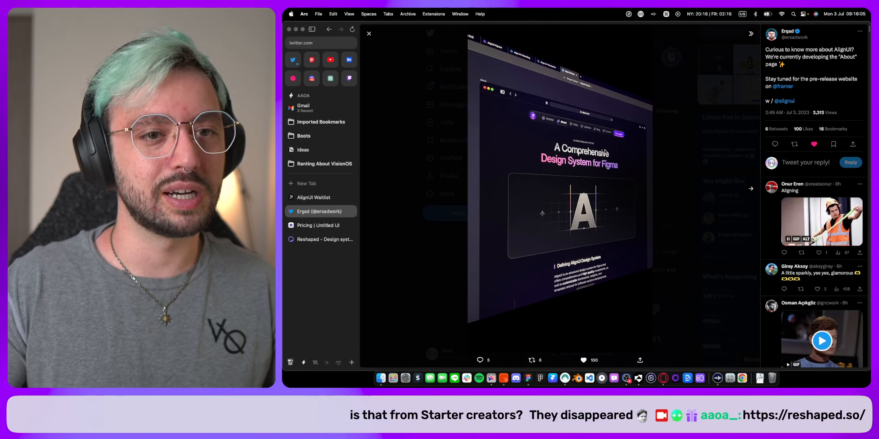
pyautogui.scroll(5, 567, 126)
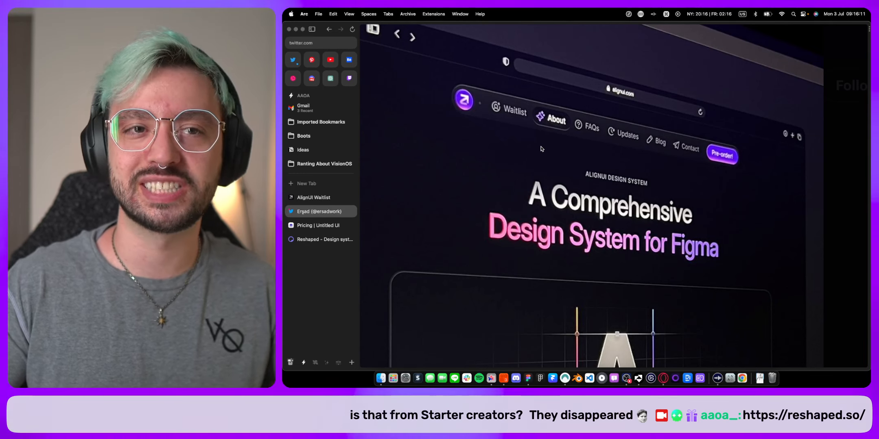
pyautogui.scroll(-5, 541, 149)
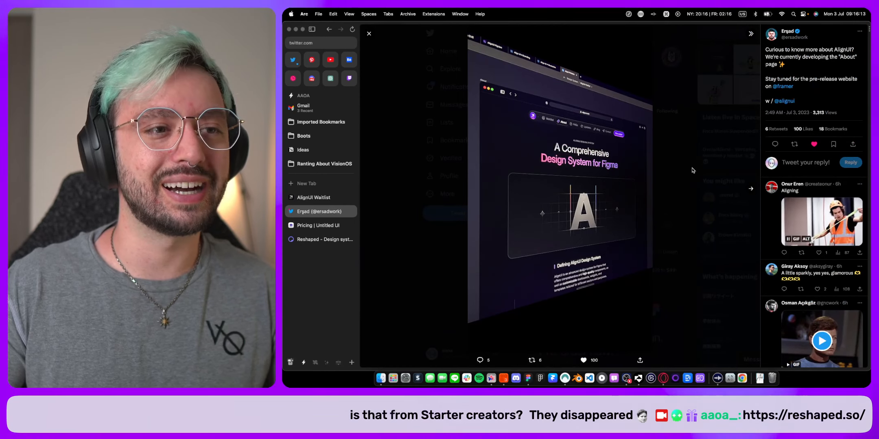
pyautogui.click(686, 129)
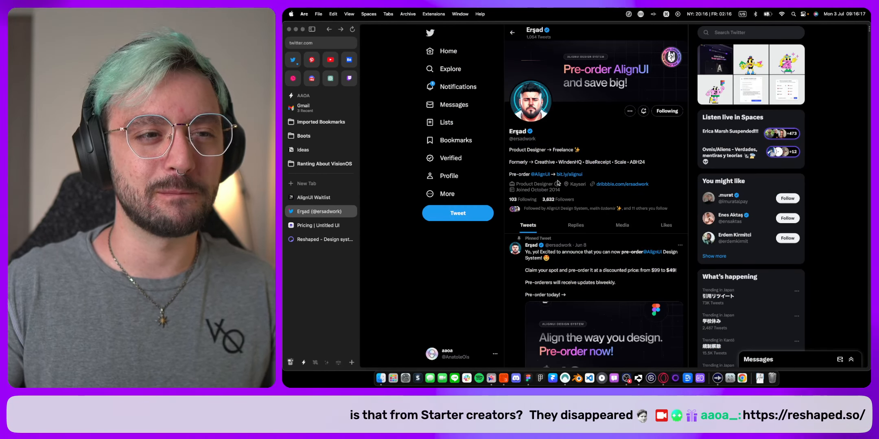
# Open the AlignUI pre-order page from the pinned tweet, examine the offer's description and discount, and close its tab.
pyautogui.scroll(-3, 584, 175)
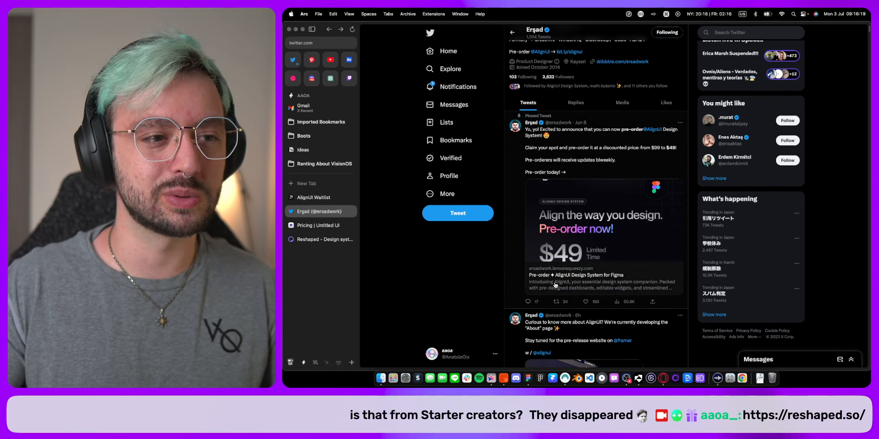
pyautogui.click(527, 263)
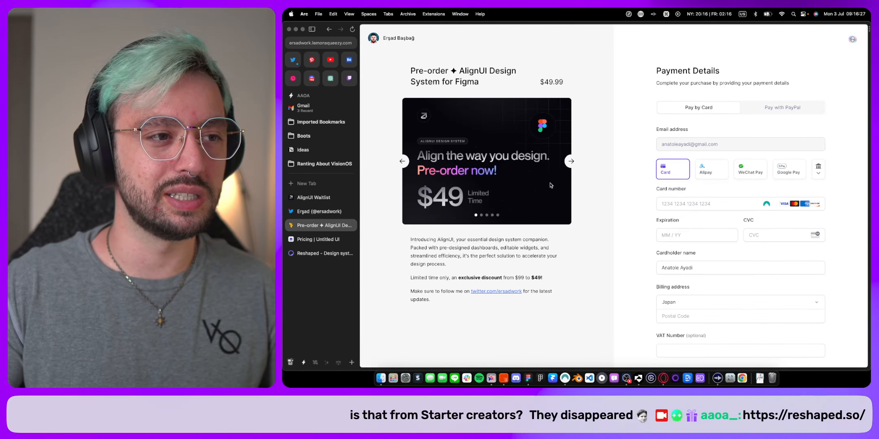
pyautogui.scroll(5, 523, 281)
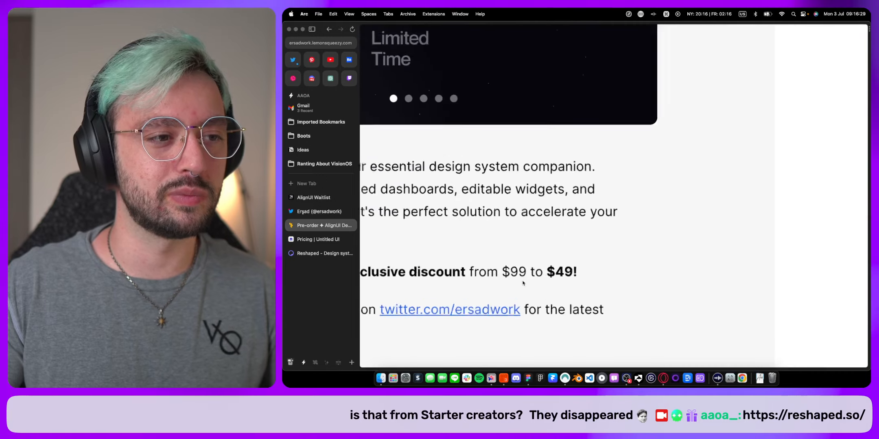
pyautogui.scroll(-5, 524, 276)
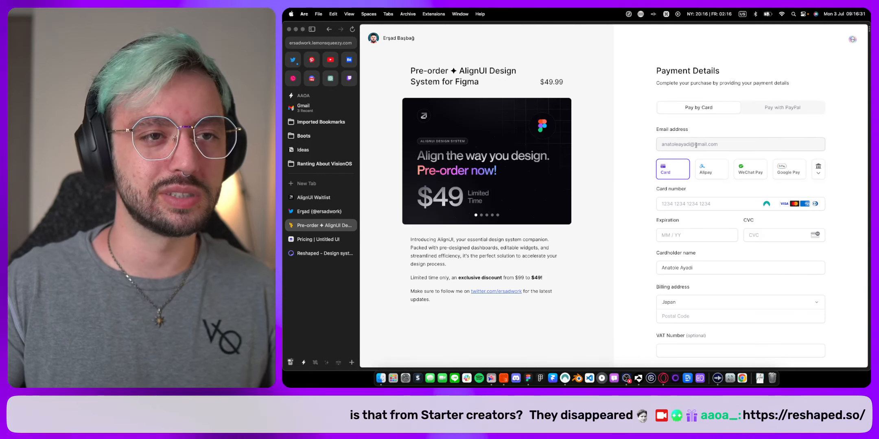
pyautogui.moveTo(529, 162)
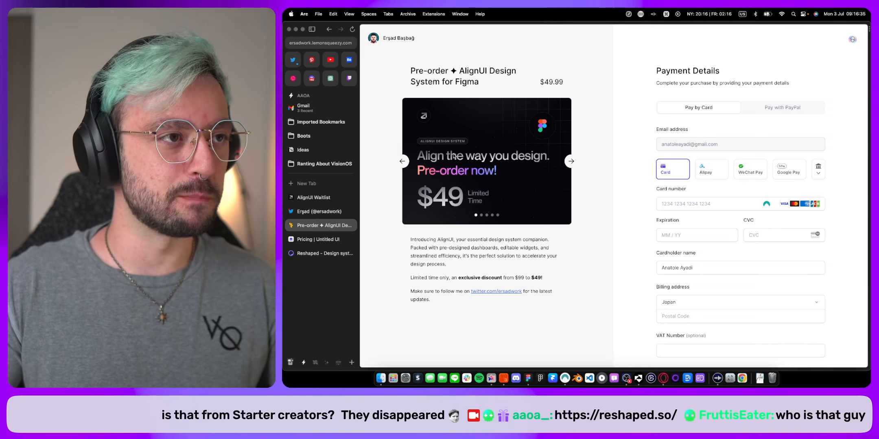
pyautogui.press('super+w')
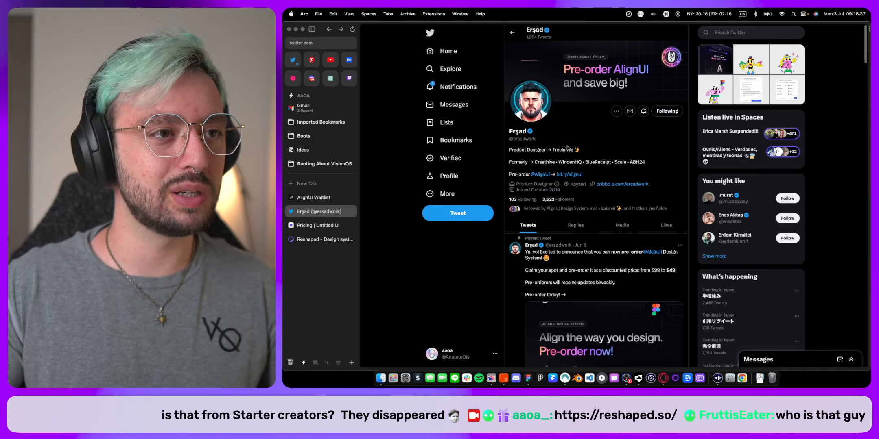
# Browse the designer's media posts, viewing the subscription cancellation survey and subtitle language selection modals.
pyautogui.scroll(-3, 543, 143)
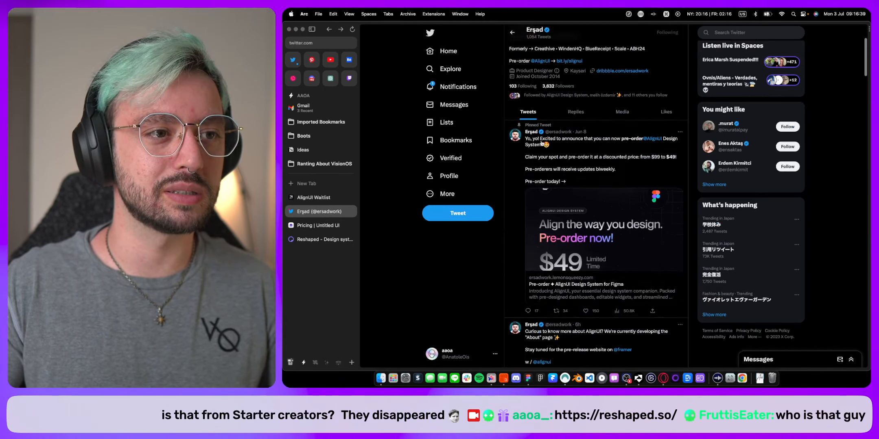
pyautogui.scroll(3, 735, 55)
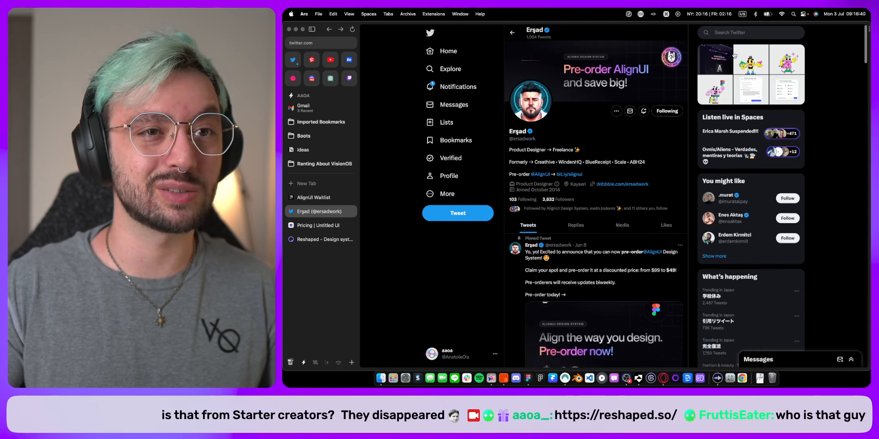
pyautogui.click(755, 87)
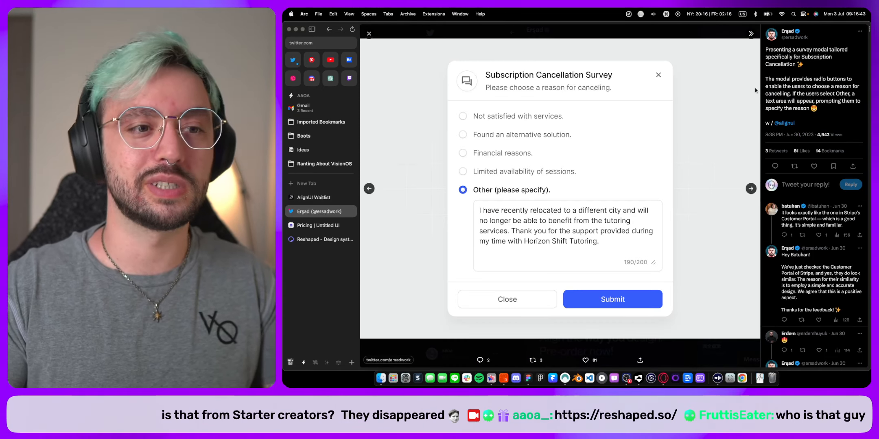
pyautogui.press('Right')
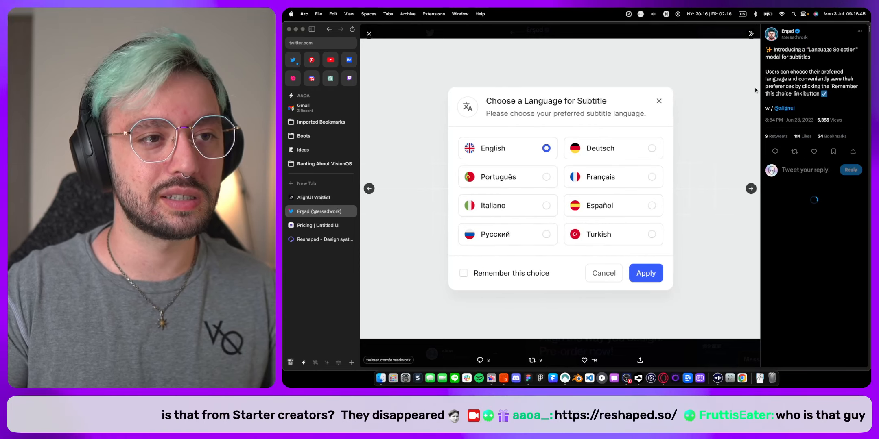
# Advance through the designer's media posts to the Integration Settings modal and inspect its toggle switches up close.
pyautogui.press('Right')
pyautogui.press('Right')
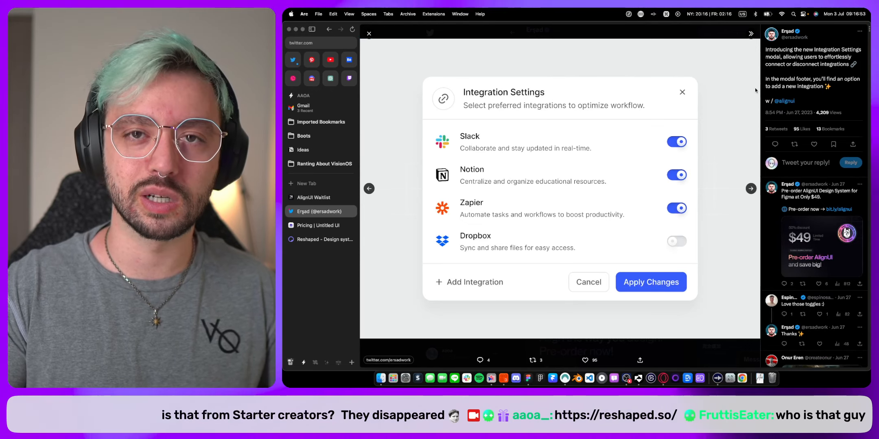
pyautogui.scroll(5, 680, 175)
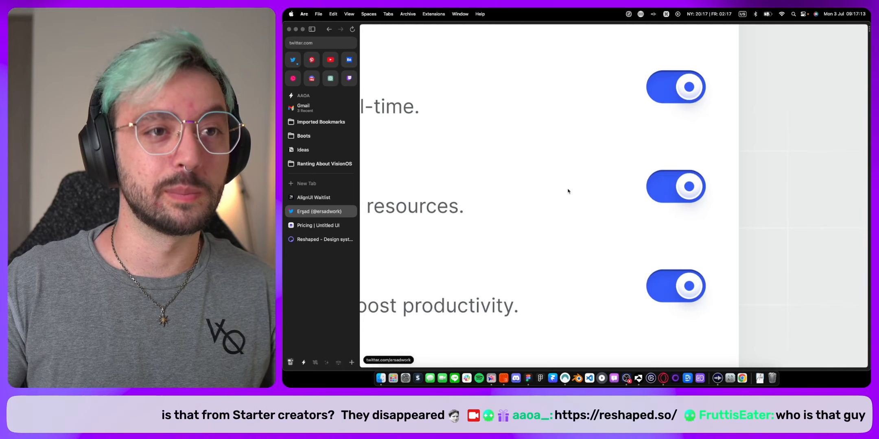
pyautogui.scroll(-5, 695, 203)
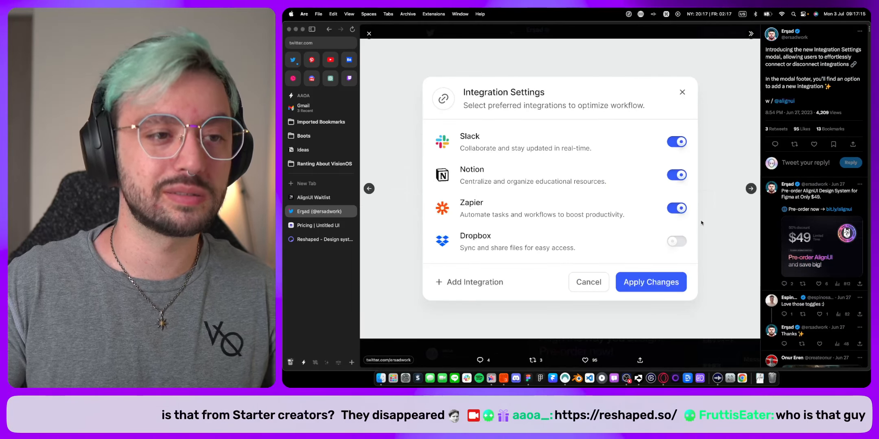
# Browse the designer's older media posts, past the waitlist website and Figma sharing options, to the navigation bar image with Waitlist and Changelog.
pyautogui.click(750, 189)
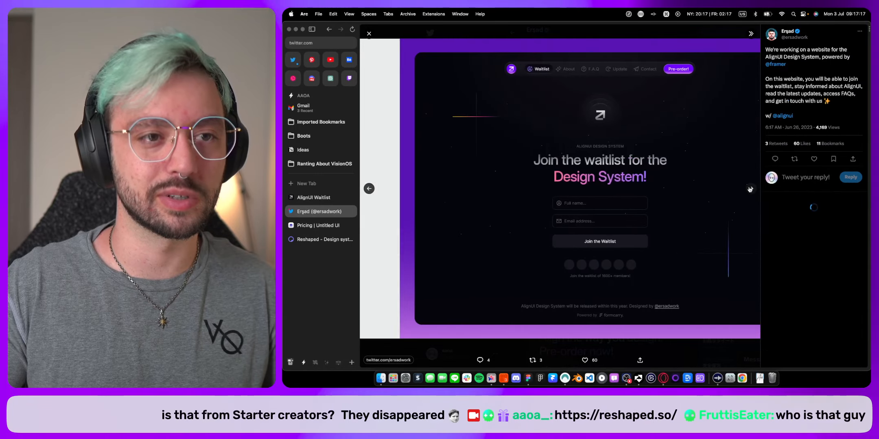
pyautogui.click(751, 189)
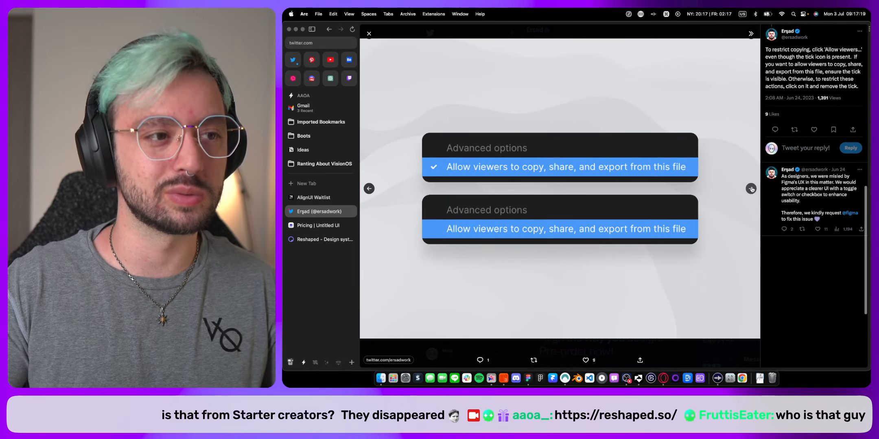
pyautogui.click(750, 188)
pyautogui.click(751, 189)
pyautogui.click(751, 189)
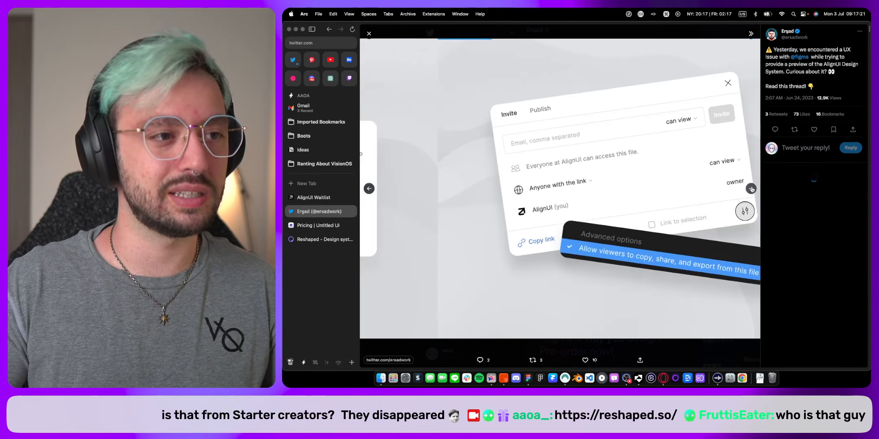
pyautogui.click(751, 189)
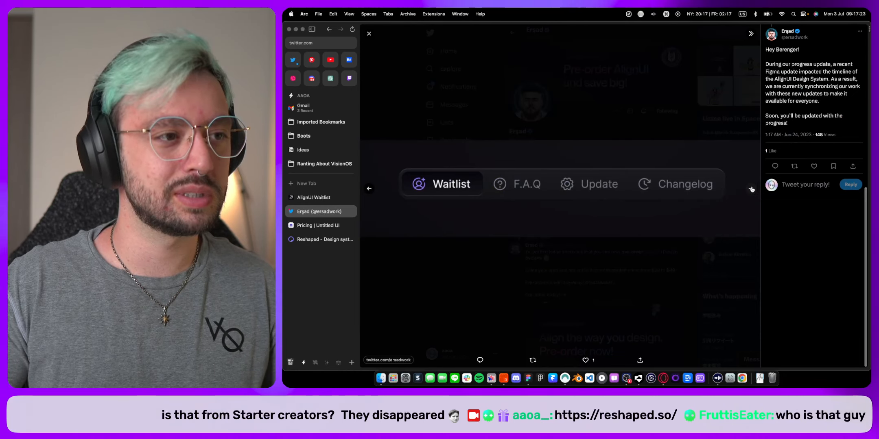
# Inspect the Waitlist item and icon in the navigation bar image up close, and close the image viewer.
pyautogui.scroll(5, 413, 187)
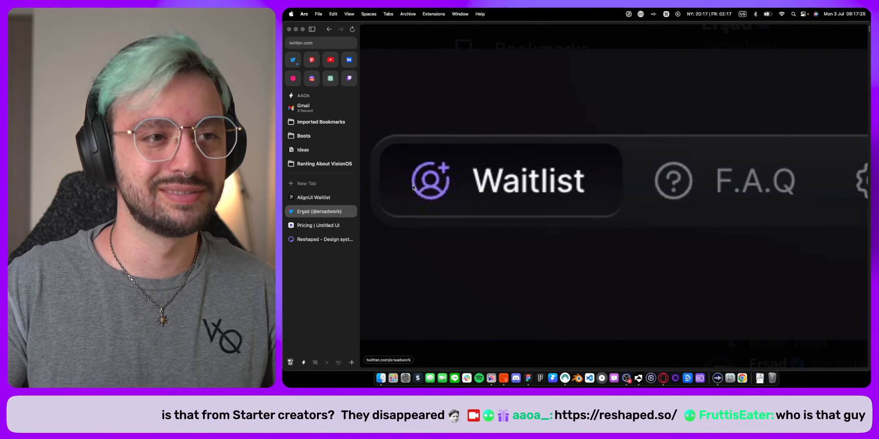
pyautogui.hscroll(-2, 412, 187)
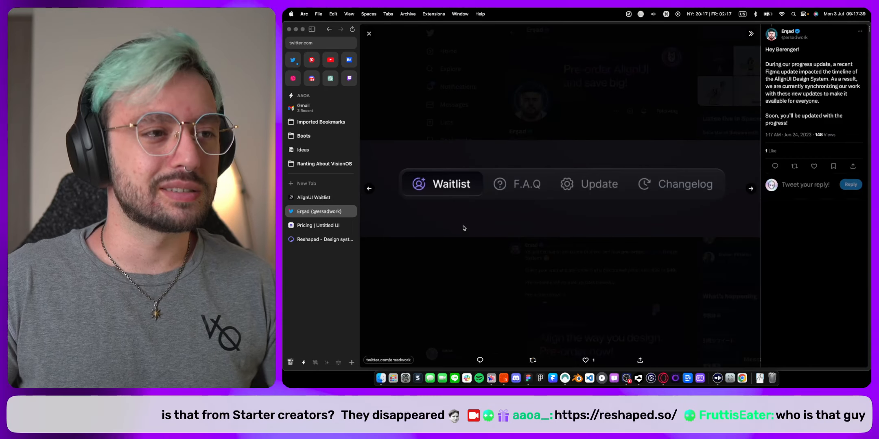
pyautogui.click(463, 229)
pyautogui.click(599, 140)
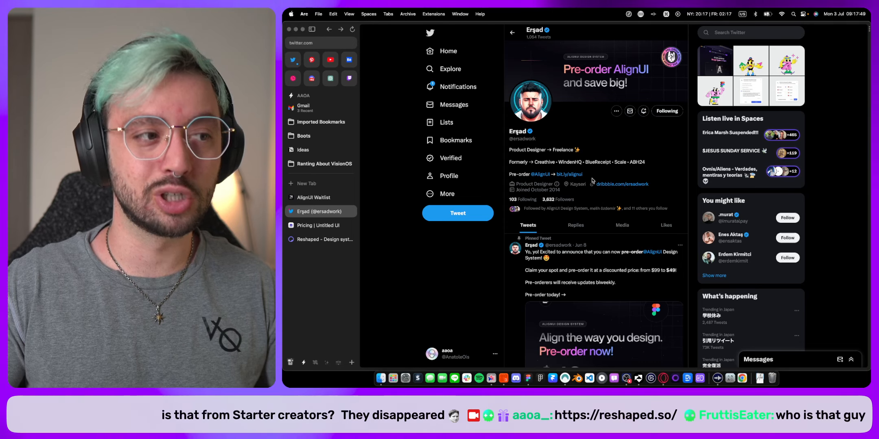
# Revisit the Reshaped homepage, Untitled UI pricing page and designer's Twitter profile, and switch back to the Badges page in Figma.
pyautogui.click(343, 236)
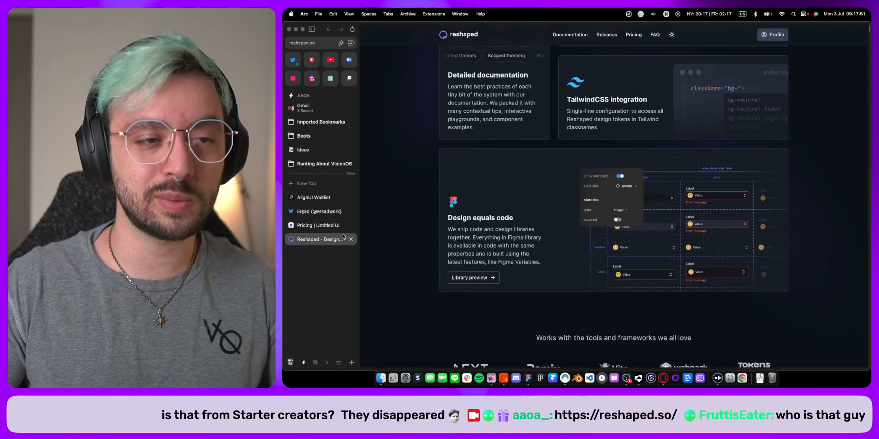
pyautogui.click(311, 224)
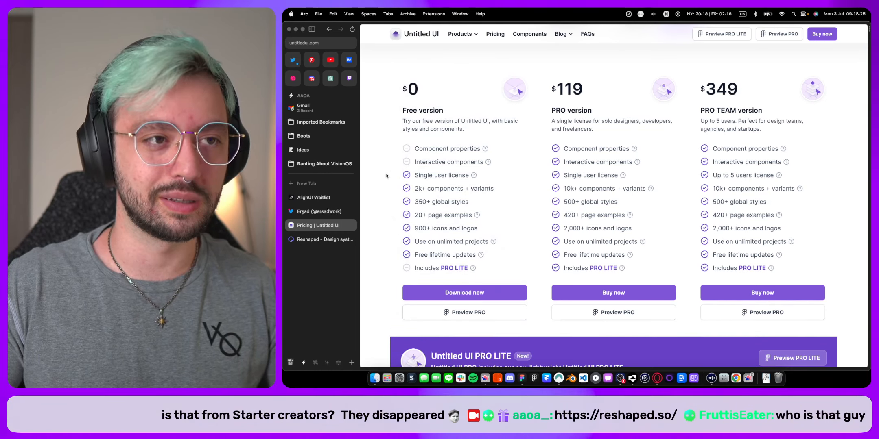
pyautogui.scroll(3, 387, 175)
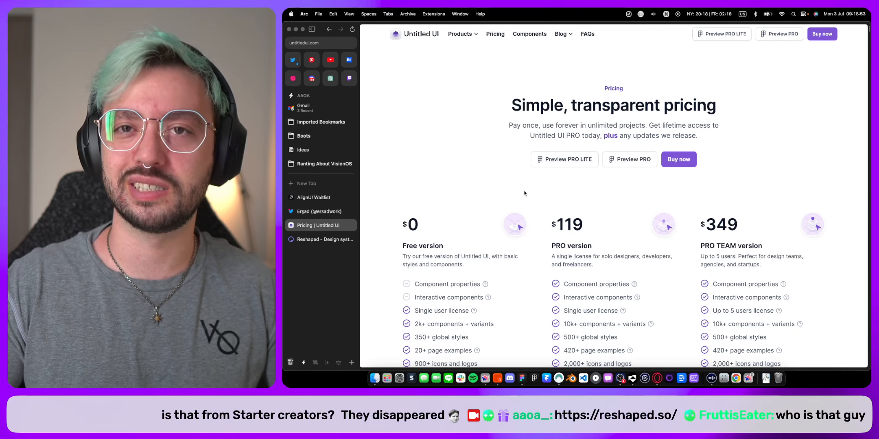
pyautogui.click(320, 212)
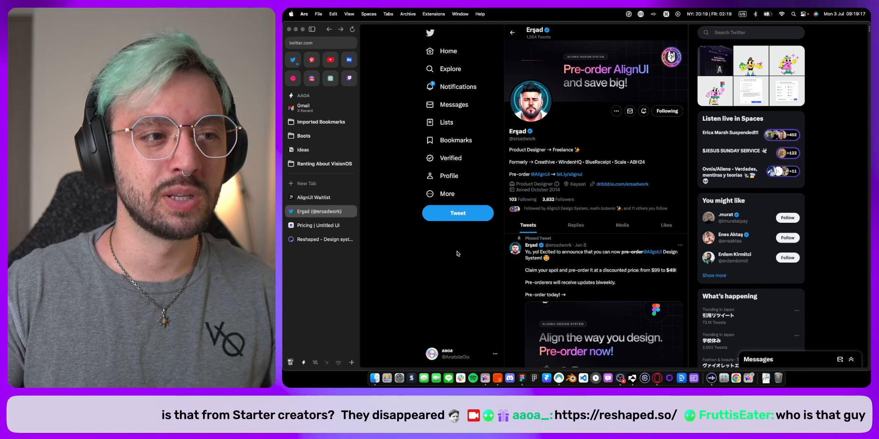
pyautogui.hotkey('ctrl', 'Right')
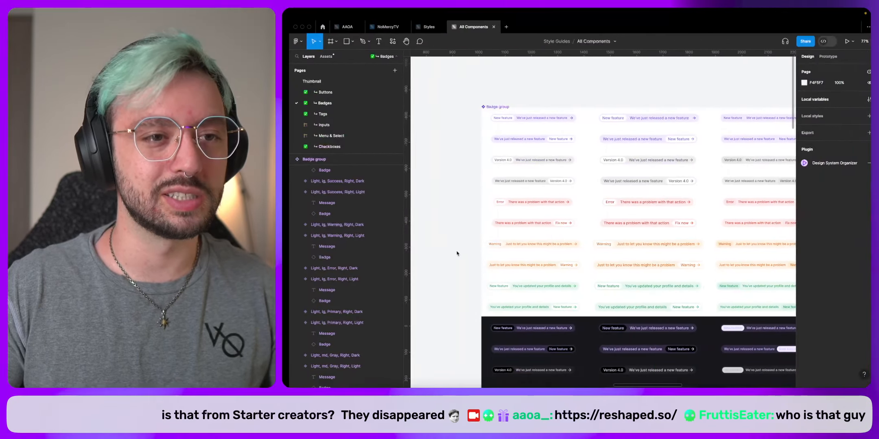